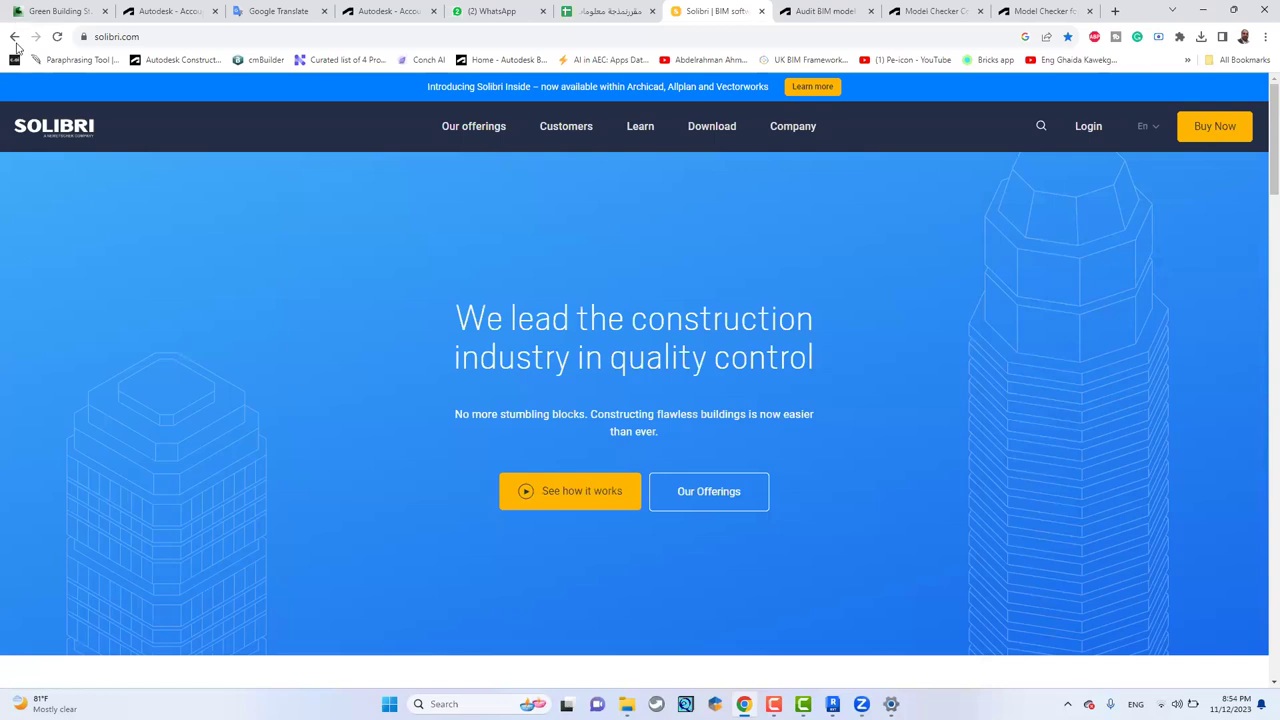
Return to the Google image results for solibri model checker, preview the Getting Started on Solibri Model Checker video, and browse the other interface images.
click(14, 36)
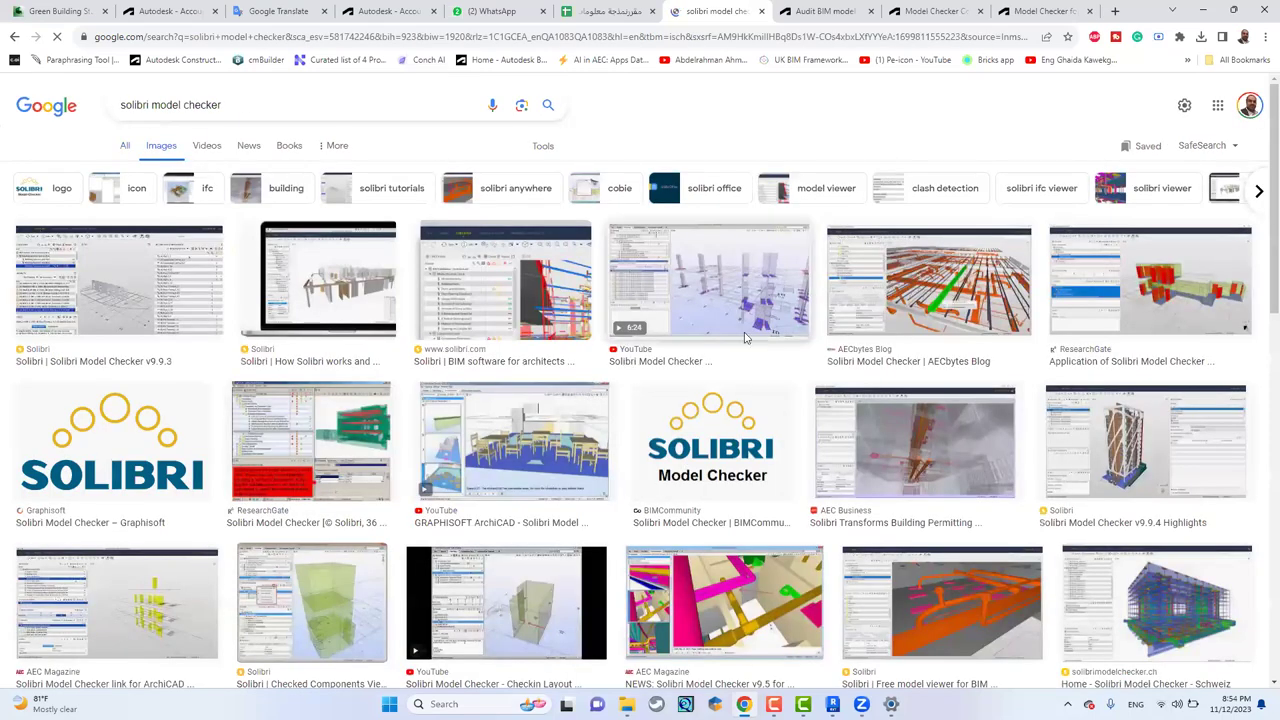
click(744, 338)
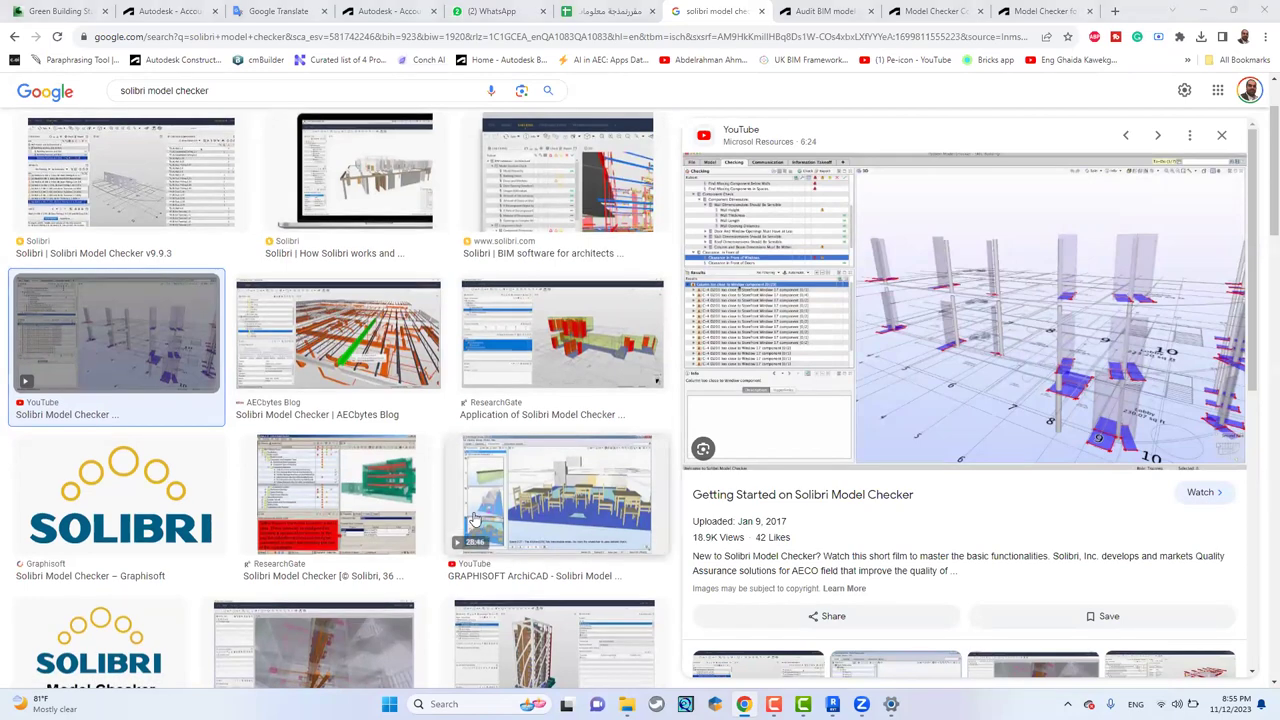
scroll(475, 520, down, 10)
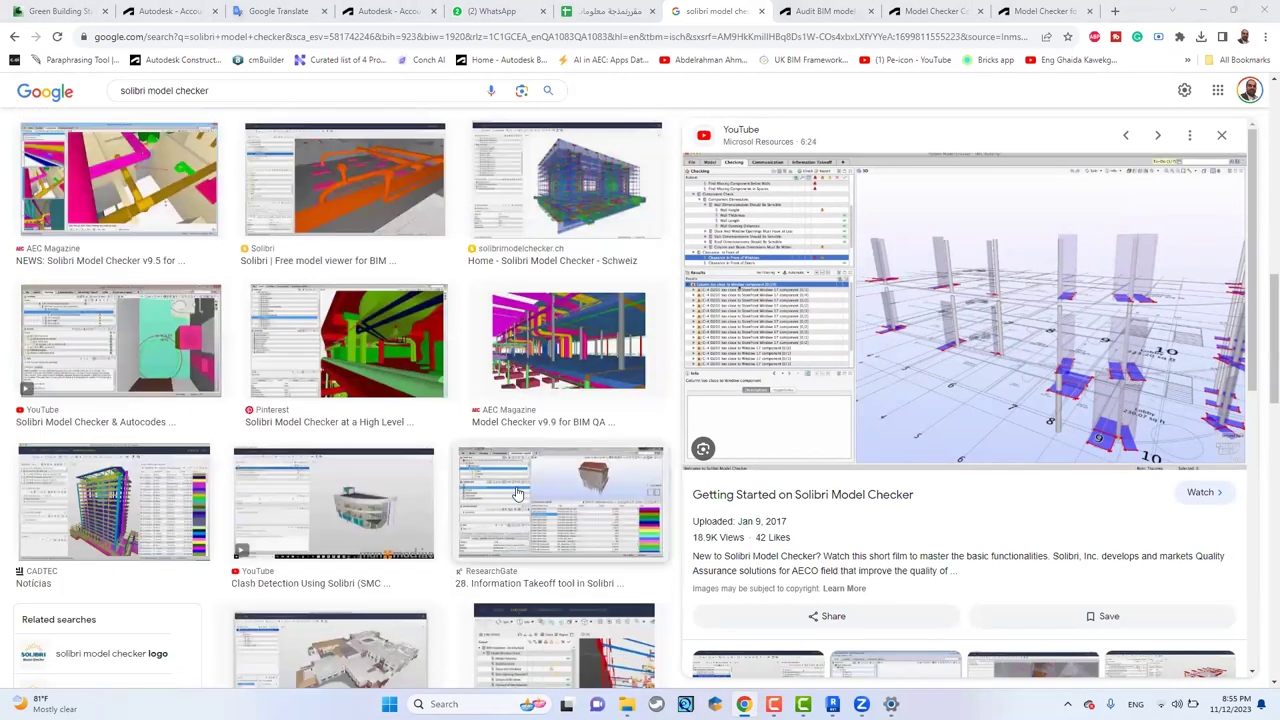
scroll(517, 494, down, 6)
scroll(517, 494, up, 2)
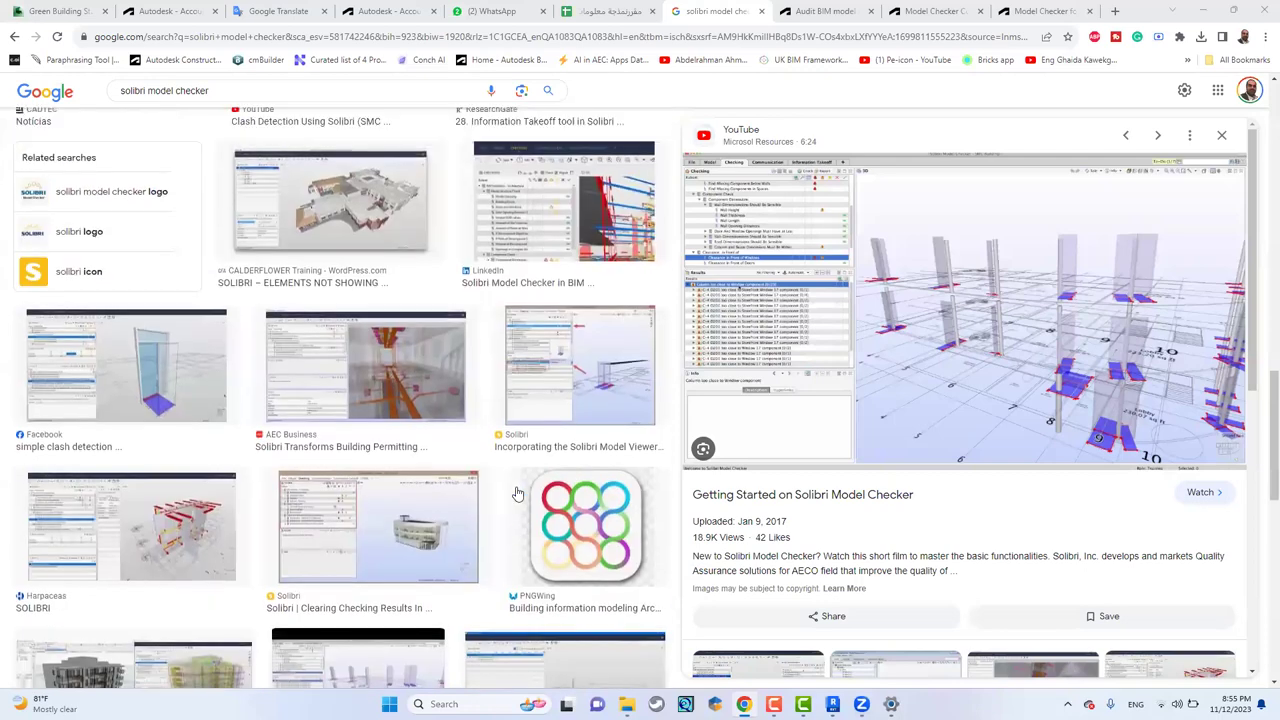
scroll(517, 494, up, 2)
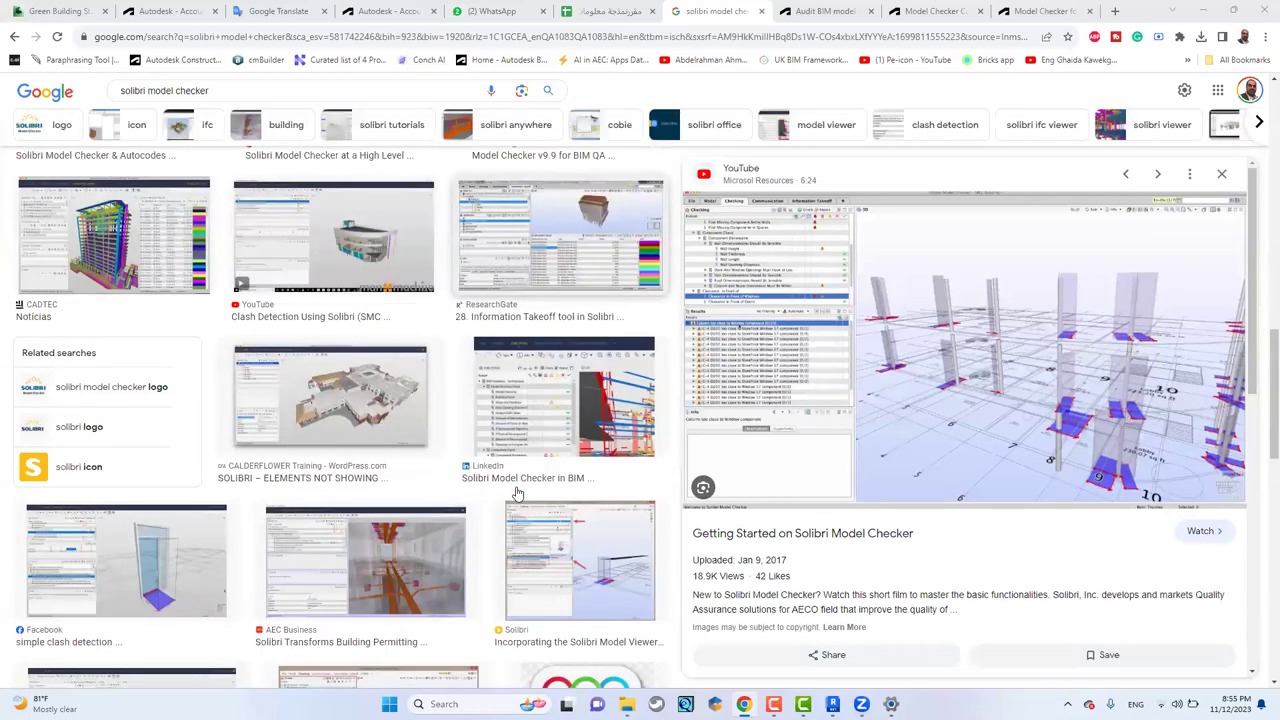
scroll(517, 494, down, 10)
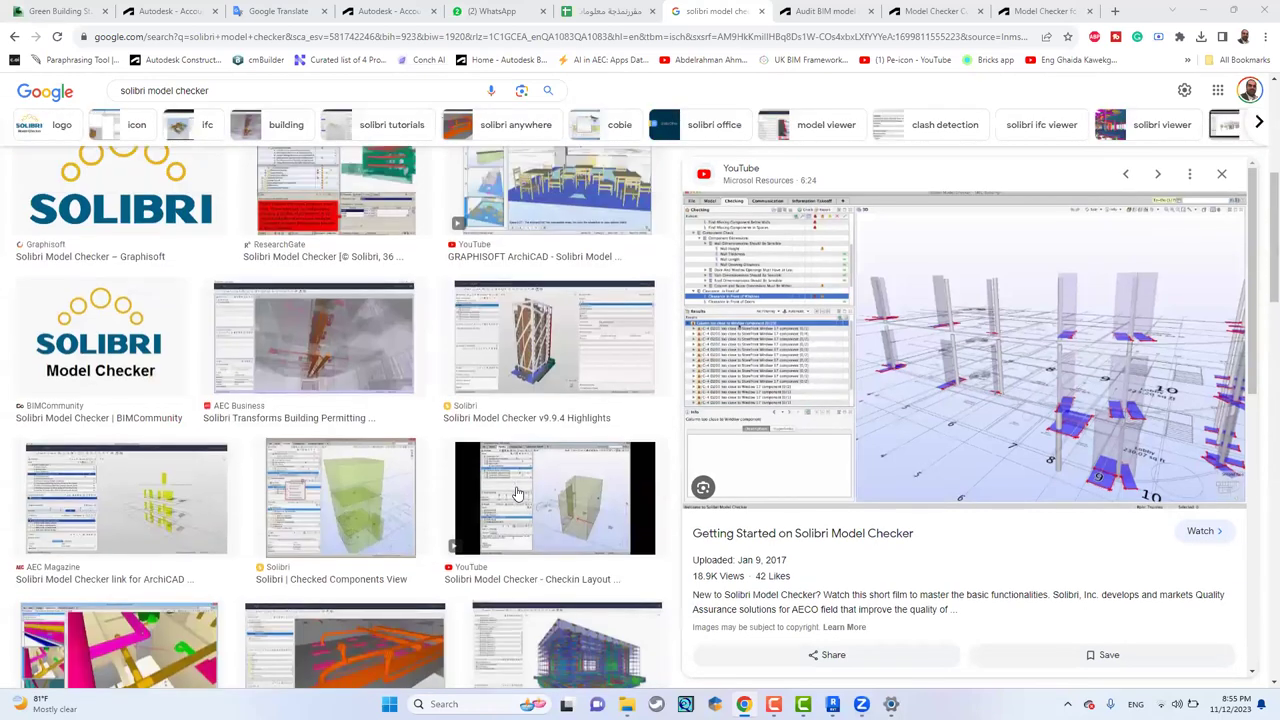
scroll(517, 494, up, 3)
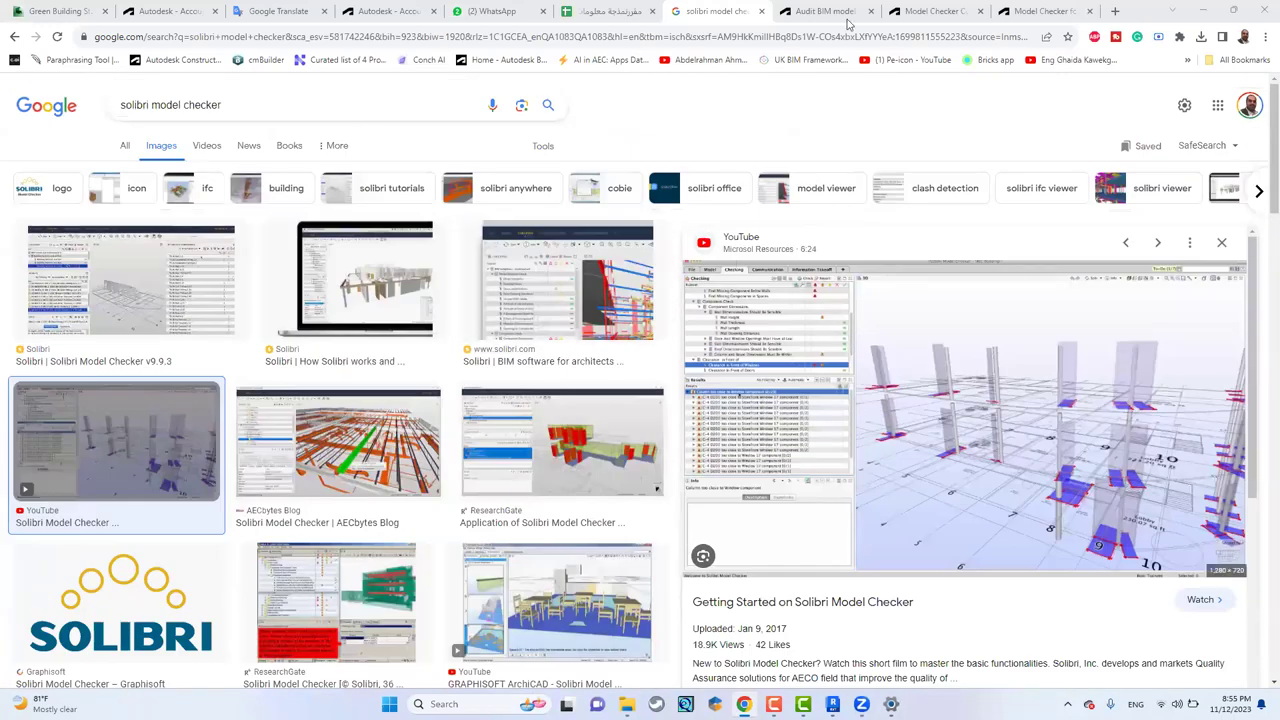
Examine the Autodesk article on auditing BIM model designs for code compliance, including its workflow steps and sample check report.
click(820, 11)
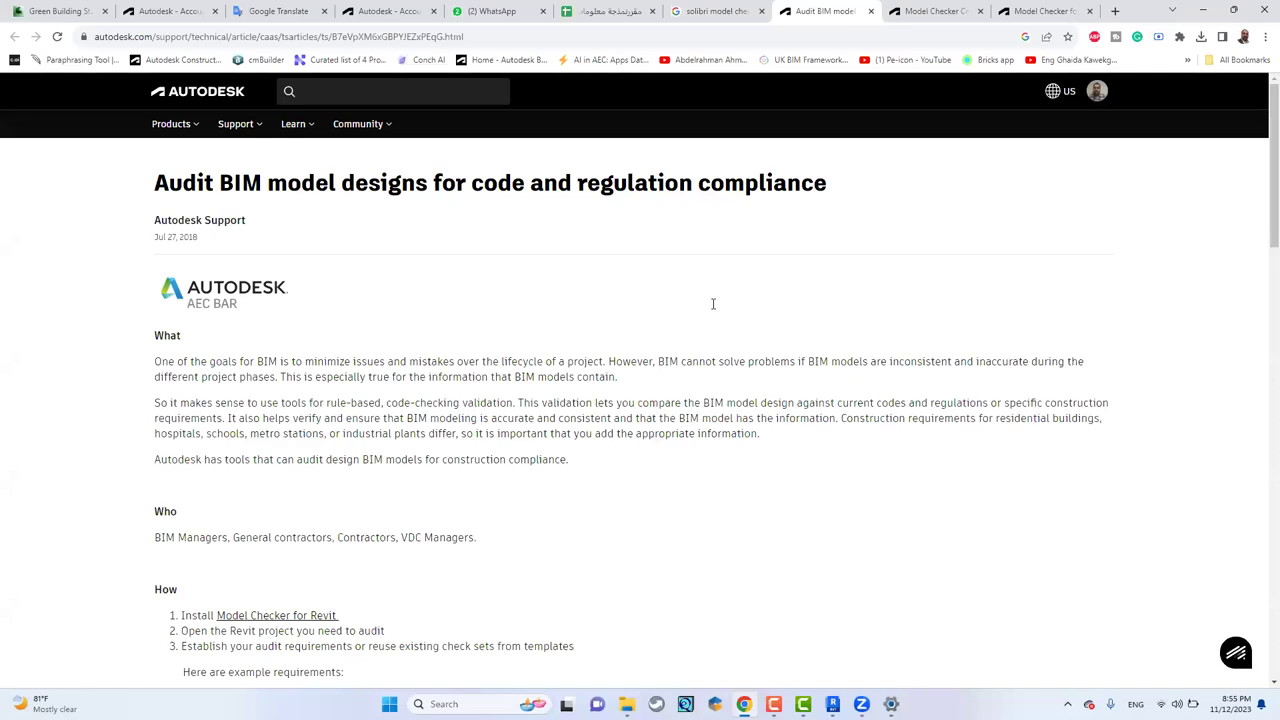
scroll(713, 304, down, 5)
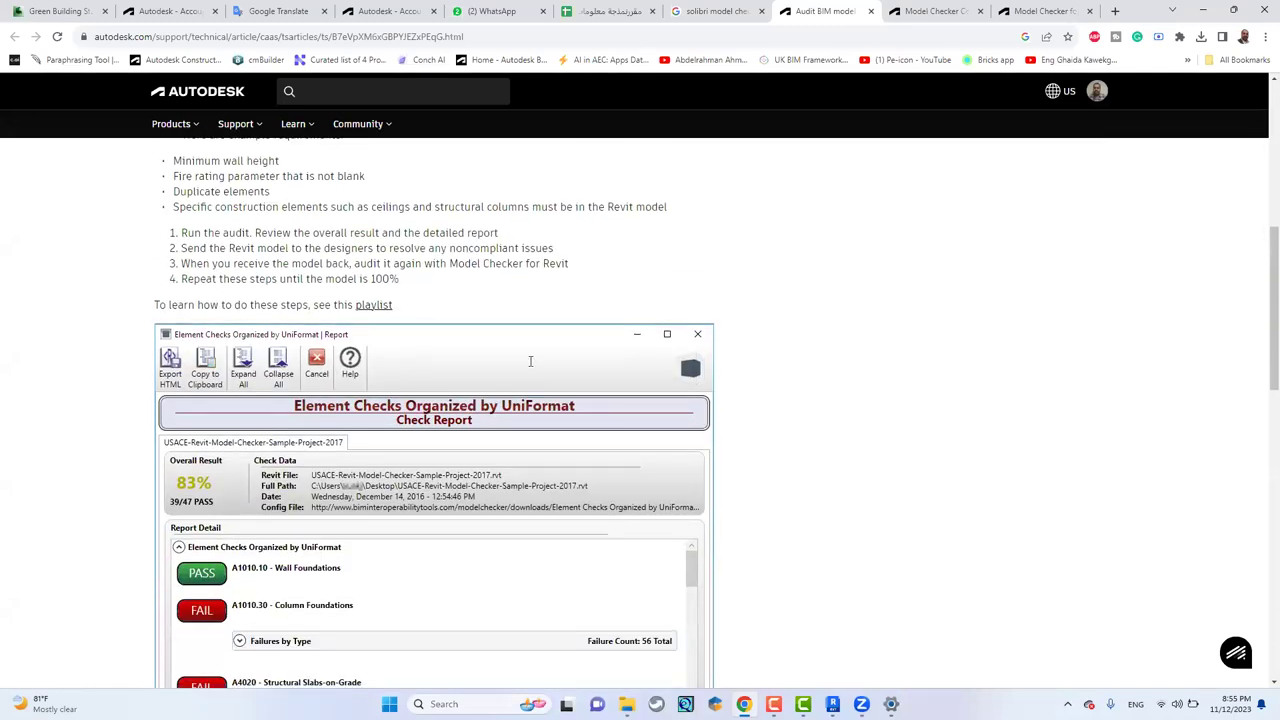
scroll(530, 361, down, 2)
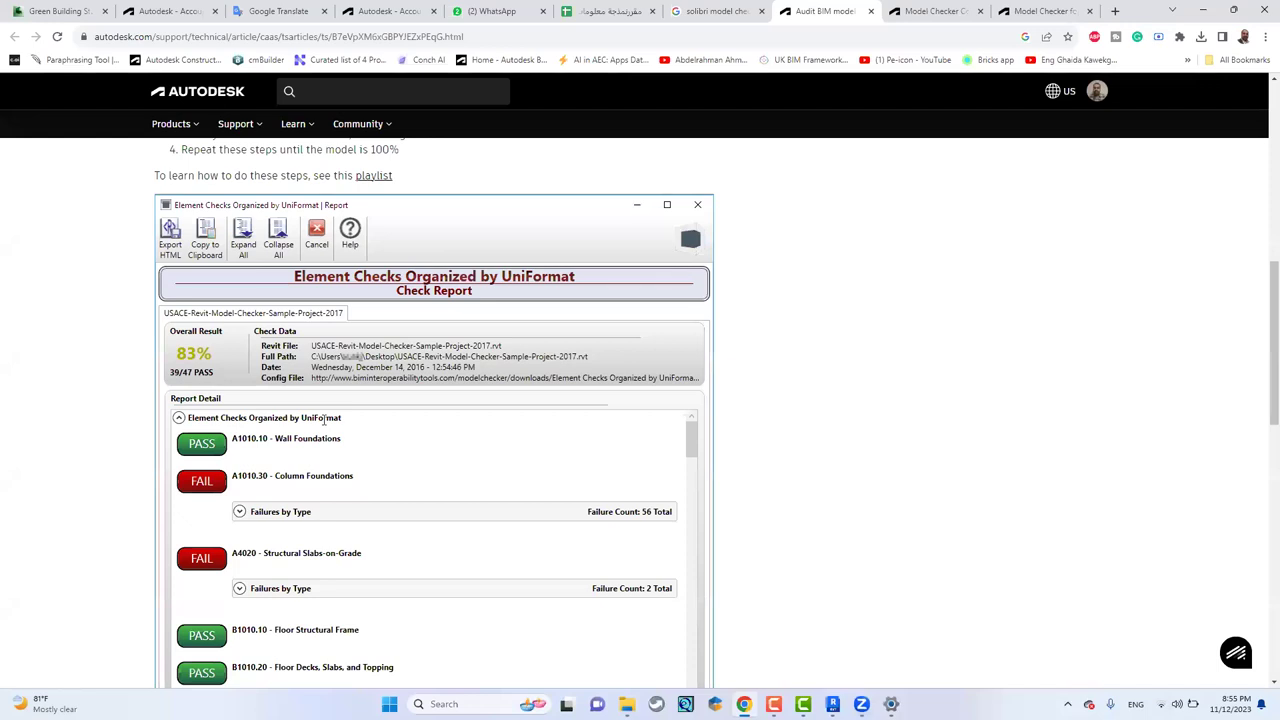
scroll(324, 419, down, 2)
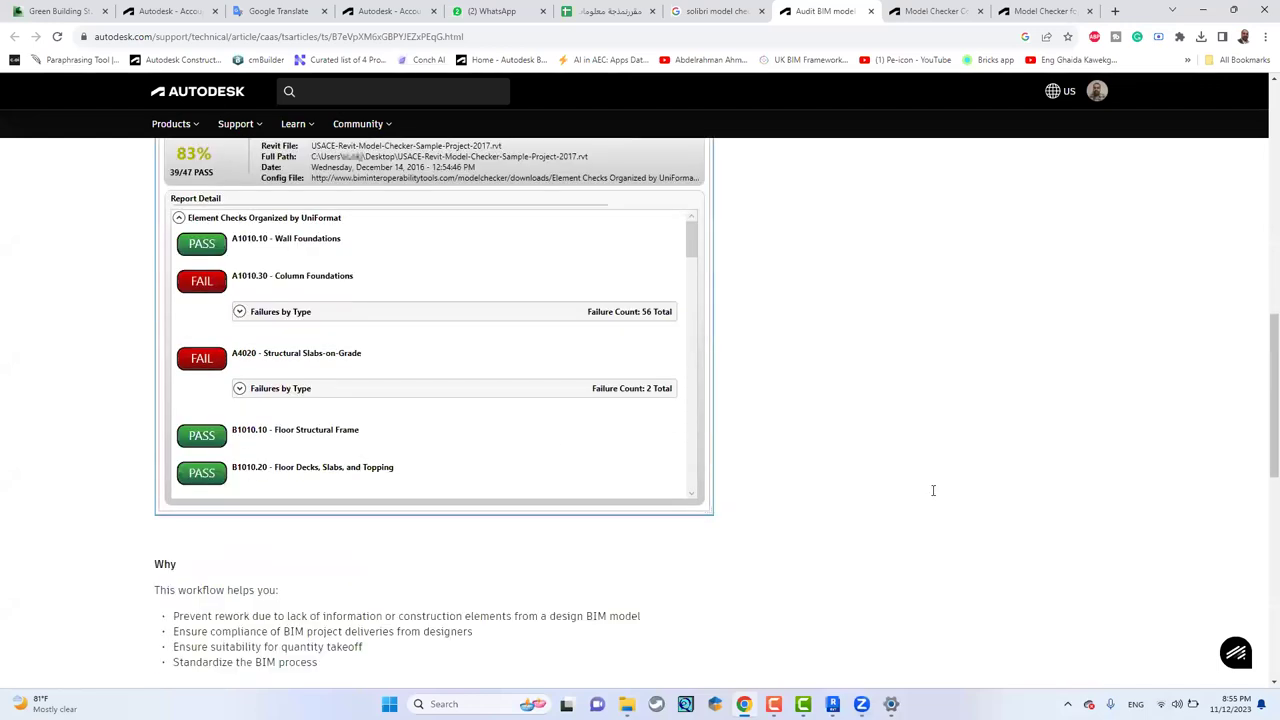
scroll(933, 490, down, 3)
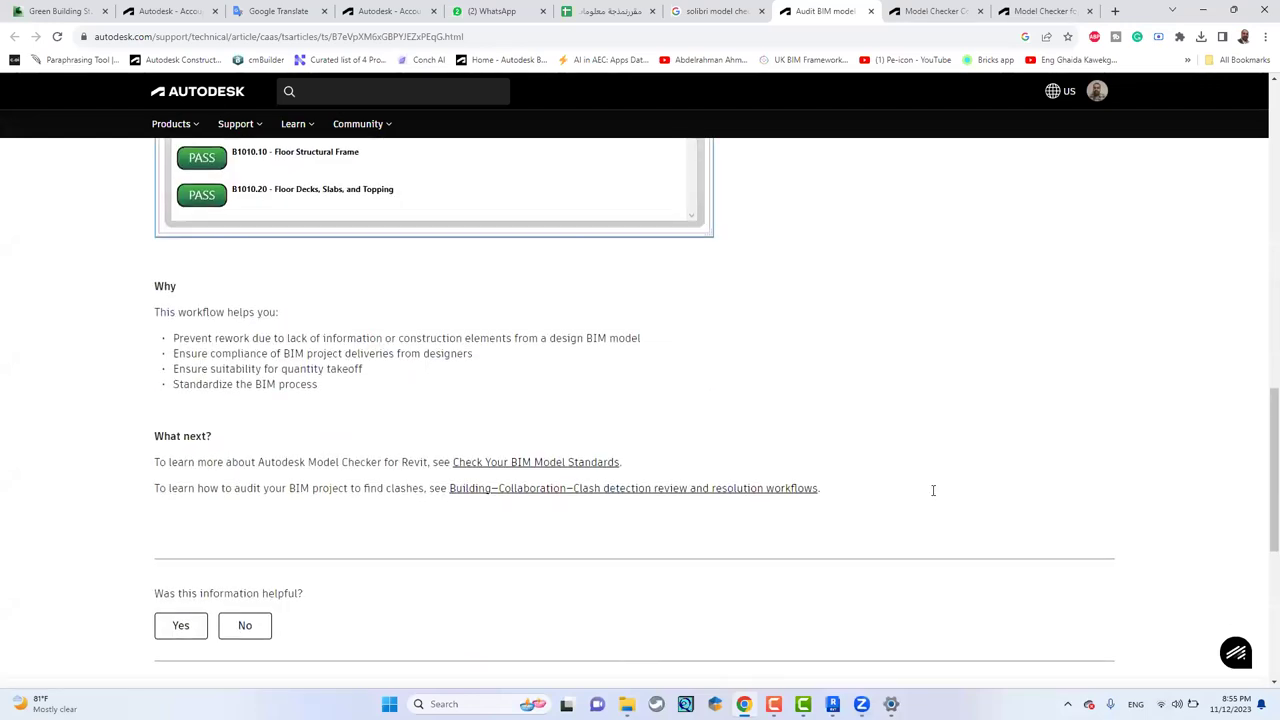
scroll(933, 490, up, 8)
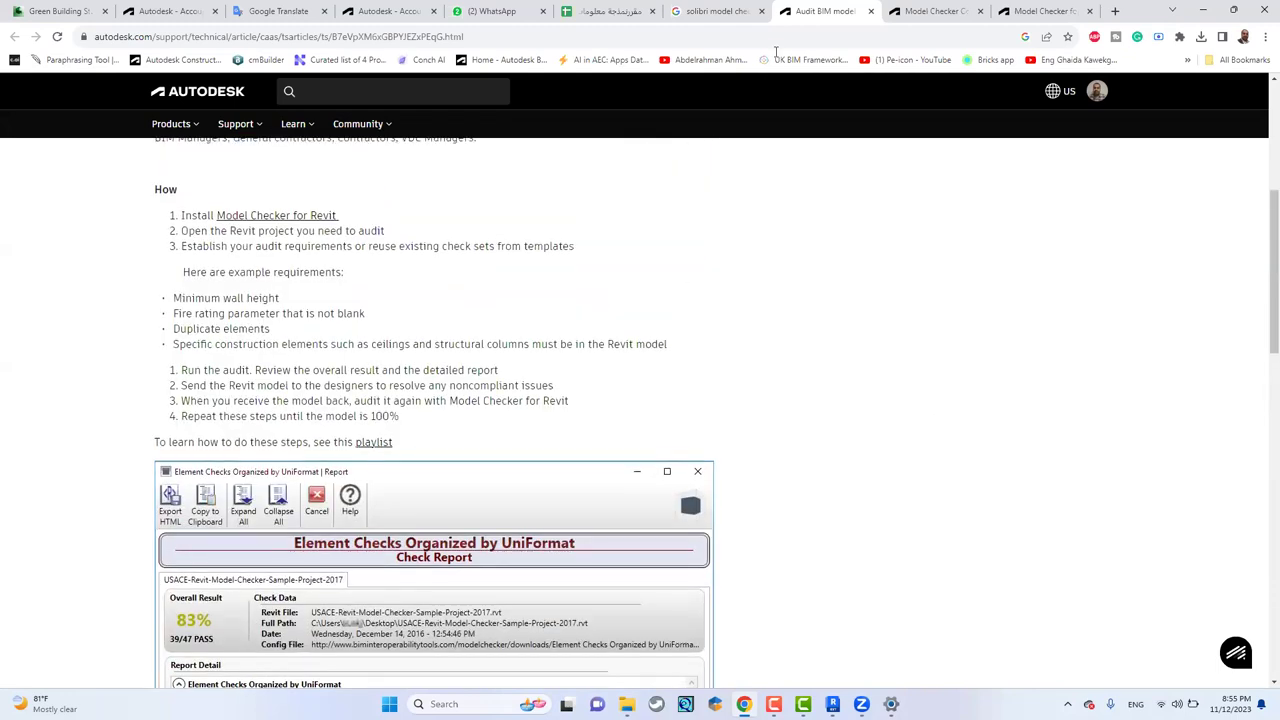
Review the Advanced Check Builder settings and filters in the Model Checker Configurator - Build a Check article.
click(905, 11)
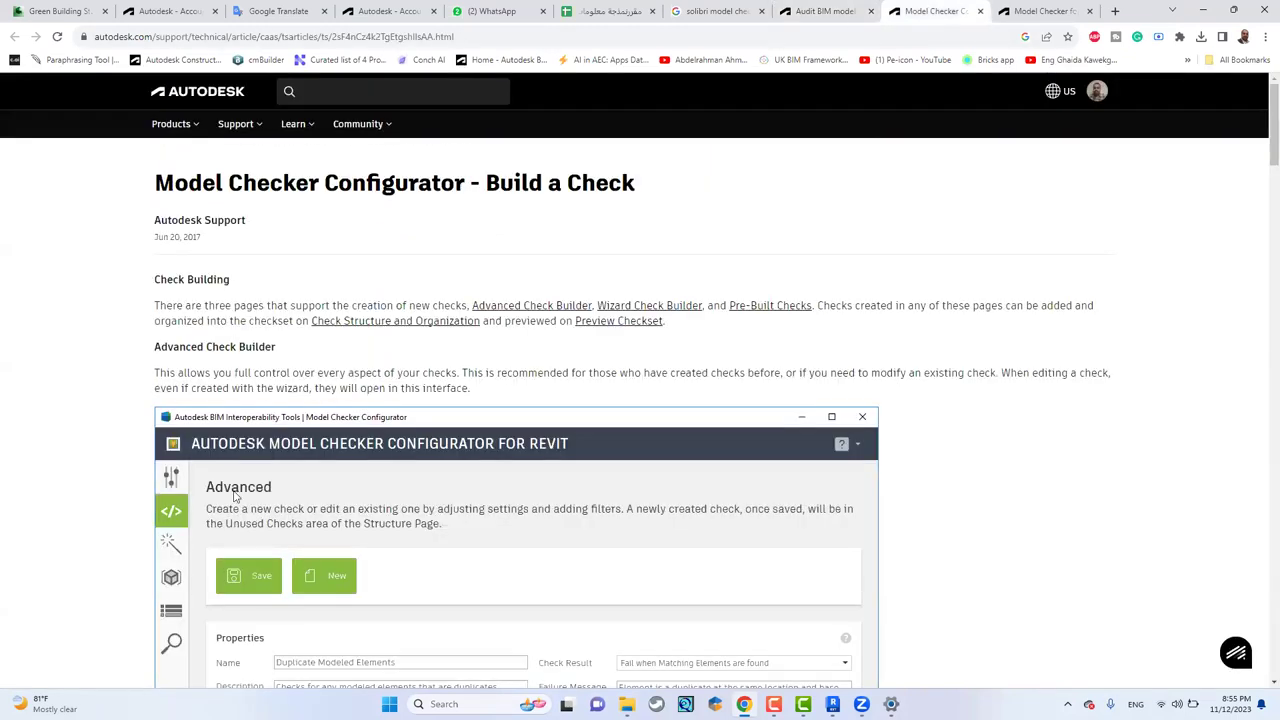
scroll(680, 433, down, 3)
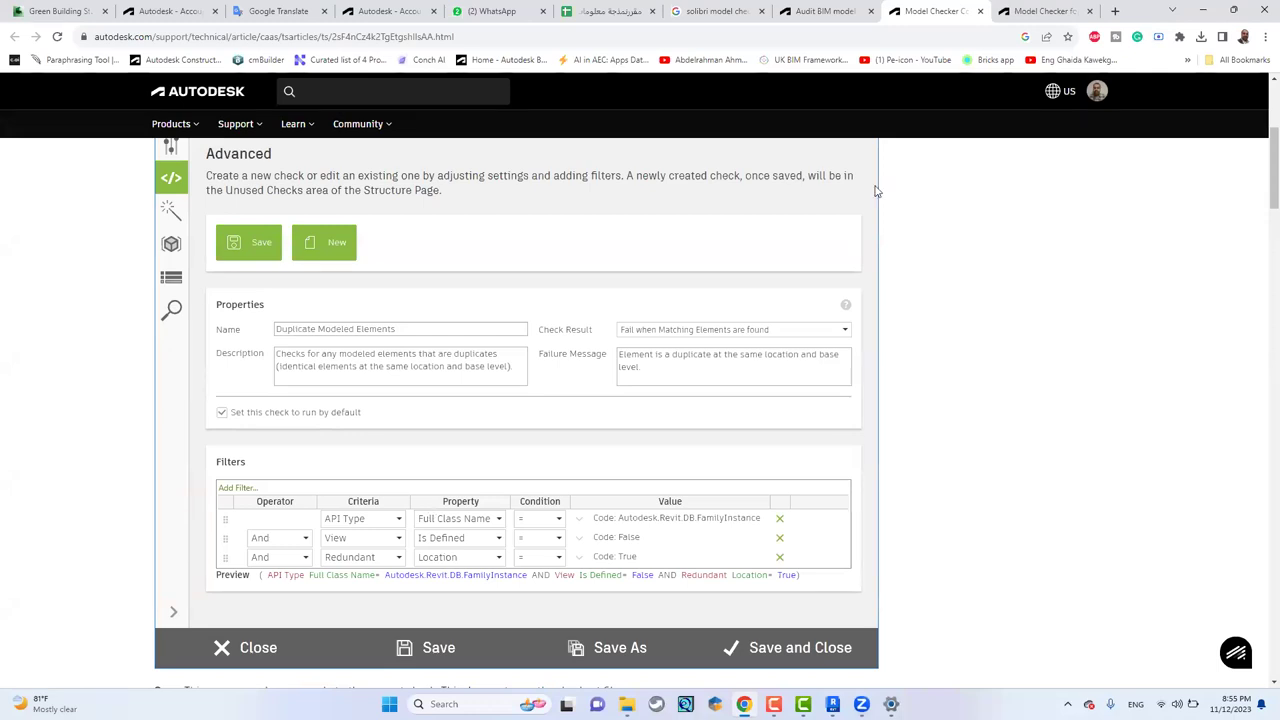
scroll(1003, 311, down, 2)
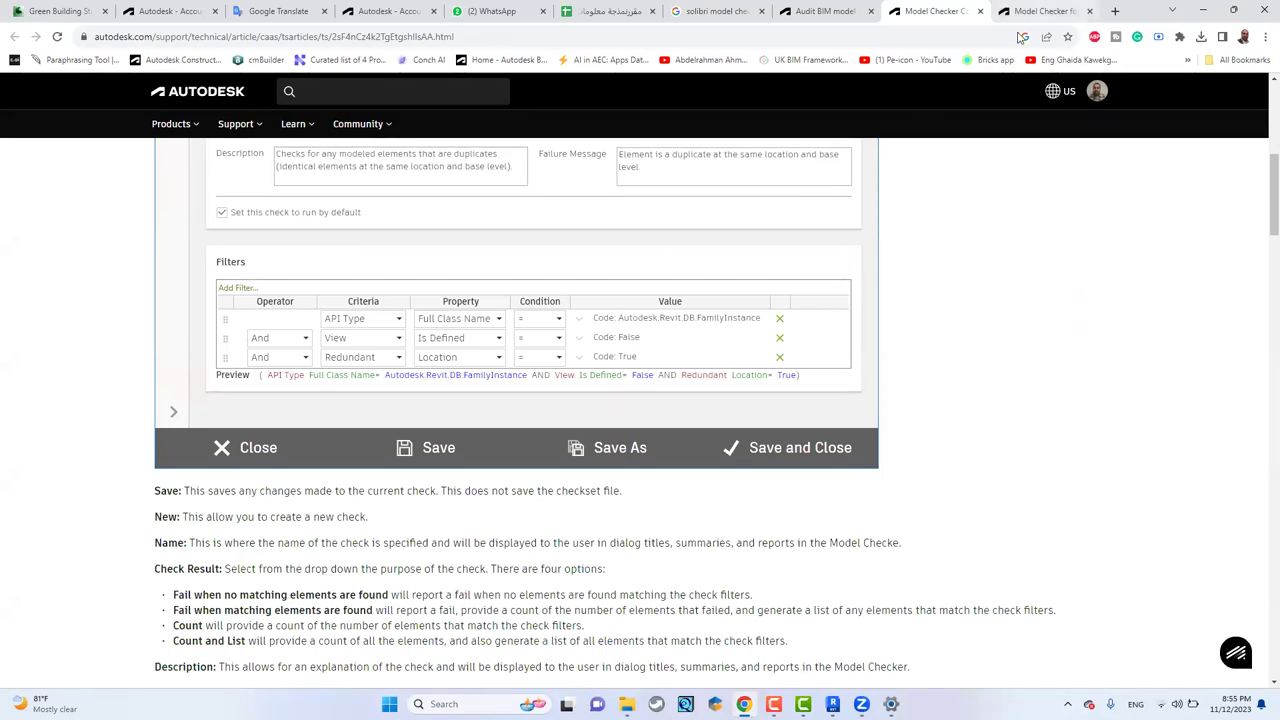
Review the run, report and View Report sections of the Model Checker for Revit article.
click(1040, 11)
scroll(963, 346, down, 1)
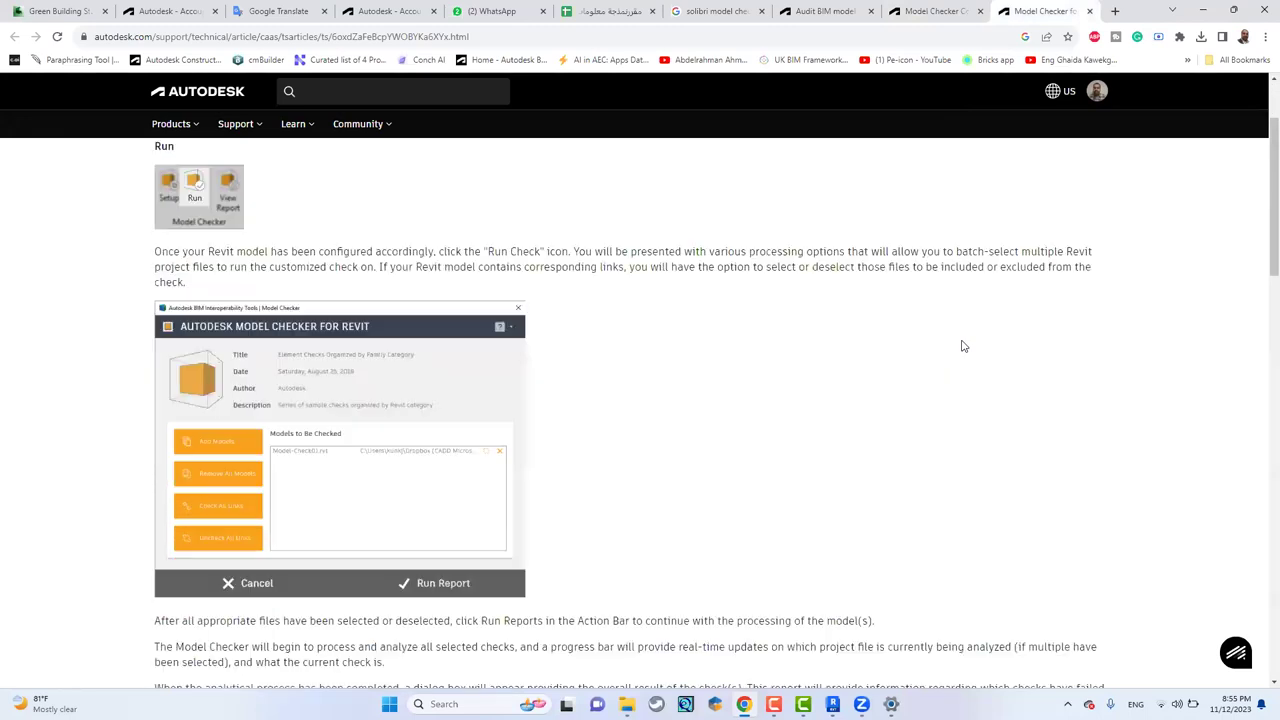
scroll(963, 346, down, 7)
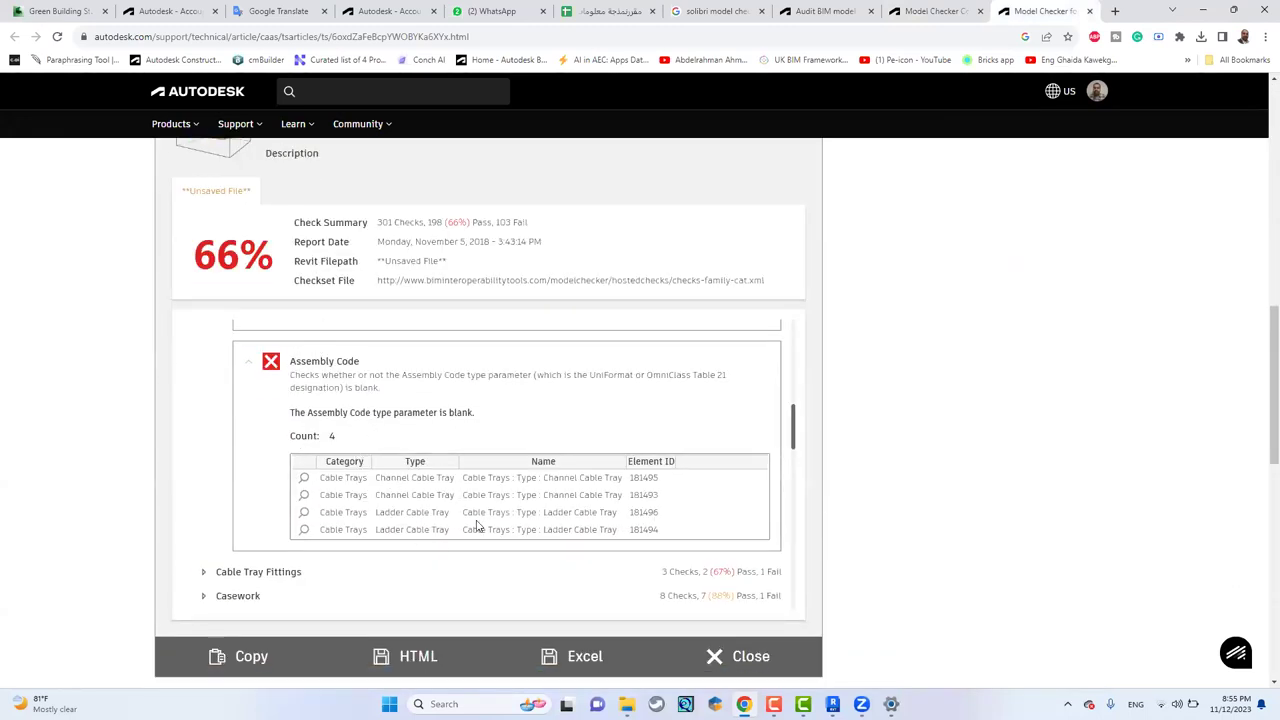
scroll(769, 262, down, 3)
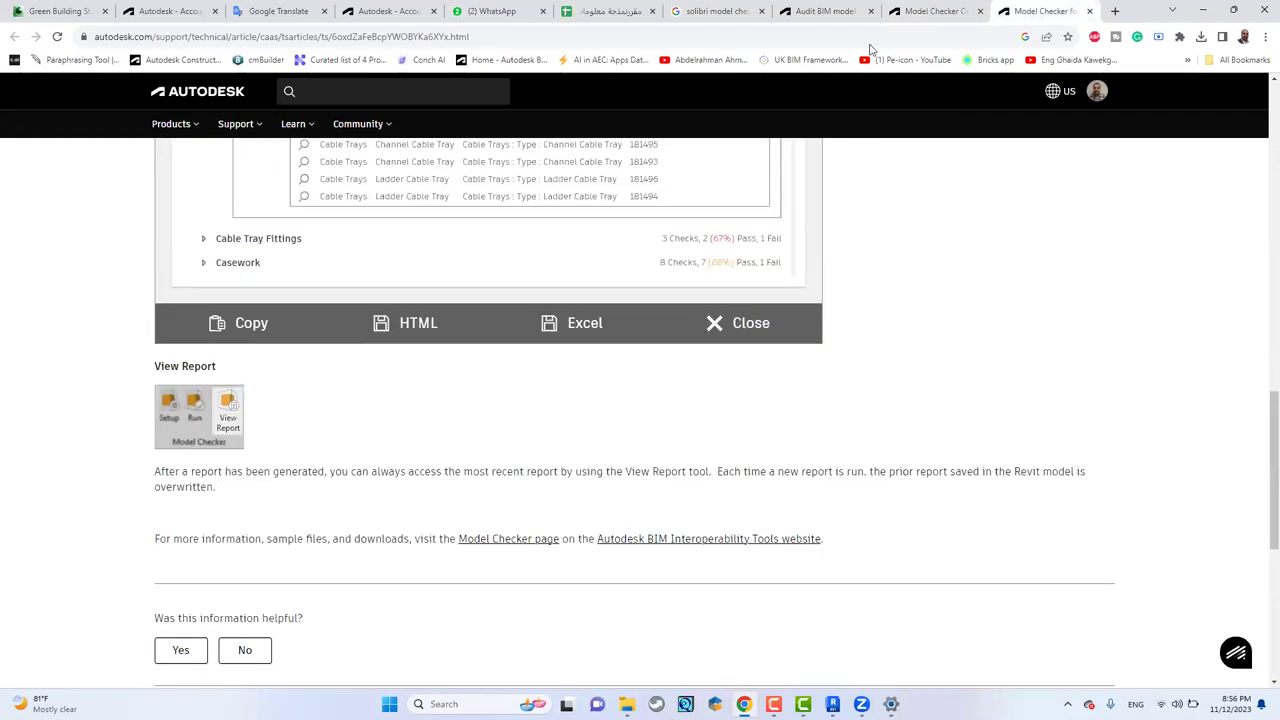
Close the three Autodesk support article pages.
key(ctrl+shift+Tab)
key(ctrl+shift+Tab)
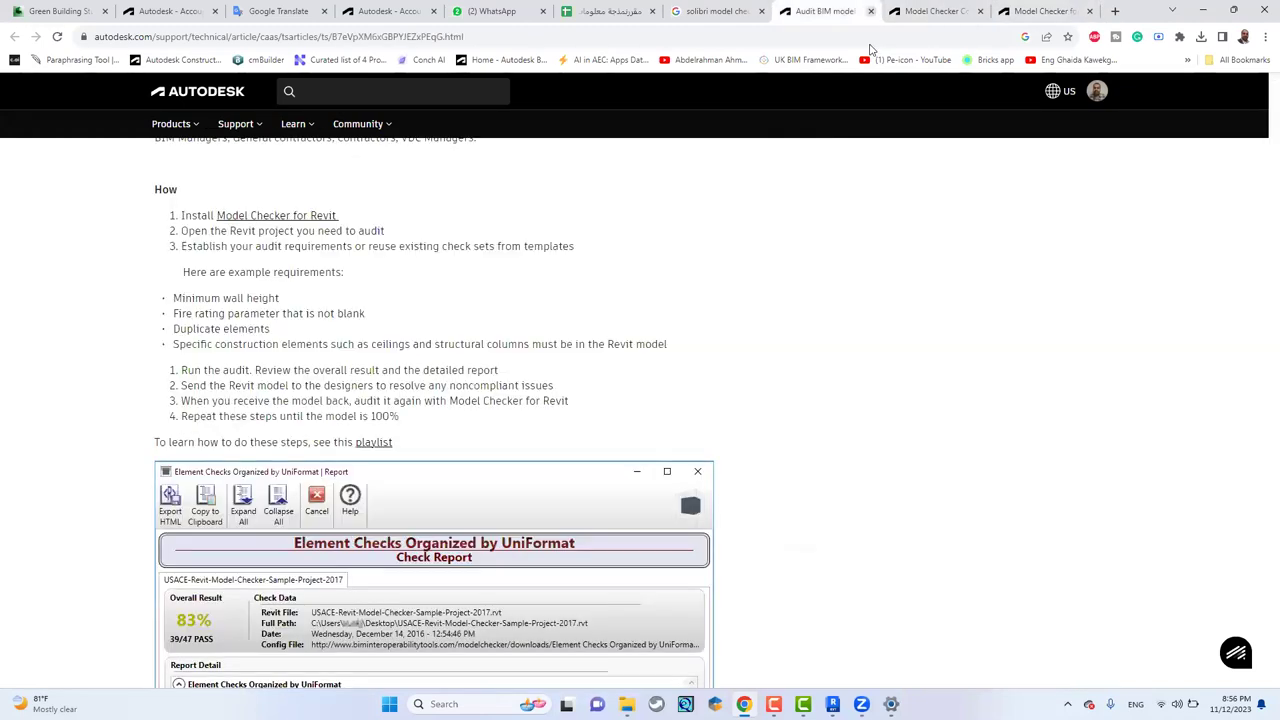
key(ctrl+w)
key(ctrl+w)
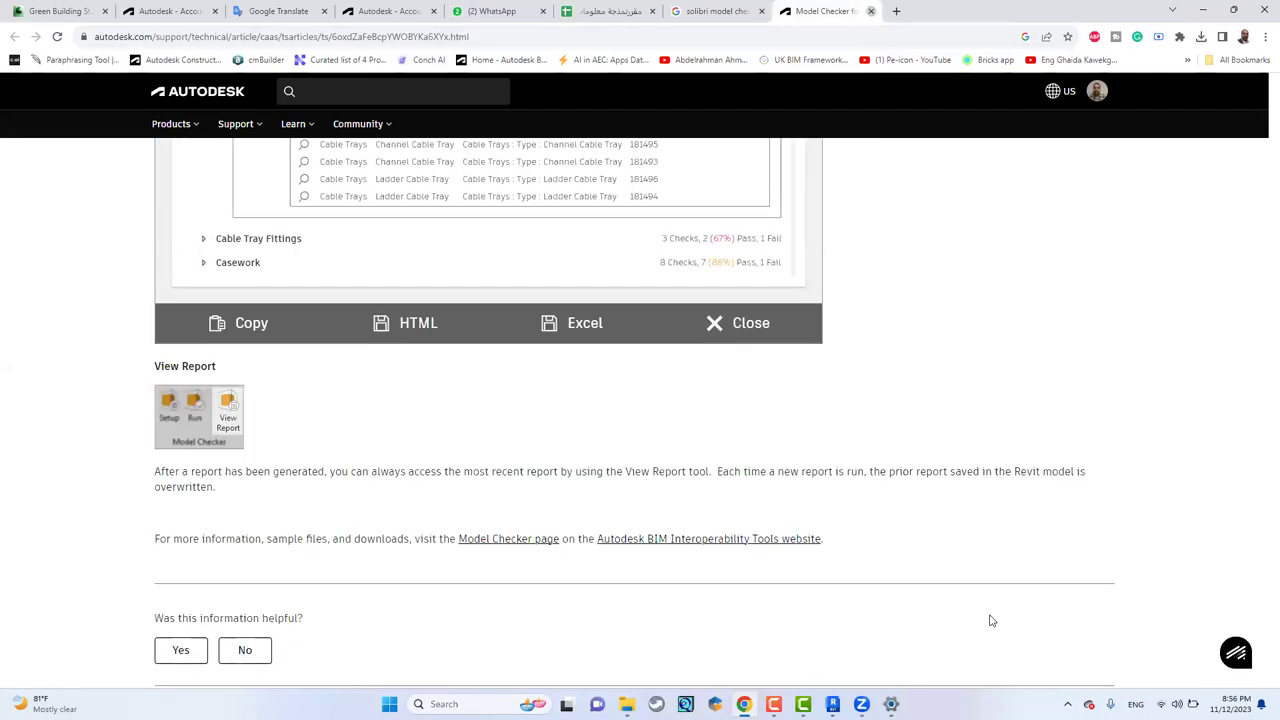
key(ctrl+w)
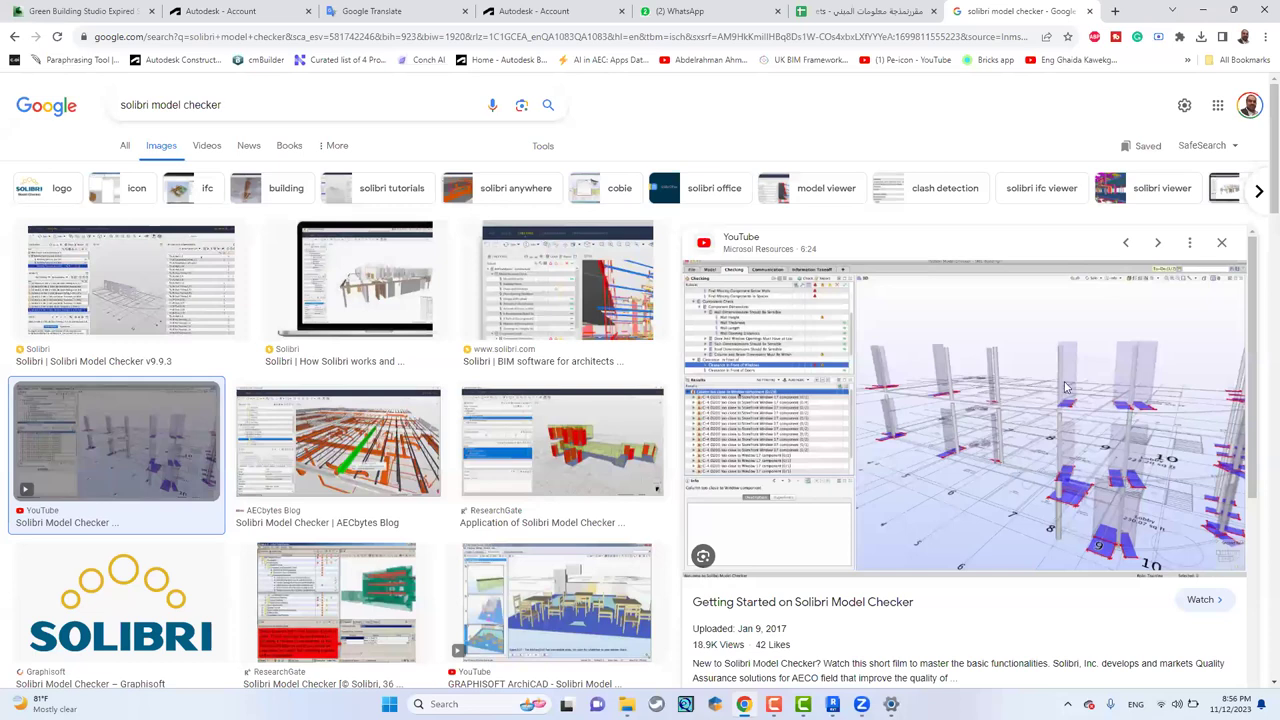
Switch to Revit and define the Snowdon Towers project location by Default City List after trying Internet Mapping Service.
key(alt+Tab)
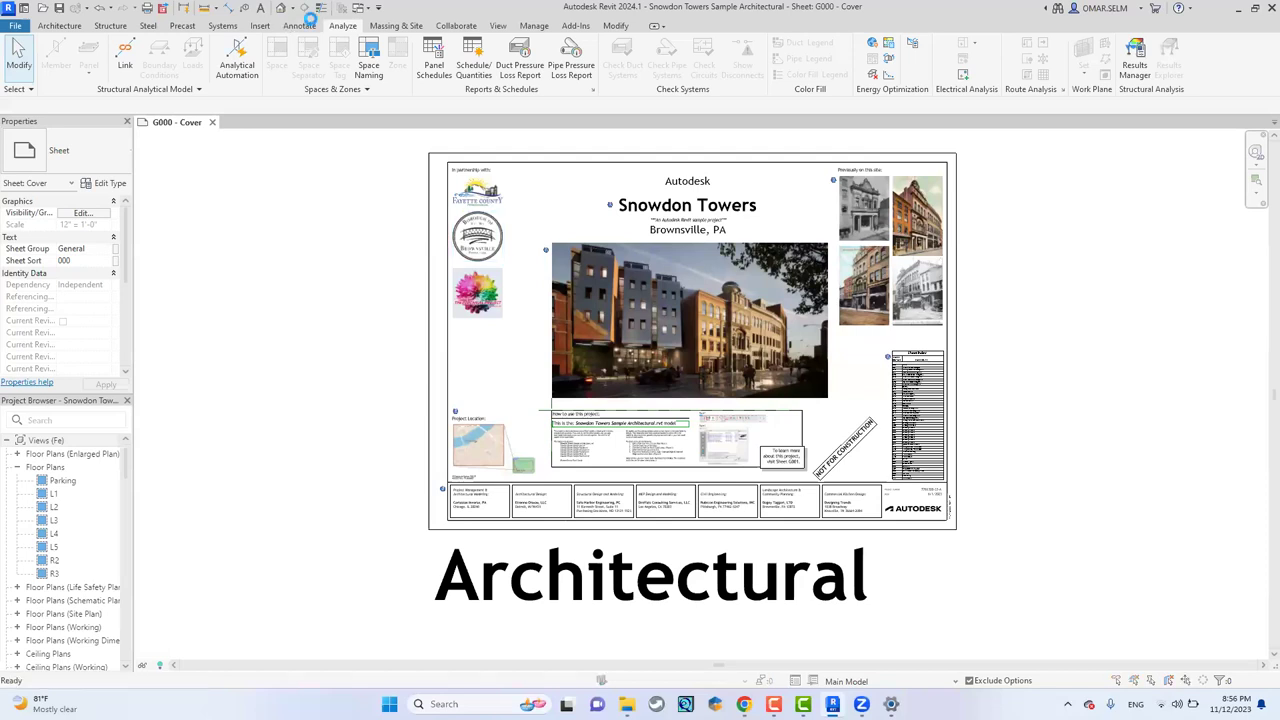
click(729, 406)
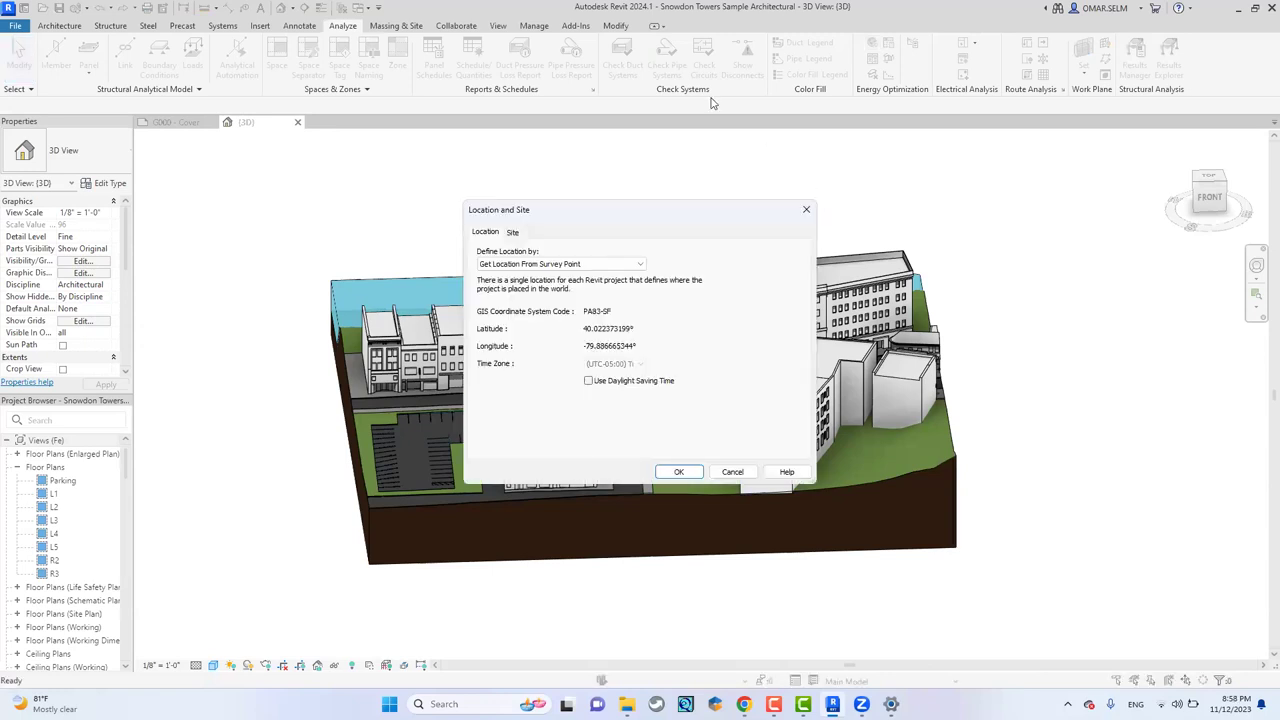
click(549, 266)
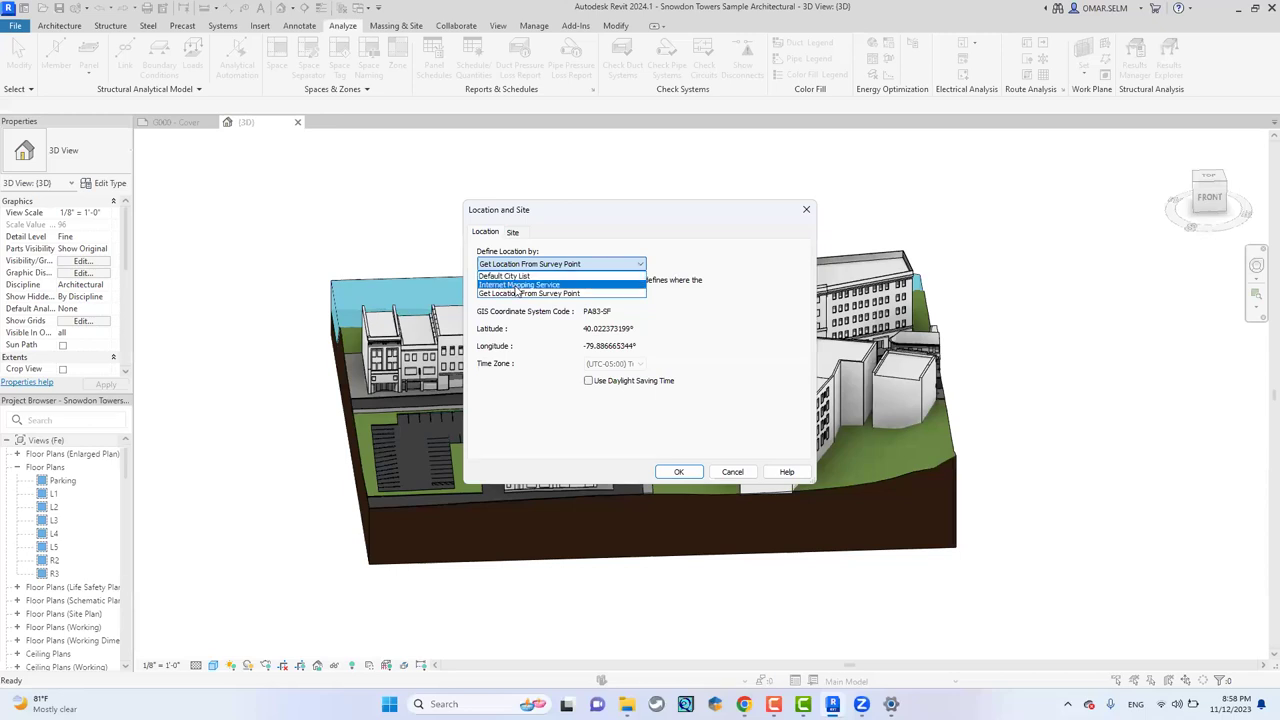
click(517, 285)
click(521, 270)
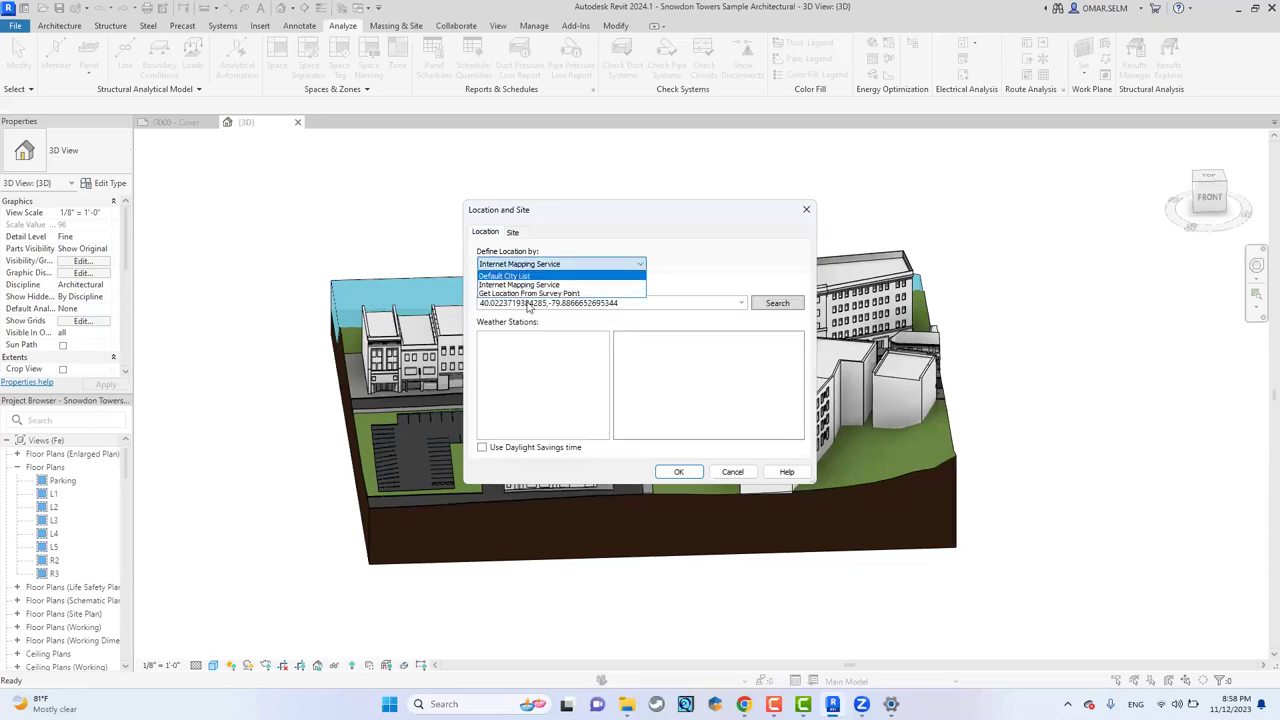
click(532, 307)
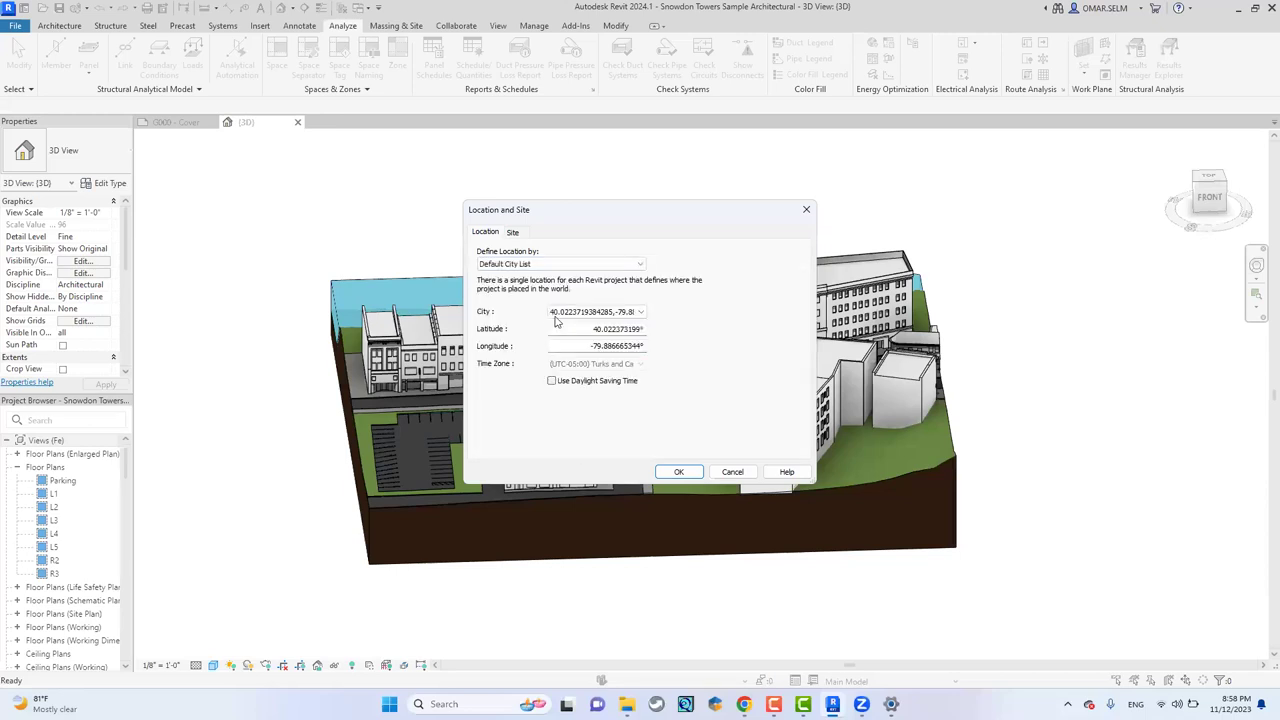
Set the project location's city to Cairo, Egypt.
click(640, 312)
click(640, 312)
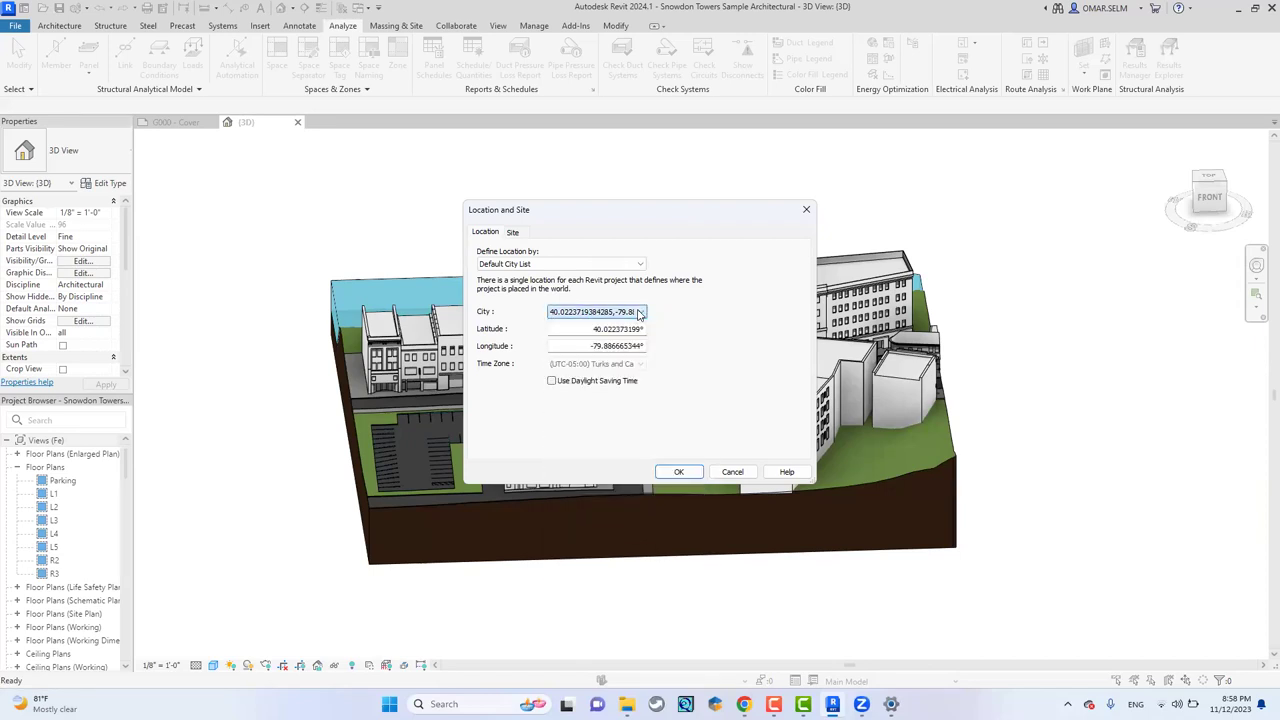
click(640, 312)
scroll(623, 349, down, 5)
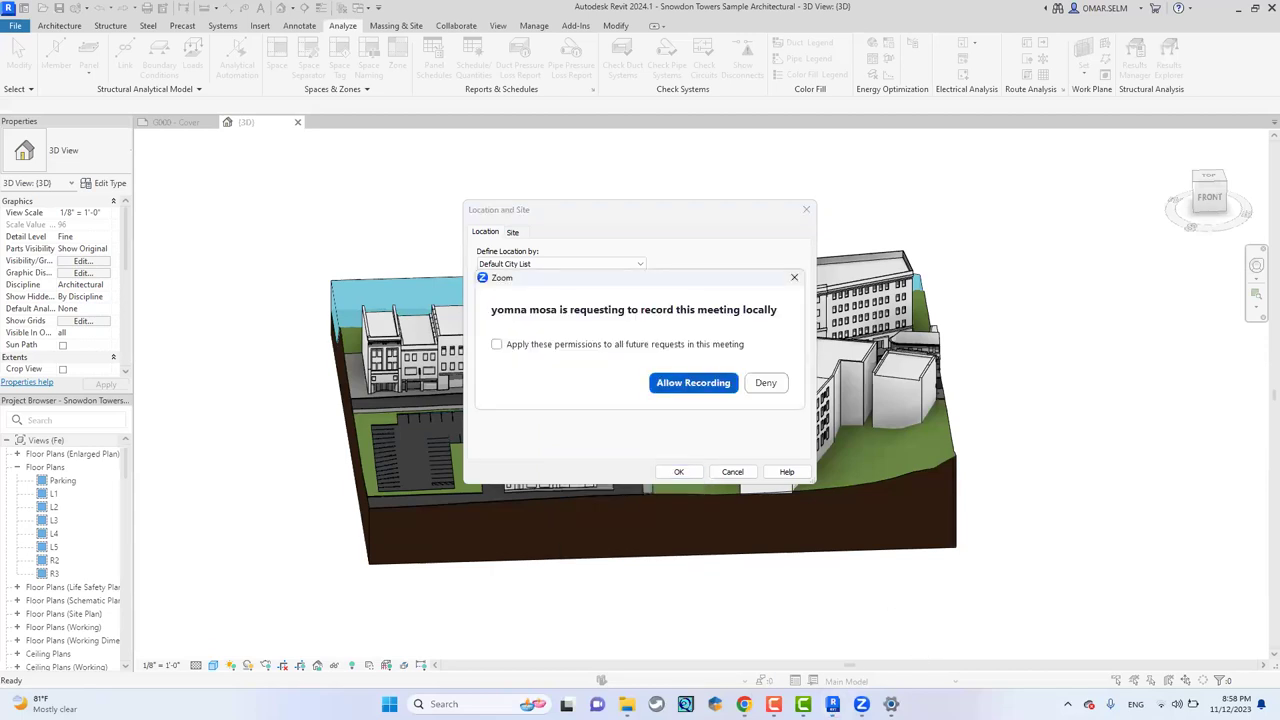
key(Return)
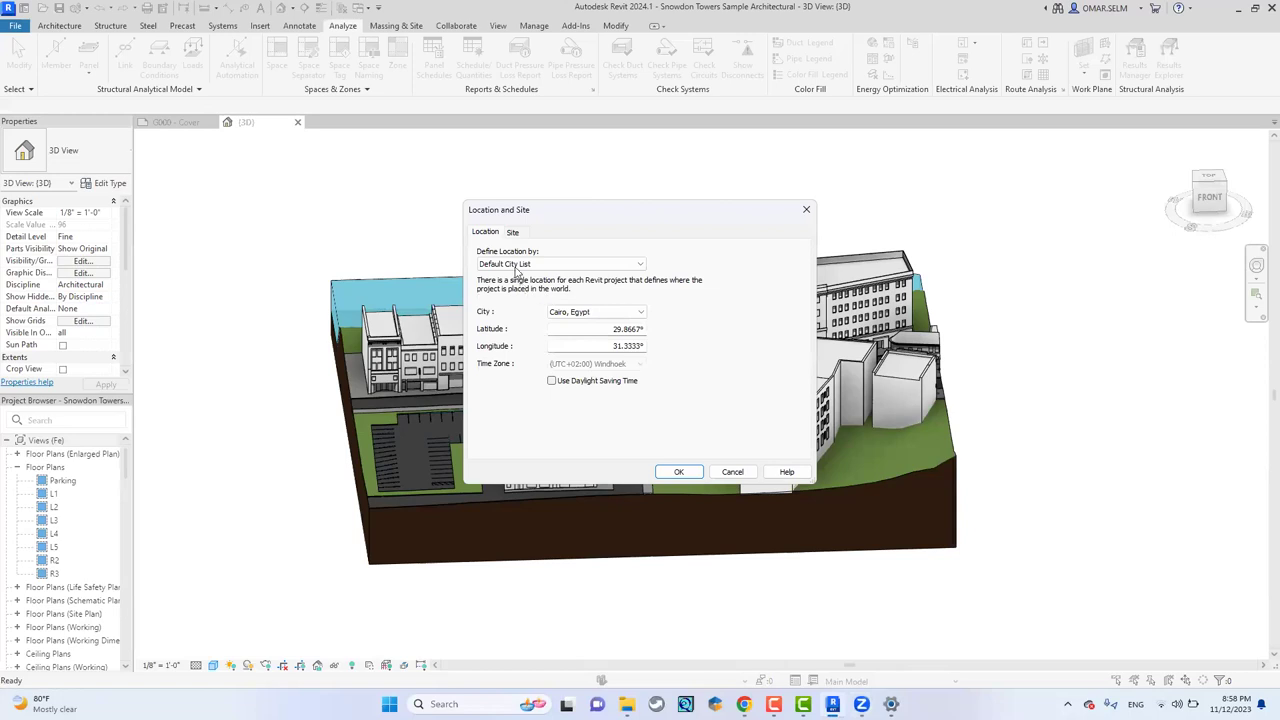
Try defining the project location by Internet Mapping Service, moving the site marker on the zoomed-out map to northeast Africa.
key(Down)
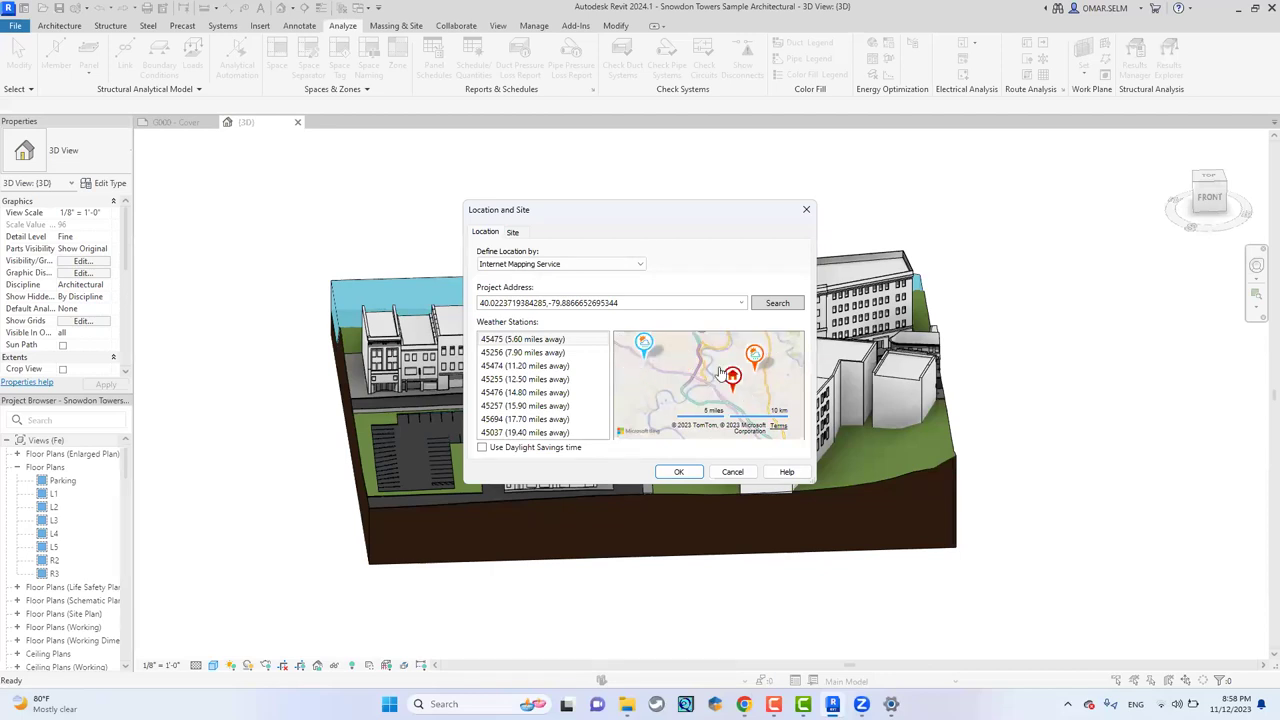
scroll(720, 374, down, 5)
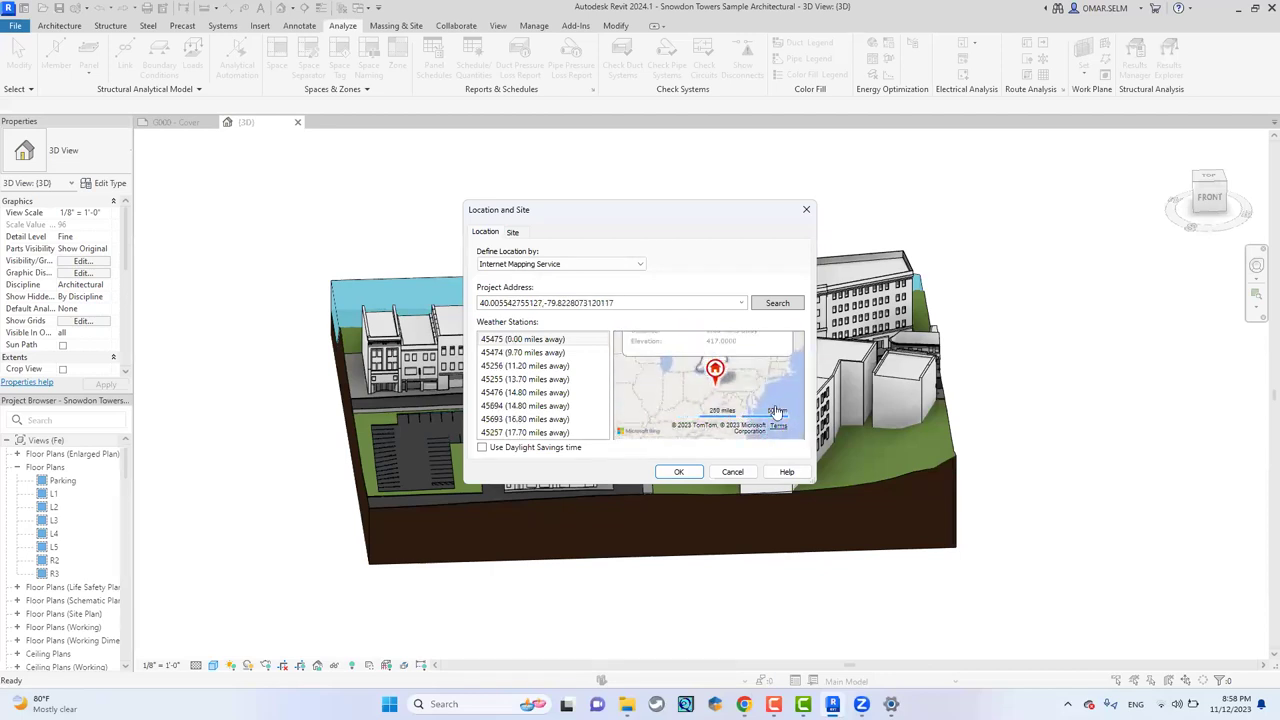
scroll(776, 412, down, 2)
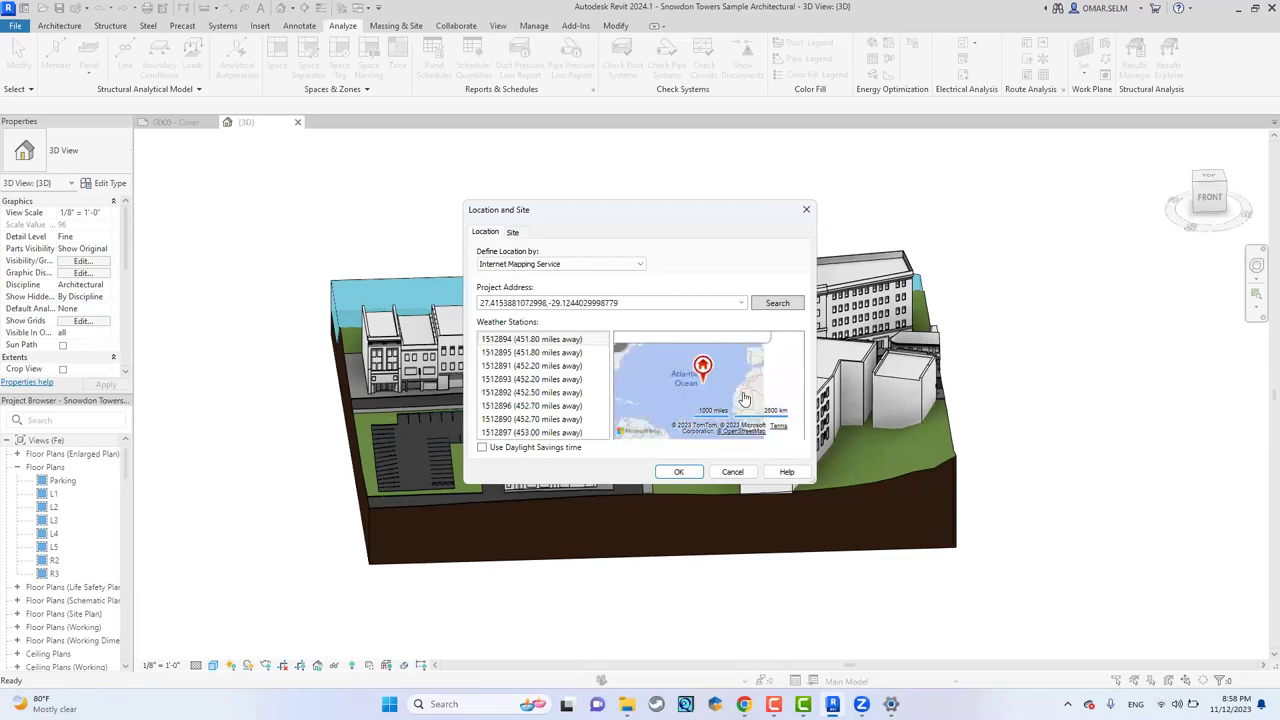
scroll(735, 392, down, 2)
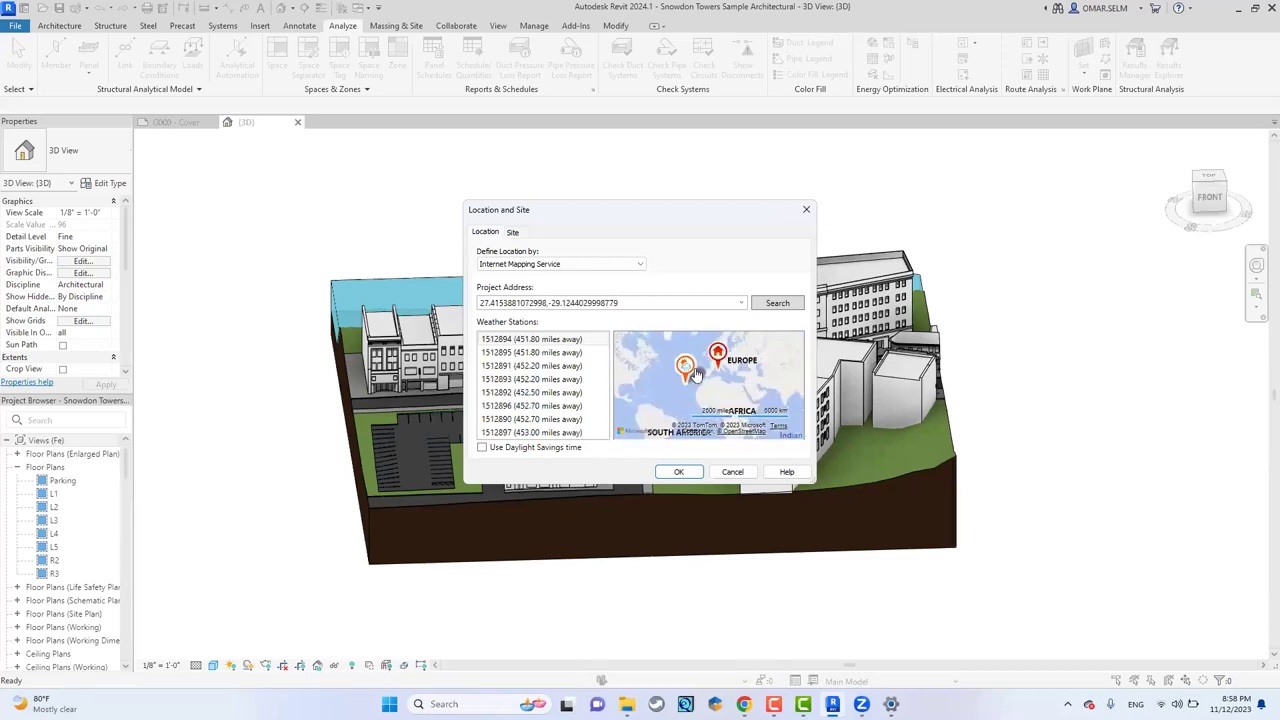
Try Get Location From Survey Point as the location method and close Location and Site without applying.
click(560, 264)
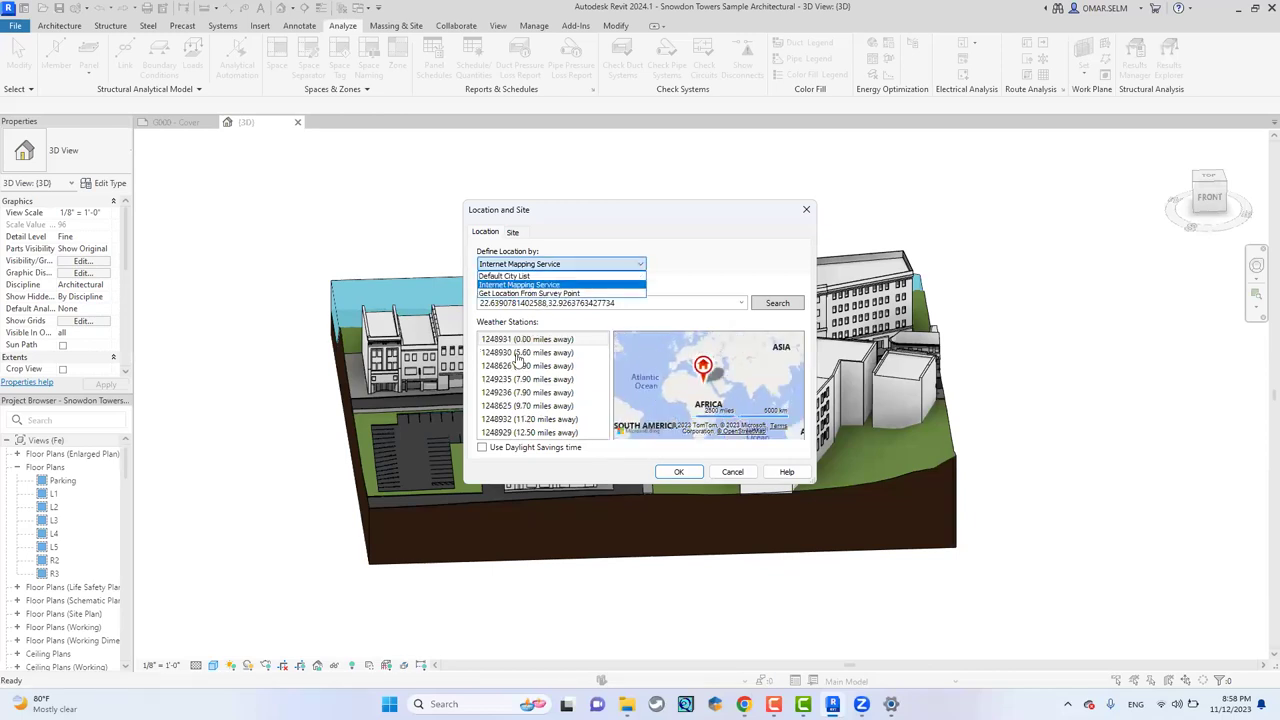
click(528, 293)
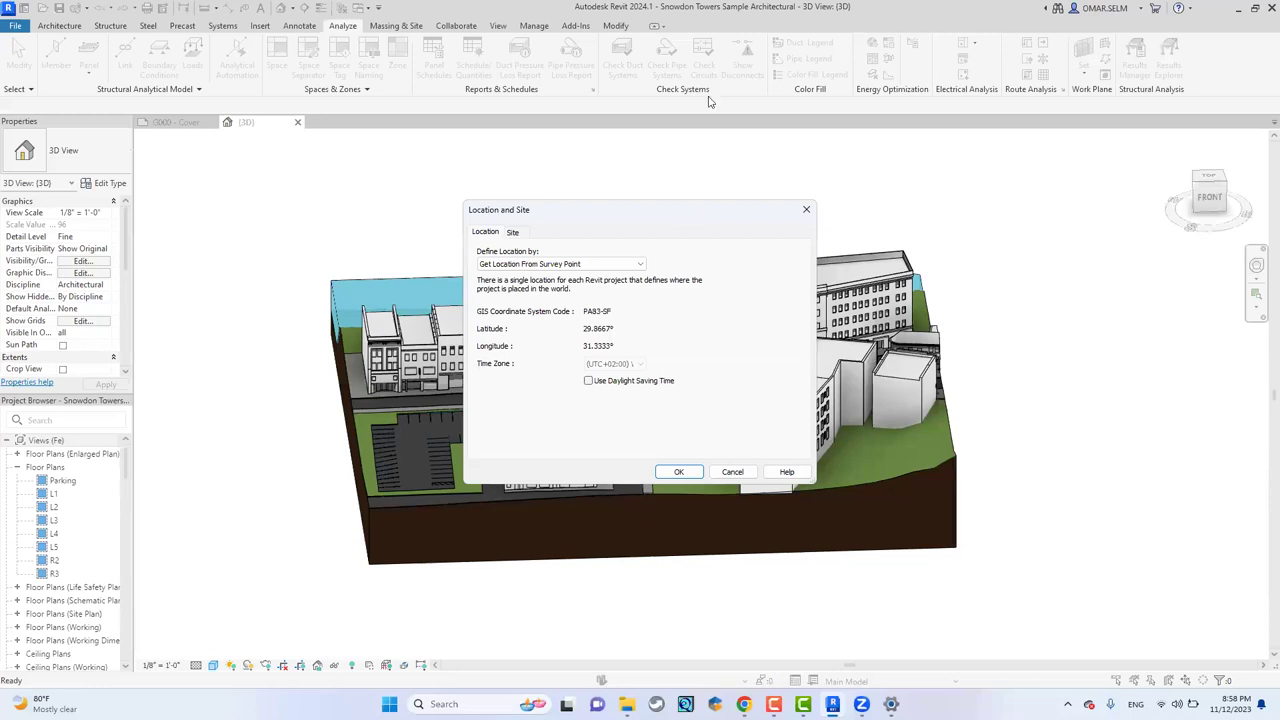
click(1216, 187)
click(806, 212)
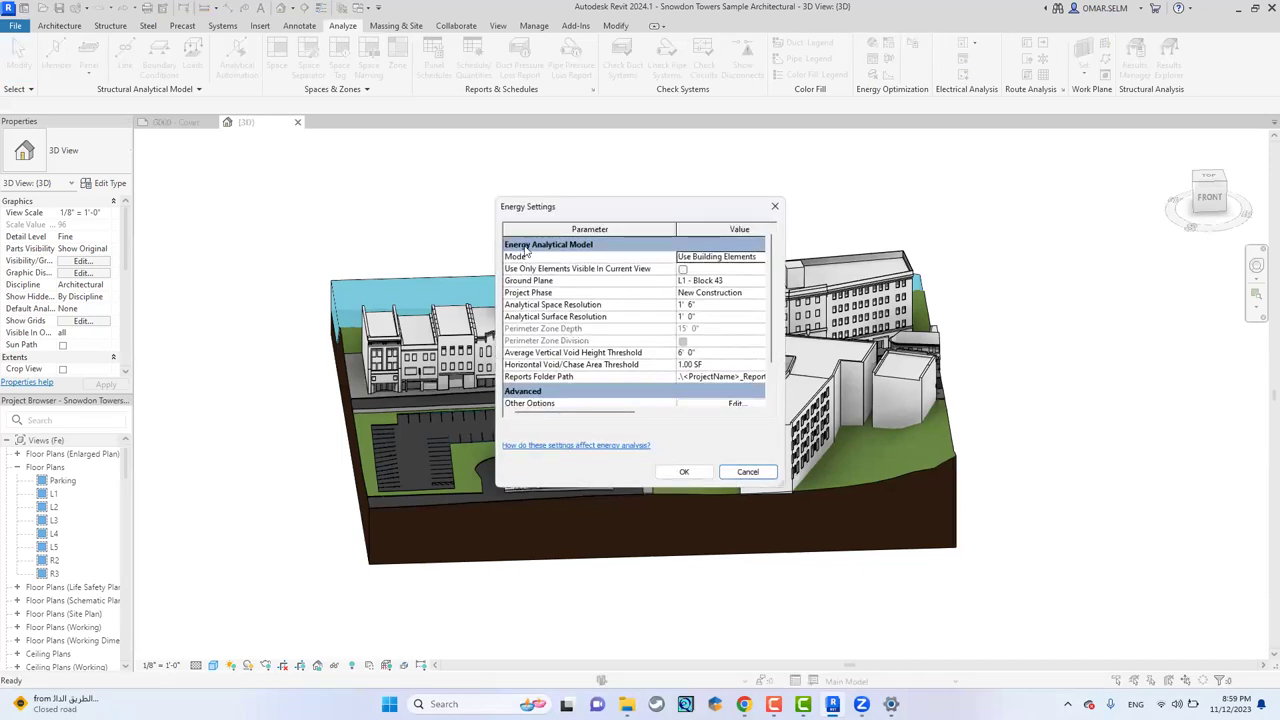
Move and enlarge the Energy Settings dialog to review all its parameters, and close it without changes.
drag(580, 210, 521, 131)
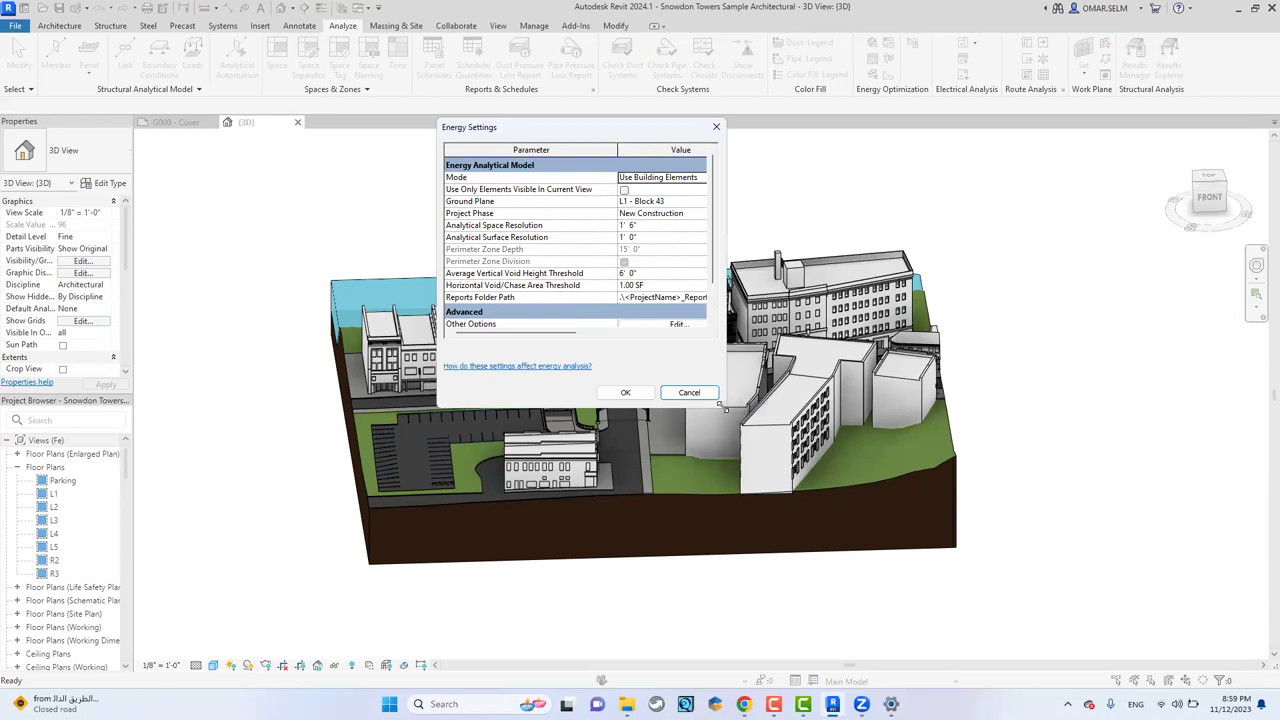
drag(720, 405, 856, 536)
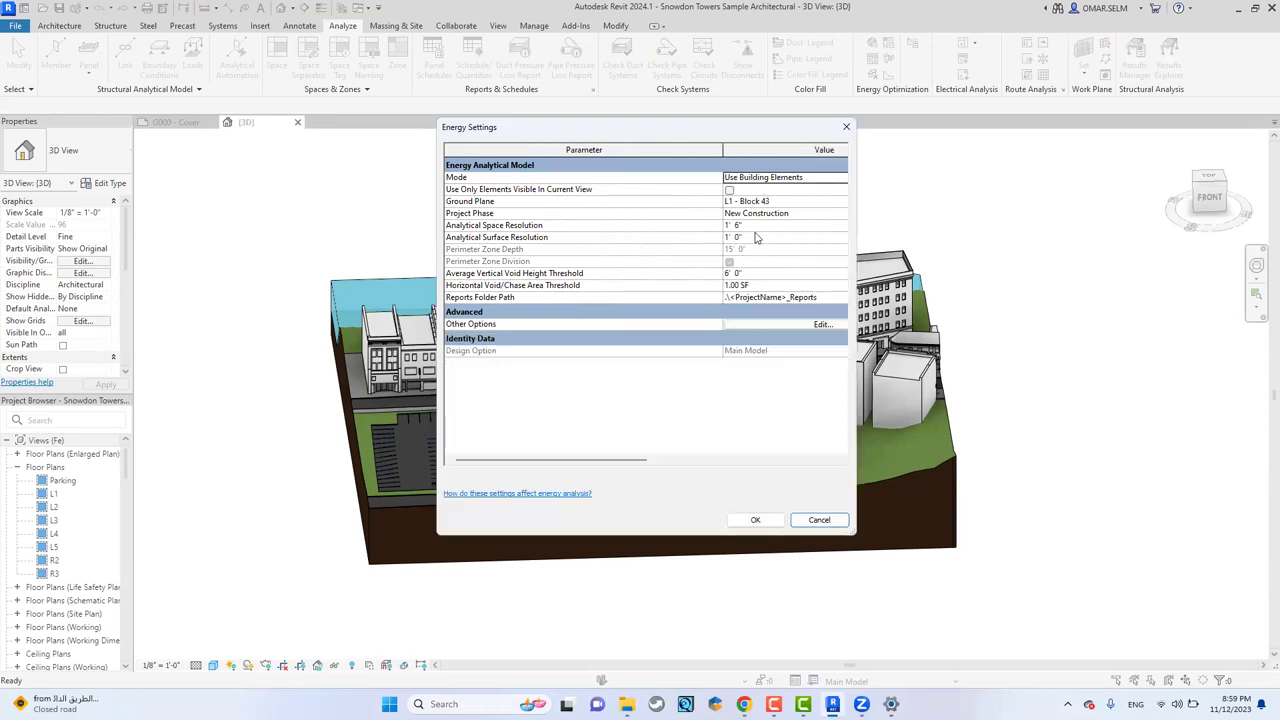
click(846, 127)
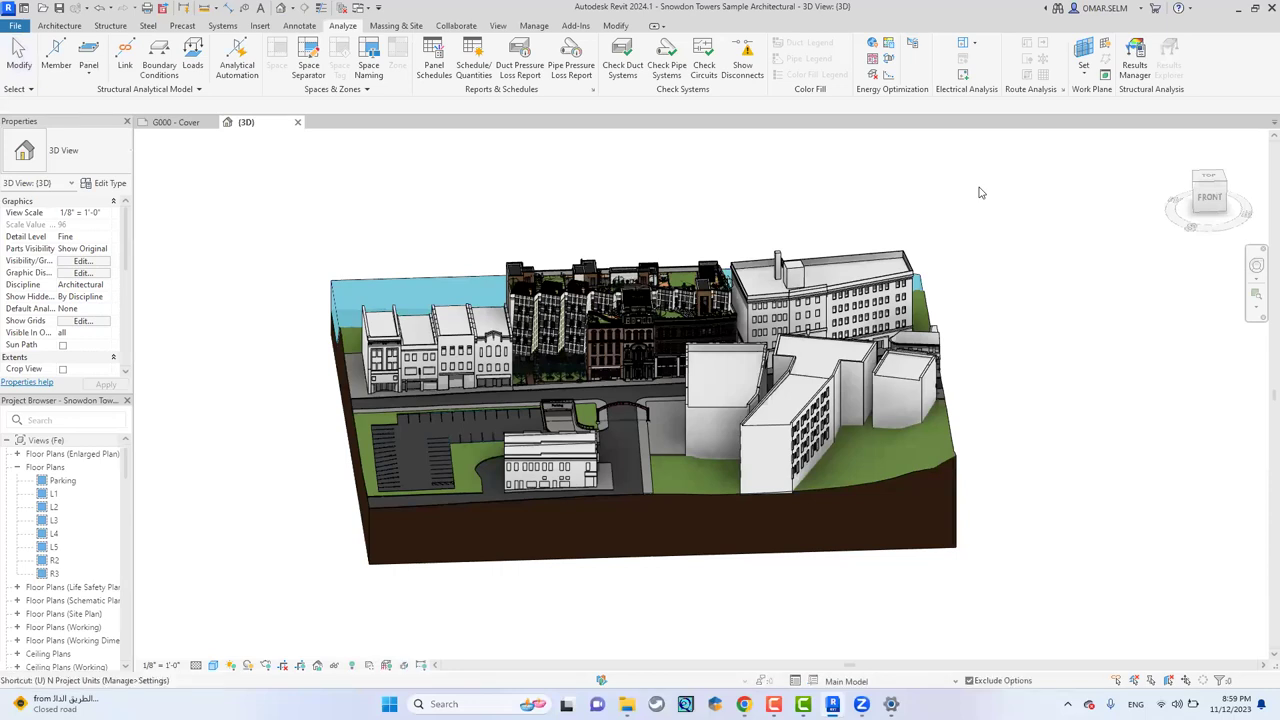
Open the project units and set the Length format to meters.
key(u)
key(n)
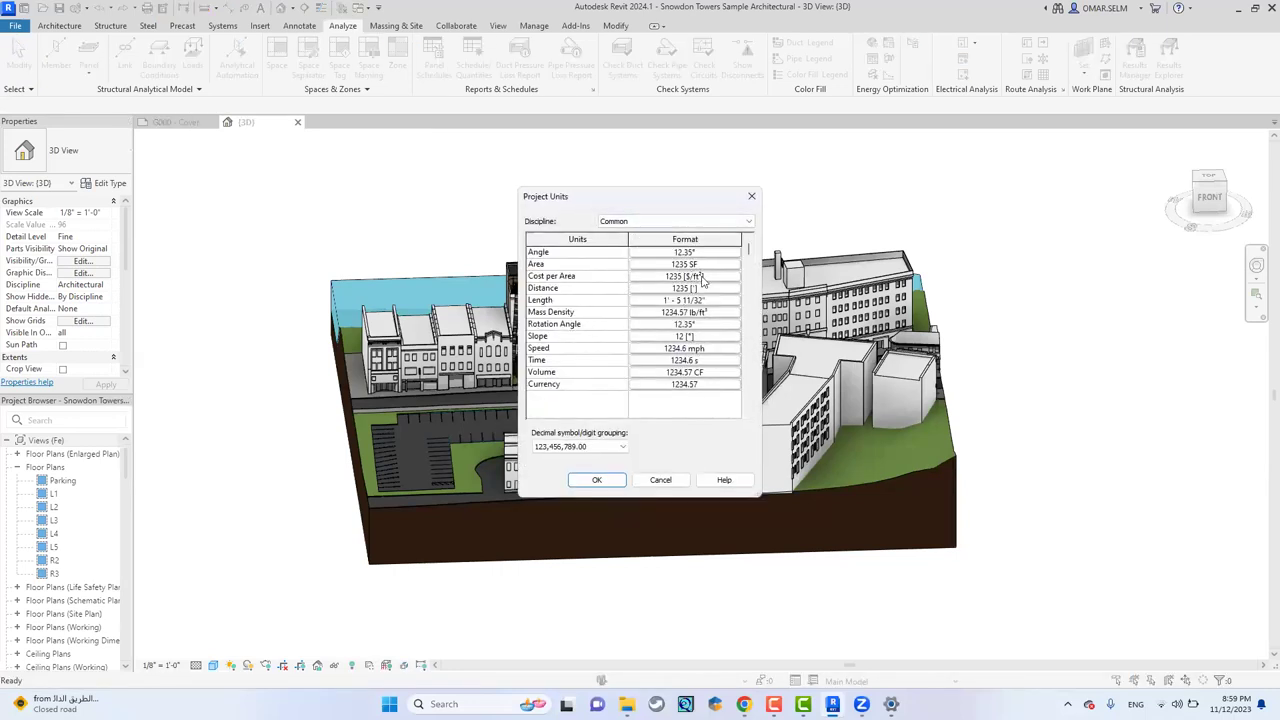
click(686, 309)
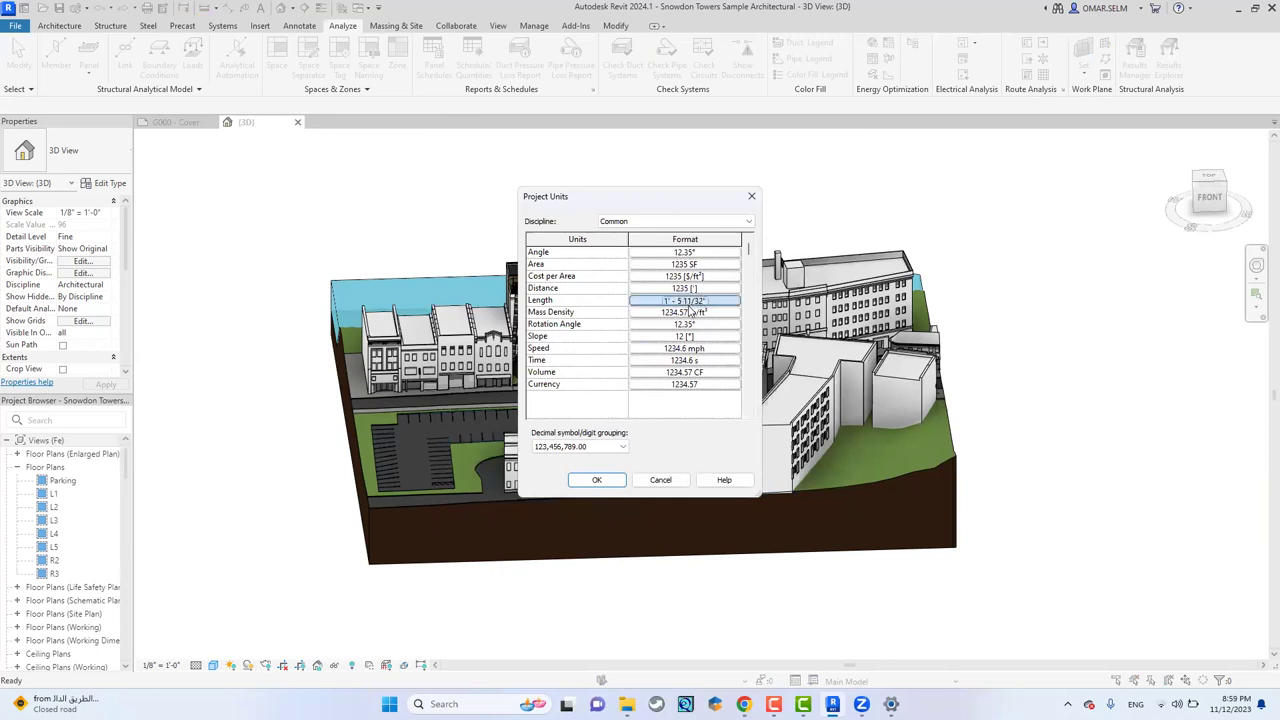
click(640, 277)
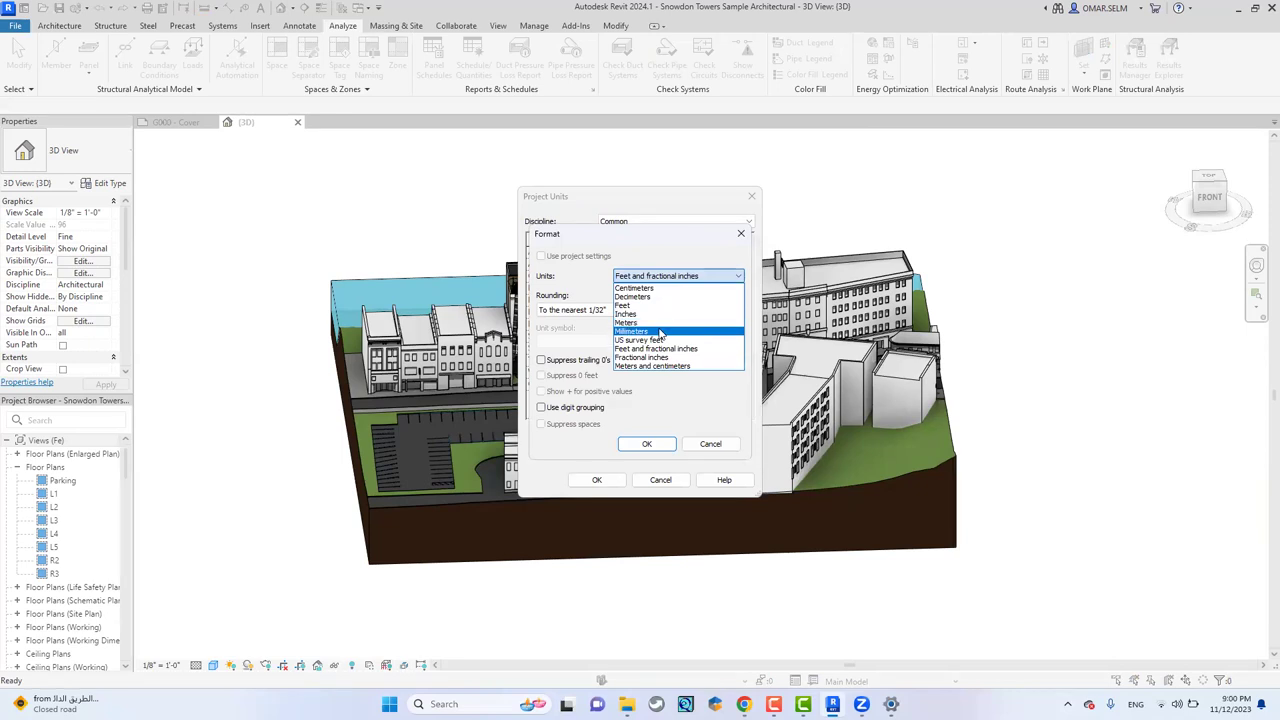
click(652, 331)
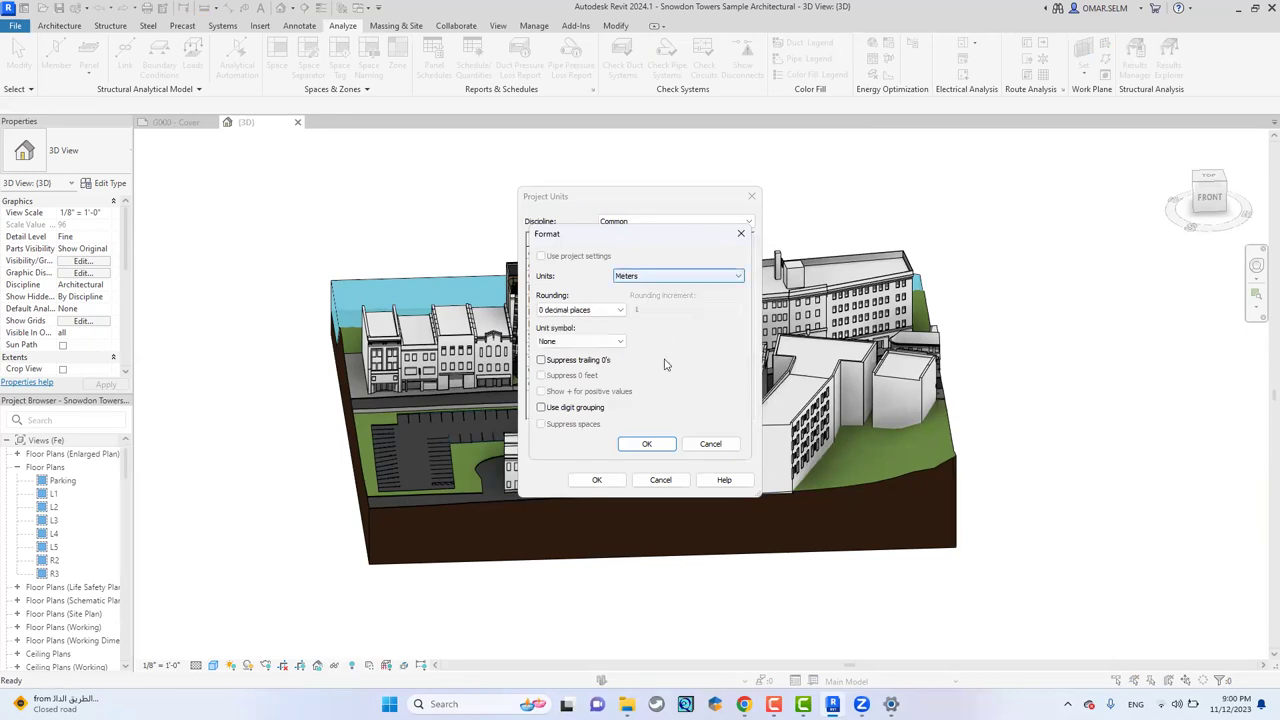
click(648, 443)
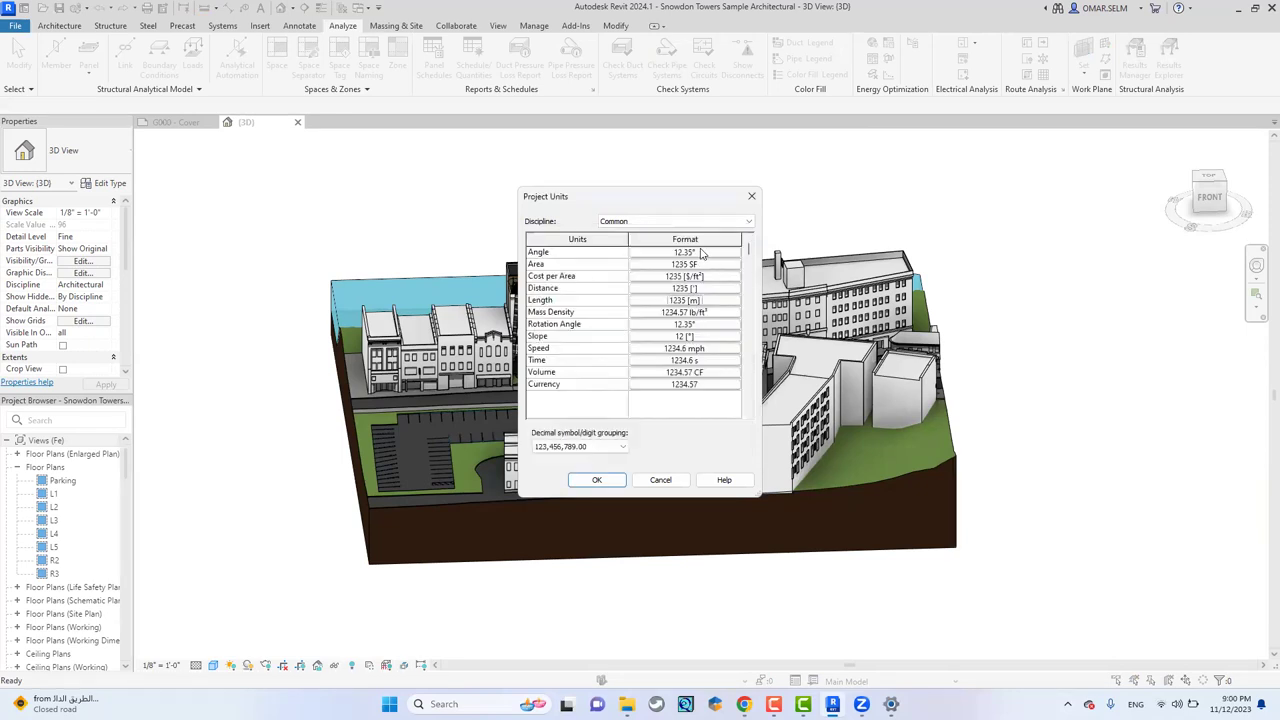
Set the Area format to square meters, leave the Mass Density format as it is, and apply the project units.
click(630, 265)
click(620, 275)
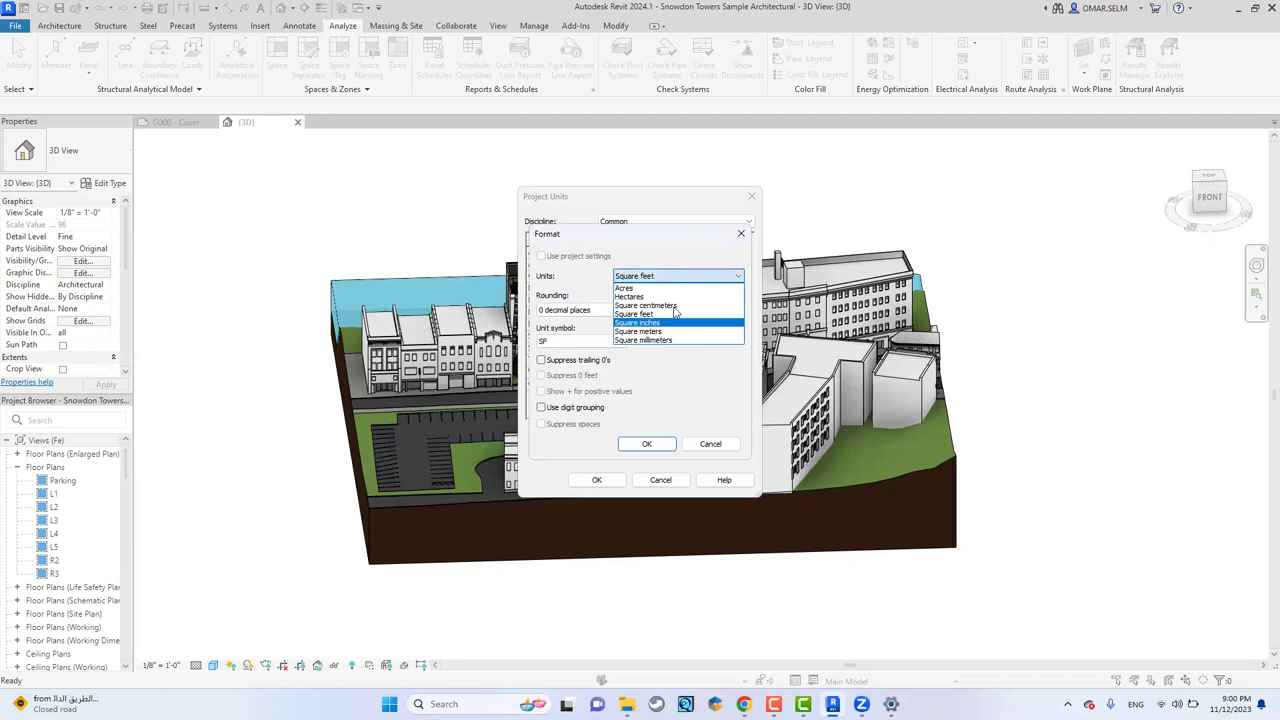
click(688, 331)
click(650, 444)
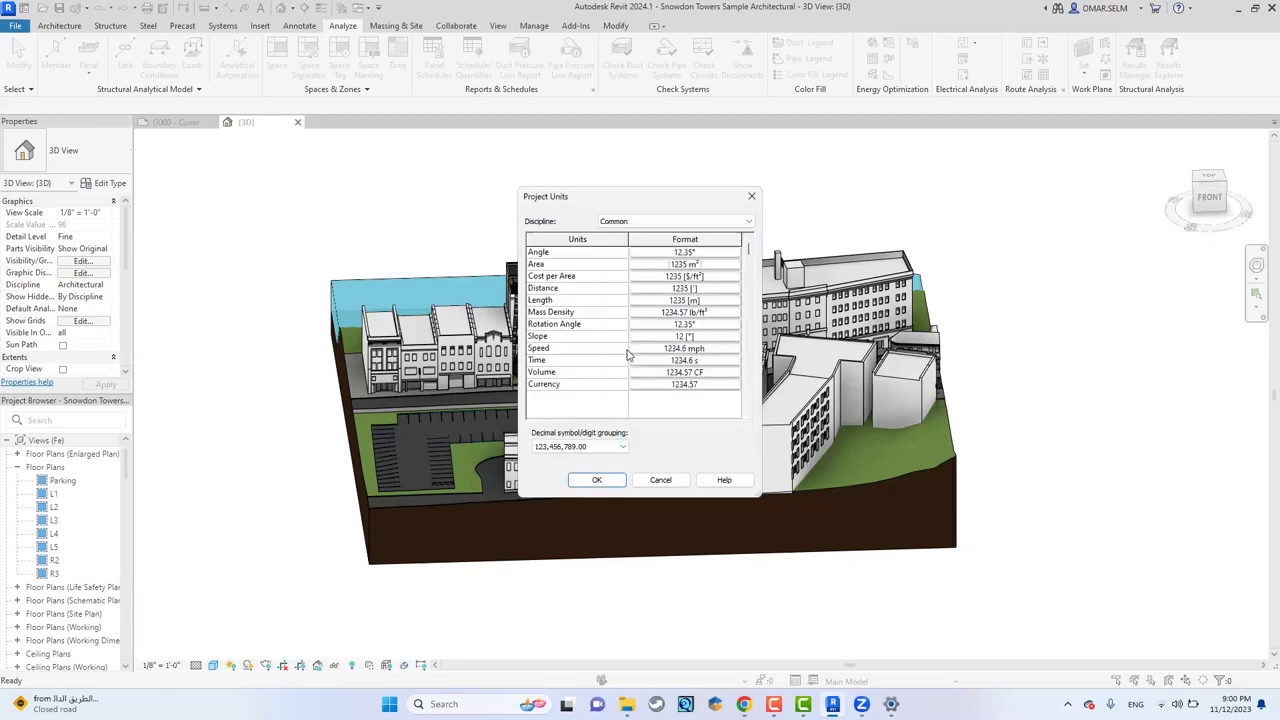
click(706, 313)
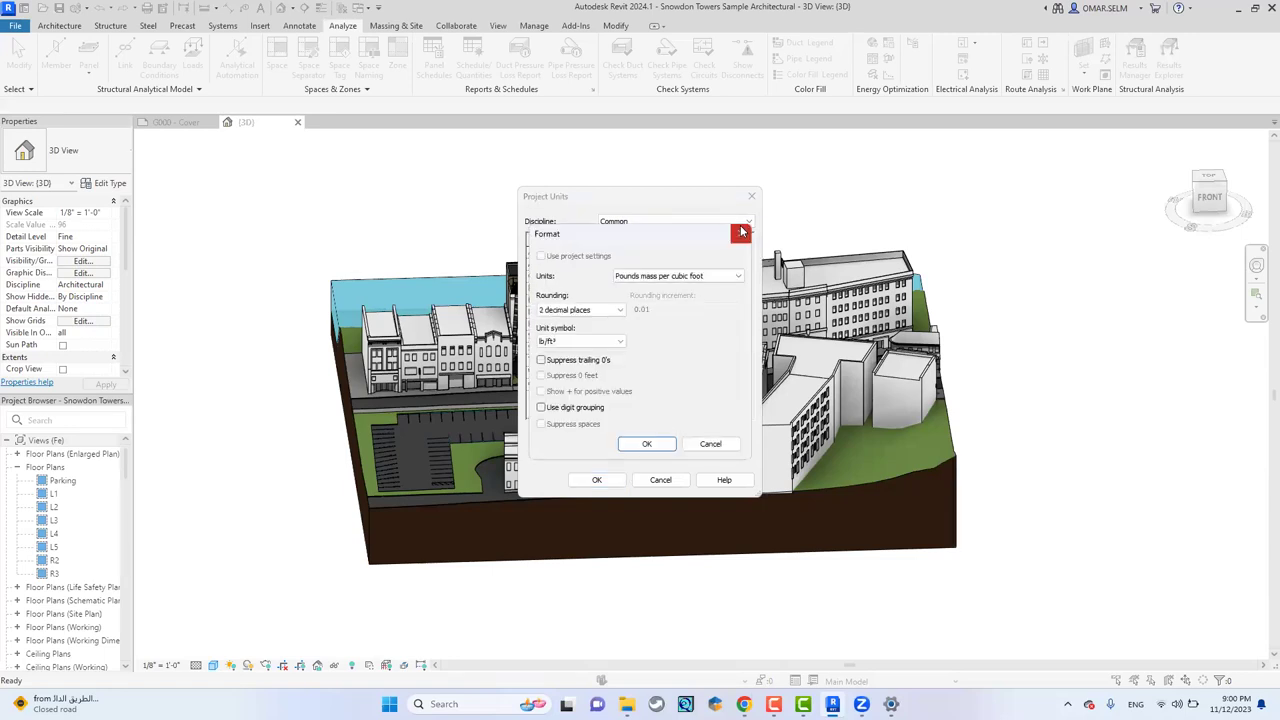
click(741, 233)
click(613, 480)
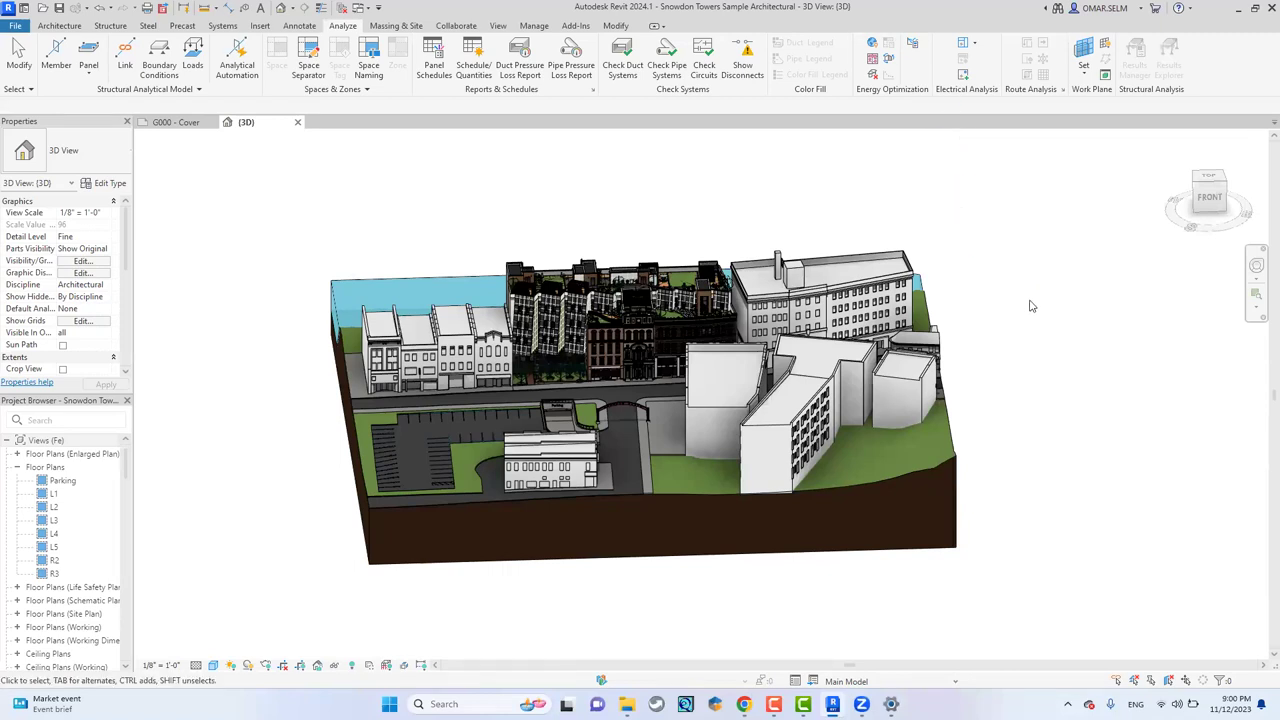
Reopen Energy Settings, check the Mode options, and narrow the Parameter column so both columns fit.
click(912, 44)
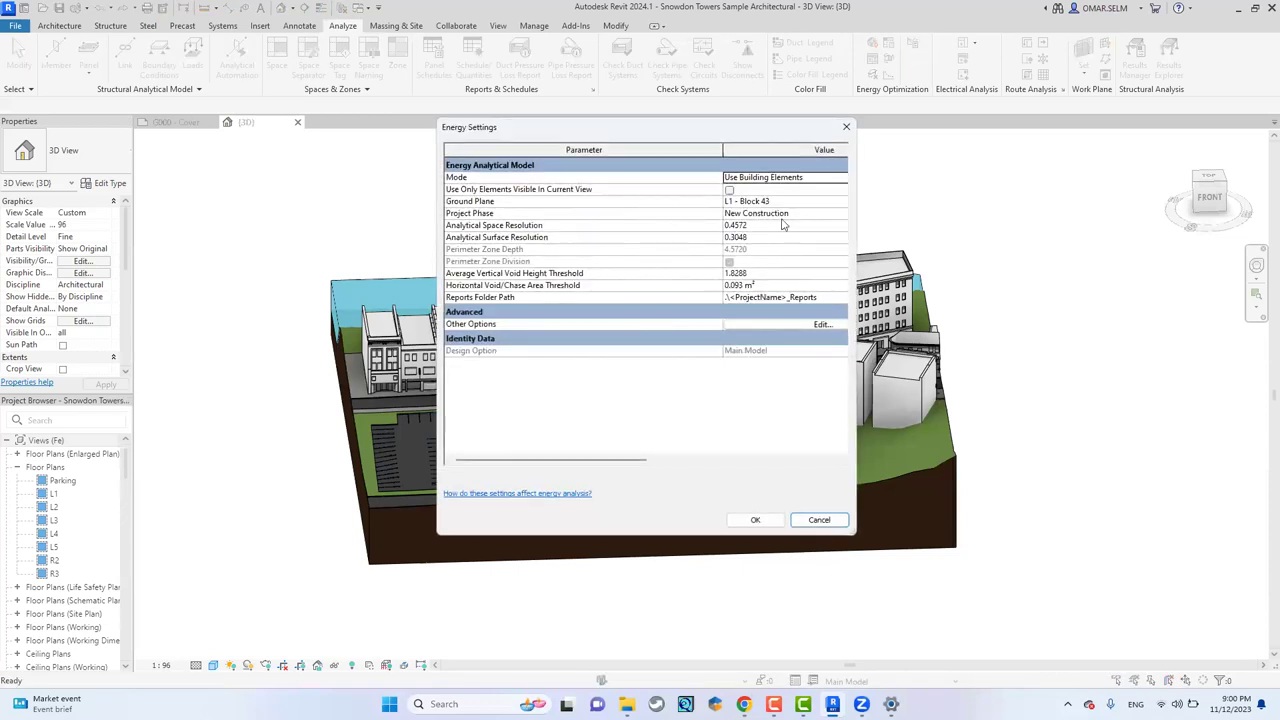
click(843, 180)
click(843, 180)
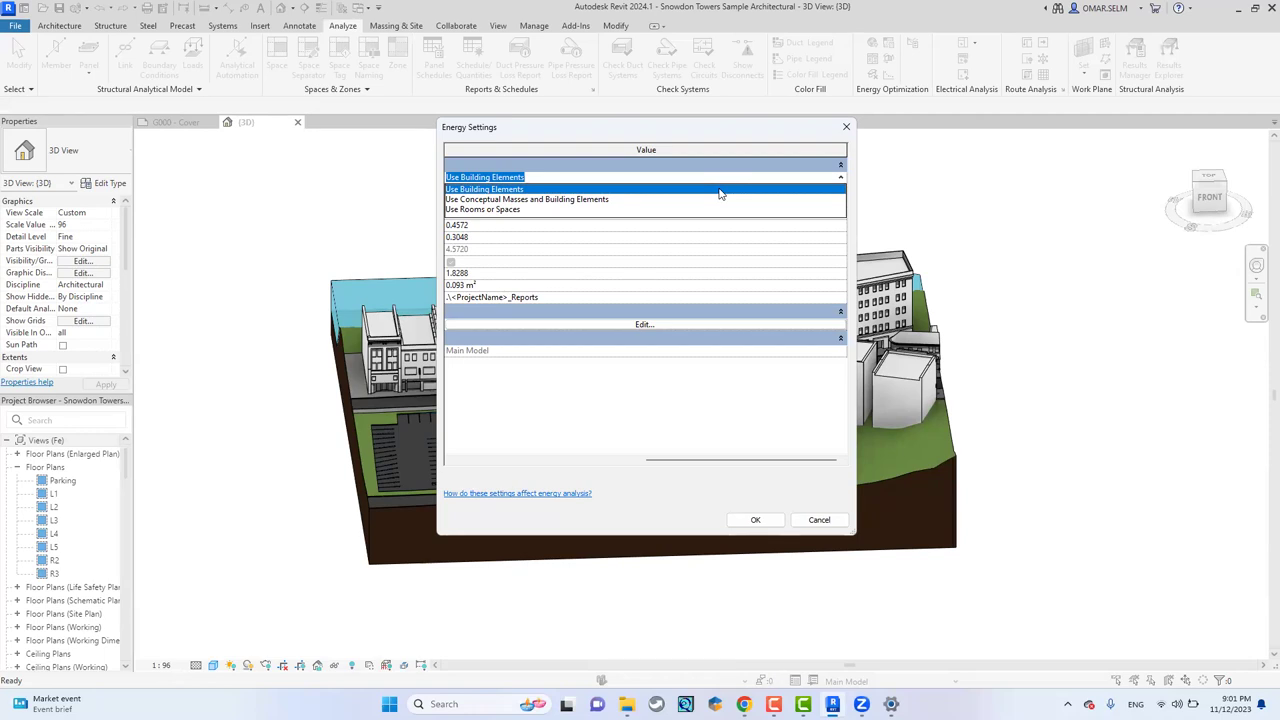
click(686, 153)
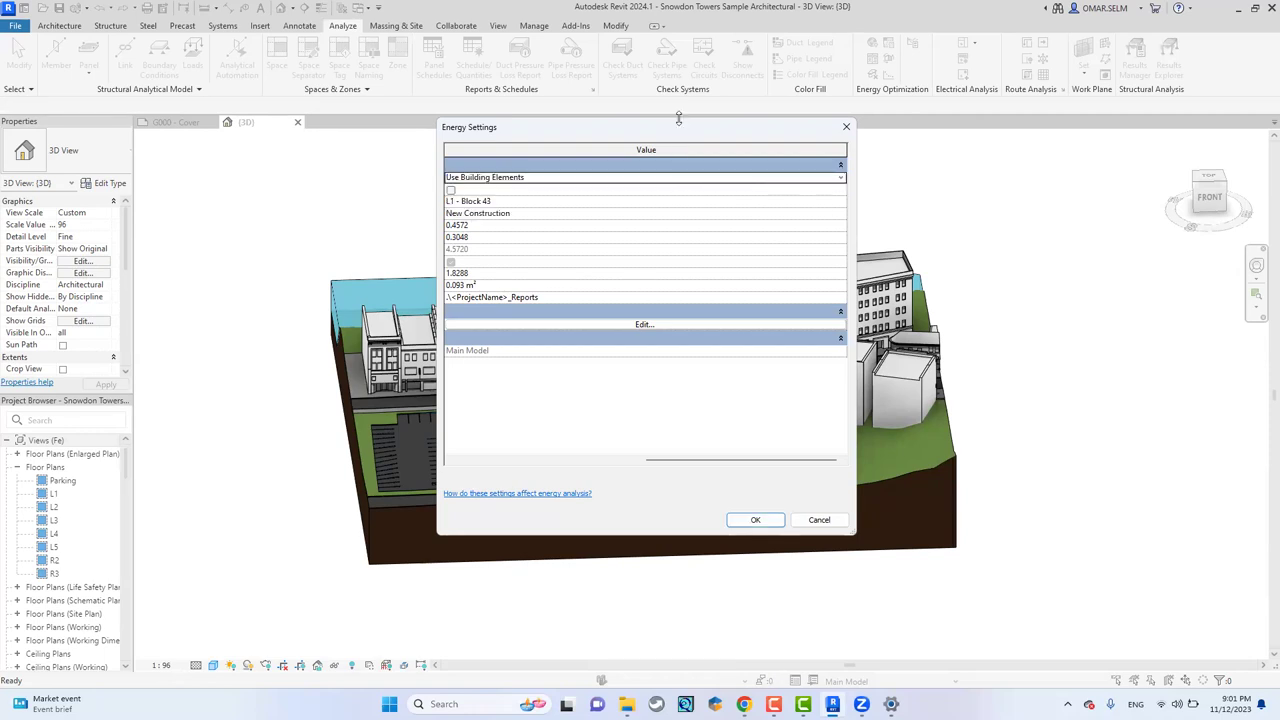
click(590, 461)
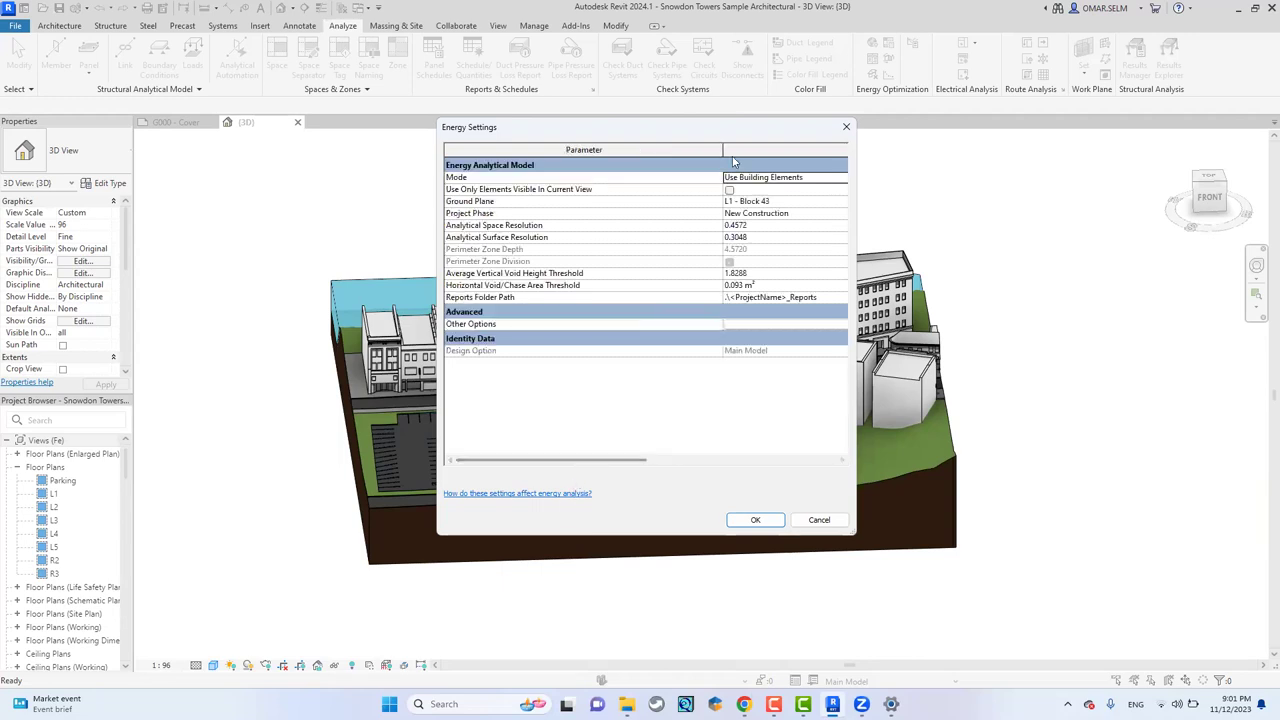
drag(724, 150, 633, 151)
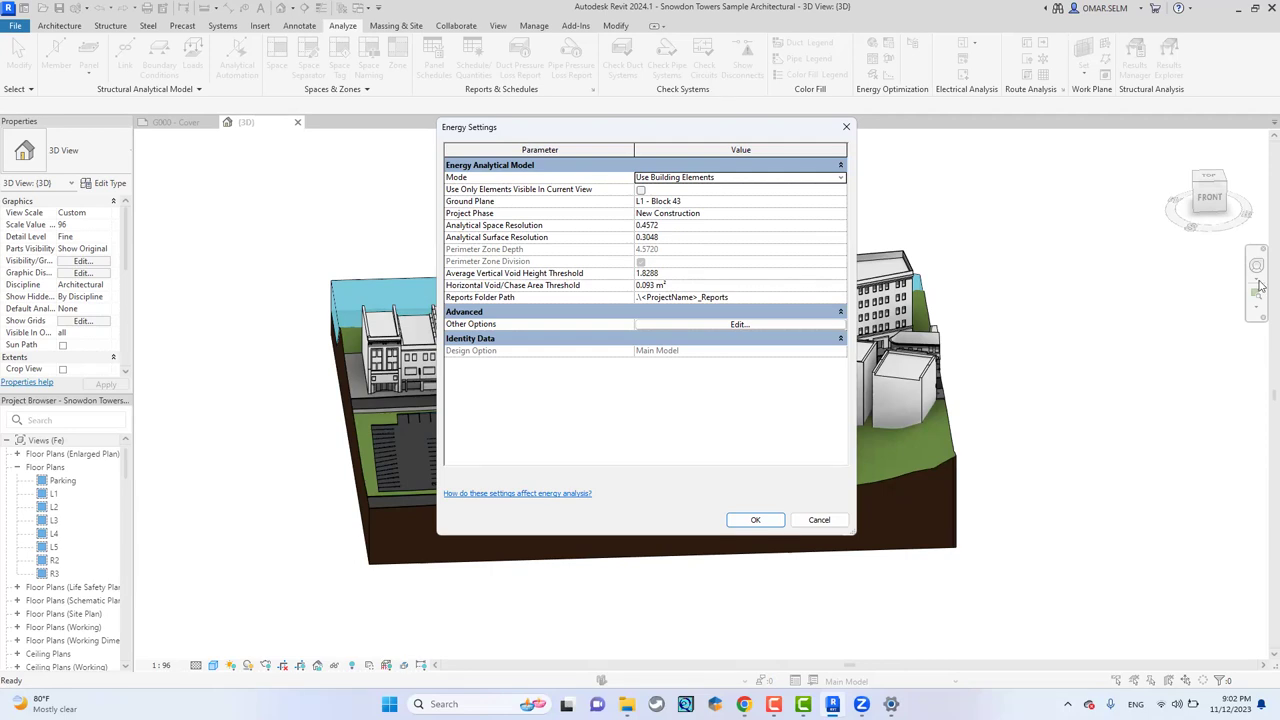
Open the Revit help from the Analytical Space Resolution value and skim the Instance Properties Reference page.
click(1085, 90)
click(737, 226)
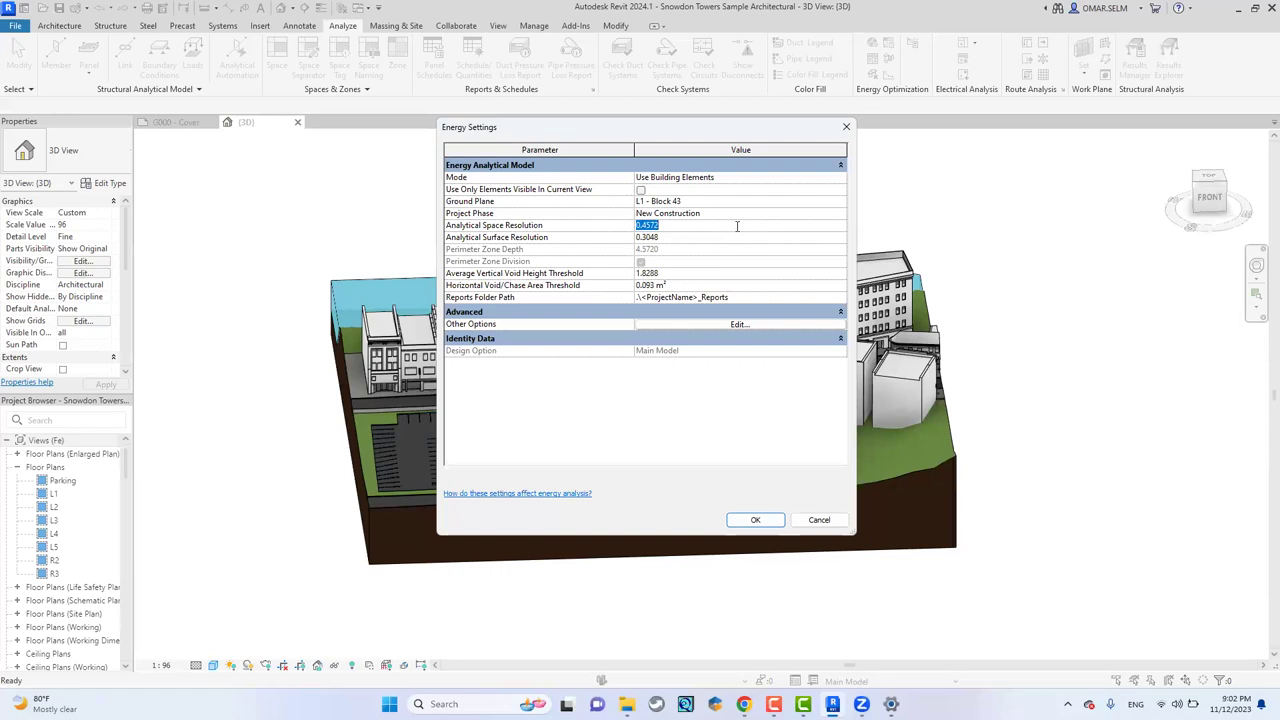
key(F1)
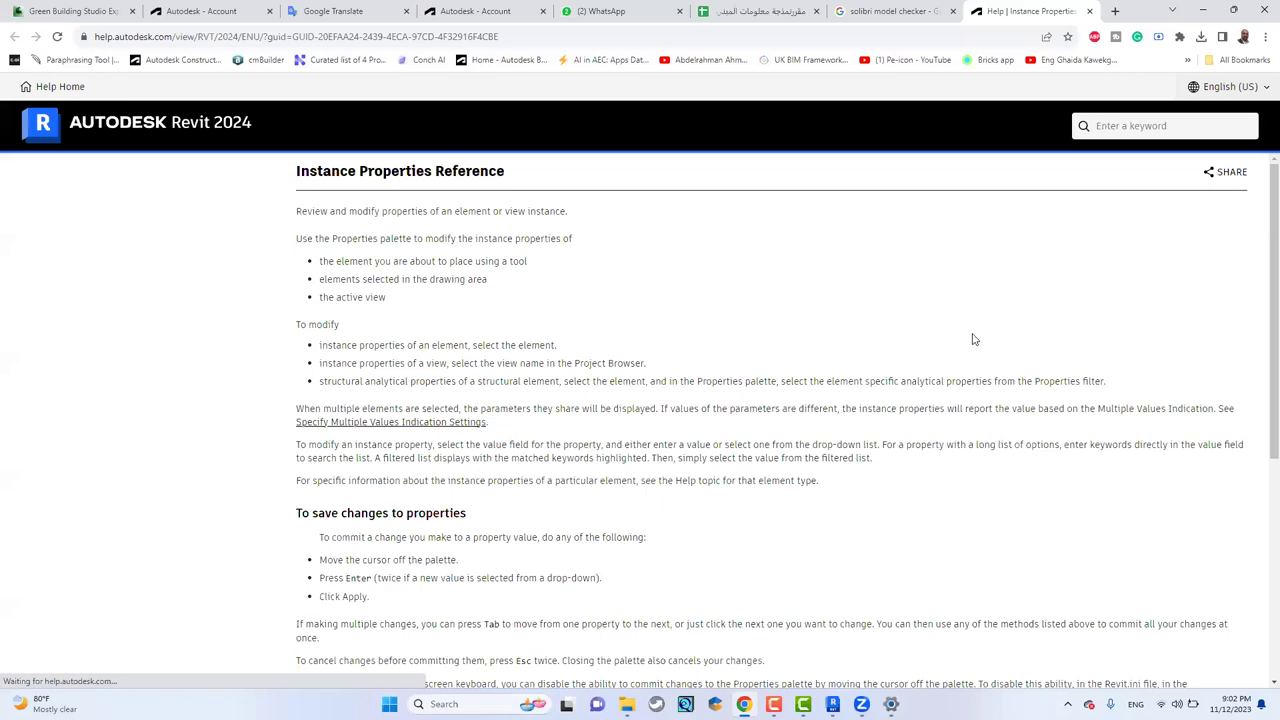
scroll(972, 338, down, 6)
scroll(972, 330, up, 6)
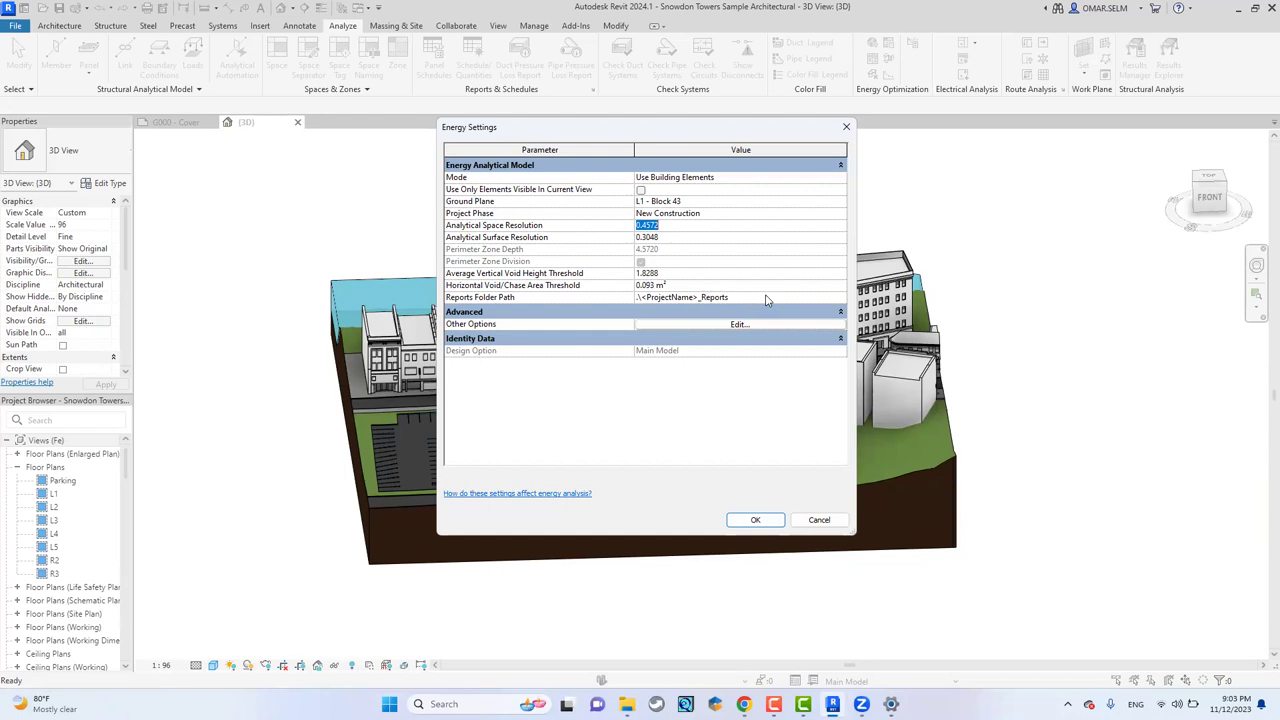
Back in Revit, open the advanced energy settings under Other Options and set Export Complexity to Simple.
click(760, 325)
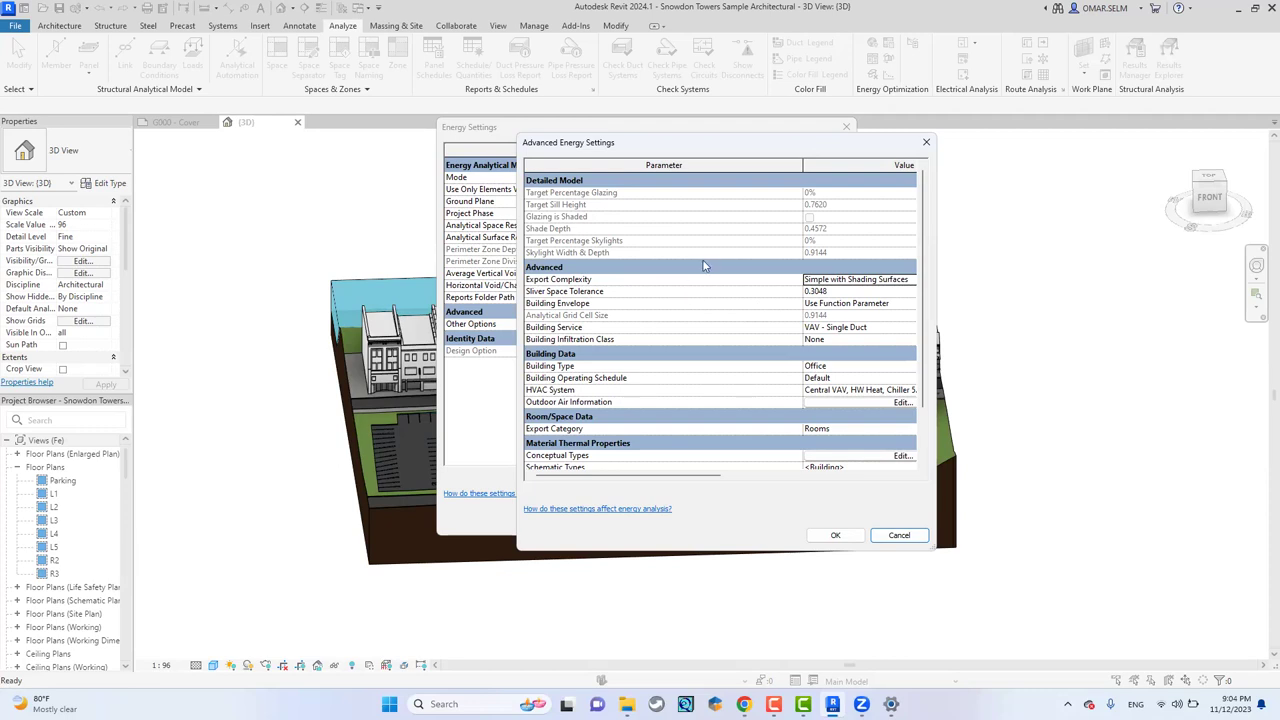
click(911, 281)
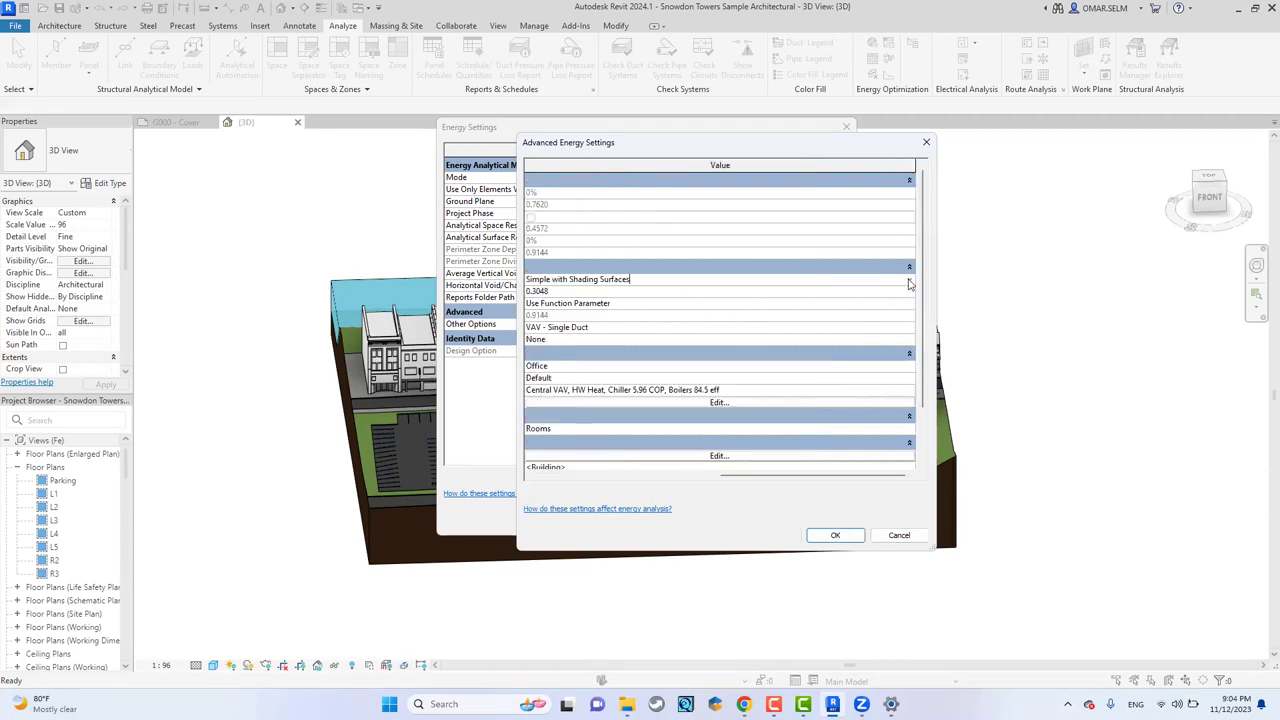
click(909, 282)
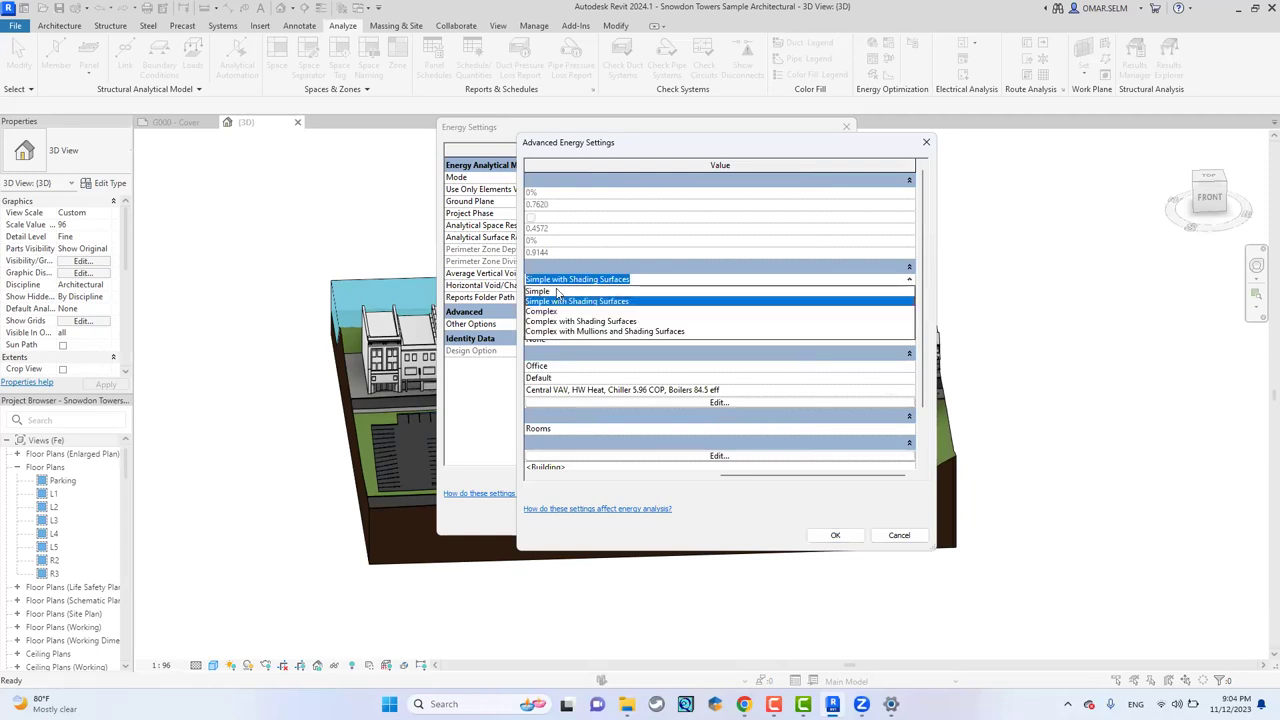
click(557, 291)
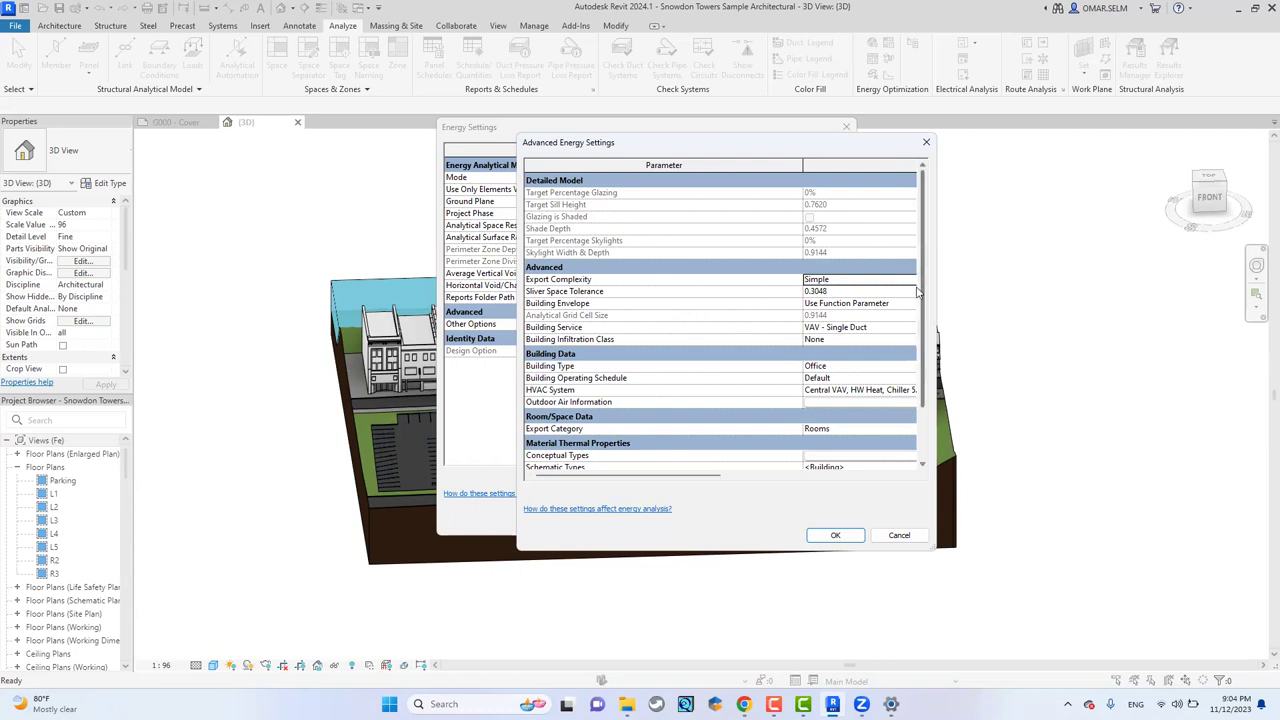
Check the Building Envelope setting, widen the Advanced Energy Settings dialog and narrow its Parameter column to show names beside values.
click(911, 308)
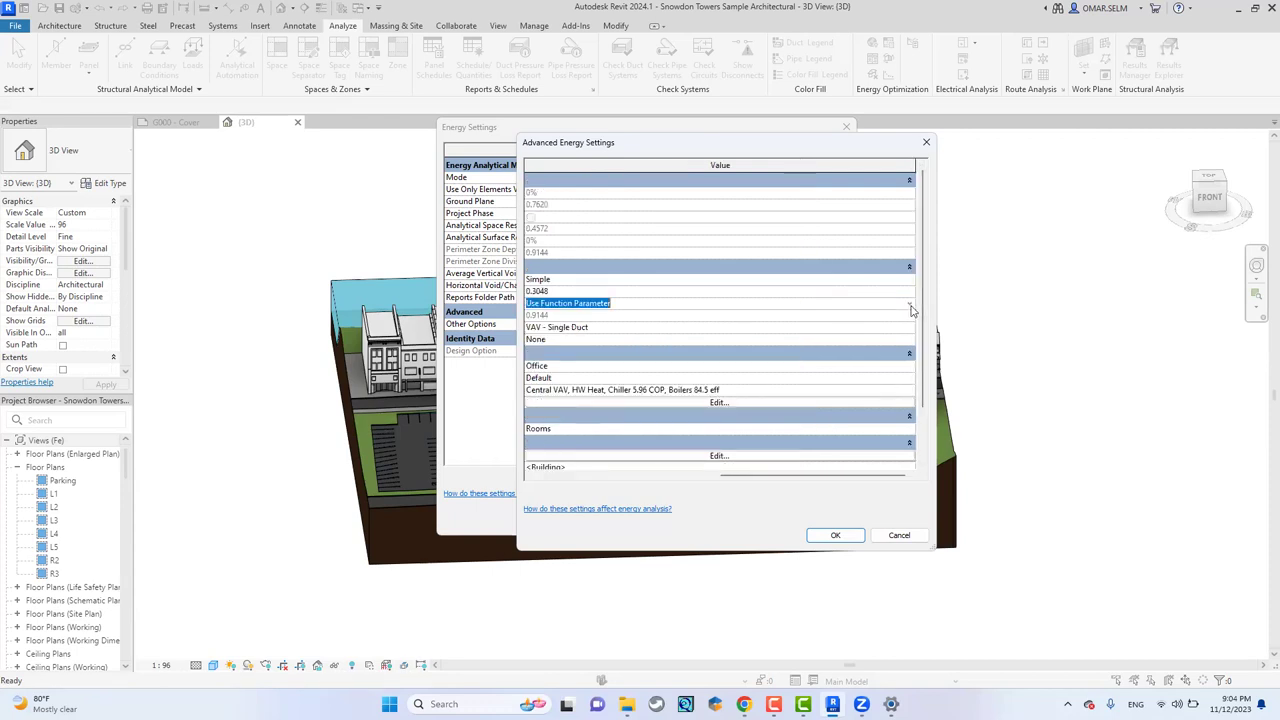
click(911, 308)
click(911, 308)
drag(516, 282, 142, 255)
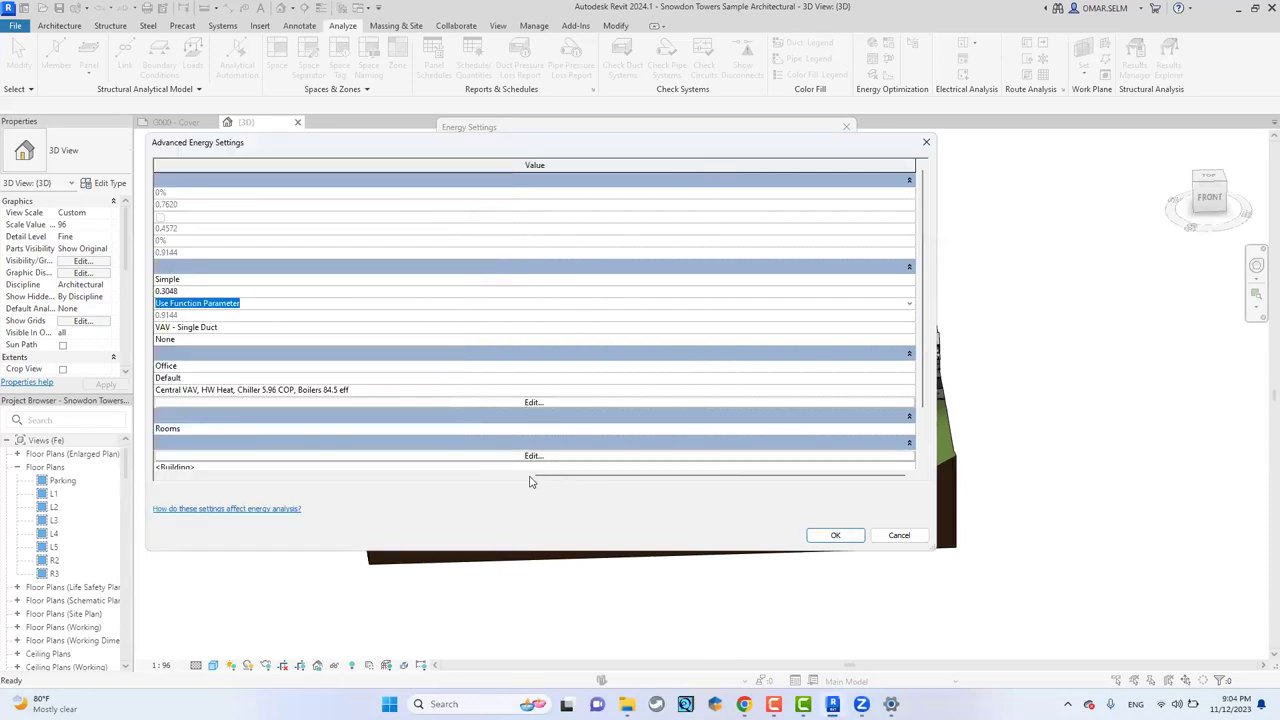
click(530, 478)
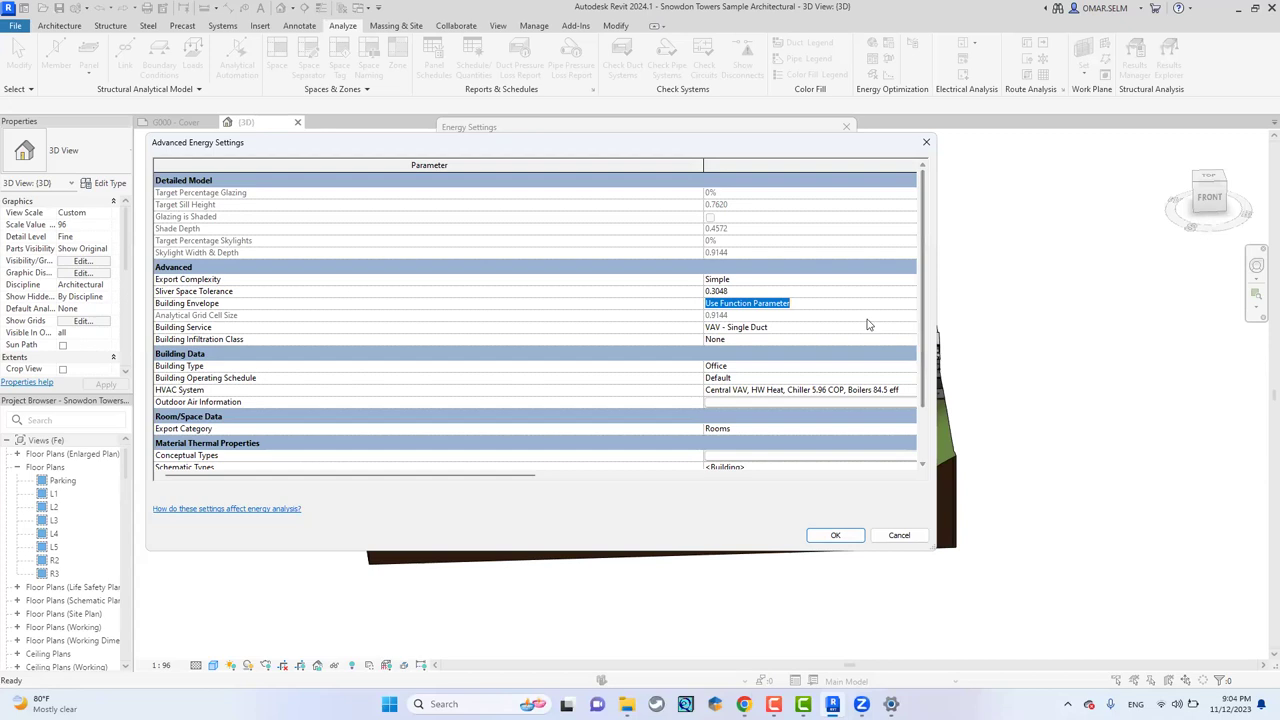
drag(703, 165, 365, 189)
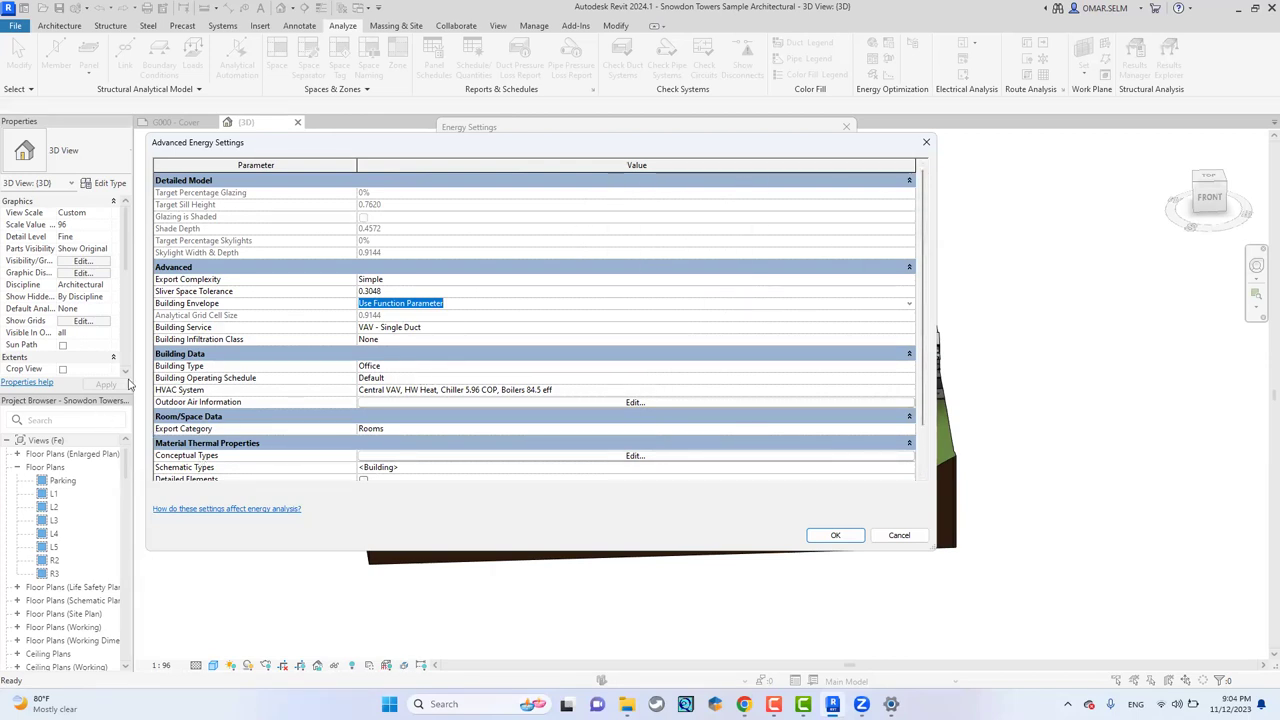
Review the Building Type options in the Building Data section, keeping Office.
click(911, 367)
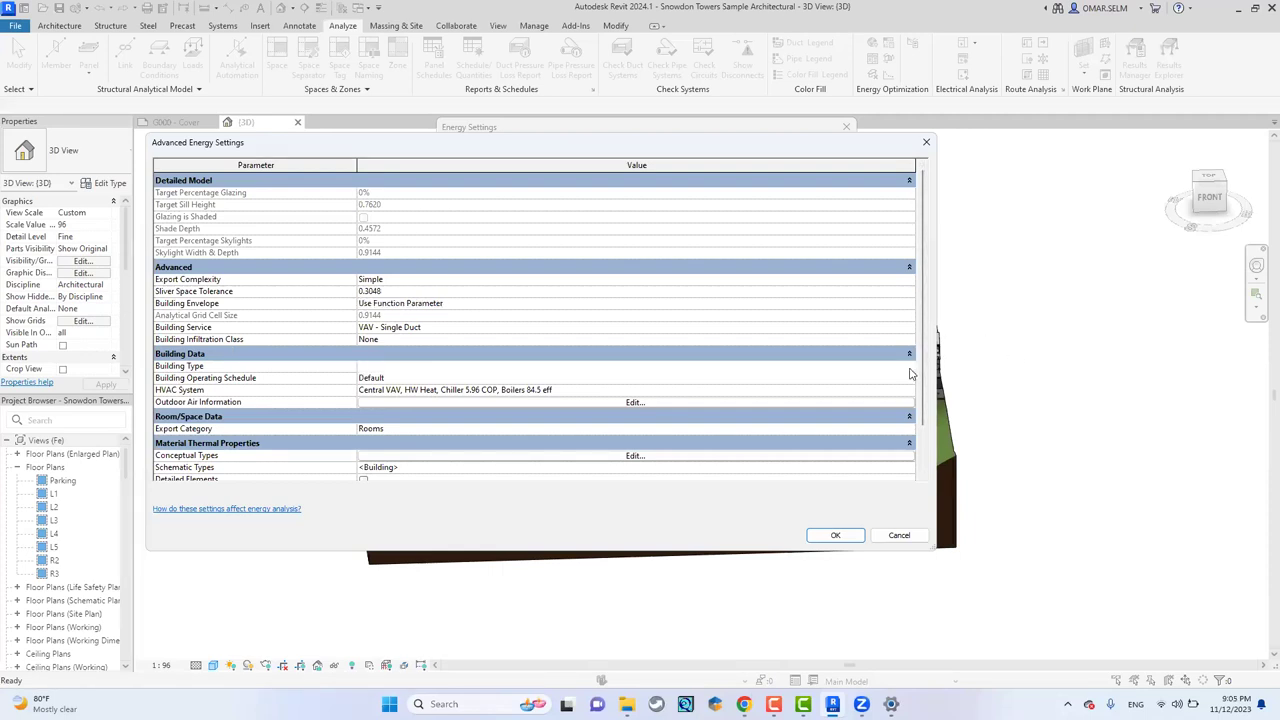
click(911, 370)
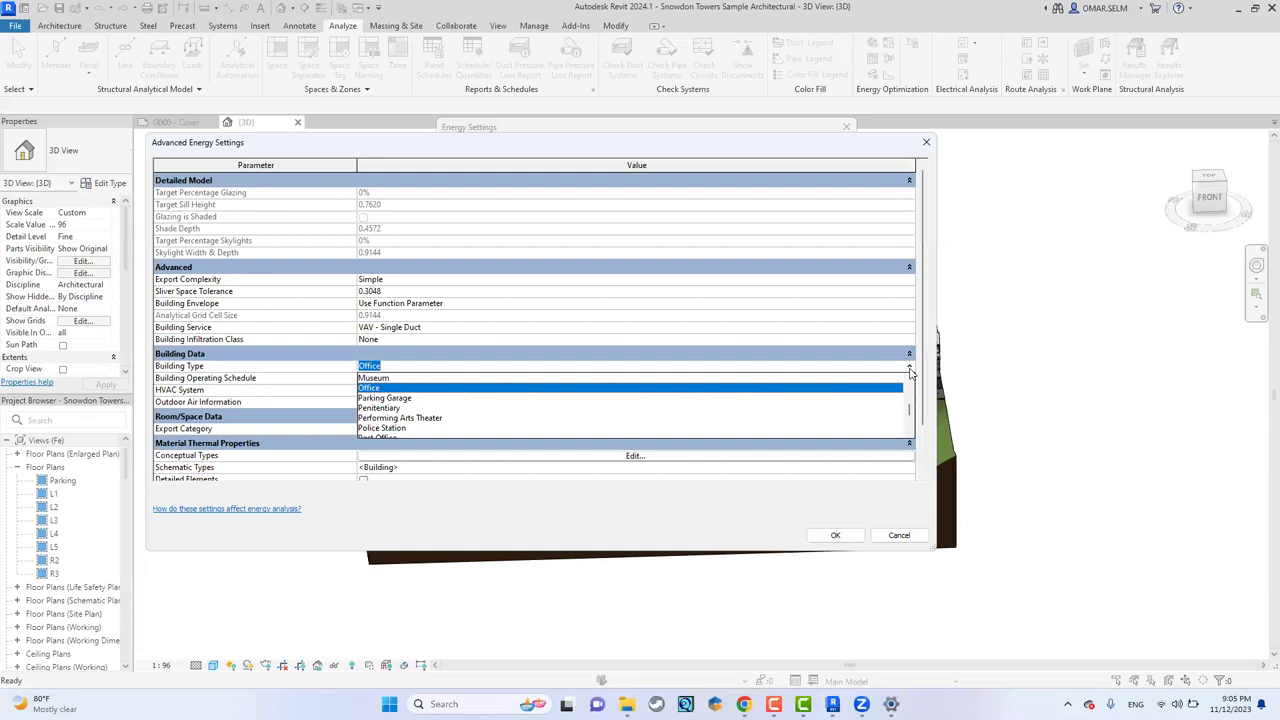
scroll(586, 418, down, 2)
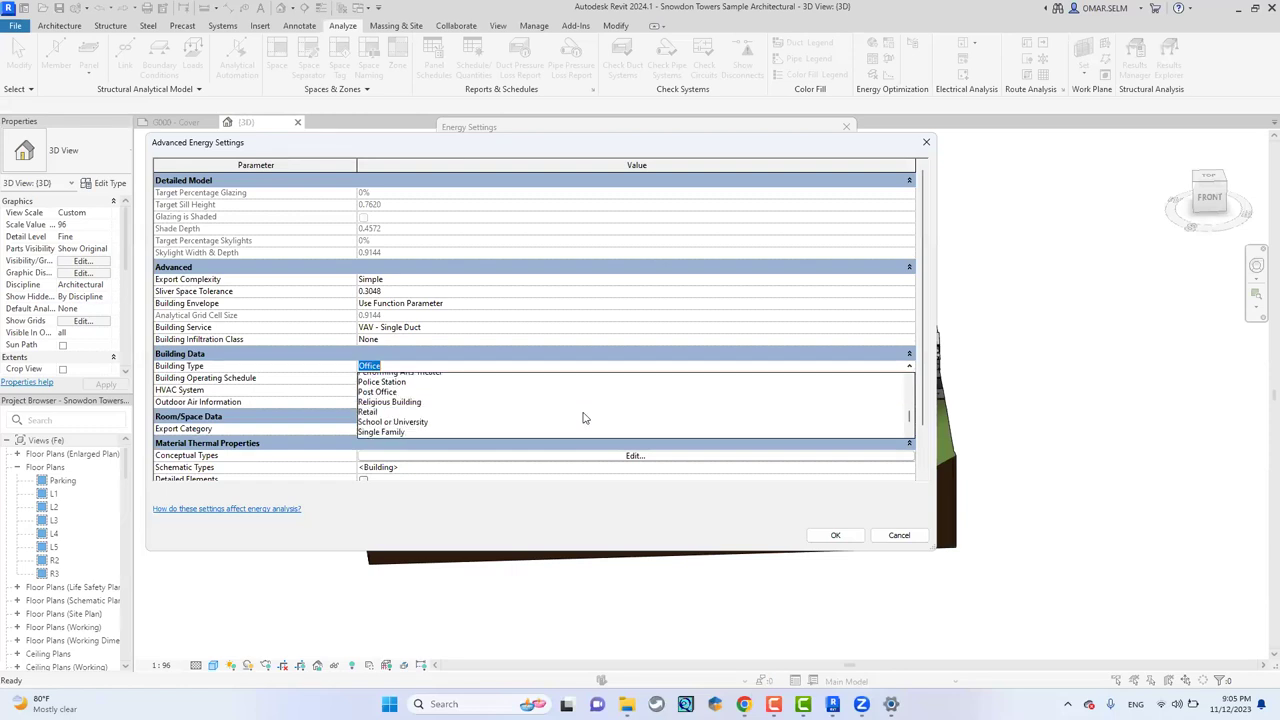
click(587, 514)
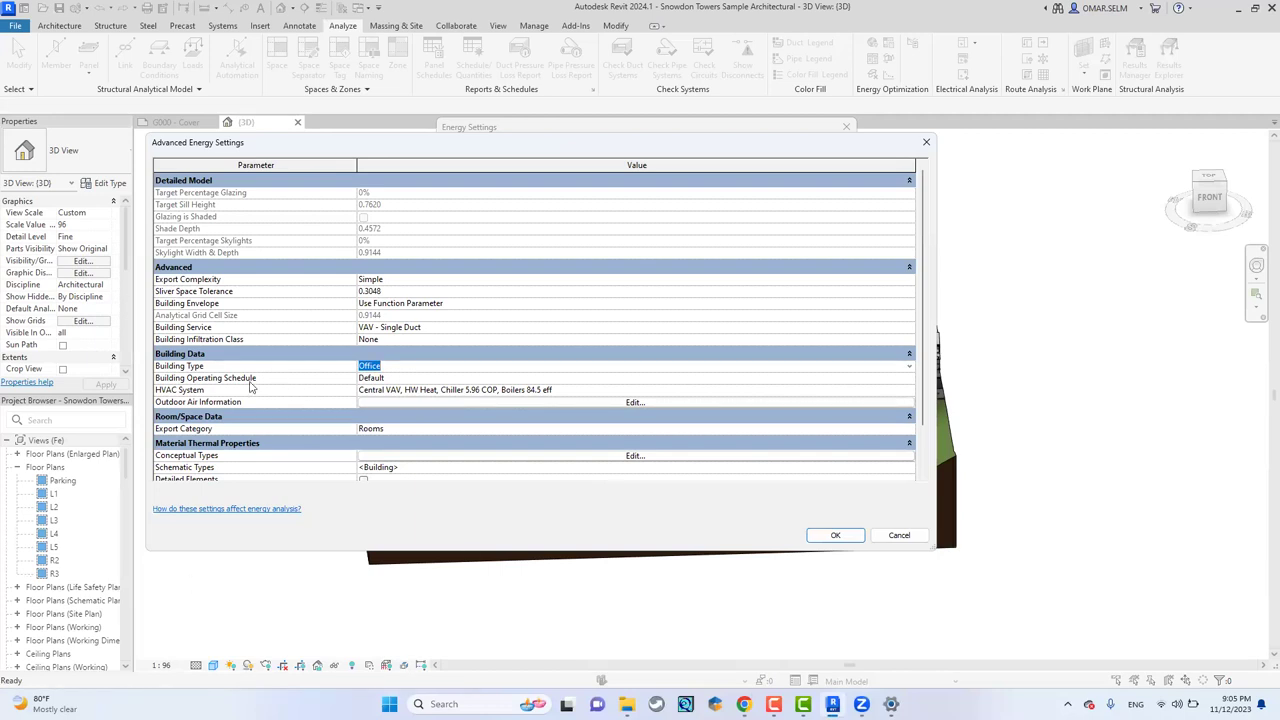
Review the Building Operating Schedule options in the Building Data section, keeping Default.
click(910, 384)
click(909, 379)
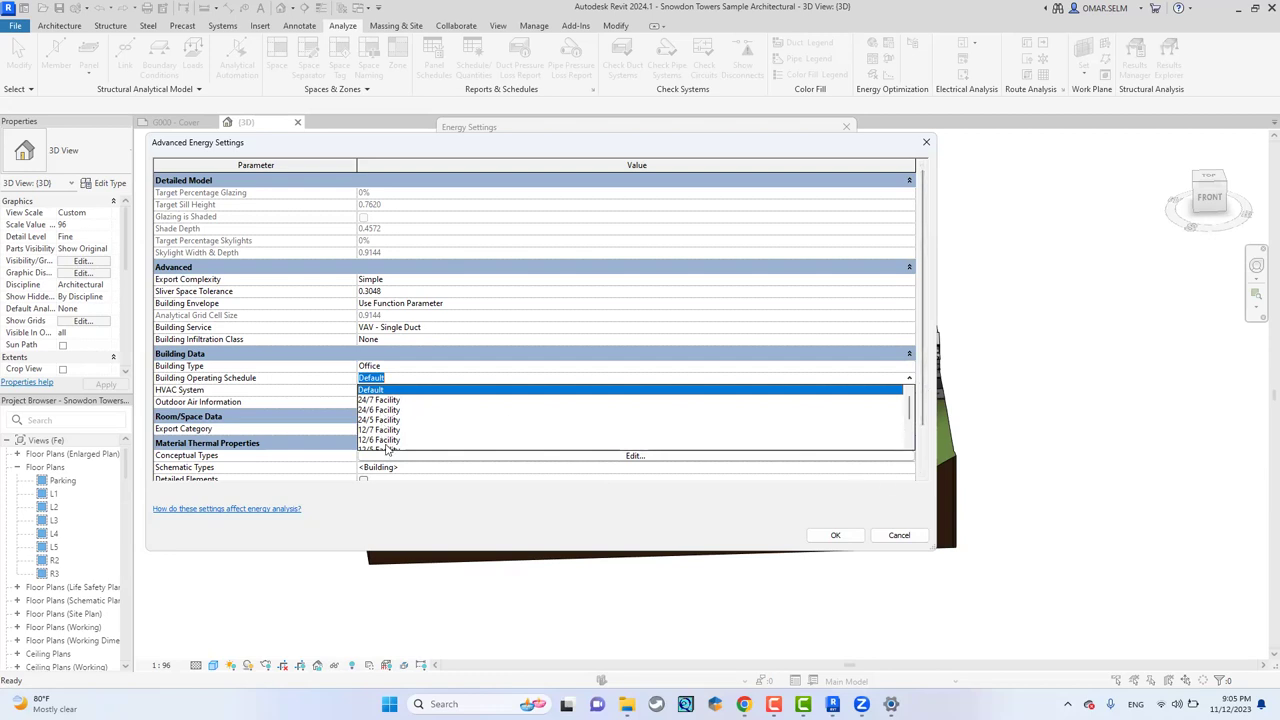
scroll(387, 450, down, 2)
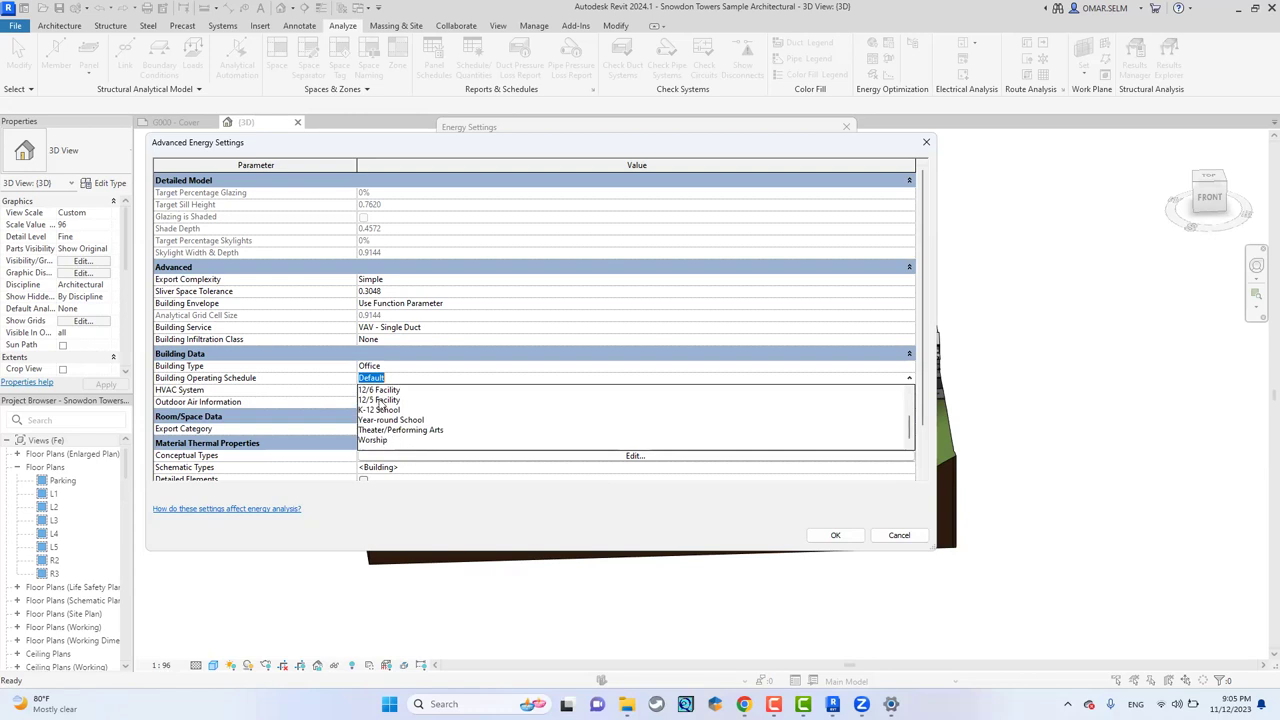
click(483, 494)
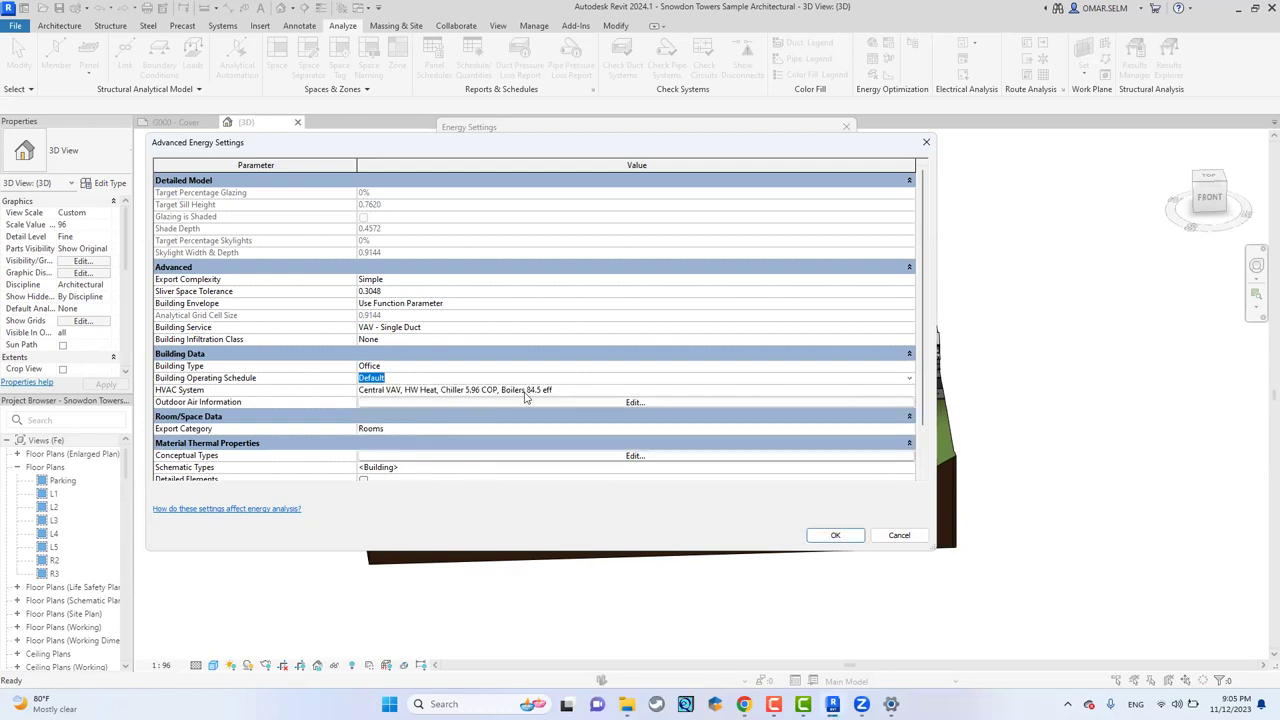
Check the Export Category setting under Room/Space Data, dismiss the advanced energy settings and accept the Energy Settings dialog.
scroll(617, 465, down, 2)
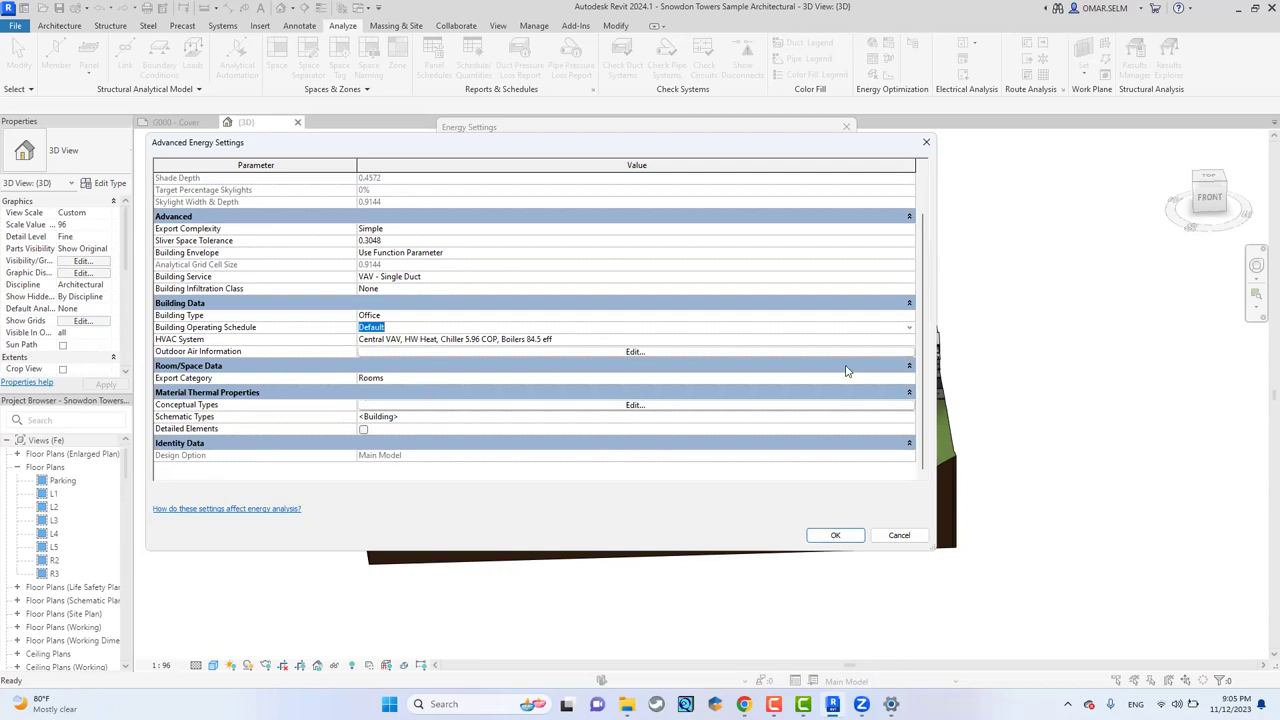
click(909, 380)
click(909, 389)
click(926, 142)
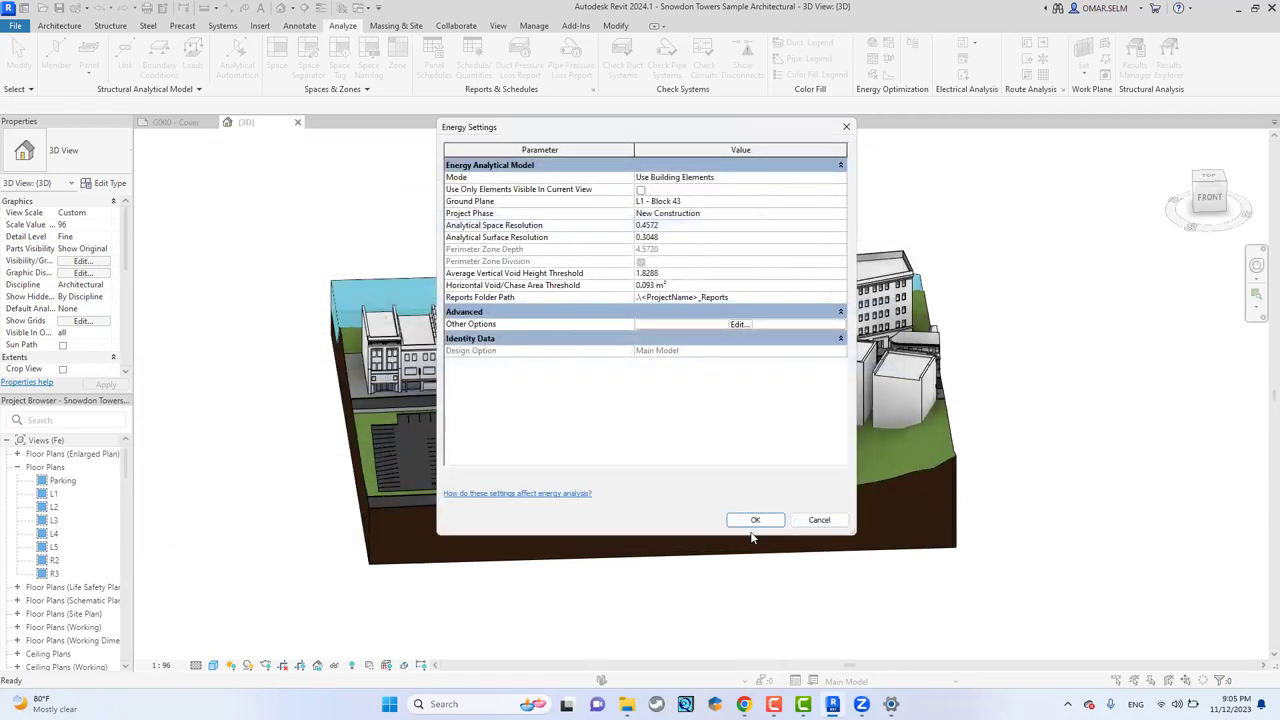
click(752, 520)
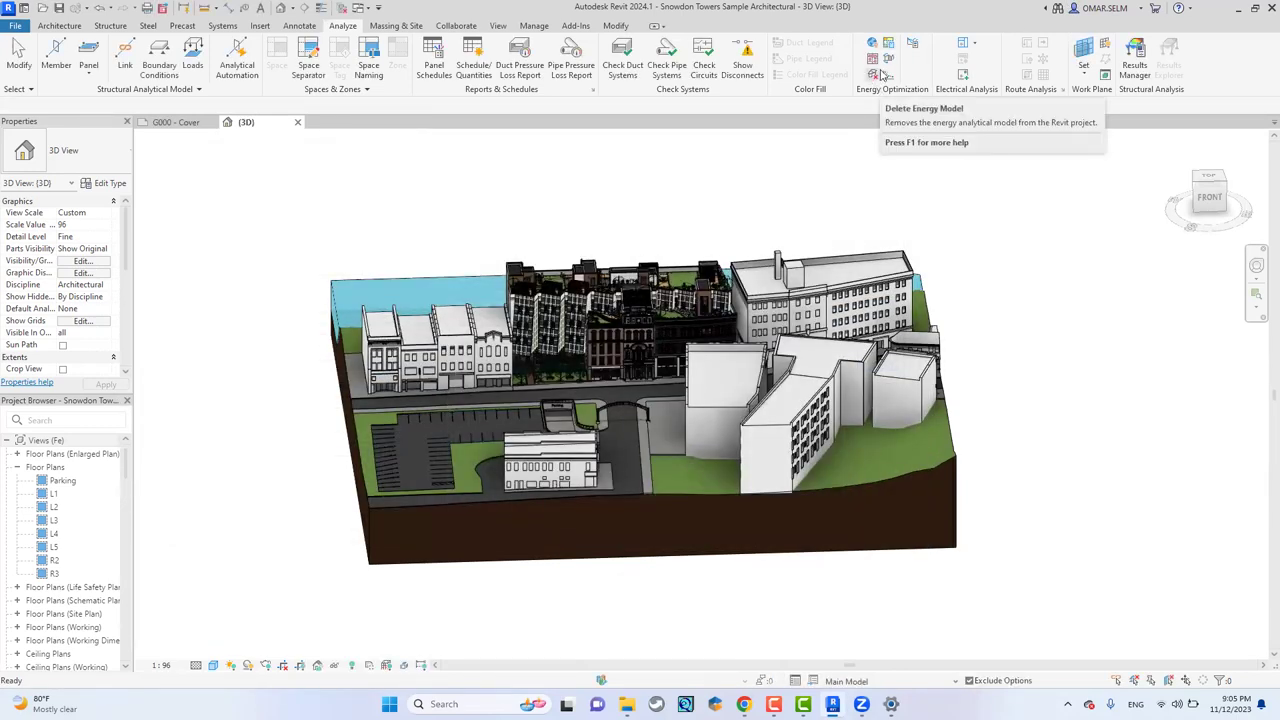
Start an energy simulation with an updated Energy Analytical Model, continuing despite linked models that are not room bounding.
click(886, 60)
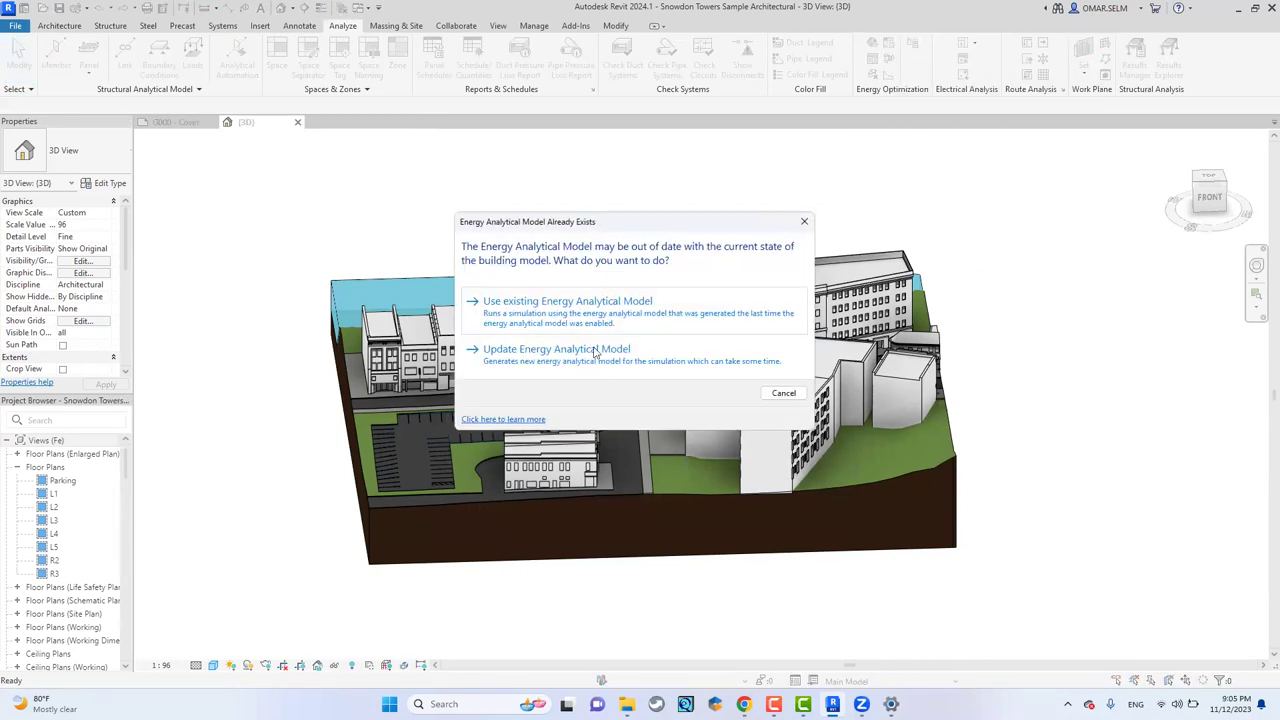
click(586, 365)
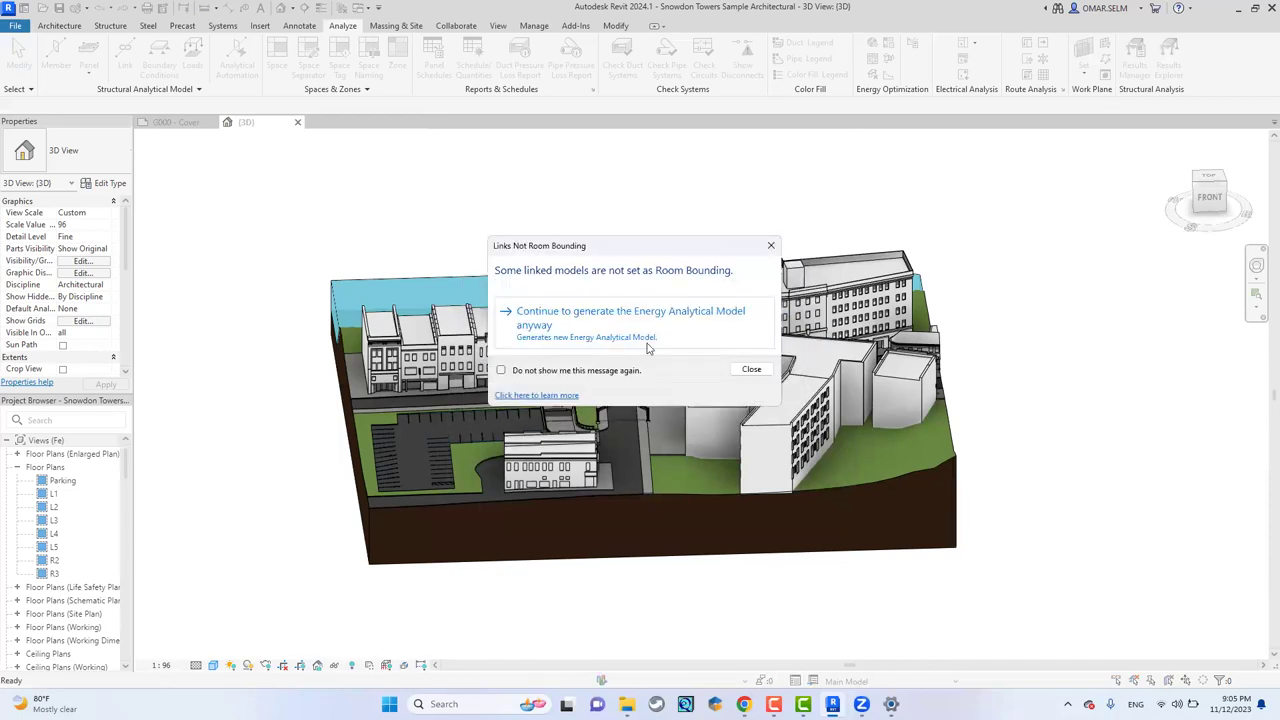
click(648, 345)
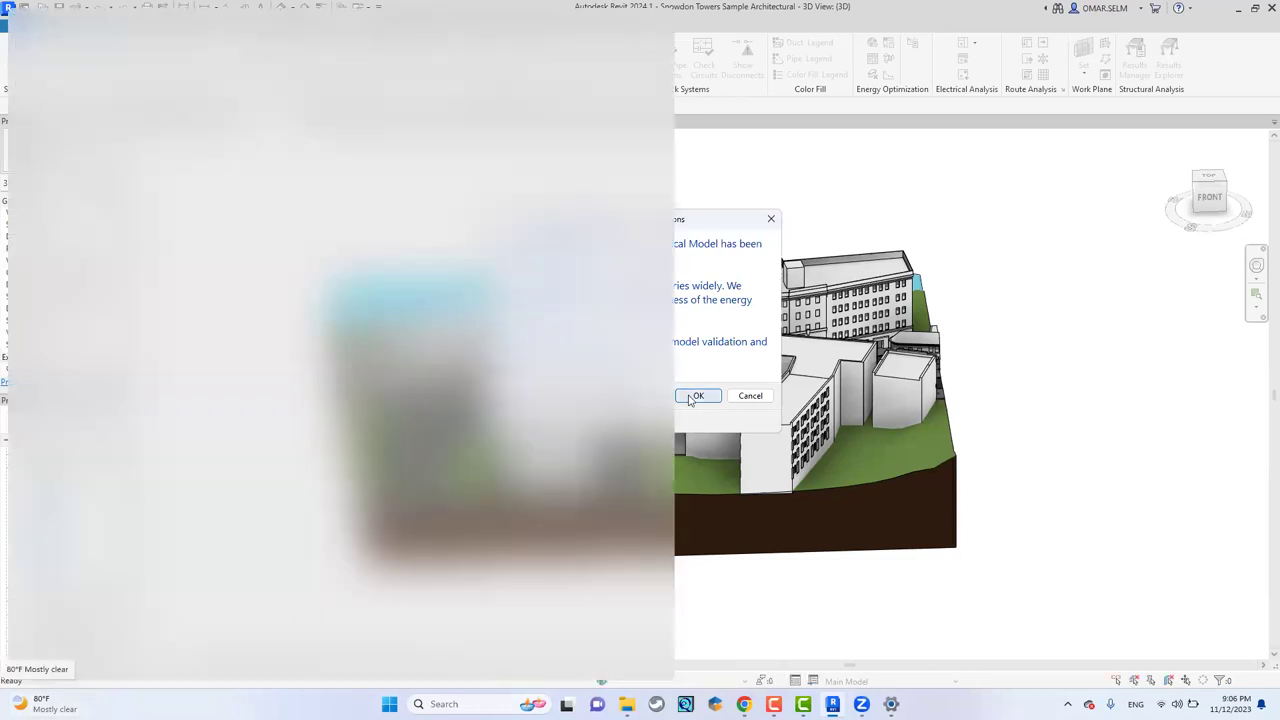
click(694, 396)
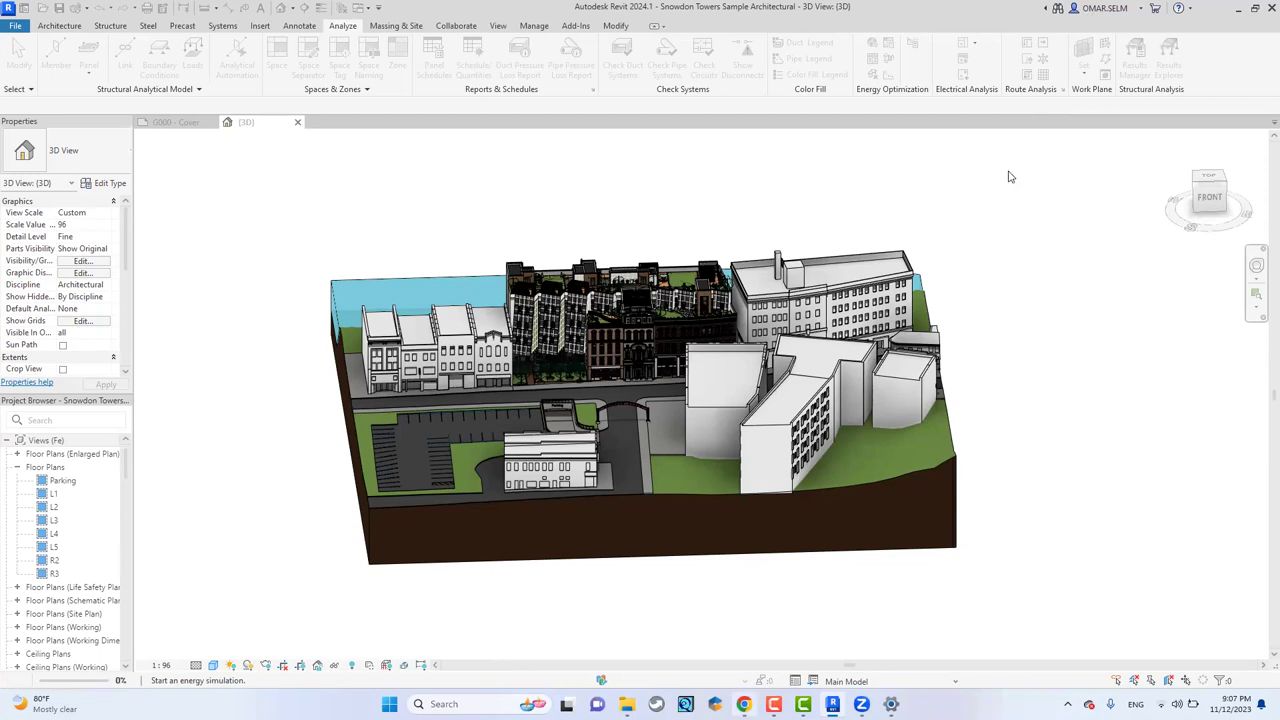
Switch to the browser, close the Revit help page and log back in to Green Building Studio.
key(alt+Tab)
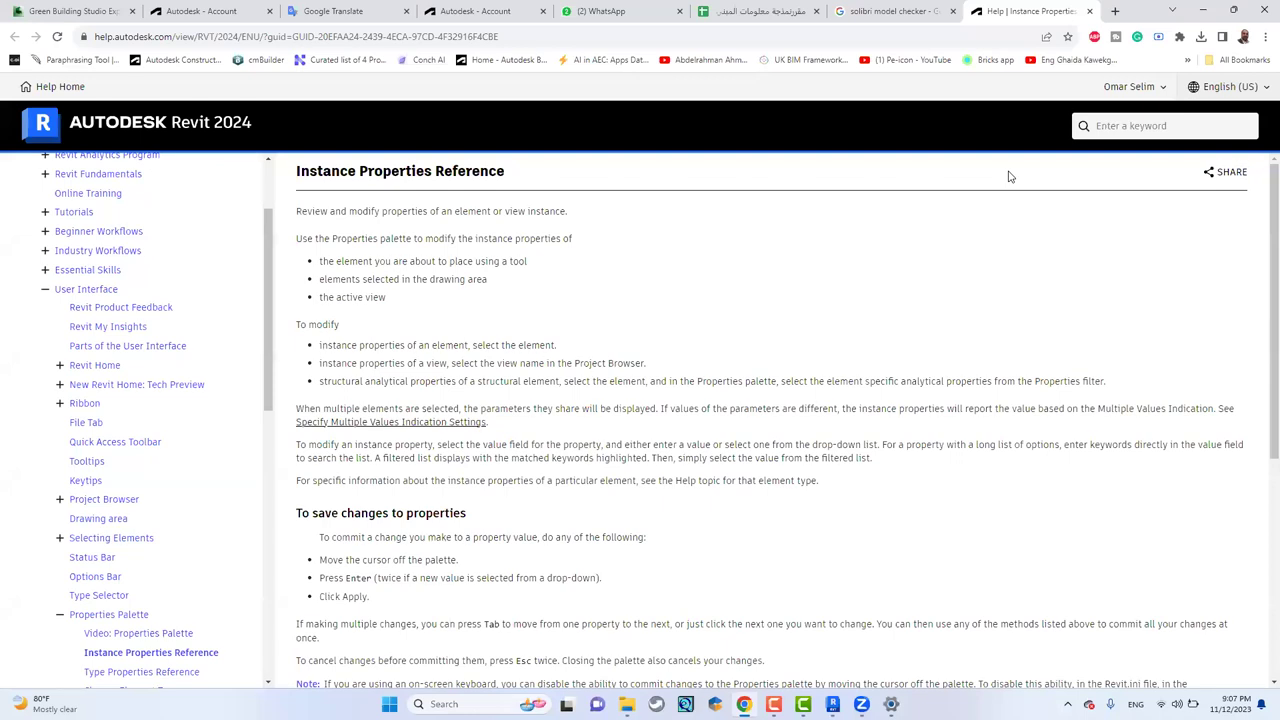
key(ctrl+w)
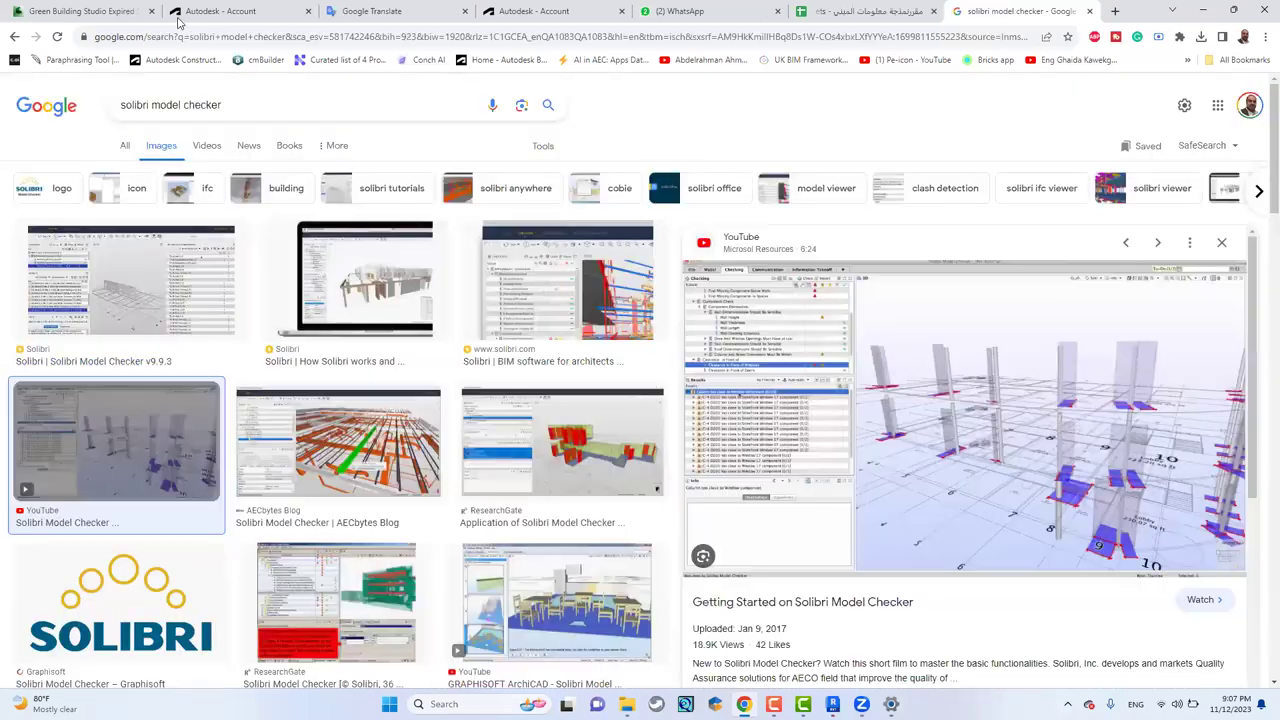
click(108, 14)
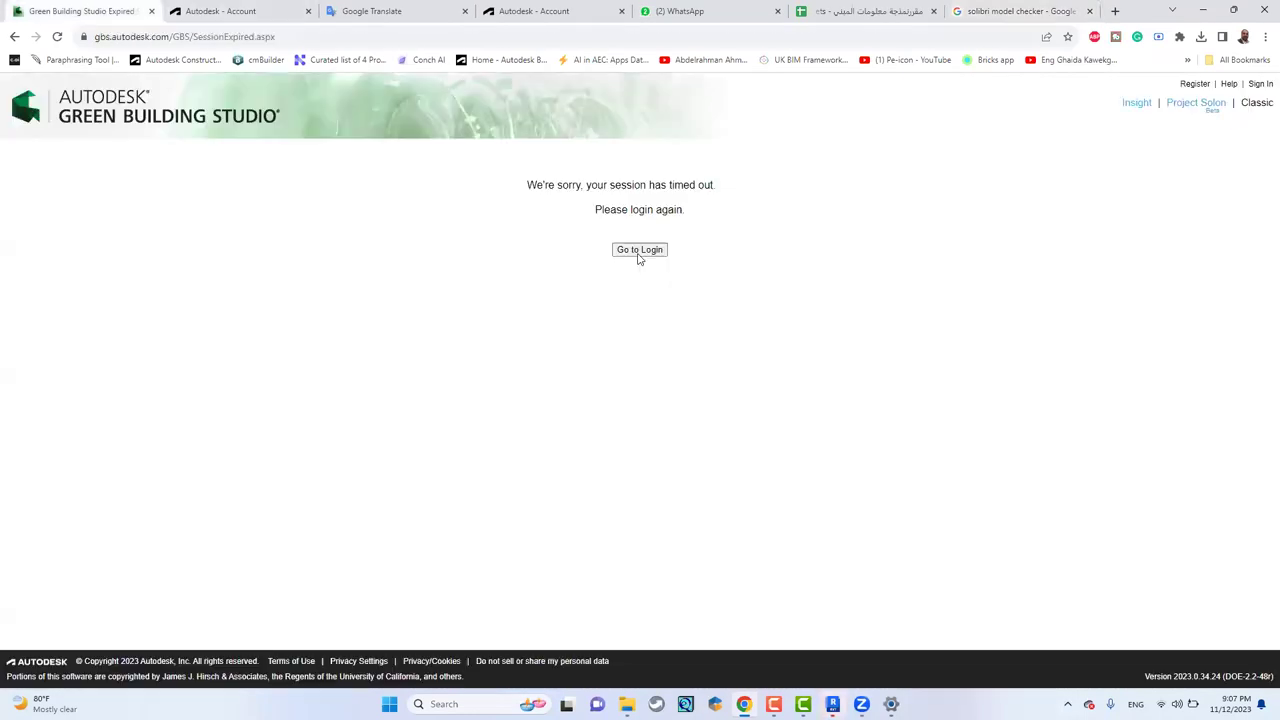
click(640, 250)
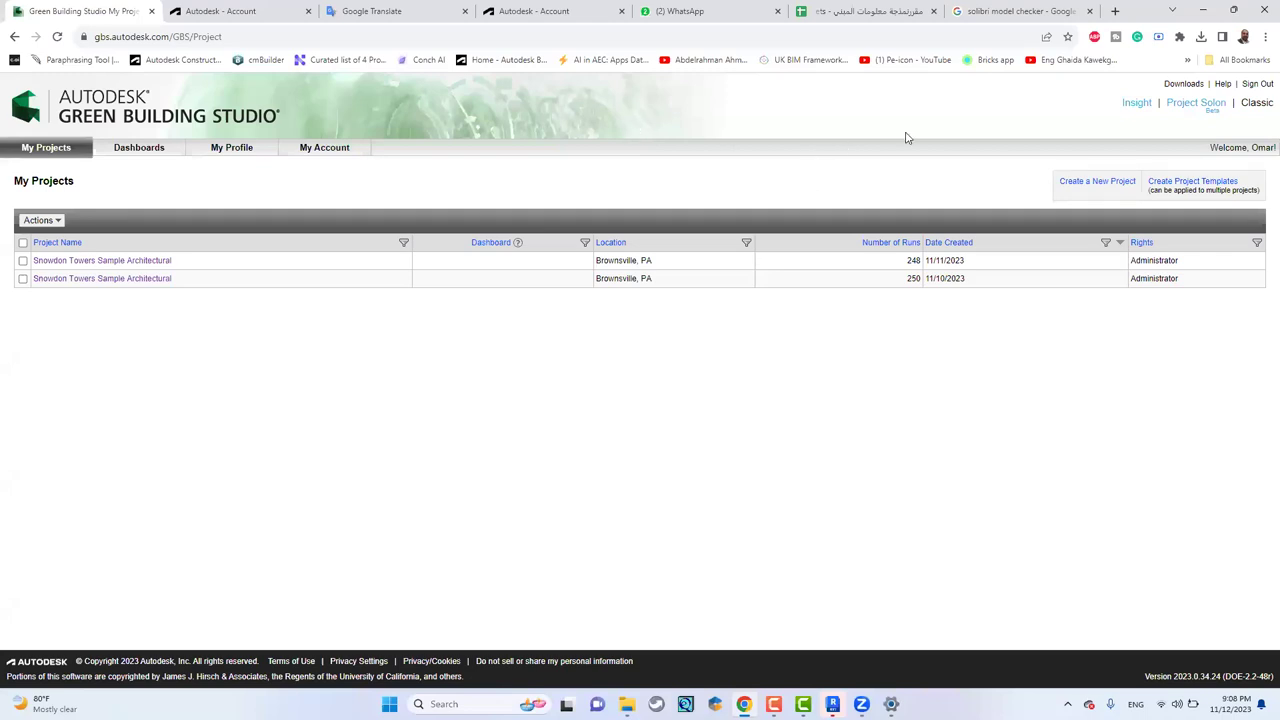
Open Autodesk Insight from Green Building Studio in a new browser tab and view its Insights page and account options.
right_click(1138, 106)
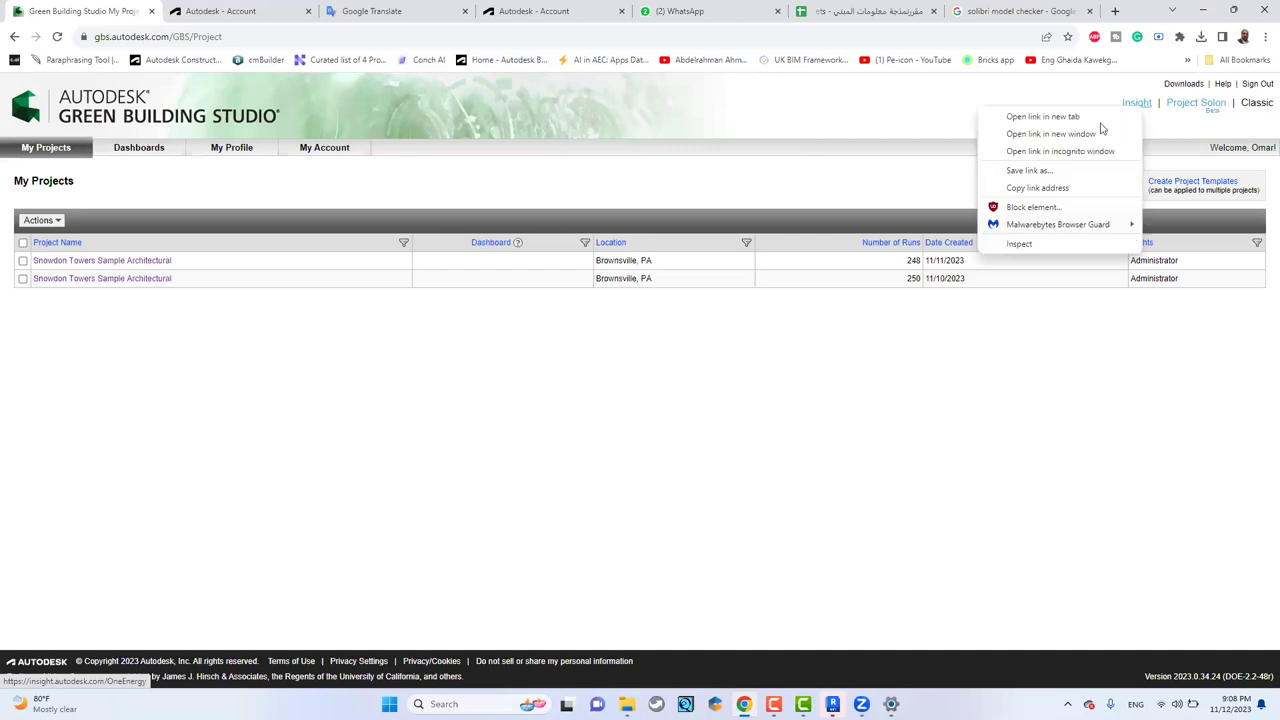
click(1110, 117)
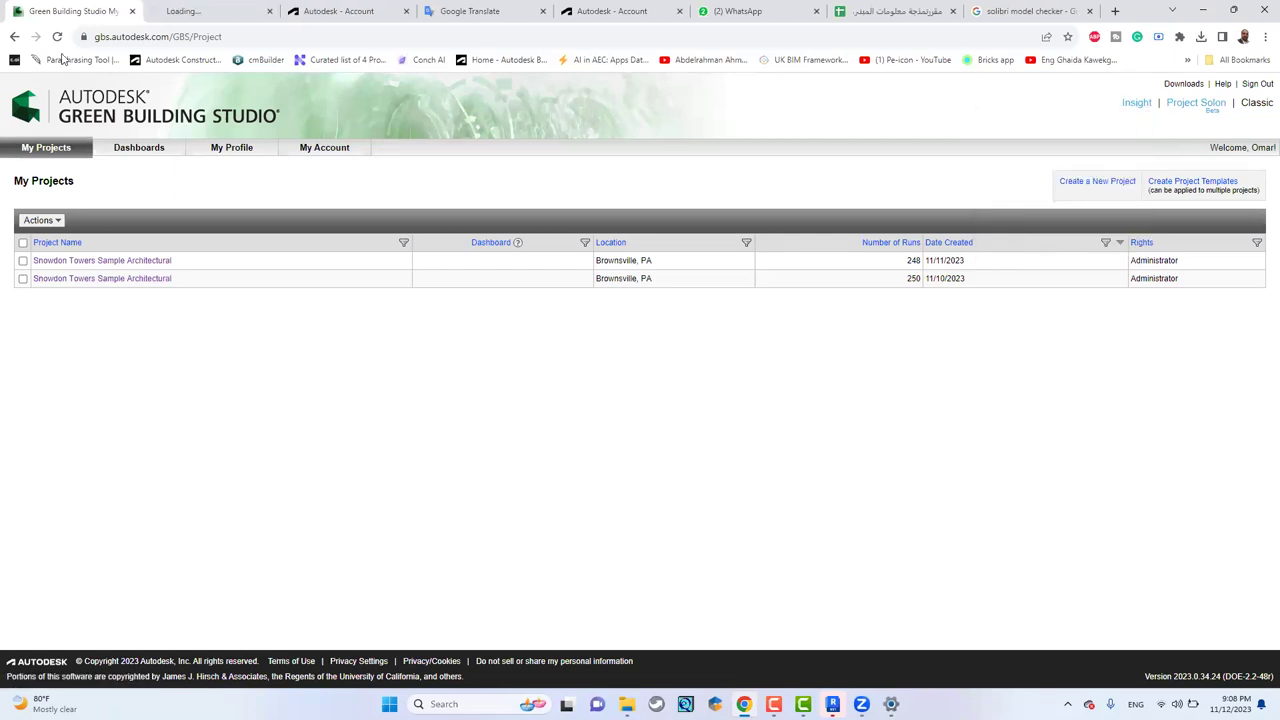
click(185, 16)
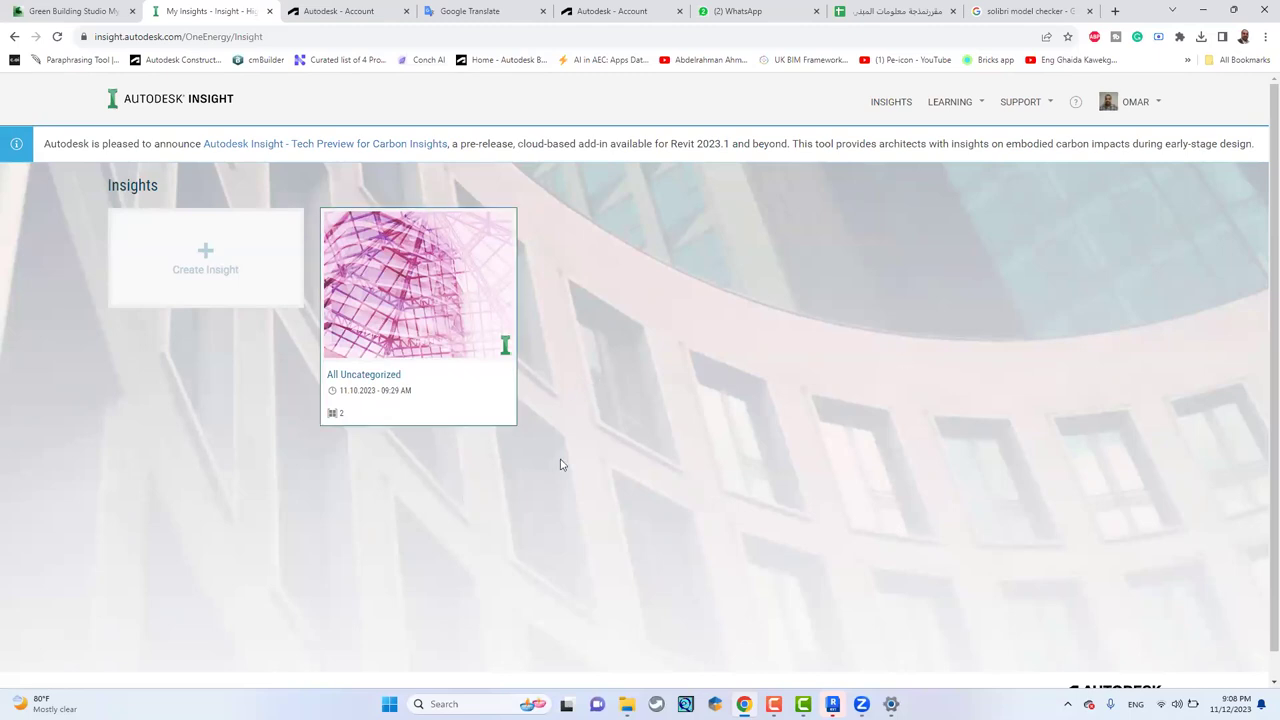
click(1150, 104)
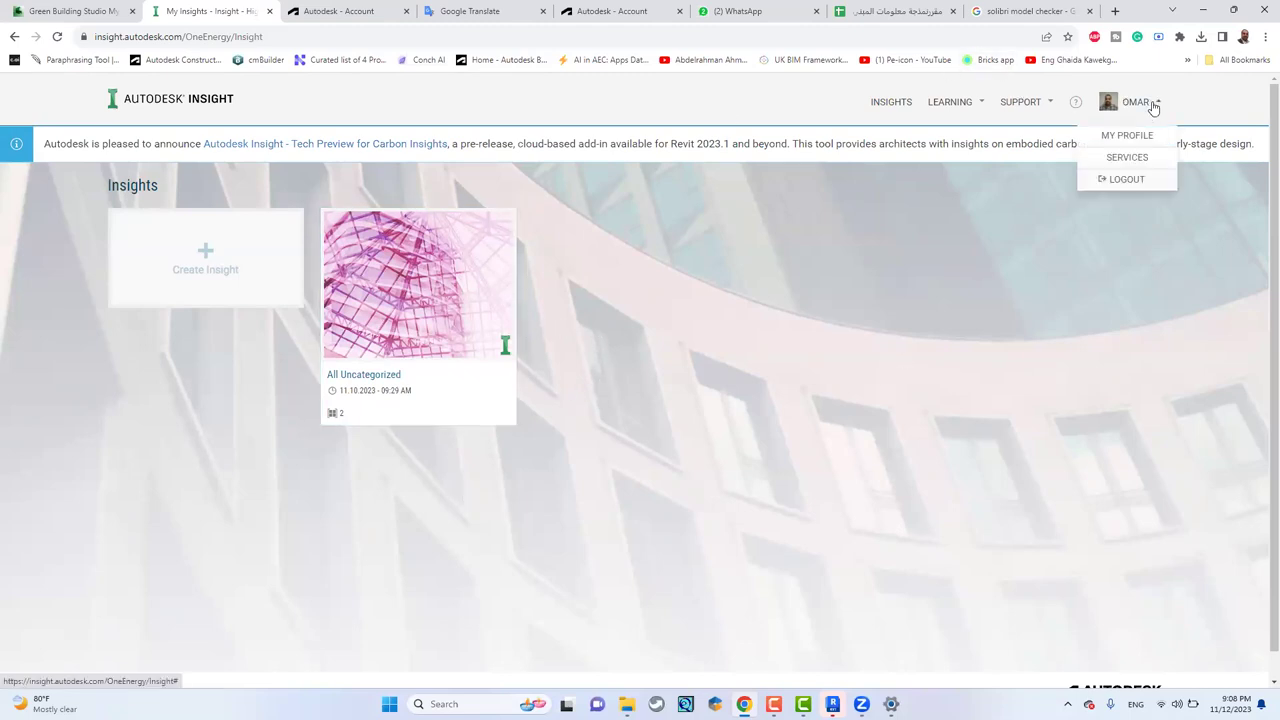
Revisit the Green Building Studio project list, switch back to Revit and dismiss the cloud upload message.
click(78, 8)
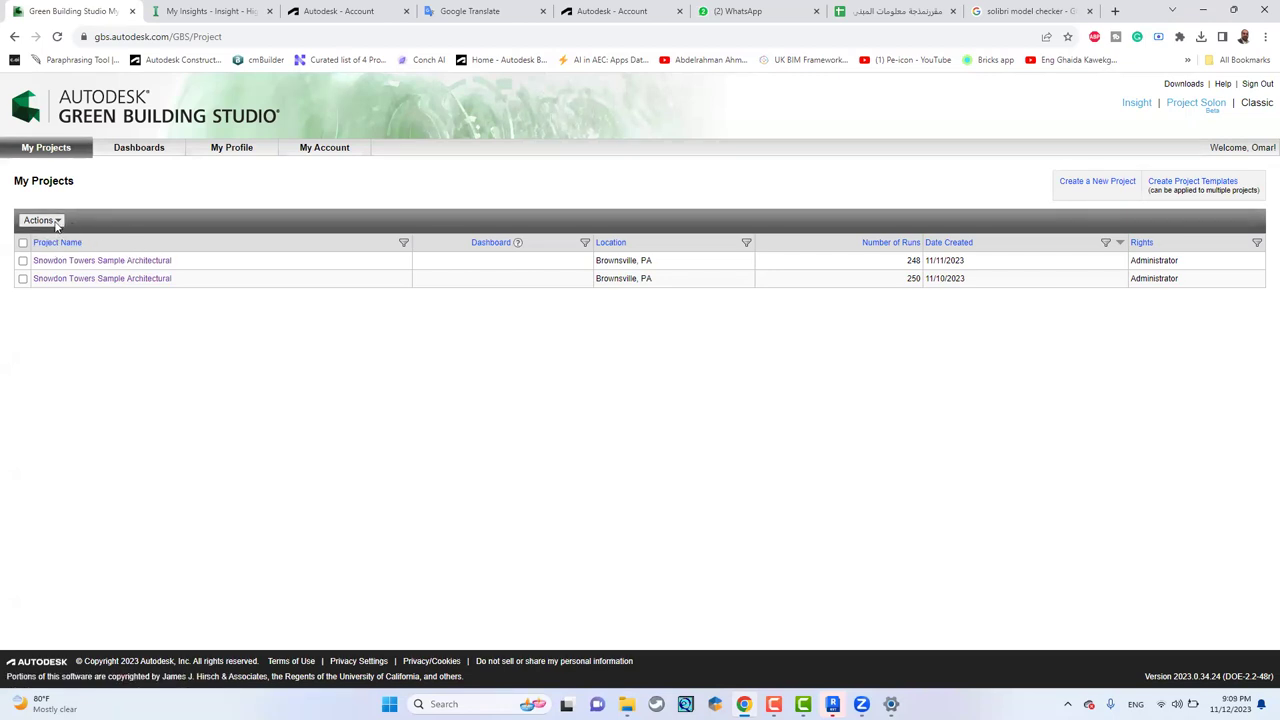
click(832, 704)
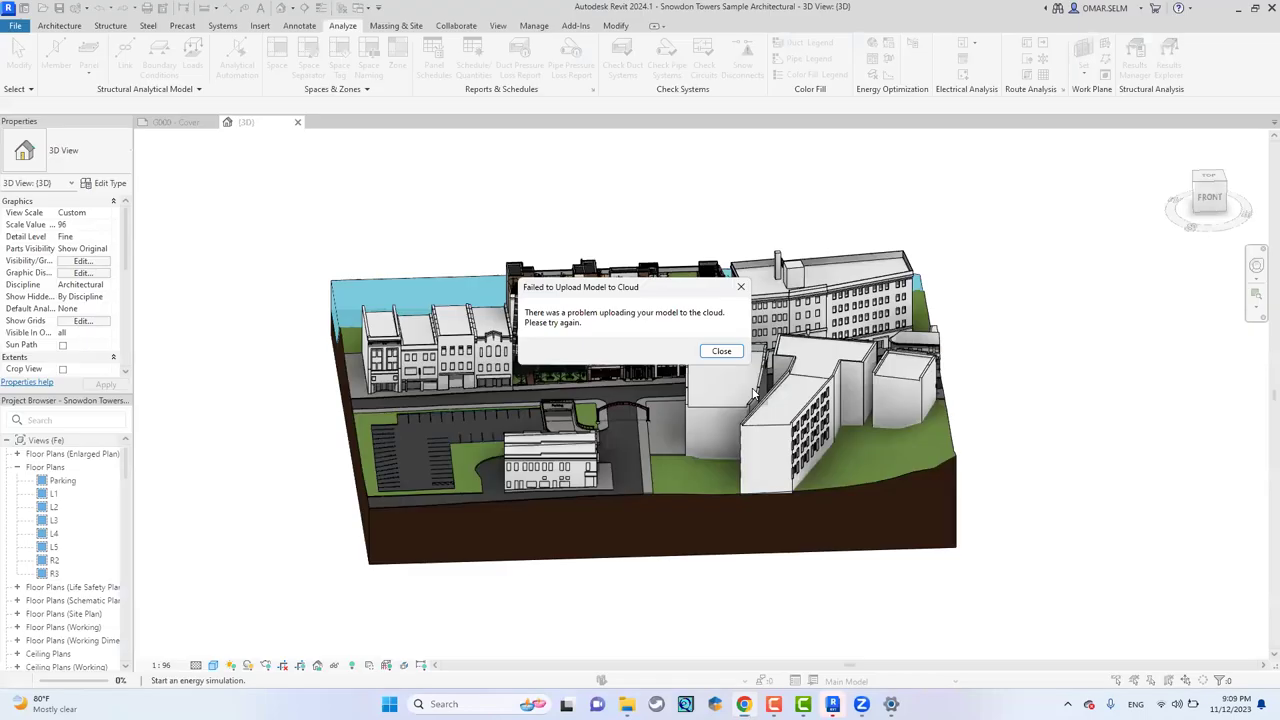
click(721, 351)
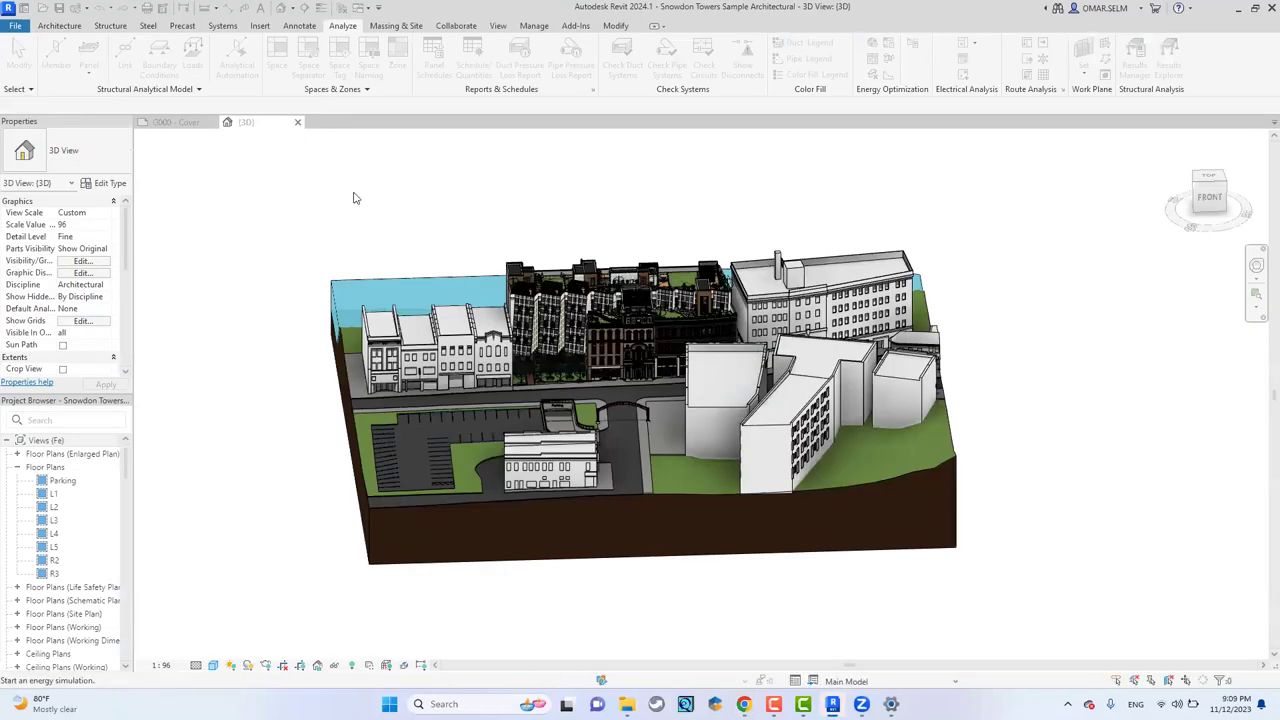
Begin a gbXML export using conceptual masses and building elements, view the target folder and cancel the export.
click(14, 26)
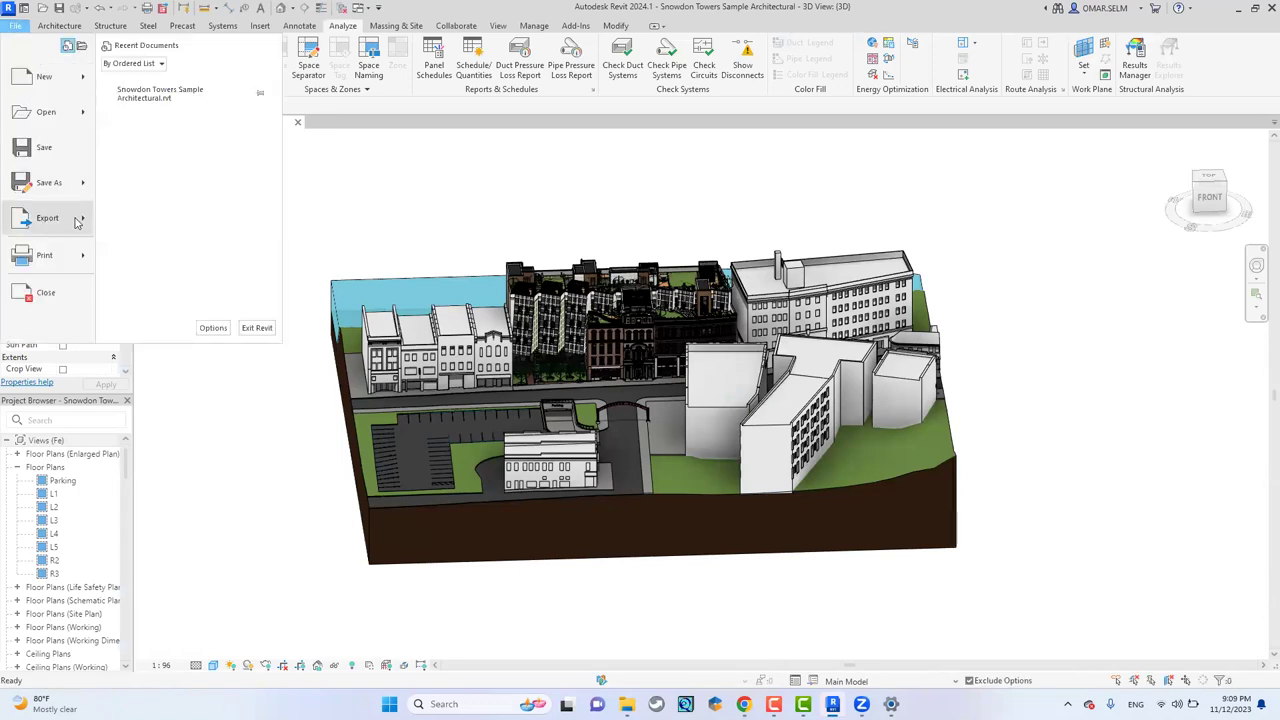
mouse_move(85, 222)
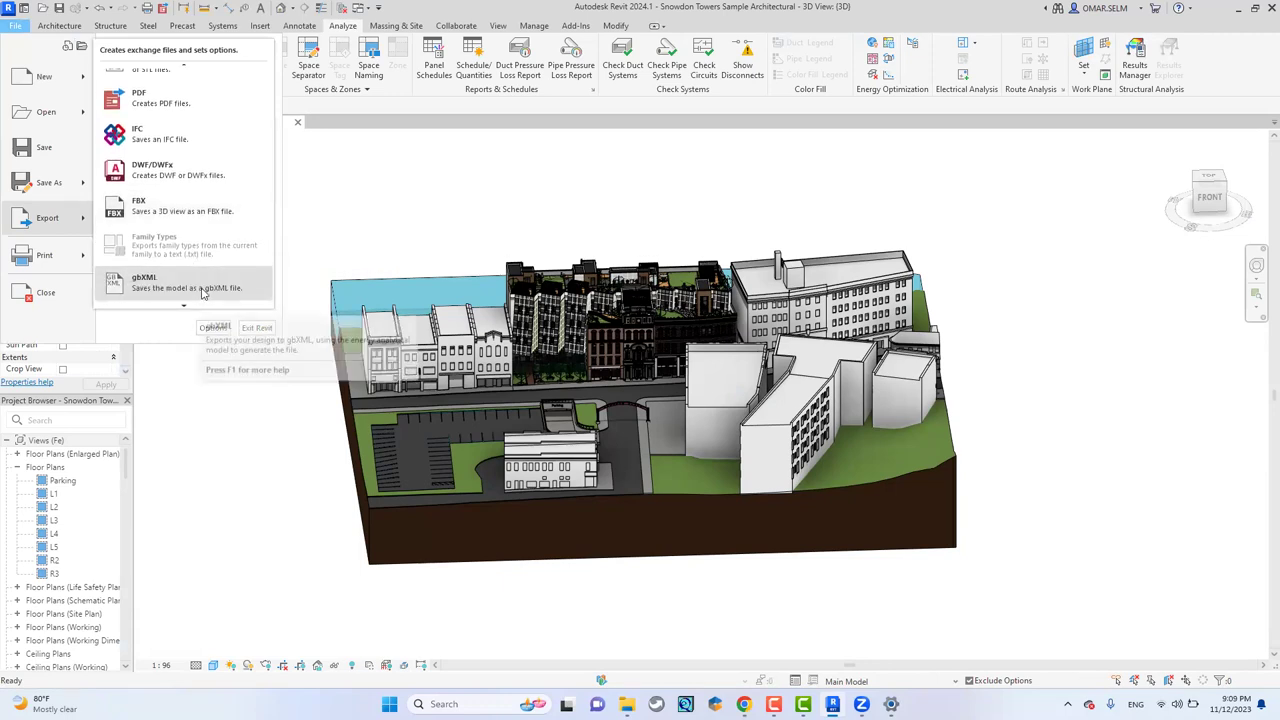
click(385, 286)
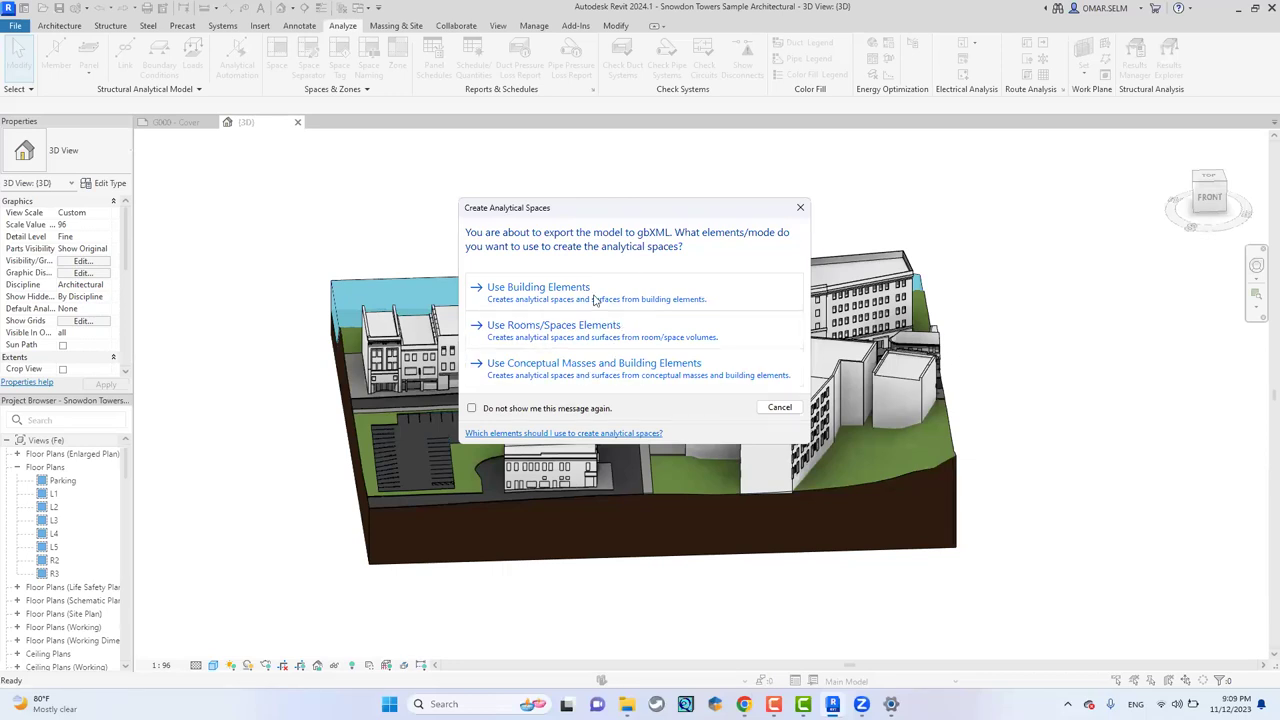
click(723, 371)
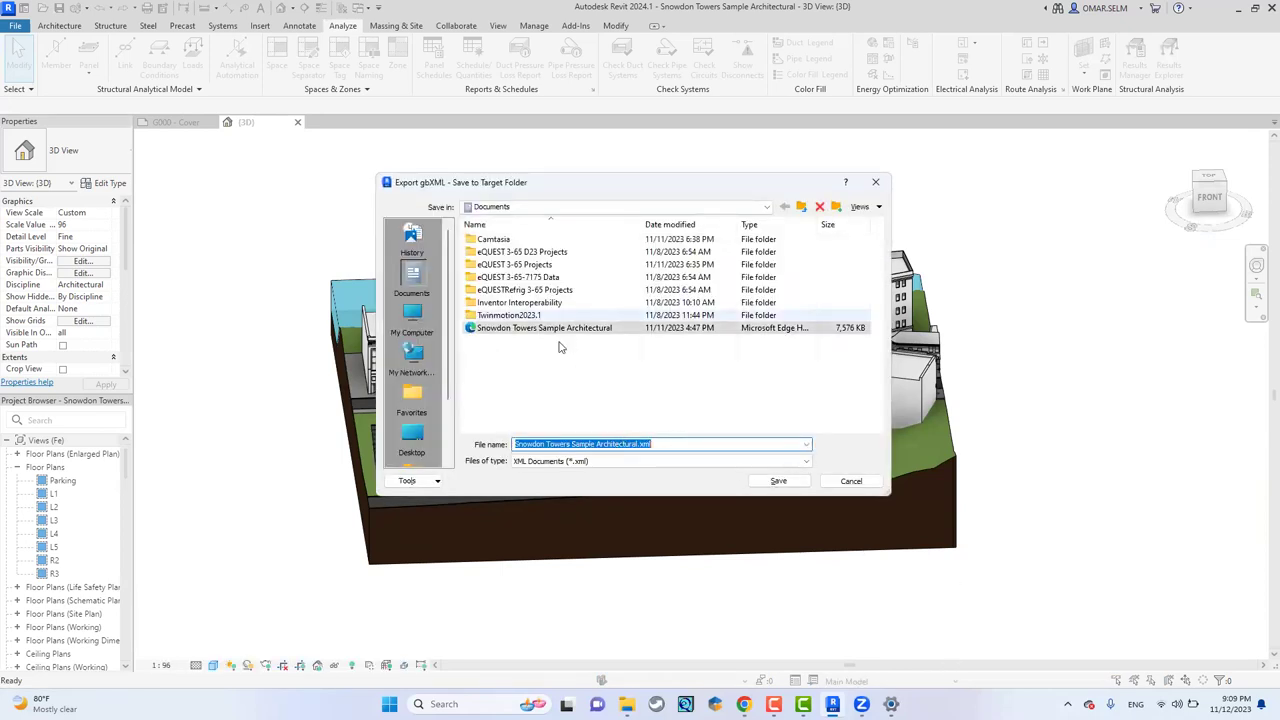
click(856, 488)
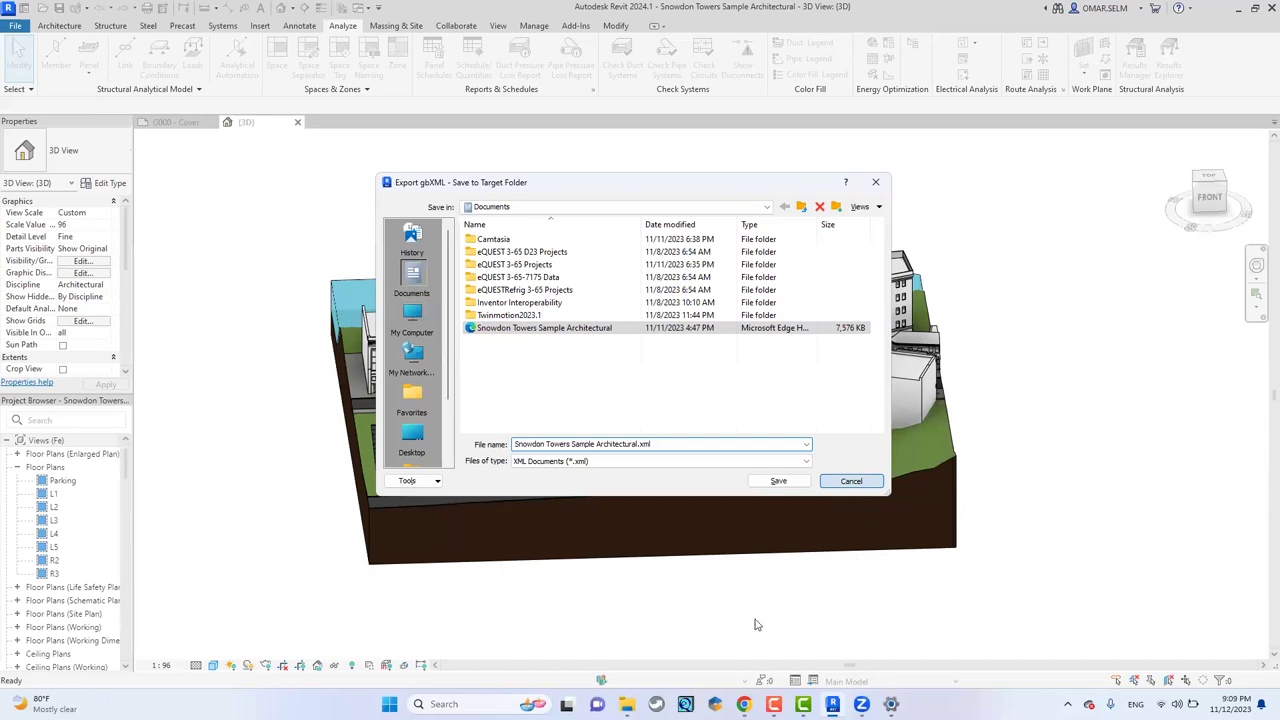
Switch to Green Building Studio, open the 11/11/2023 Snowdon Towers Sample Architectural project and begin uploading an XML file.
click(750, 648)
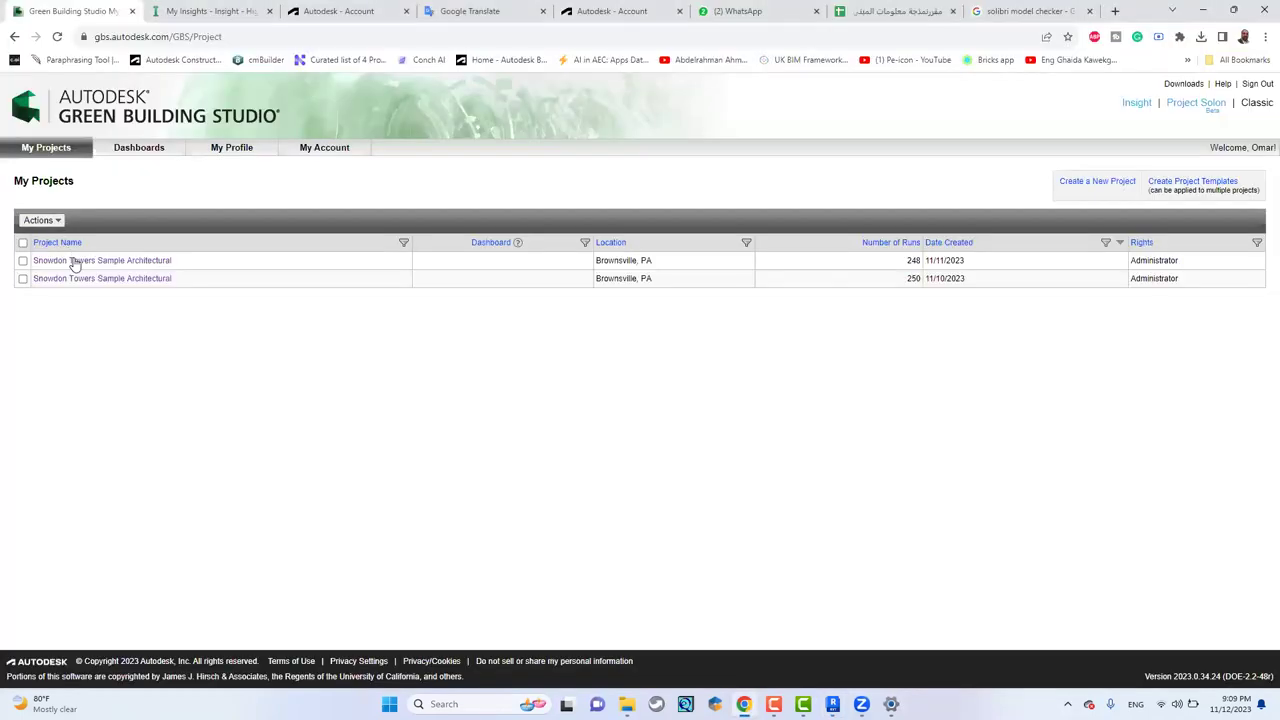
click(74, 262)
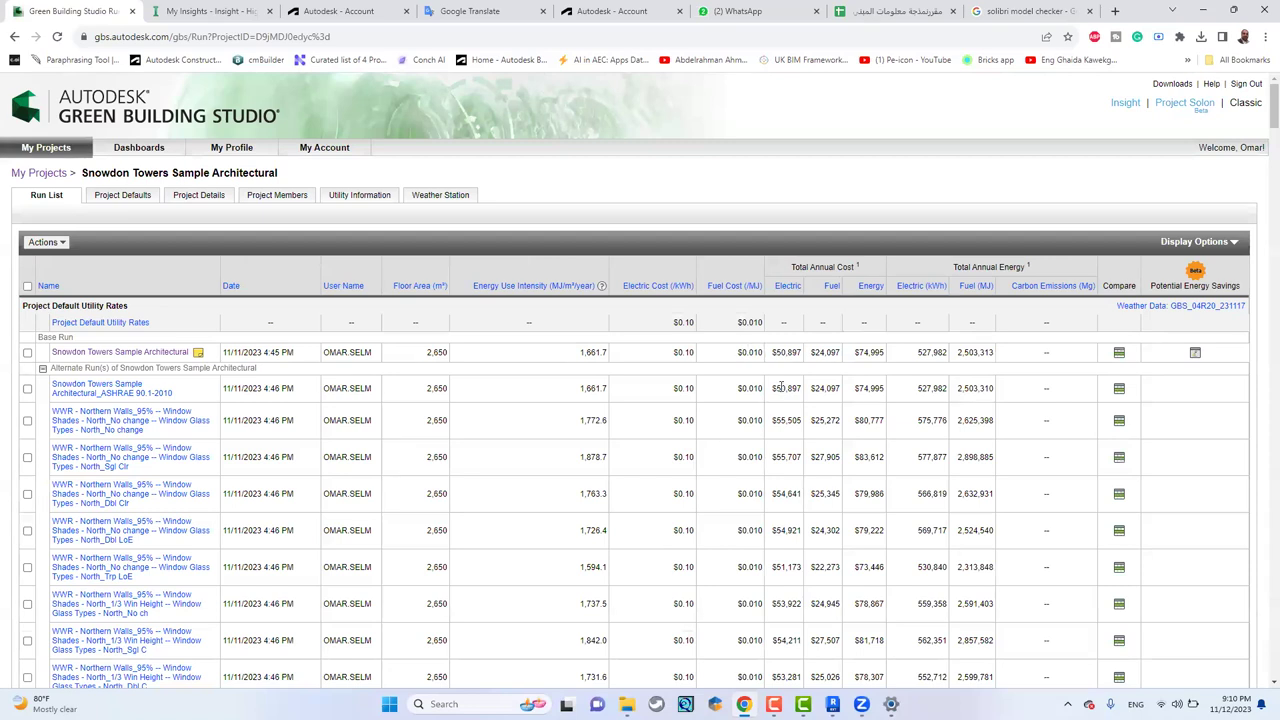
click(45, 242)
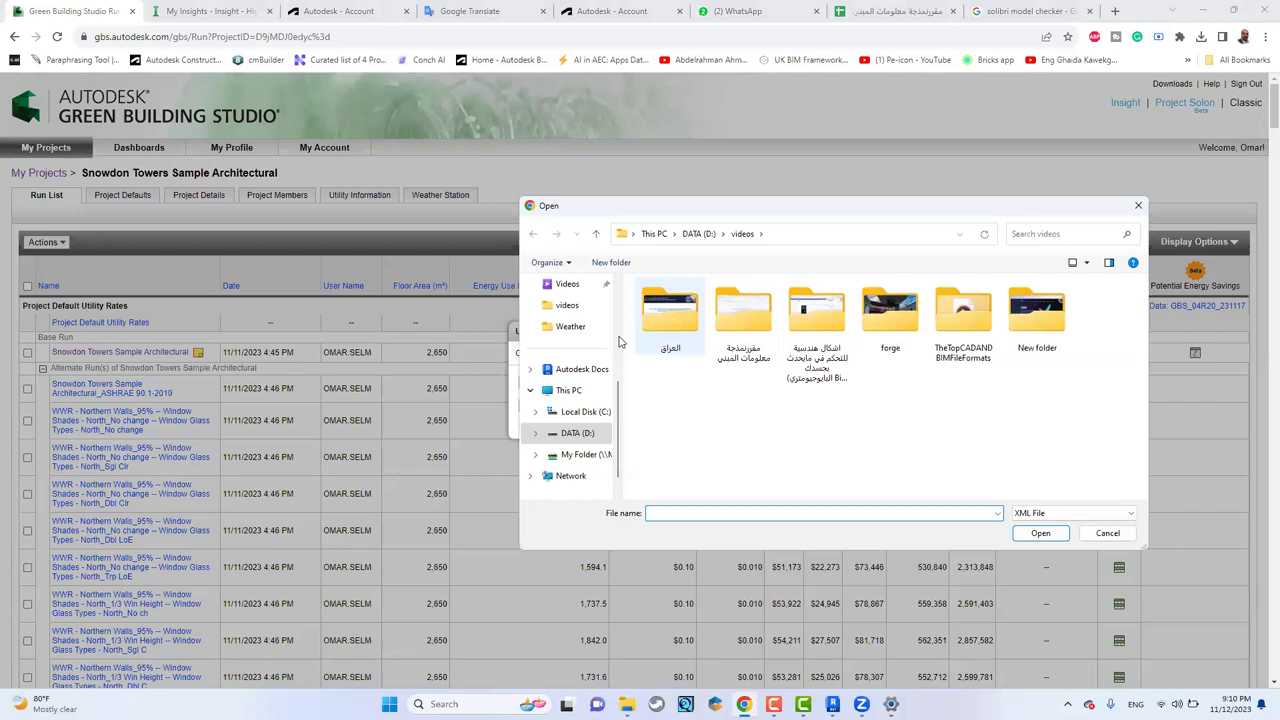
Select the Snowdon Towers Sample Architectural XML file in the Documents folder and open it for editing in Notepad.
scroll(600, 340, up, 3)
click(575, 391)
click(866, 449)
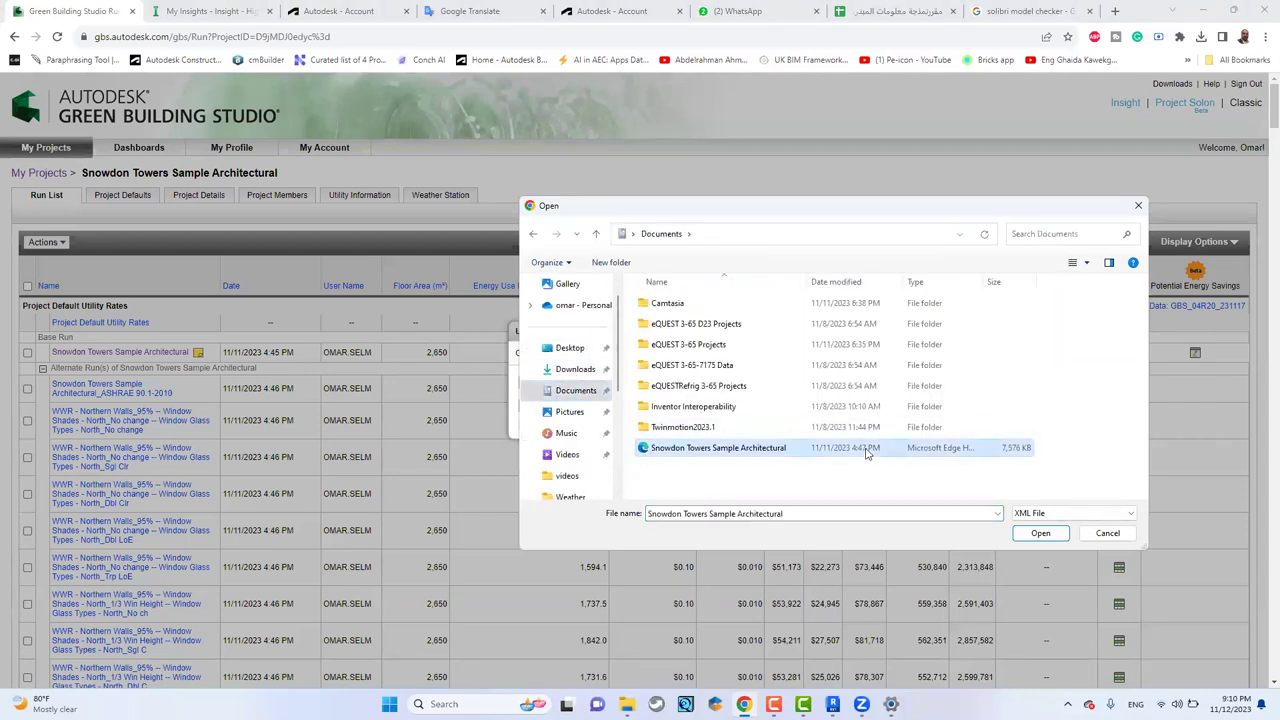
double_click(774, 449)
right_click(808, 450)
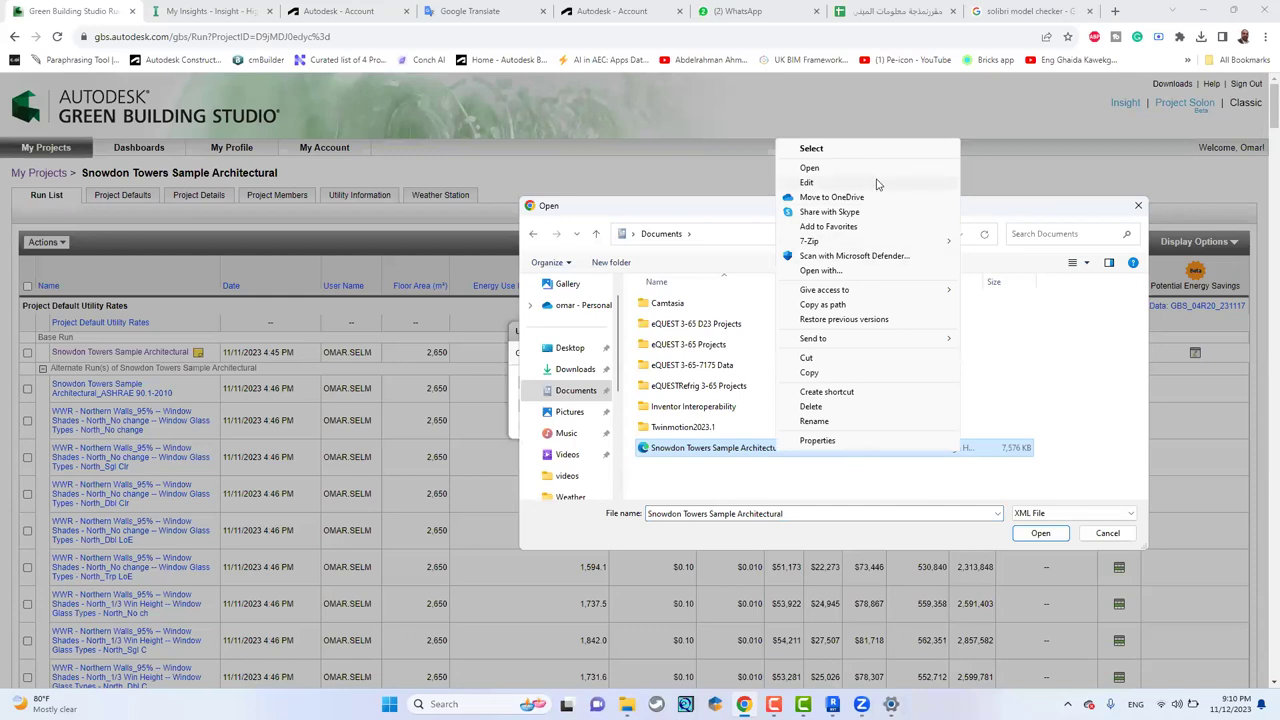
key(Escape)
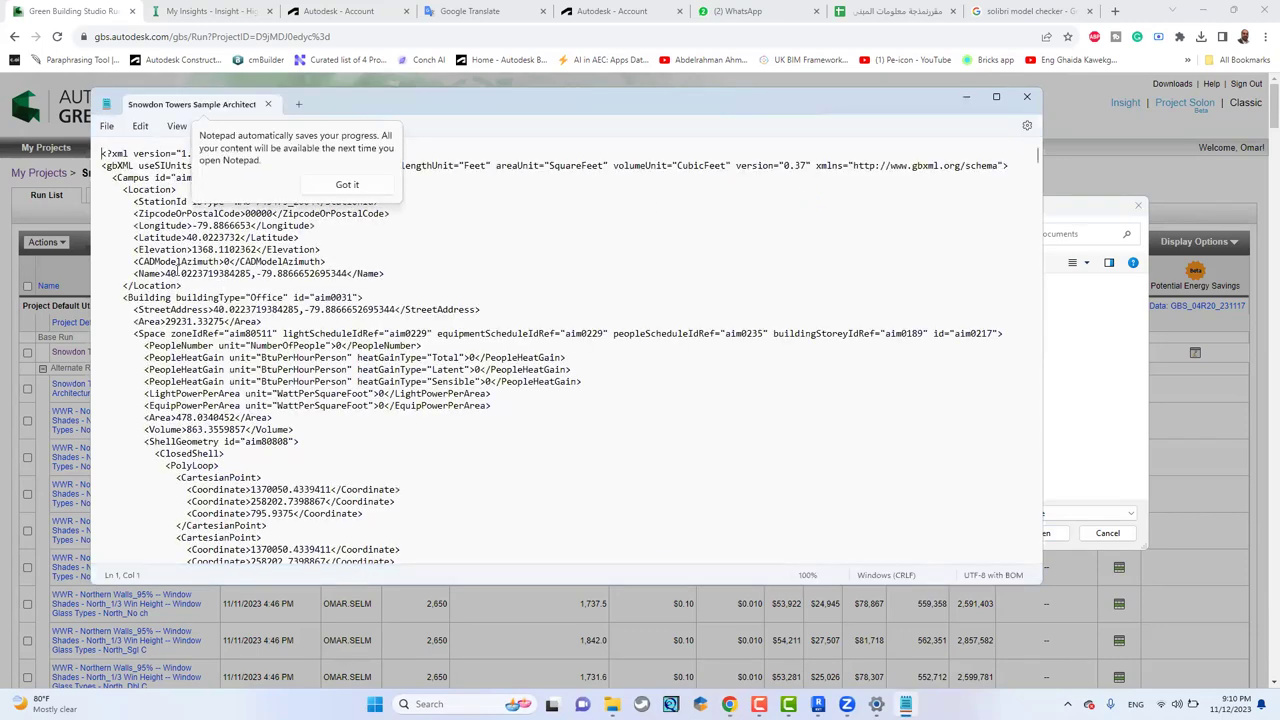
Examine the gbXML text in Notepad: the location block, building type, space areas and power values, and shell geometry coordinates.
click(179, 273)
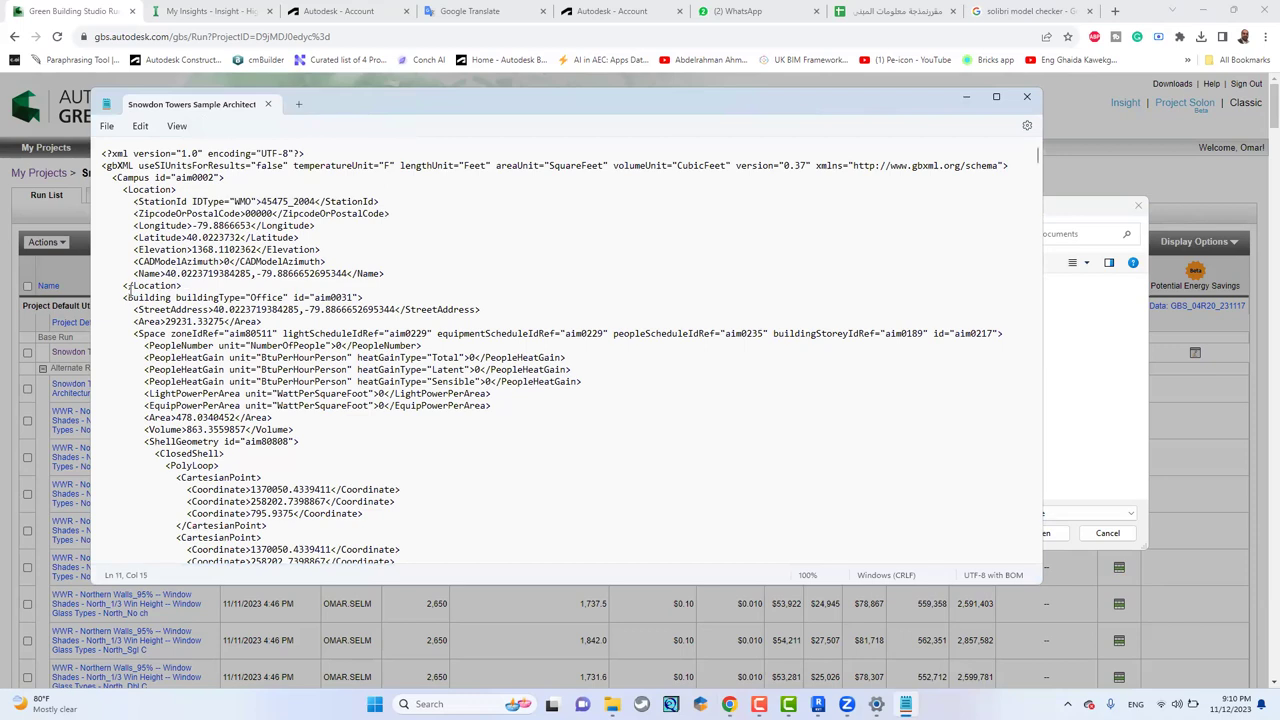
drag(190, 286, 117, 186)
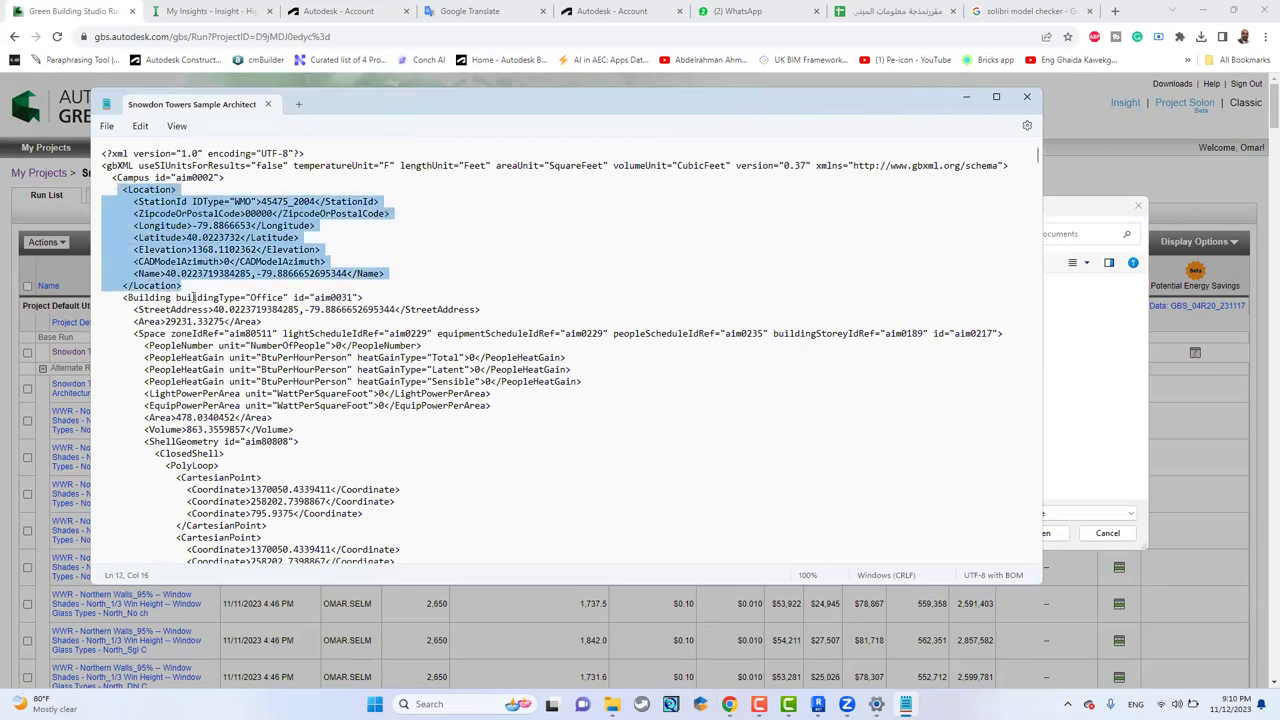
click(181, 297)
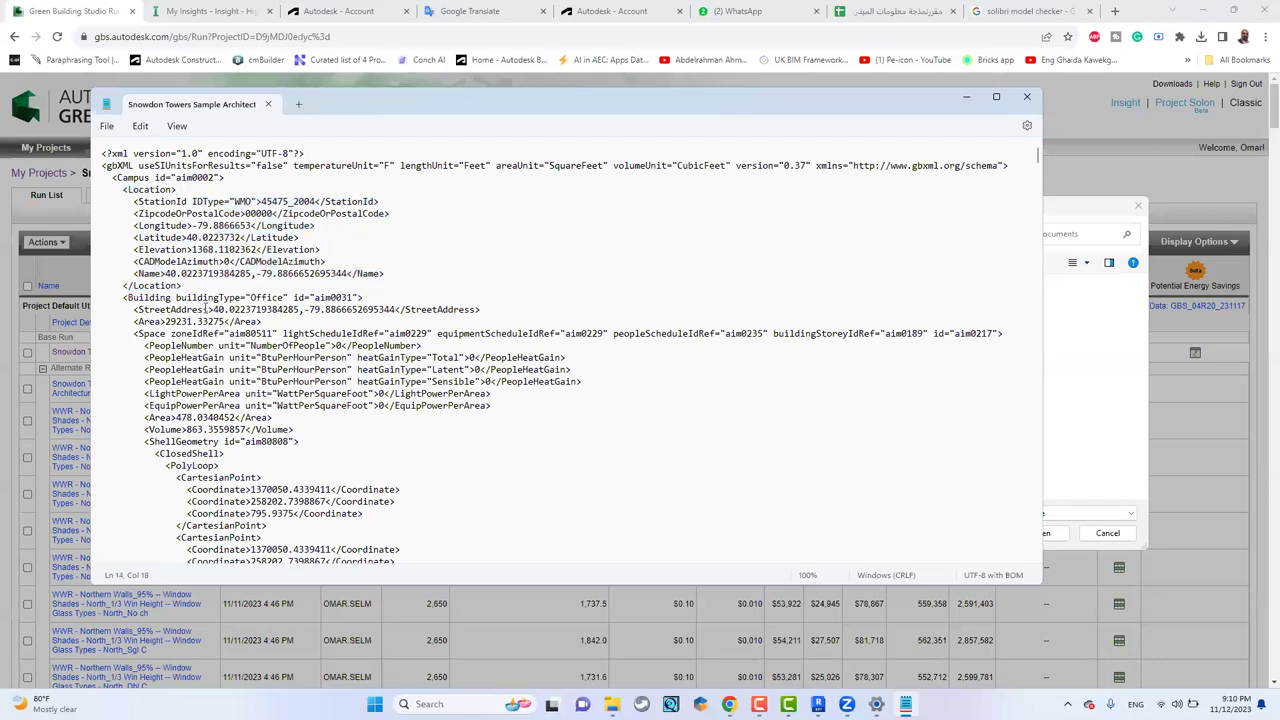
drag(253, 306, 280, 306)
drag(176, 324, 347, 416)
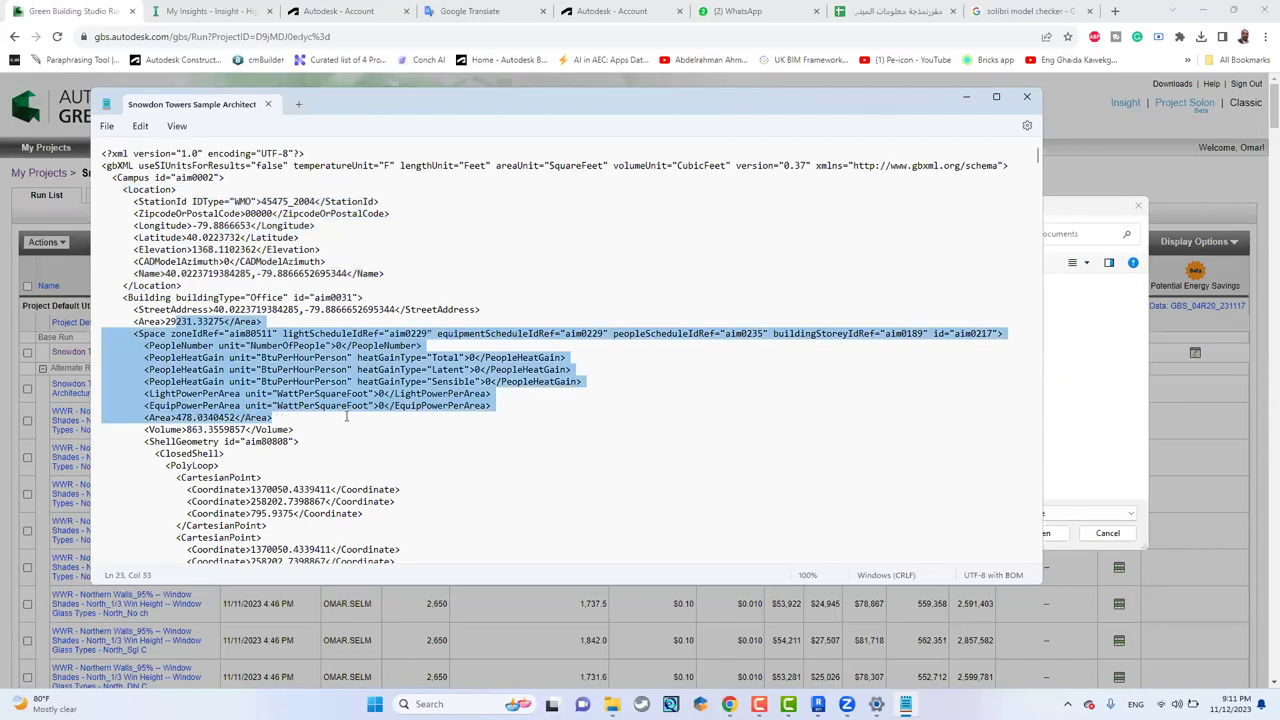
scroll(477, 388, down, 20)
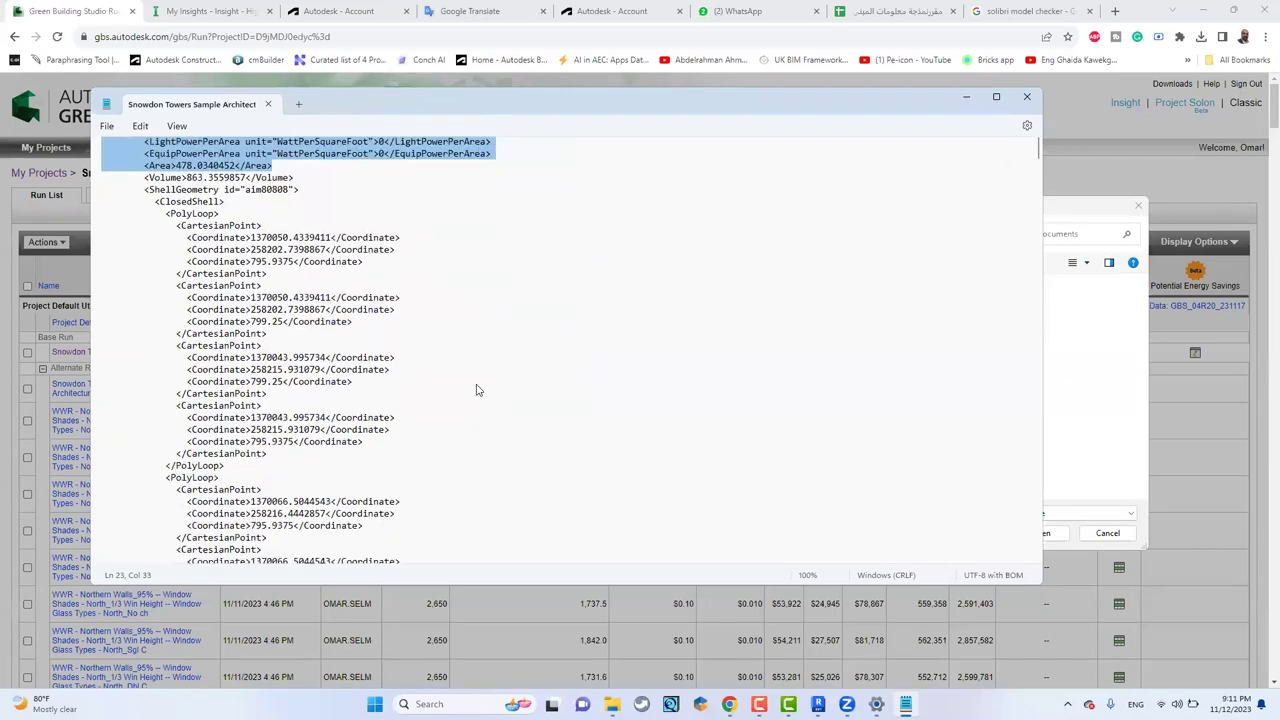
Close Notepad and upload the selected Snowdon Towers Sample Architectural gbXML file to the Green Building Studio project.
click(1025, 97)
click(1040, 534)
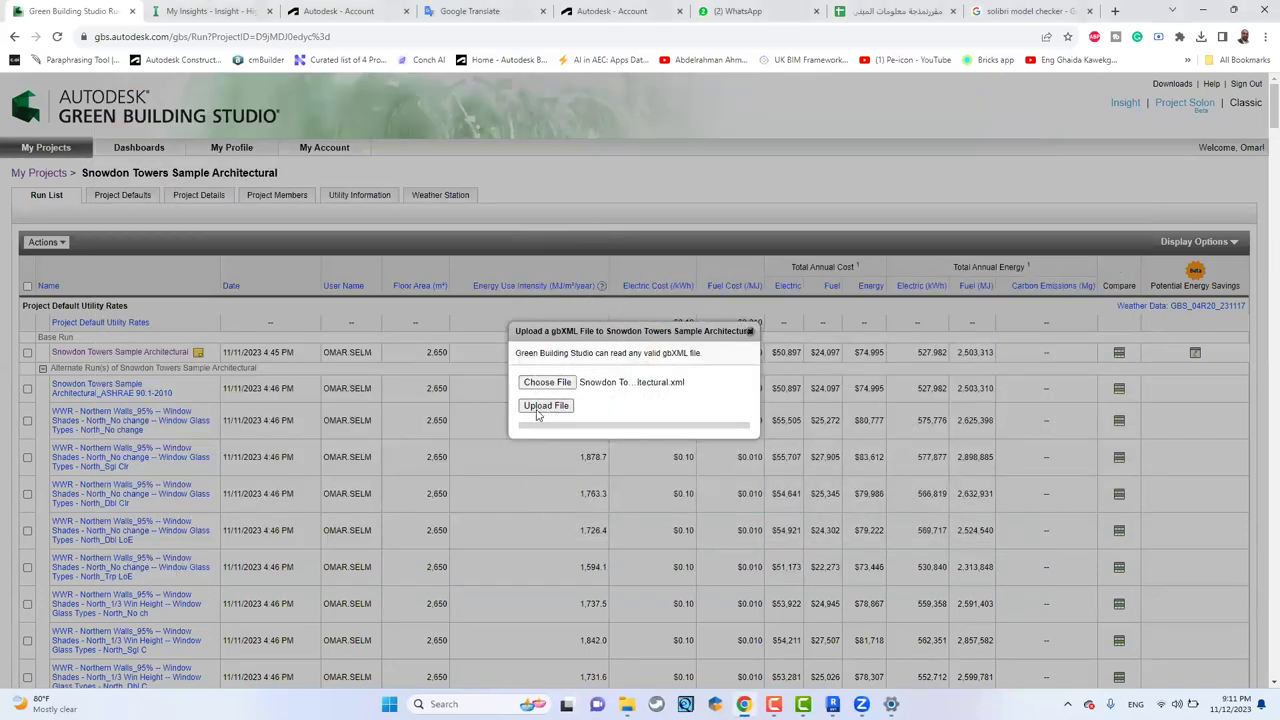
click(545, 406)
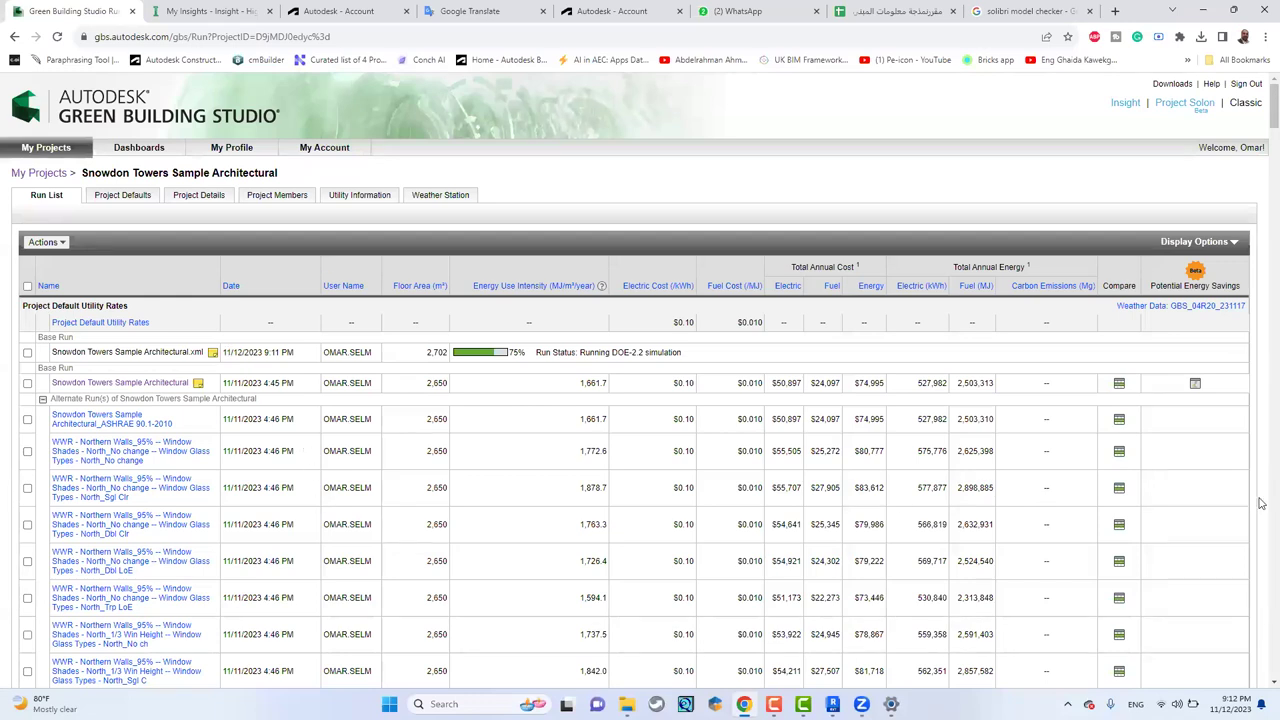
Open the Potential Energy Savings window of the 11/11/2023 base run and view its help page on reading the chart.
click(1195, 385)
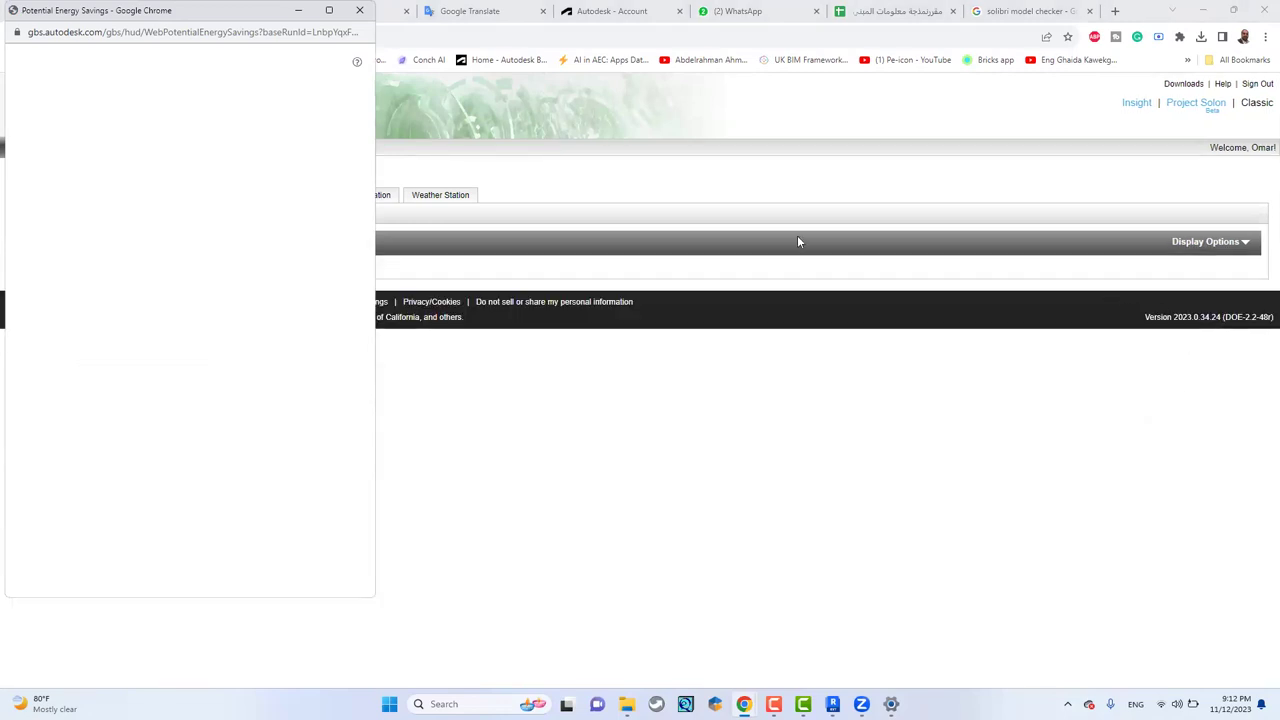
click(358, 64)
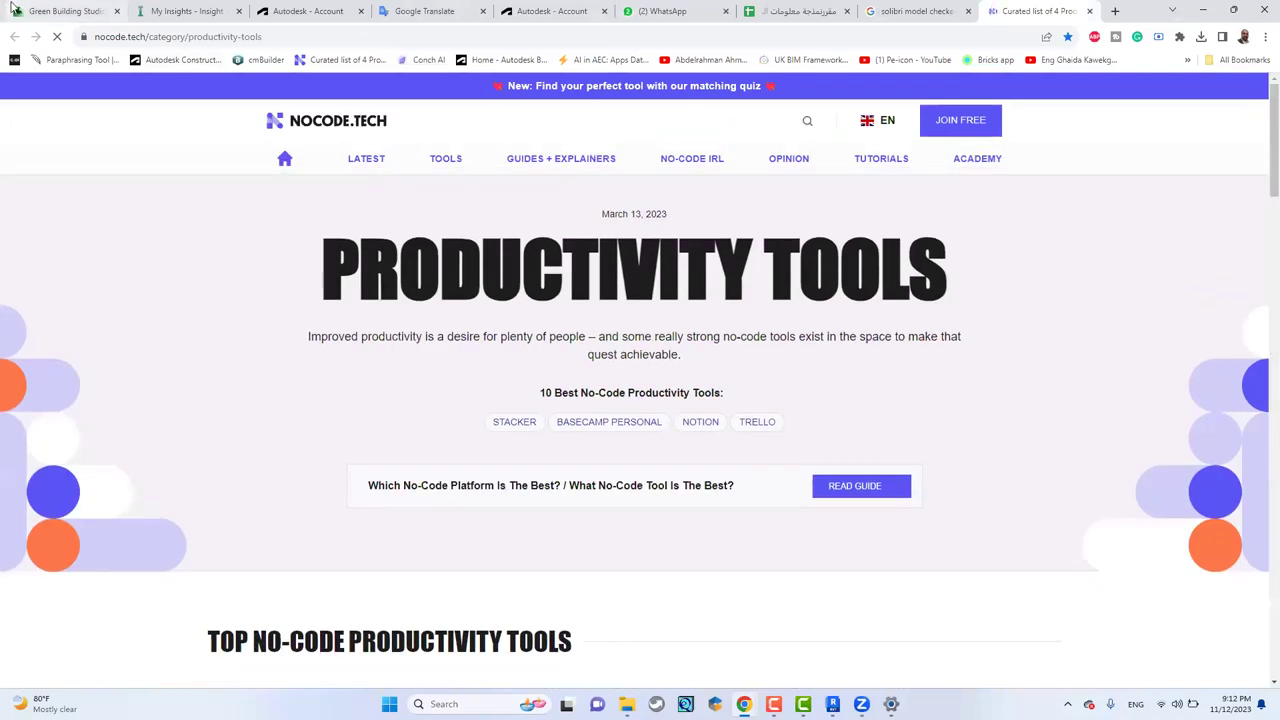
key(ctrl+1)
click(1195, 384)
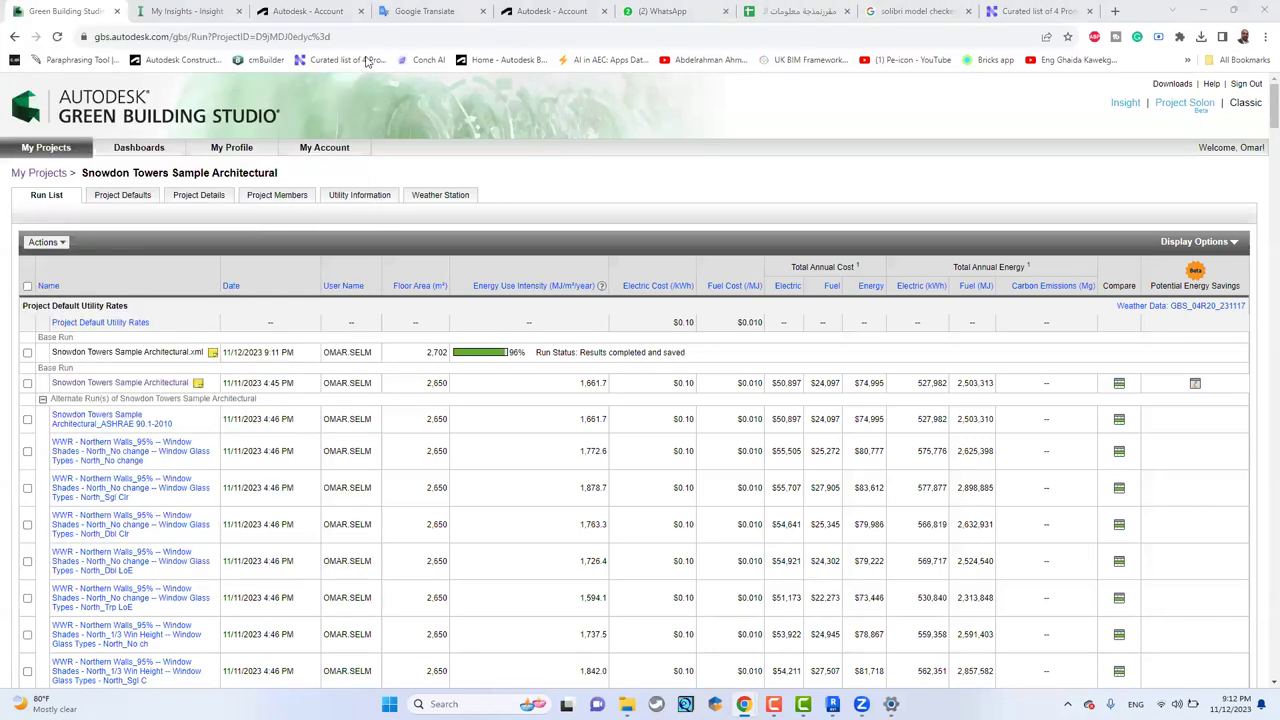
click(386, 63)
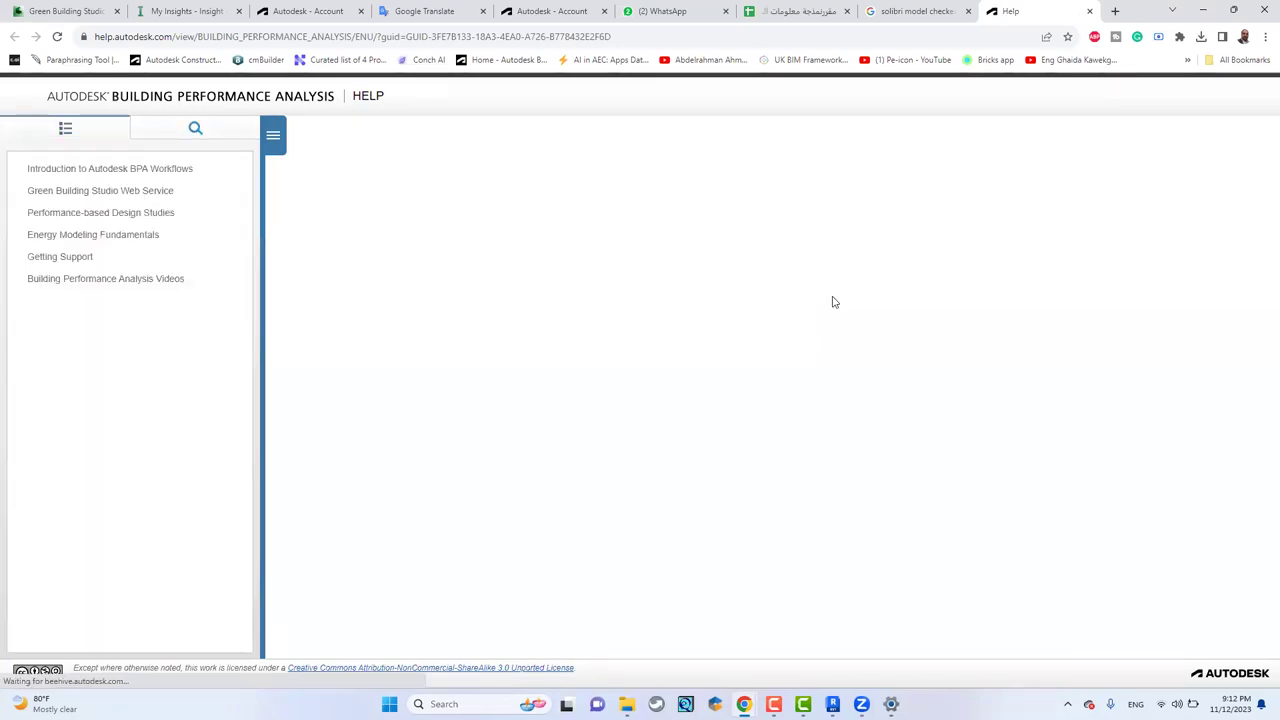
scroll(862, 343, down, 5)
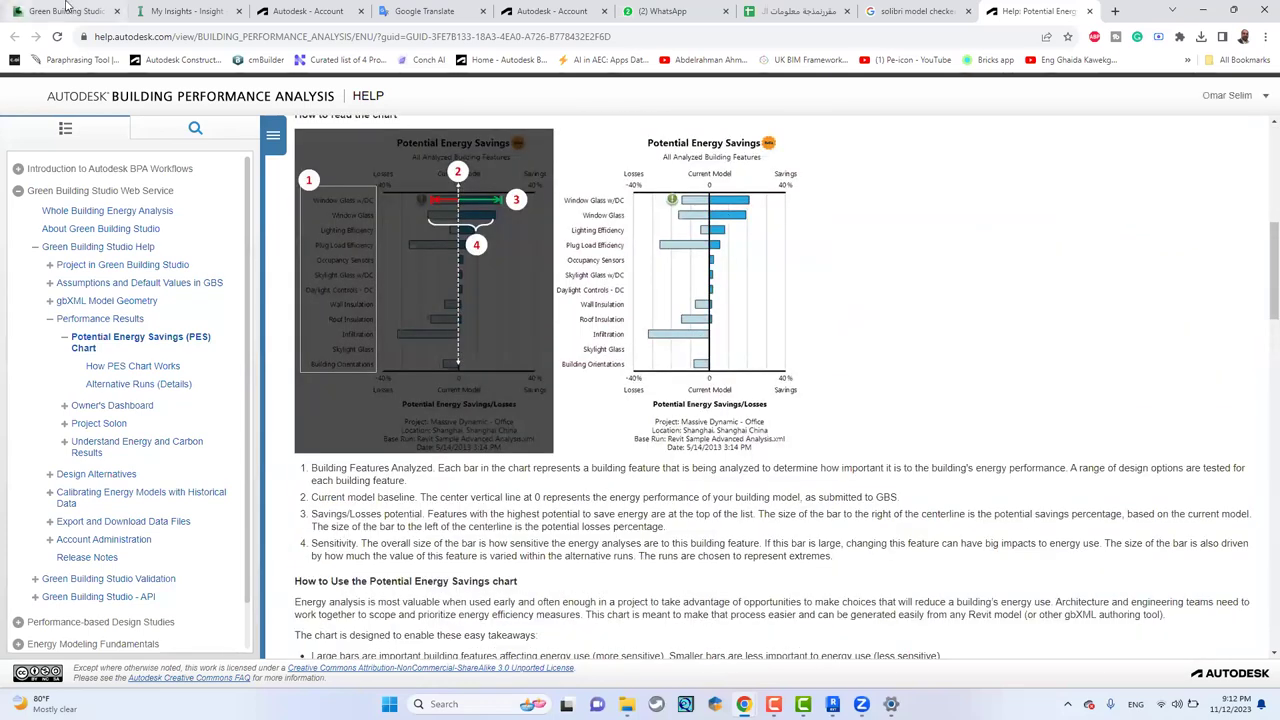
Return to the run list, reopen the 11/11/2023 base run's Potential Energy Savings window and close it.
key(ctrl+1)
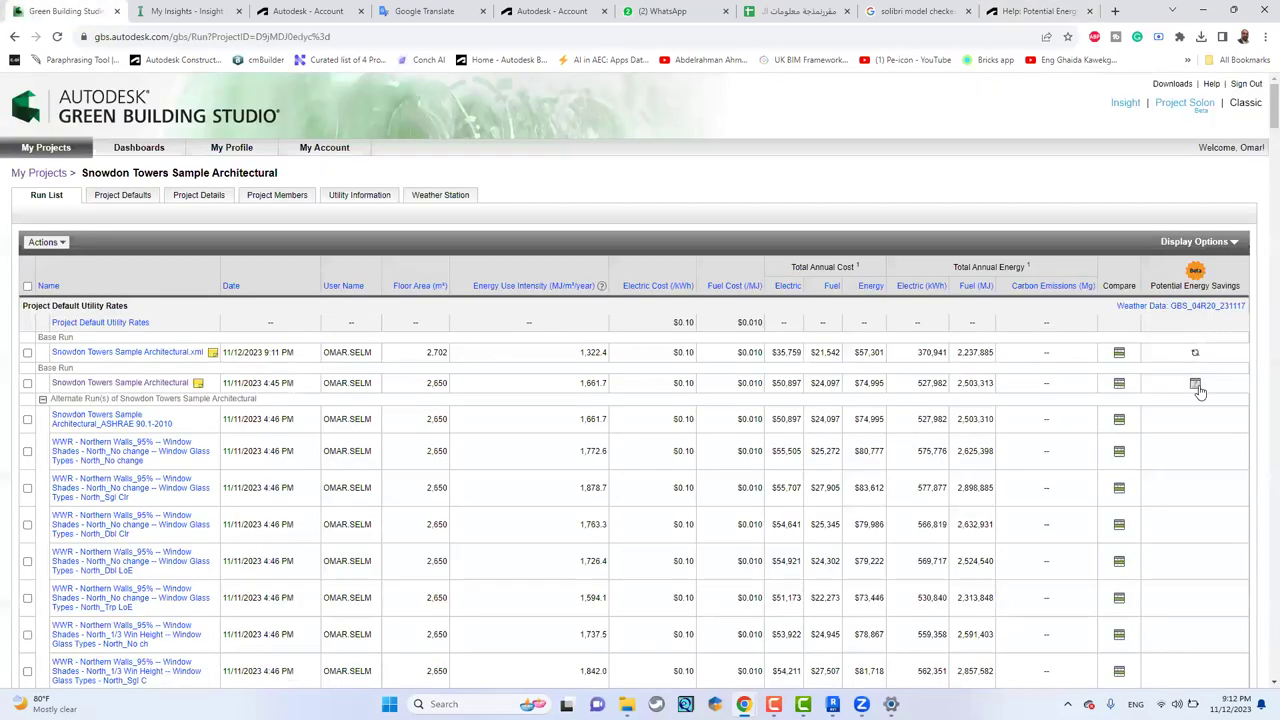
click(1194, 384)
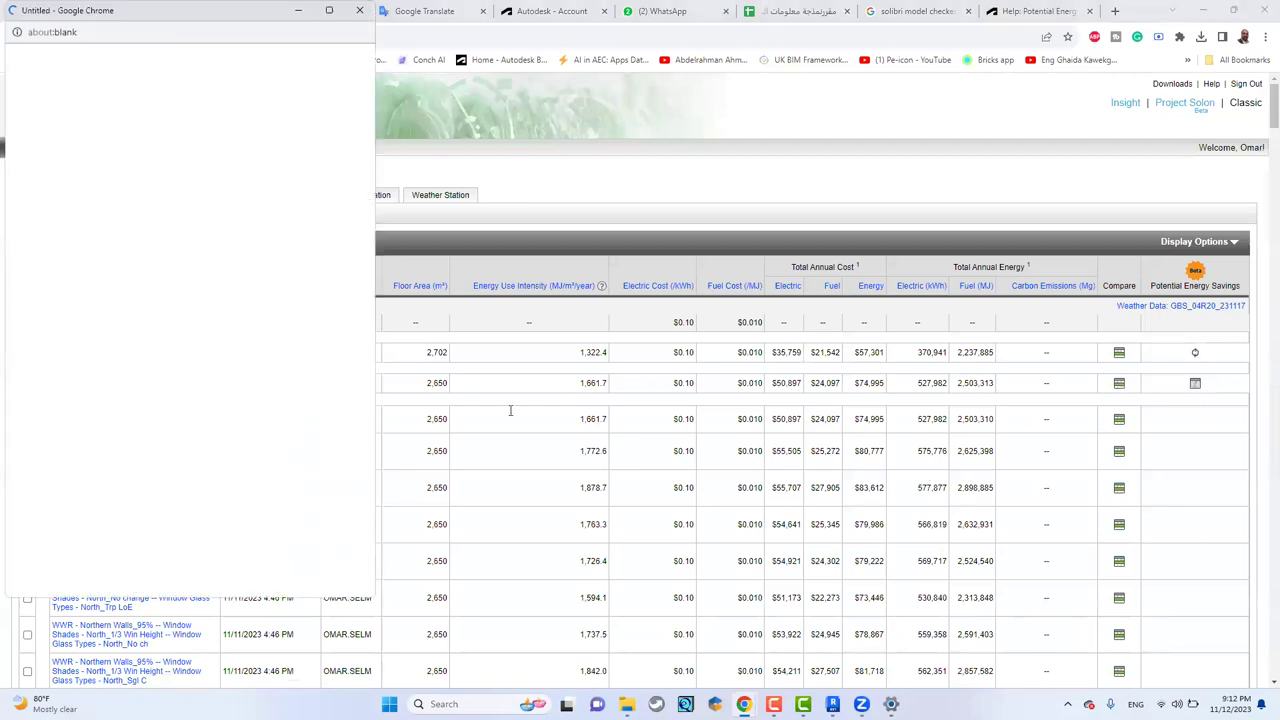
click(362, 14)
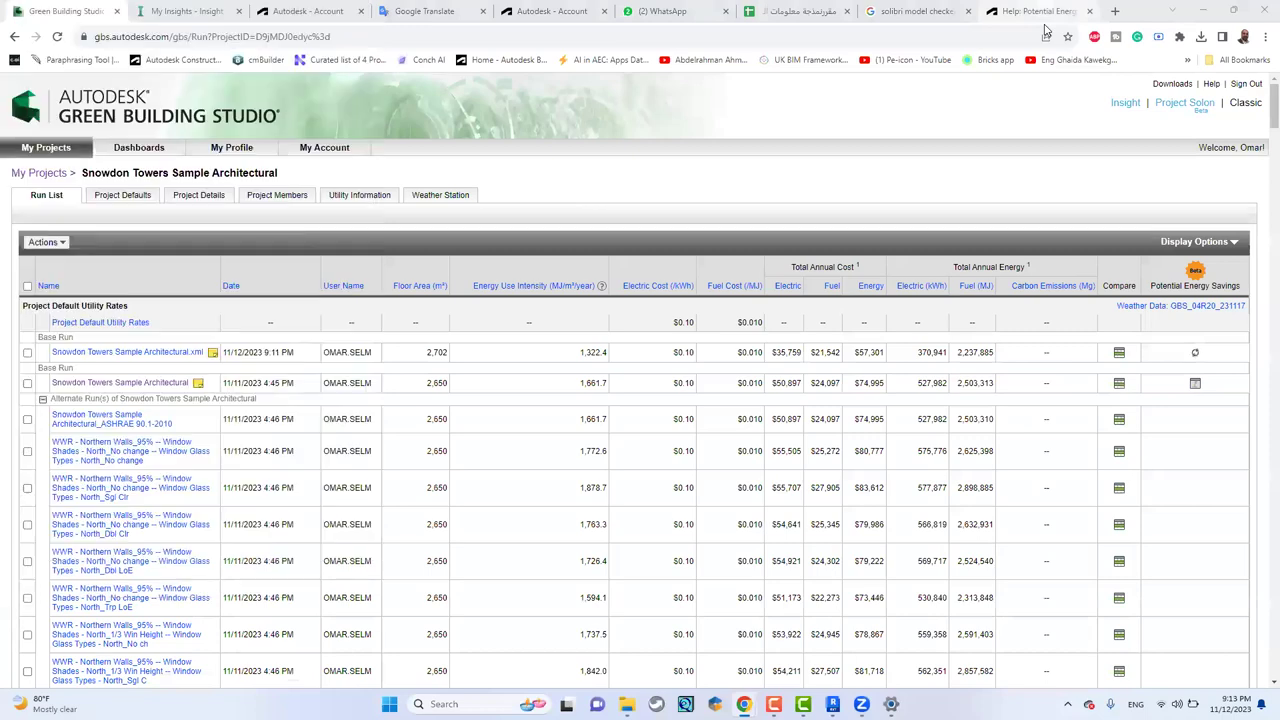
Read the help page's explanation of the Potential Energy Savings chart, including analyzed features, baseline, savings and losses, and sensitivity.
scroll(879, 348, up, 1)
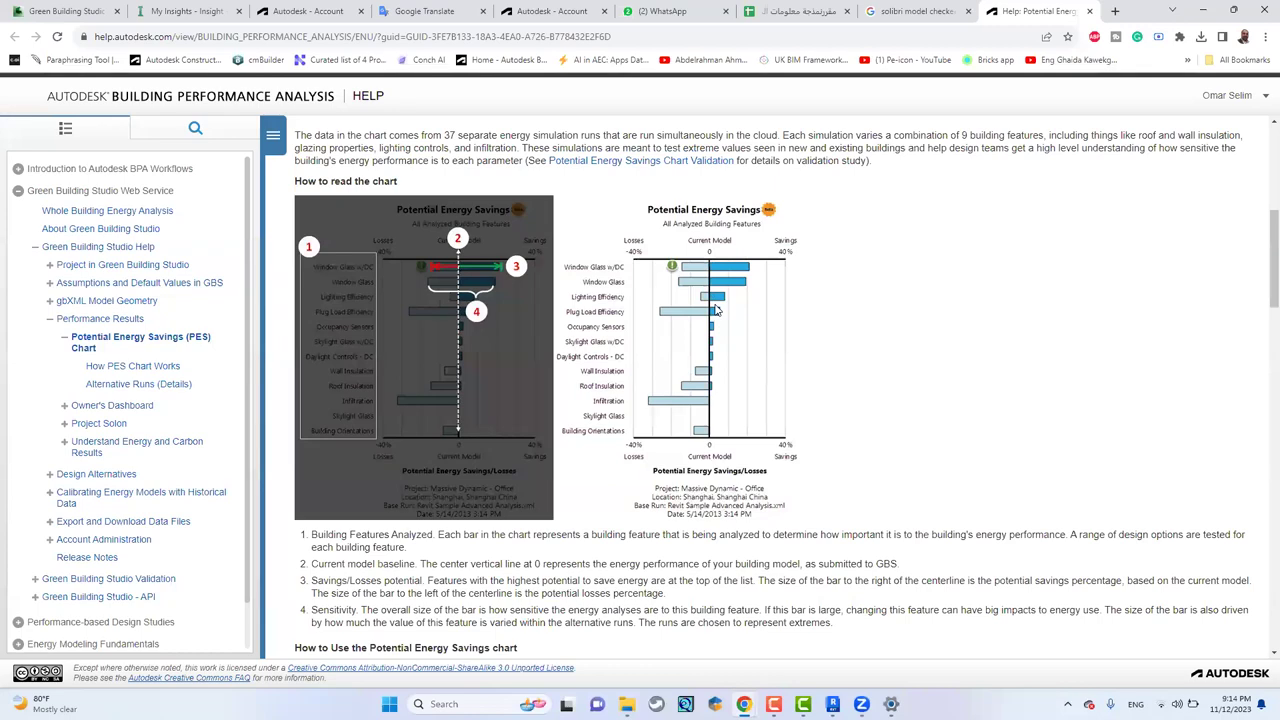
scroll(714, 305, down, 3)
scroll(714, 310, up, 2)
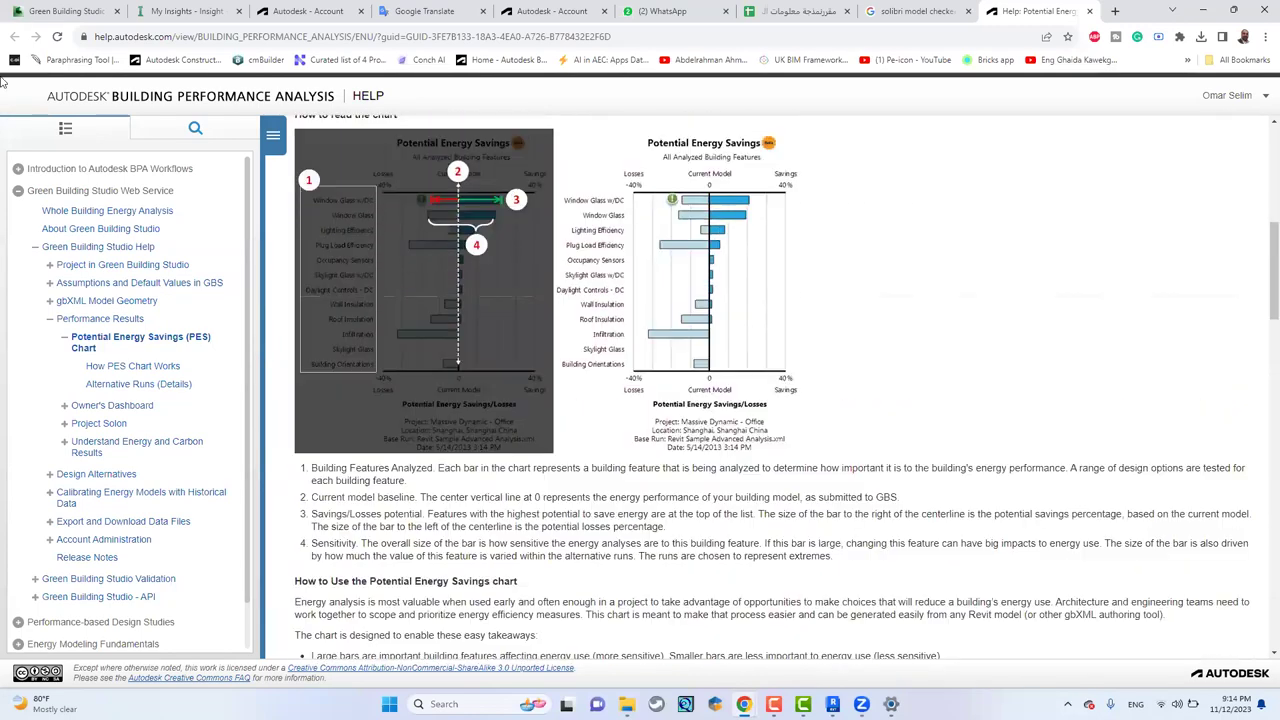
Open the 11/11/2023 Snowdon Towers Sample Architectural base run and review its energy costs, annual CO2 emissions and annual energy figures.
click(38, 13)
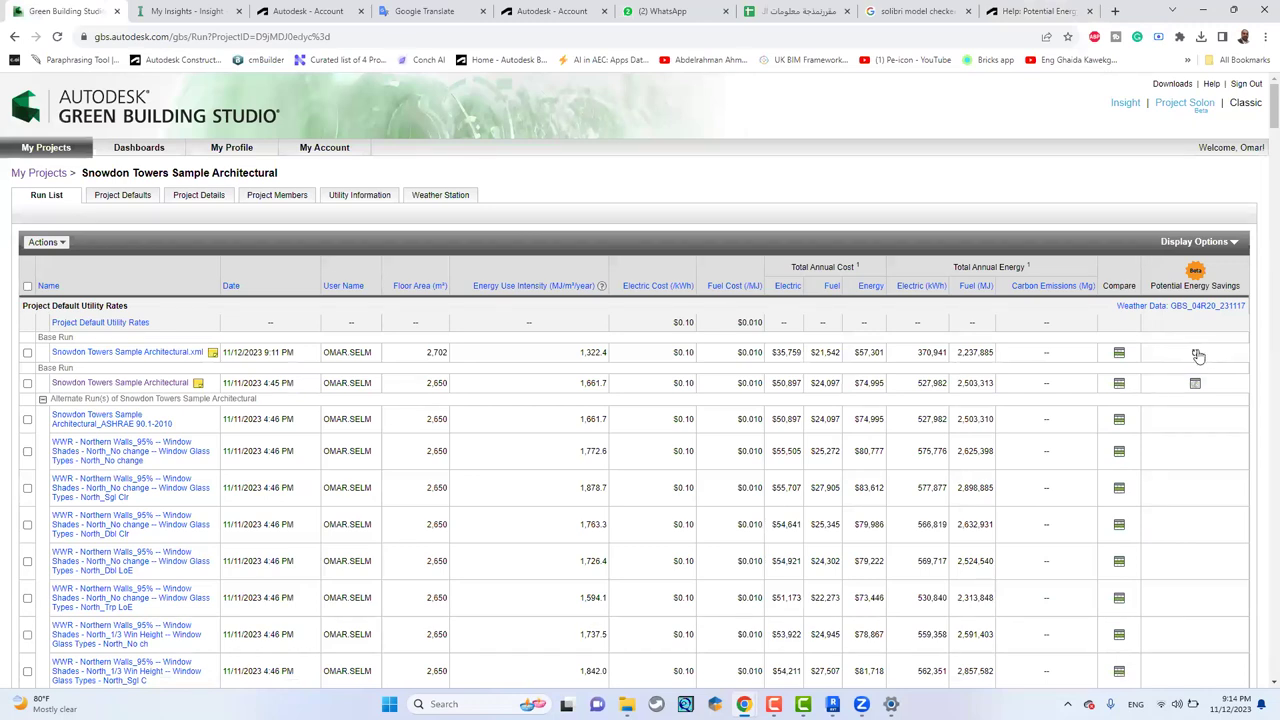
click(140, 385)
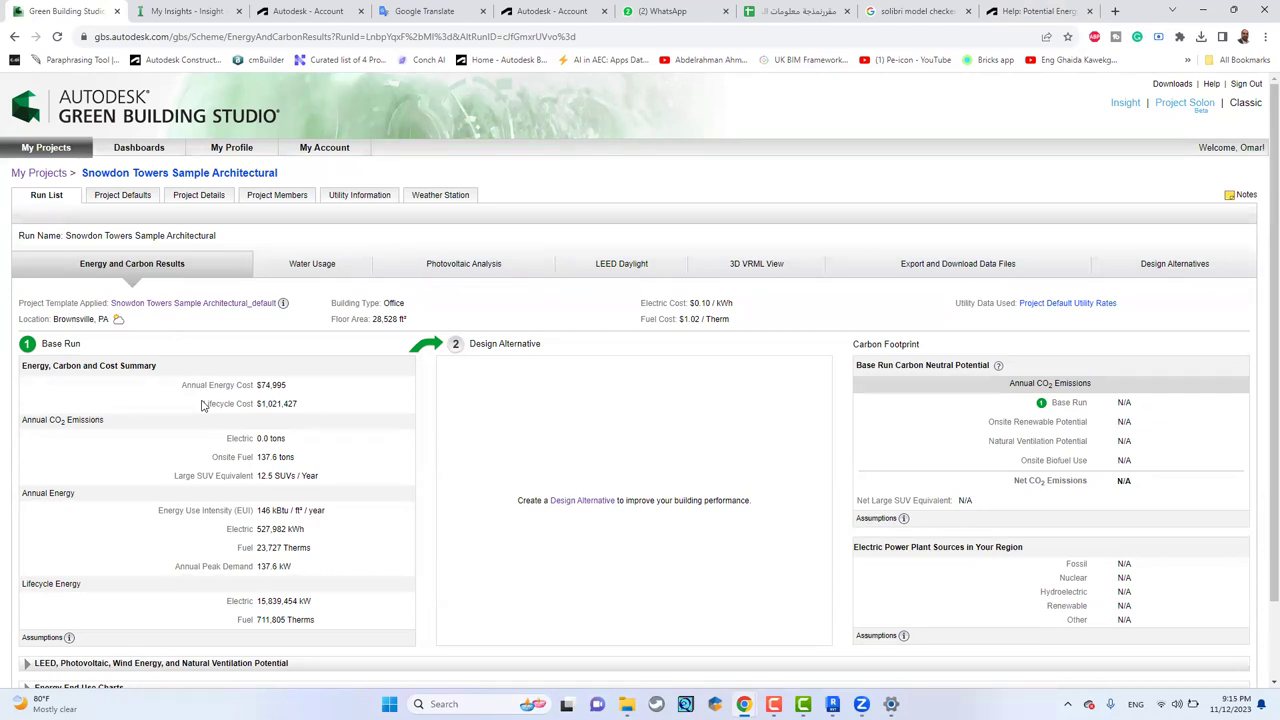
scroll(334, 460, down, 2)
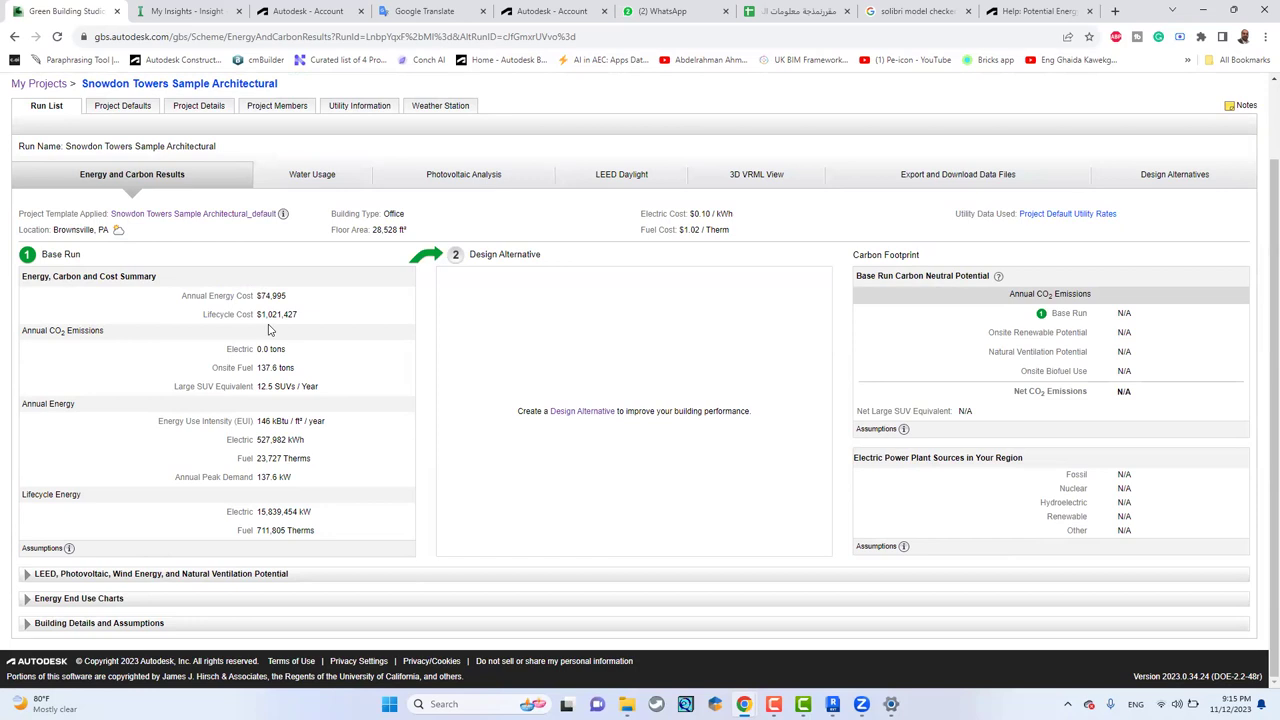
mouse_move(192, 286)
mouse_down()
mouse_move(300, 318)
mouse_move(180, 290)
mouse_up()
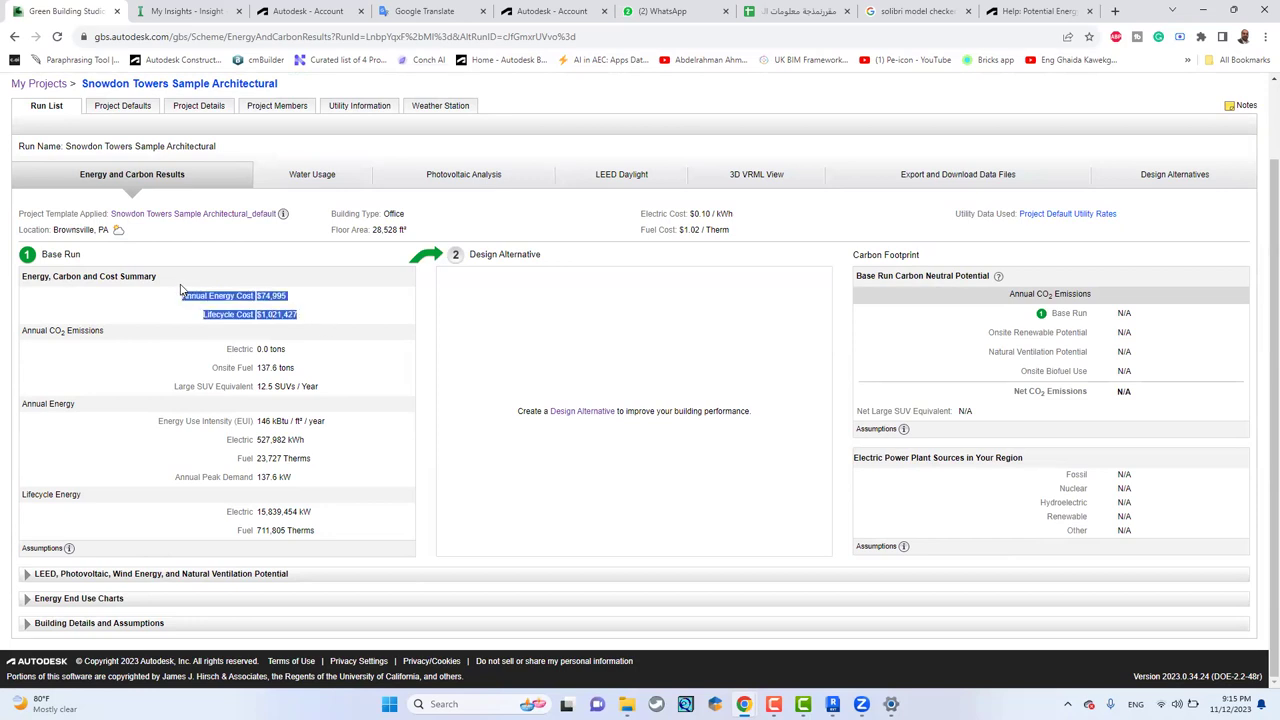
click(318, 329)
drag(241, 311, 172, 301)
click(336, 374)
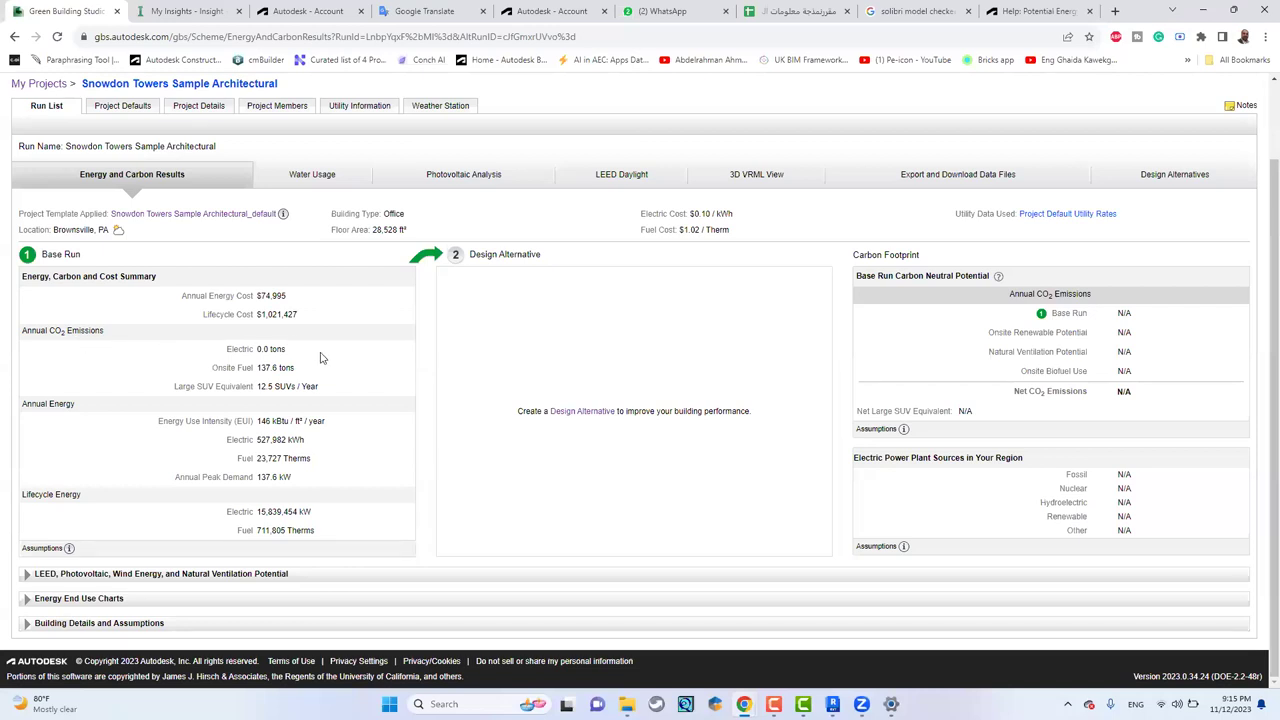
drag(331, 388, 227, 348)
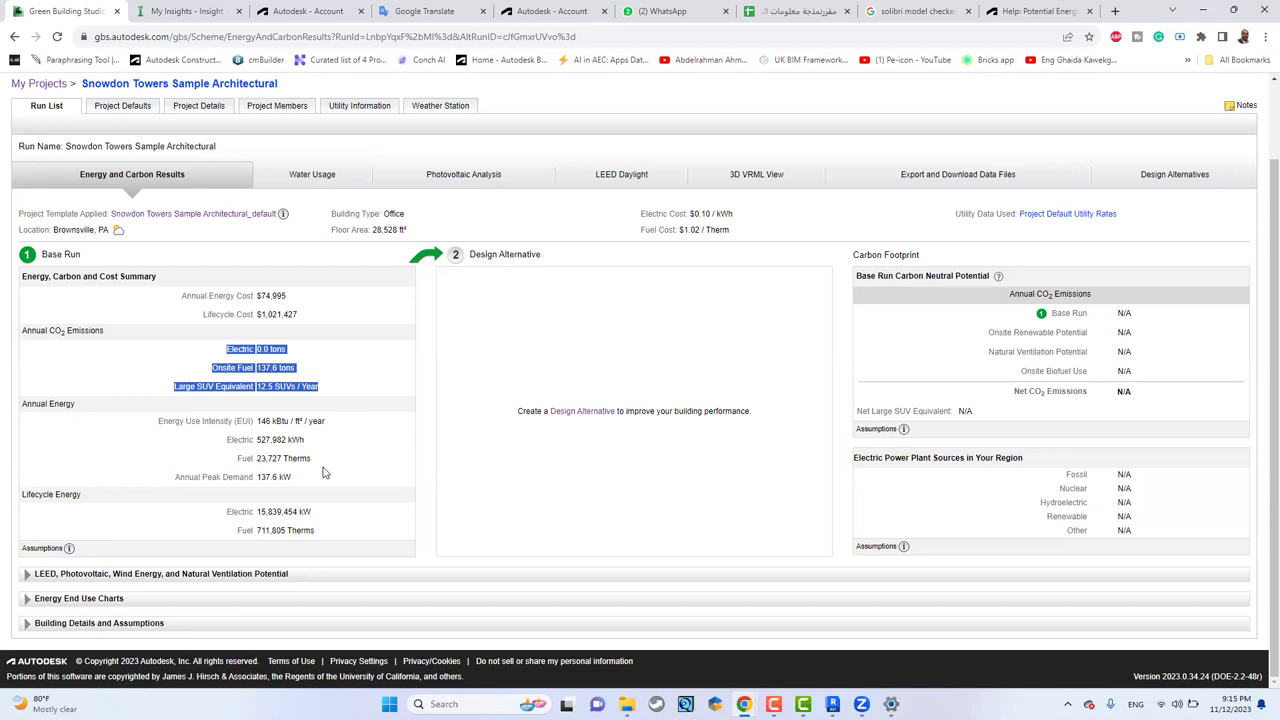
drag(329, 481, 150, 430)
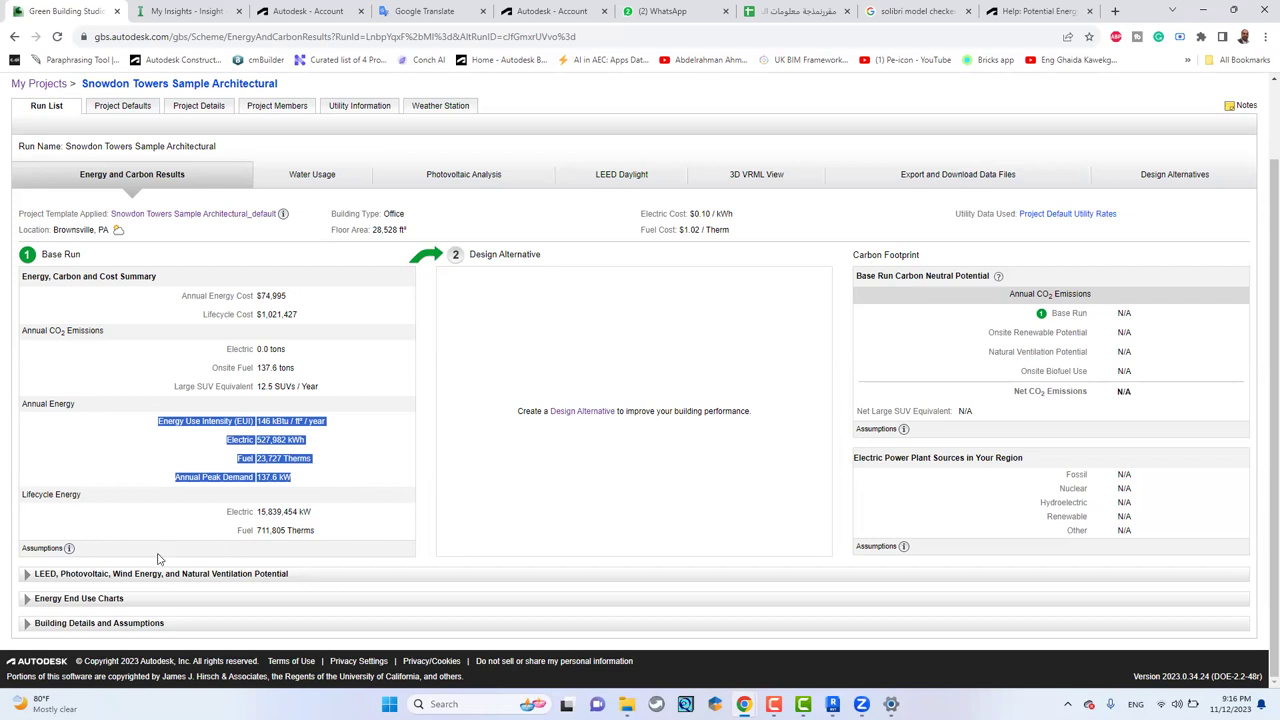
Expand the LEED, photovoltaic, wind energy and natural ventilation section and review the photovoltaic savings, panel cost and payback period.
click(28, 573)
scroll(349, 349, down, 2)
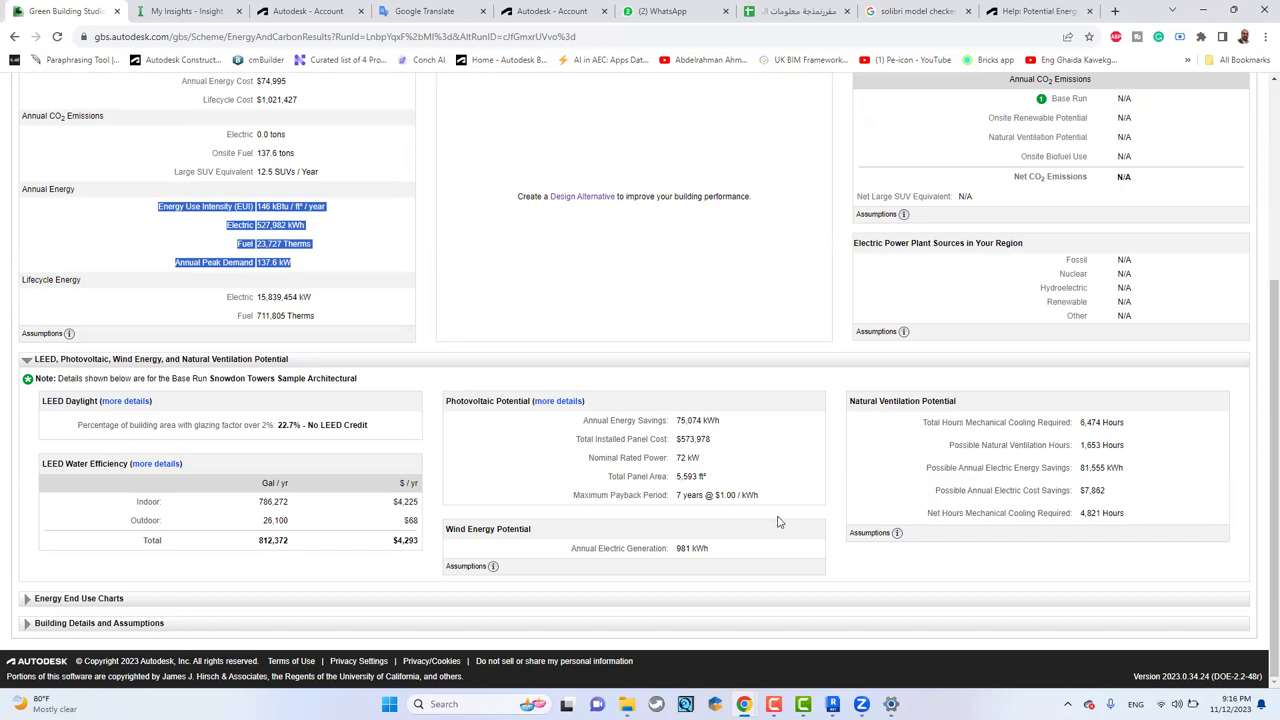
drag(770, 507, 572, 424)
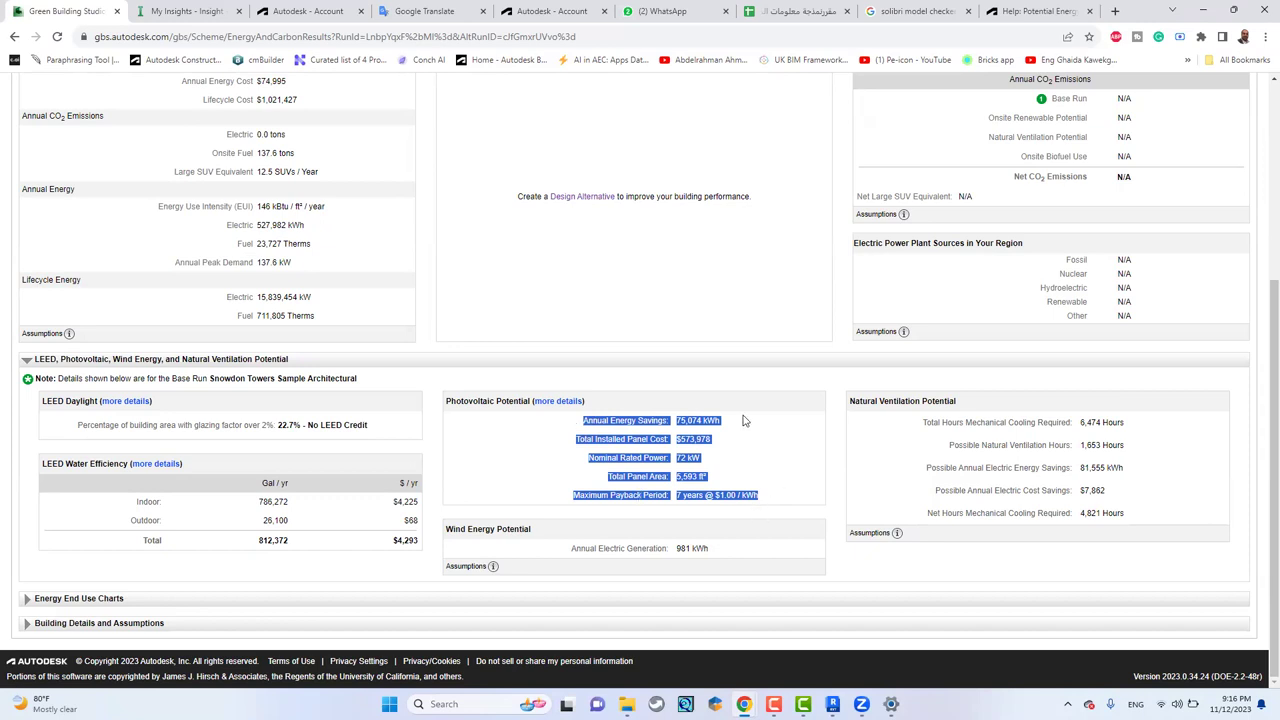
click(742, 448)
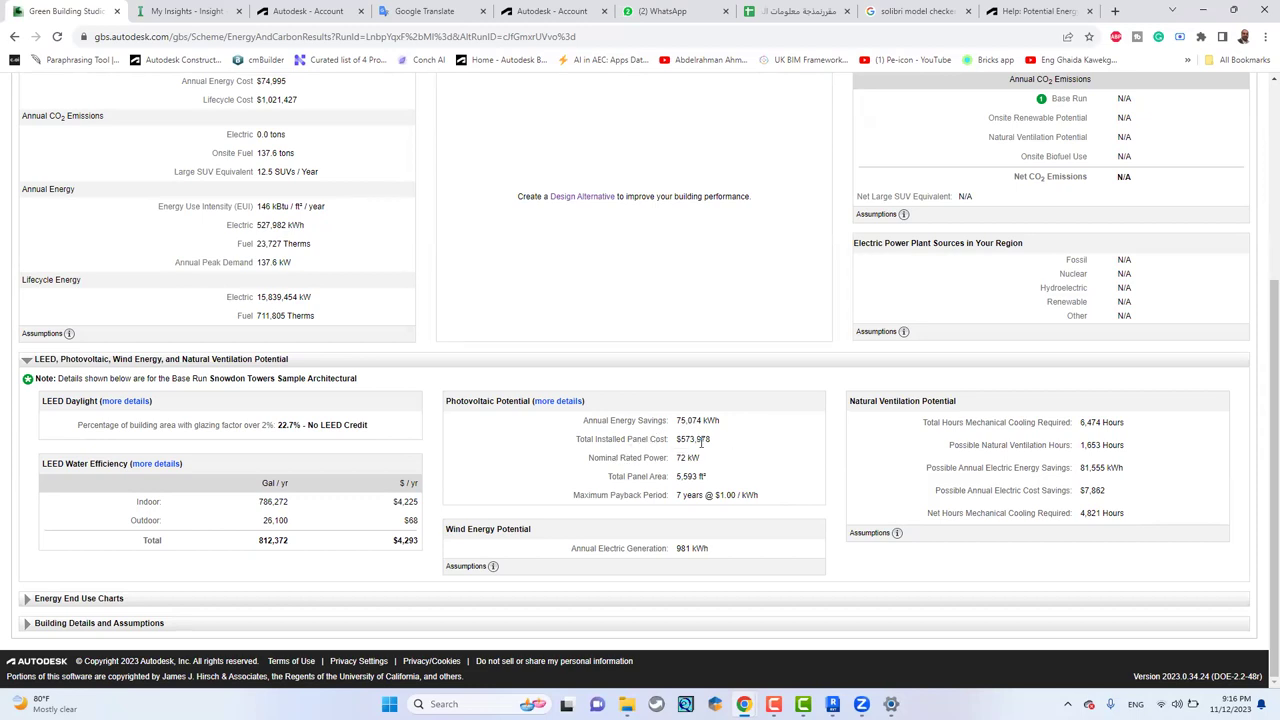
drag(690, 432, 594, 397)
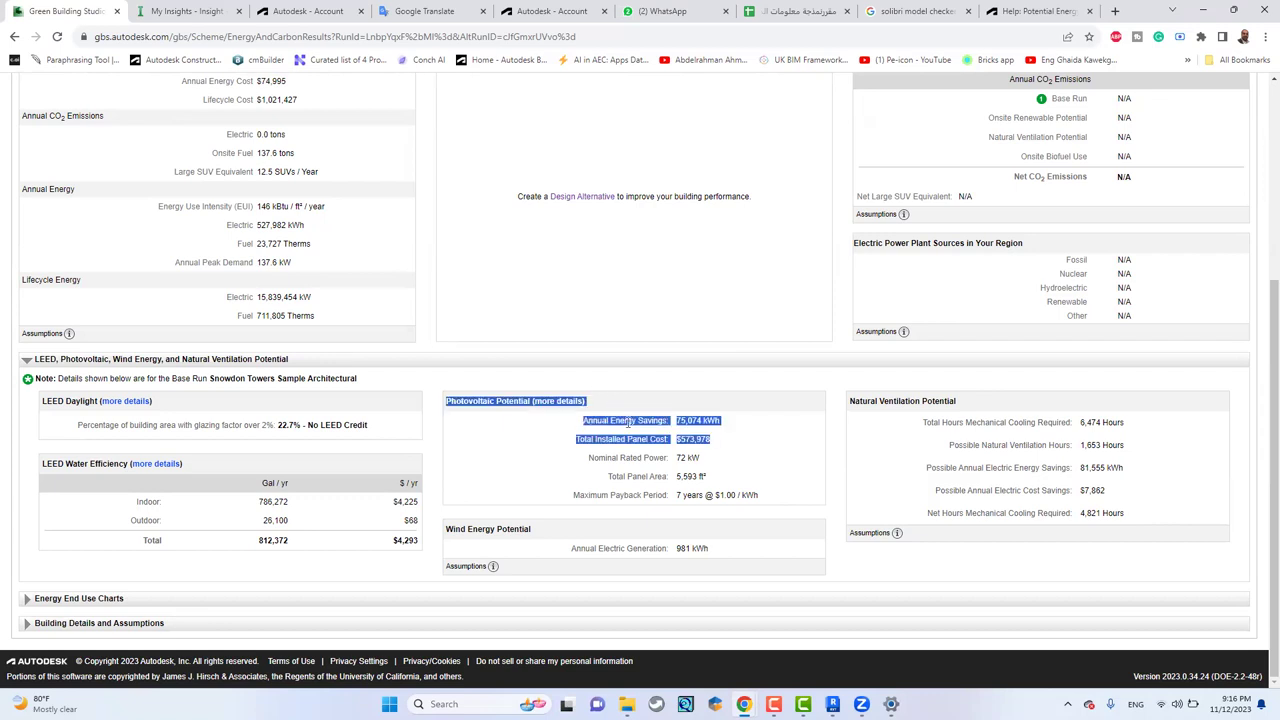
click(707, 482)
drag(766, 499, 563, 504)
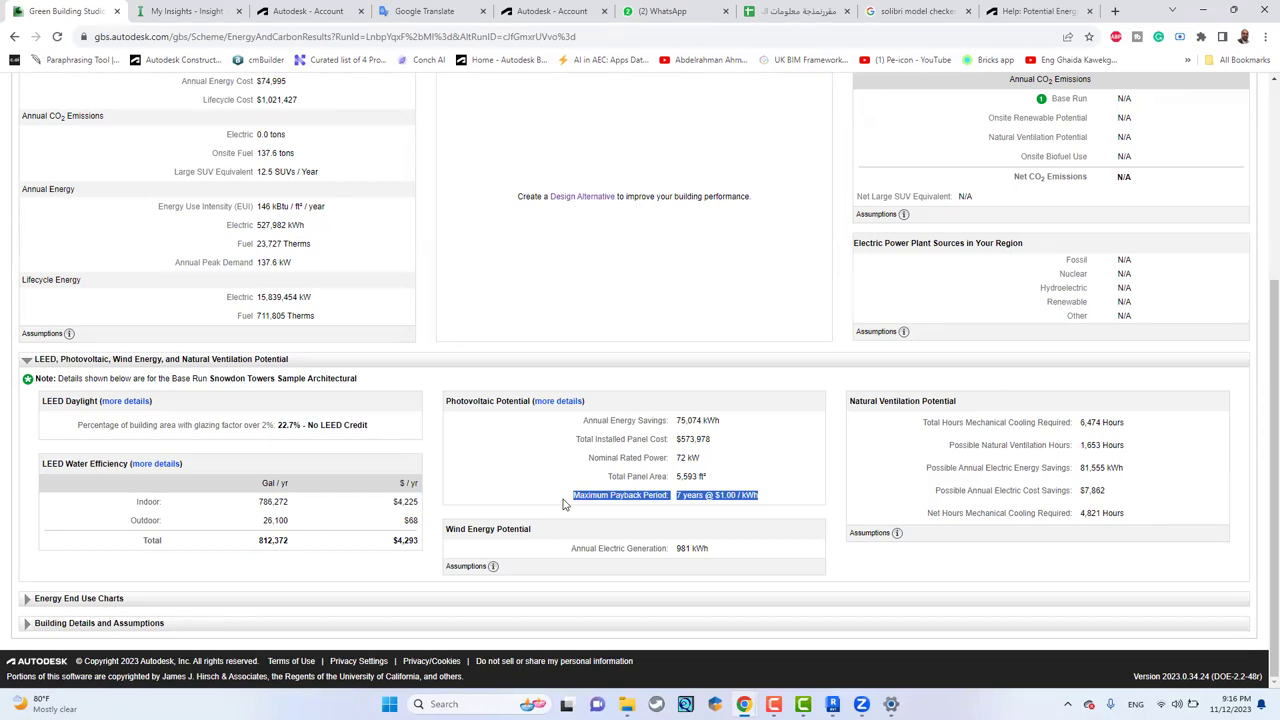
scroll(563, 504, up, 3)
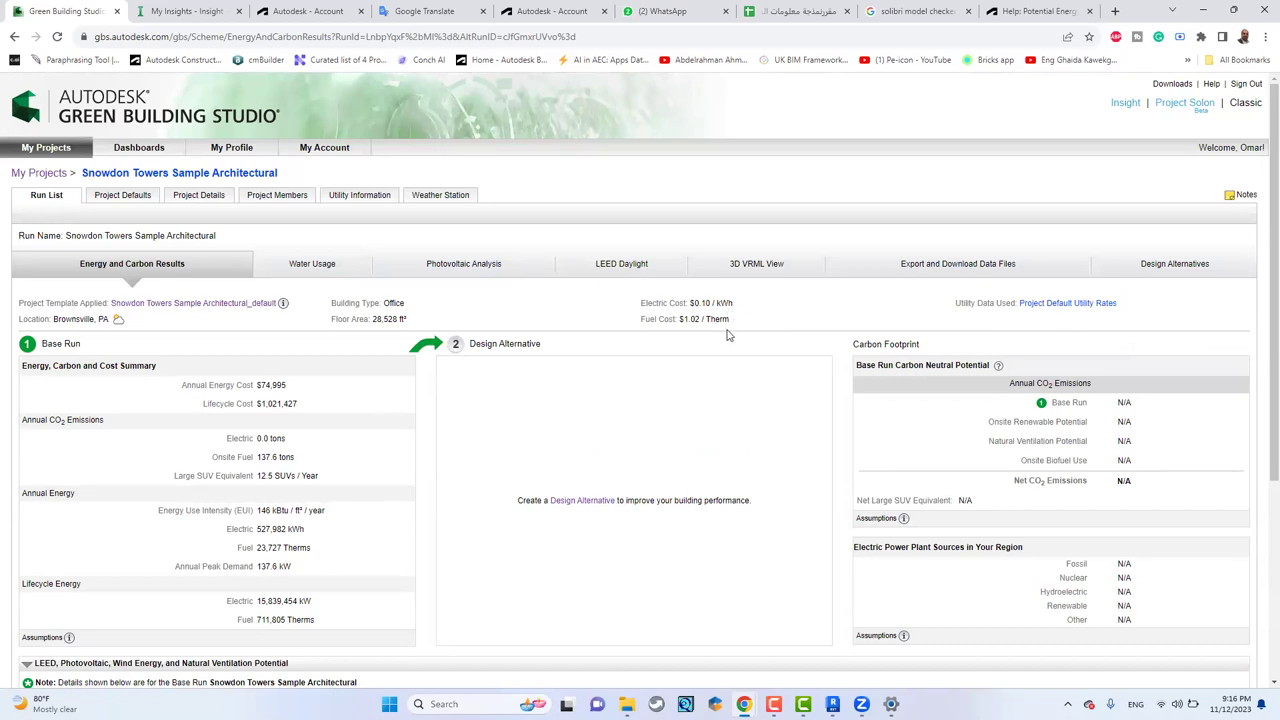
scroll(706, 330, down, 1)
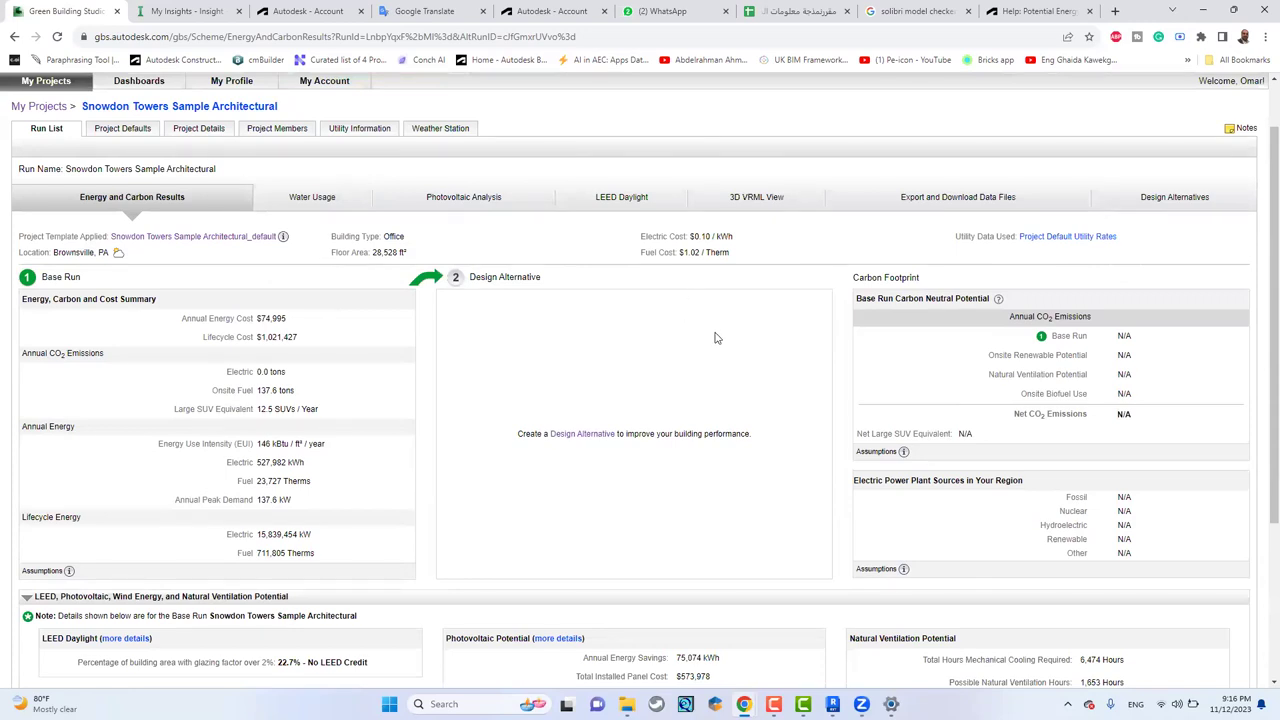
scroll(714, 338, down, 3)
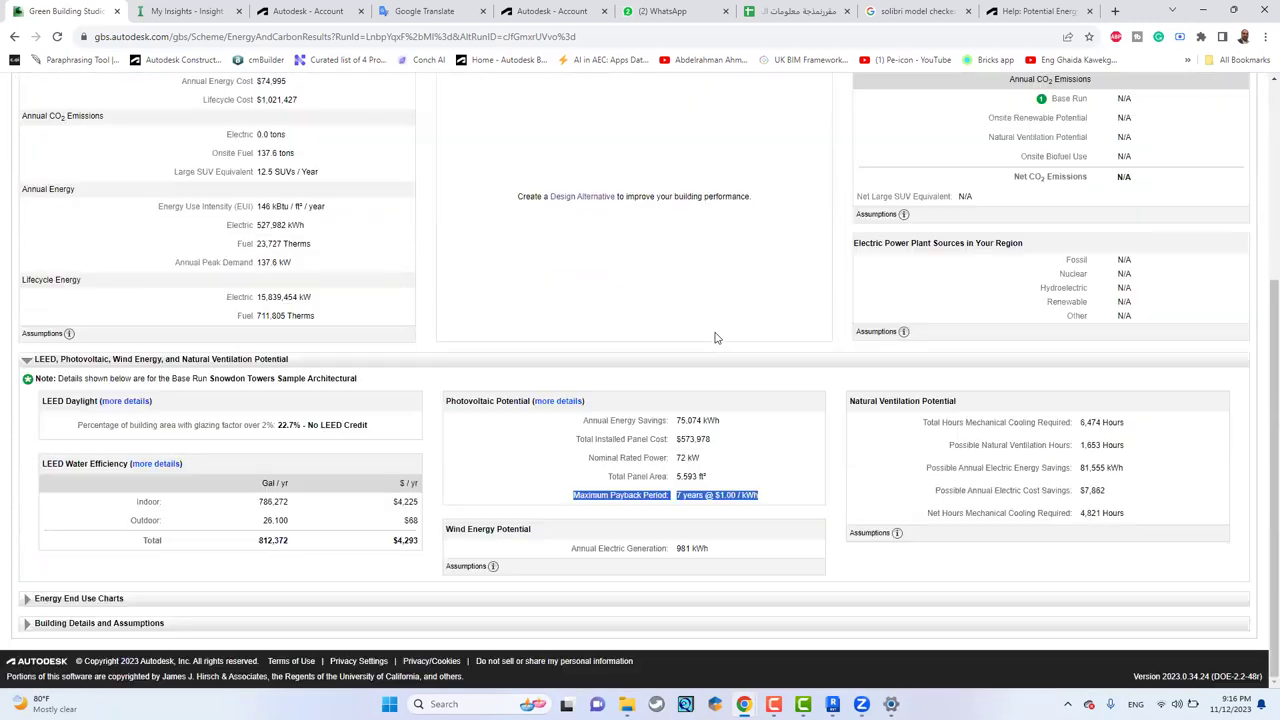
Expand the Energy End Use Charts section and show both the annual electric and annual fuel charts in detailed view.
click(72, 597)
scroll(538, 557, down, 3)
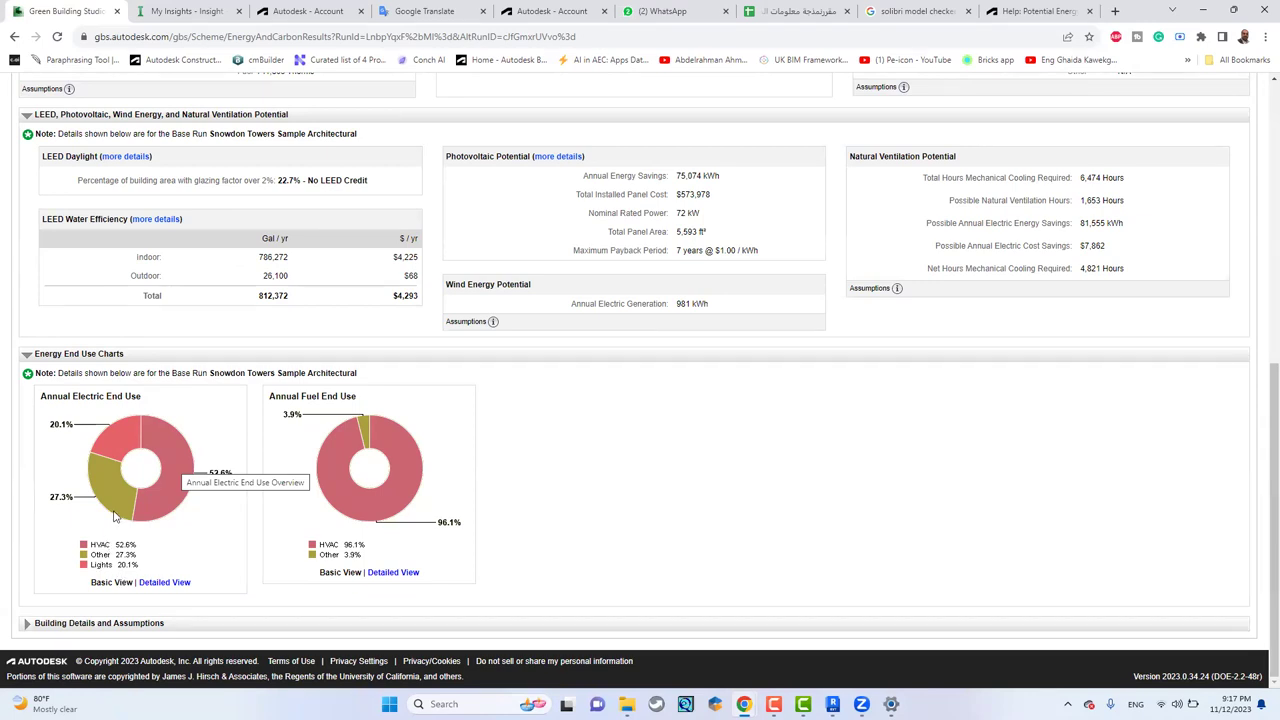
click(167, 583)
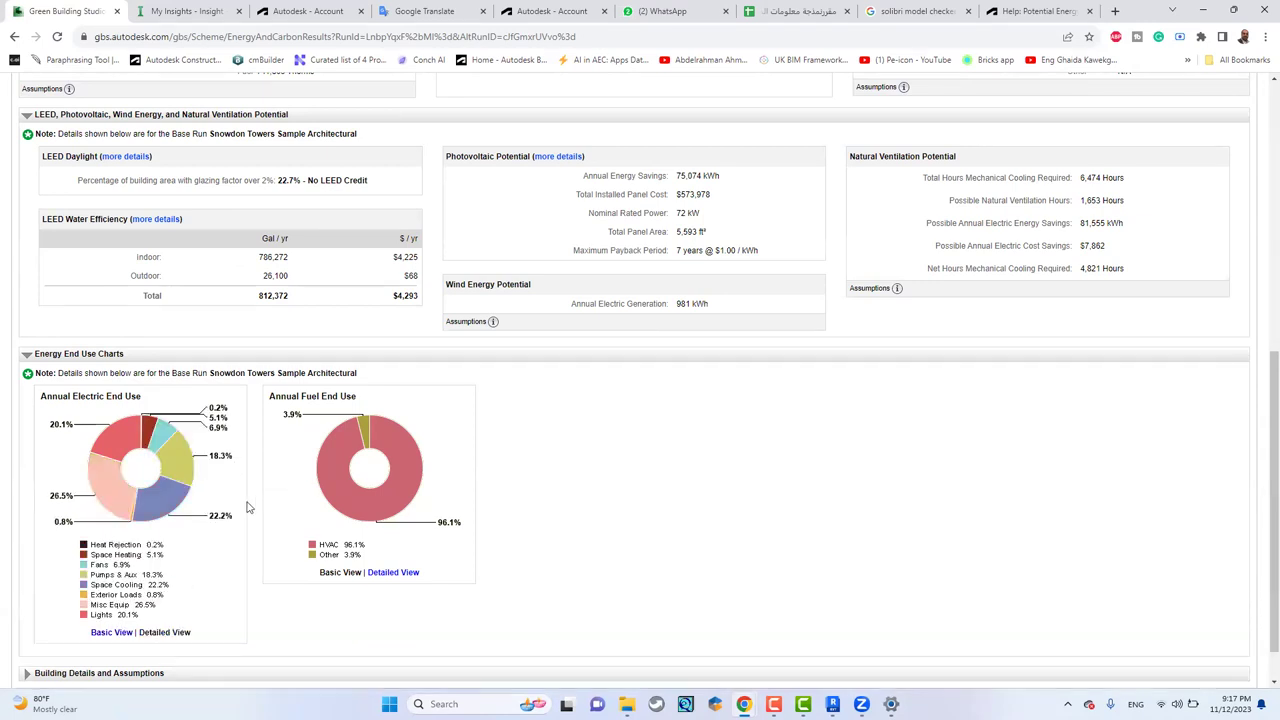
scroll(249, 508, down, 1)
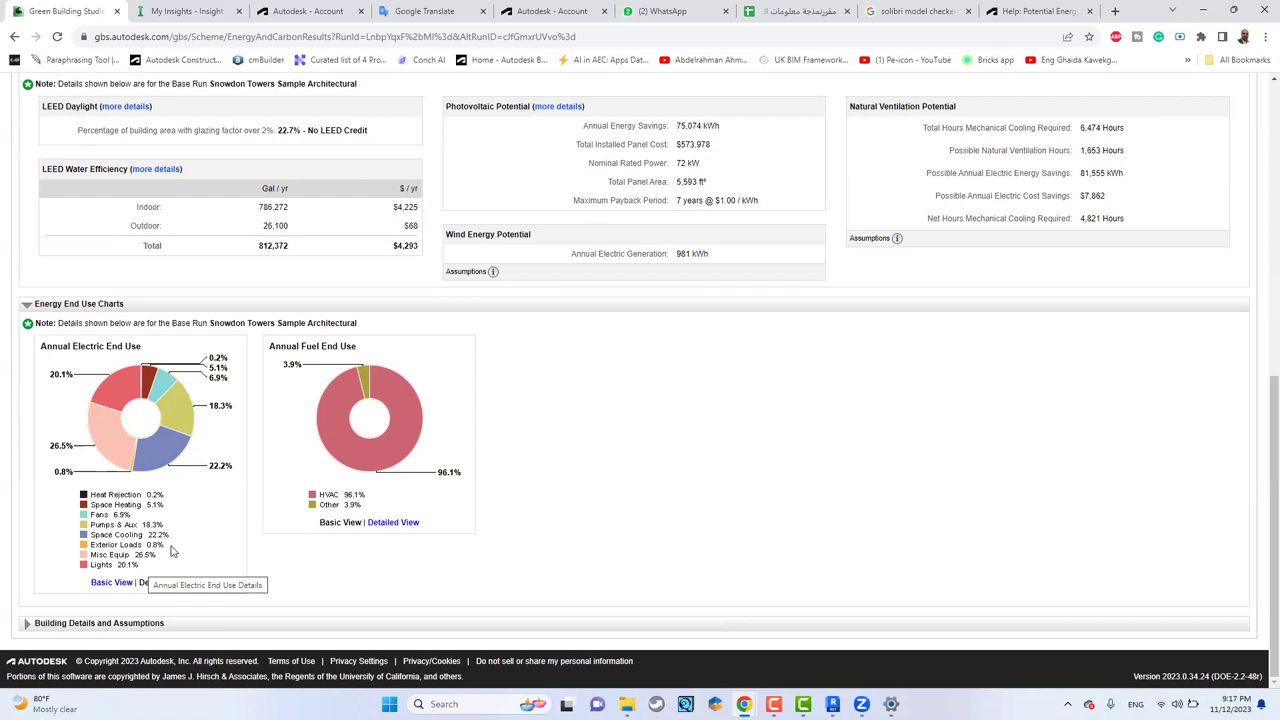
click(404, 523)
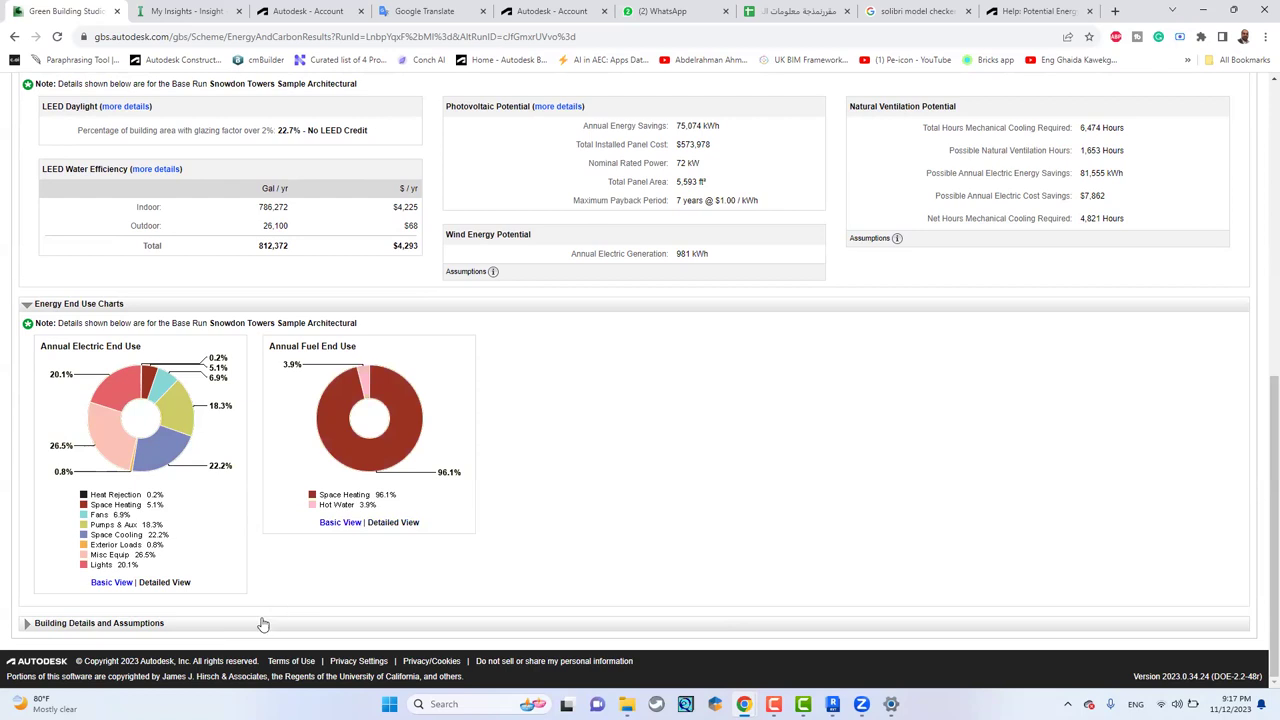
Expand the Building Details and Assumptions section and review the building quick stats and base run construction.
click(124, 624)
scroll(460, 511, down, 5)
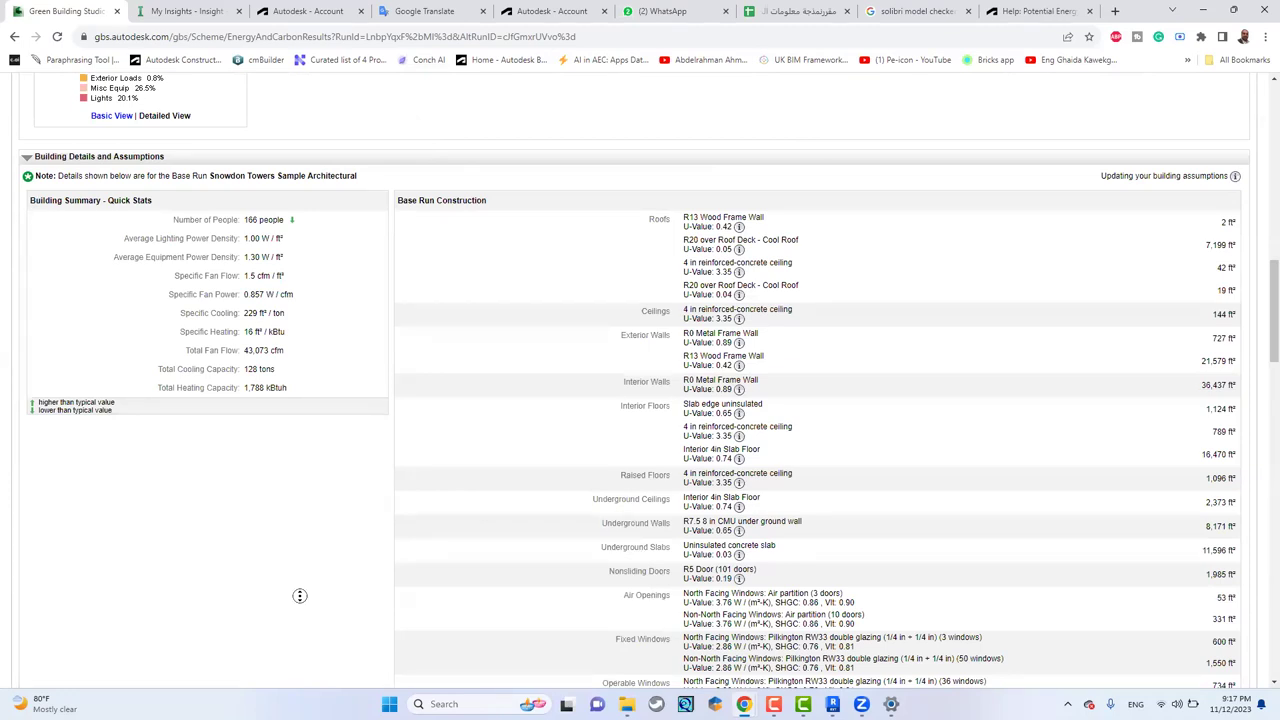
scroll(412, 414, up, 1)
scroll(412, 414, up, 10)
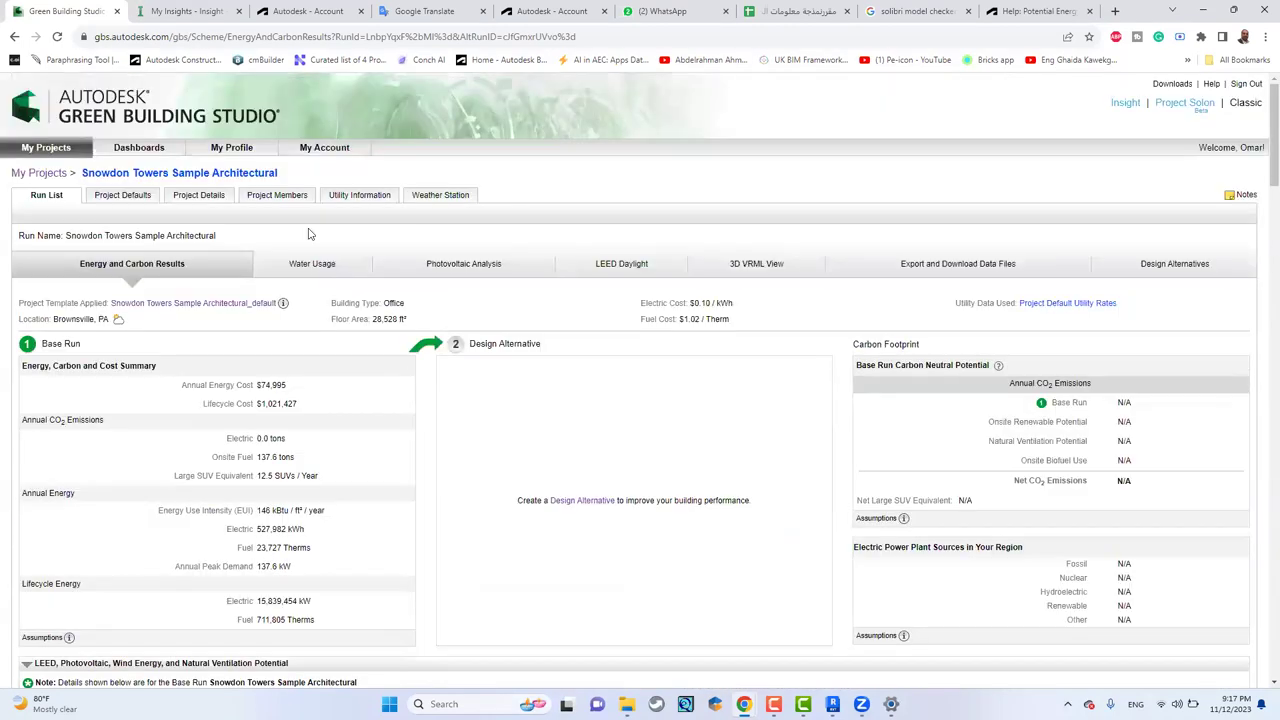
Open the run's Water Usage page and set the total showers to 5 and clothes washers to 3.
click(358, 263)
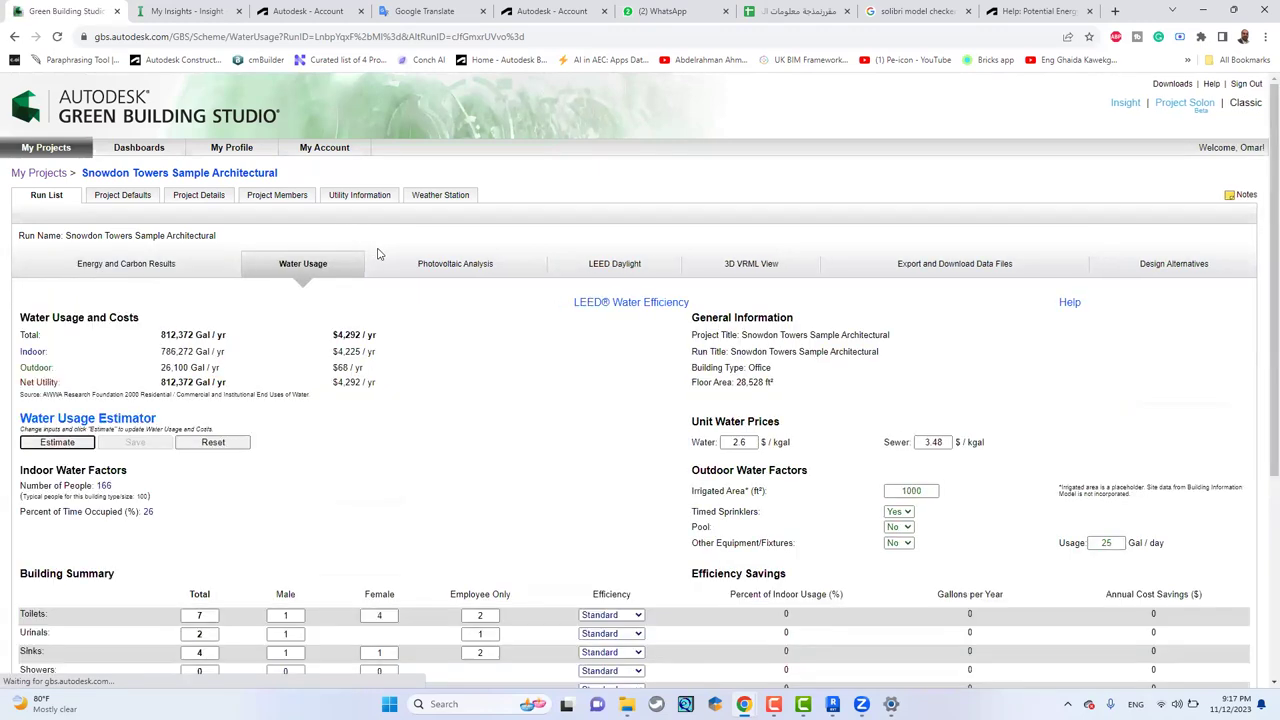
scroll(378, 375, down, 2)
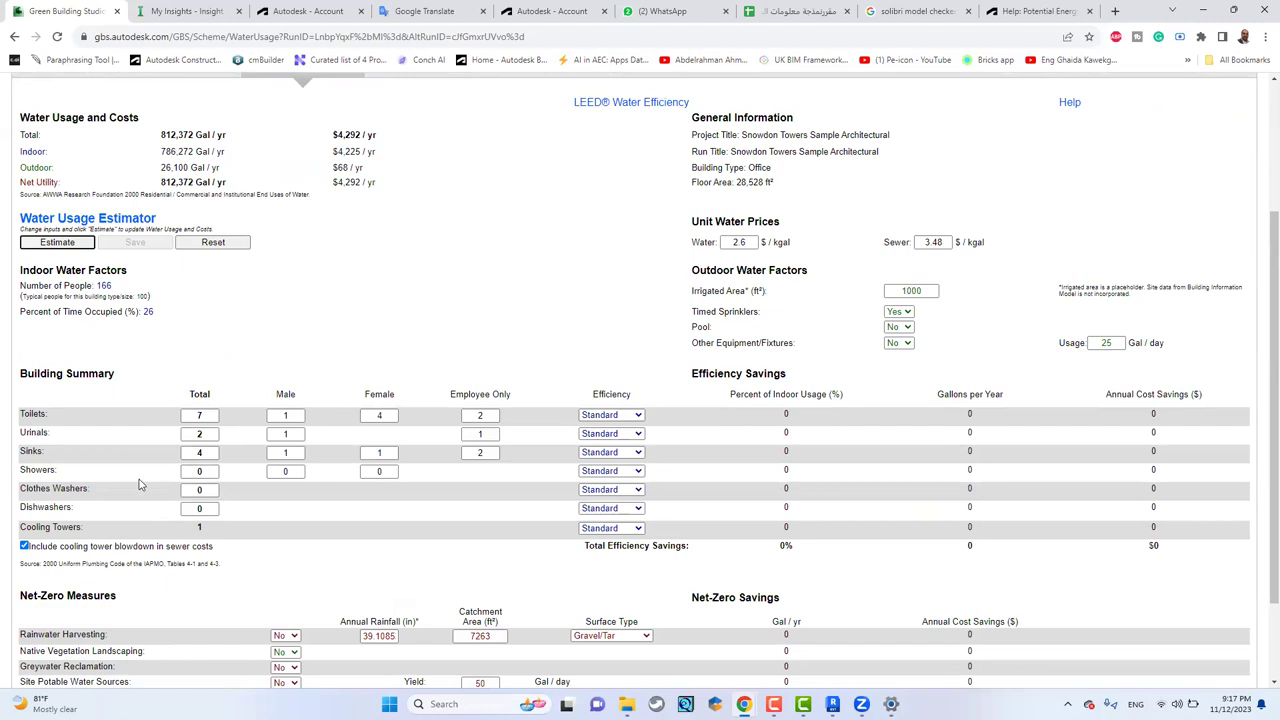
click(201, 471)
drag(213, 468, 176, 470)
text(5)
click(200, 490)
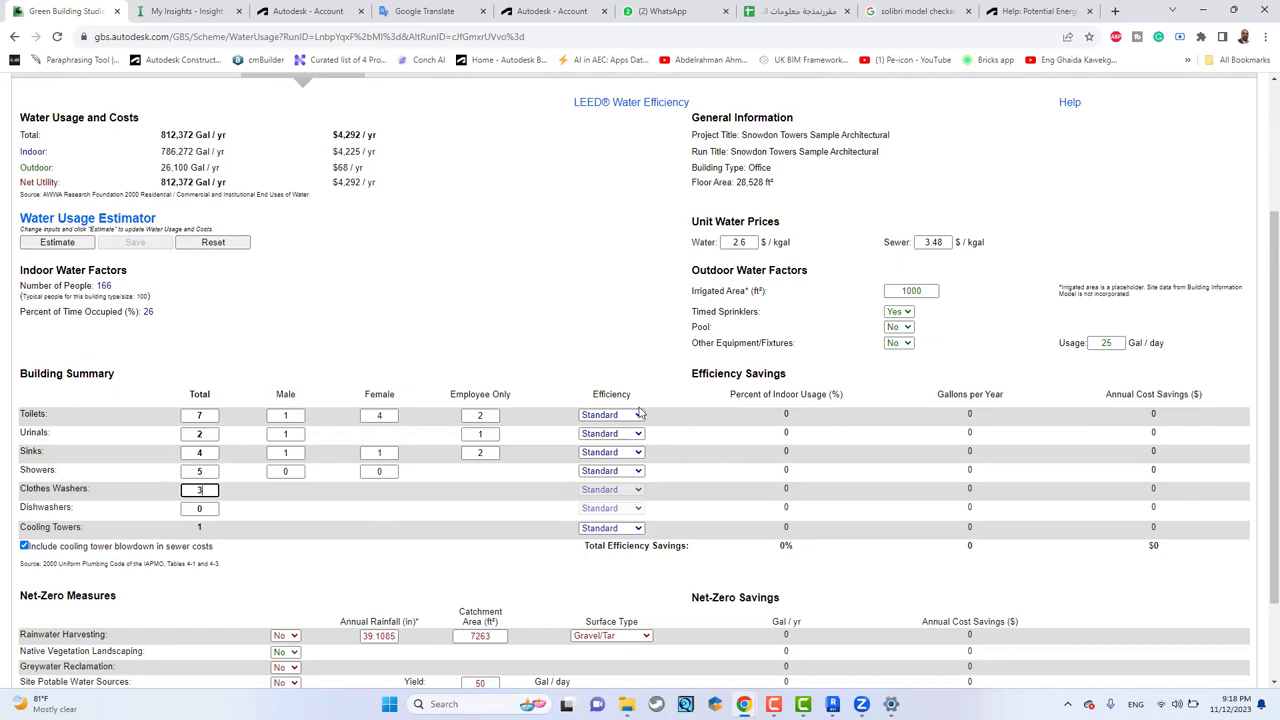
Set the toilets' efficiency to Low-Flow and the urinals' to Waterless, and re-estimate the water usage.
click(635, 415)
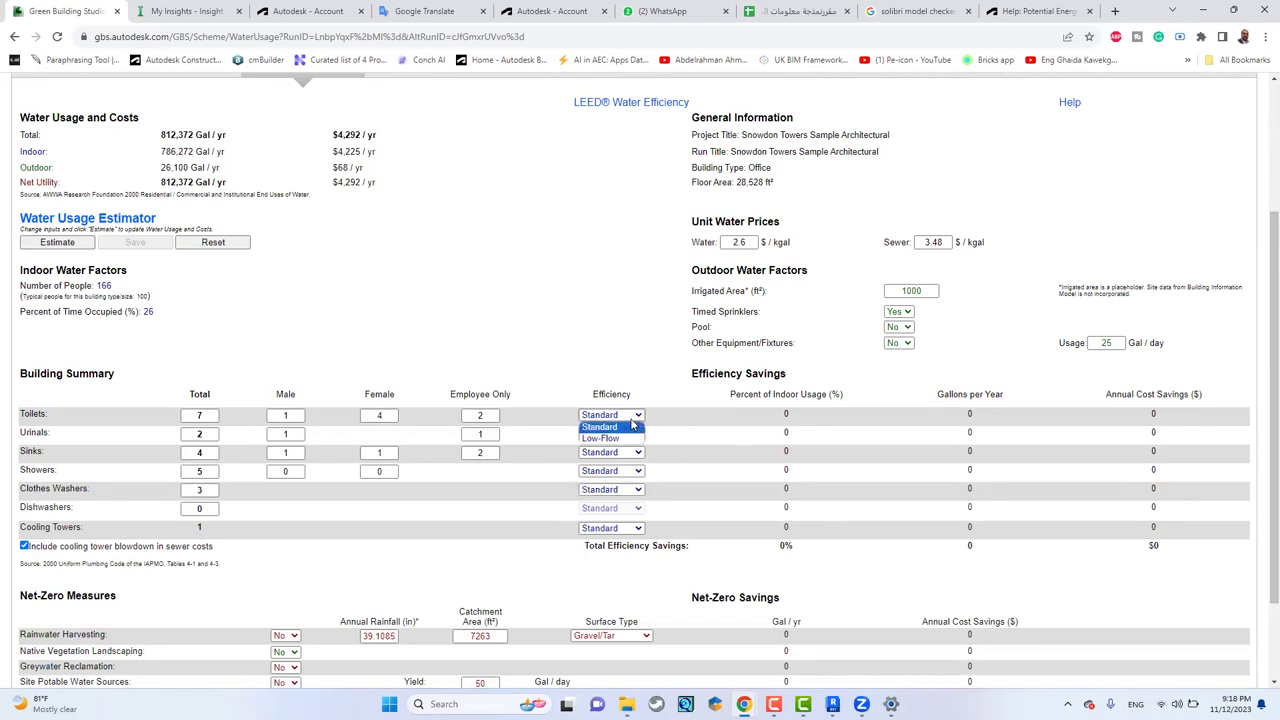
click(628, 438)
click(628, 435)
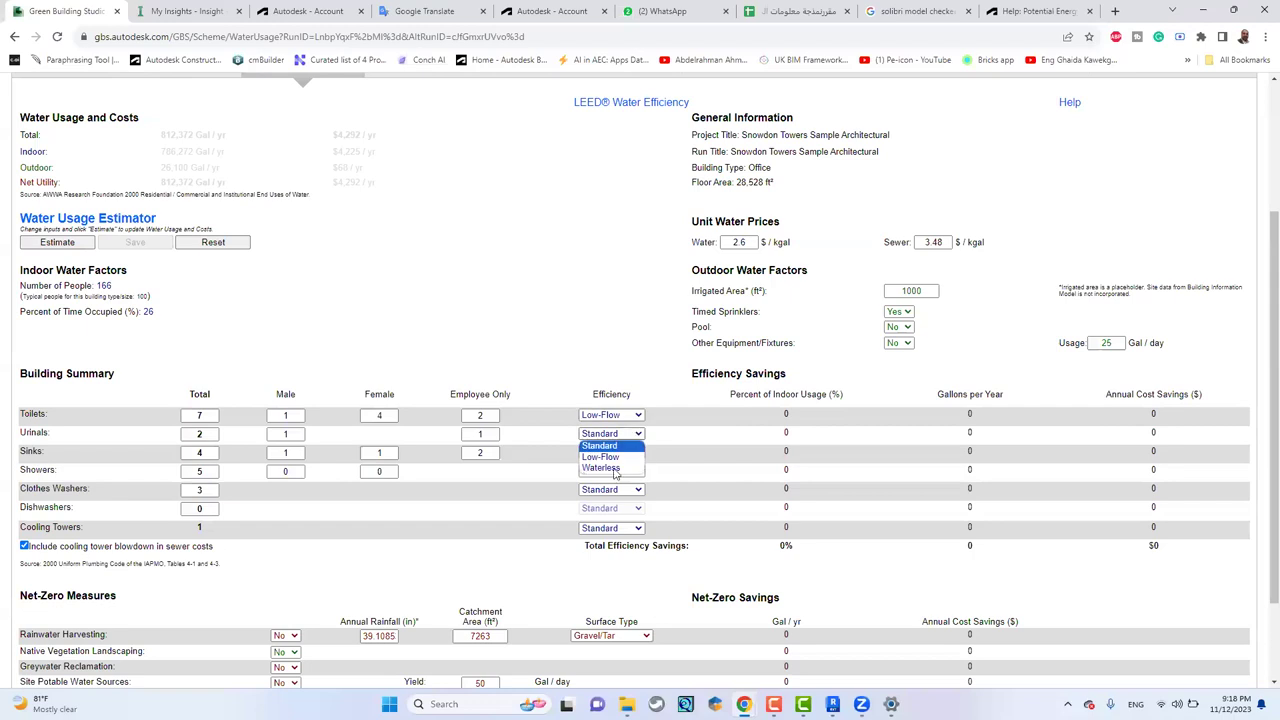
click(616, 469)
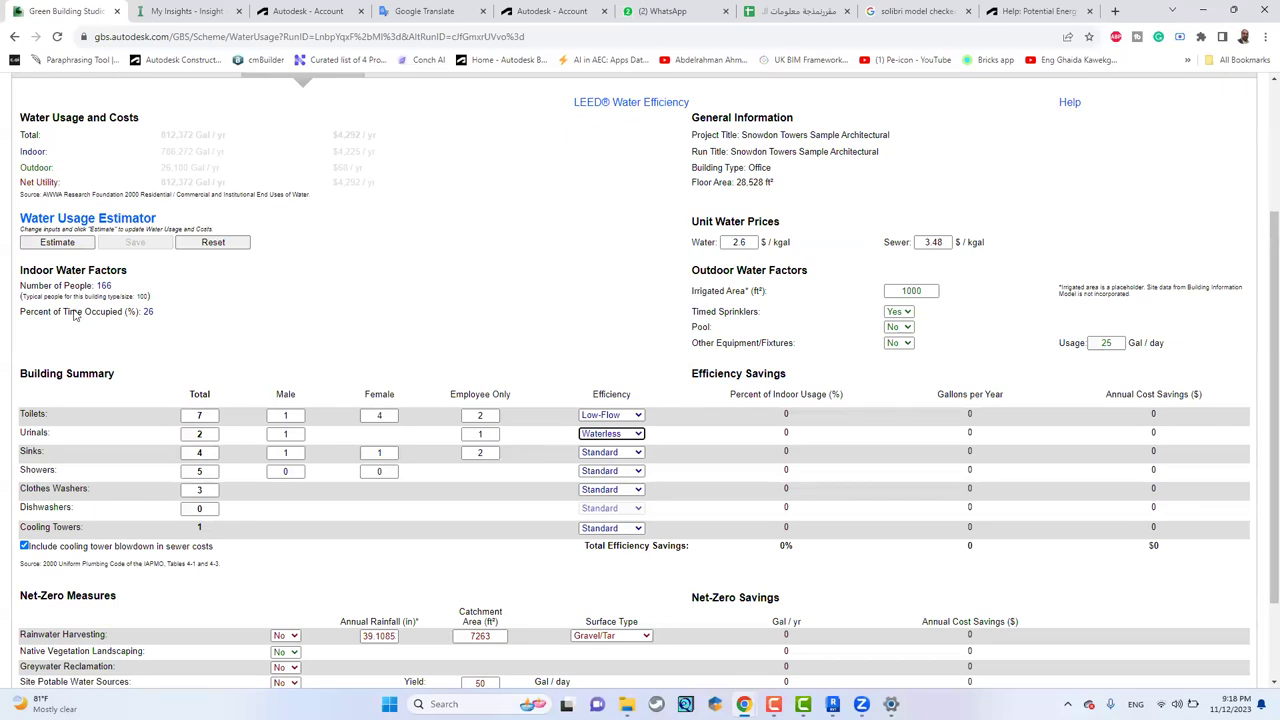
scroll(123, 331, up, 1)
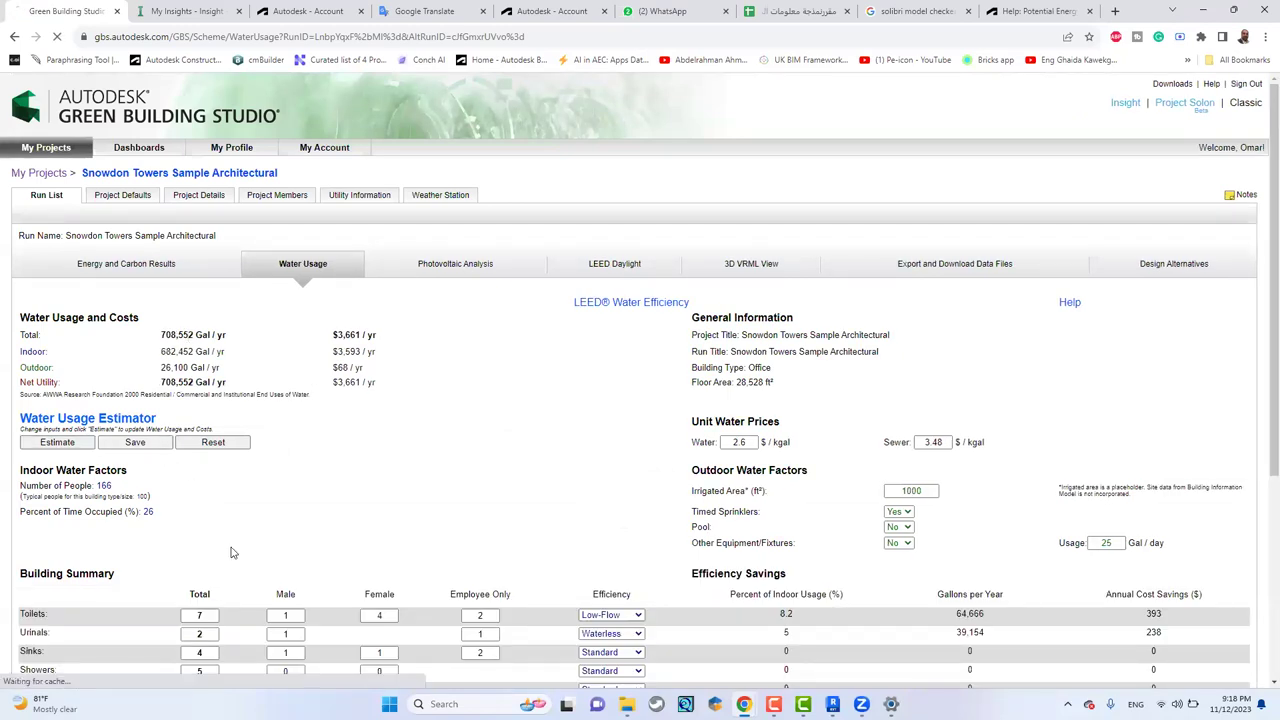
Set the unit prices to 1 $/kgal for water and .25 $/kgal for sewer, and re-estimate and save the water costs.
double_click(759, 448)
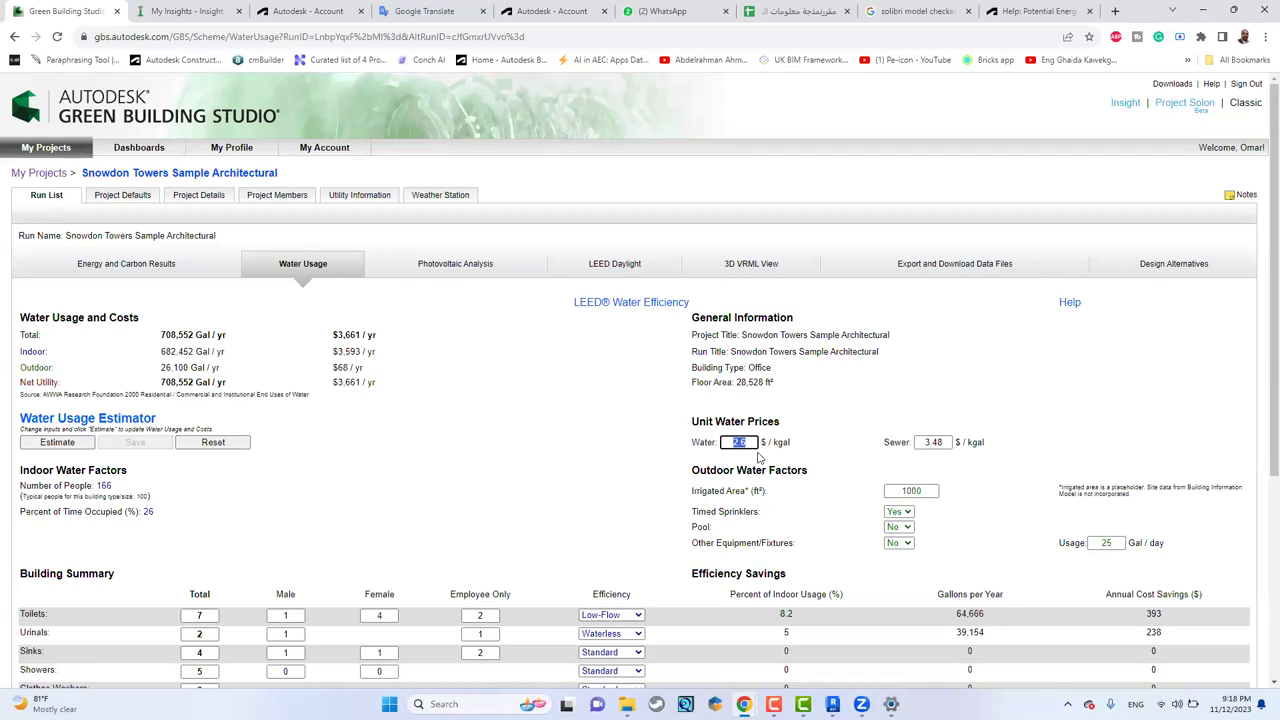
text(1)
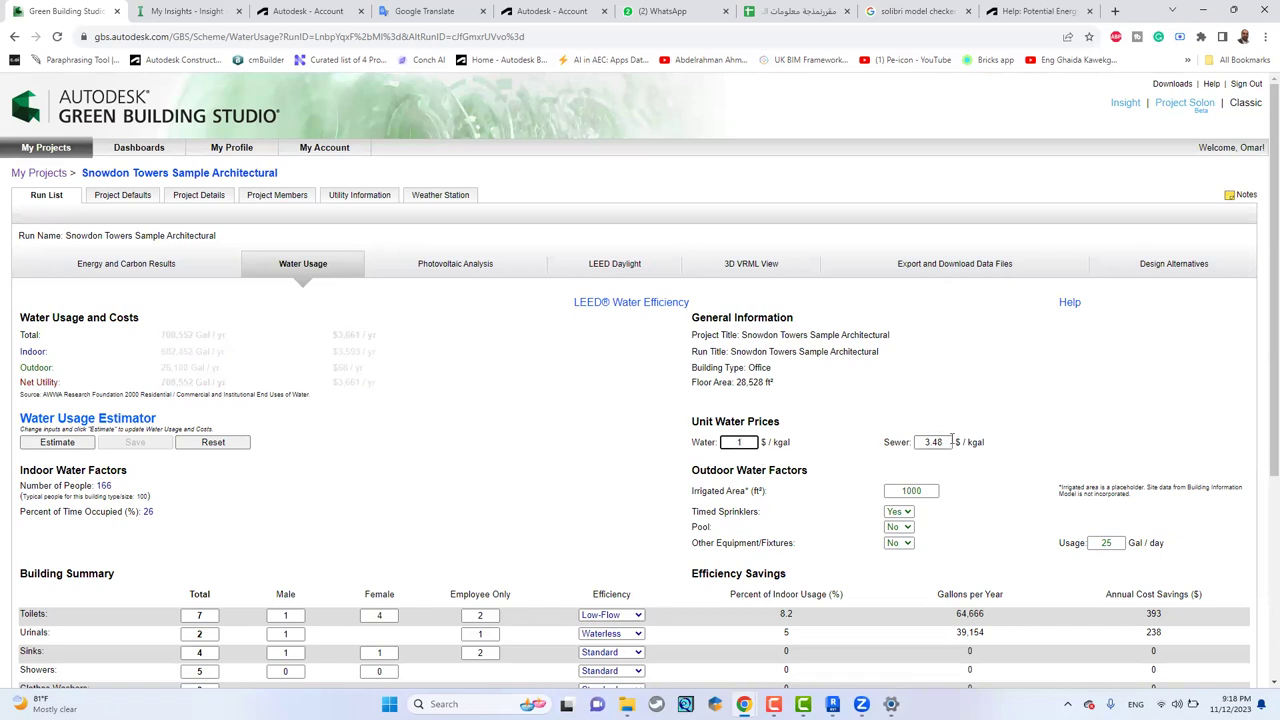
double_click(920, 443)
text(0)
triple_click(982, 467)
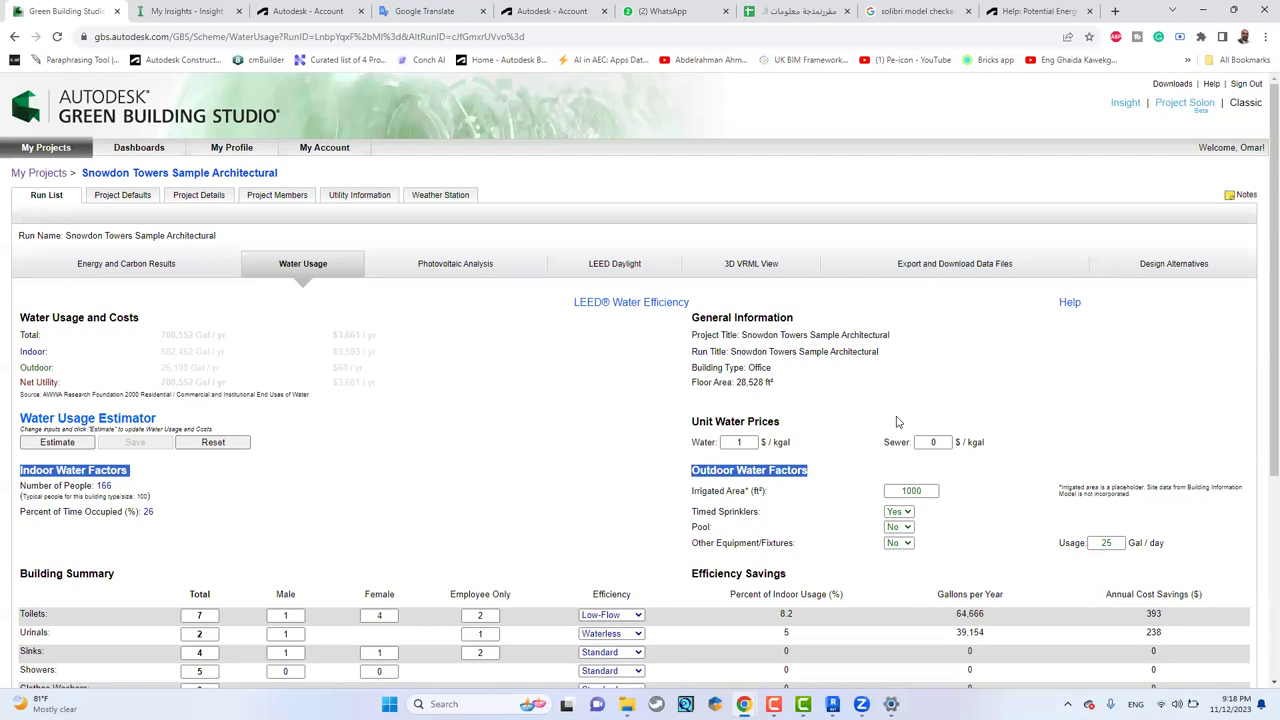
double_click(933, 442)
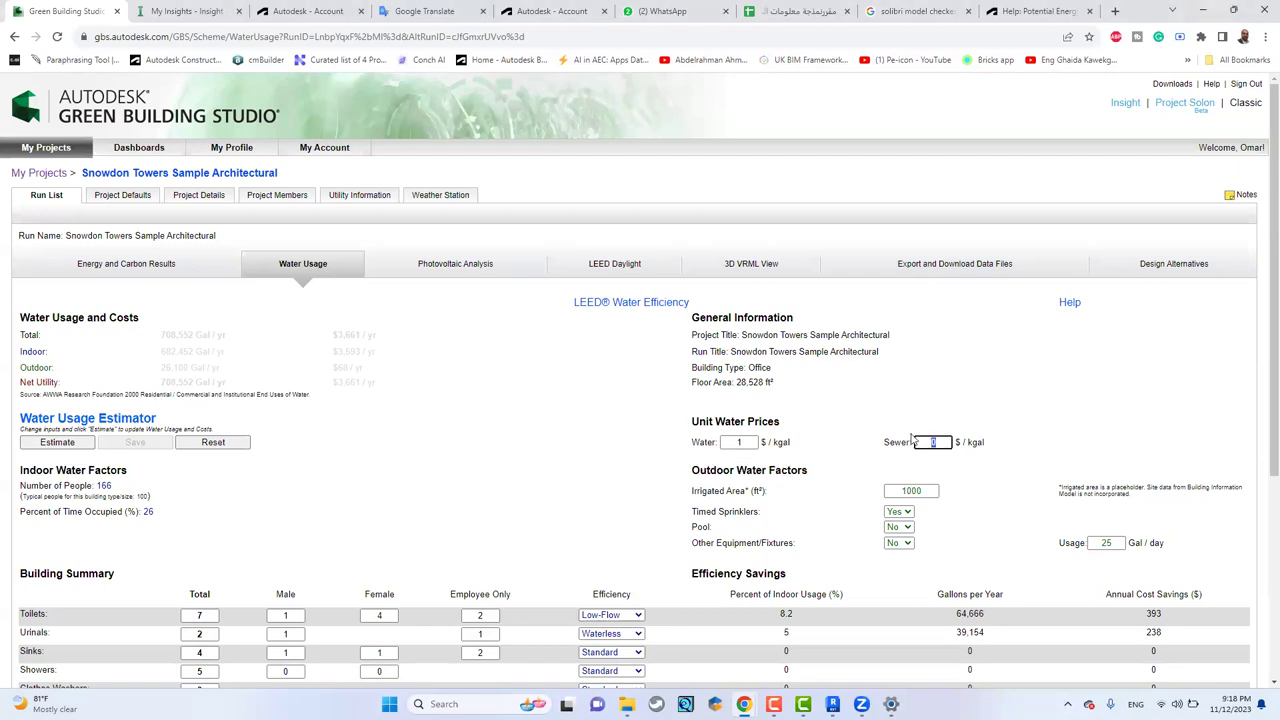
text(25)
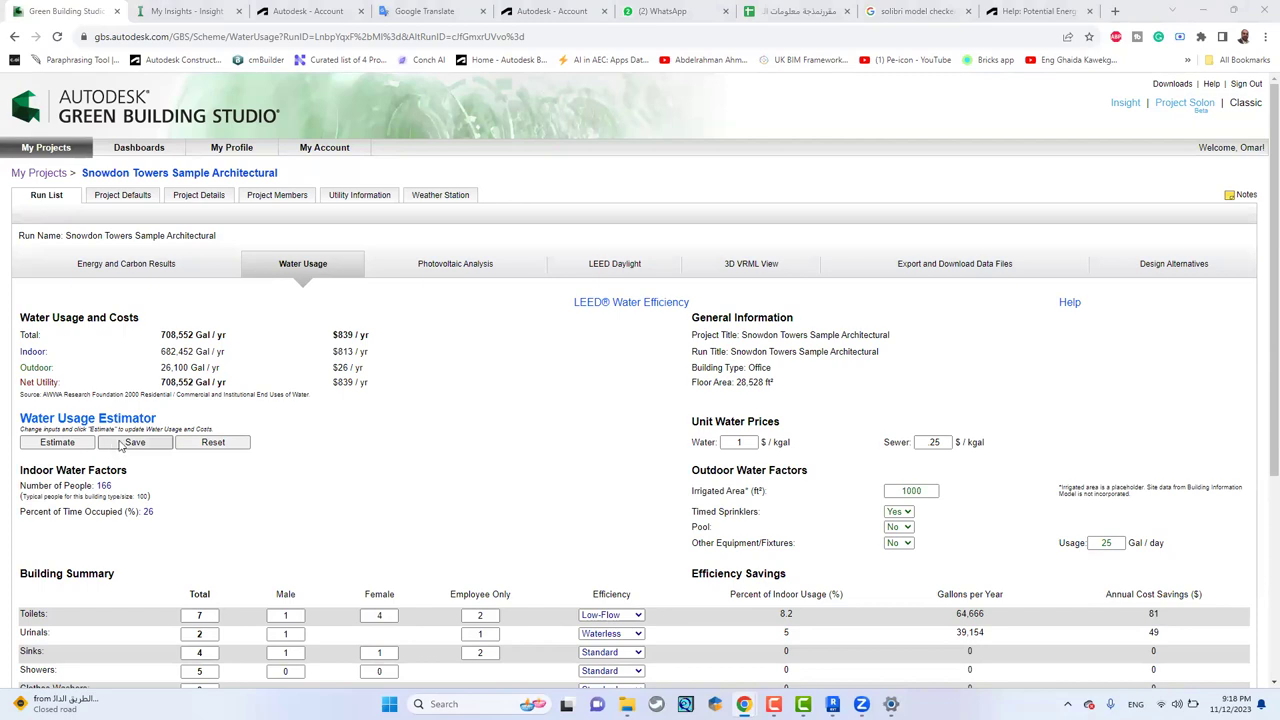
click(57, 442)
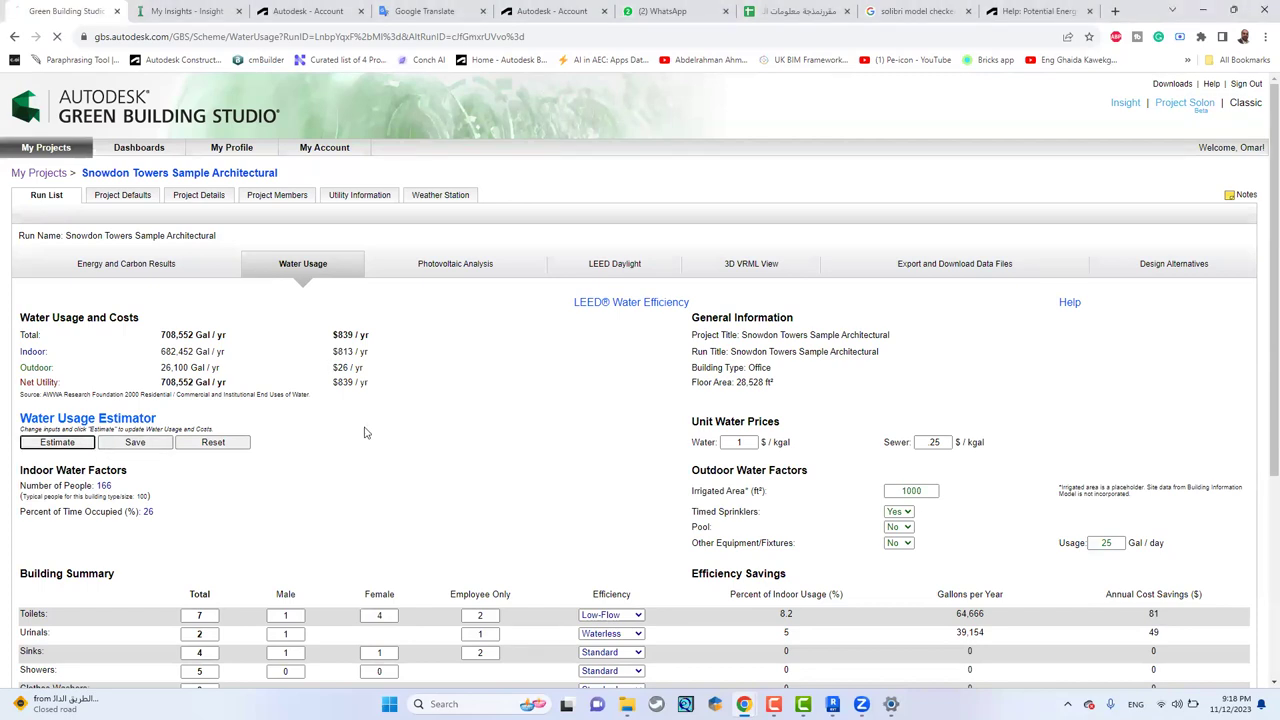
click(108, 446)
Set the irrigated area to 500 ft², include a pool in the outdoor water factors, and re-estimate the water usage.
scroll(435, 430, down, 1)
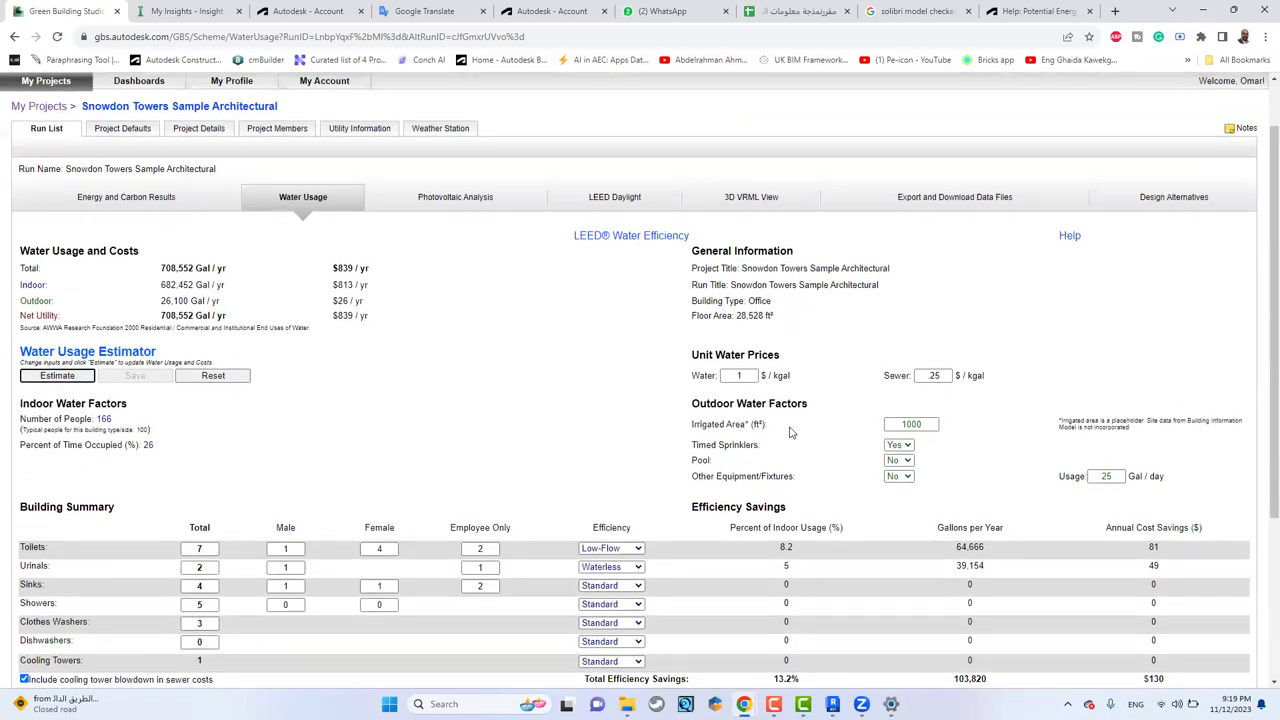
double_click(908, 424)
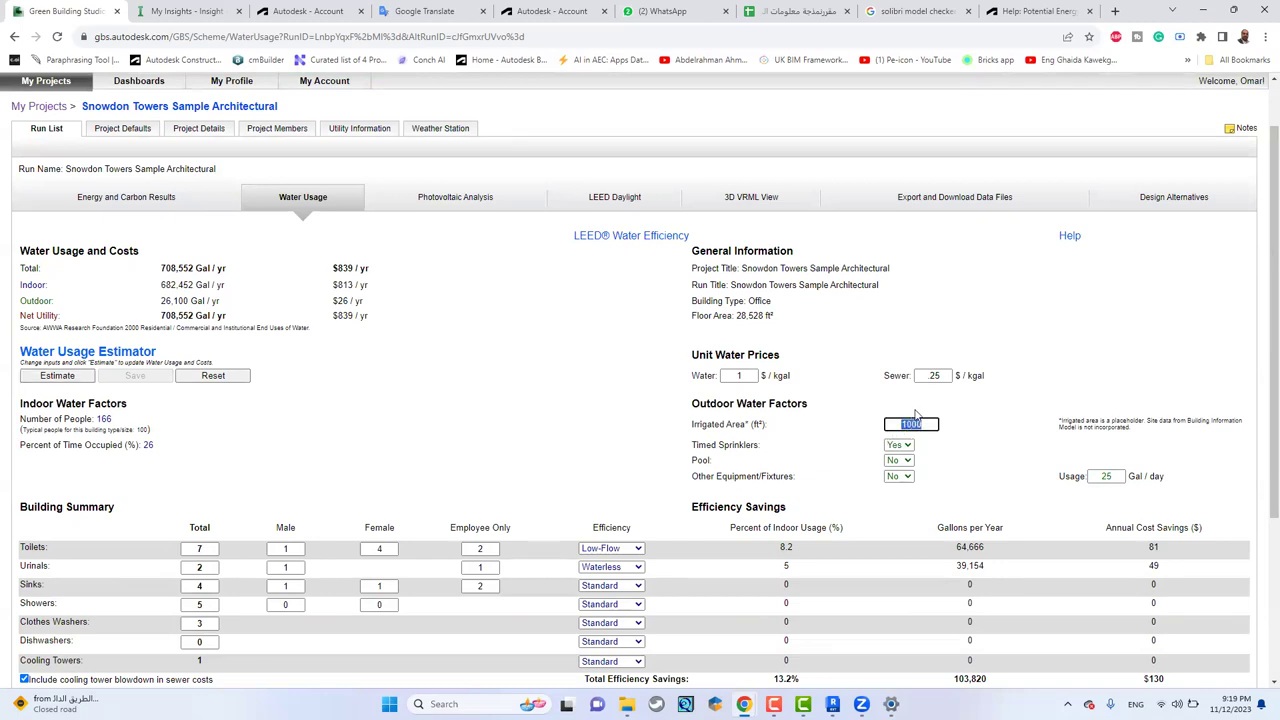
text(500)
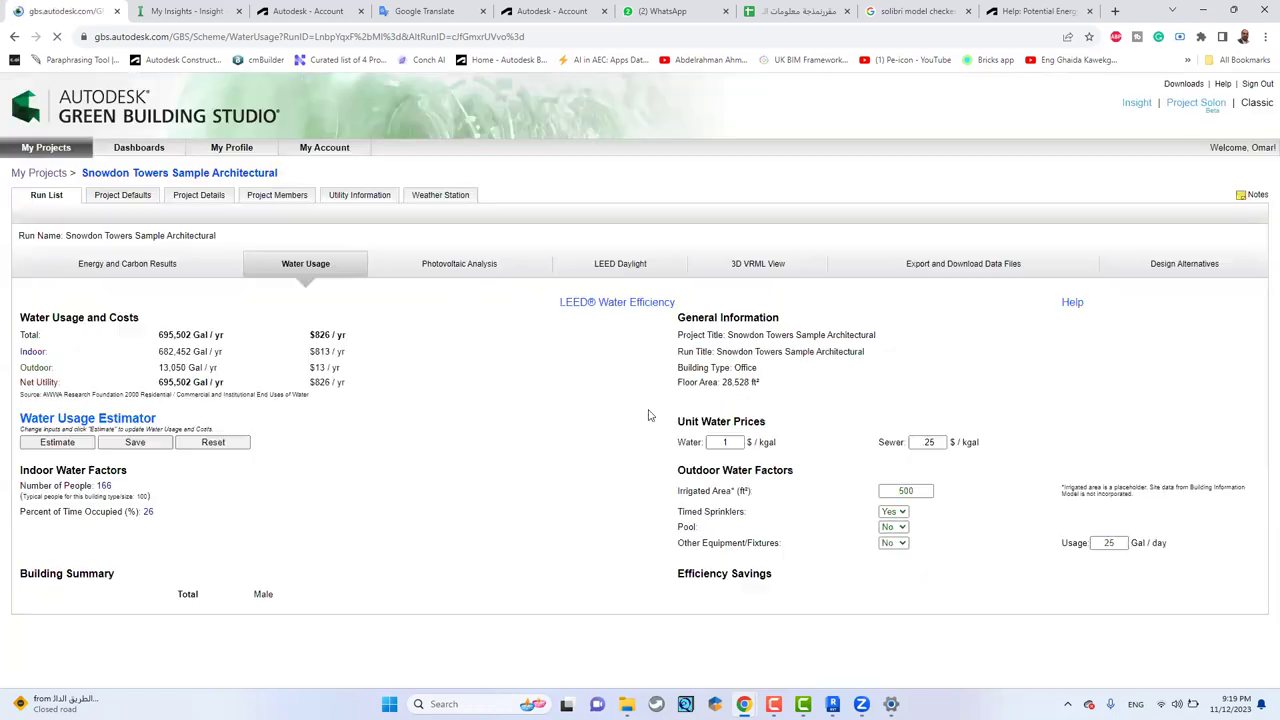
click(908, 513)
click(910, 521)
click(906, 532)
click(906, 542)
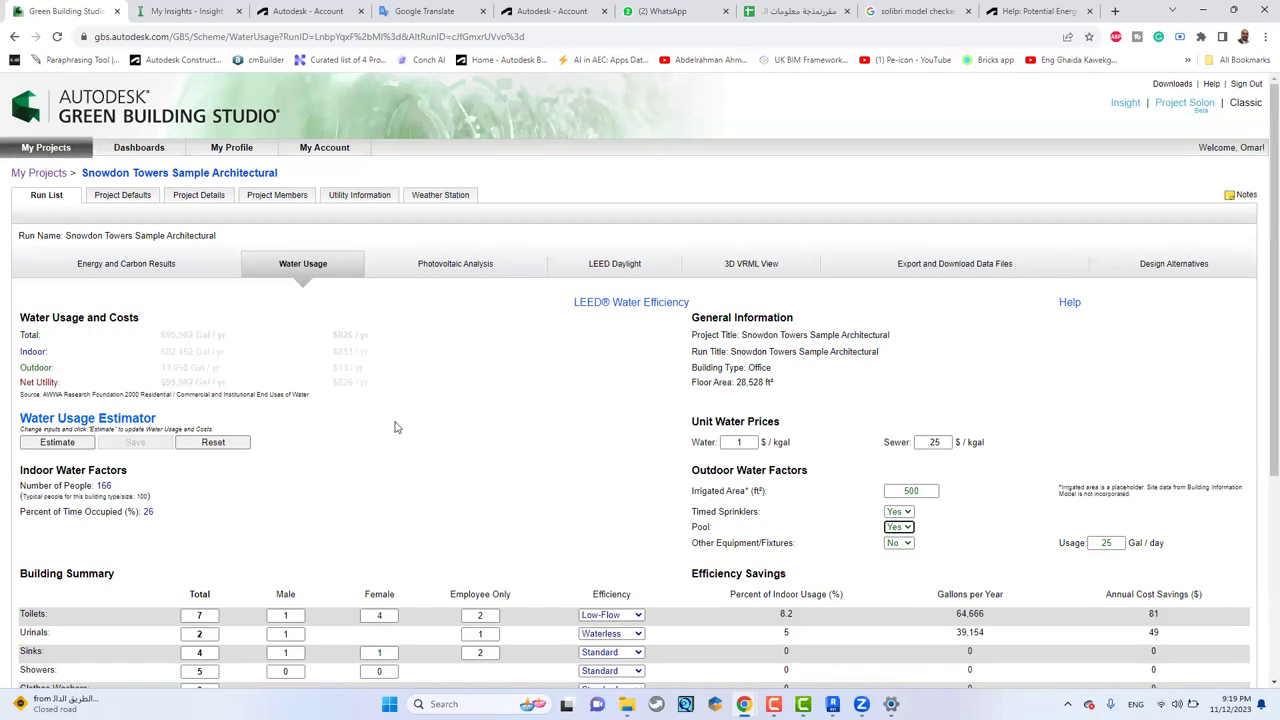
click(86, 441)
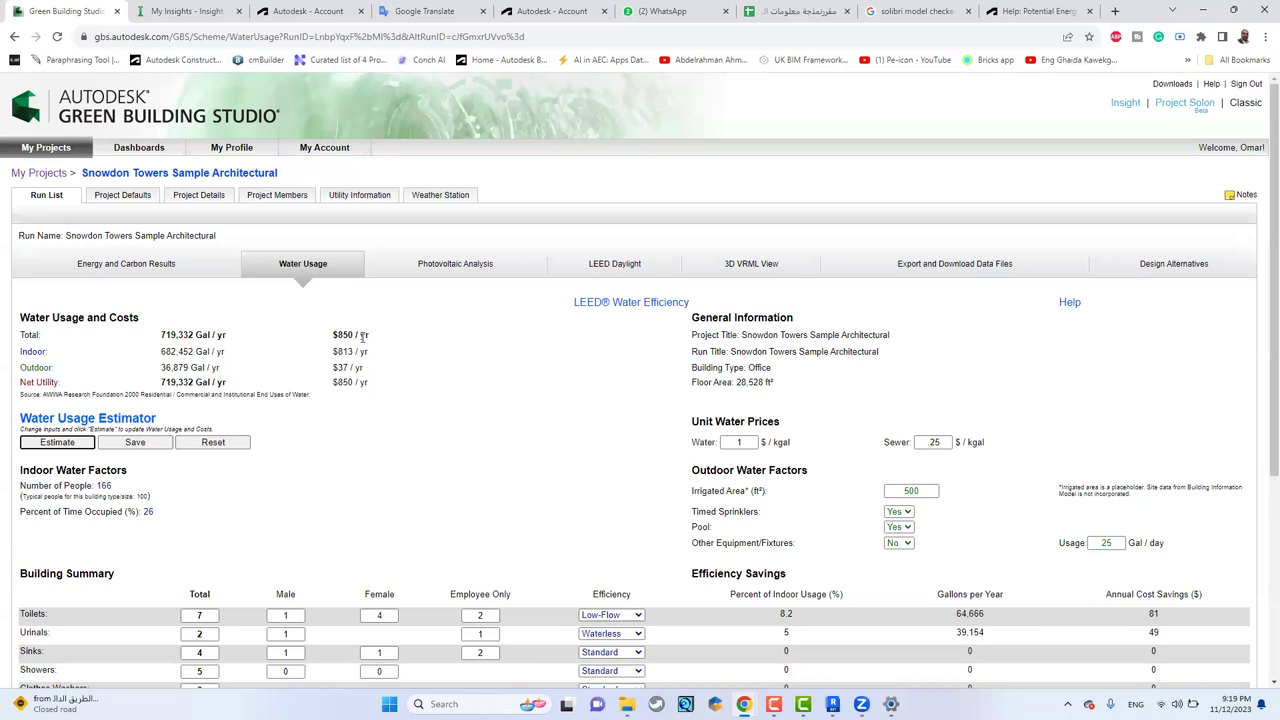
scroll(437, 417, down, 4)
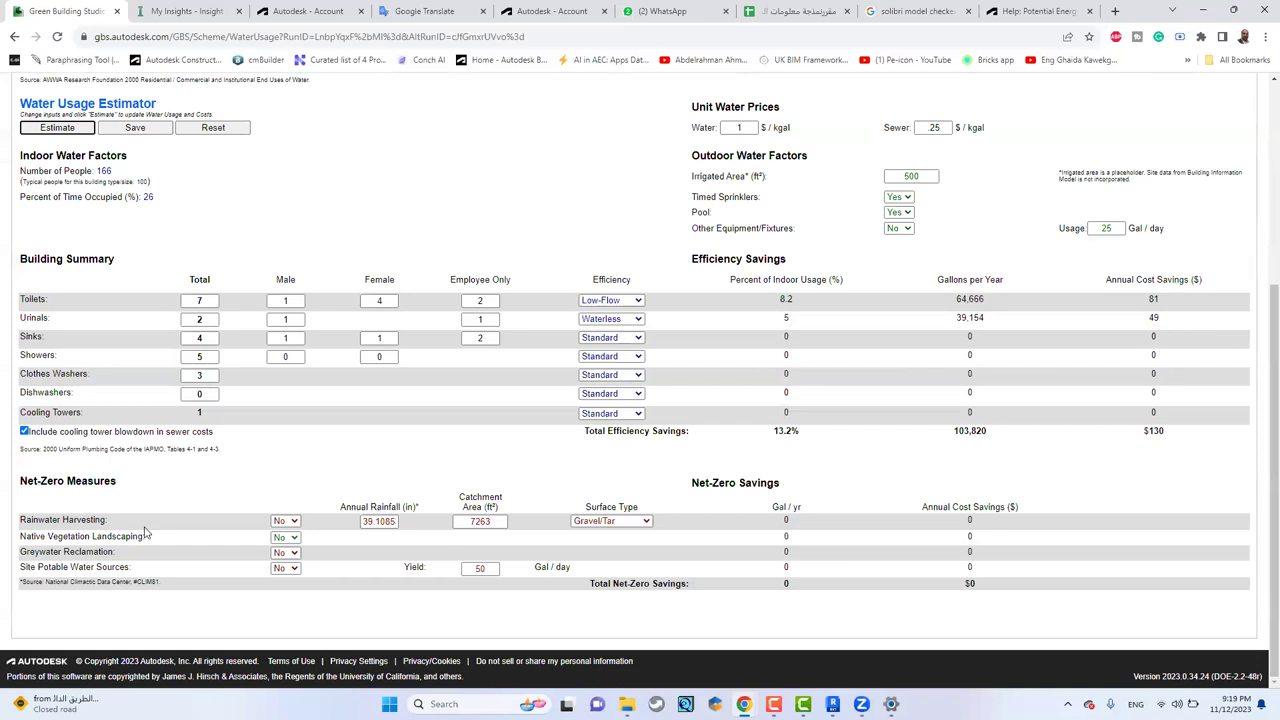
scroll(170, 545, up, 4)
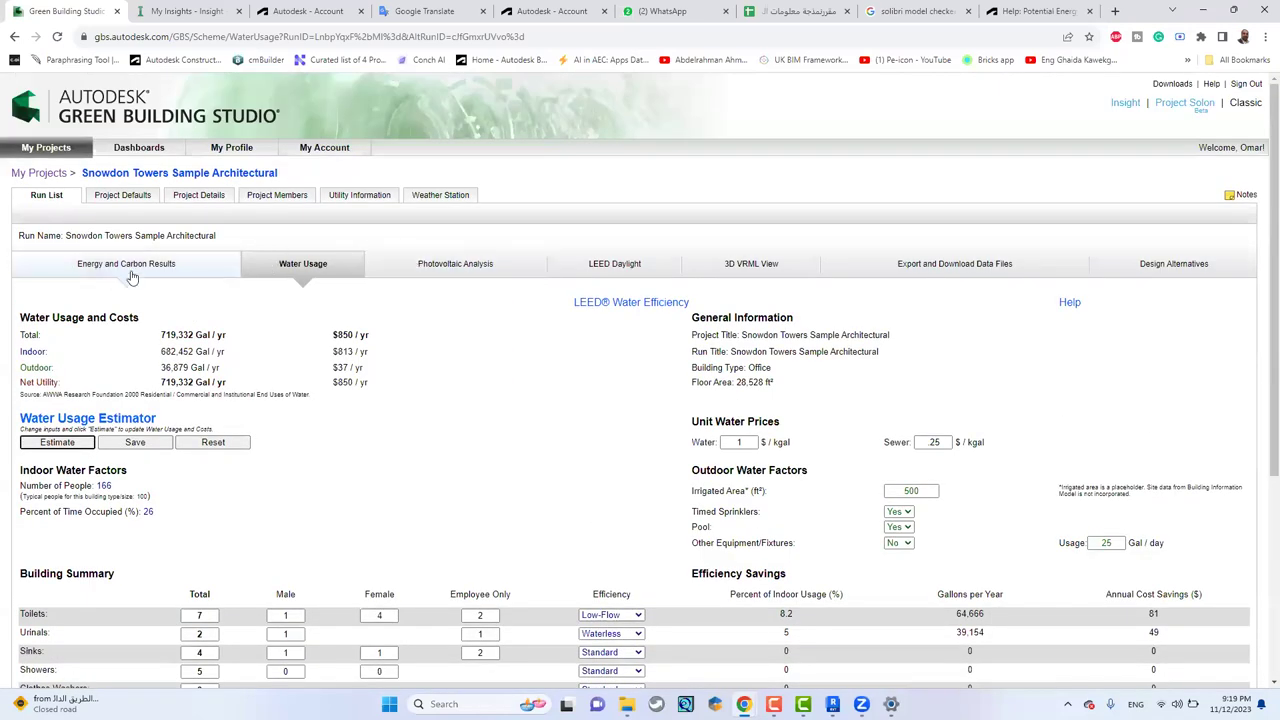
Open the run's Photovoltaic Analysis page and recalculate the payback with an installed panel cost of $12 per watt.
click(489, 265)
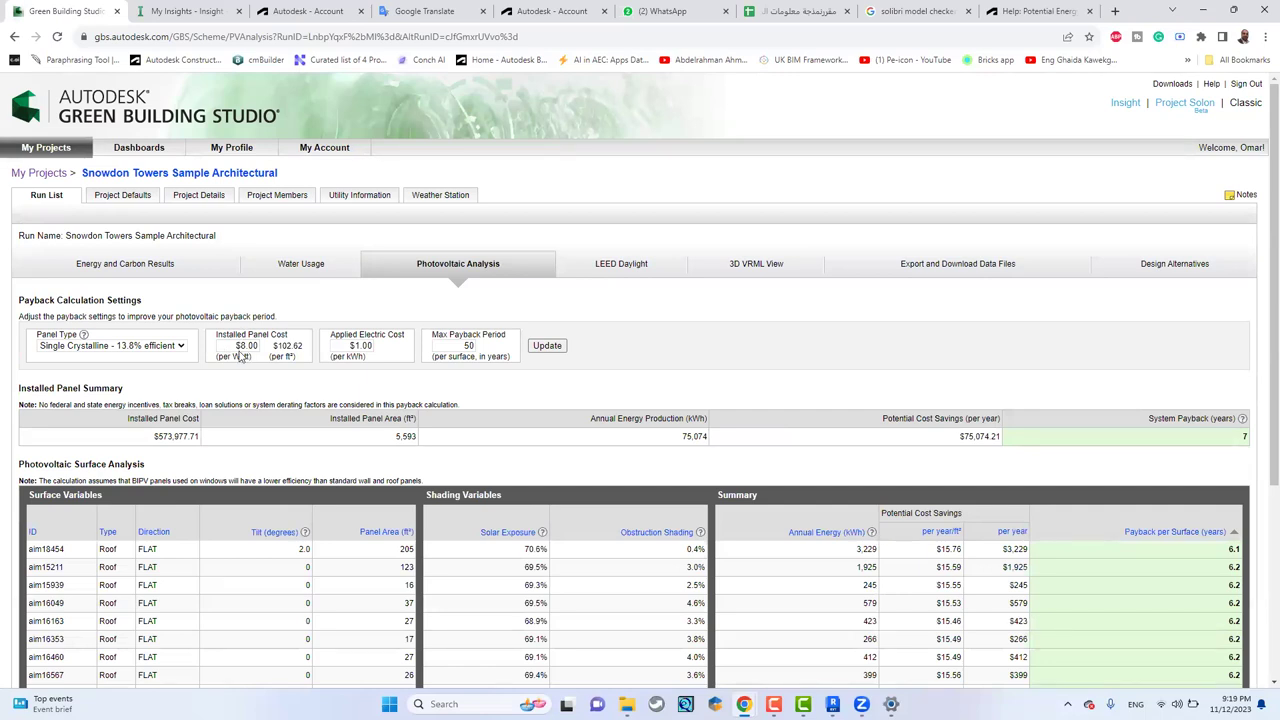
double_click(240, 342)
text($12)
key(Return)
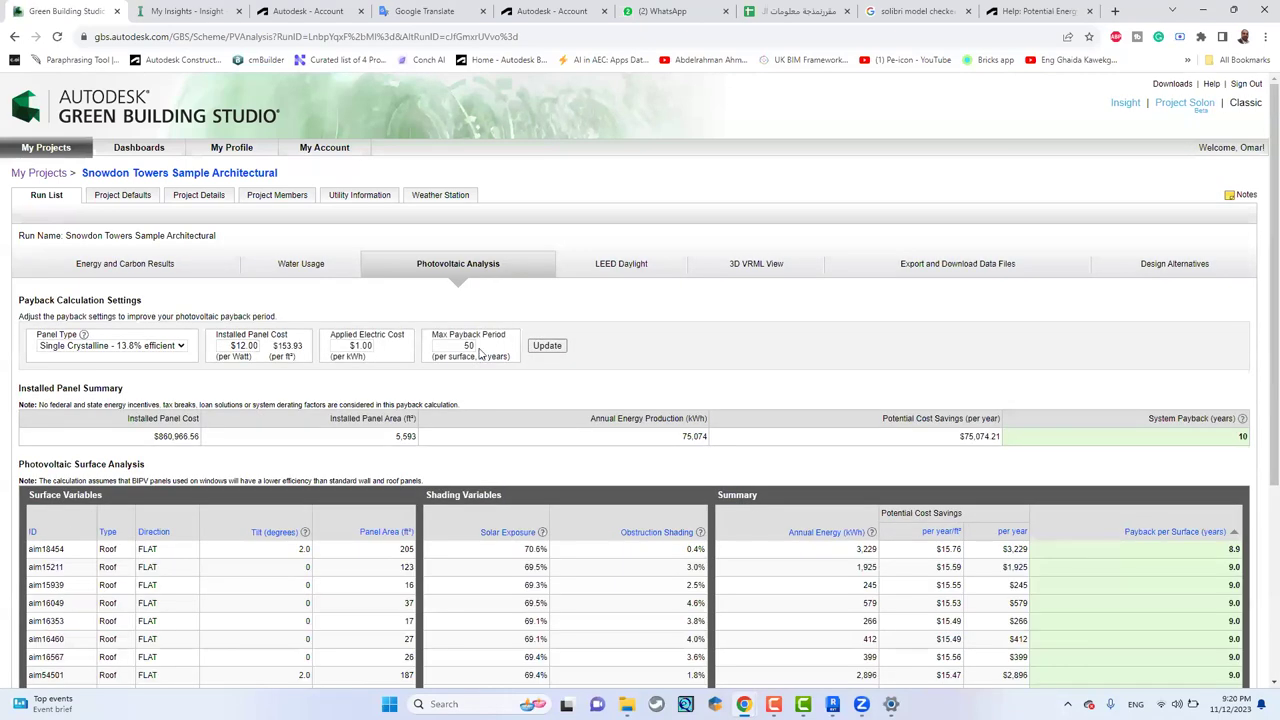
Set the installed panel cost to $5 per watt, update the payback calculation and review the panel summary and surface analysis.
double_click(460, 346)
click(546, 347)
click(254, 345)
drag(258, 345, 231, 346)
text(5)
click(546, 346)
click(559, 350)
scroll(400, 400, down, 1)
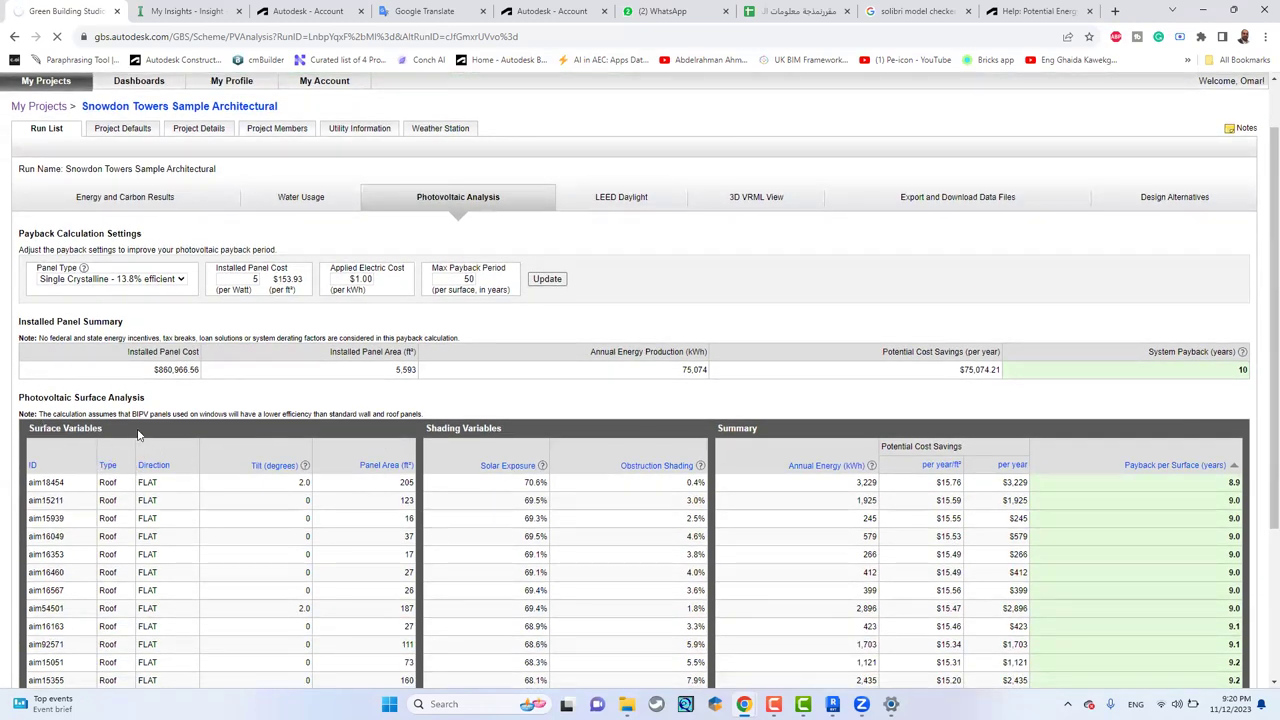
scroll(196, 551, down, 3)
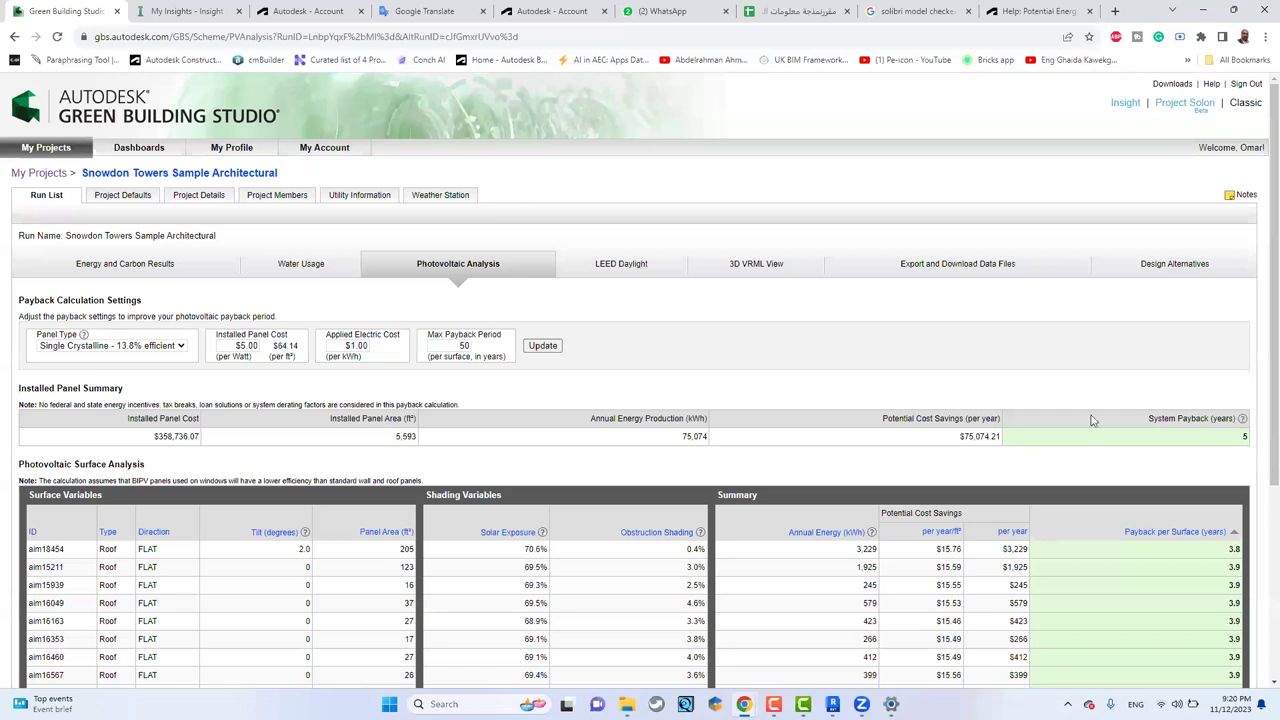
Open the run's LEED Daylight page and review the glazing factors in the space analysis table.
click(627, 272)
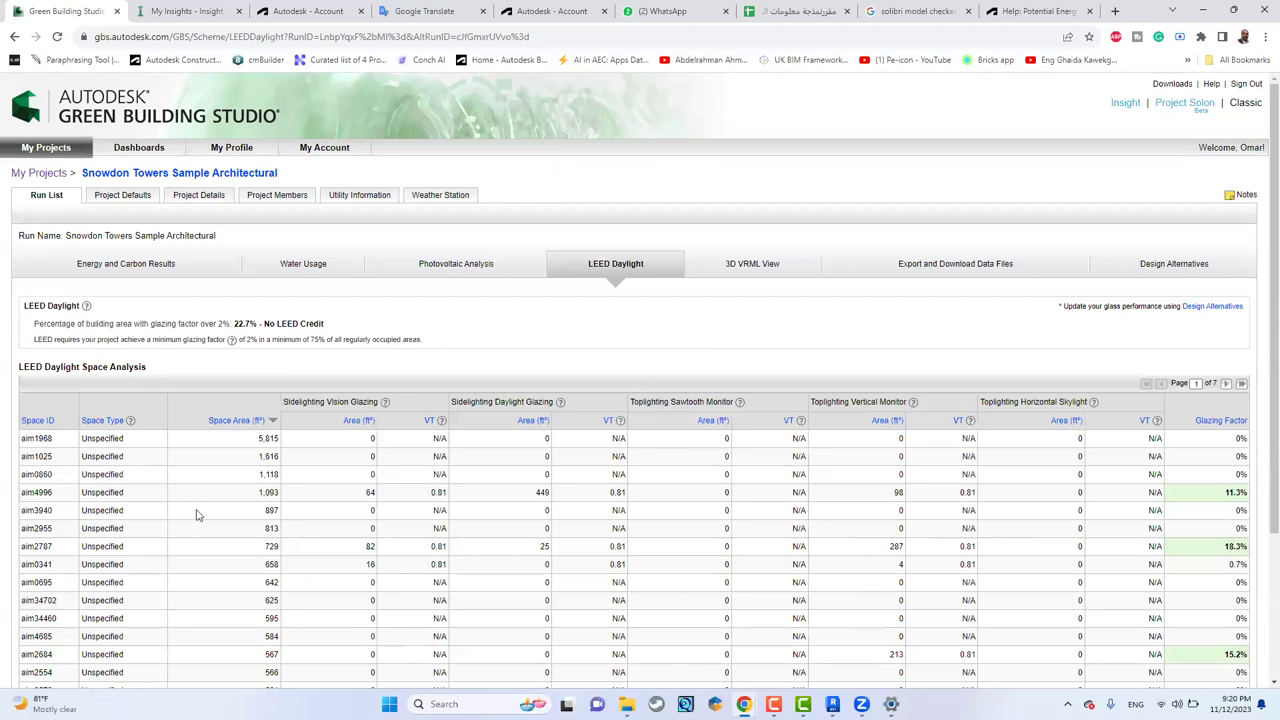
scroll(197, 515, down, 3)
scroll(197, 515, up, 3)
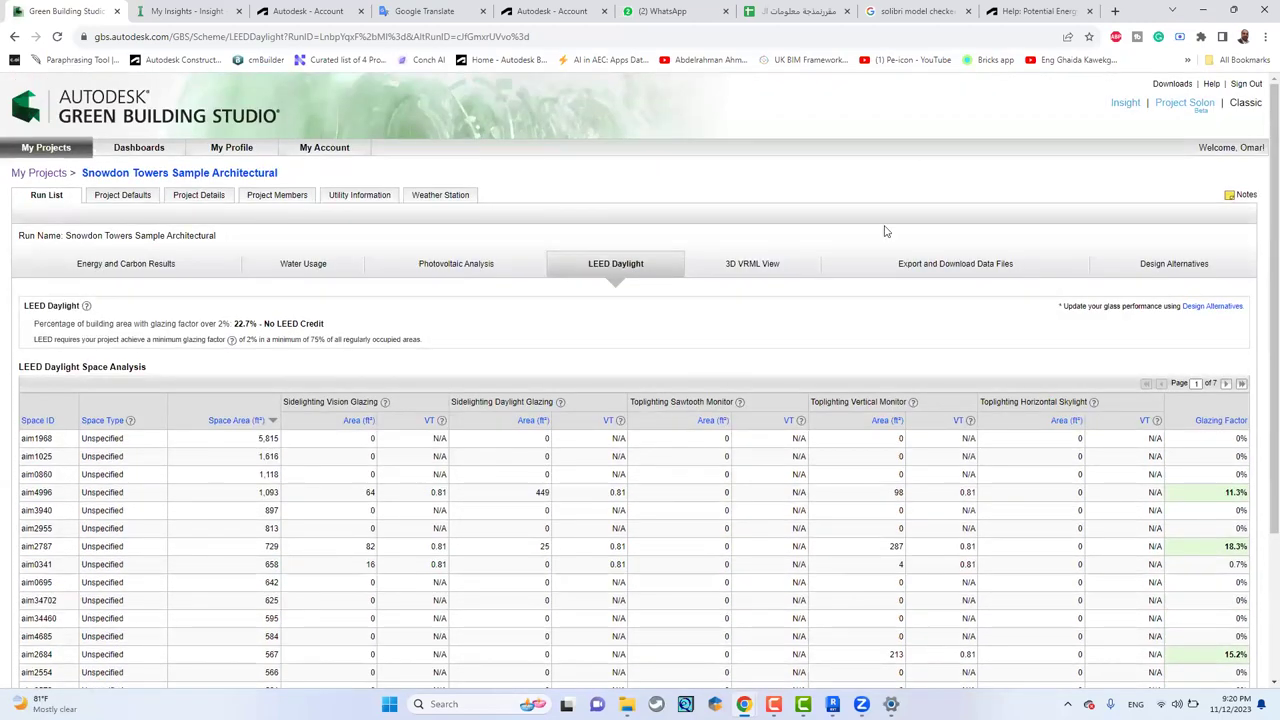
Open the run's 3D VRML View, and bring up the Downloads page in a new browser tab.
click(741, 272)
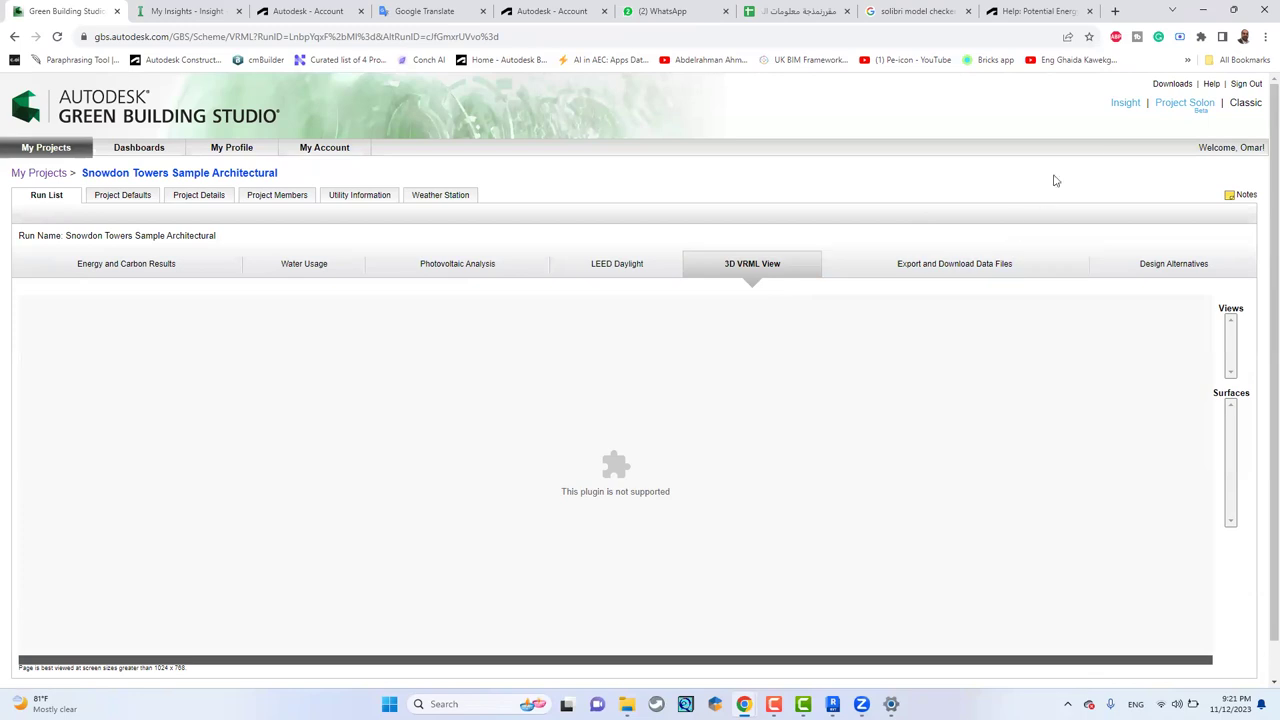
right_click(1174, 88)
click(1150, 96)
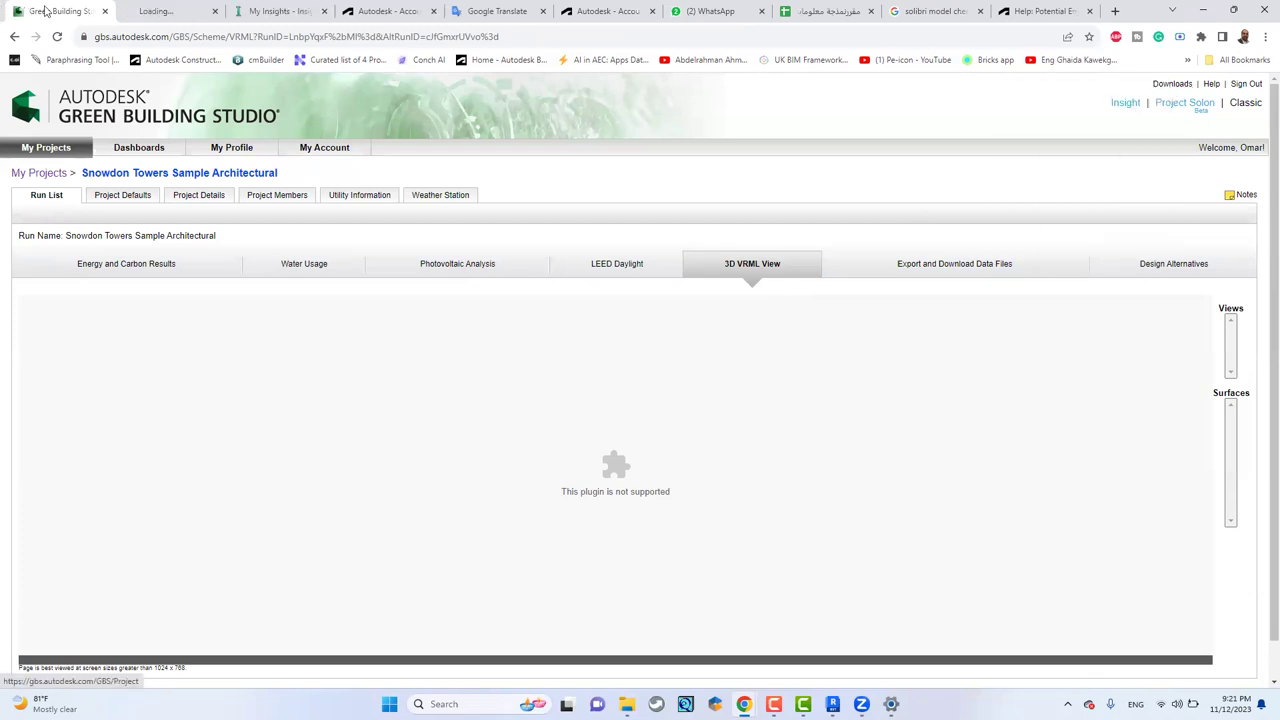
click(155, 11)
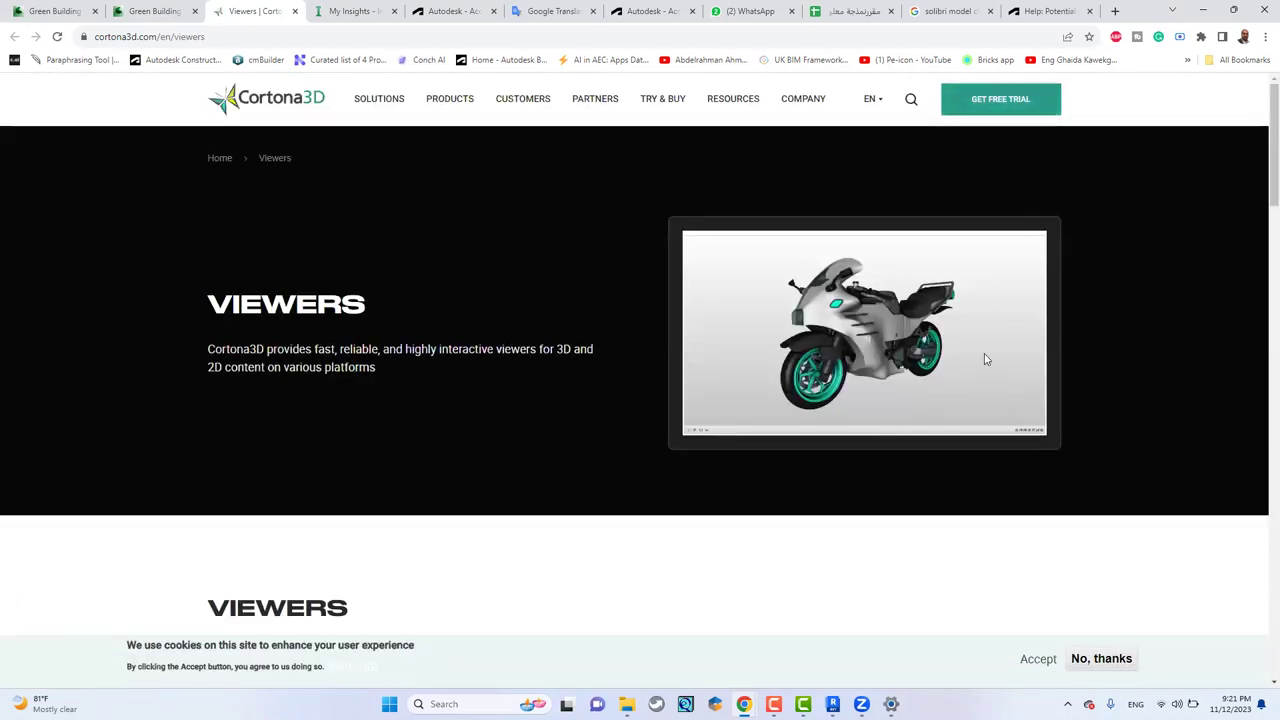
Look over the Cortona3D viewers page, and open the Snowdon Towers run's Export and Download Data Files page.
scroll(985, 359, down, 7)
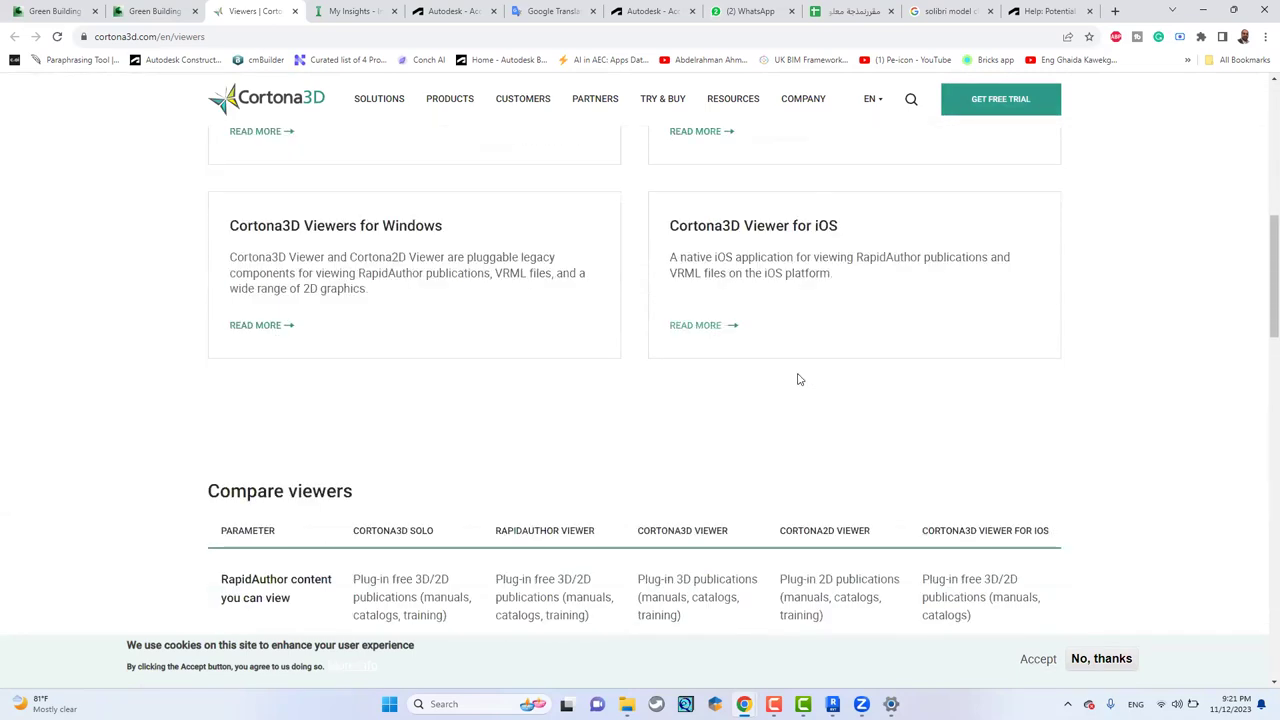
scroll(826, 295, up, 5)
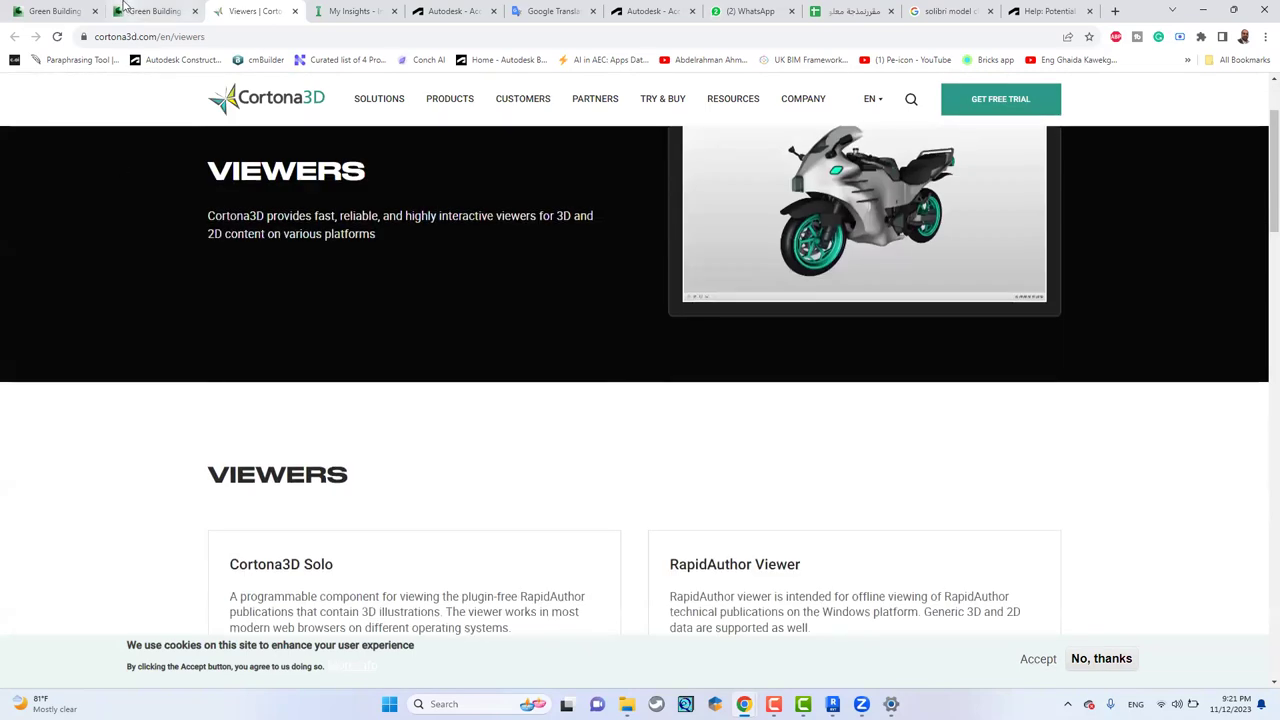
click(124, 9)
click(56, 12)
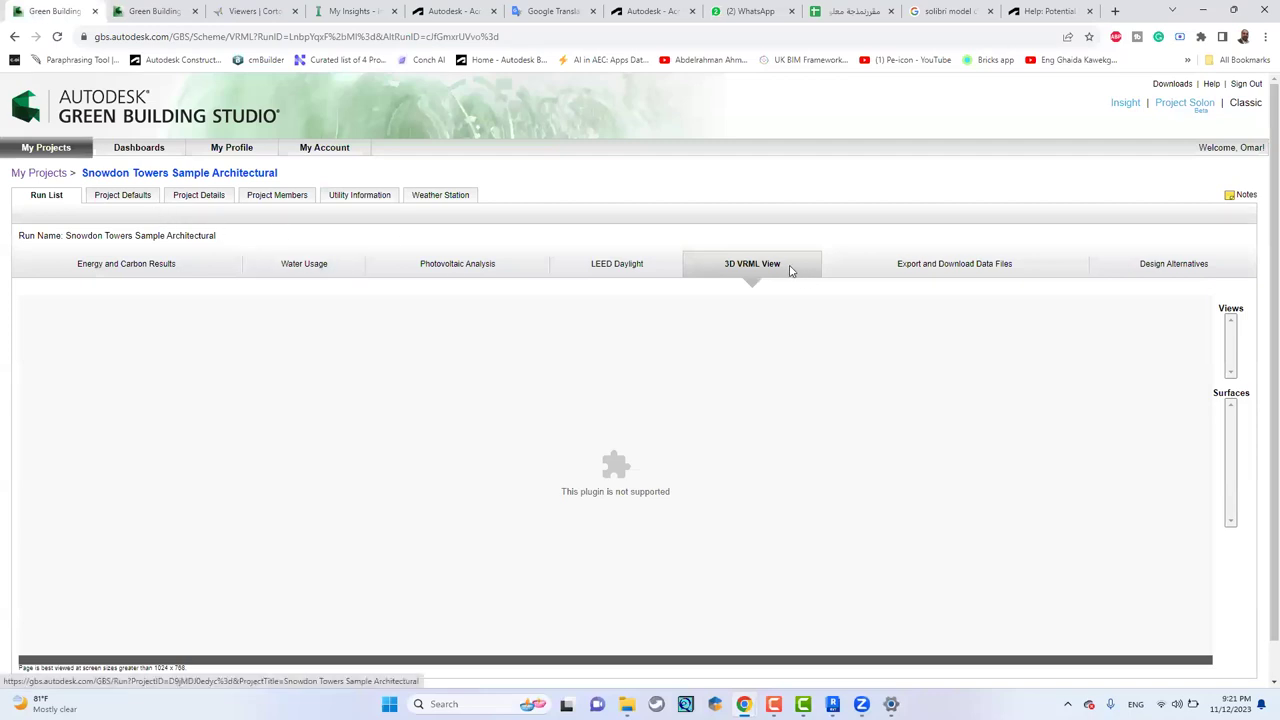
click(978, 268)
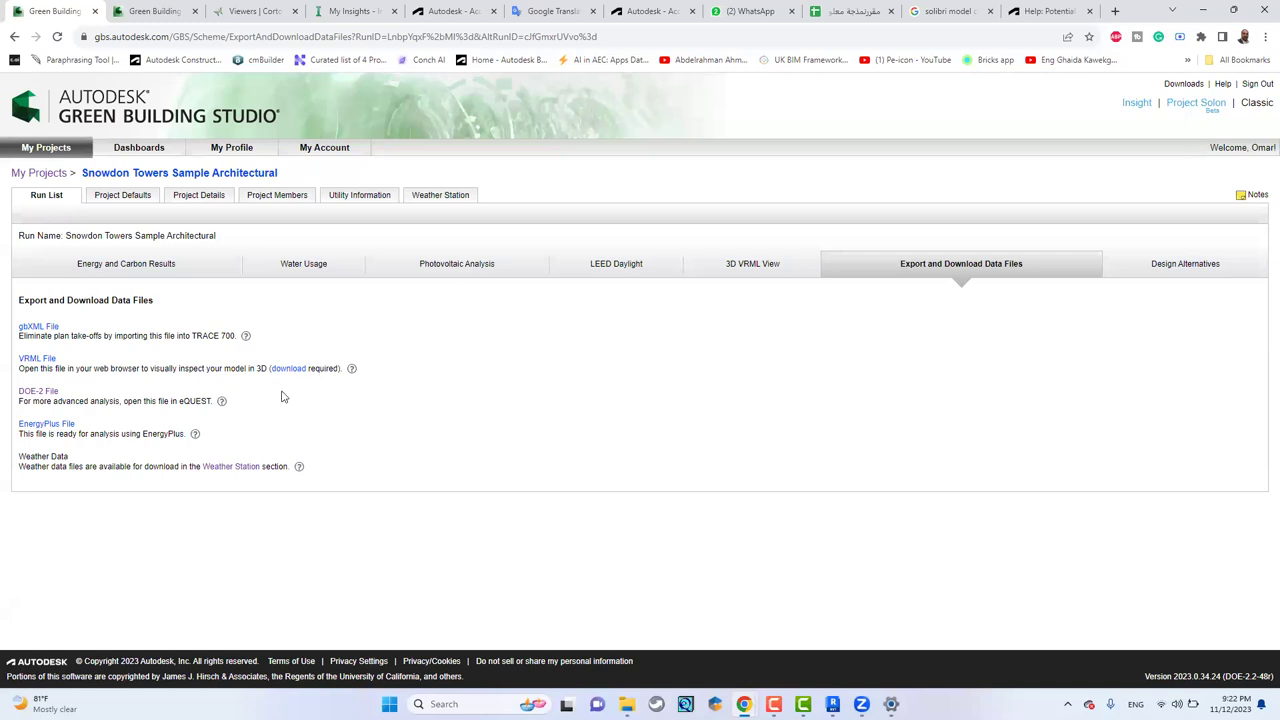
Start saving the DOE-2 file and browse to the Weather folder in Documents > eQUEST 3-65-7175 Data.
right_click(38, 392)
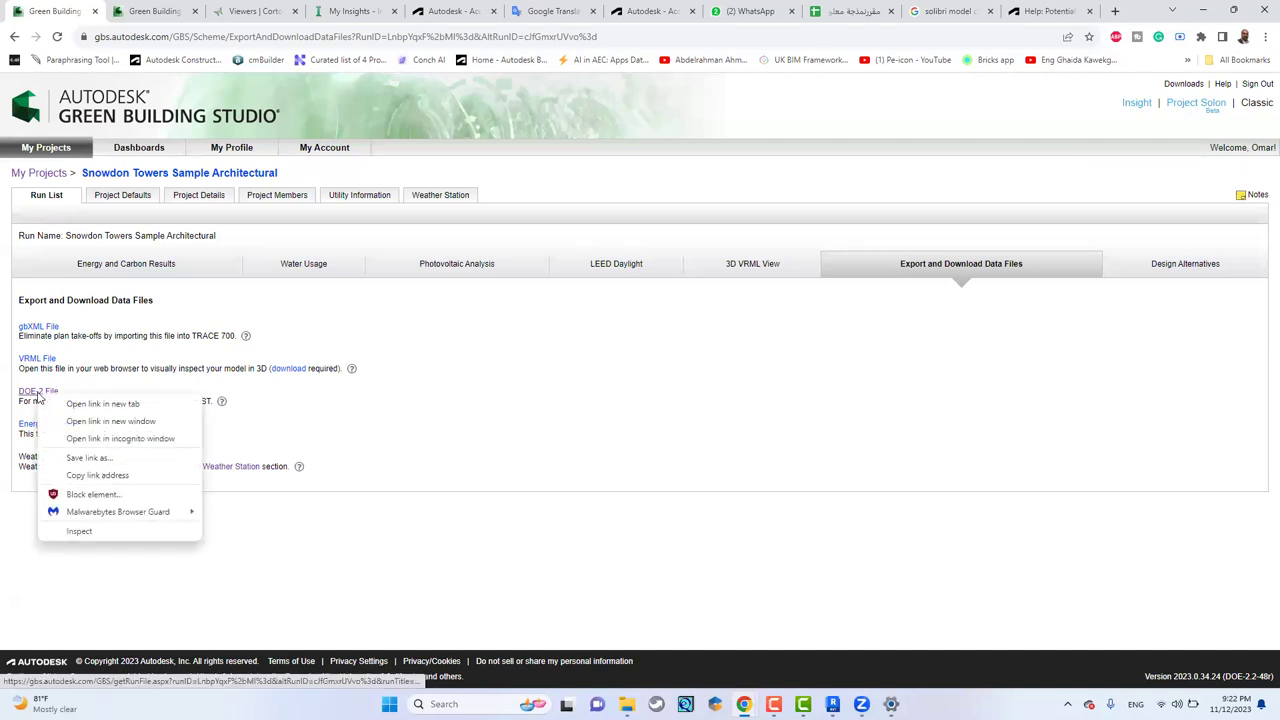
click(119, 459)
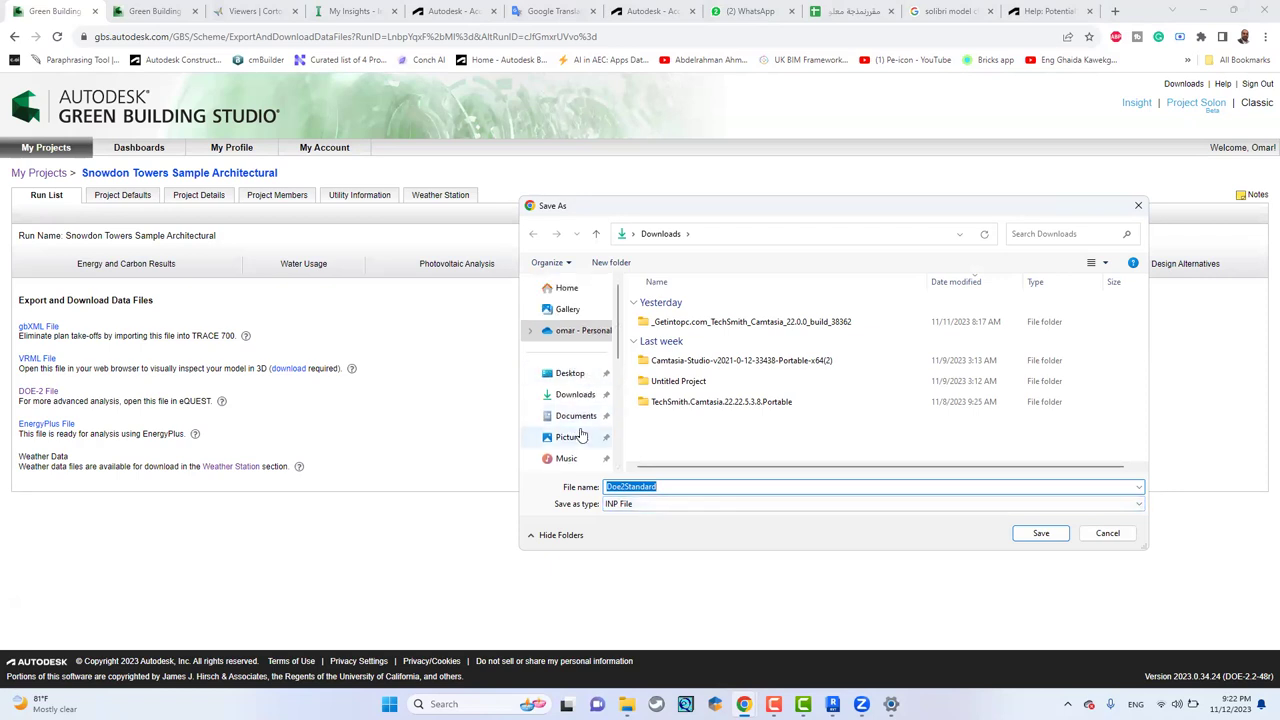
scroll(591, 377, down, 1)
scroll(591, 379, down, 2)
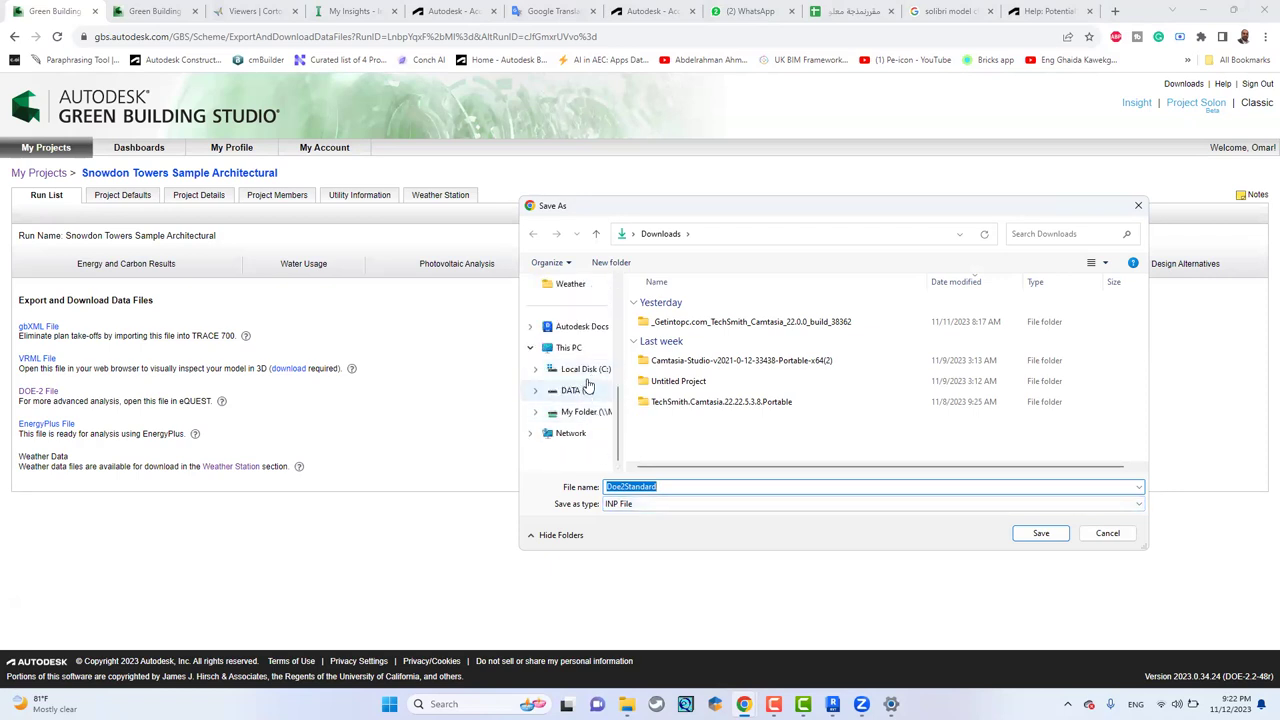
click(588, 372)
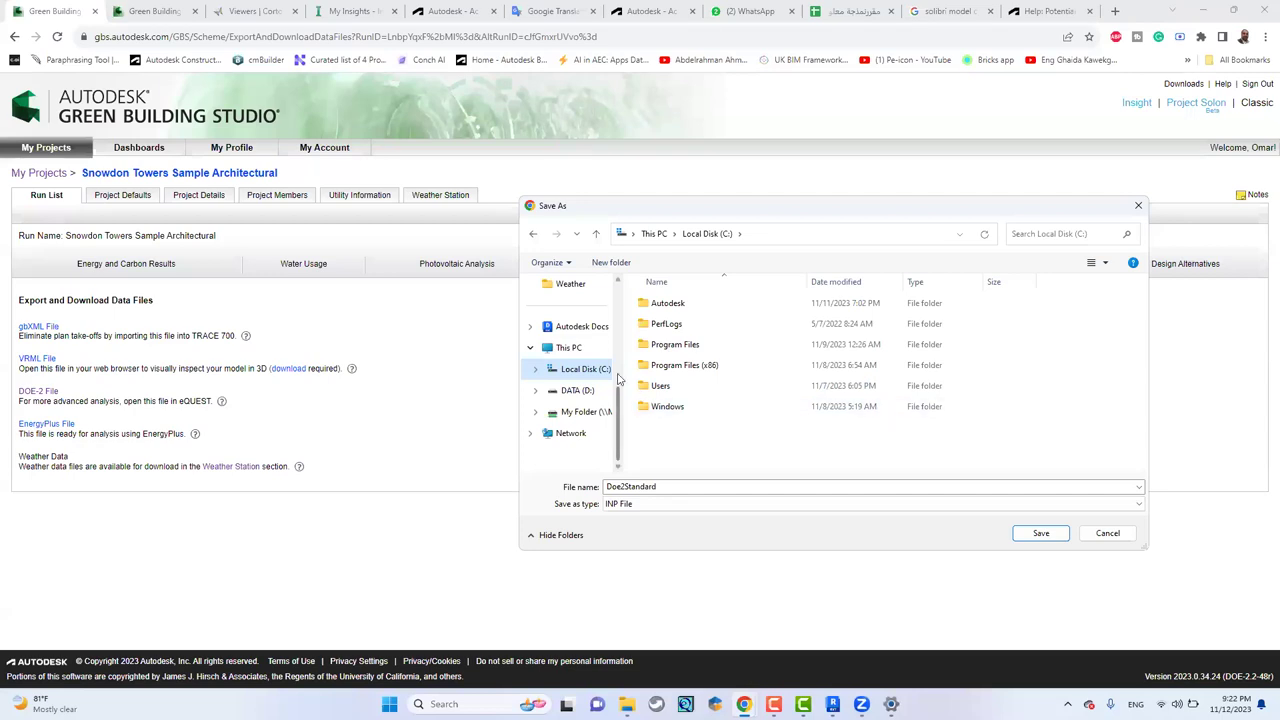
scroll(600, 385, up, 4)
click(590, 416)
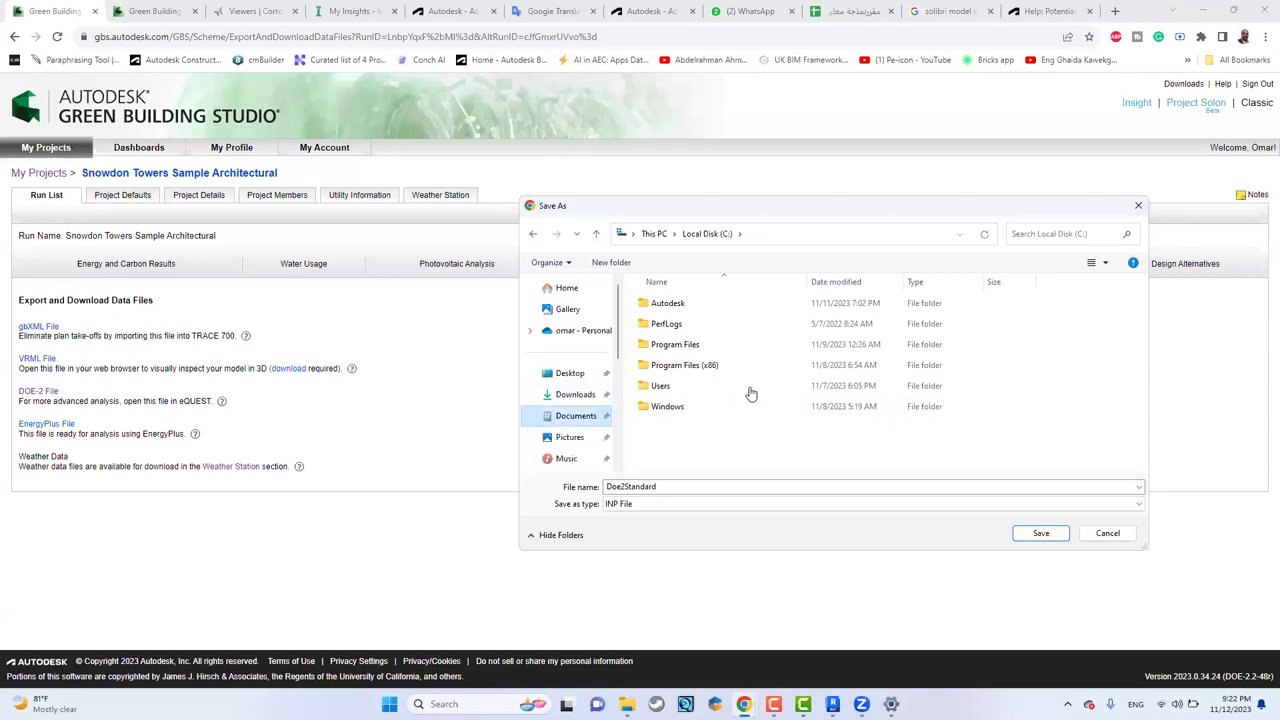
click(741, 370)
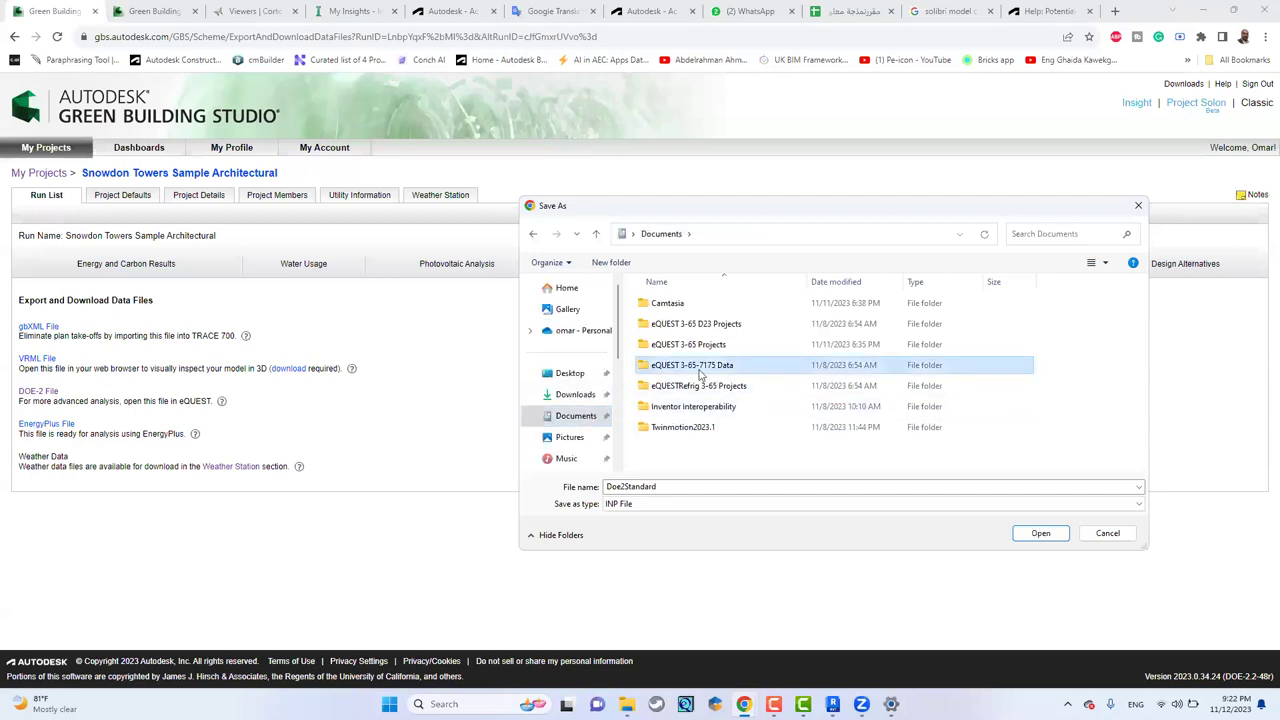
double_click(688, 372)
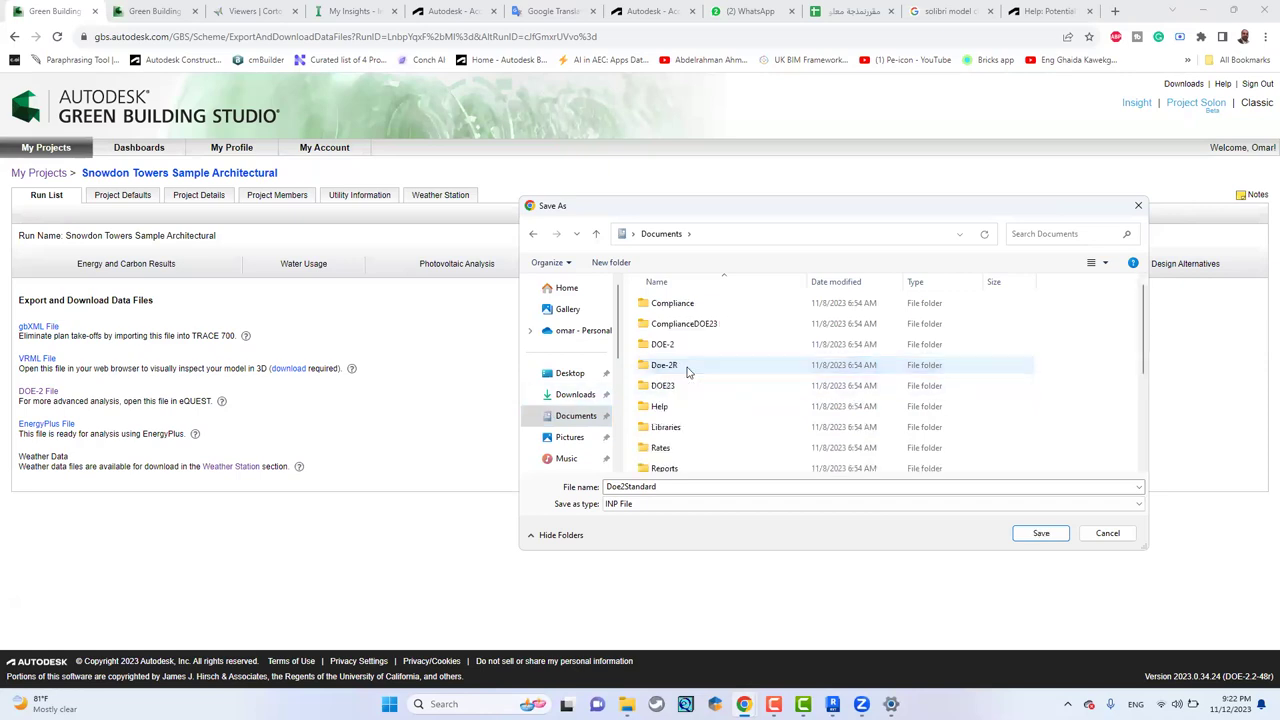
scroll(690, 445, down, 3)
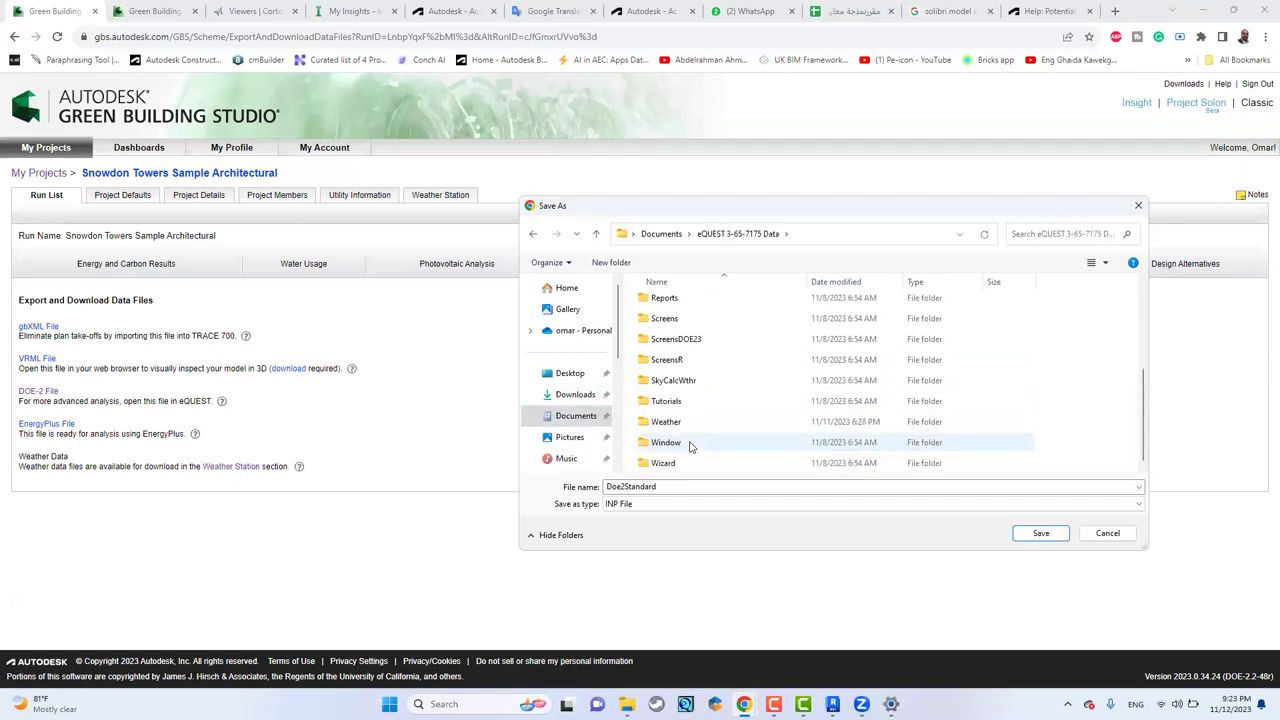
click(676, 424)
double_click(676, 424)
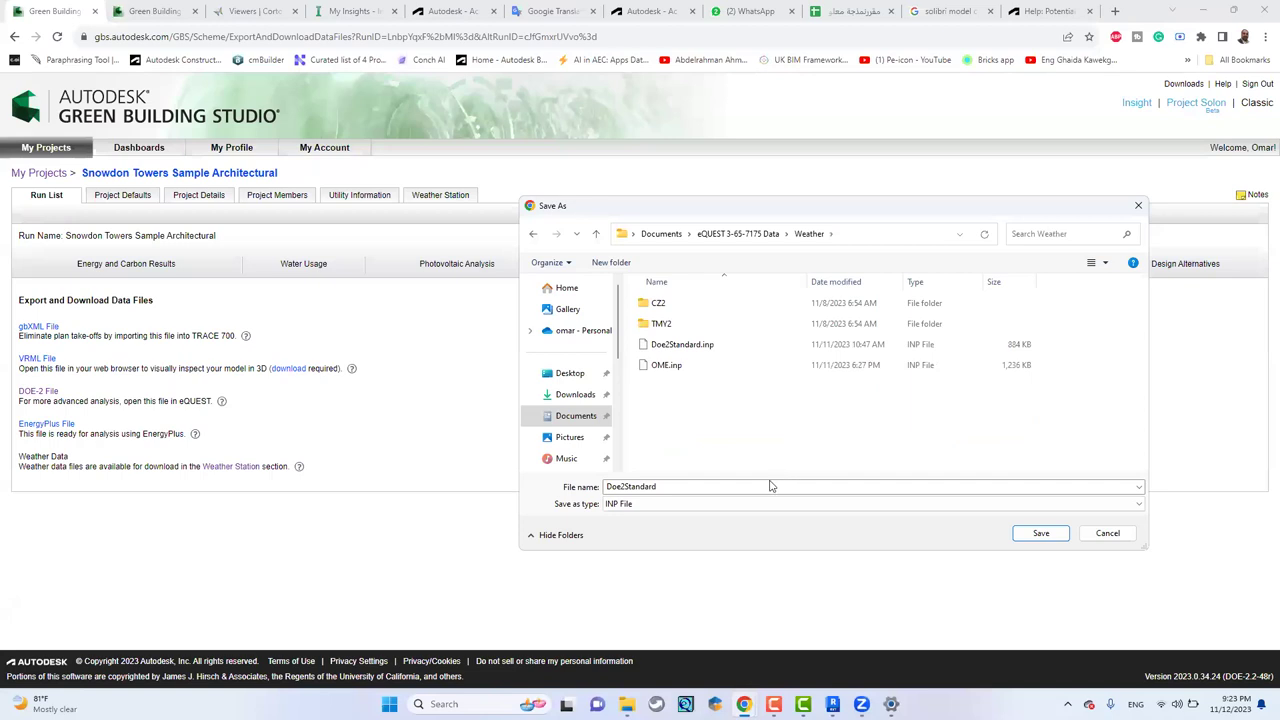
Name the DOE-2 INP file adham and save it in the Weather folder.
double_click(768, 484)
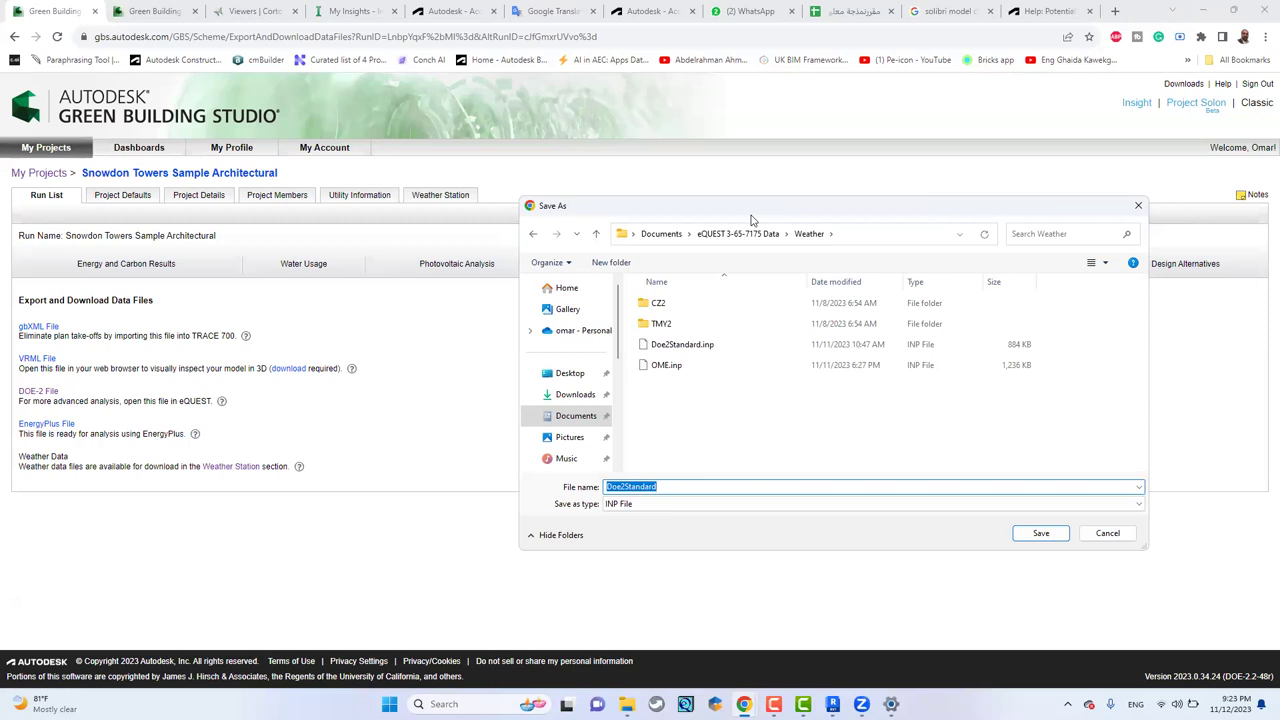
key(Return)
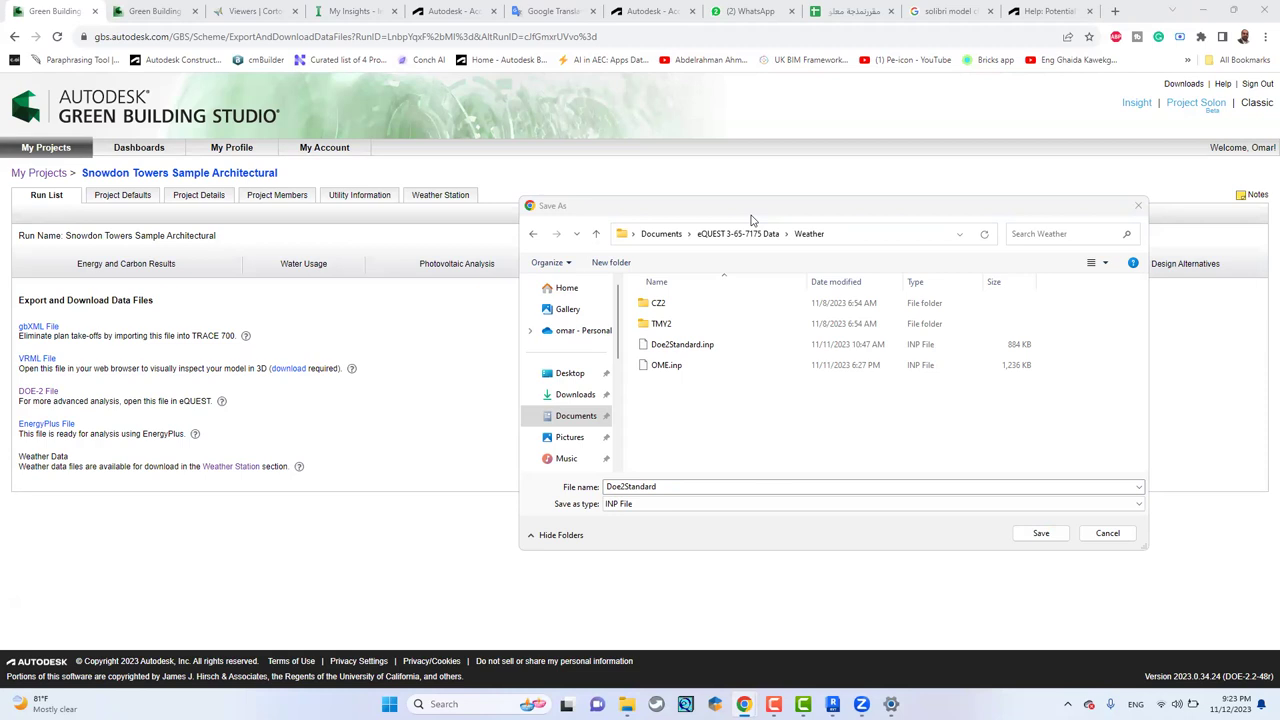
click(814, 490)
key(ctrl+a)
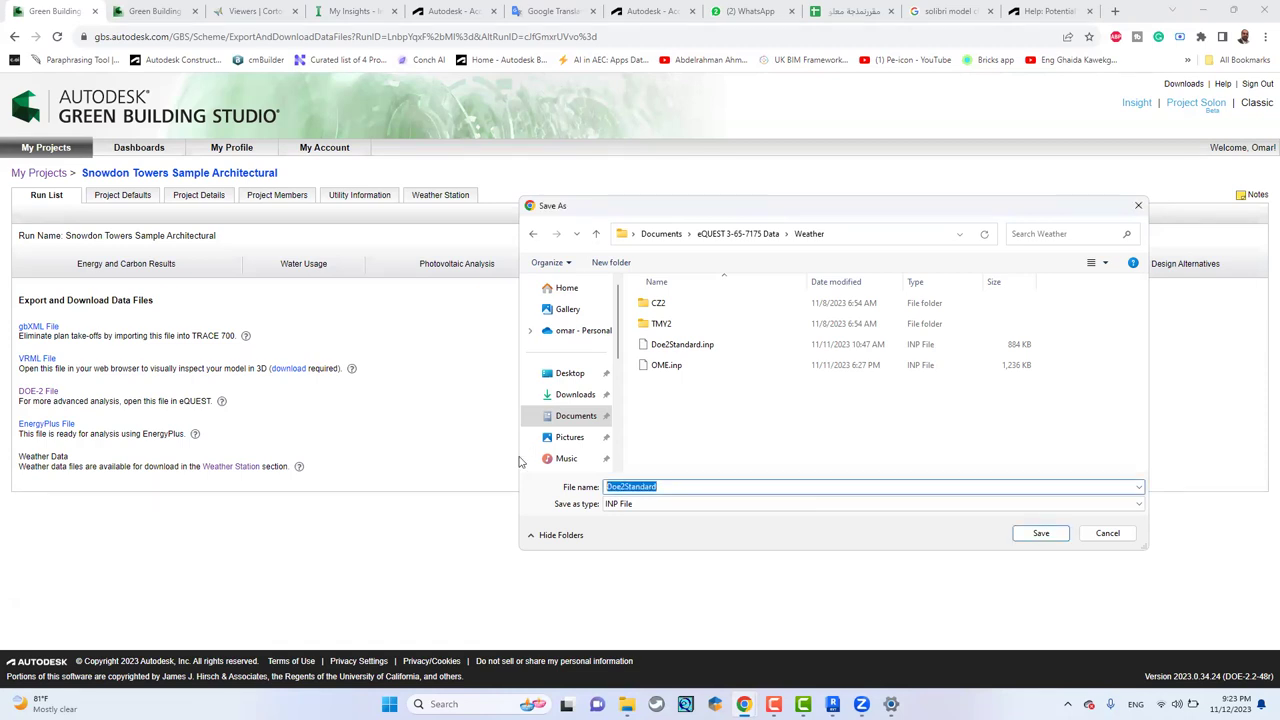
text(adham)
drag(896, 209, 396, 124)
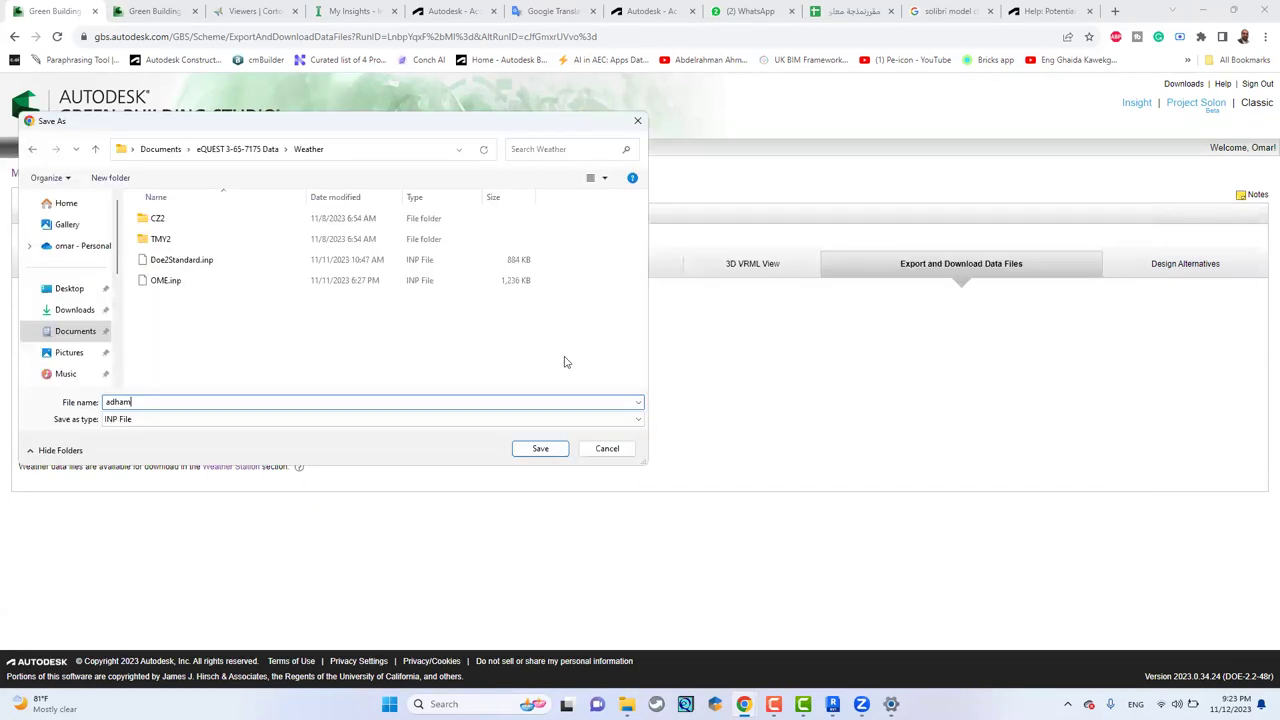
click(548, 452)
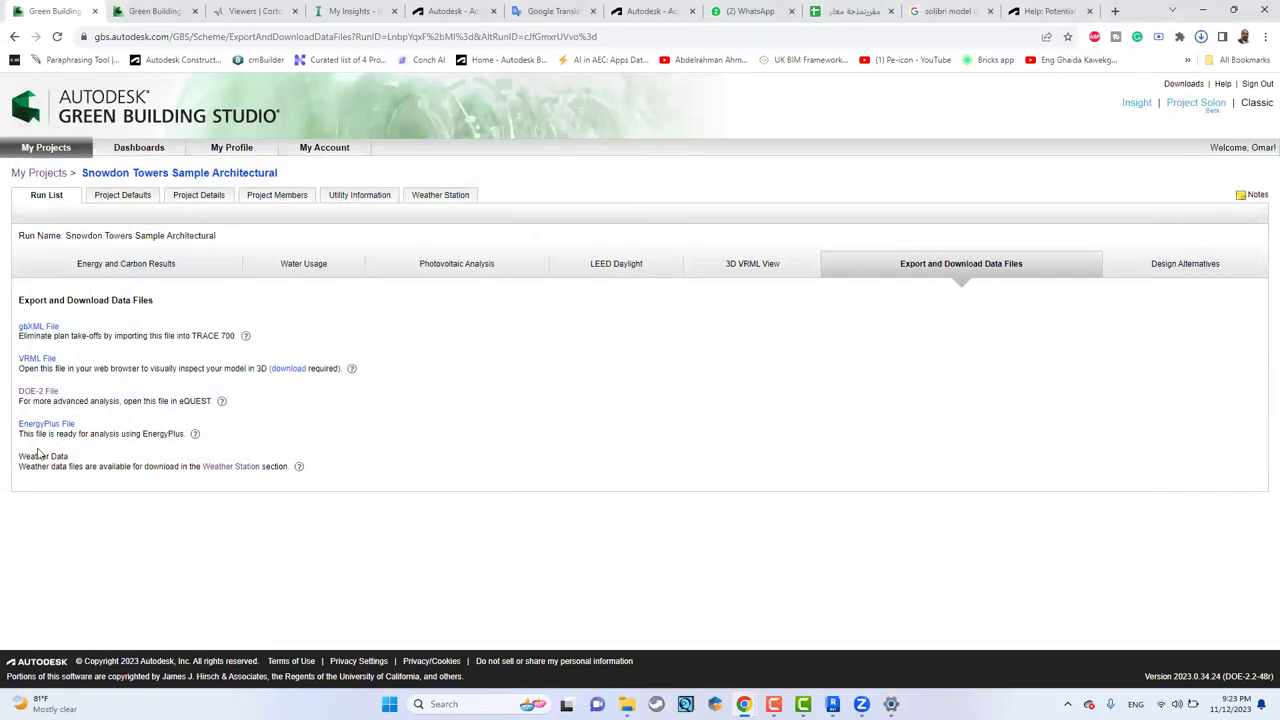
Download the project's weather data as a BIN (DOE-2 binary) file named adham in the eQUEST Weather folder.
click(231, 468)
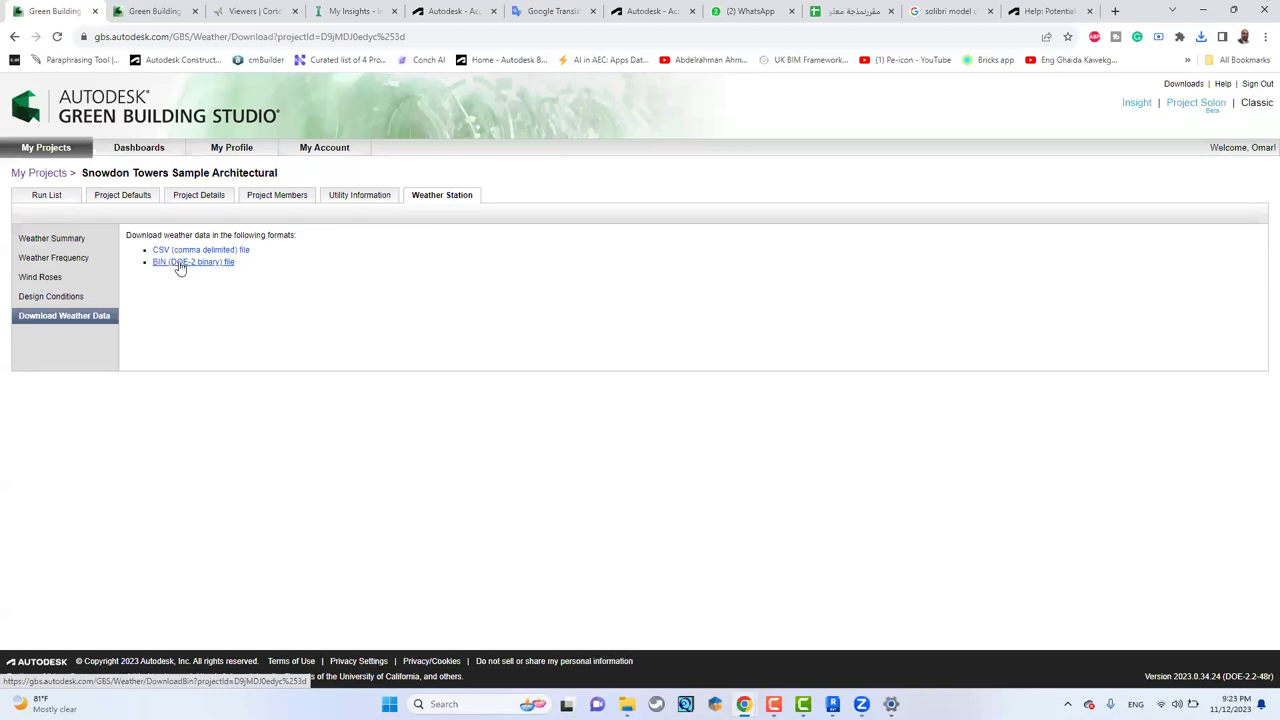
right_click(195, 268)
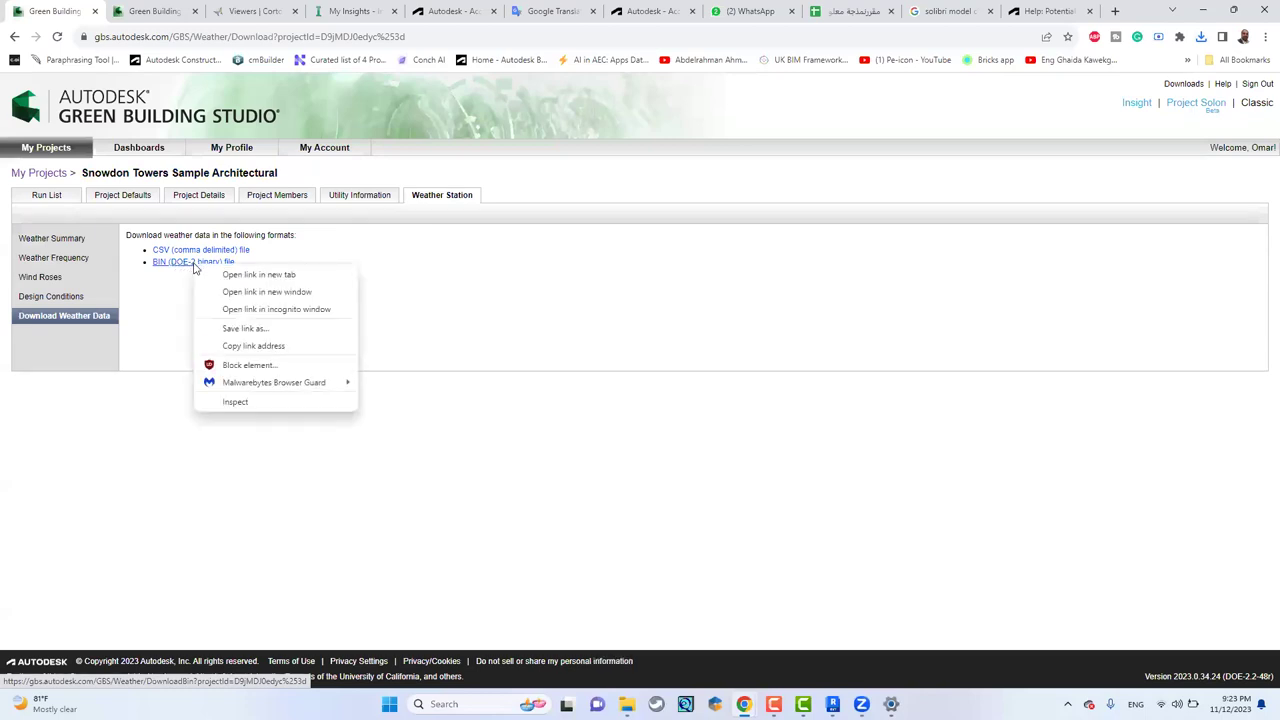
click(251, 326)
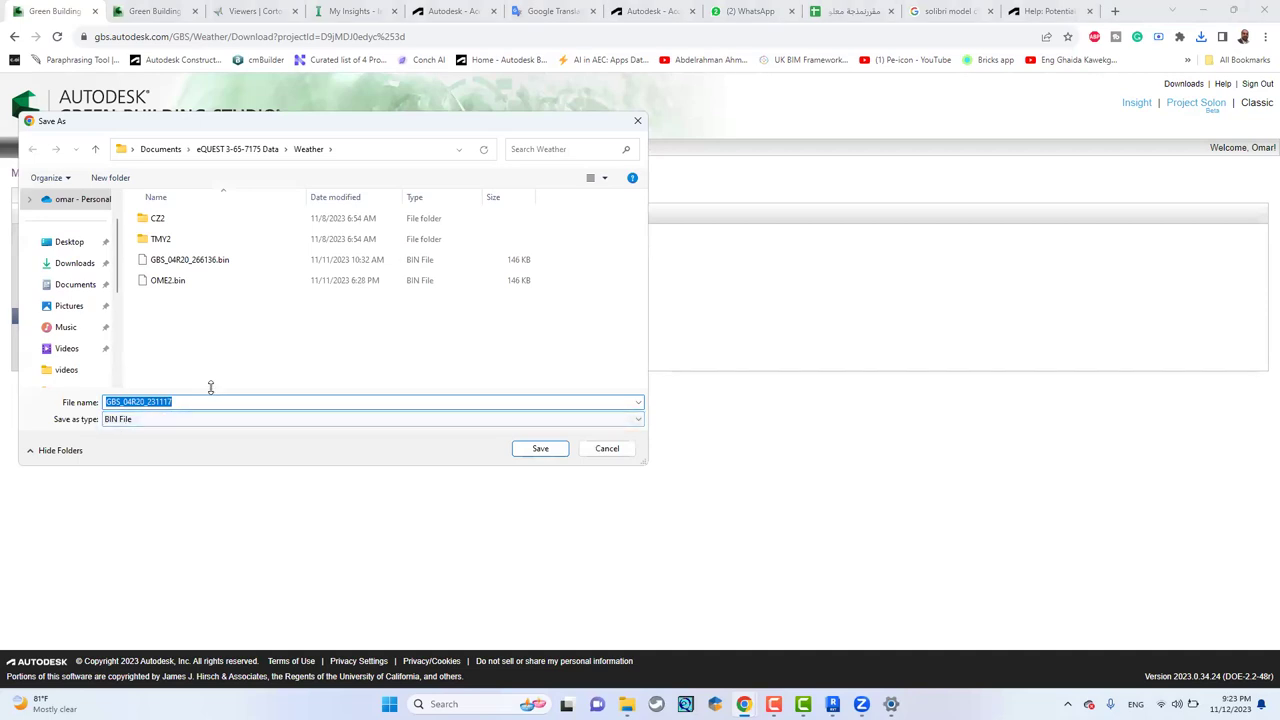
text(adham)
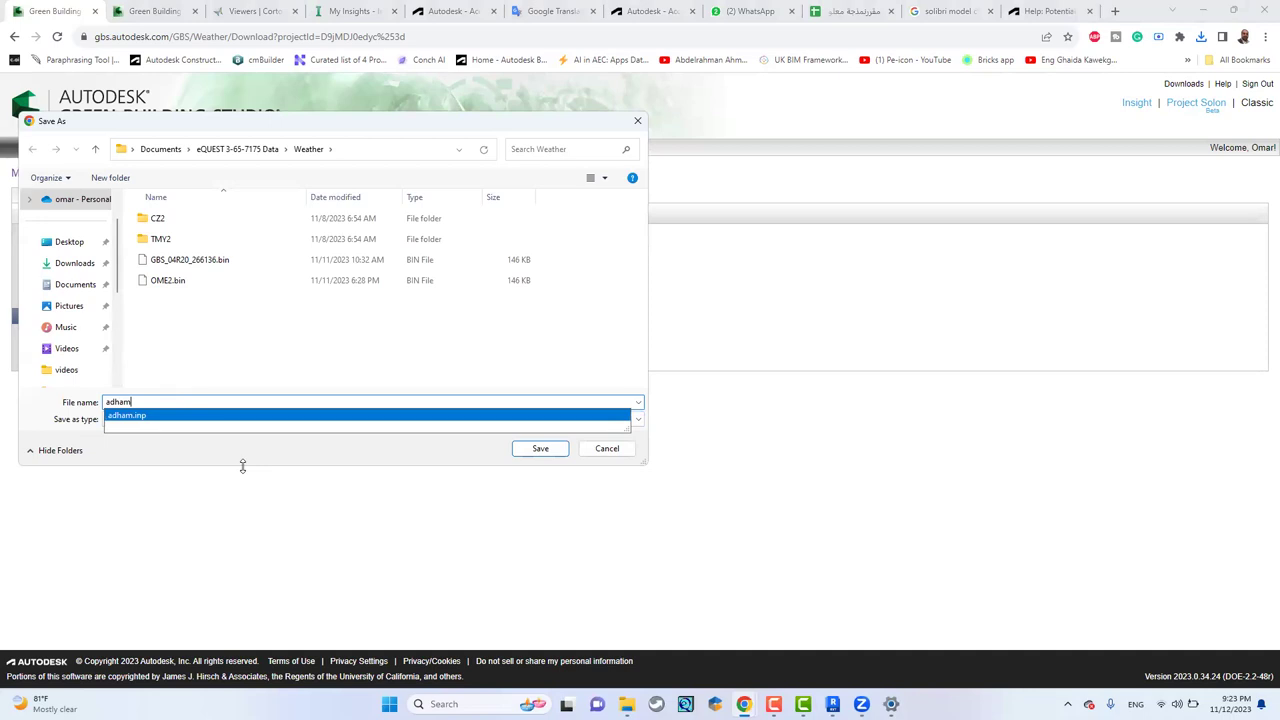
key(Escape)
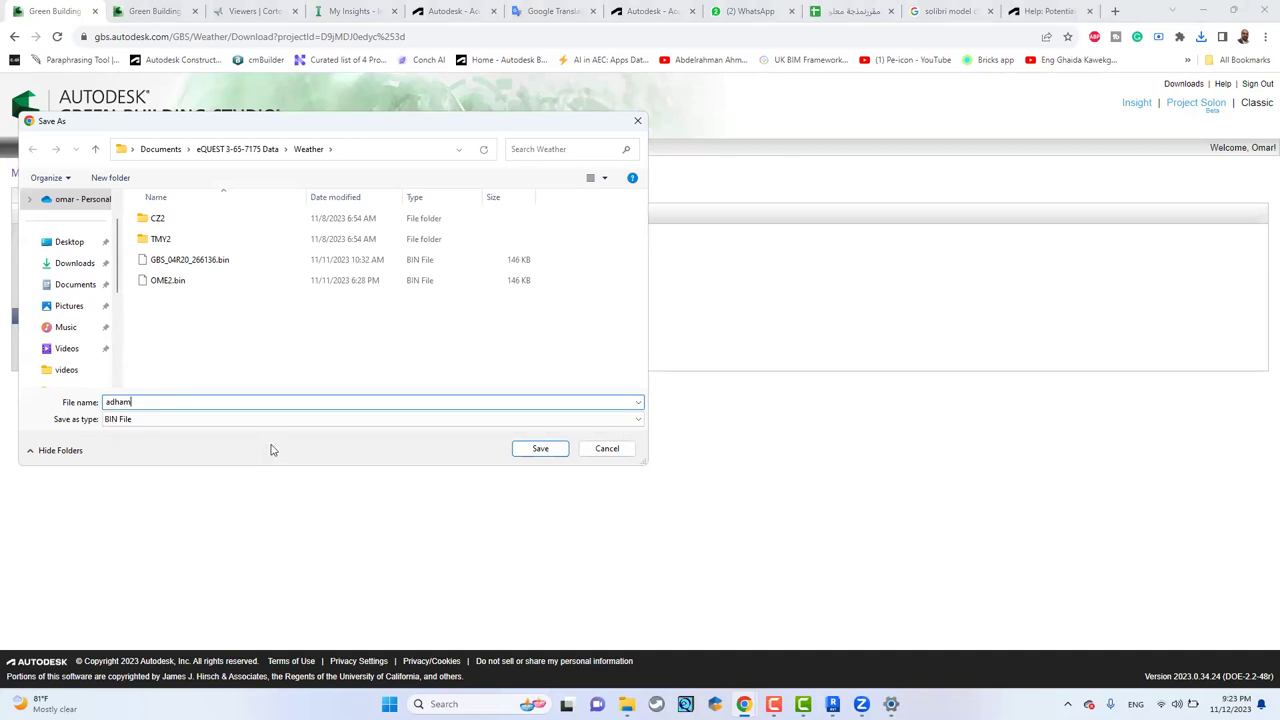
click(535, 449)
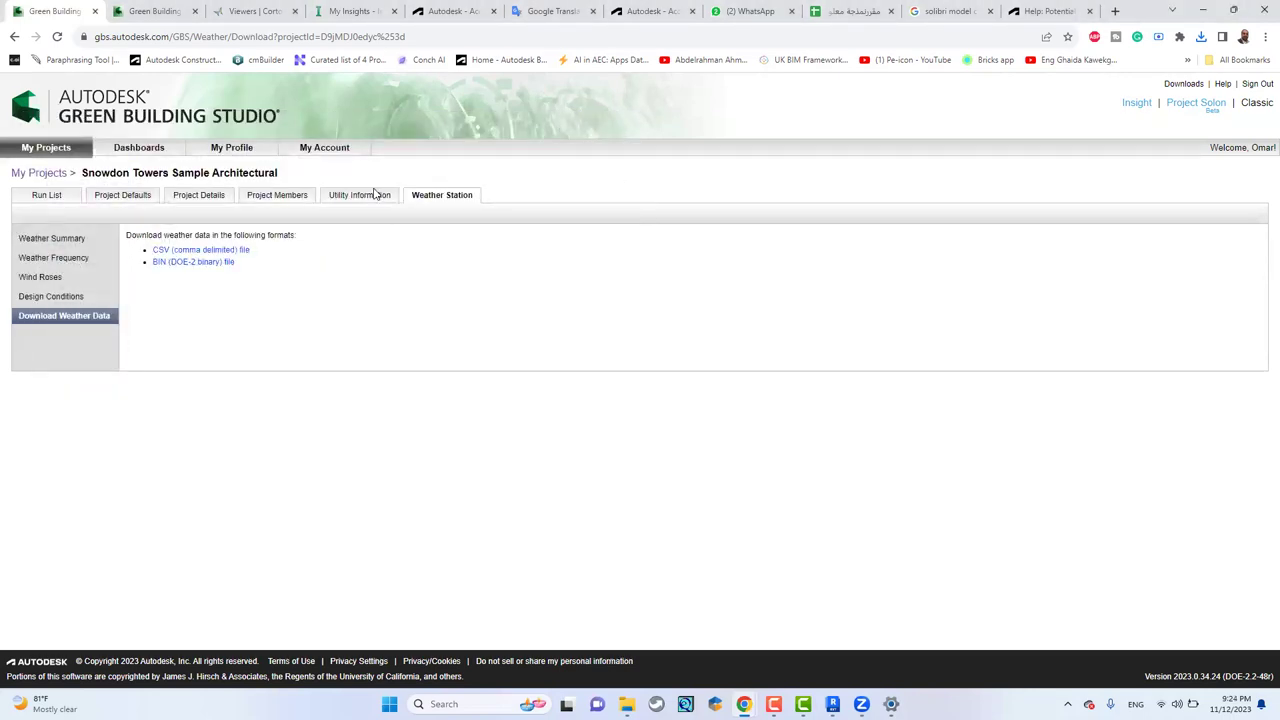
Review the weather station's Weather Summary tables and charts, and open the Weather Frequency and Wind Roses pages.
click(88, 240)
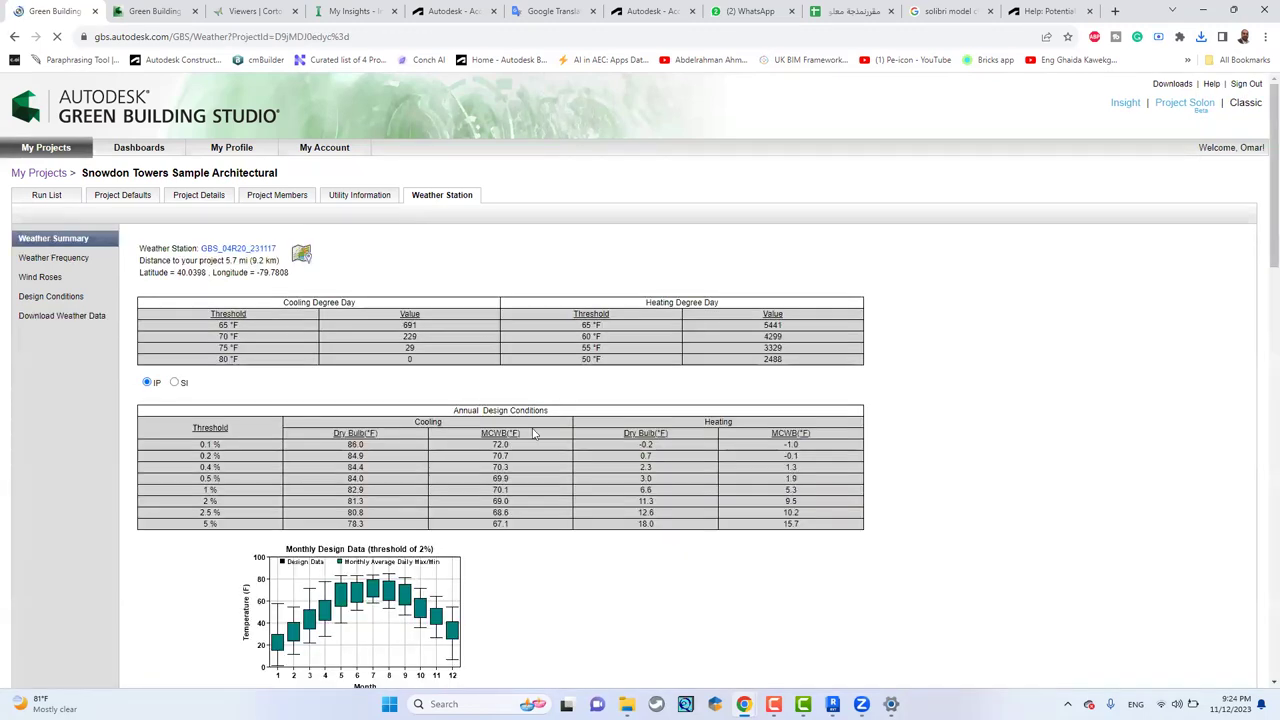
scroll(580, 415, down, 8)
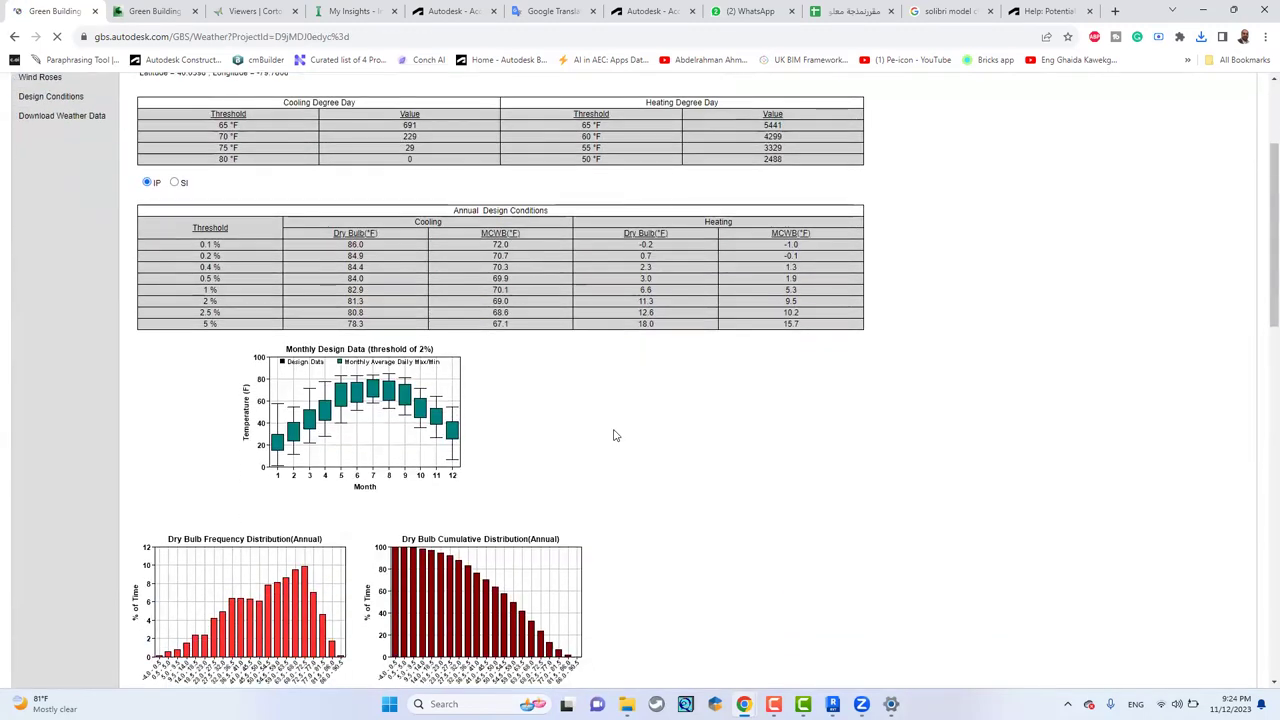
scroll(641, 433, down, 6)
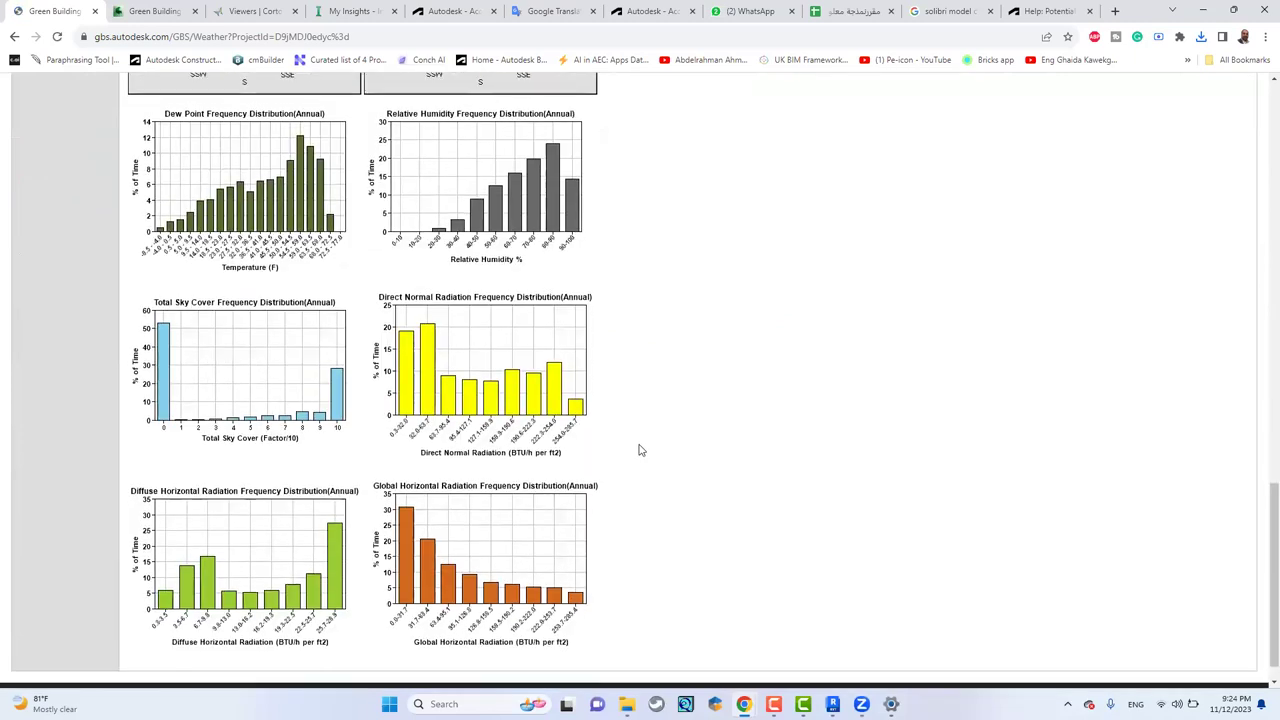
key(alt+Tab)
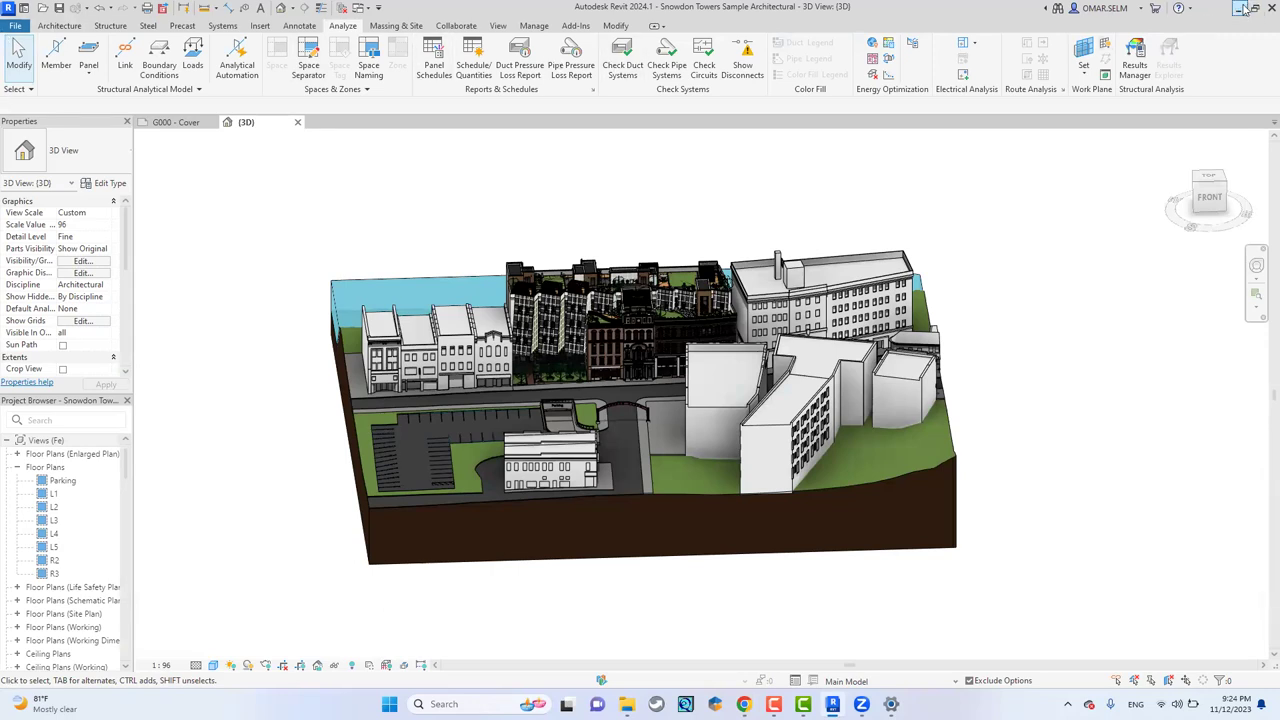
key(alt+Tab)
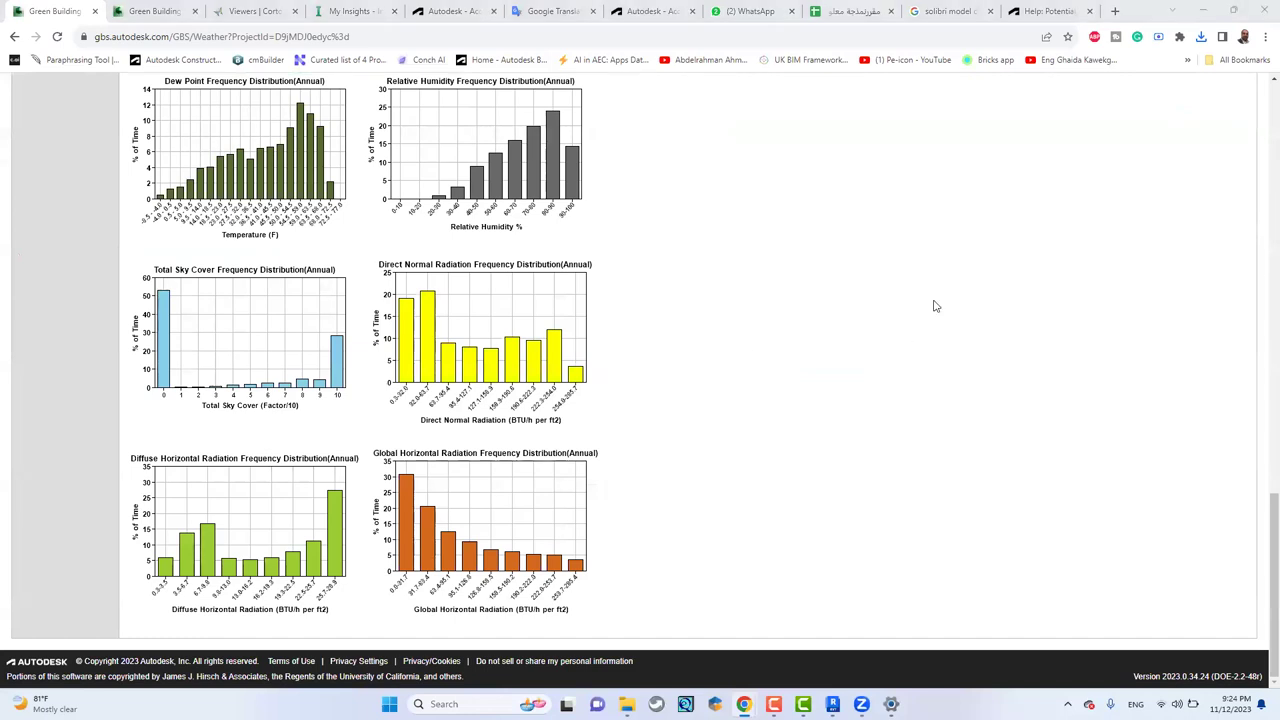
scroll(863, 323, up, 15)
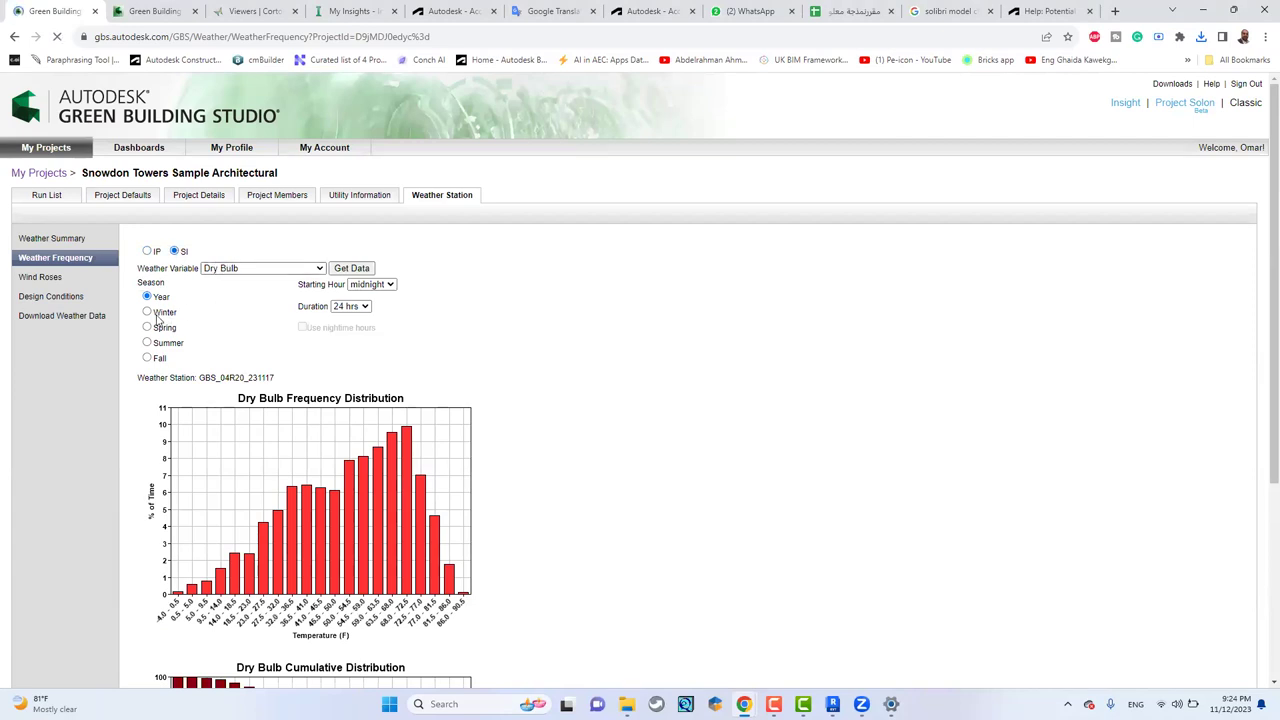
click(40, 280)
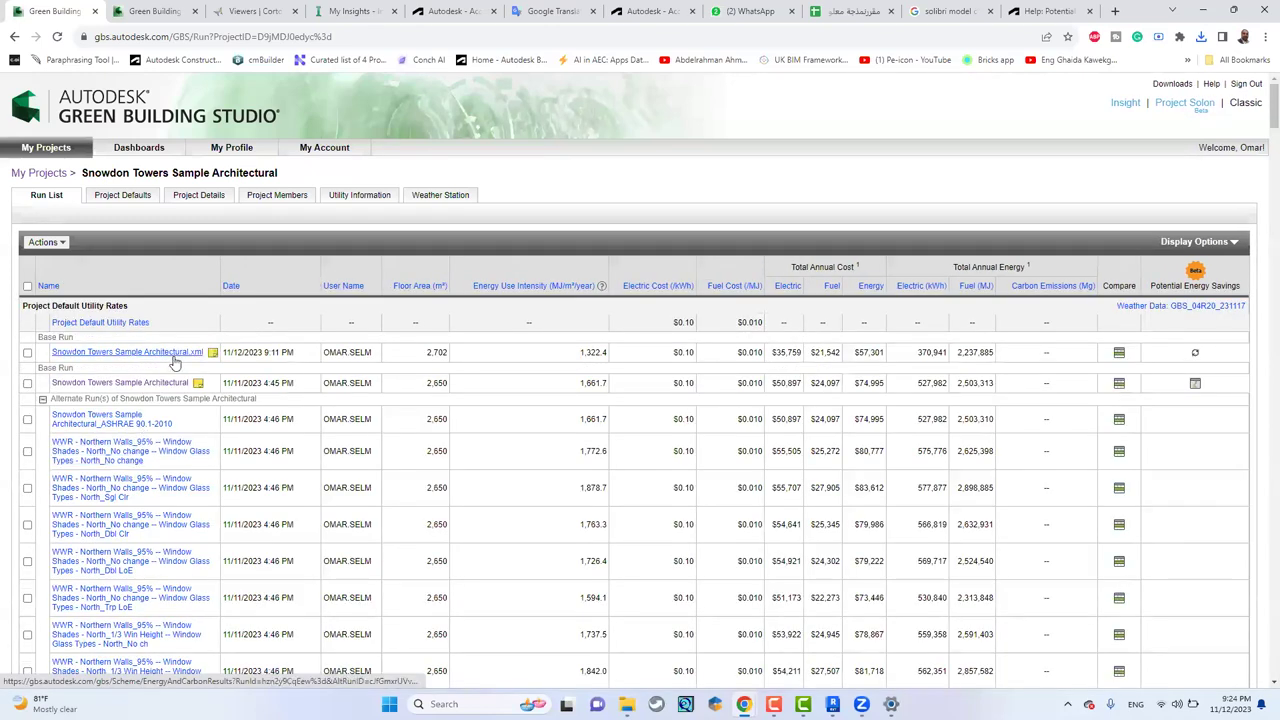
Open the Design Alternatives page for the Snowdon Towers Sample Architectural base run and name the new alternative adham.
click(150, 385)
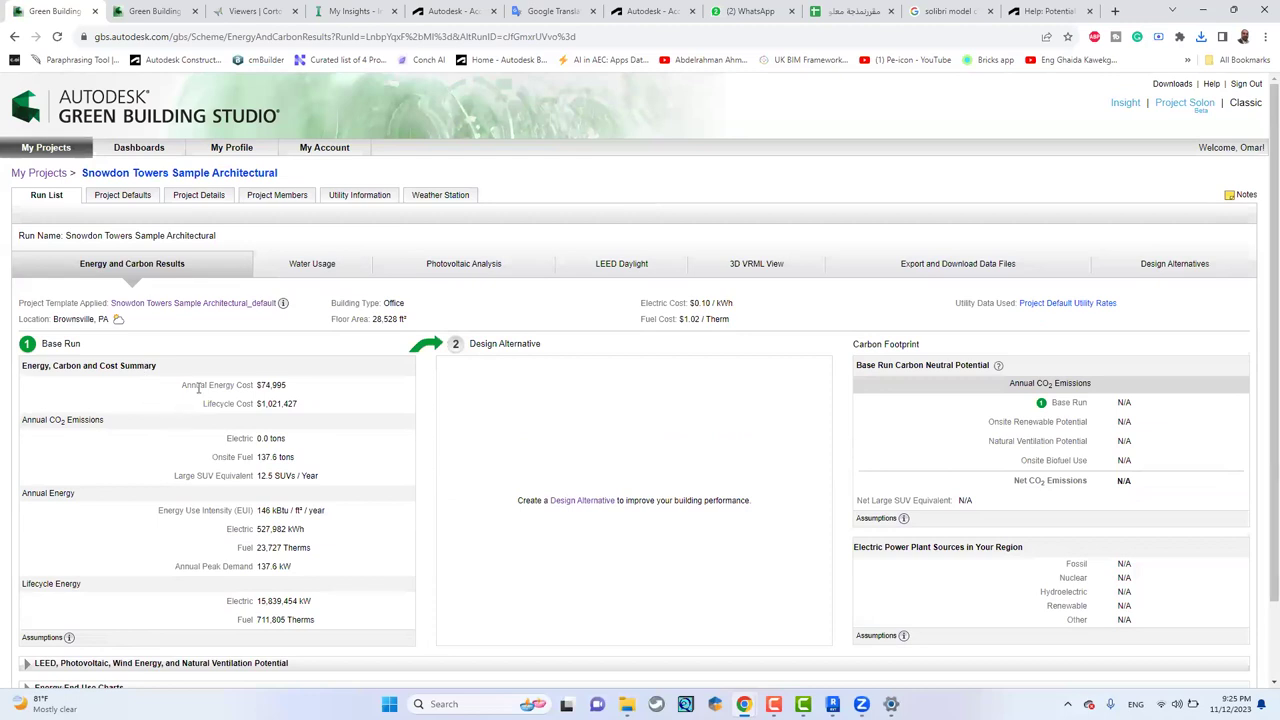
click(587, 501)
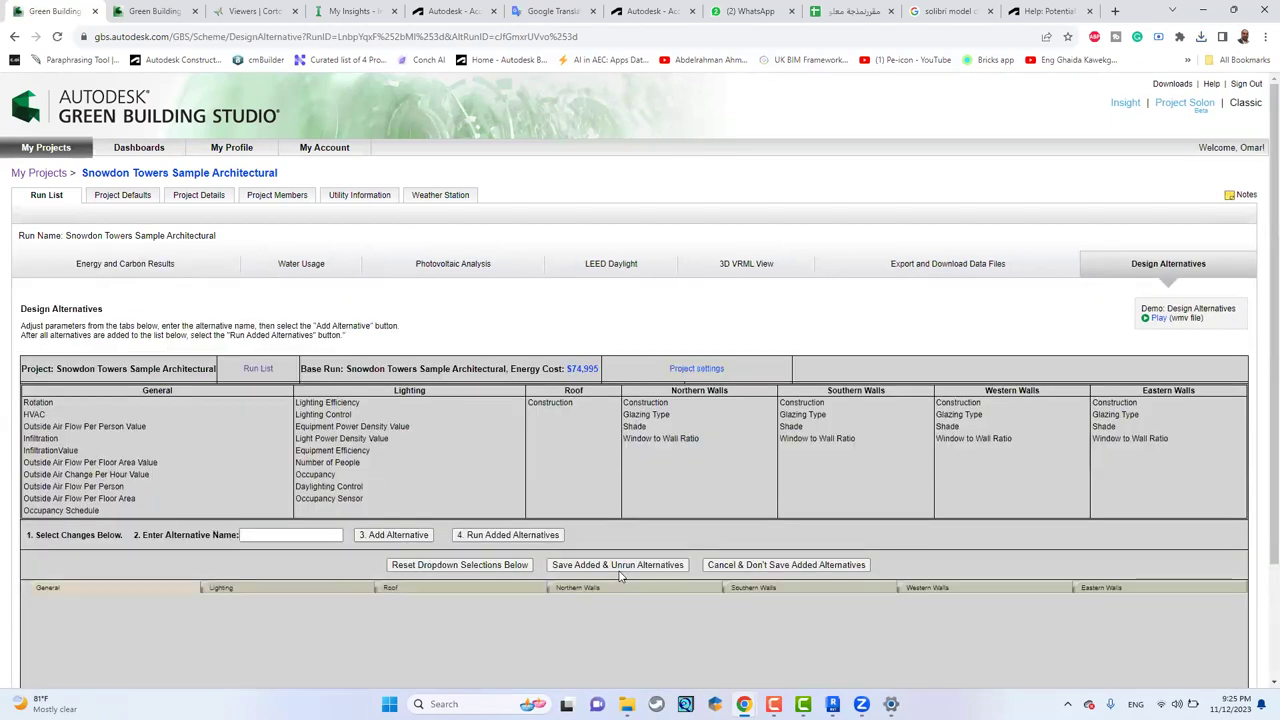
scroll(520, 285, down, 2)
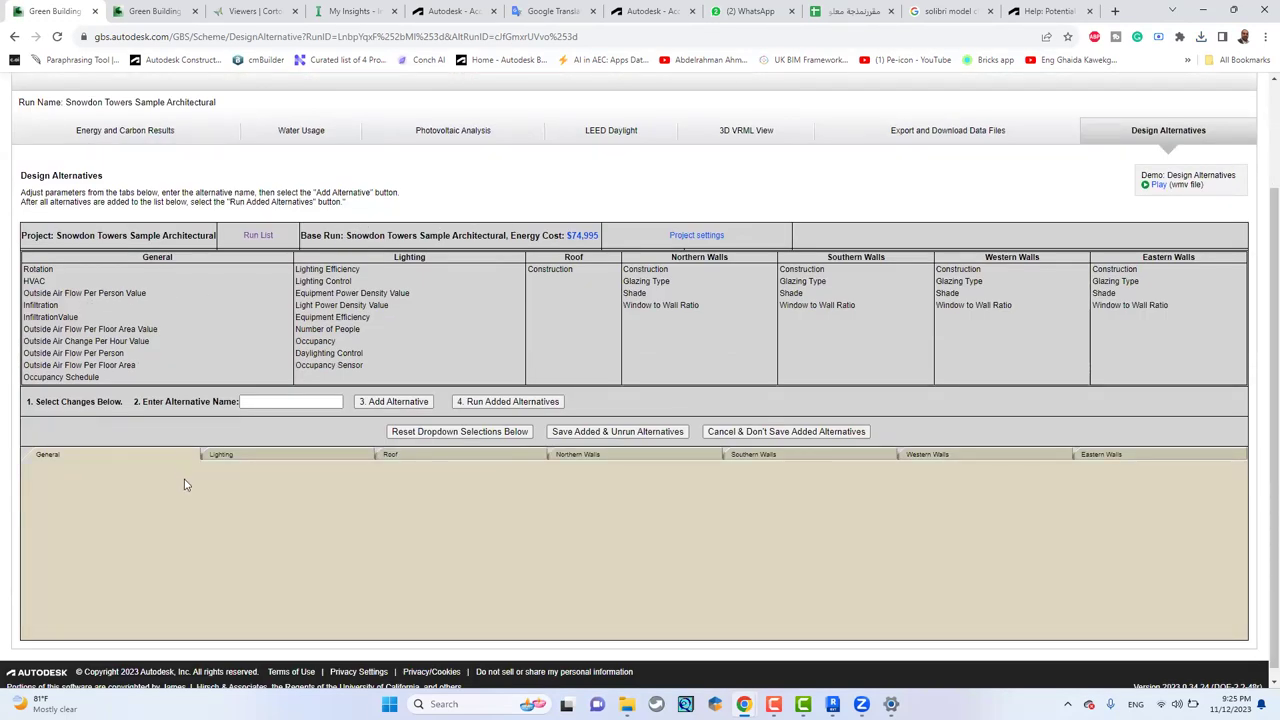
click(276, 400)
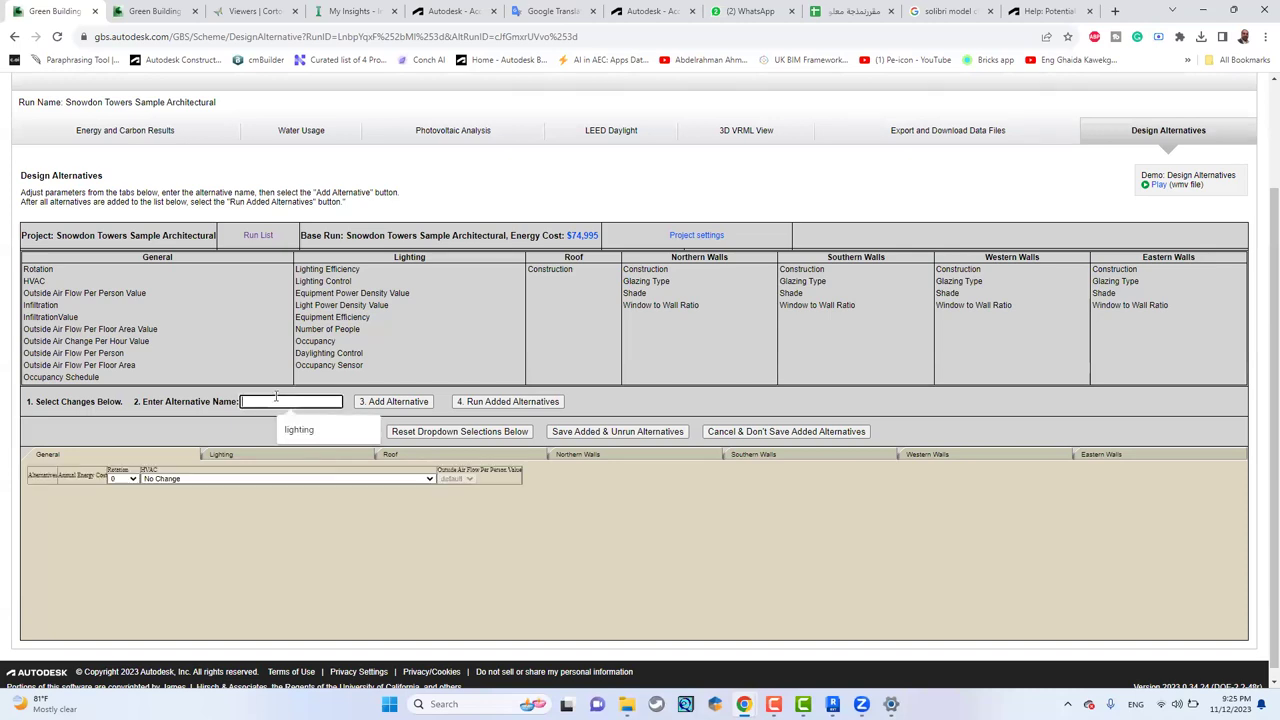
text(adham)
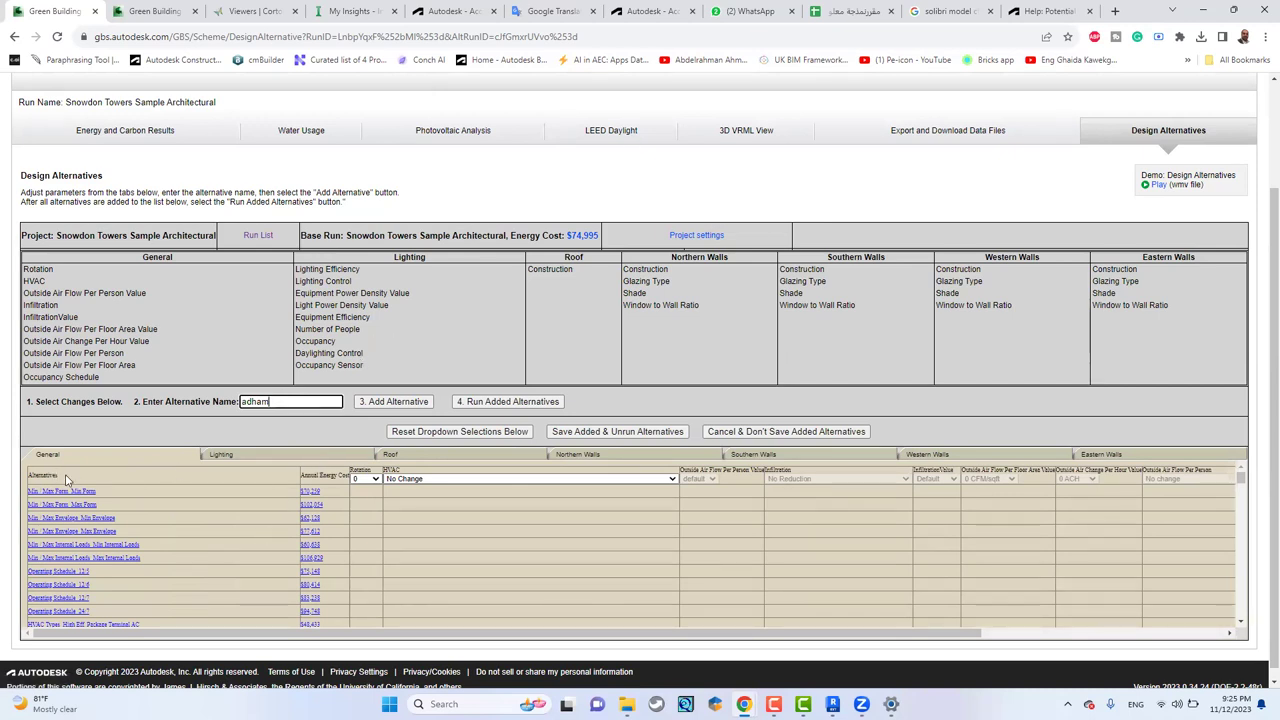
Set the alternative's HVAC system to FC 4-Pipe COP 6.0 Chiller 85% Gas Boiler.
click(600, 479)
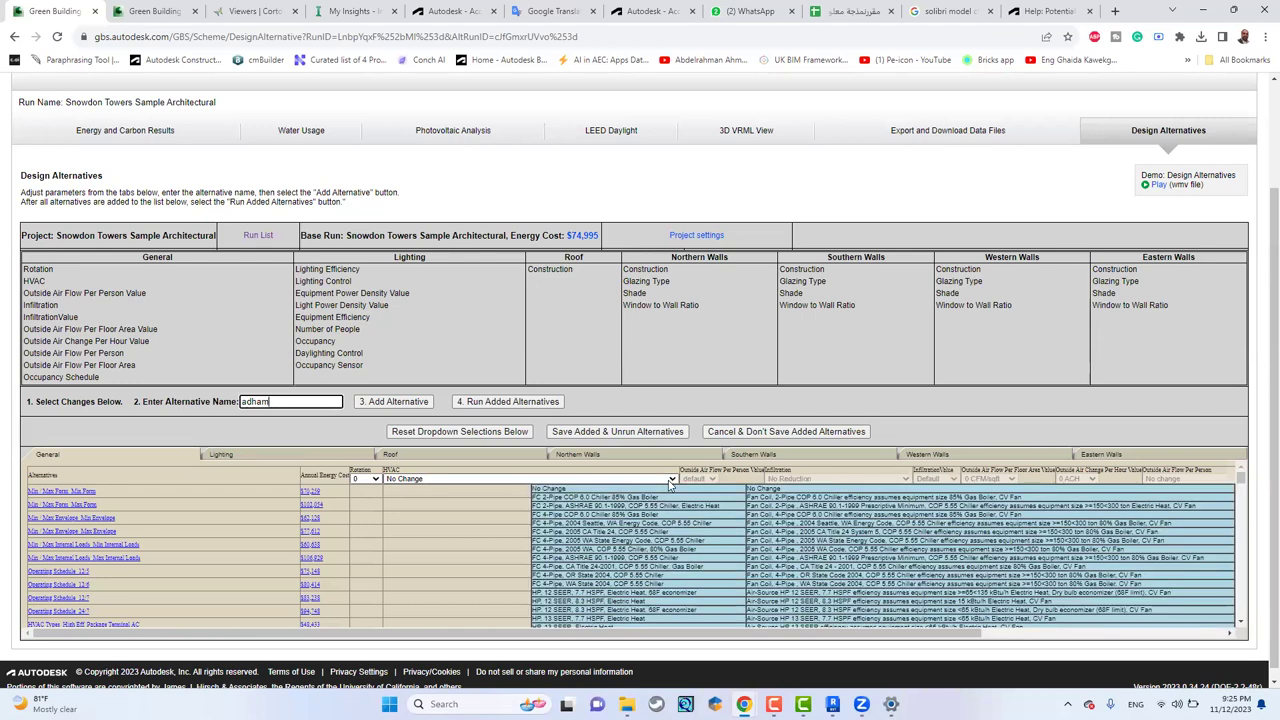
click(670, 480)
scroll(627, 510, down, 1)
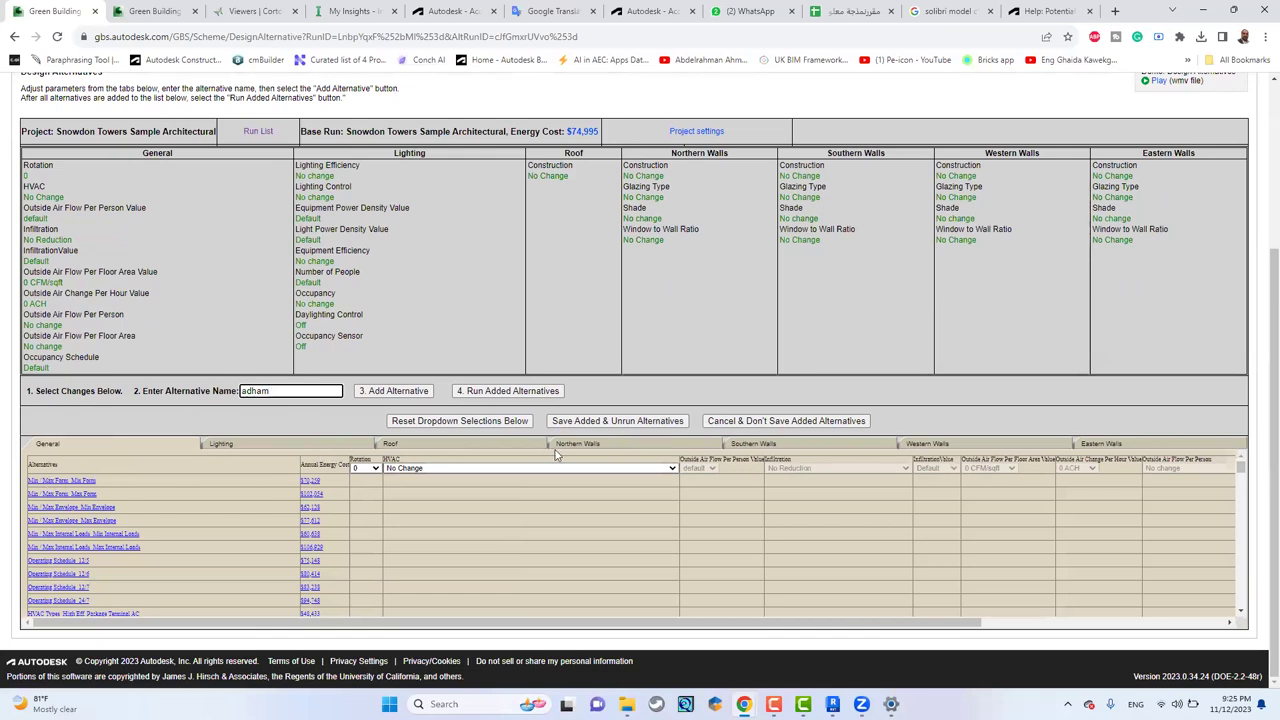
click(663, 473)
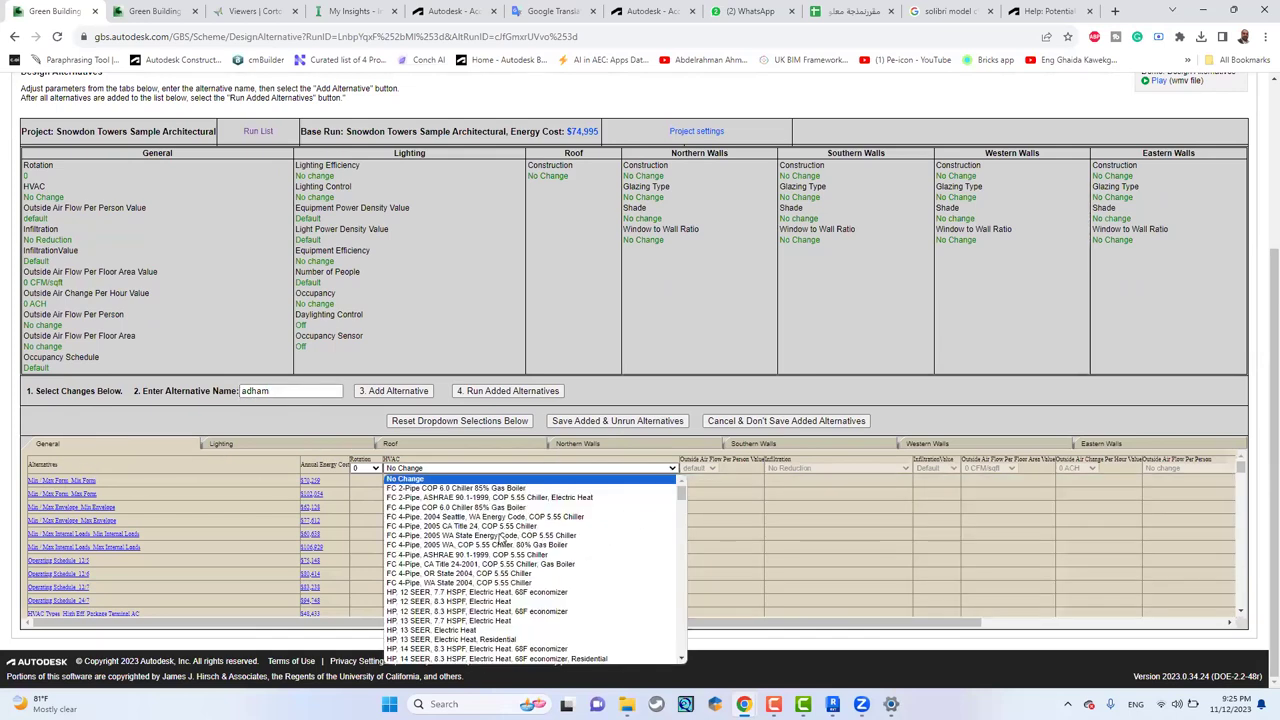
click(452, 507)
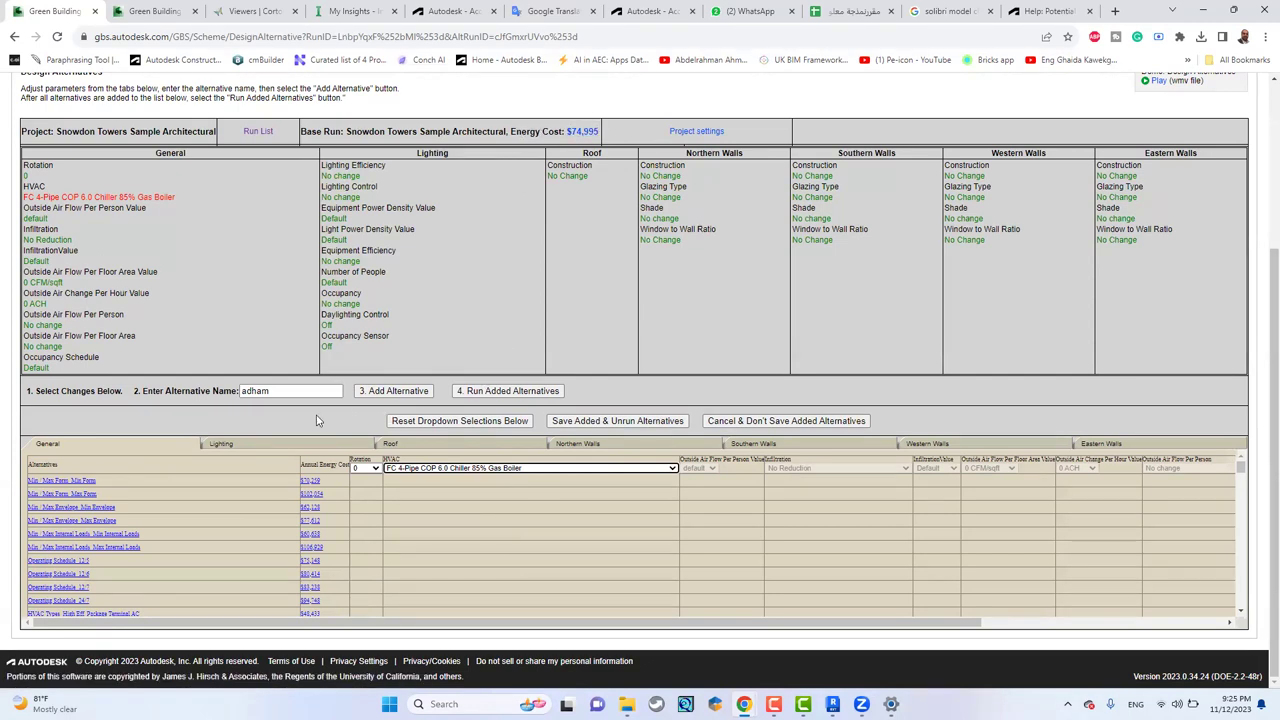
Set the alternative's Lighting Efficiency to LPD 70% more than base run.
click(297, 445)
click(368, 469)
click(410, 457)
click(487, 469)
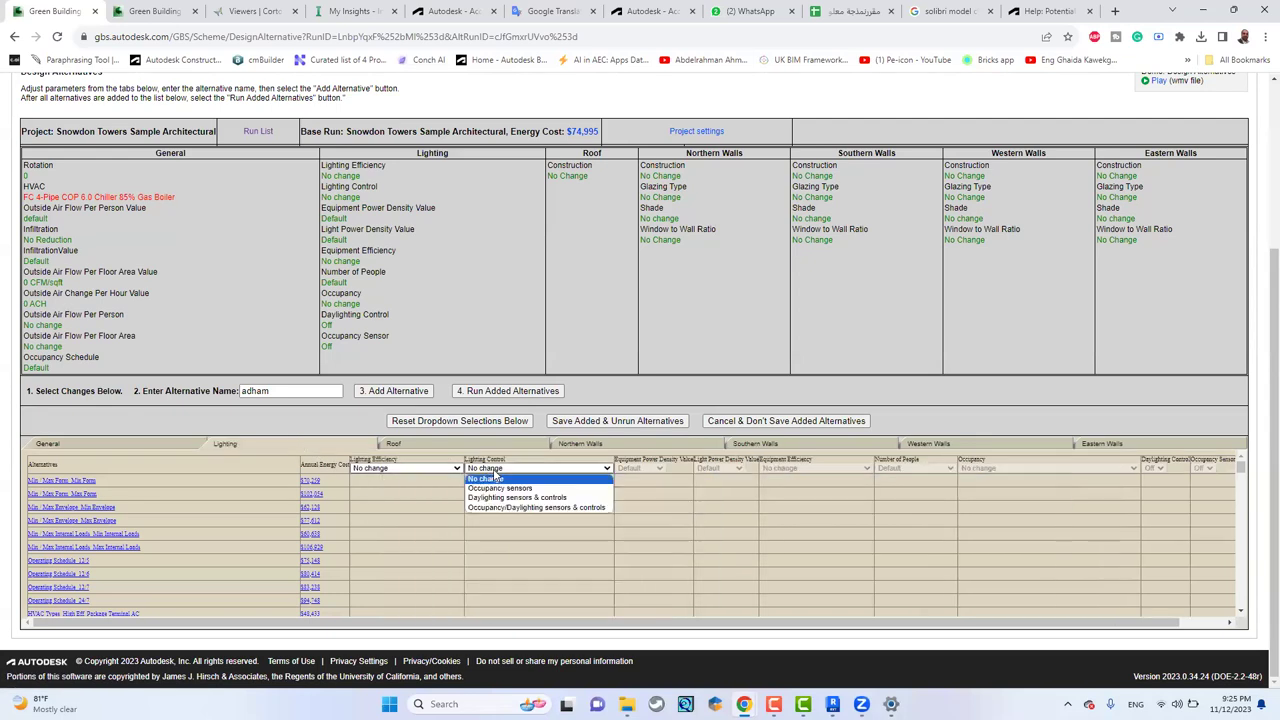
click(415, 469)
click(415, 477)
click(415, 475)
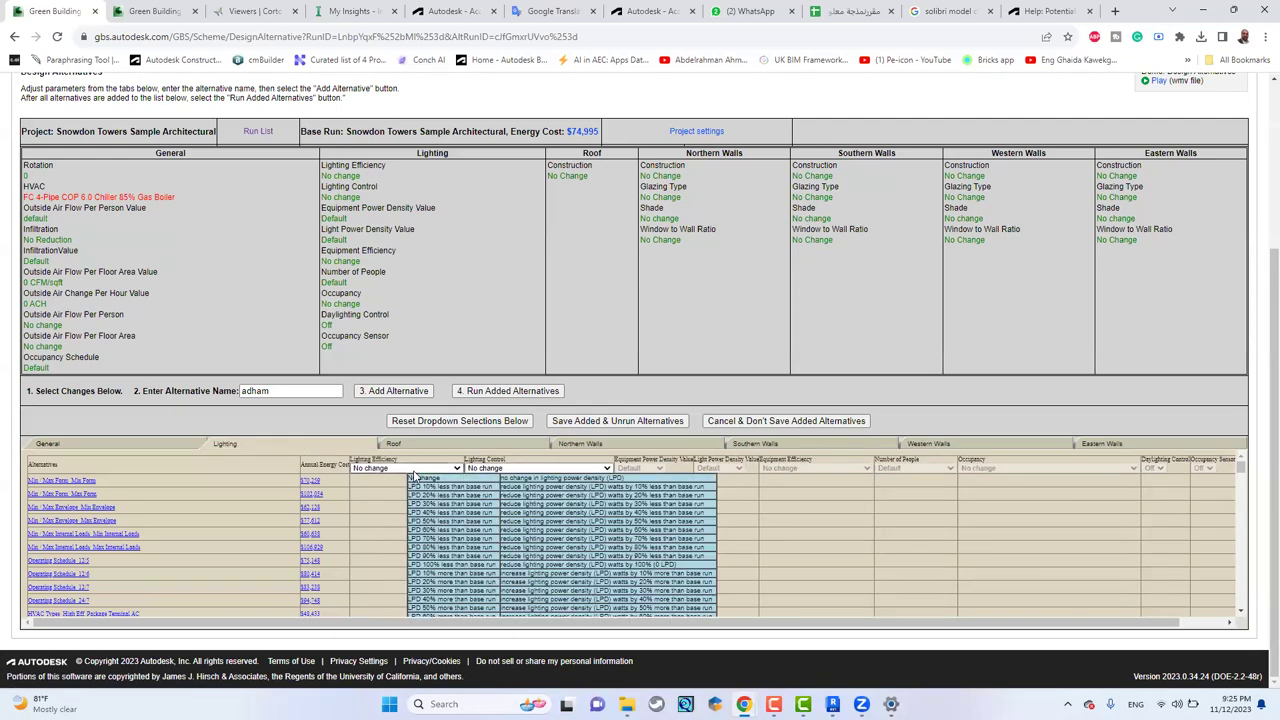
click(415, 477)
click(415, 474)
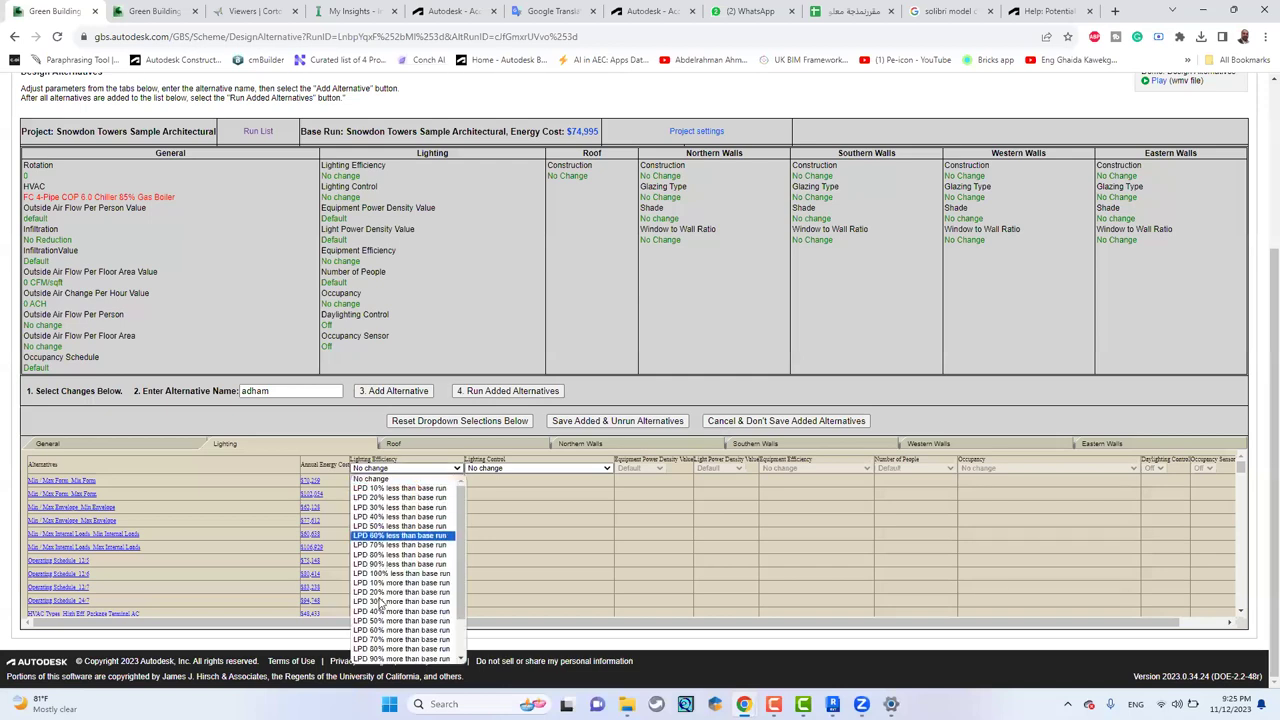
click(397, 639)
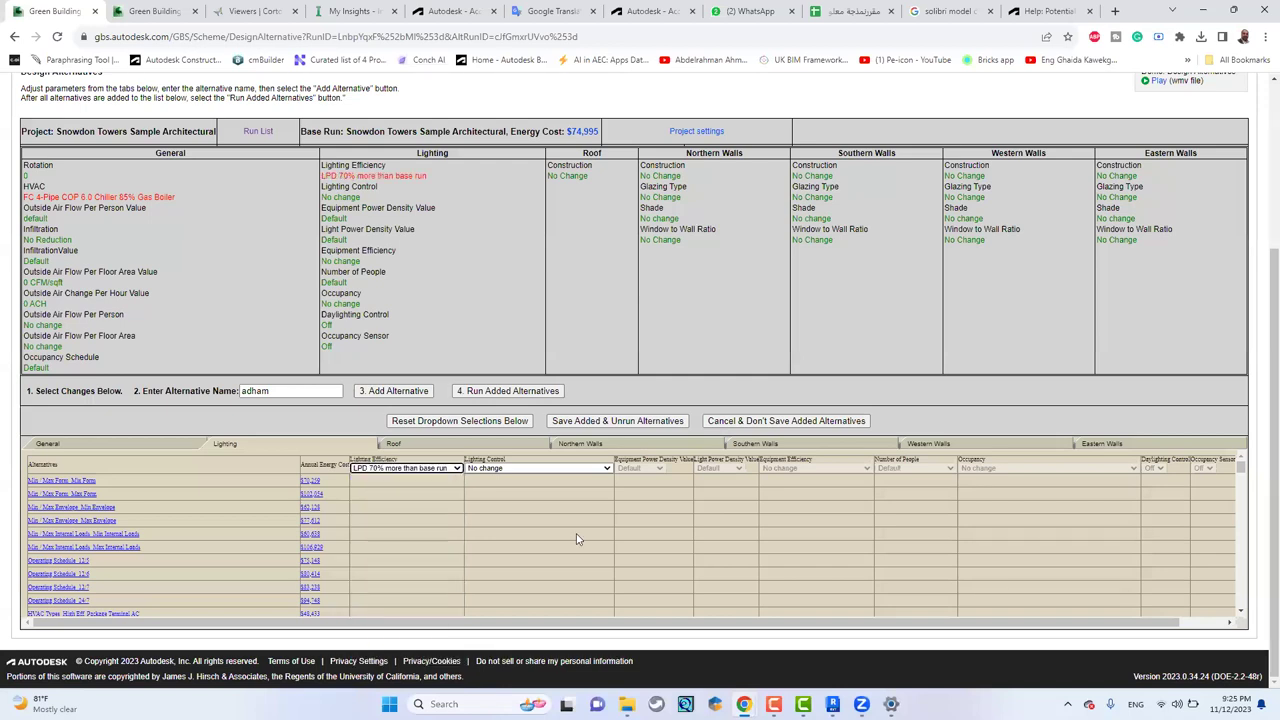
Set Lighting Control to Daylighting sensors & controls and add the alternative to the list.
click(560, 468)
click(455, 470)
click(440, 480)
click(492, 469)
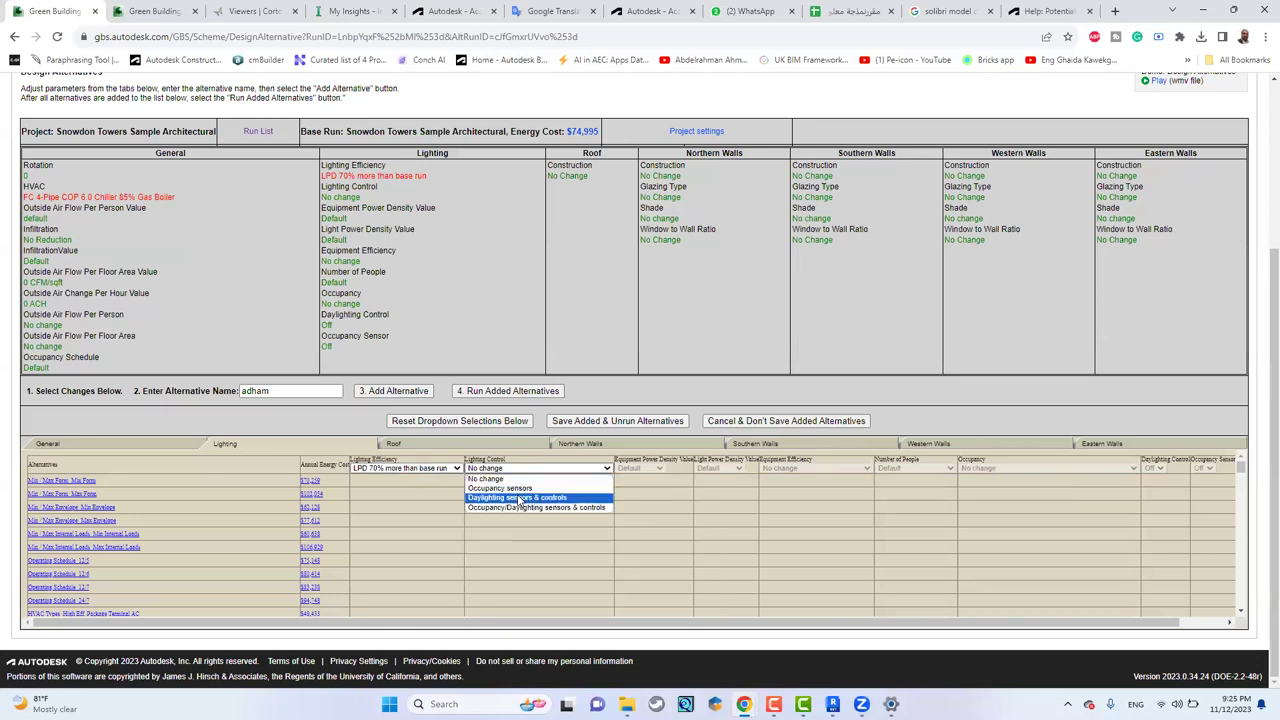
click(505, 509)
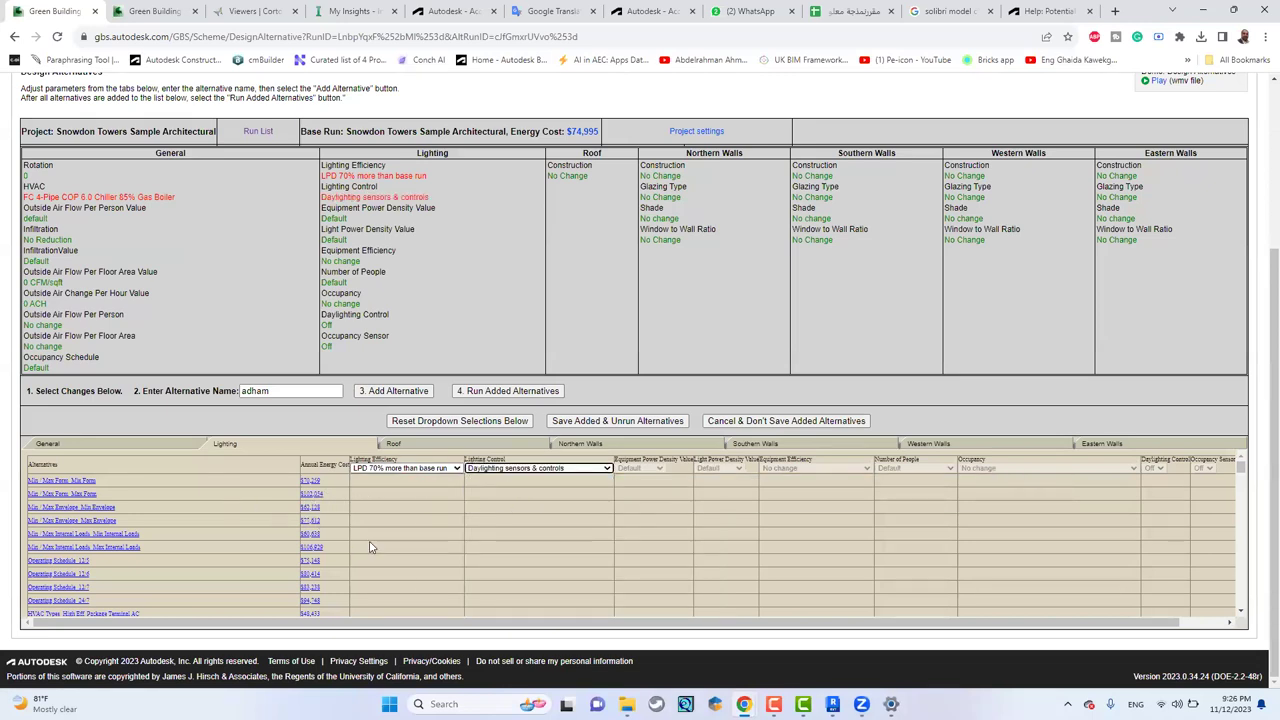
scroll(375, 547, down, 5)
scroll(436, 580, up, 10)
click(381, 392)
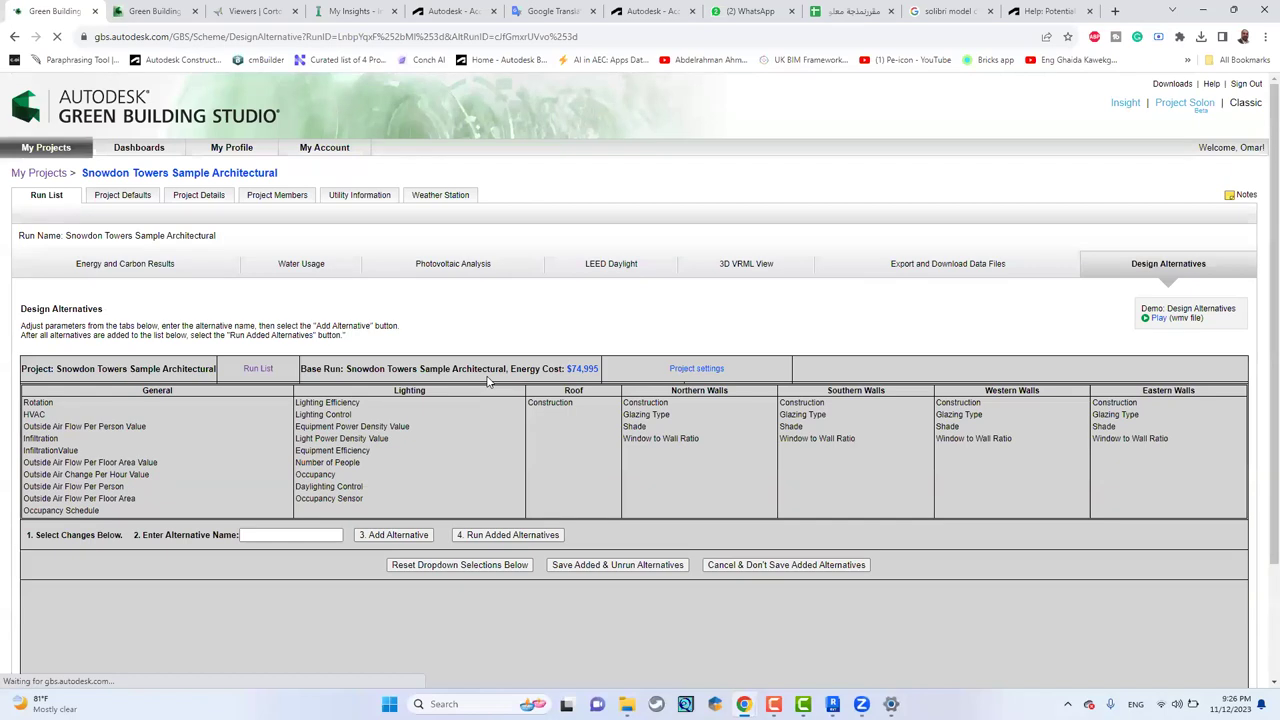
Enter adham as the alternative name again and set HVAC to FC 4-Pipe, 2005 WA, COP 5.55 Chiller, 80% Gas Boiler.
click(290, 535)
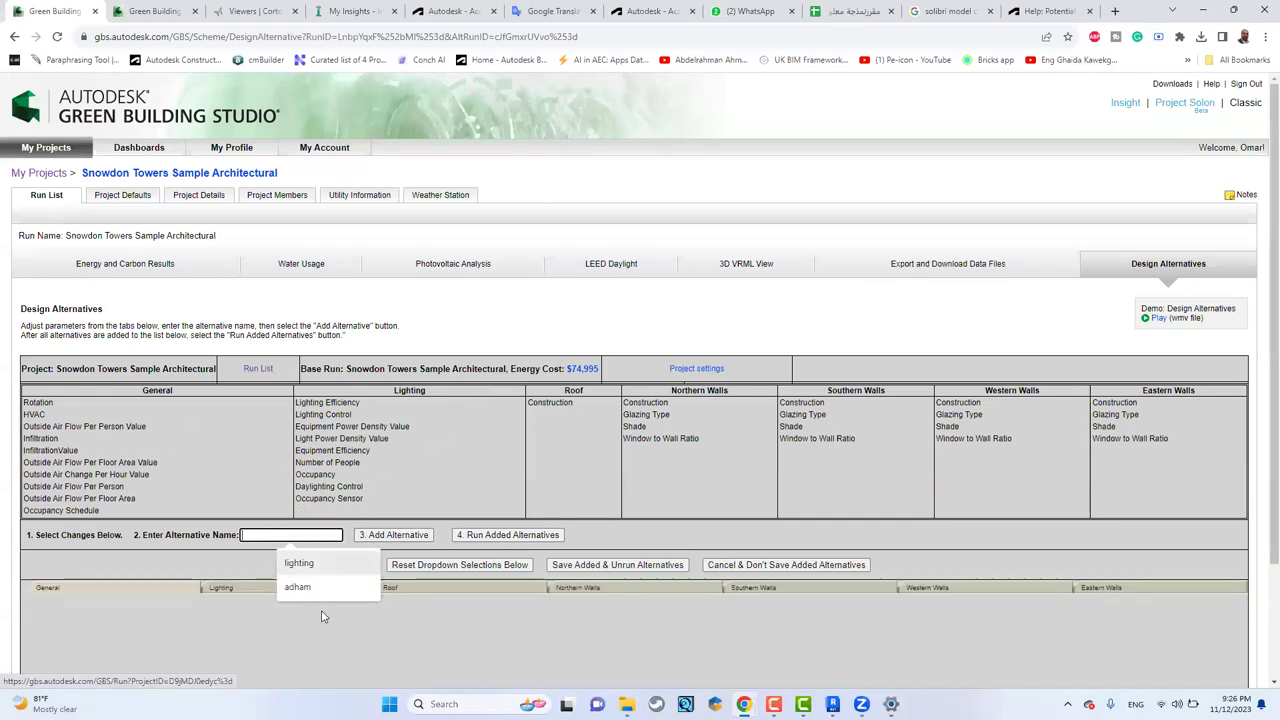
click(300, 588)
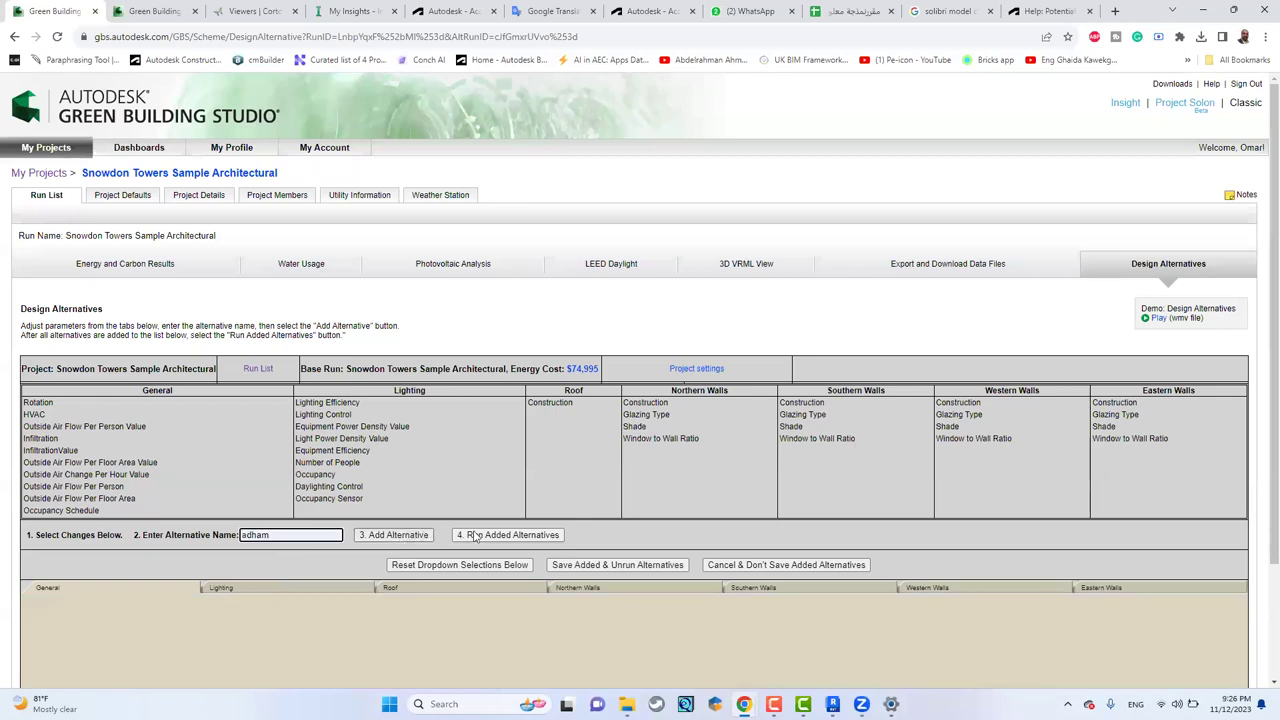
scroll(480, 530, down, 2)
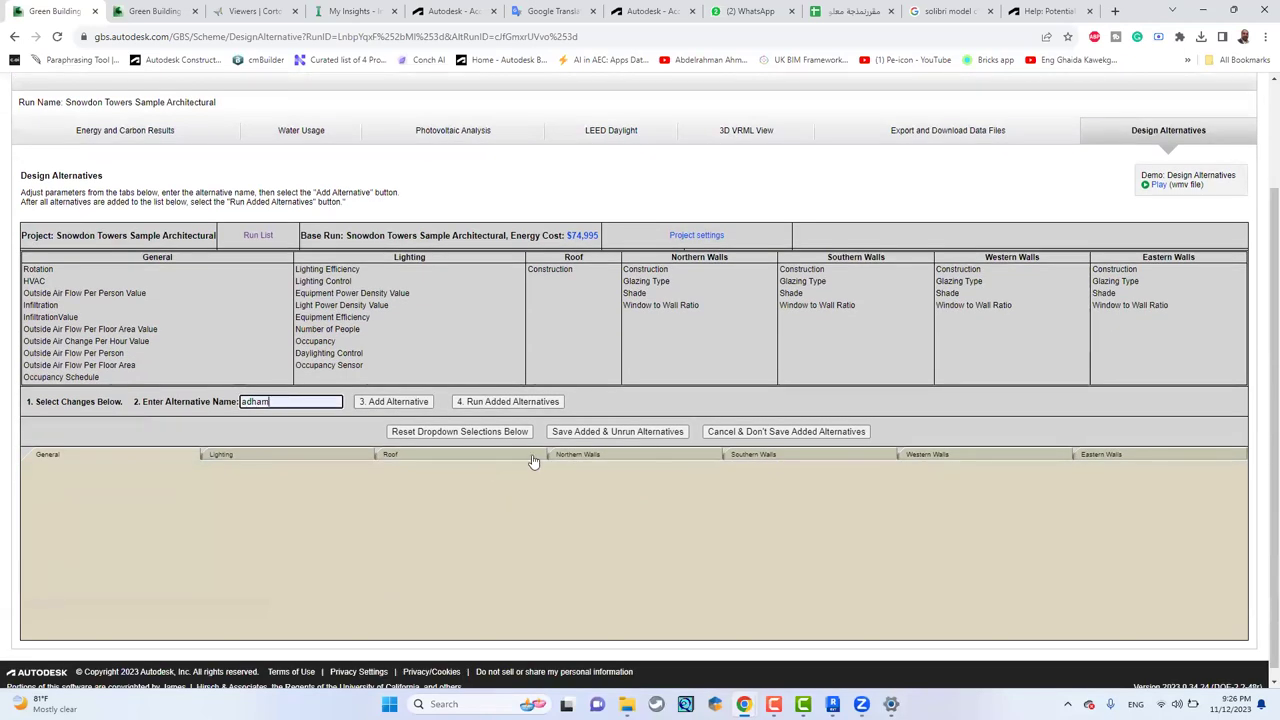
click(395, 402)
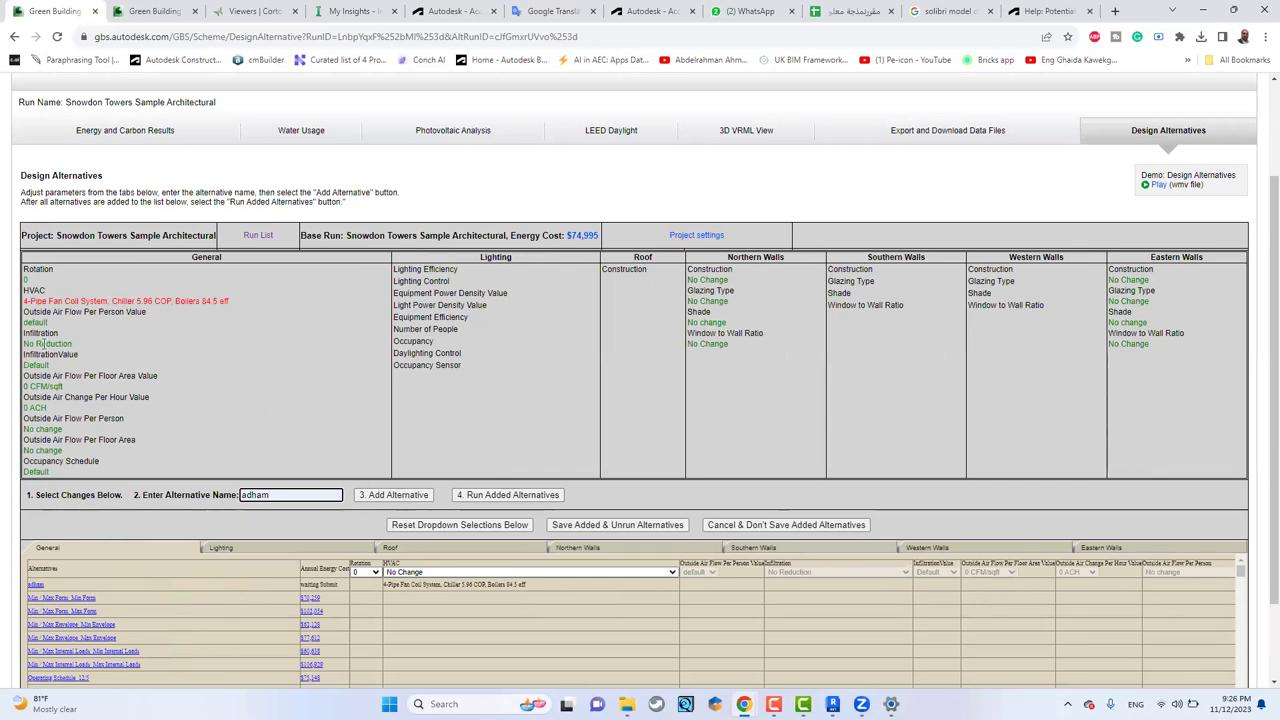
click(458, 573)
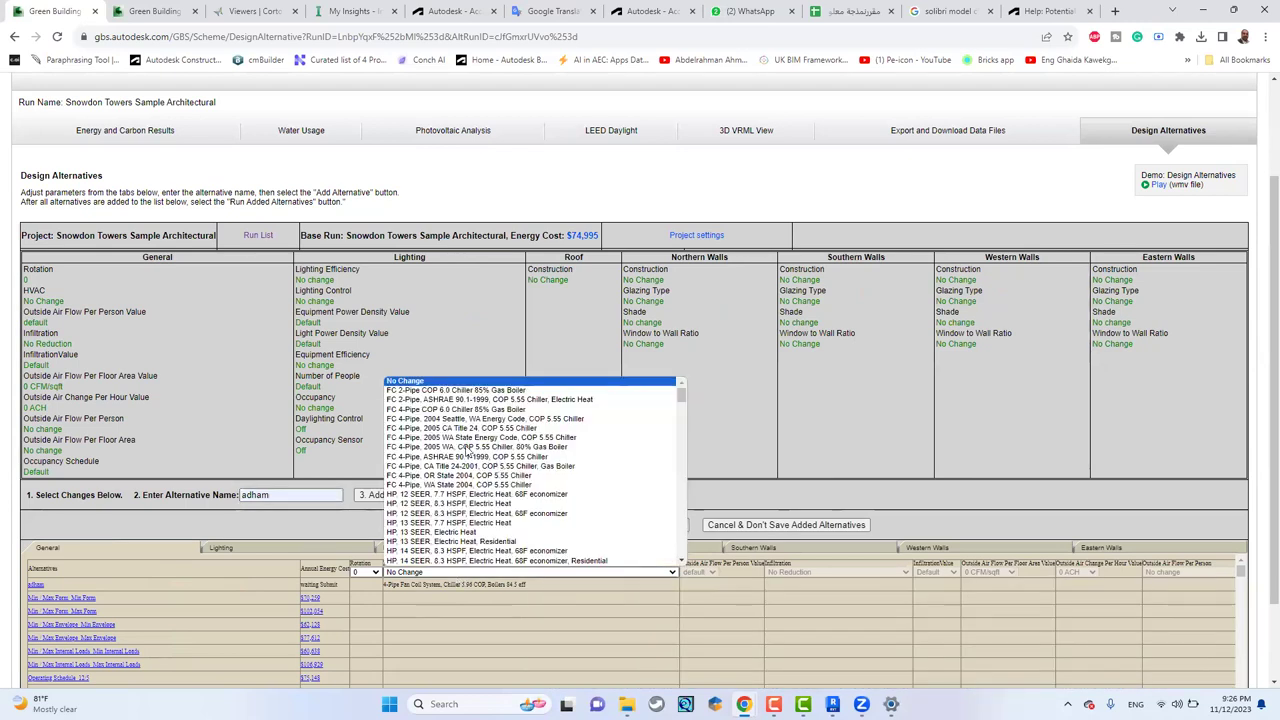
click(480, 447)
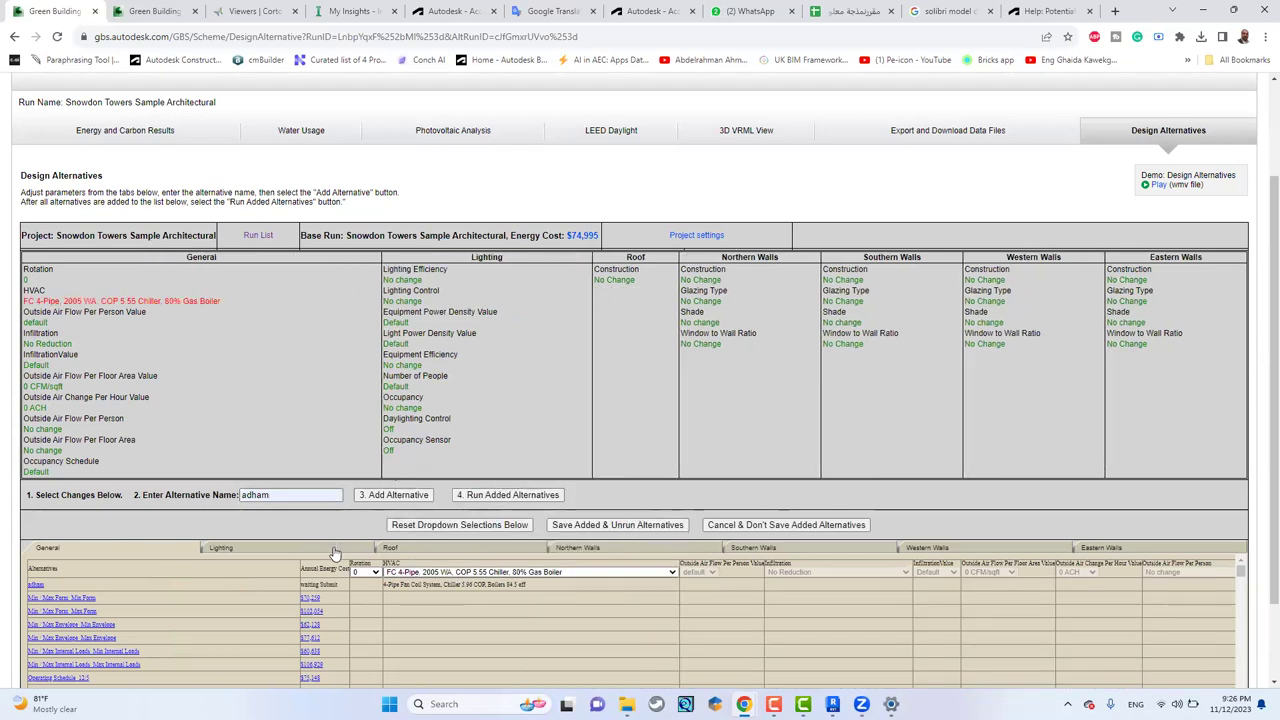
Set Lighting Efficiency to LPD 80% less than base run and Lighting Control to Occupancy/Daylighting sensors & controls.
click(333, 547)
click(392, 573)
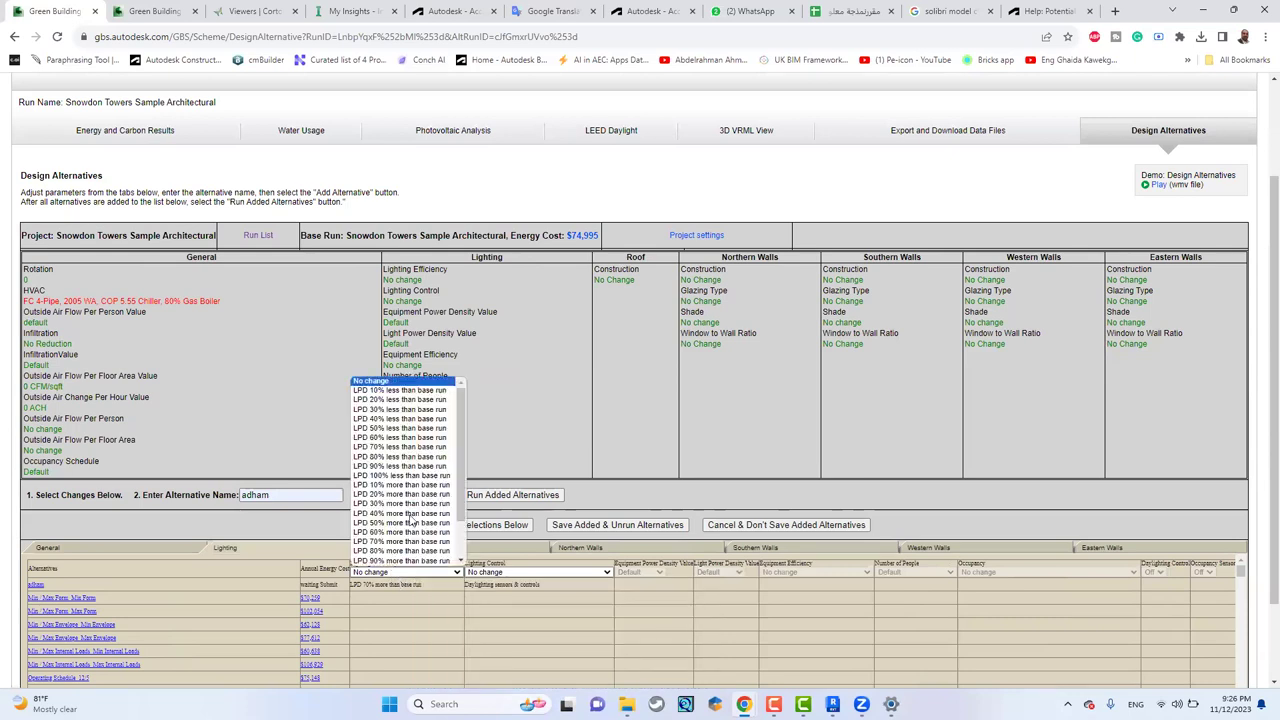
click(399, 456)
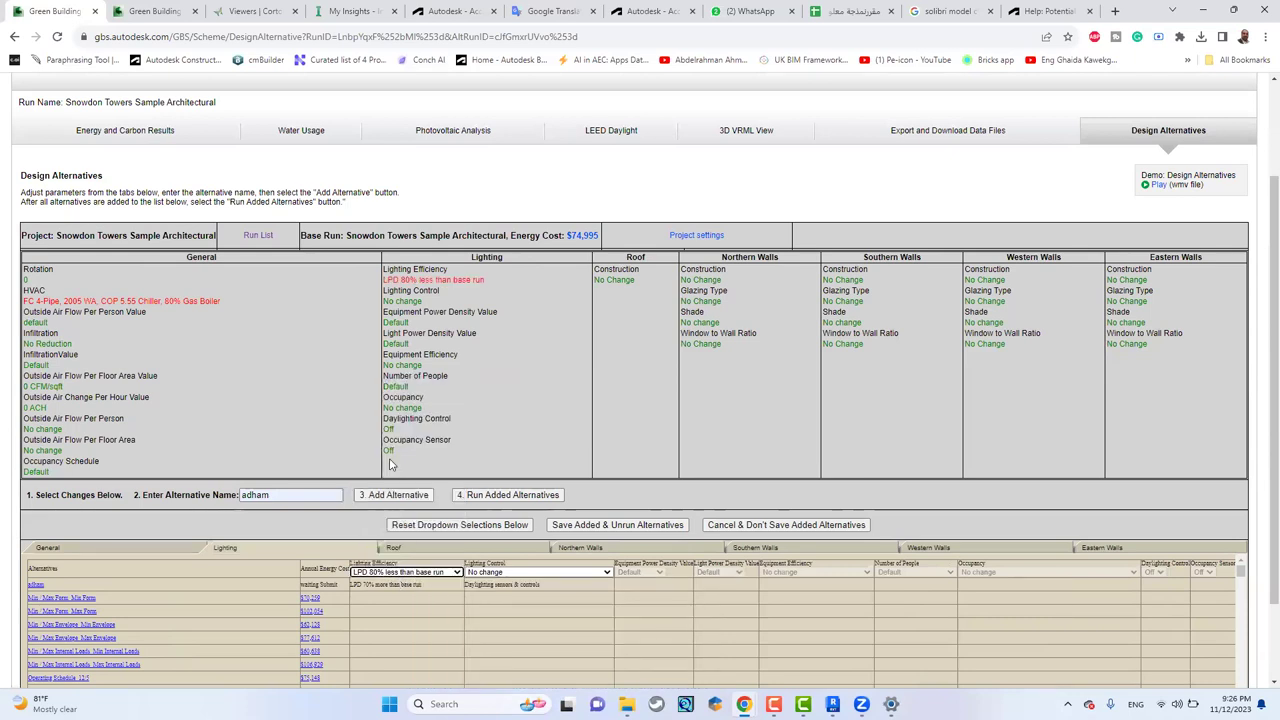
click(488, 573)
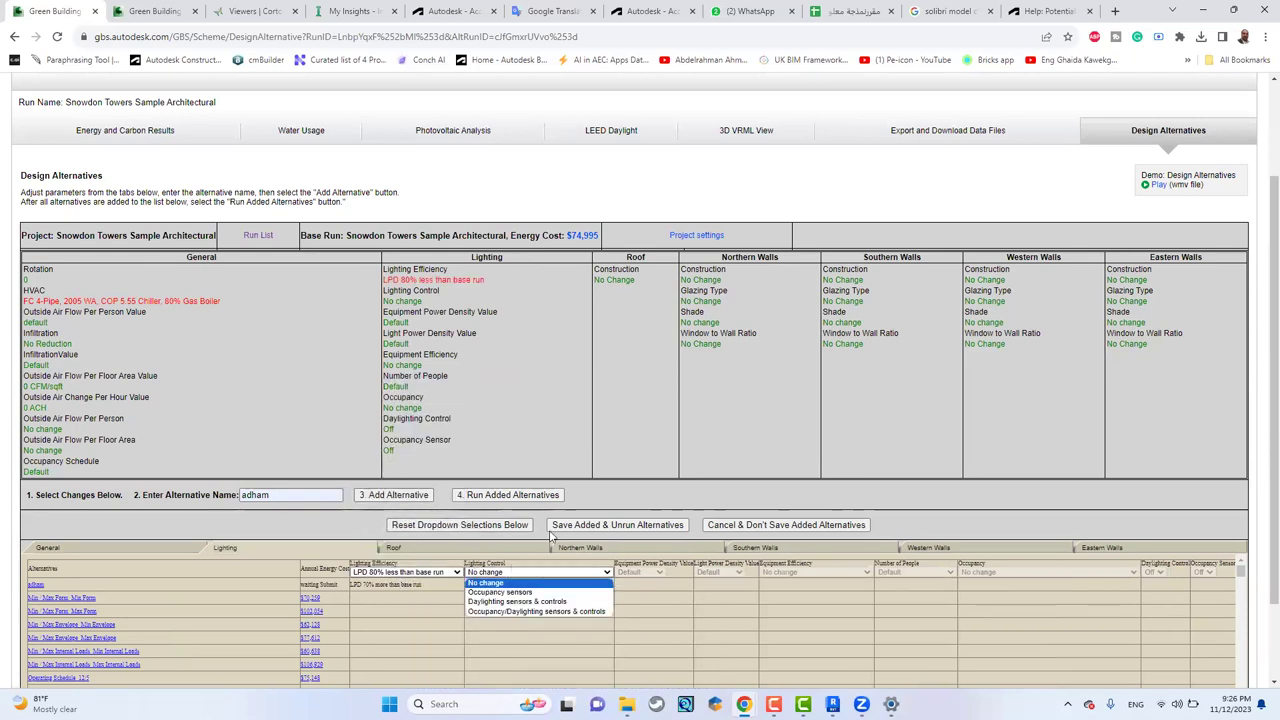
click(541, 612)
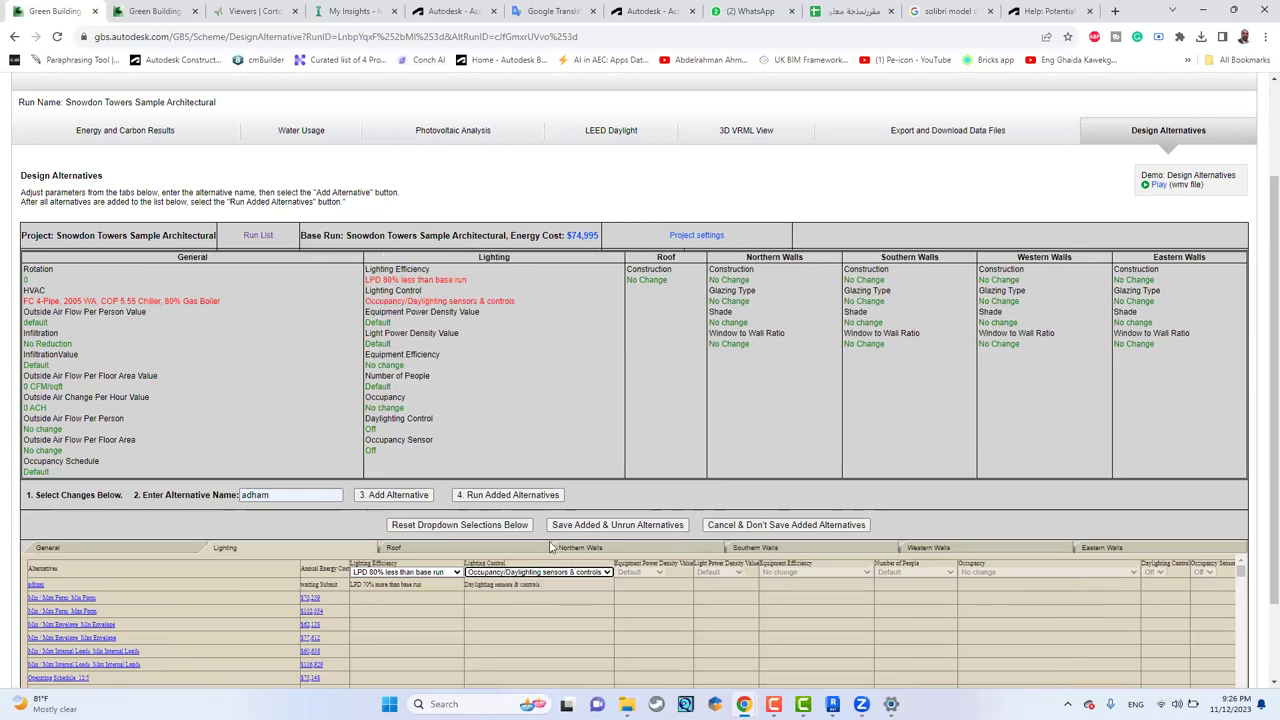
Set the roof construction to Continuous Deck Roof with High Insulation.
click(510, 552)
click(485, 573)
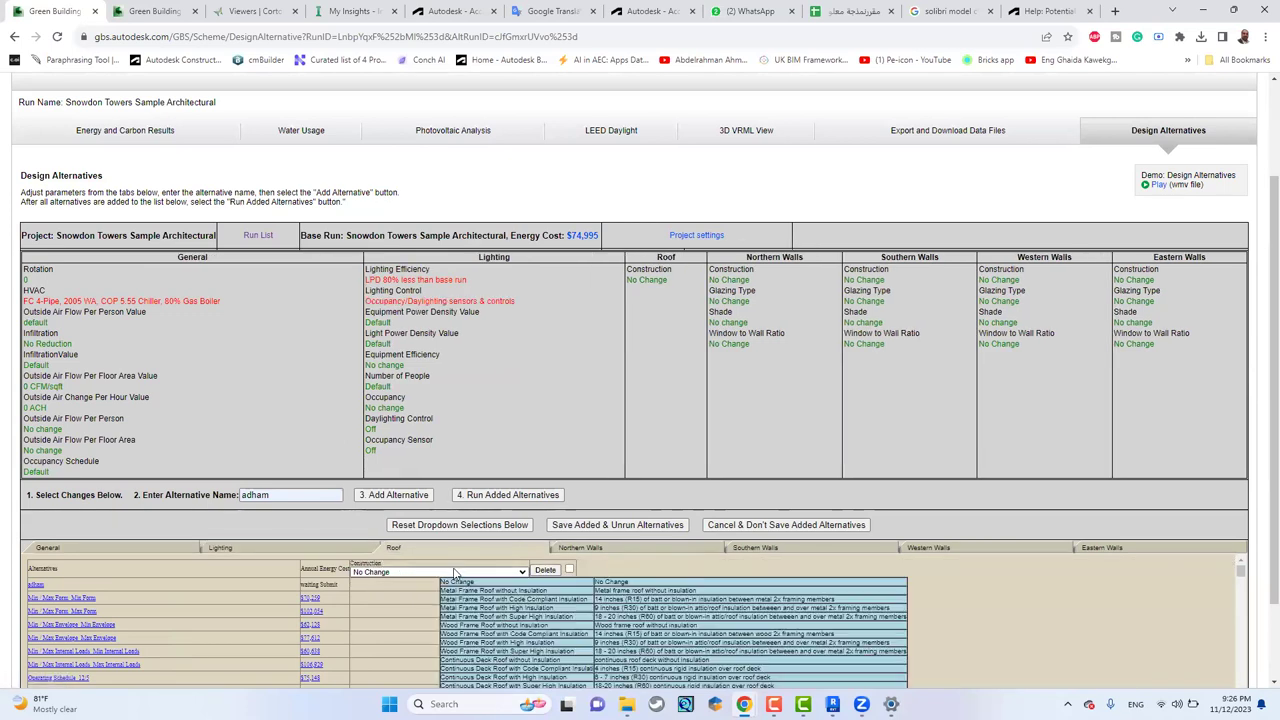
click(445, 495)
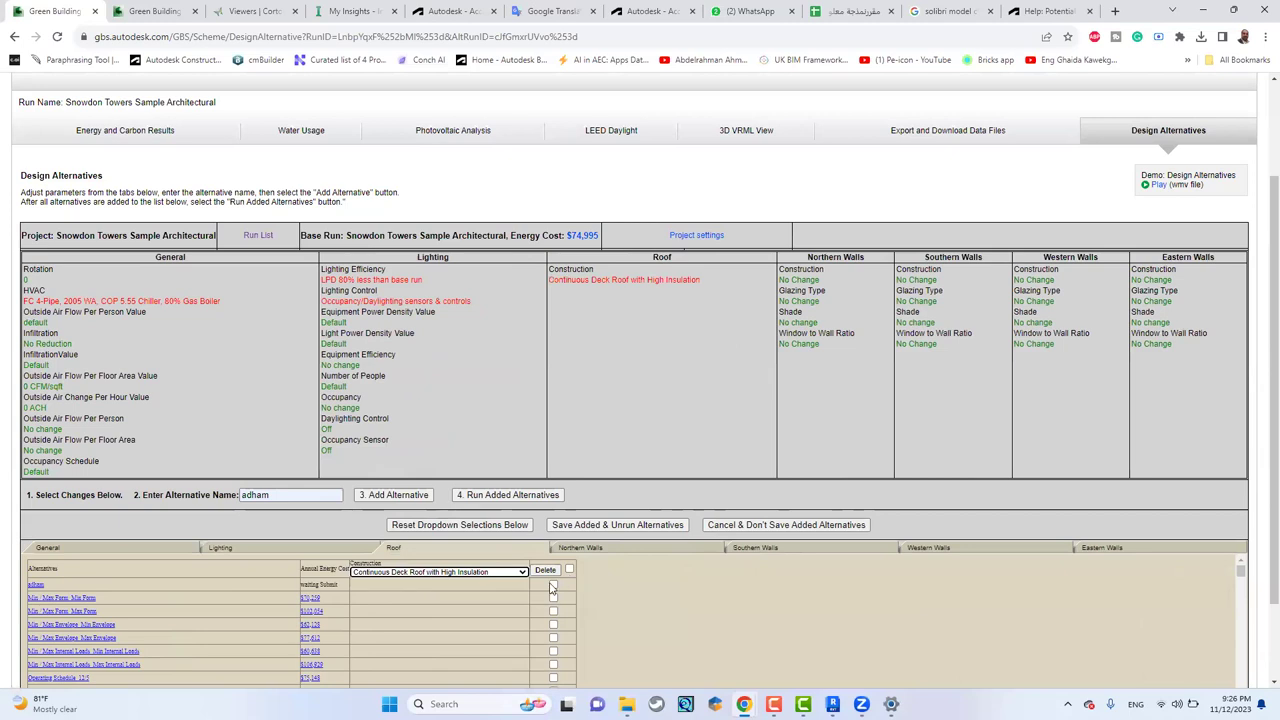
Submit the added design alternatives to run and check the alternatives list.
click(555, 591)
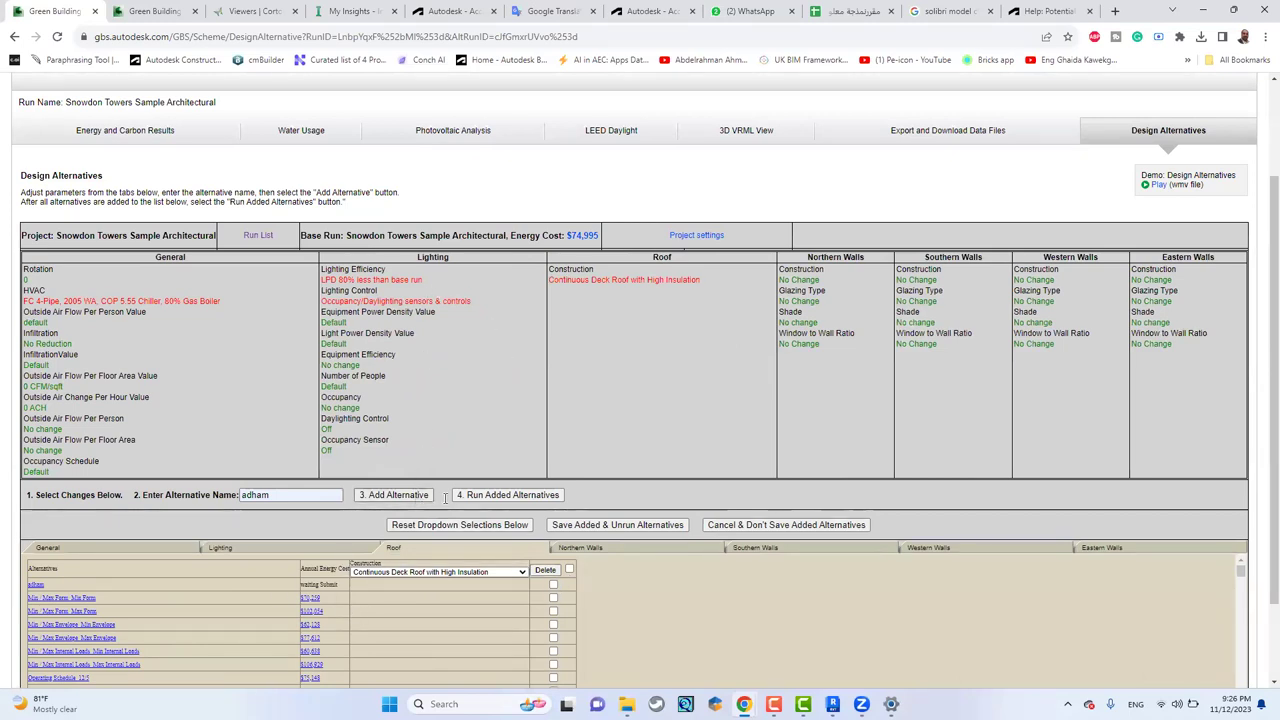
click(480, 495)
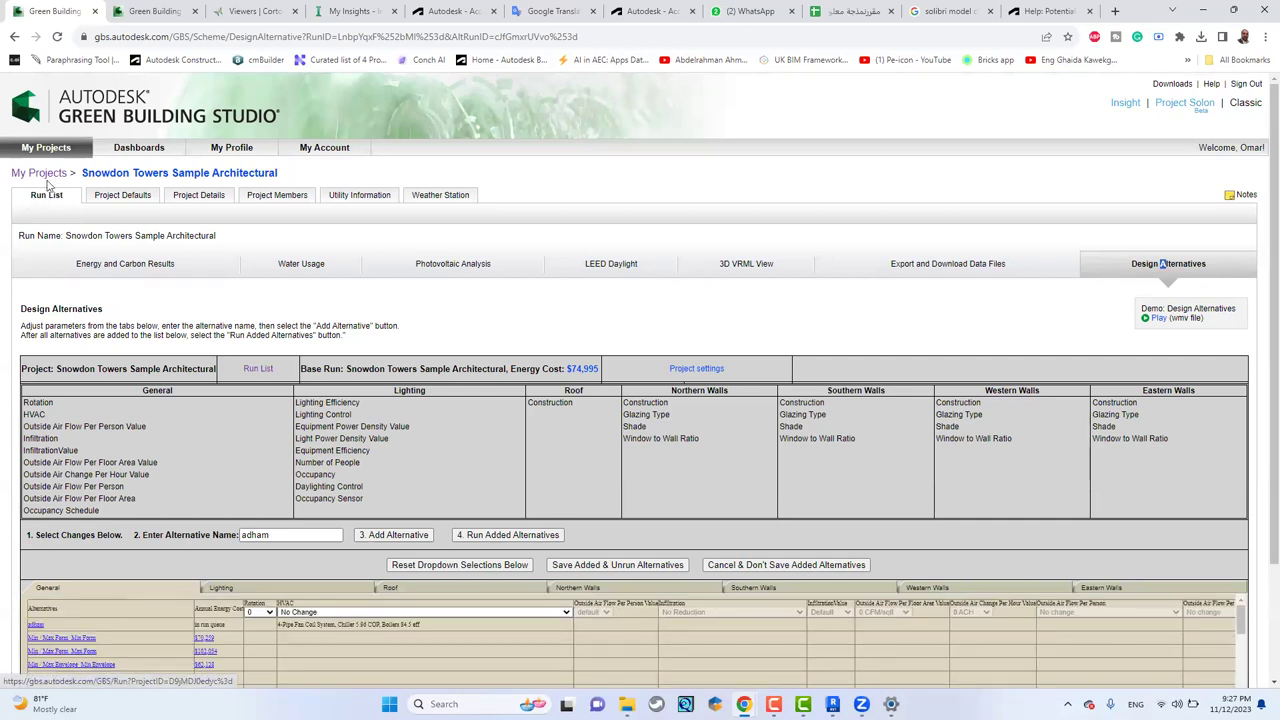
scroll(50, 190, down, 2)
scroll(55, 195, up, 2)
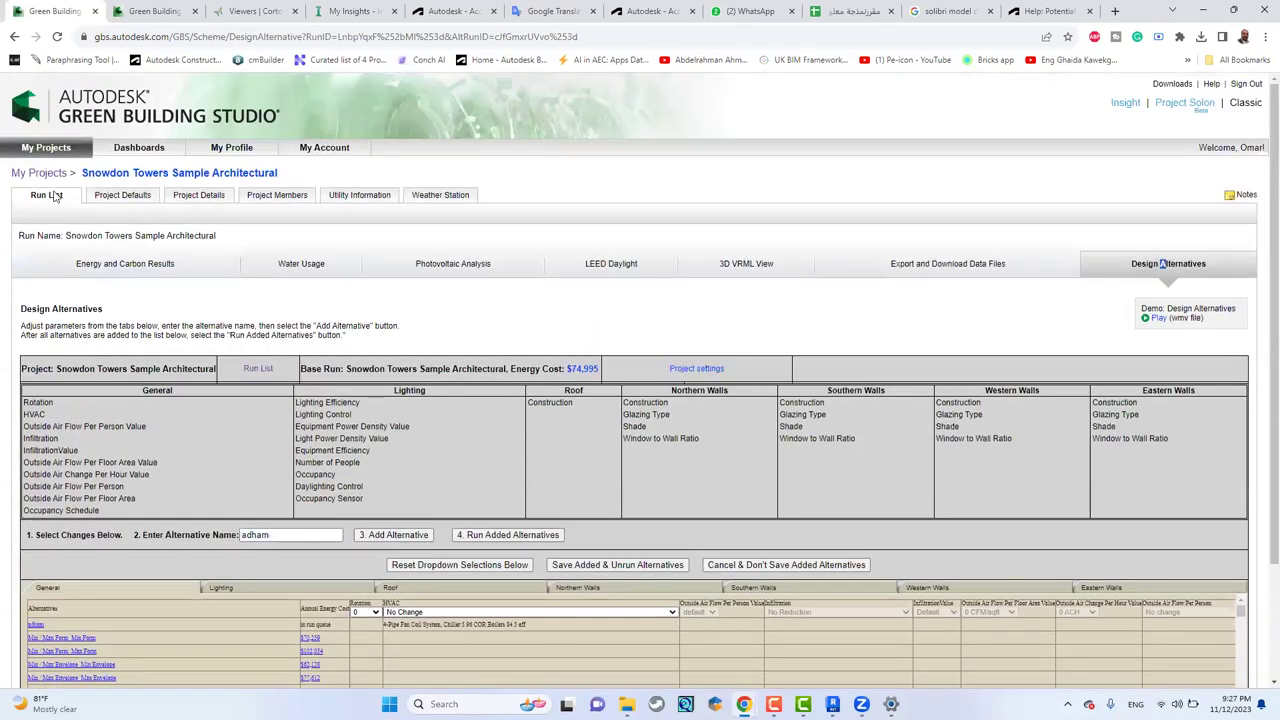
Review the project's run list and the Building section of its project defaults.
click(56, 198)
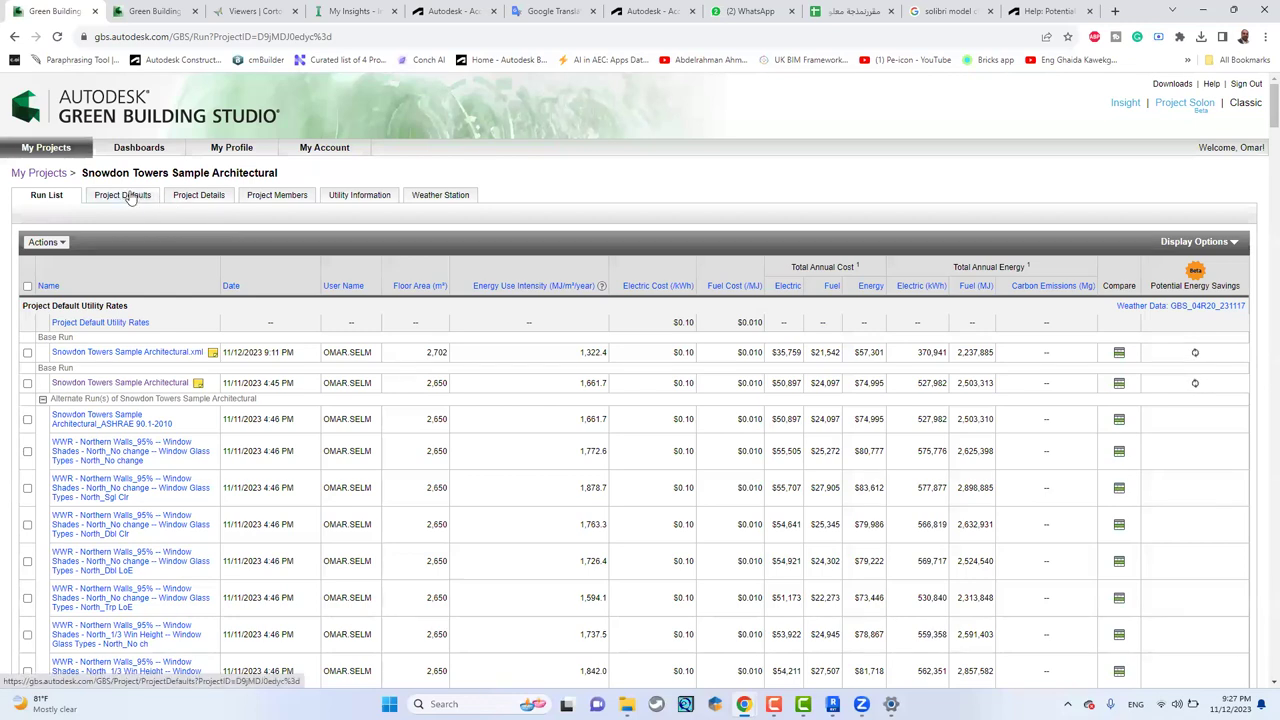
click(230, 197)
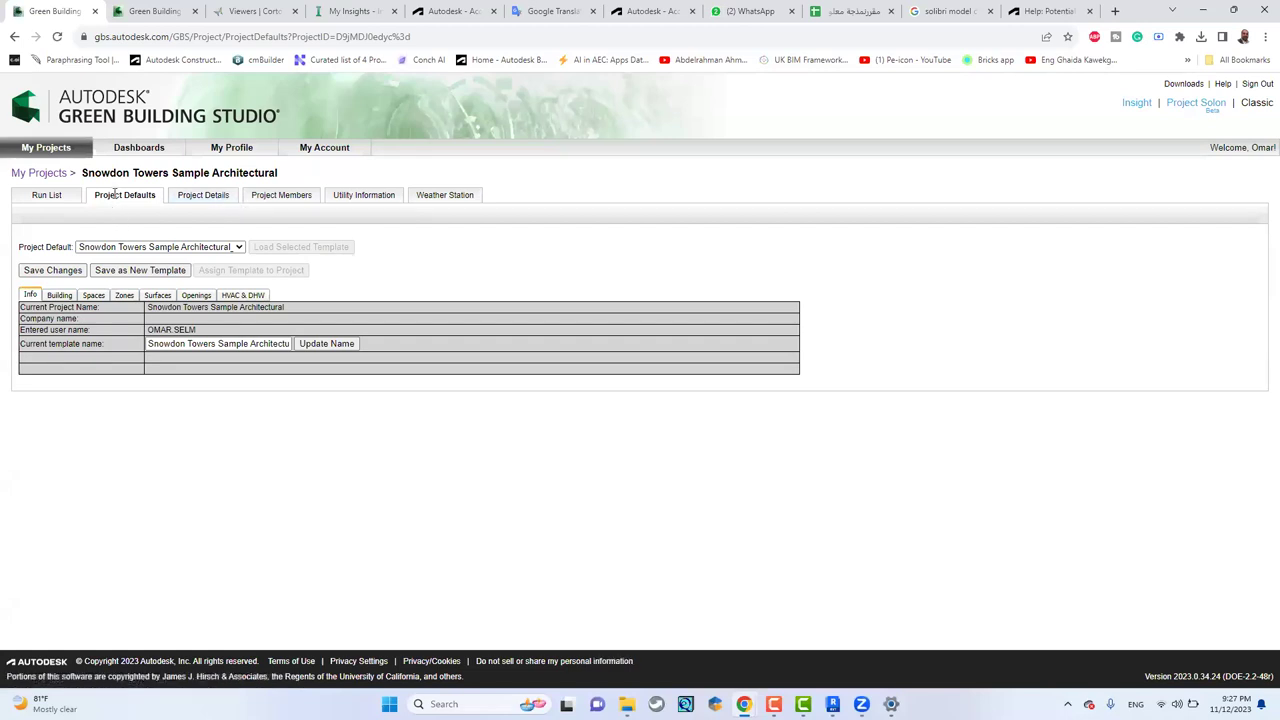
click(60, 298)
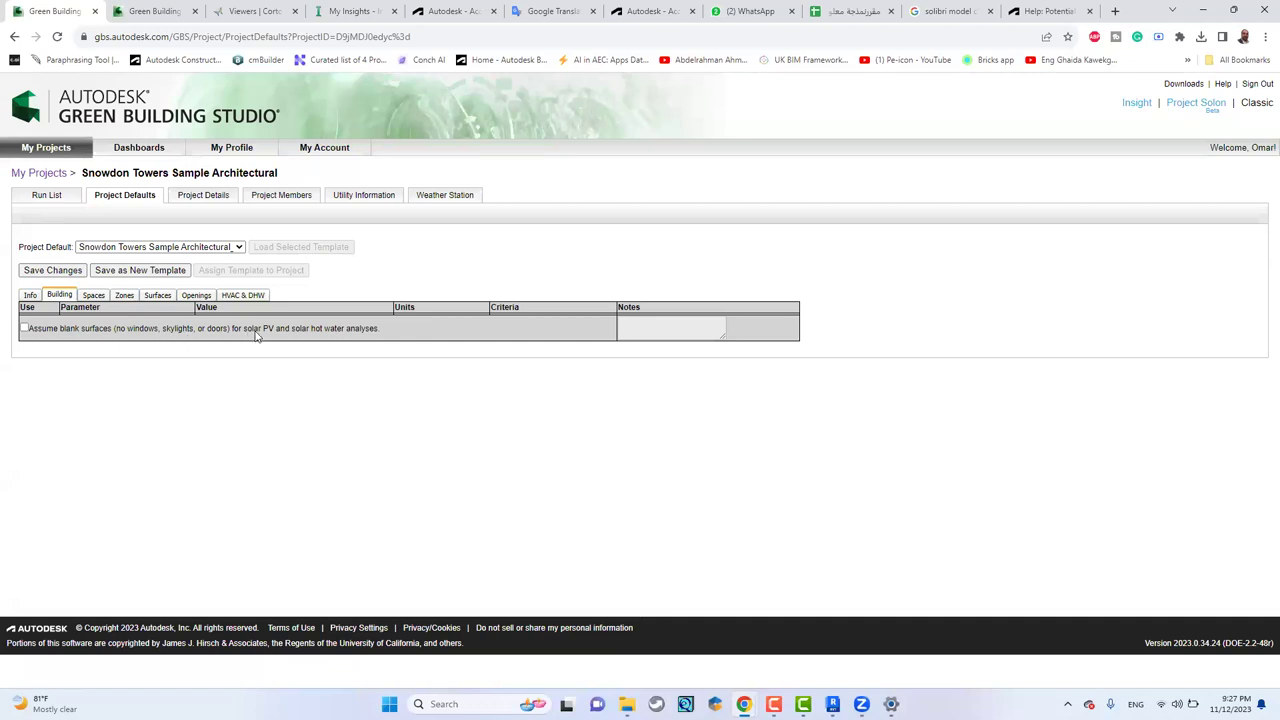
mouse_move(270, 336)
Enable the Condition Type default for spaces and set it to Cooled.
click(93, 296)
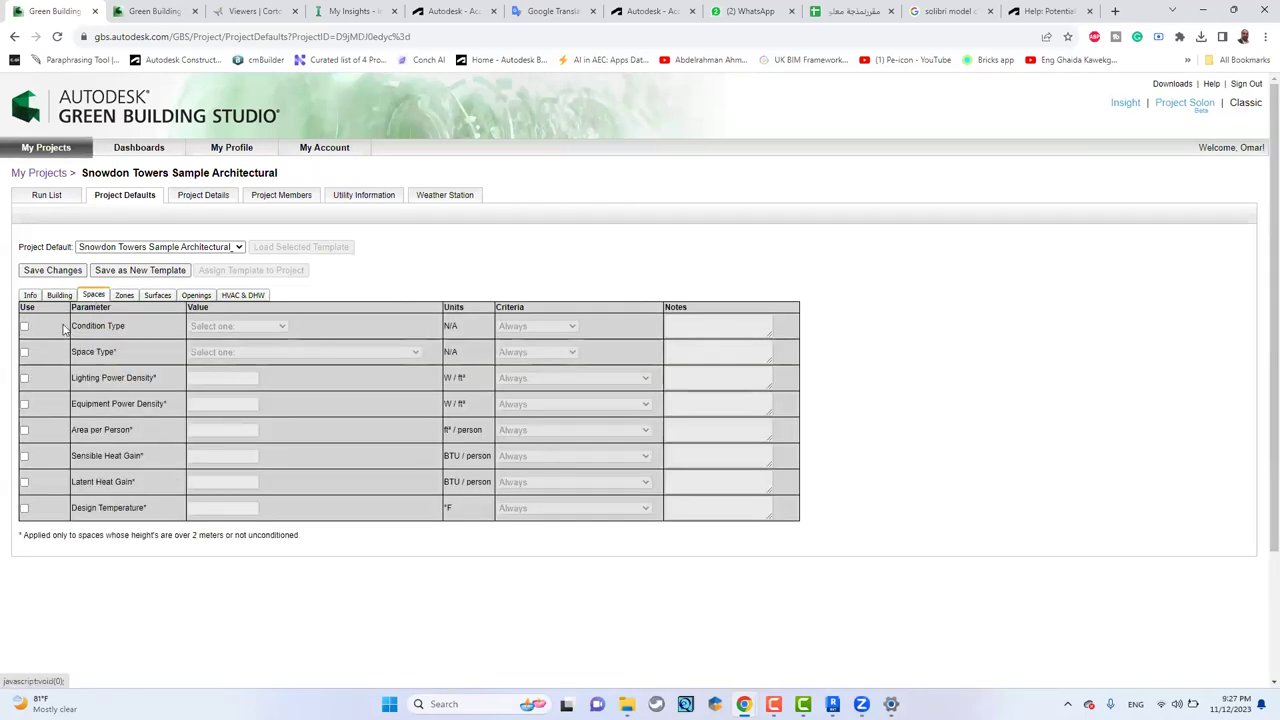
click(25, 327)
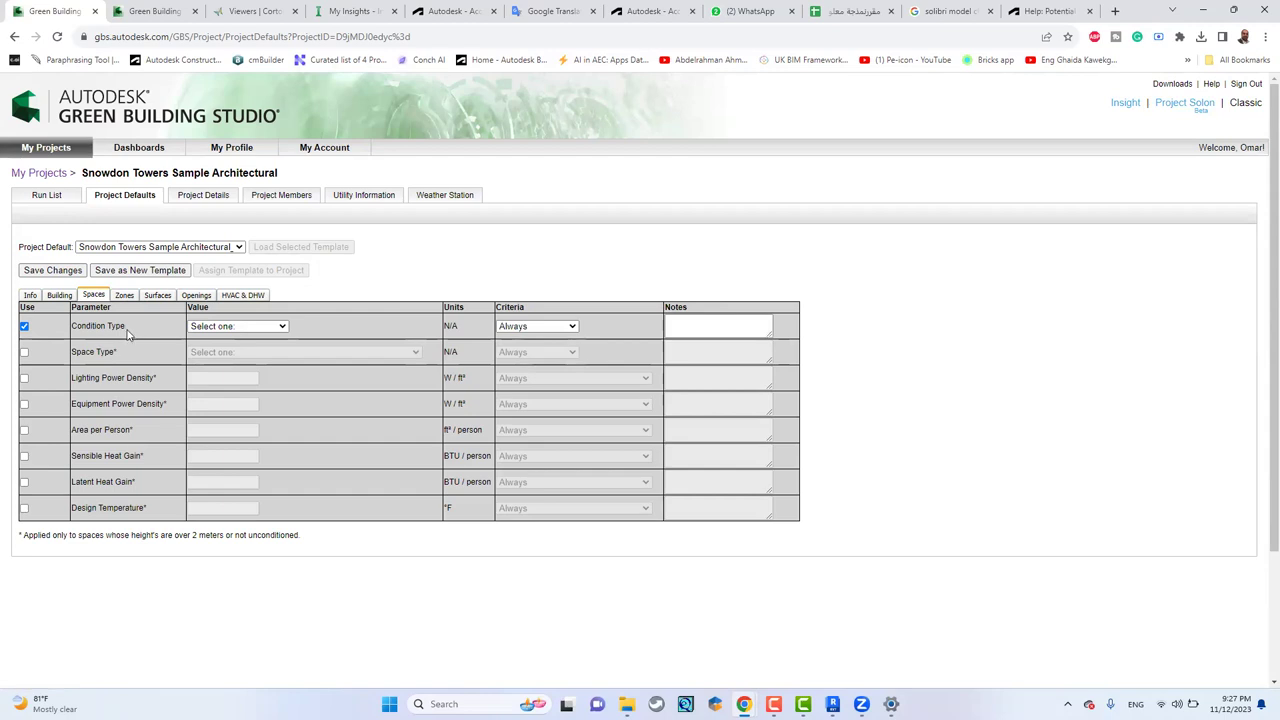
click(279, 327)
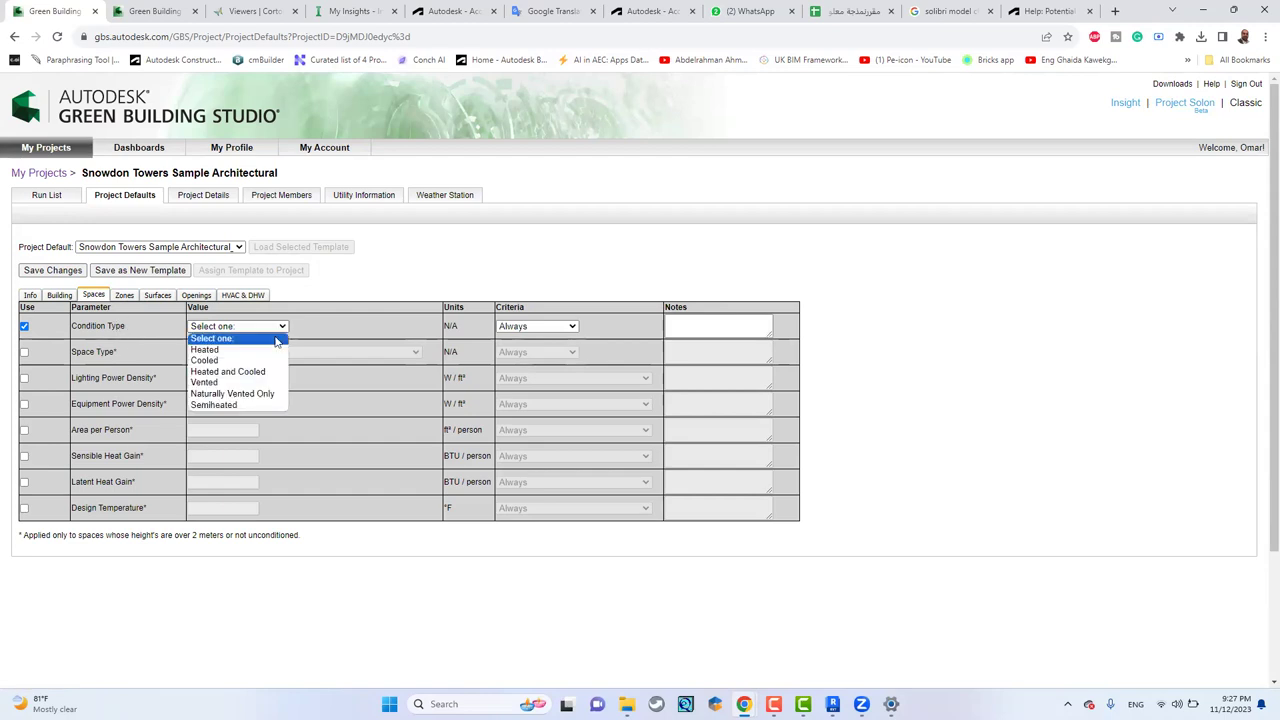
click(223, 360)
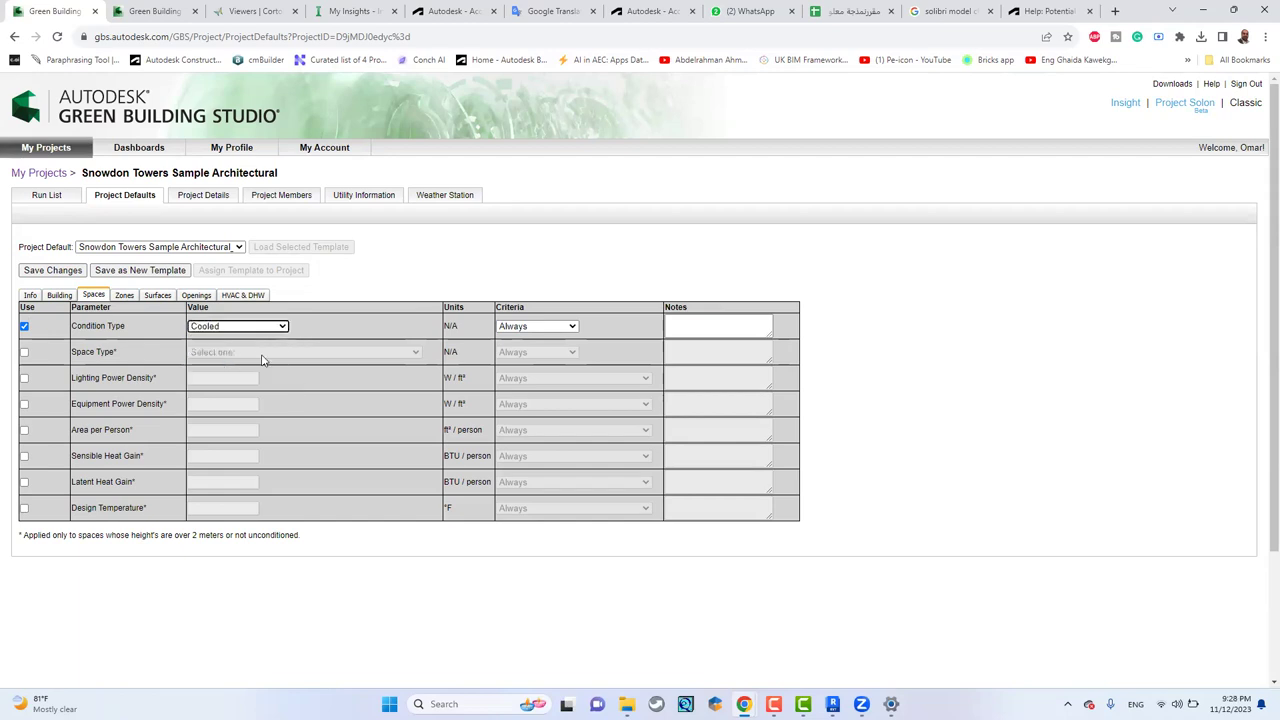
Enable the Space Type default and set it to AudienceOrSeatingAreaCourtHouse.
click(24, 352)
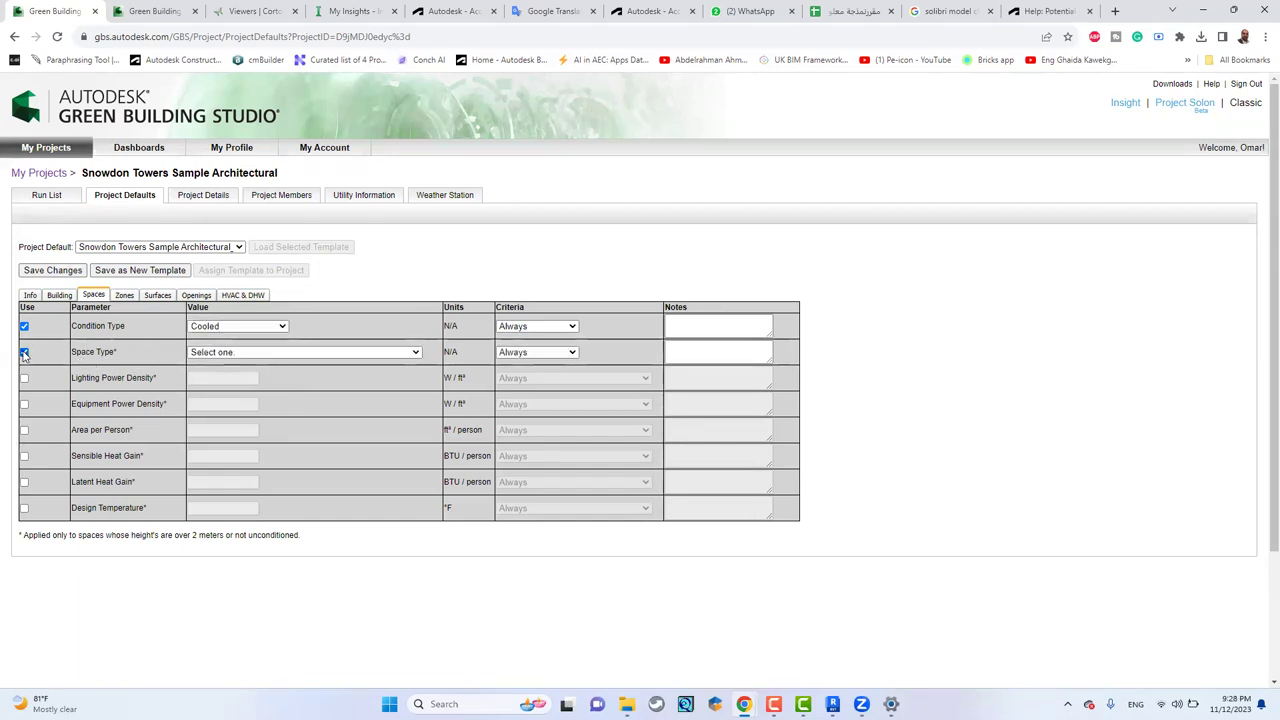
click(244, 353)
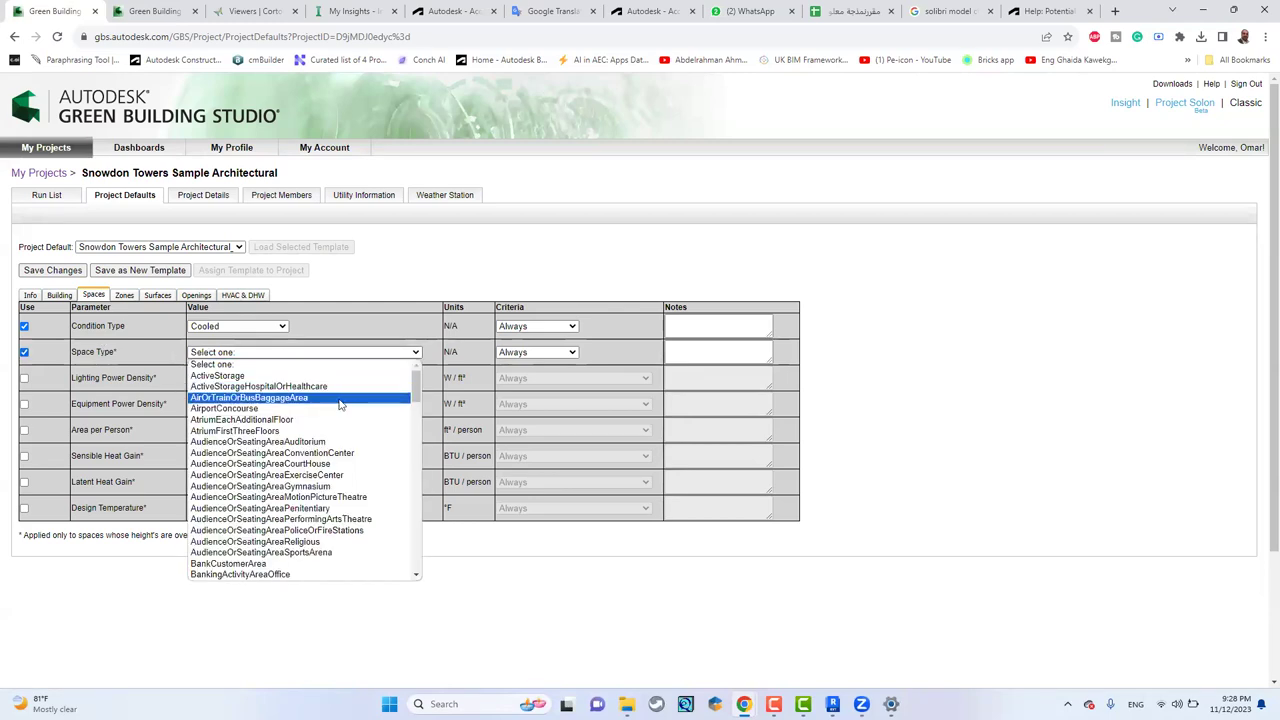
click(322, 463)
click(24, 379)
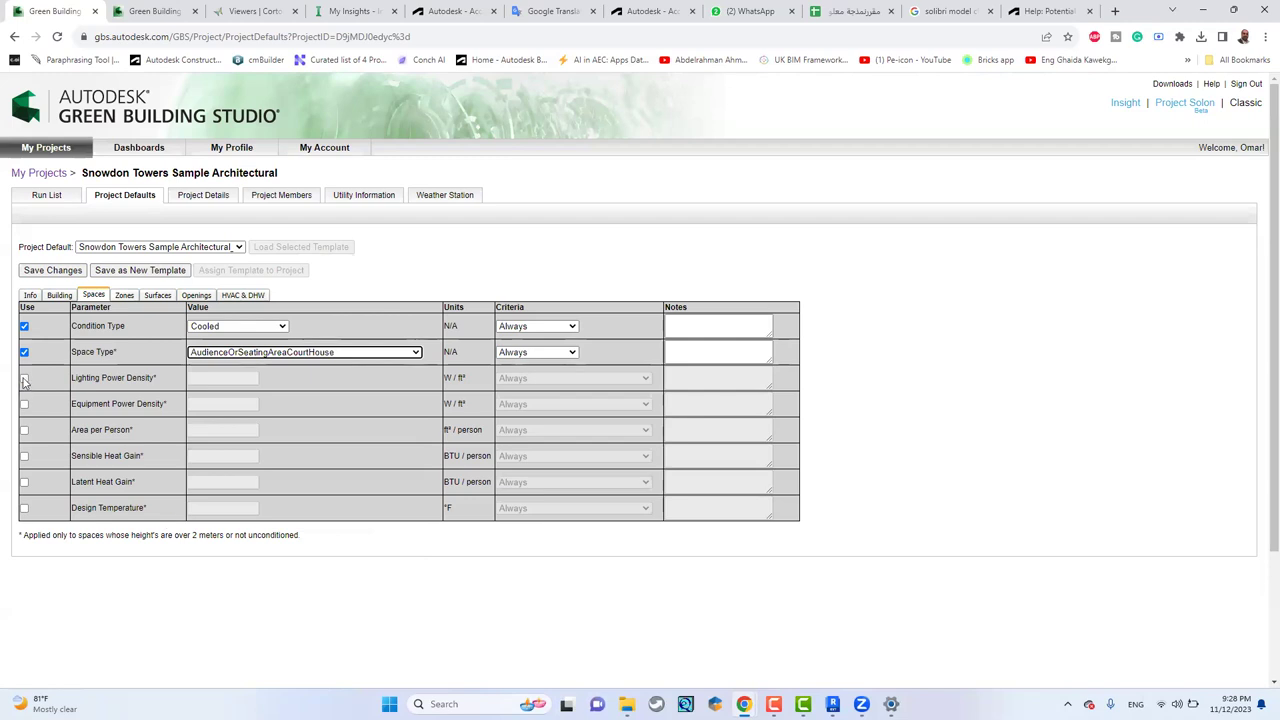
key(Tab)
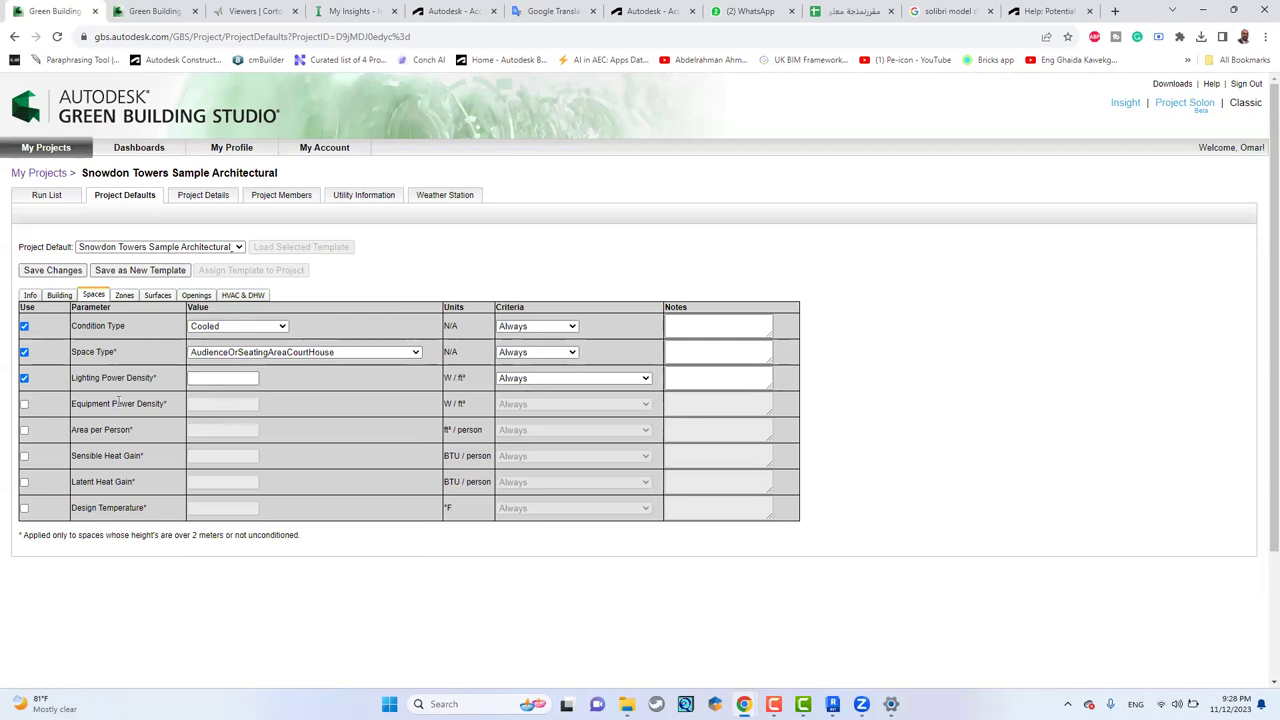
click(24, 379)
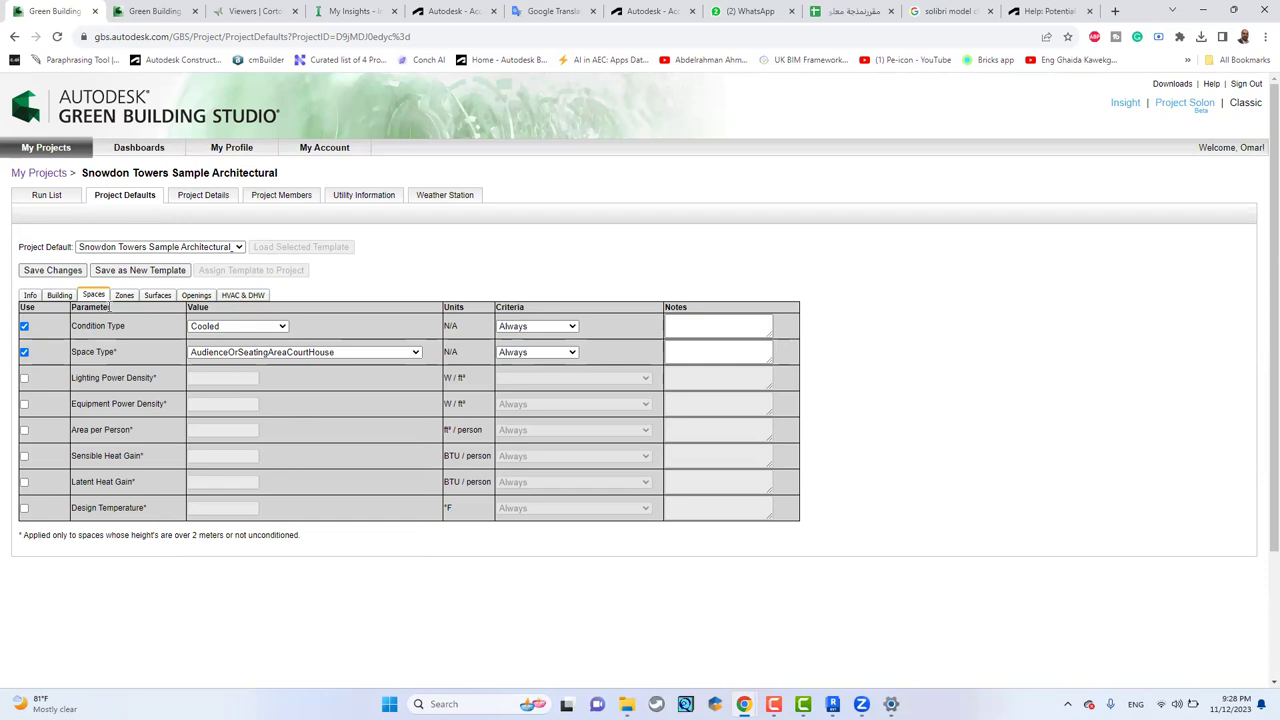
Check the zone defaults and enable the flat and pitch roof entry in the surface defaults.
click(124, 297)
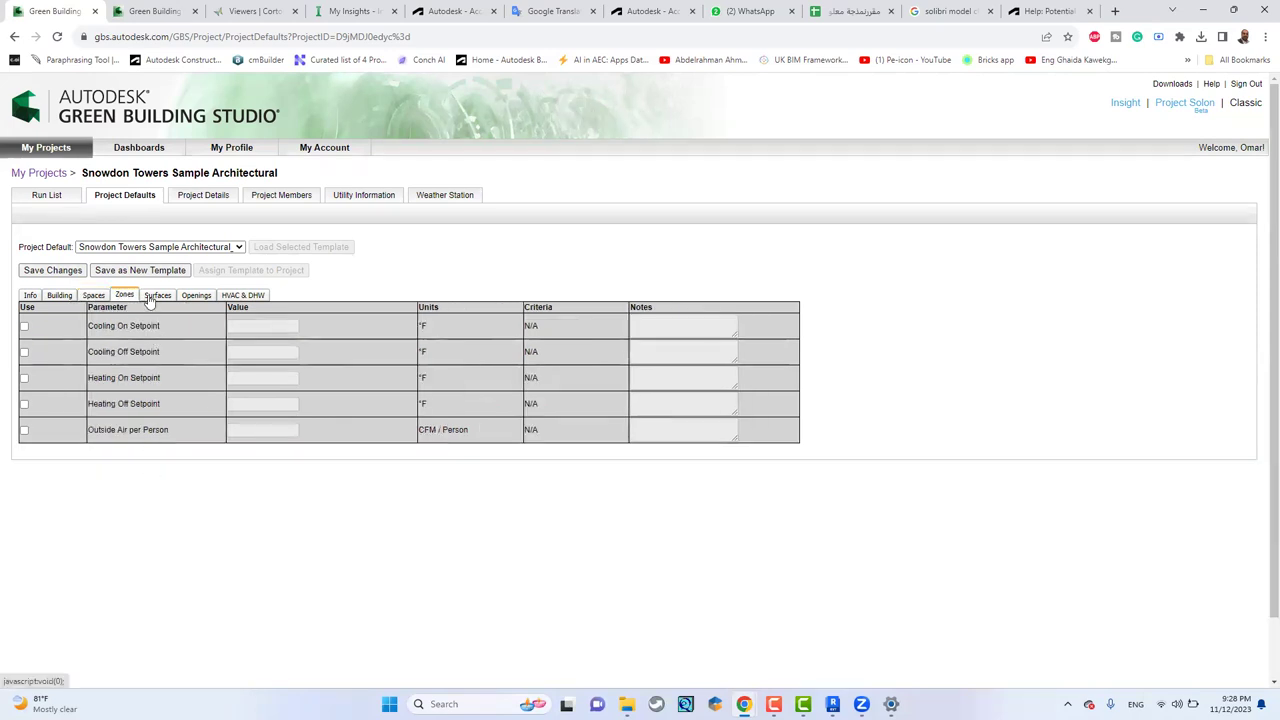
click(155, 296)
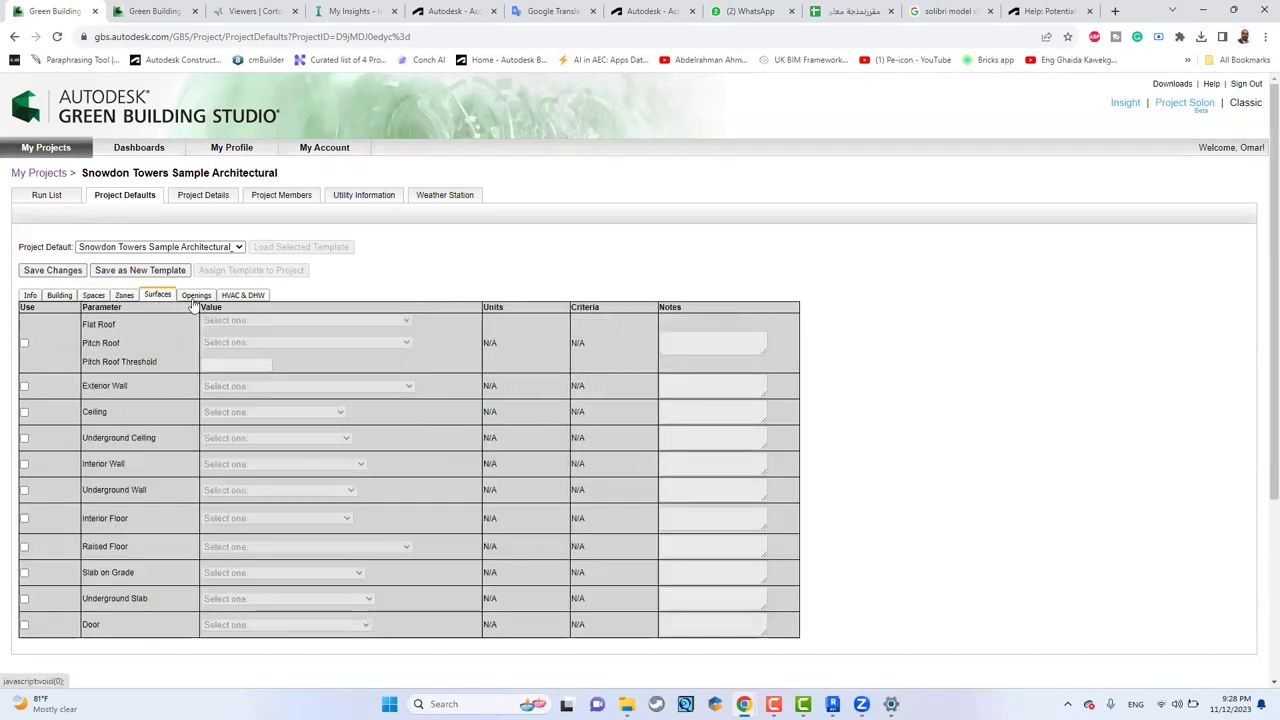
click(24, 345)
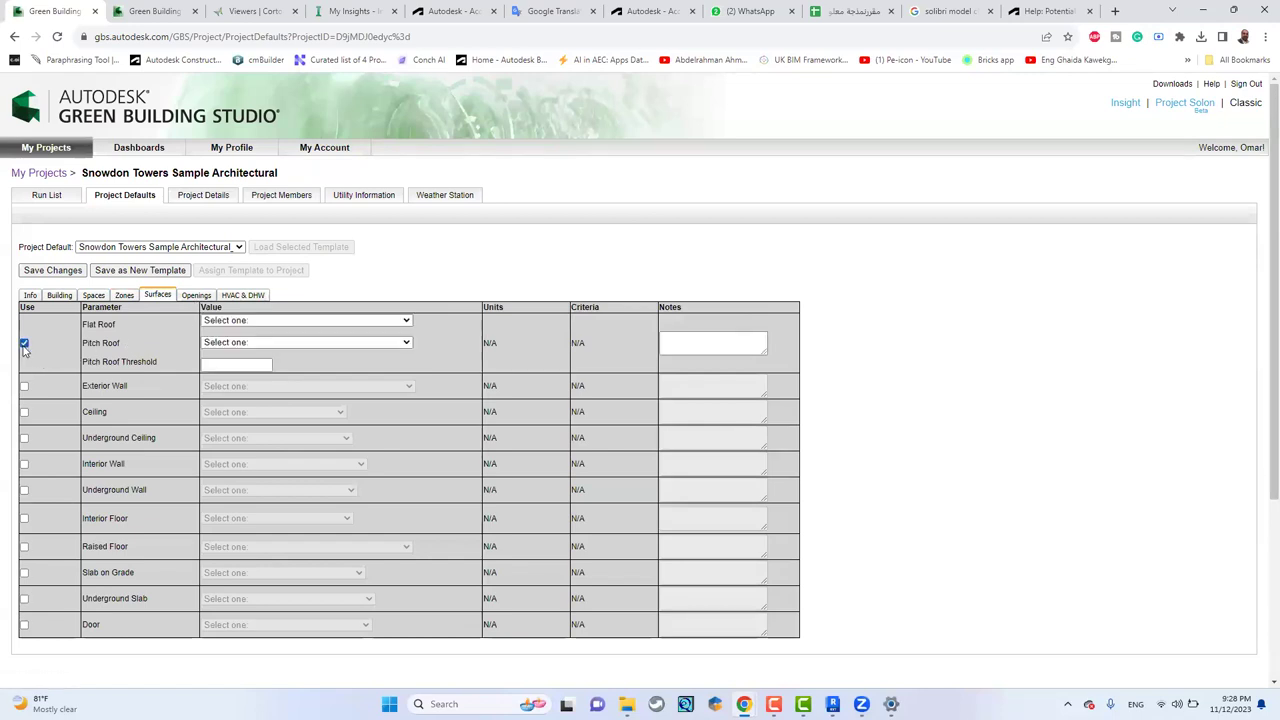
Enable the North Glaze default for openings and set it to Dbl Clear U-0.46, SHGC 0.76, Tvis 0.81.
click(208, 294)
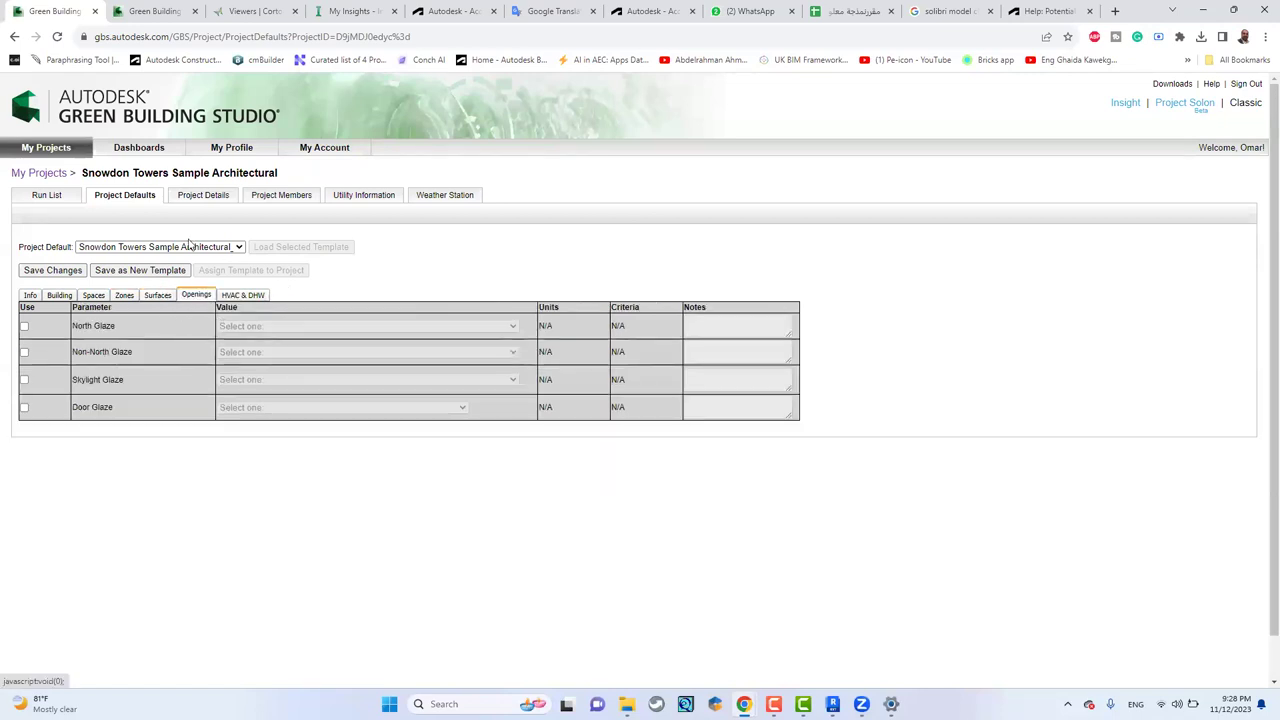
click(25, 327)
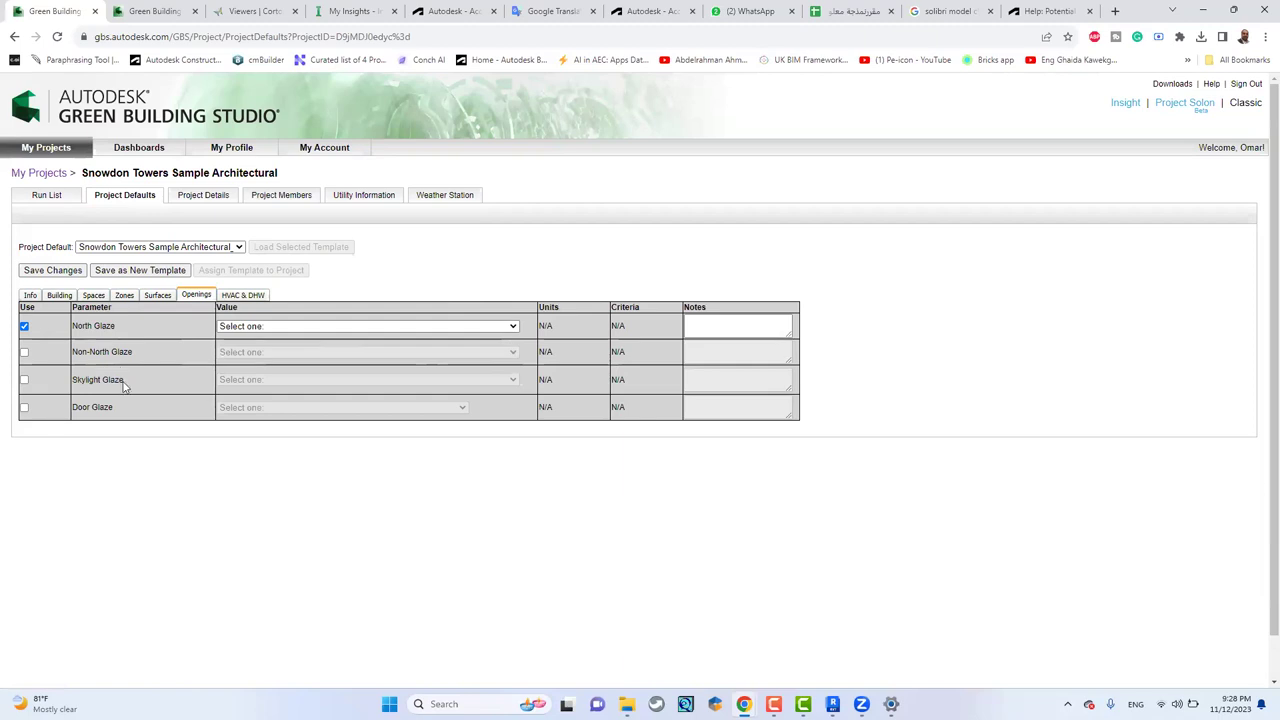
click(350, 327)
click(352, 372)
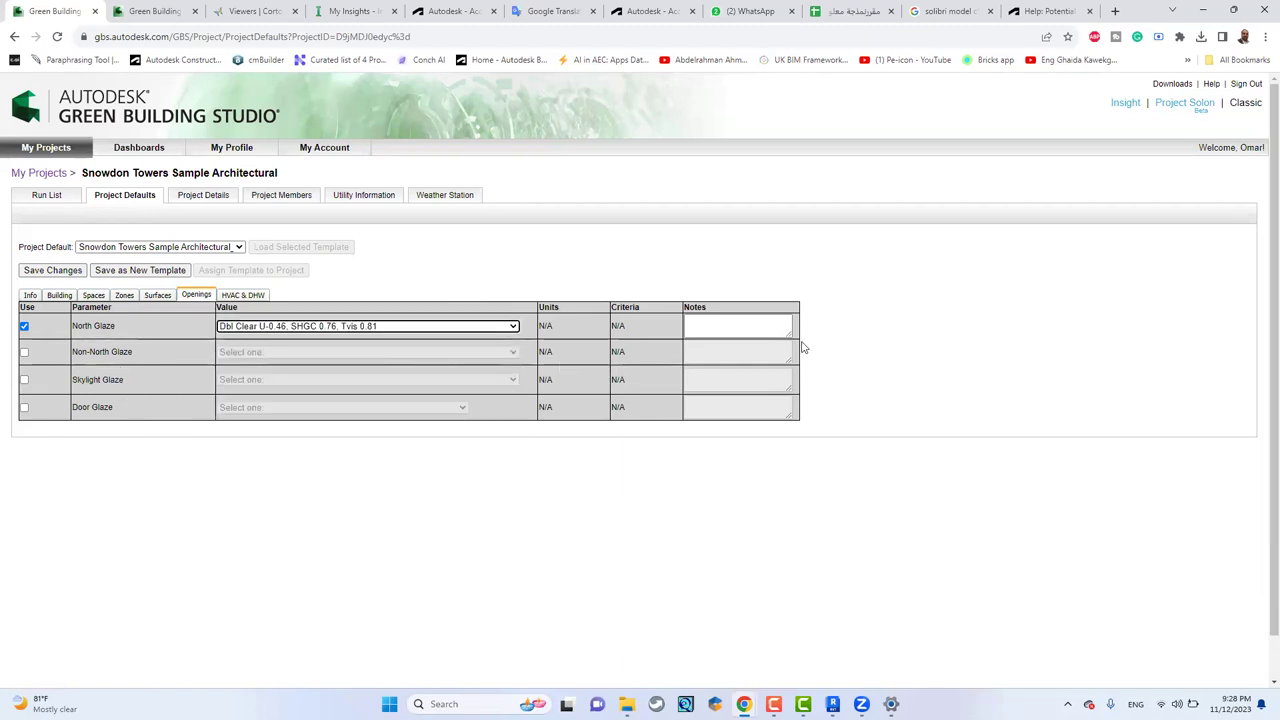
Set the project type to Actual Project in the project details.
click(217, 194)
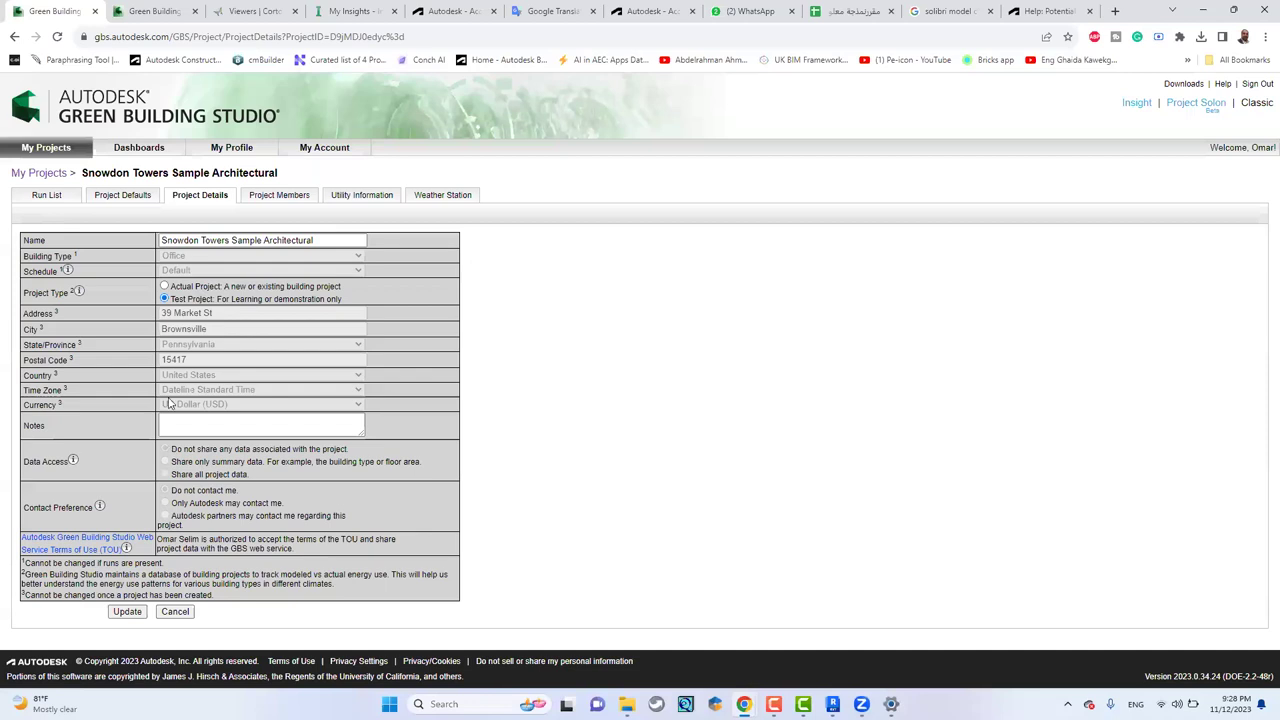
click(166, 287)
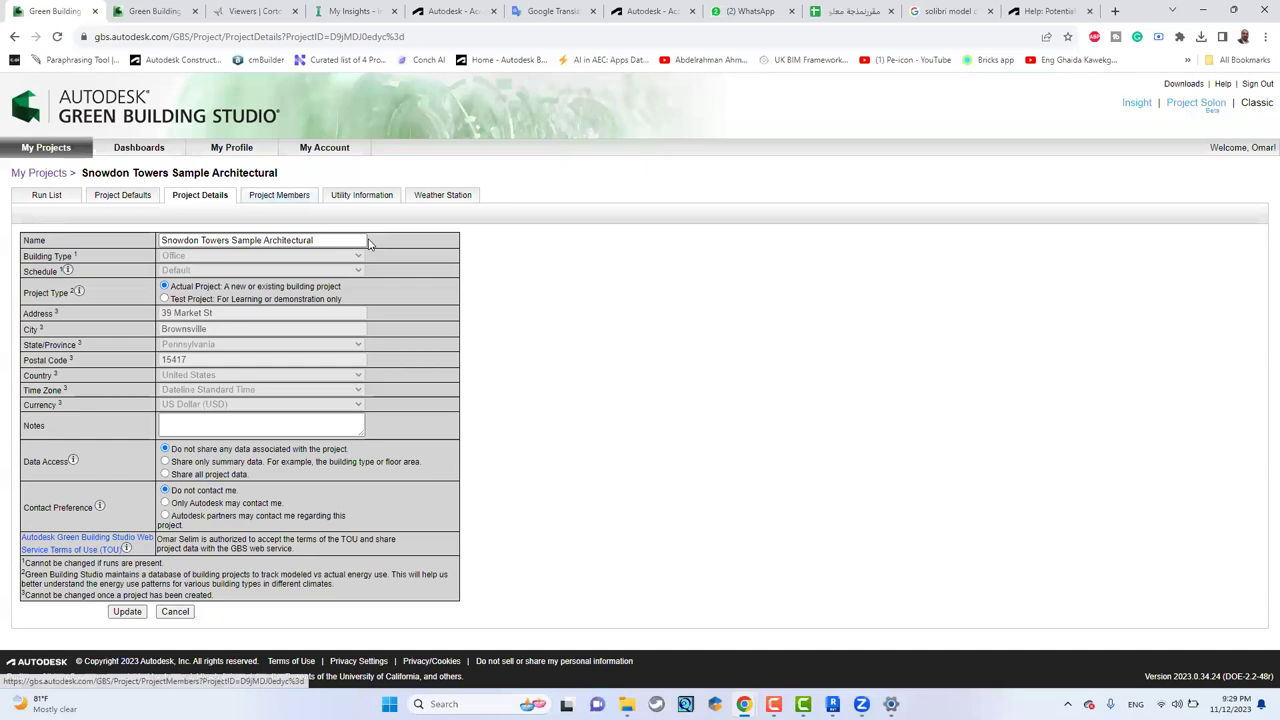
Review the project members, default utility rates and utility billing data sets.
click(380, 195)
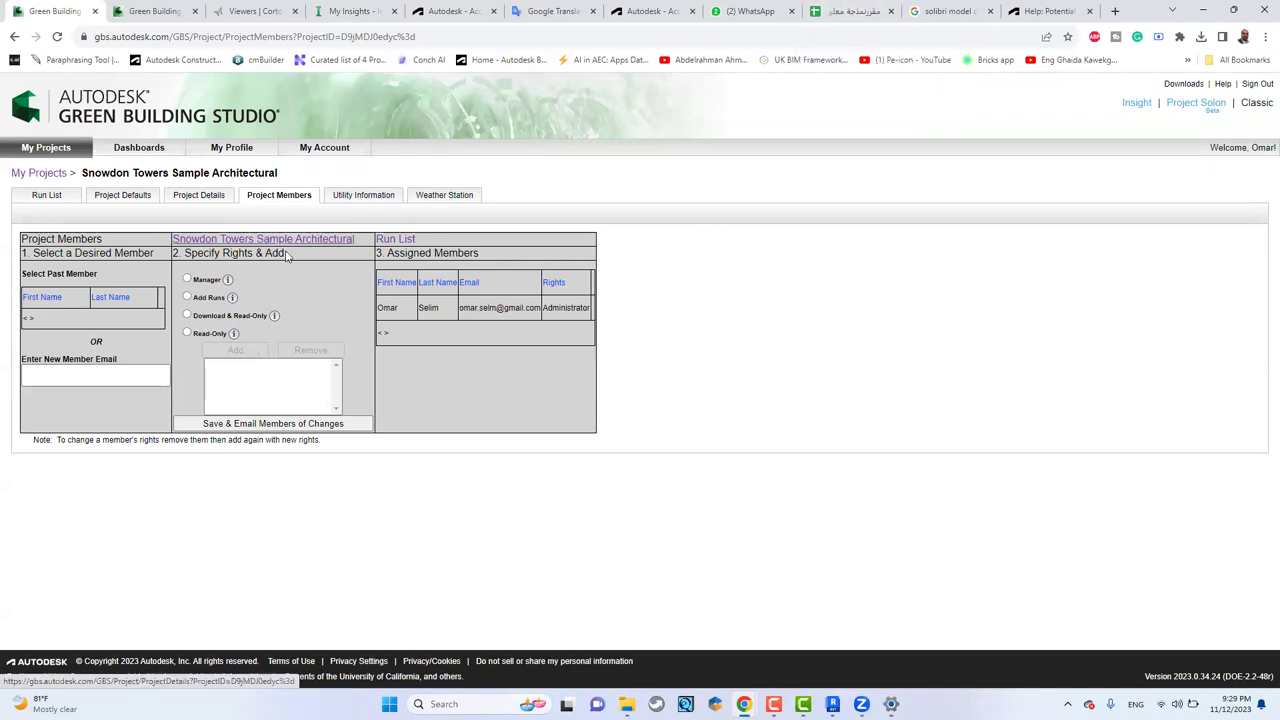
click(360, 204)
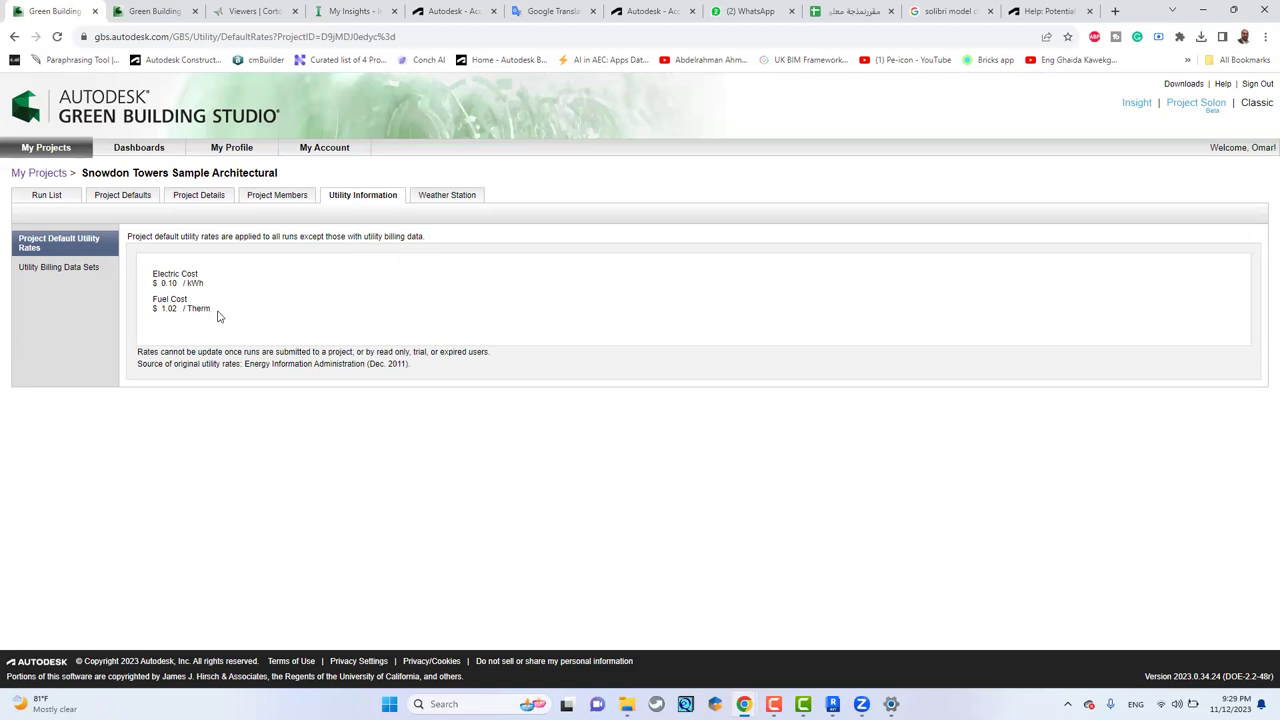
click(45, 272)
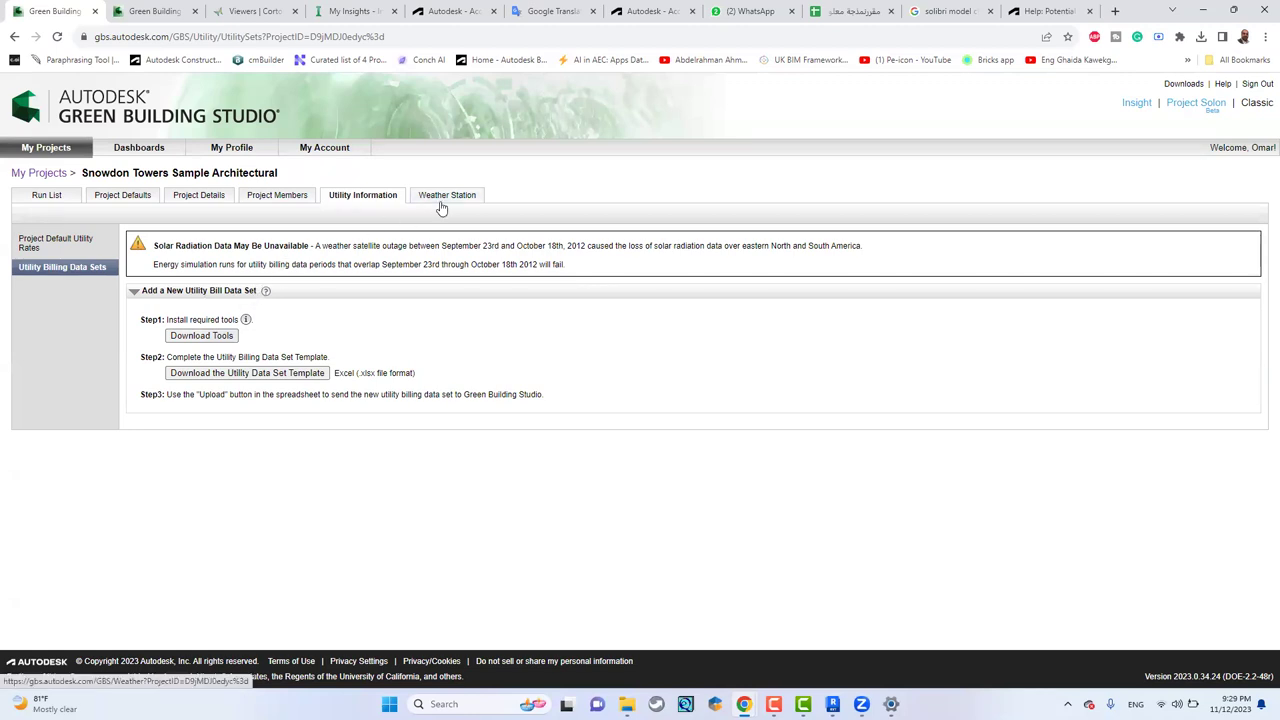
click(1262, 85)
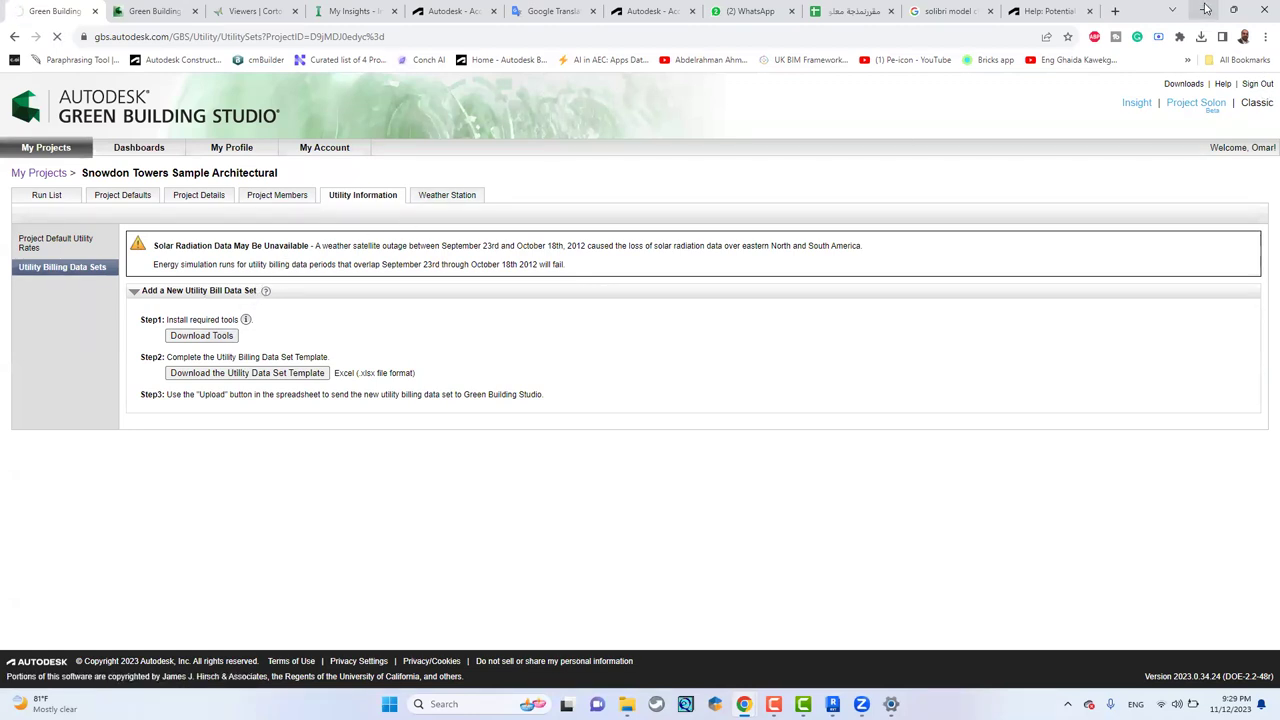
Minimize the open windows covering the desktop and bring back the Green Building Studio weather station page.
click(1204, 9)
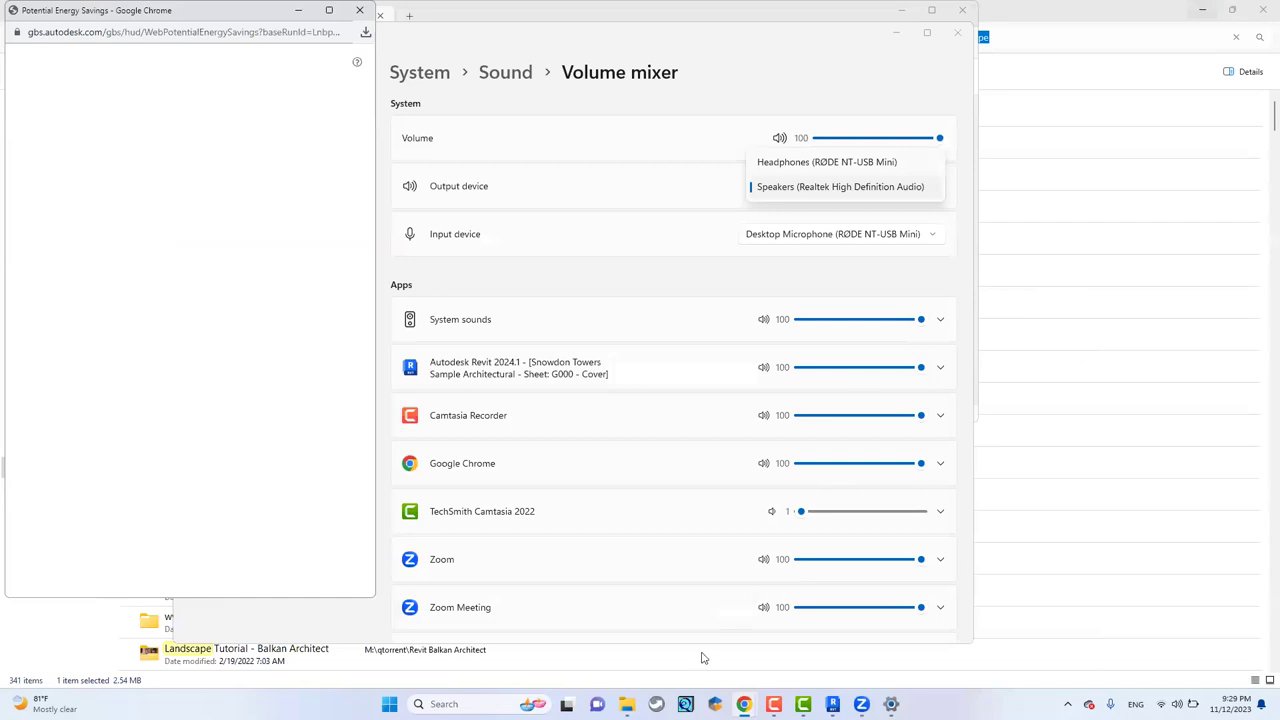
click(858, 49)
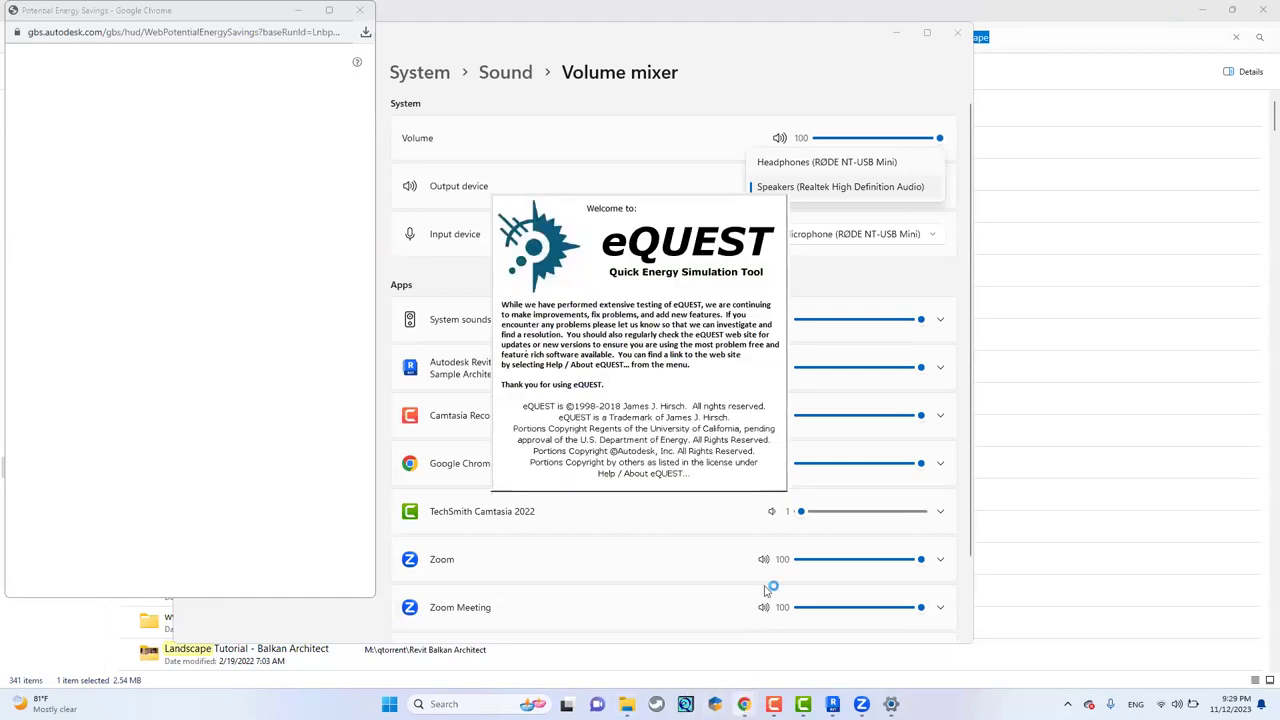
mouse_move(744, 704)
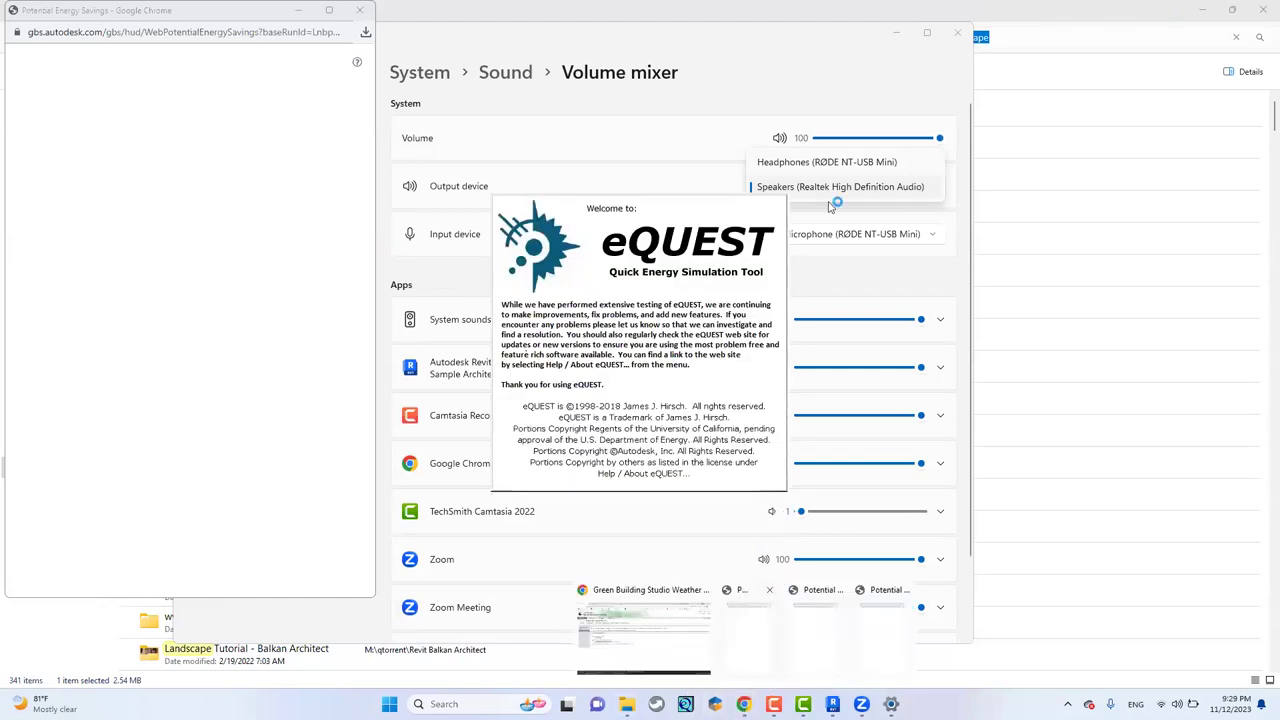
click(900, 38)
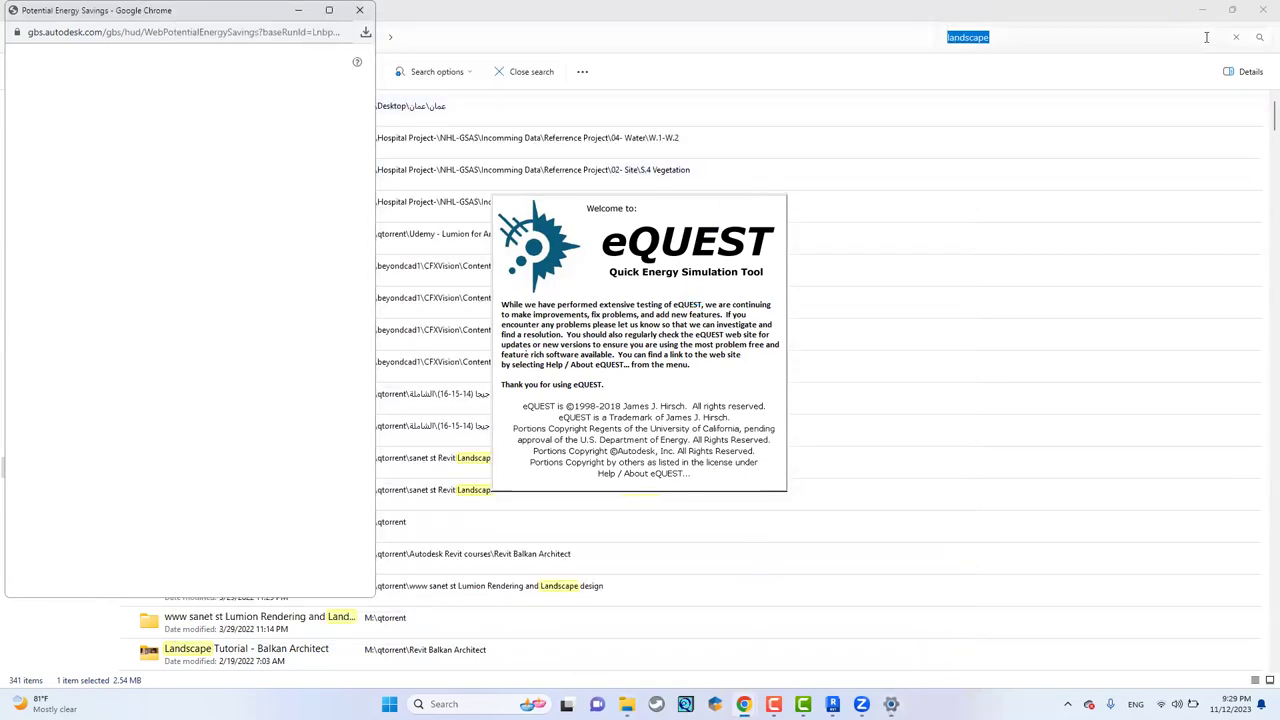
click(1261, 12)
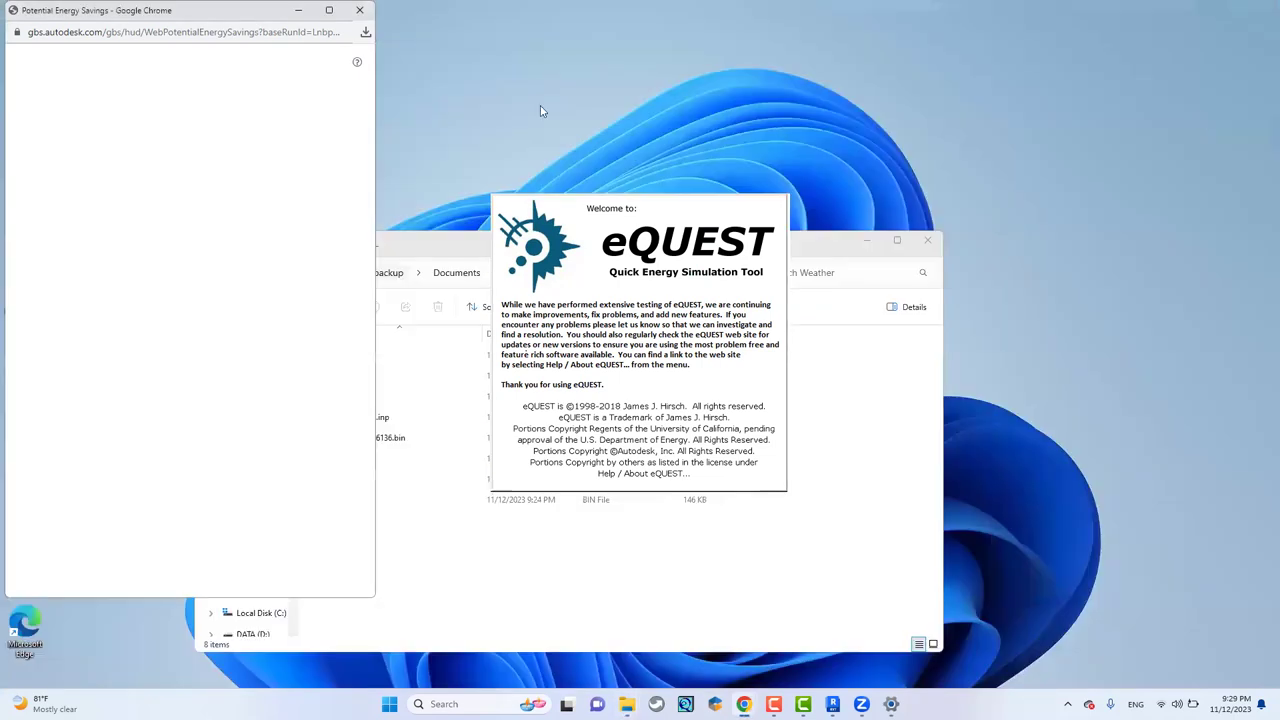
click(365, 33)
click(365, 31)
click(728, 655)
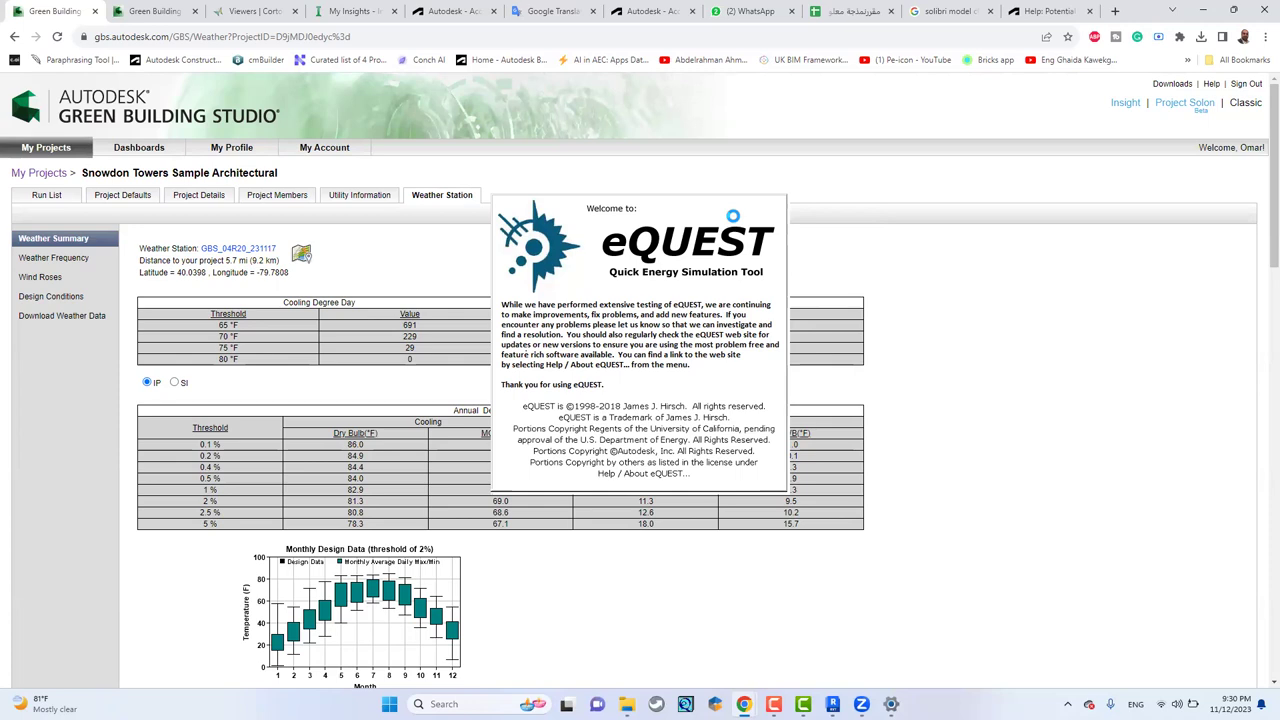
Reload the My Insights page and close the Cortona3D viewers page.
click(352, 11)
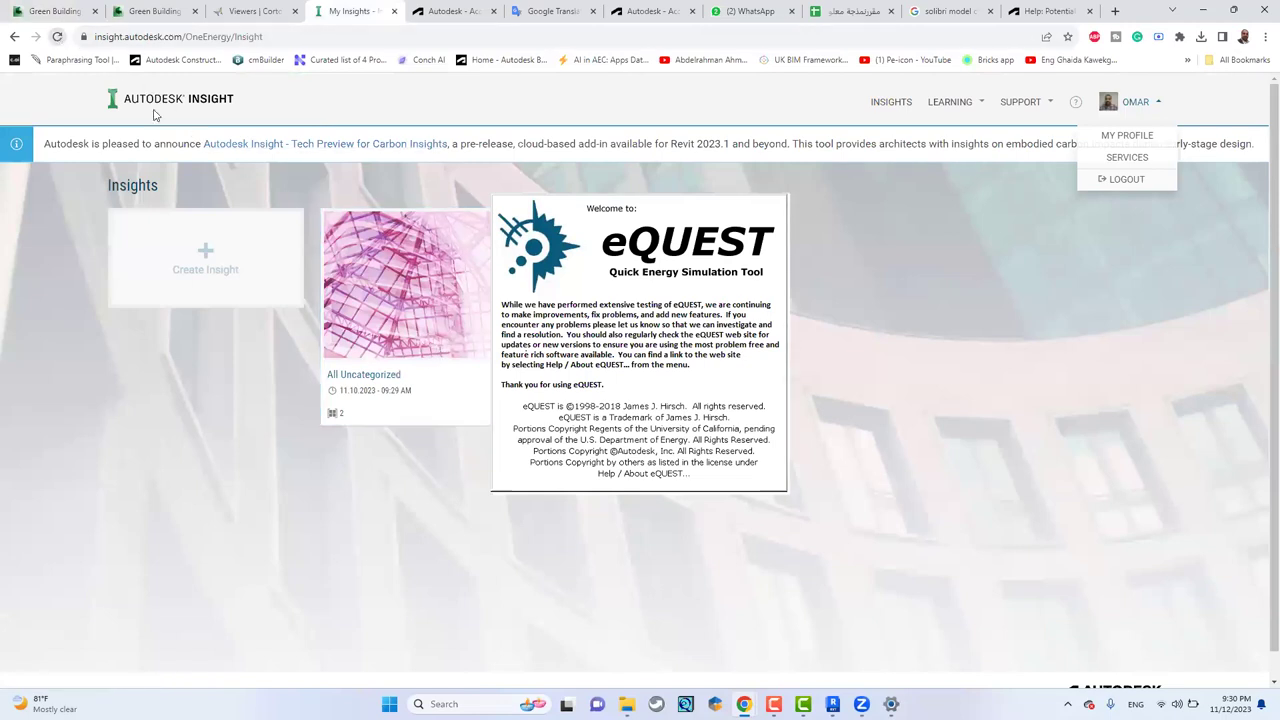
click(420, 190)
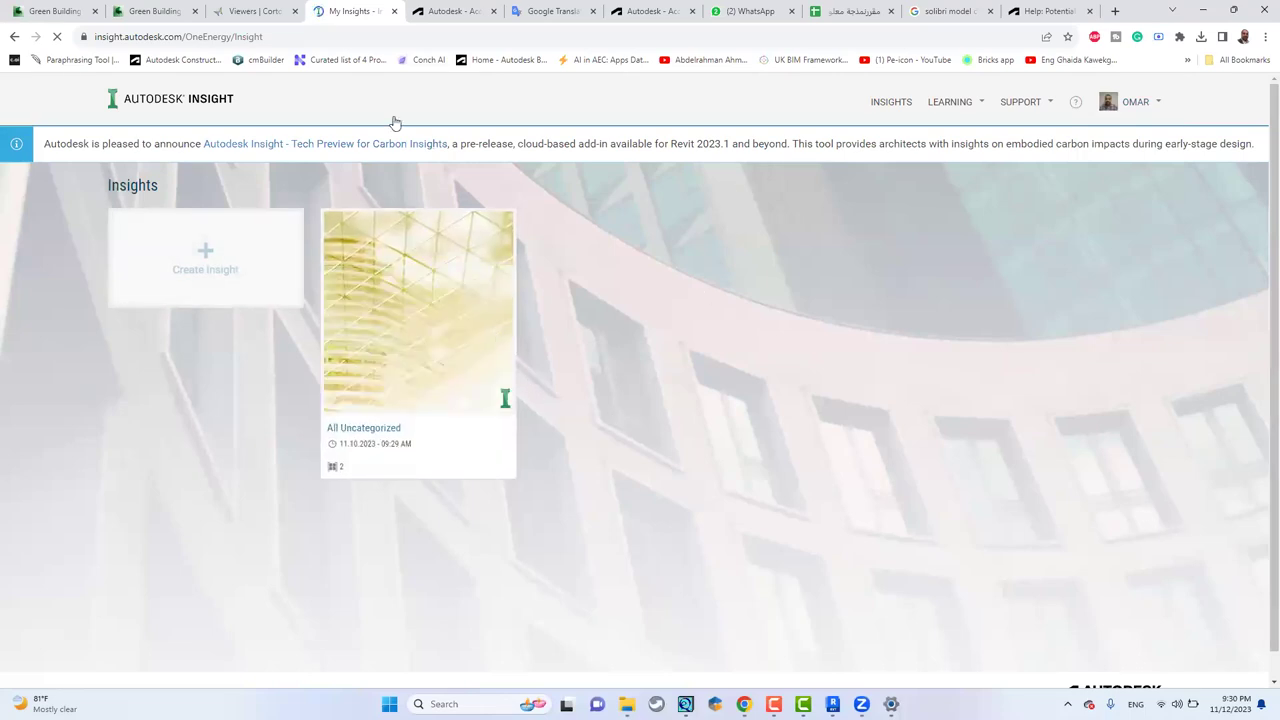
click(252, 11)
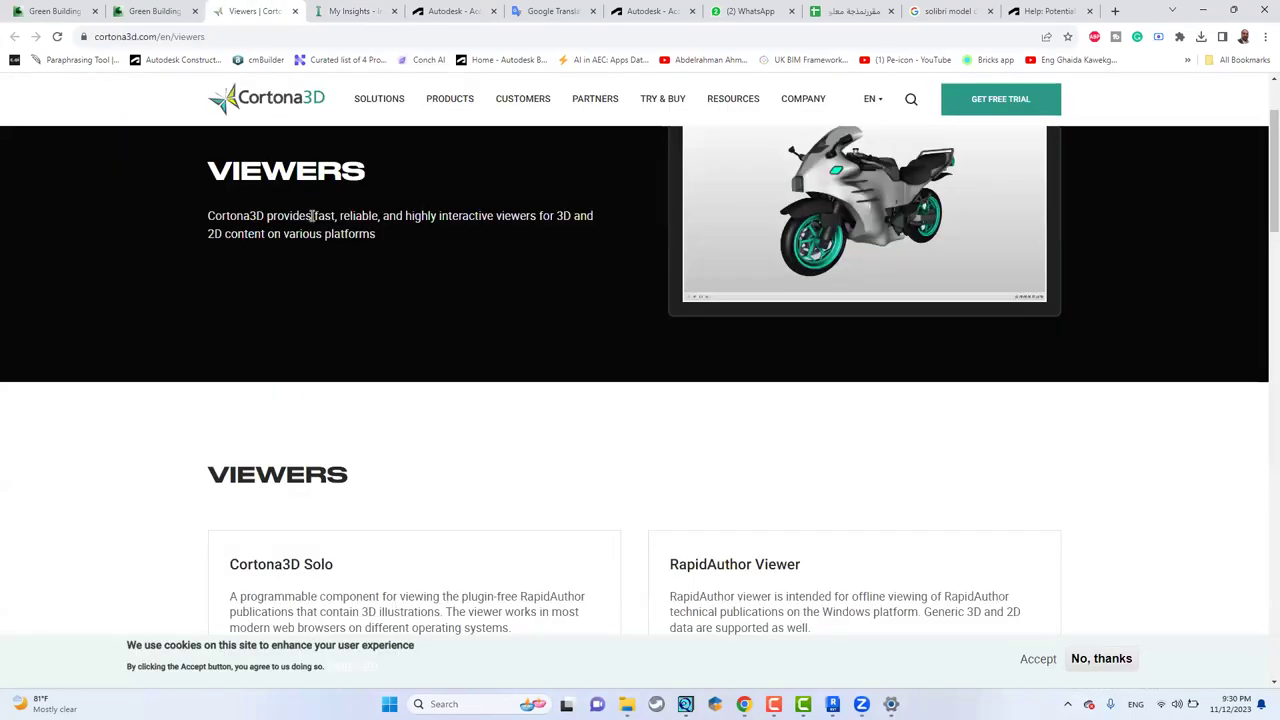
key(ctrl+w)
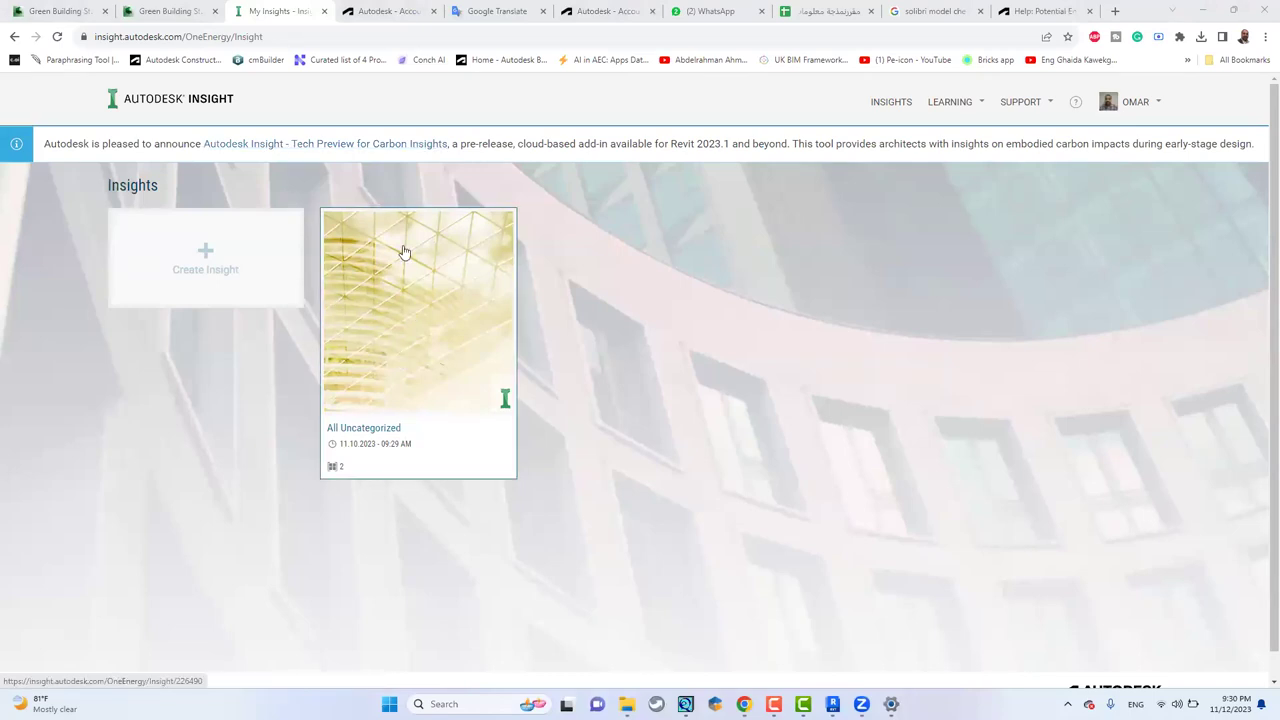
Open the Tech Preview for Carbon Insights link in a new tab and open the All Uncategorized insight.
right_click(391, 143)
click(500, 251)
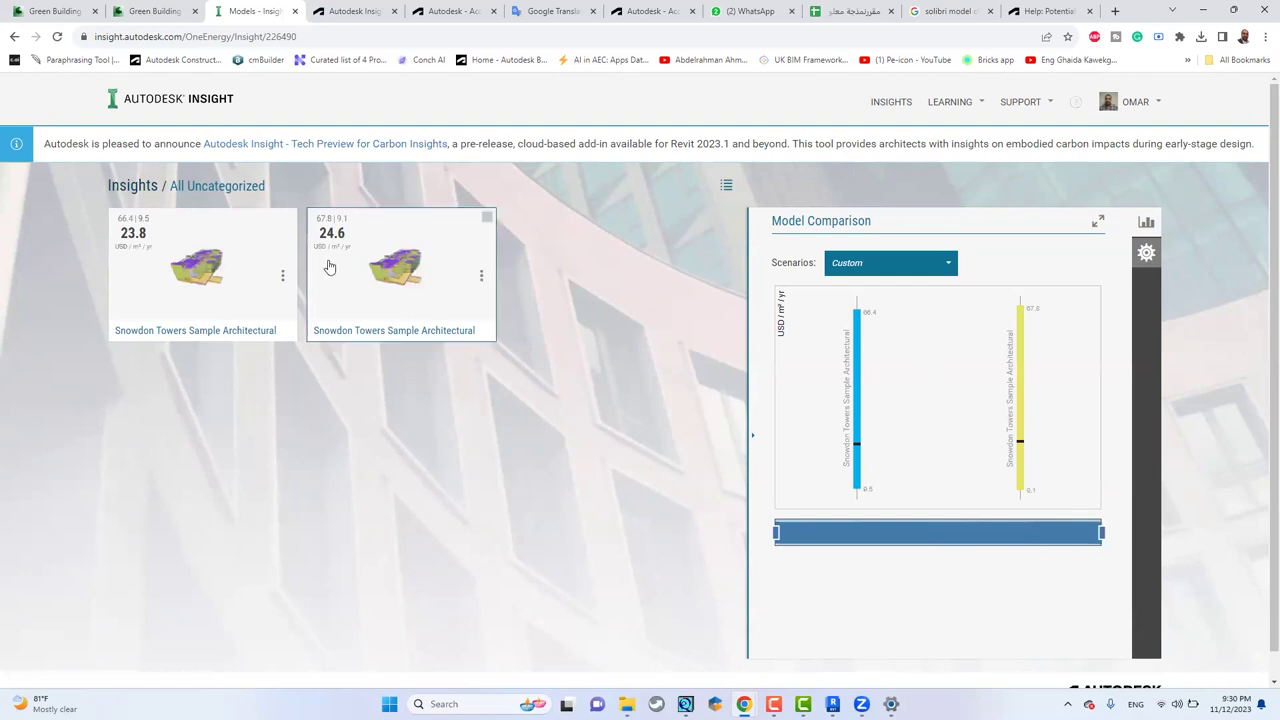
View the source model in Revit, minimize it and inspect both models' cost ranges in the Insight comparison chart.
click(832, 704)
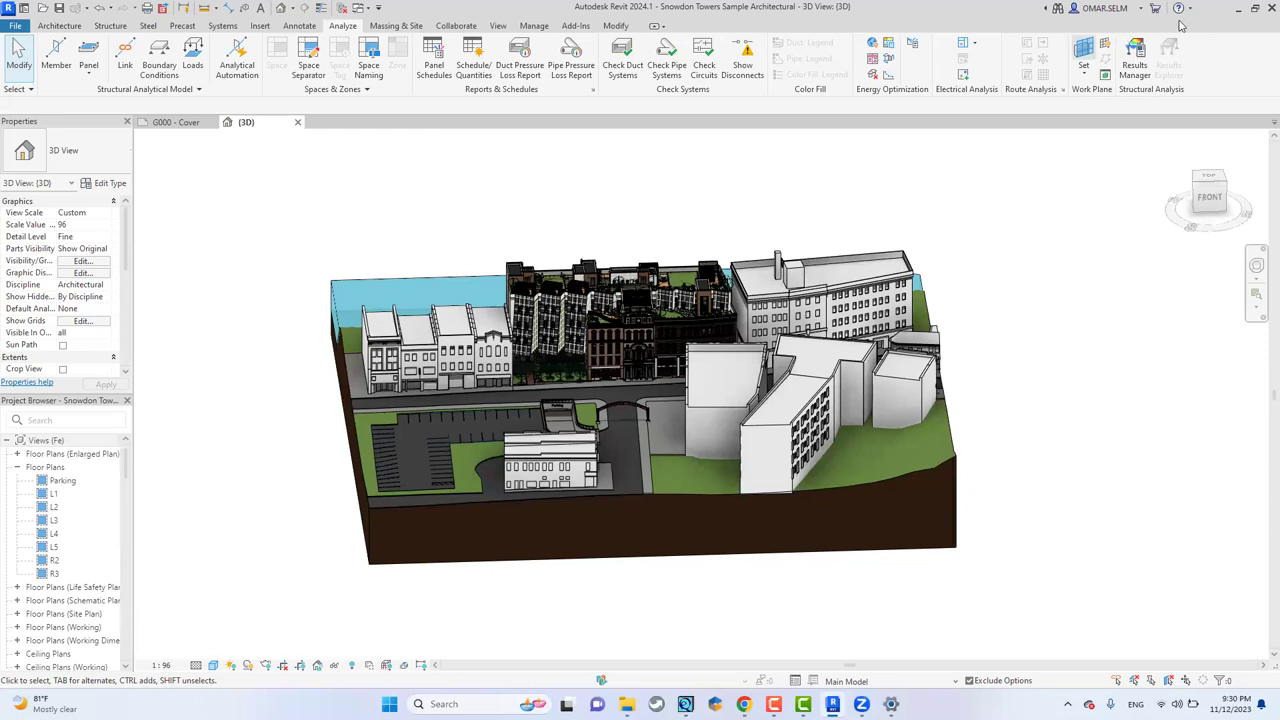
click(1238, 14)
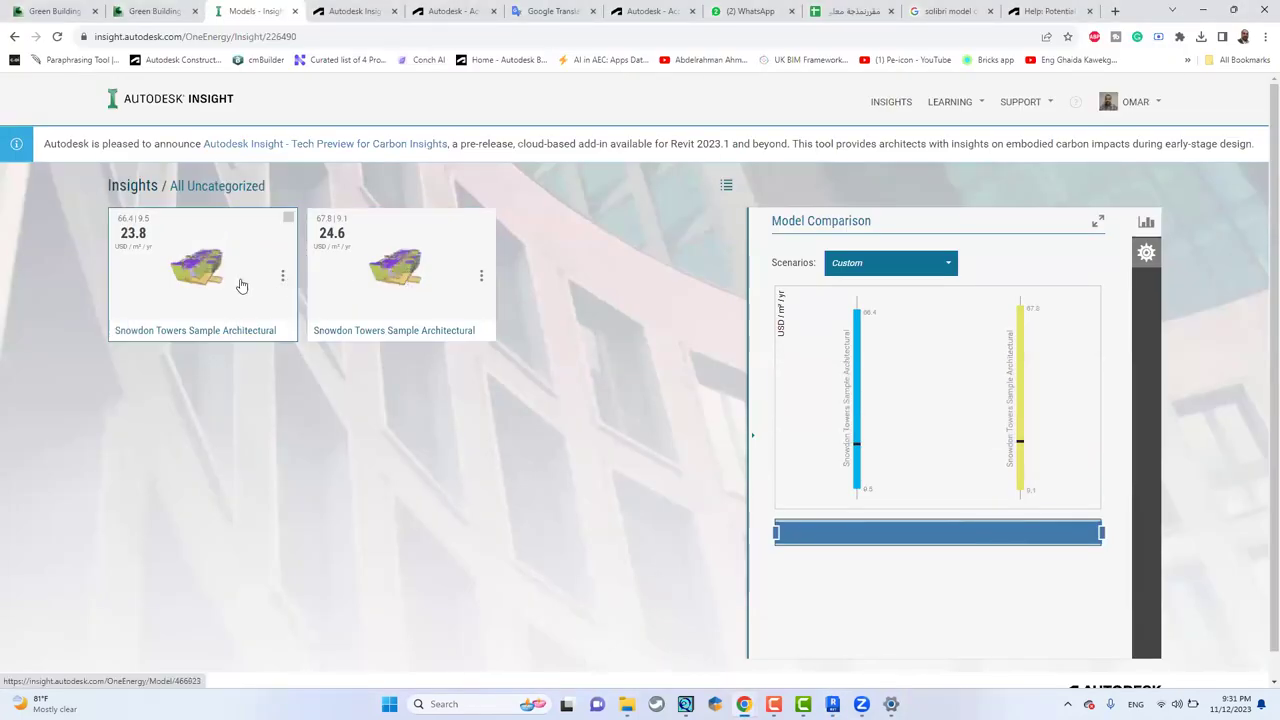
mouse_move(1021, 347)
mouse_move(856, 348)
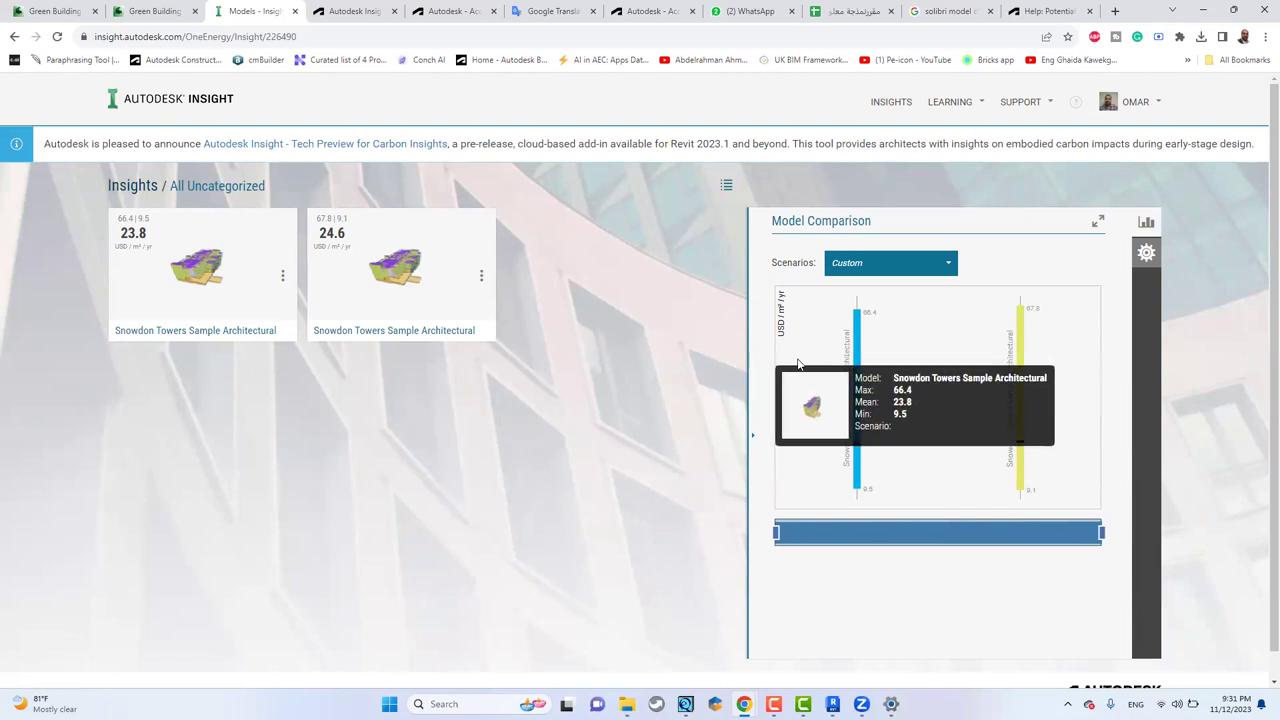
Try the Sample - Net Zero scenario in the model comparison and switch it to Sample - Architecture 2030.
click(893, 263)
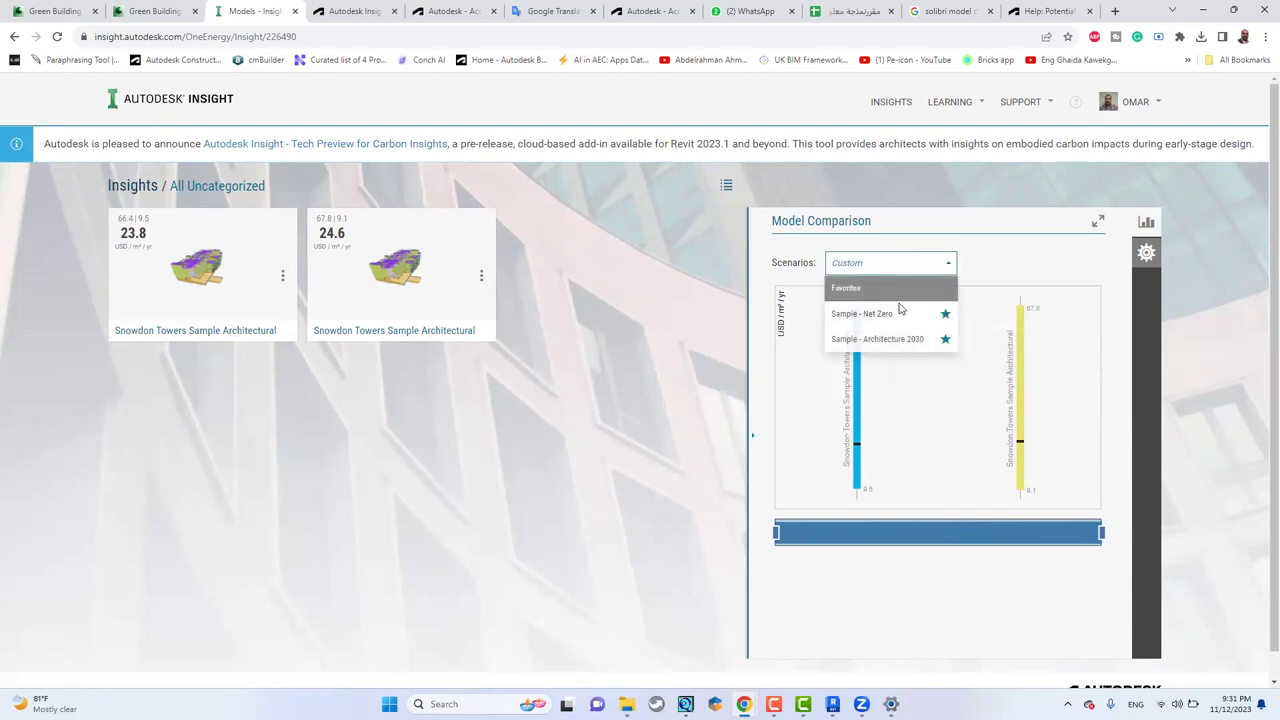
click(898, 316)
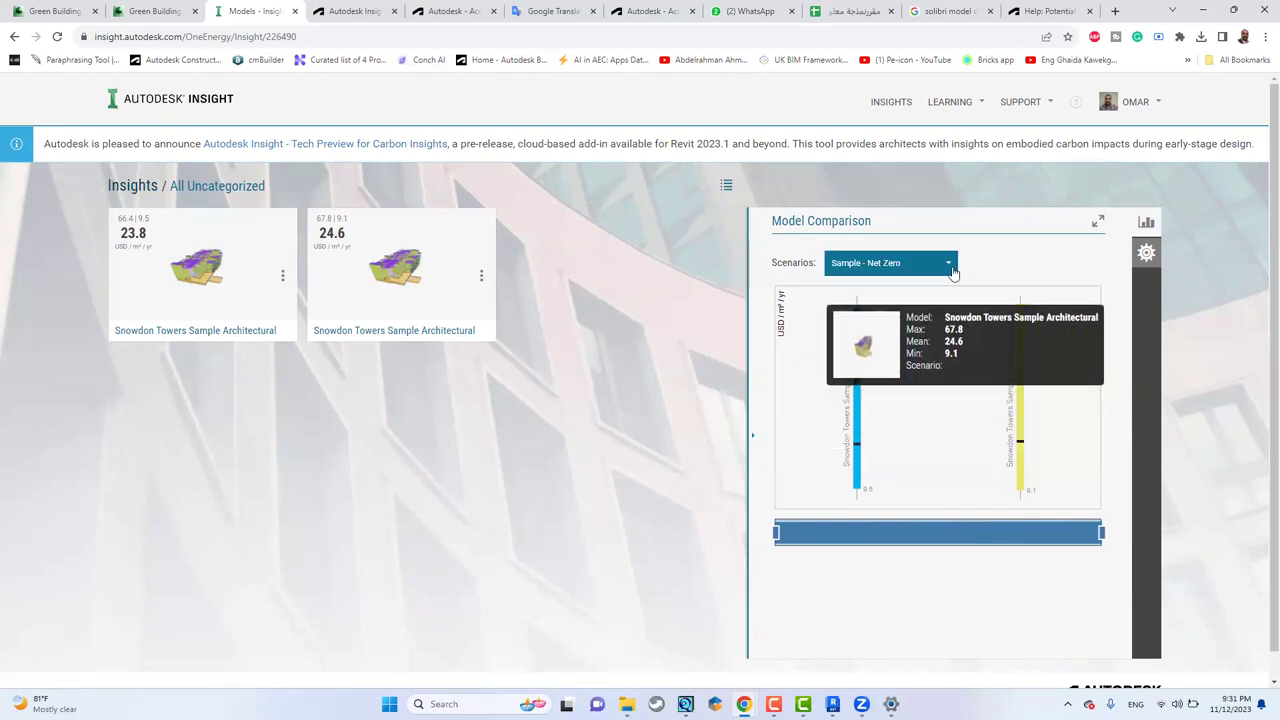
click(869, 340)
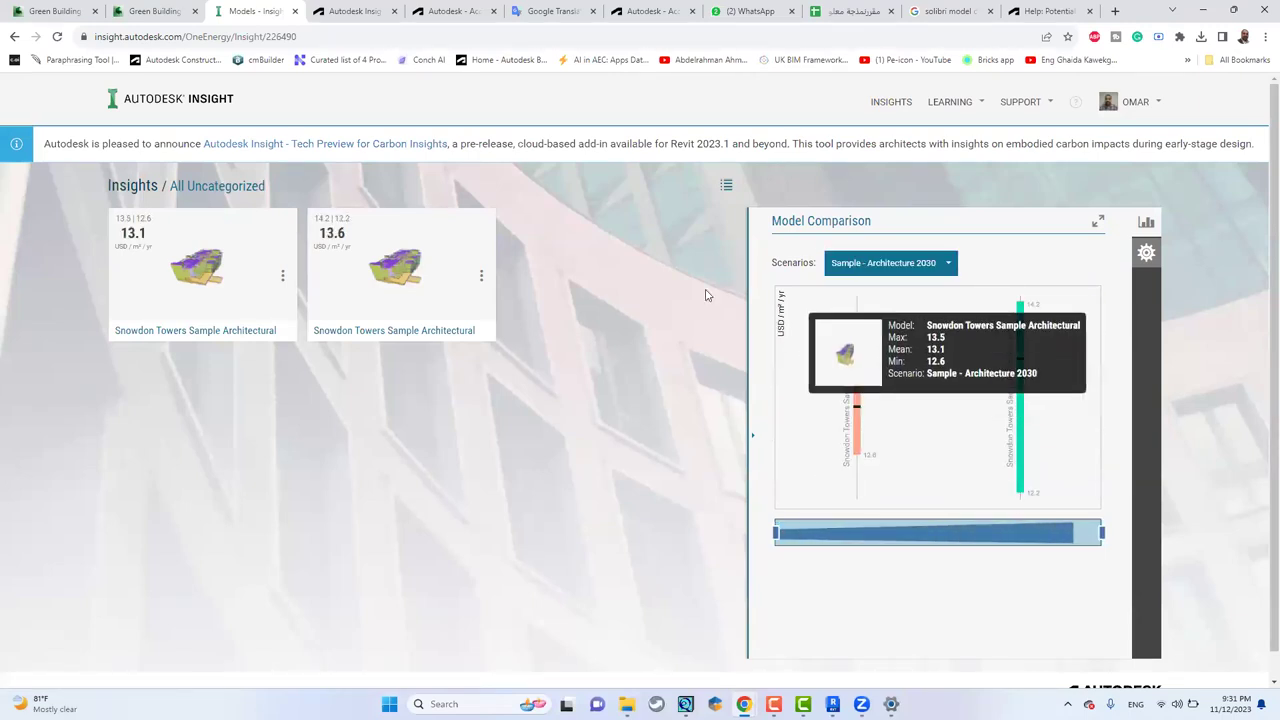
Show the models as a list, select both and try to export their table data.
click(727, 187)
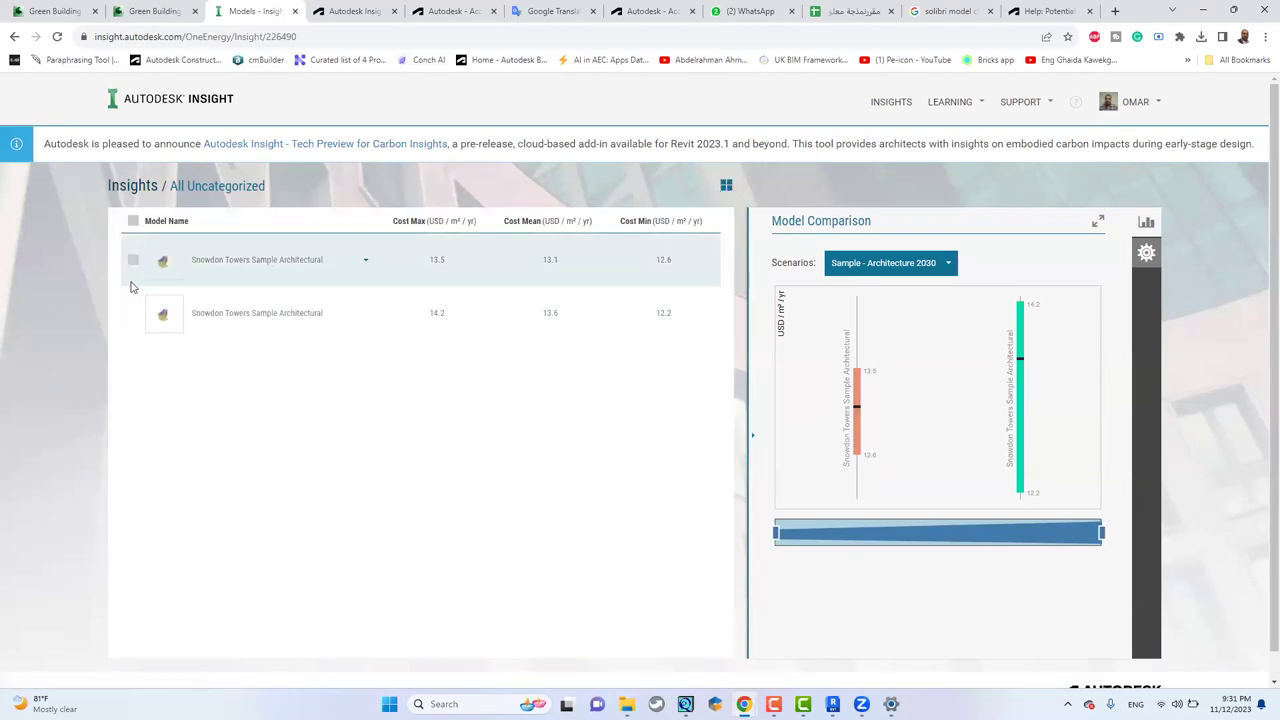
click(125, 313)
click(146, 315)
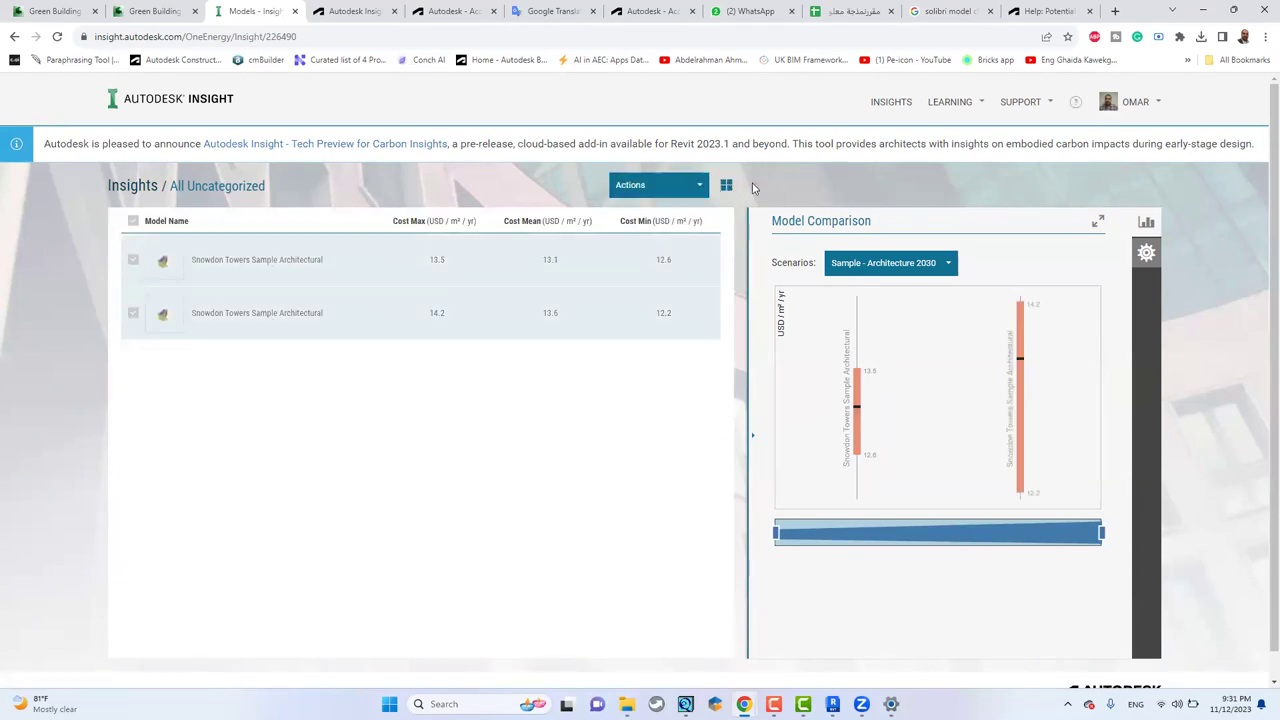
click(657, 193)
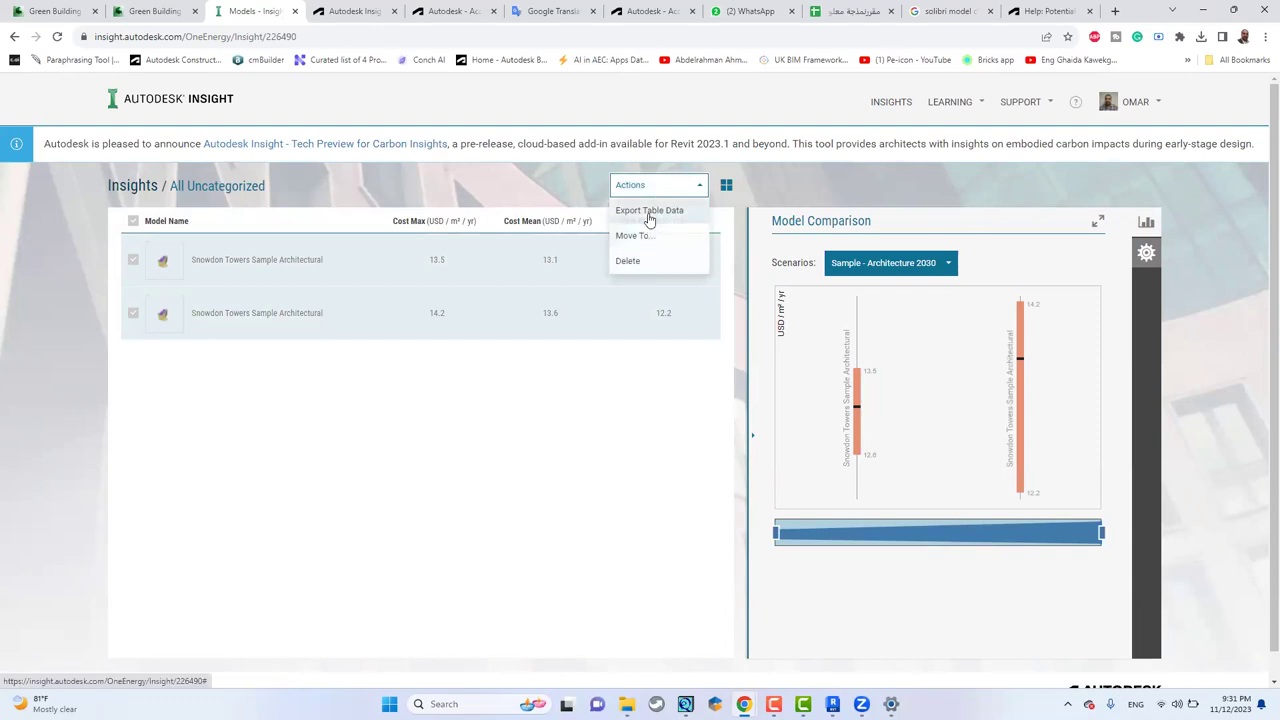
click(650, 213)
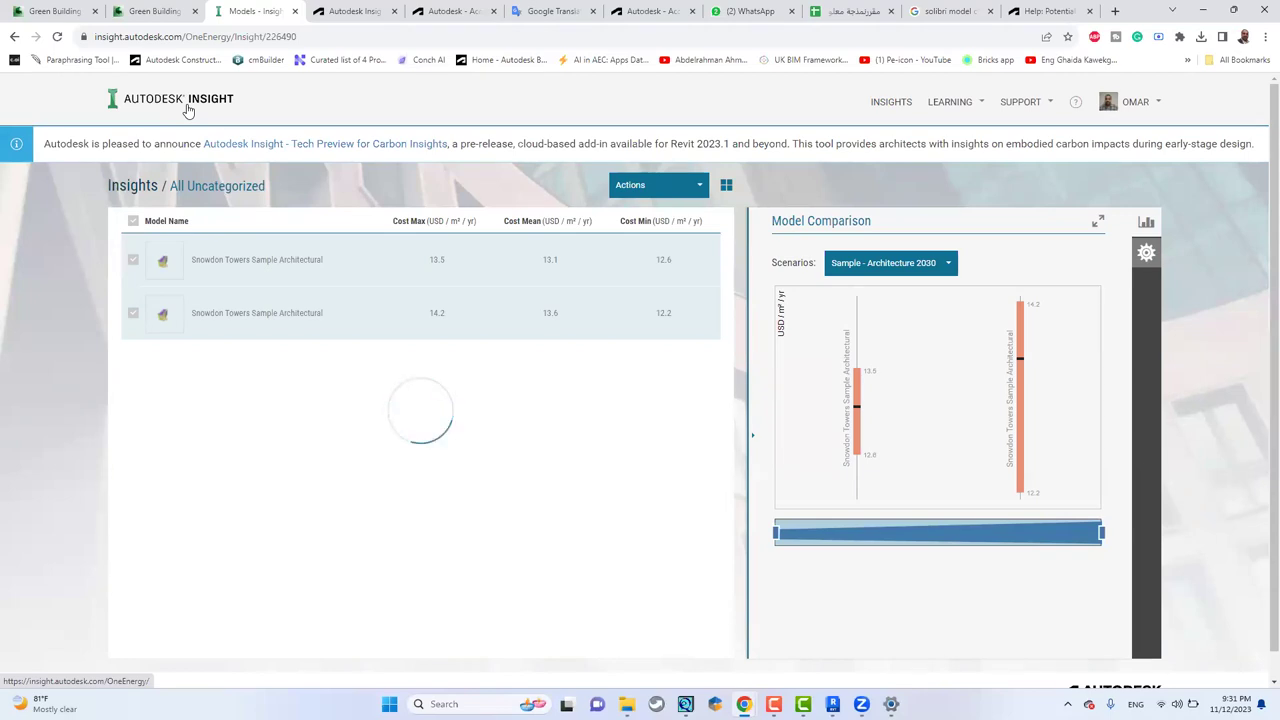
Return to the tile view, deselect the second model and cancel saving the exported CSV file.
click(725, 184)
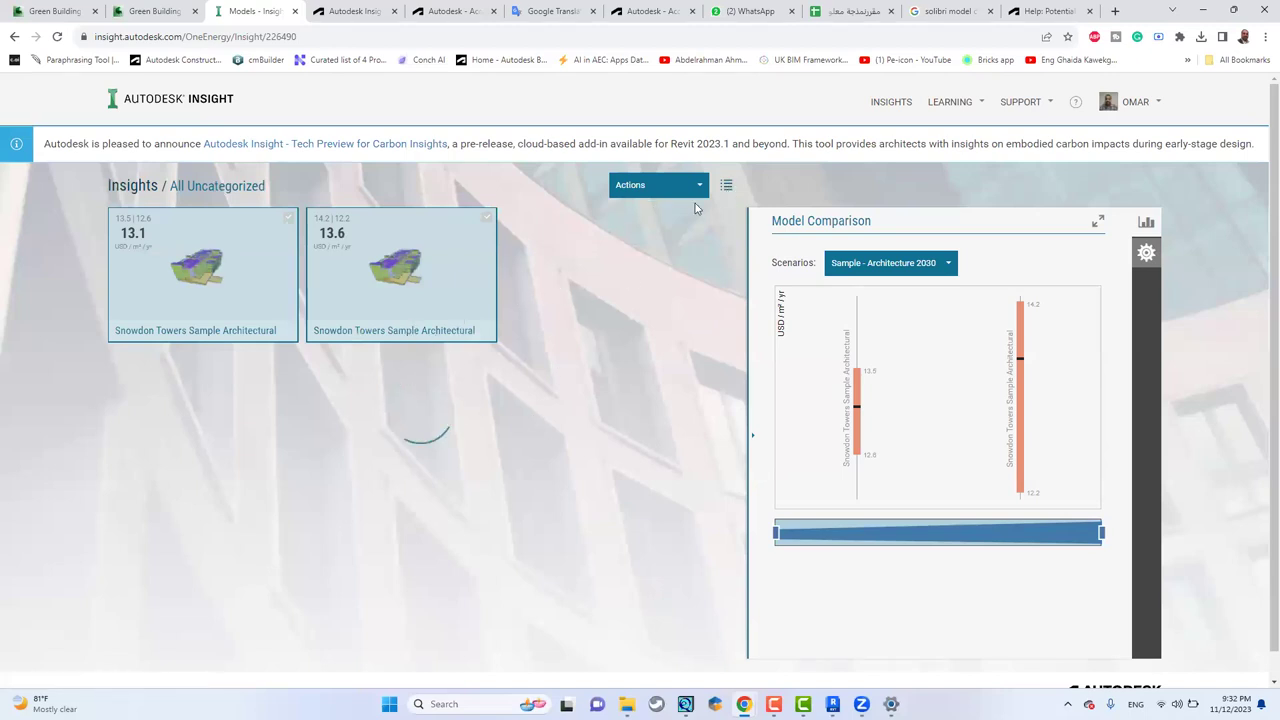
click(487, 220)
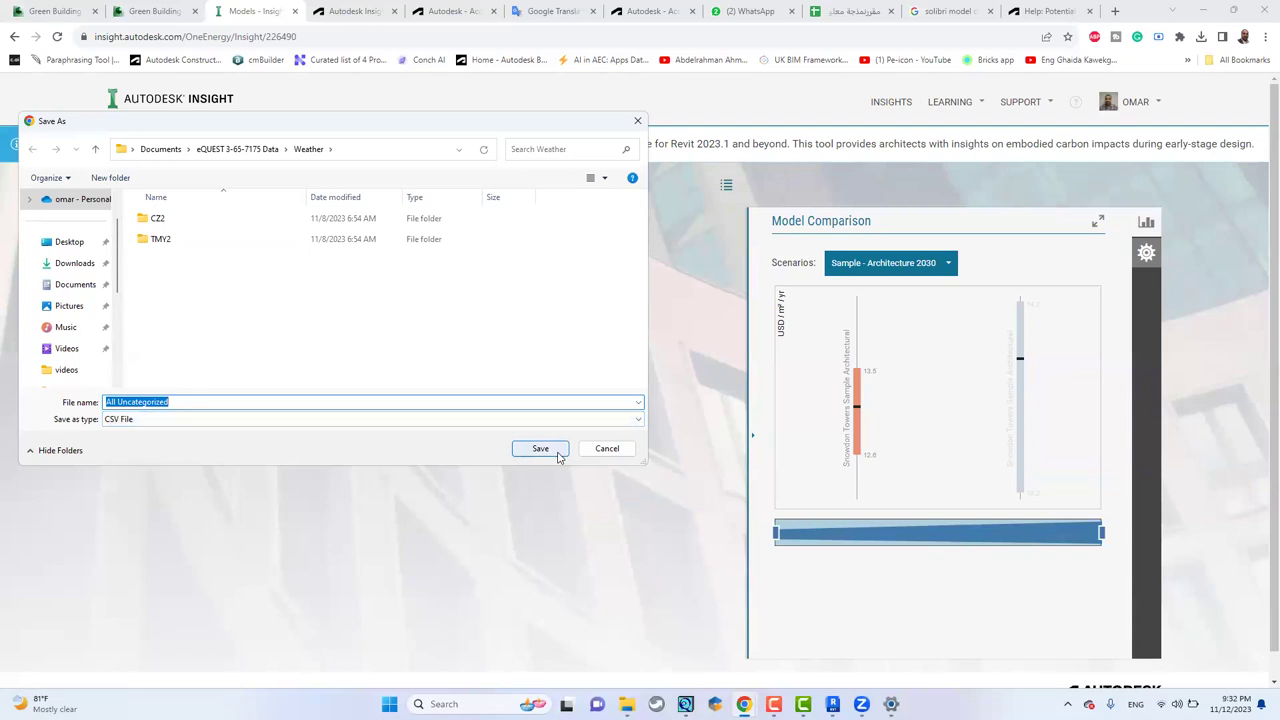
click(607, 449)
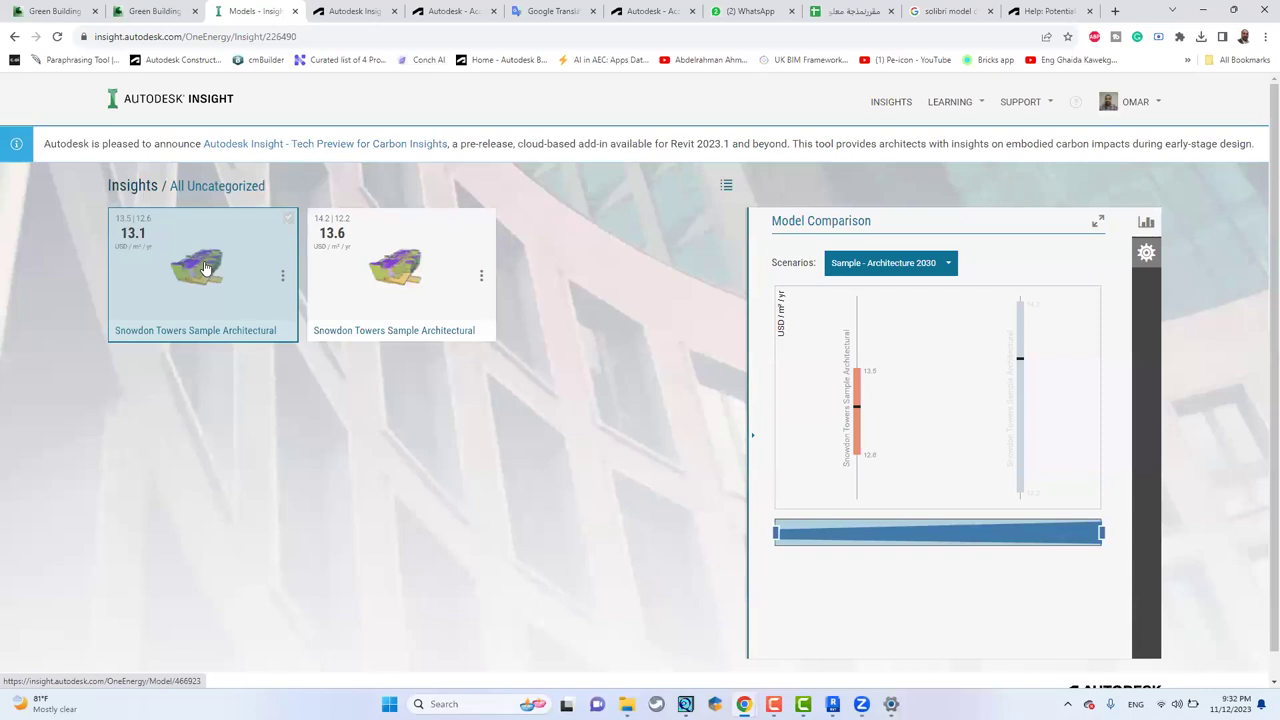
Open the first Snowdon Towers Sample Architectural model and review its benchmark and factor tiles and its scenarios list.
click(197, 366)
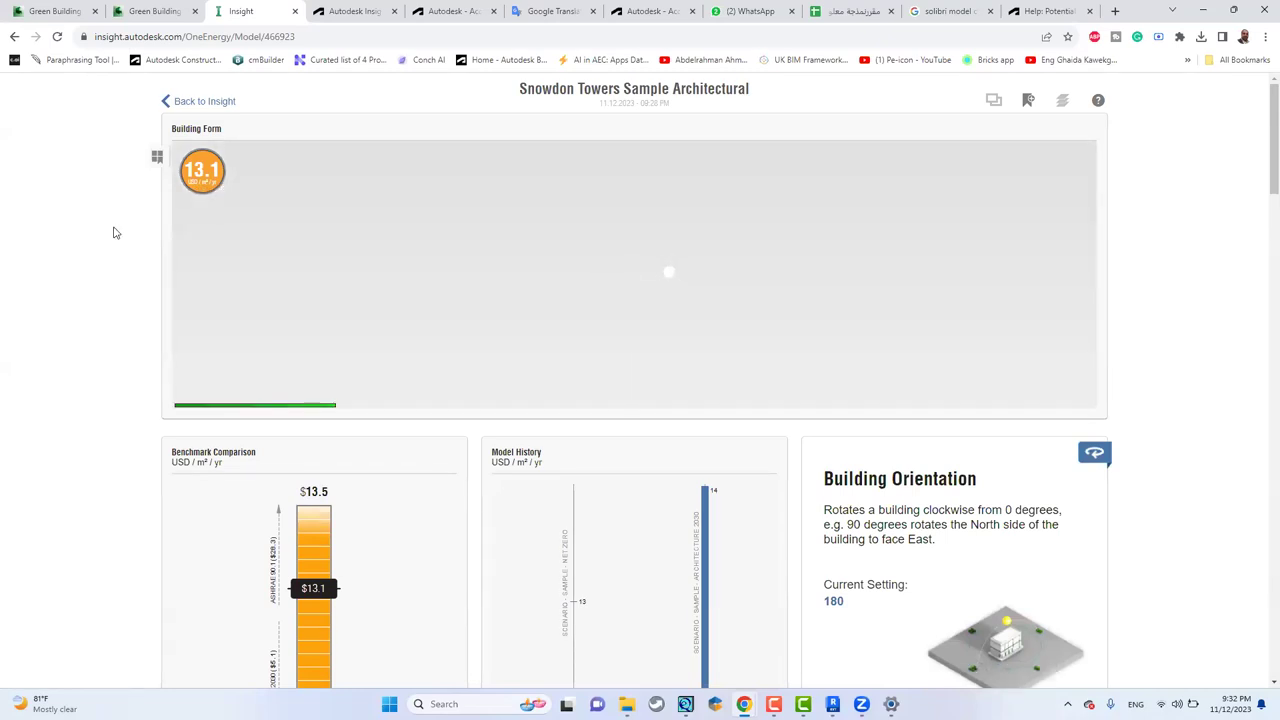
scroll(114, 232, down, 3)
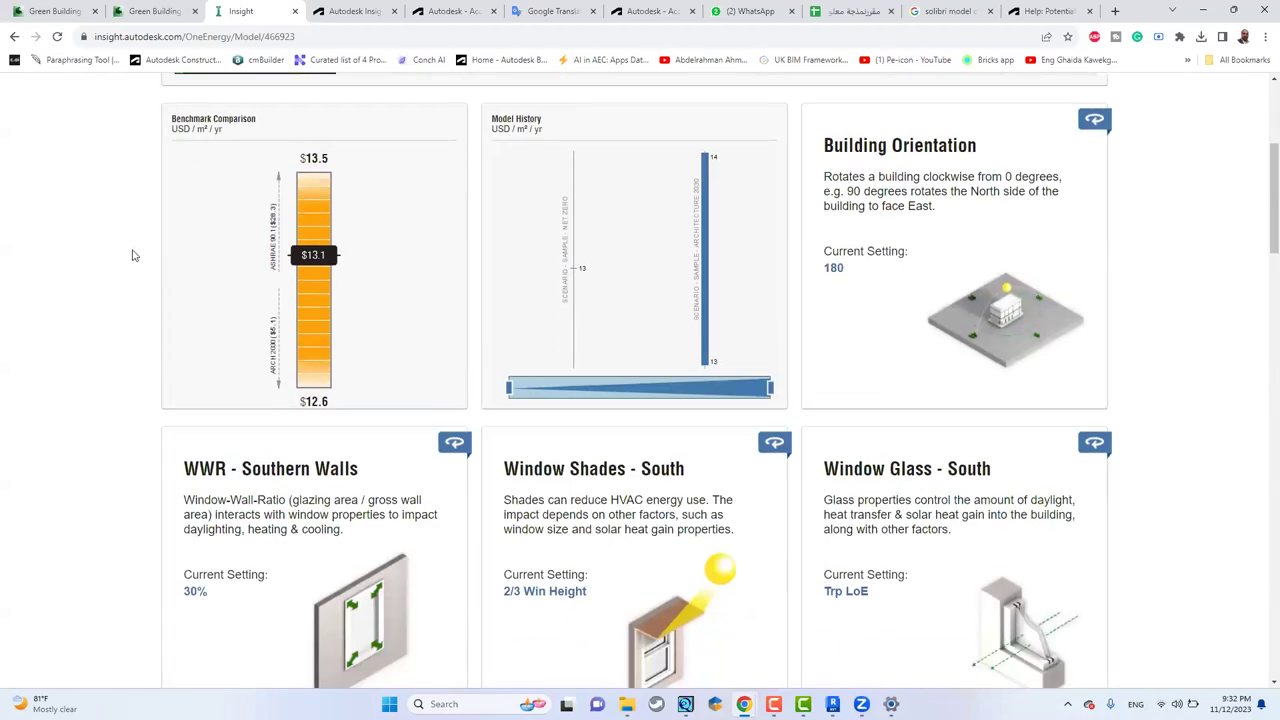
scroll(131, 255, down, 3)
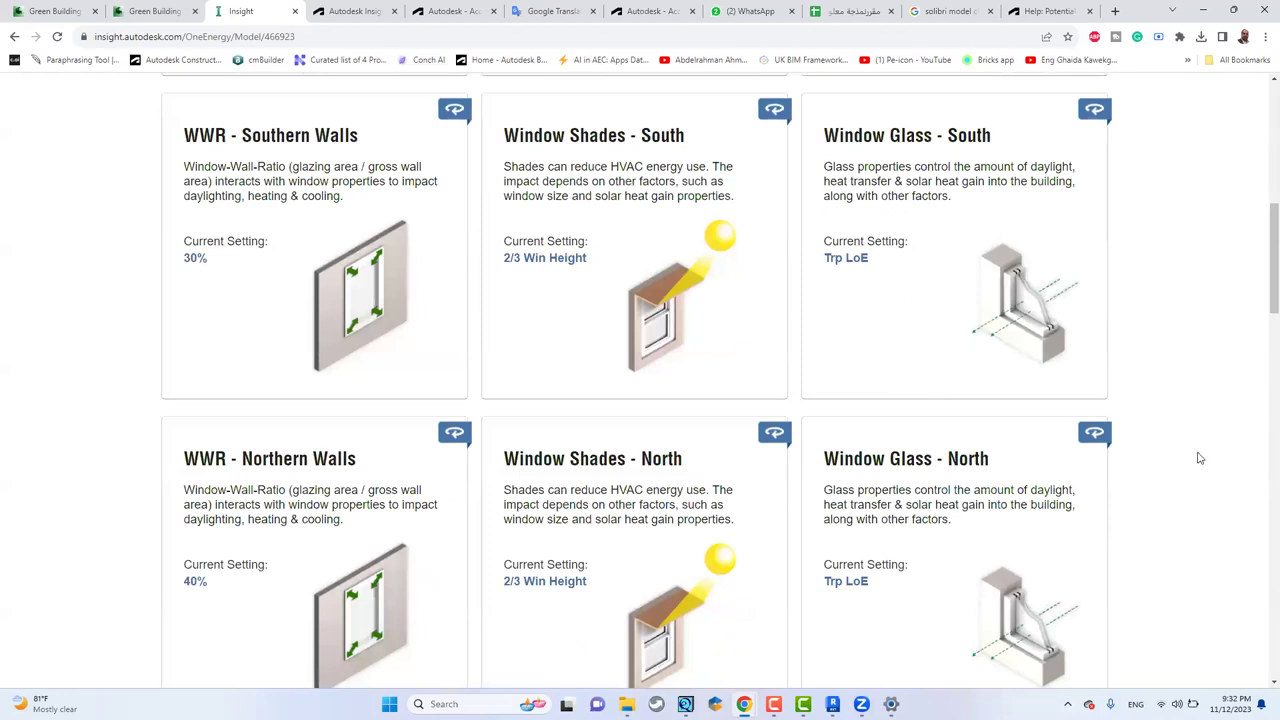
scroll(1200, 458, up, 6)
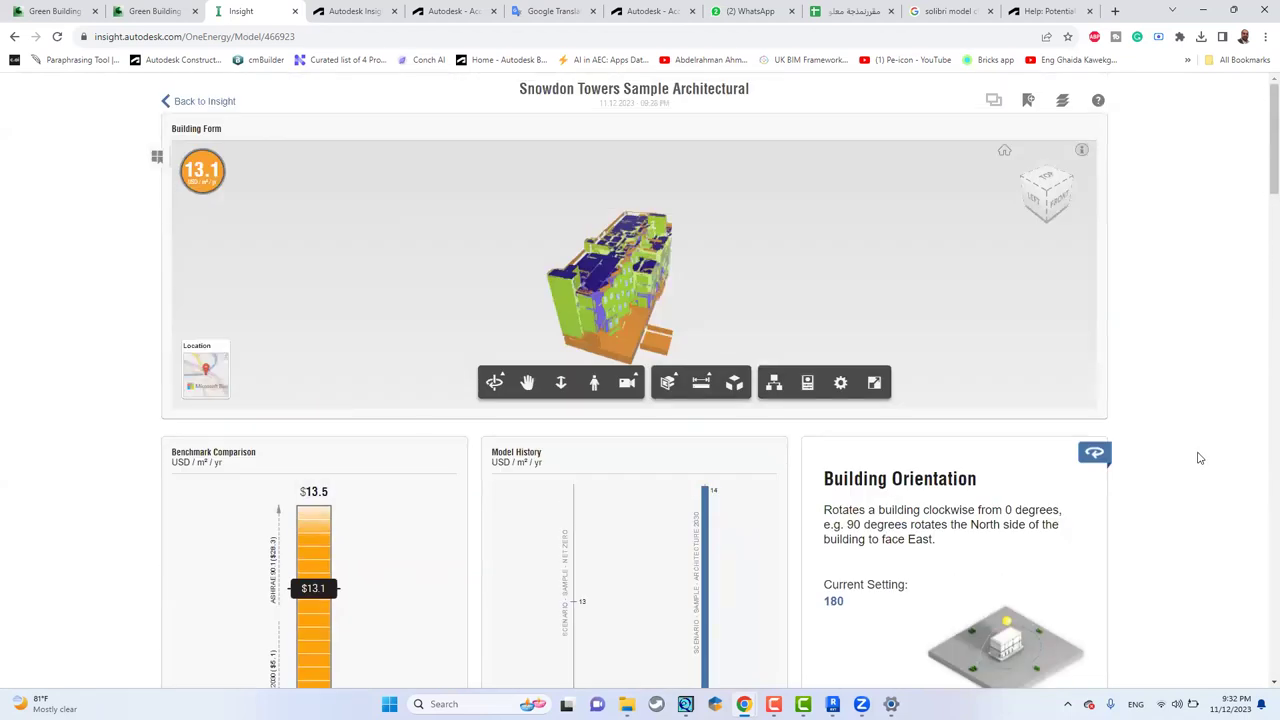
click(1029, 101)
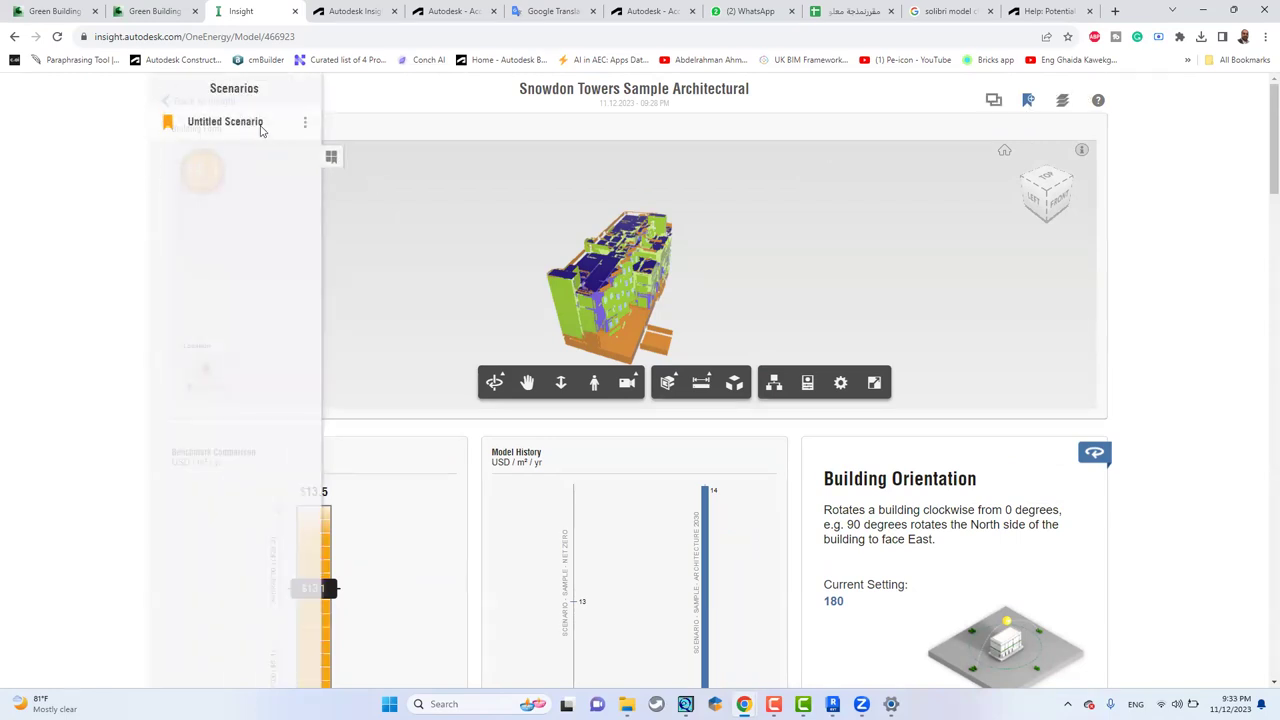
click(1191, 338)
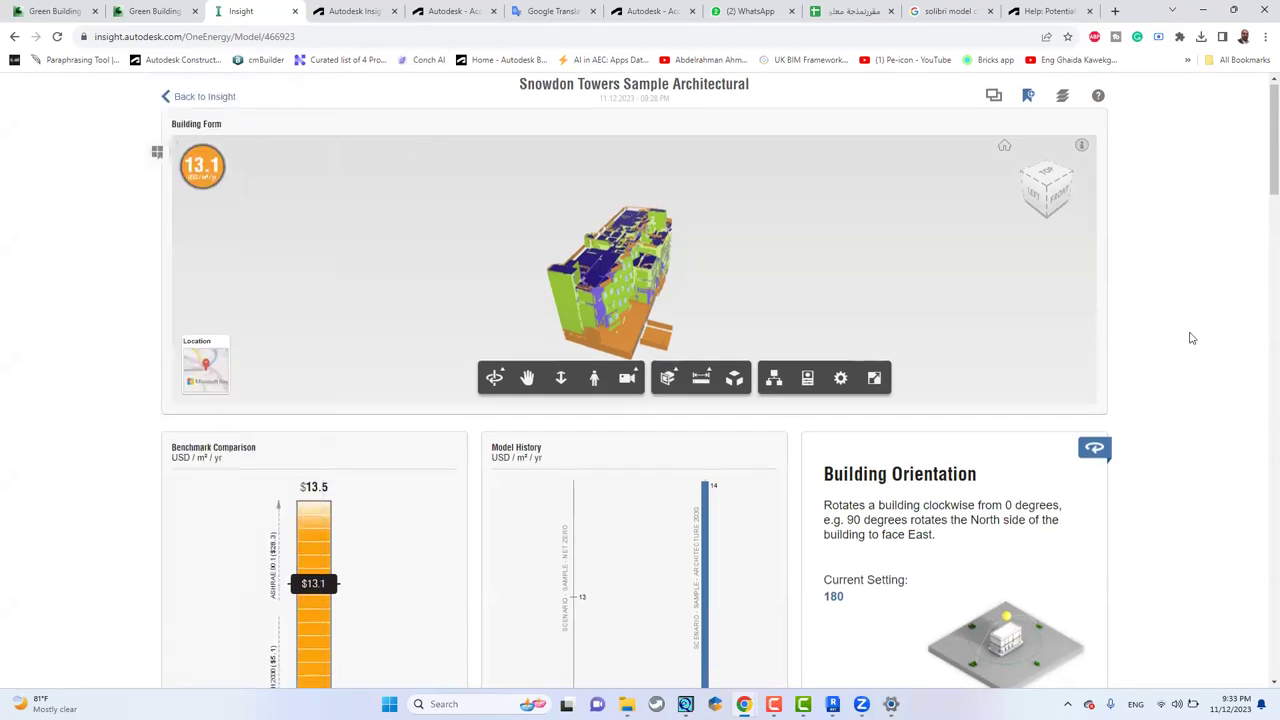
Look through the remaining factor tiles and inspect the cost options in the Plug Load Efficiency chart.
scroll(1191, 338, down, 14)
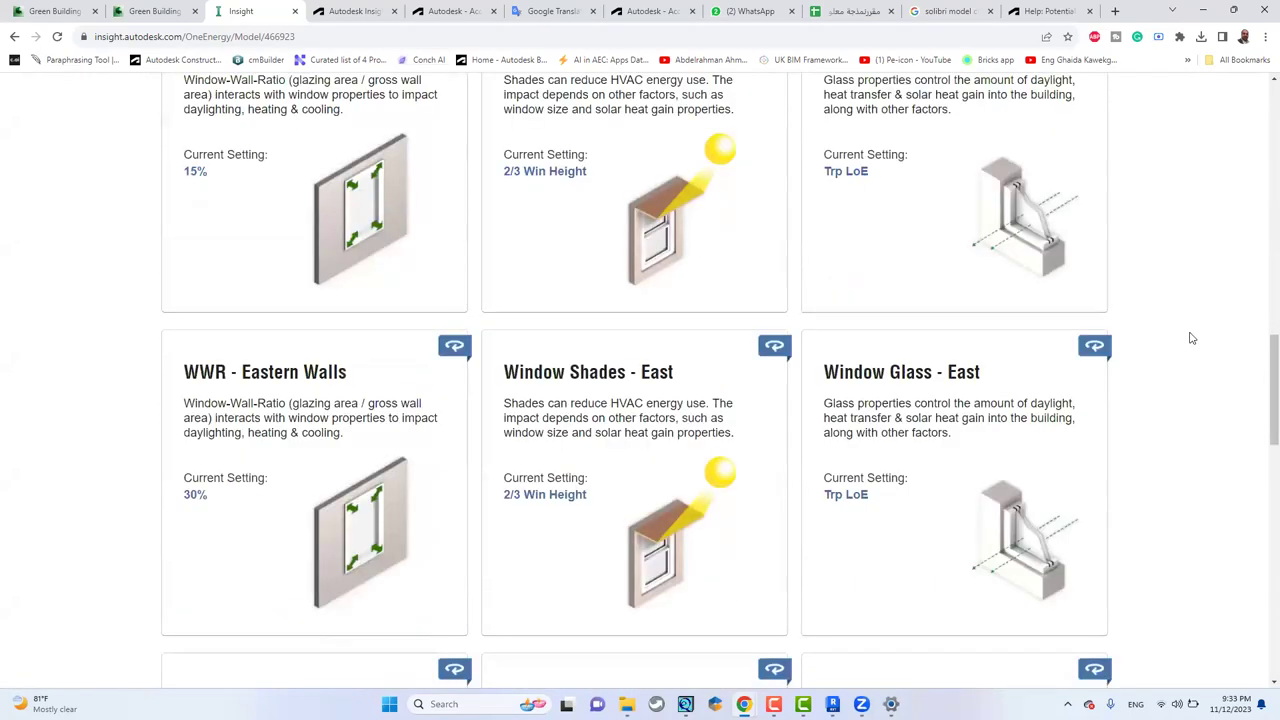
scroll(1191, 338, down, 6)
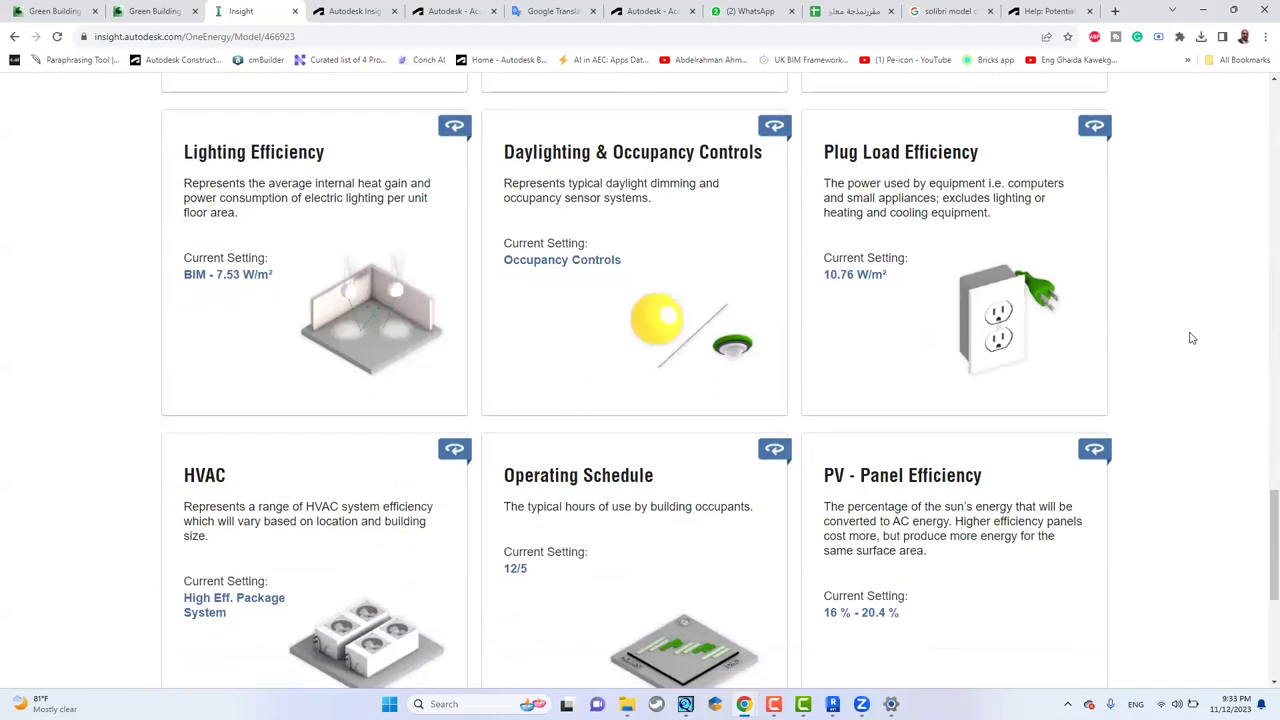
scroll(1191, 338, down, 3)
scroll(1191, 338, down, 1)
scroll(1191, 338, up, 7)
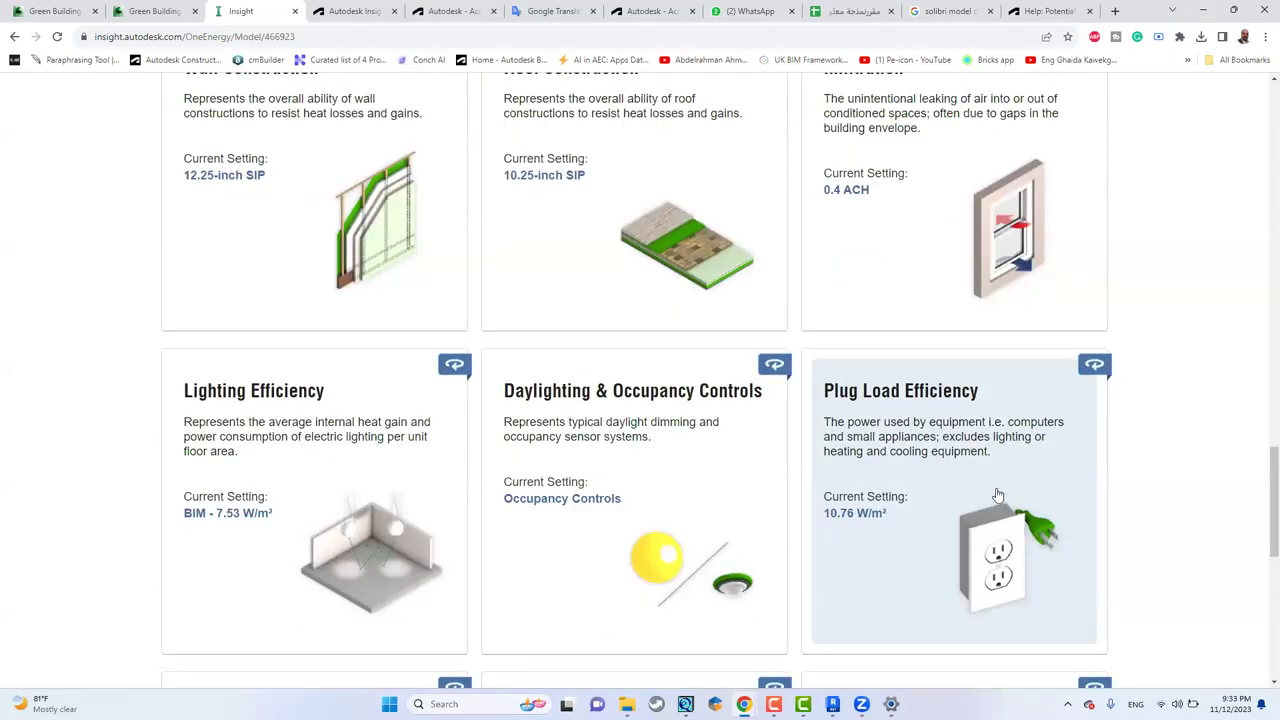
click(906, 440)
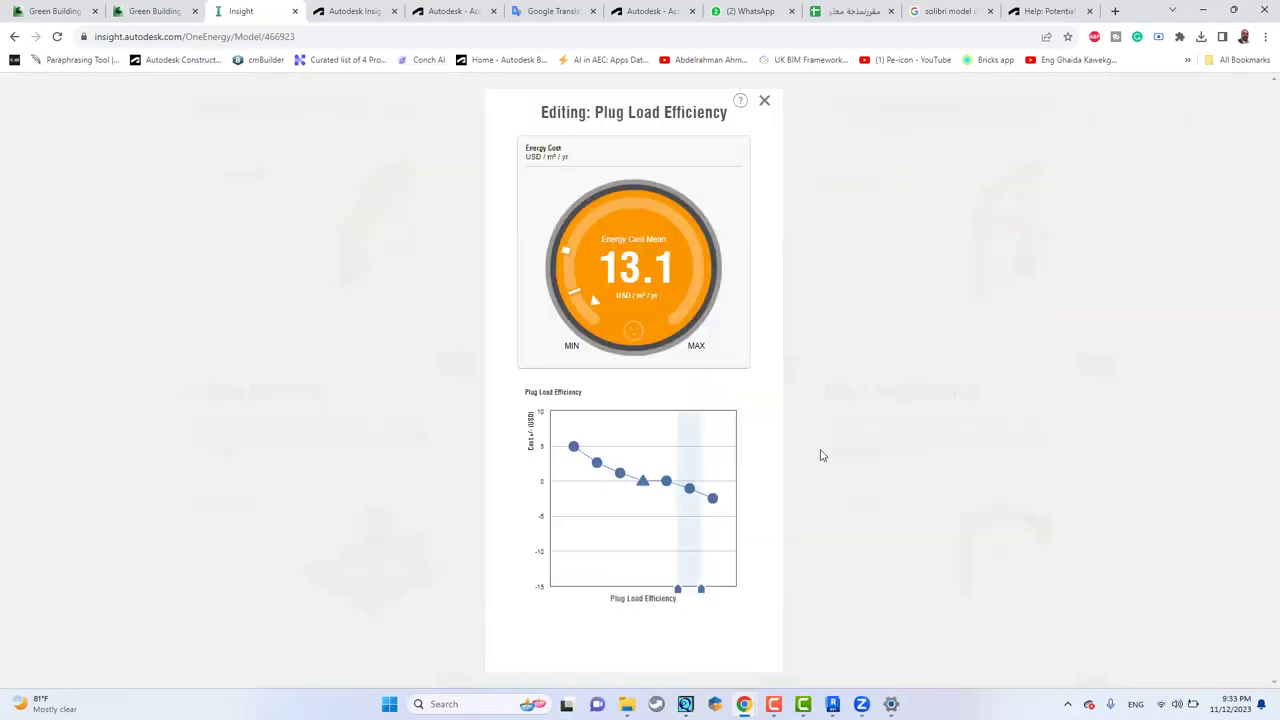
mouse_move(676, 592)
mouse_down()
mouse_move(562, 590)
mouse_move(677, 581)
mouse_up()
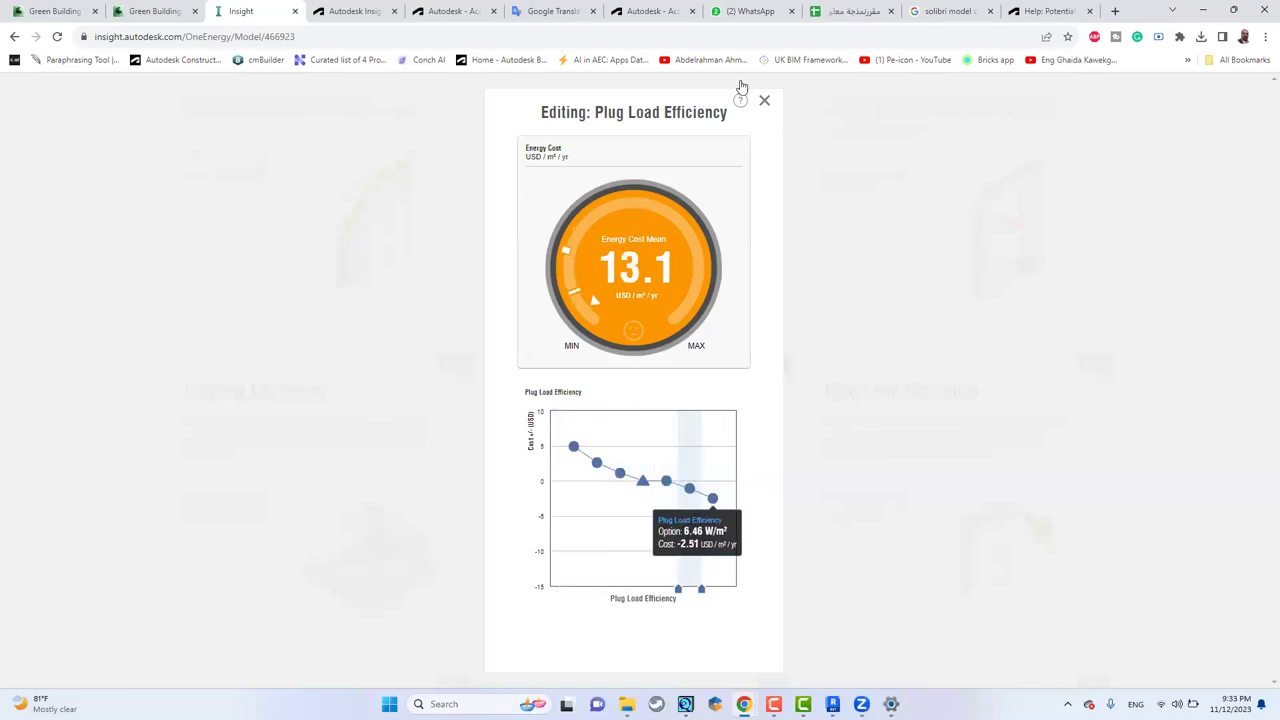
click(763, 102)
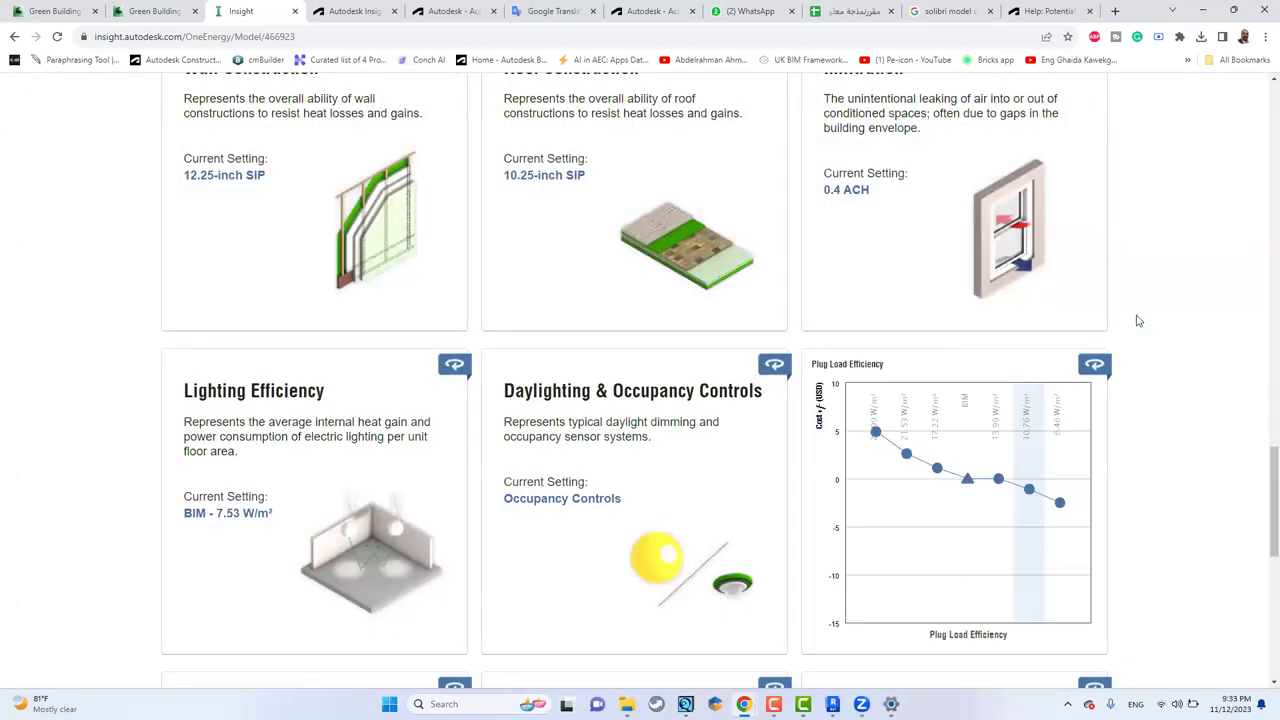
Widen the Roof Construction range to cover R38 through 10.25-inch SIP.
scroll(1137, 320, up, 3)
click(719, 377)
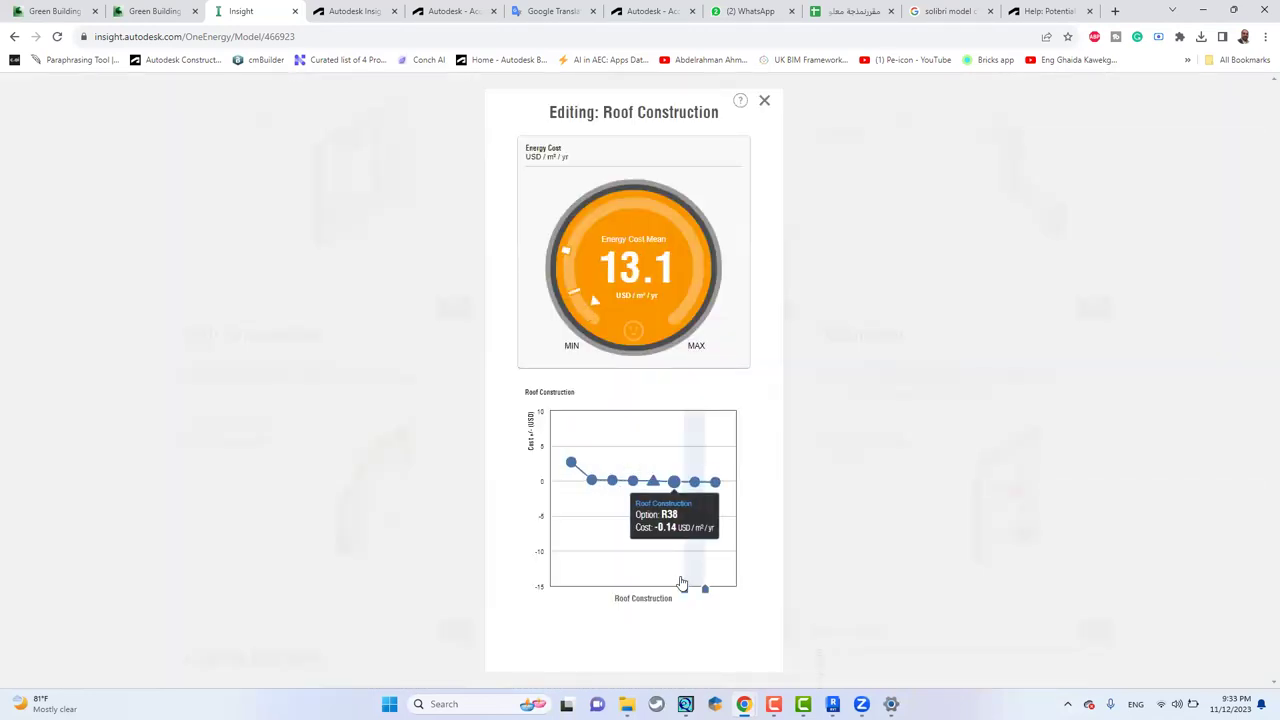
drag(685, 592, 550, 554)
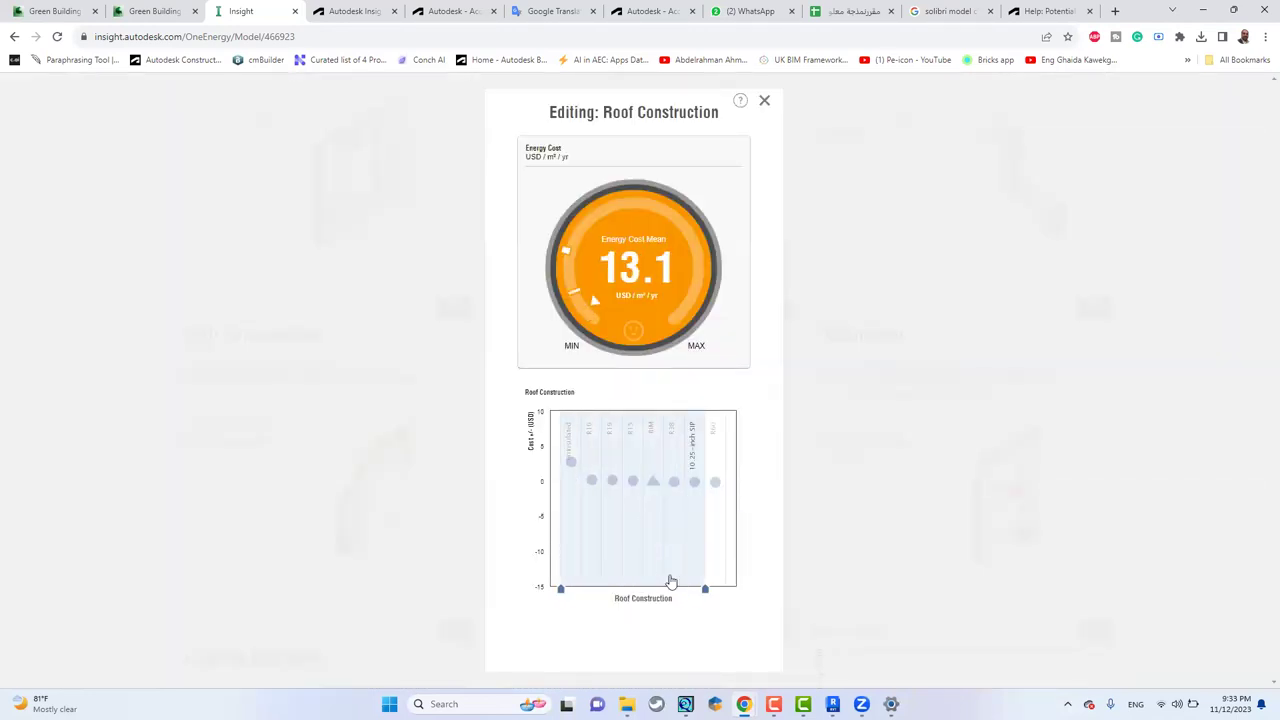
drag(671, 582, 664, 588)
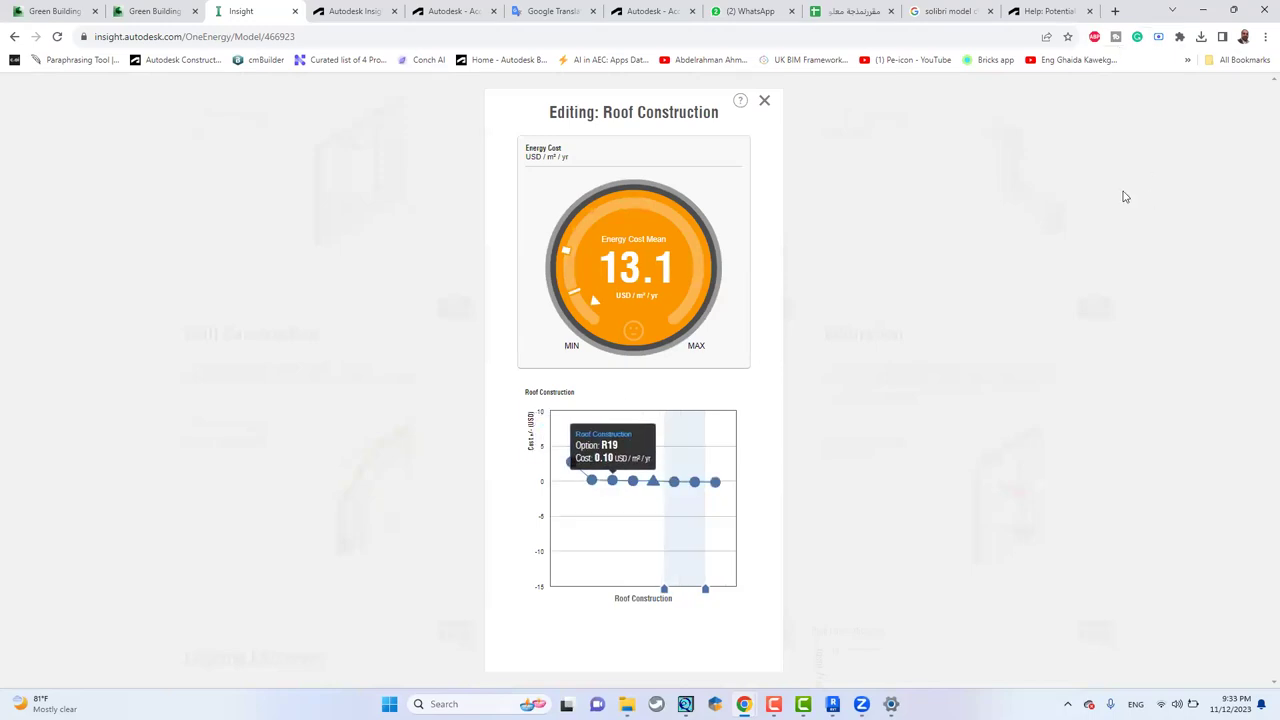
click(764, 104)
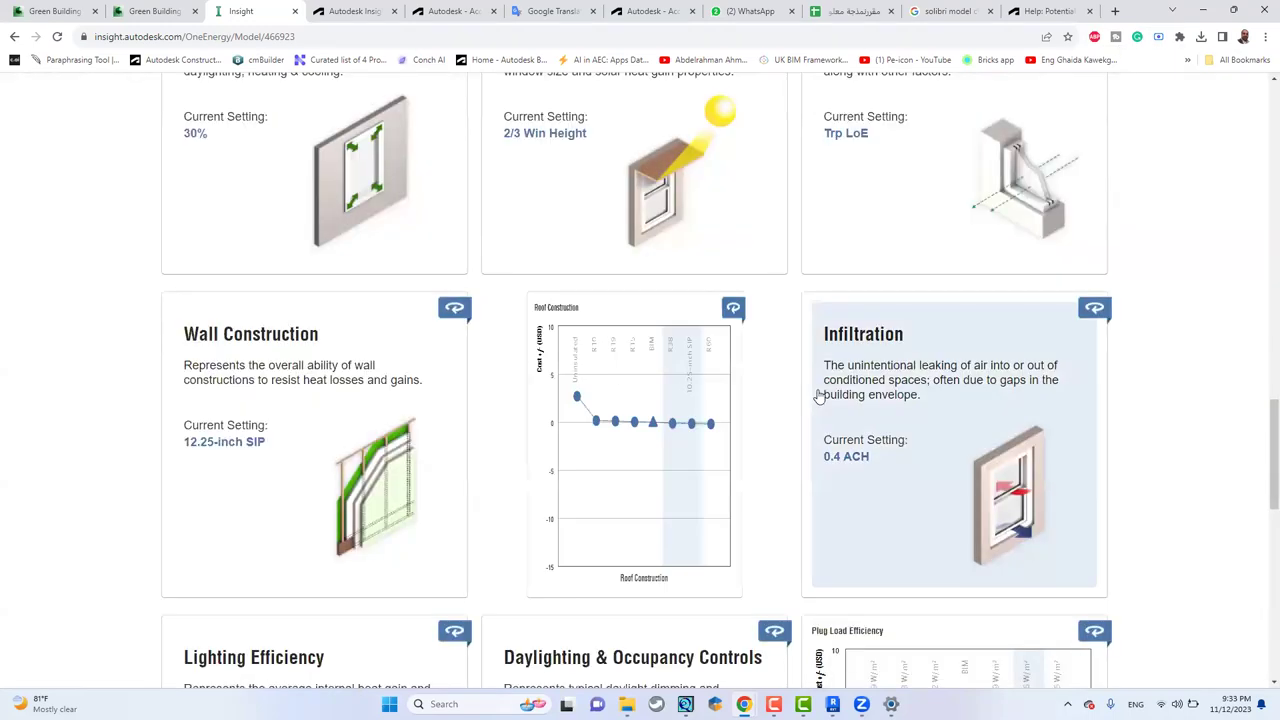
Inspect the cost charts for Window Shades - East and WWR - Eastern Walls.
scroll(817, 391, up, 3)
click(630, 444)
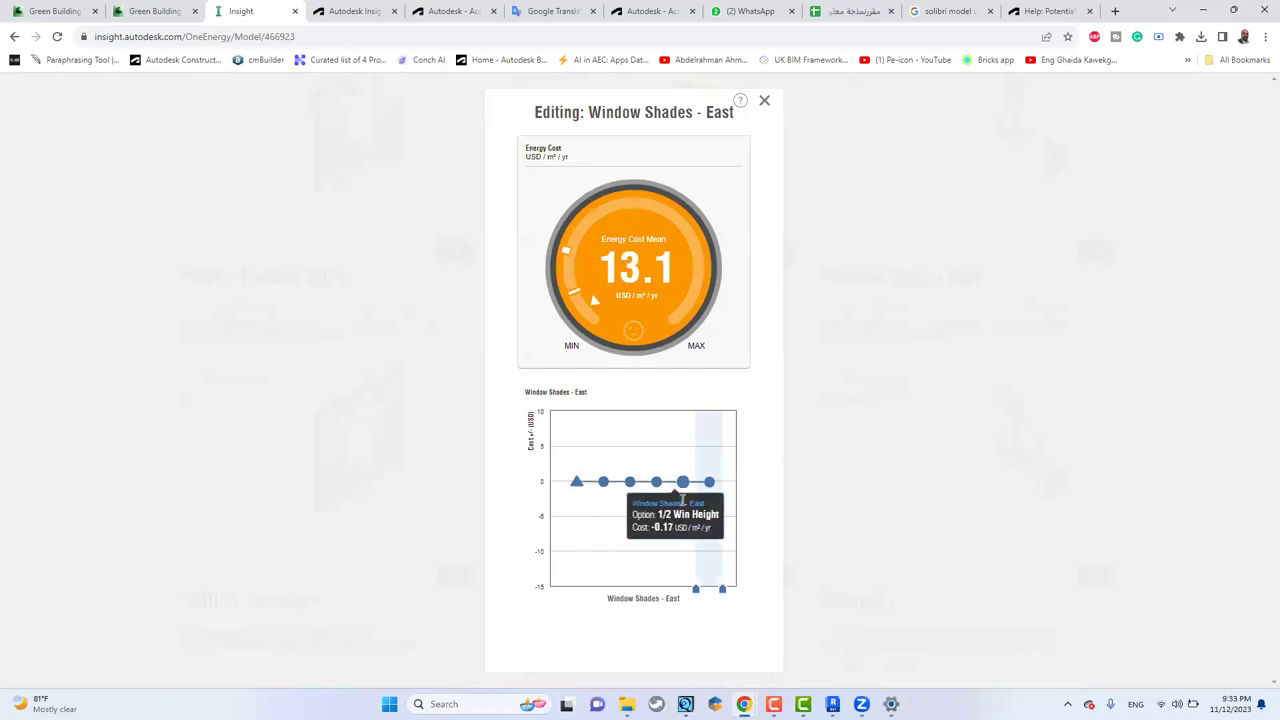
click(764, 100)
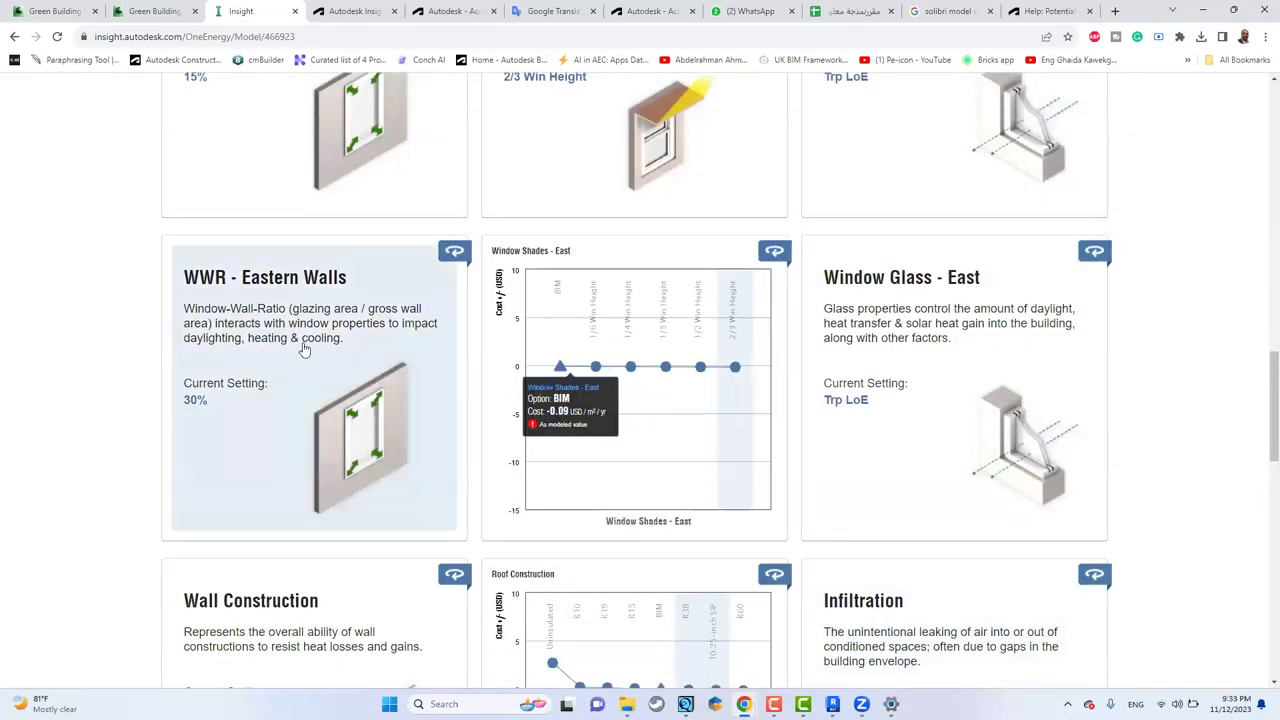
click(251, 343)
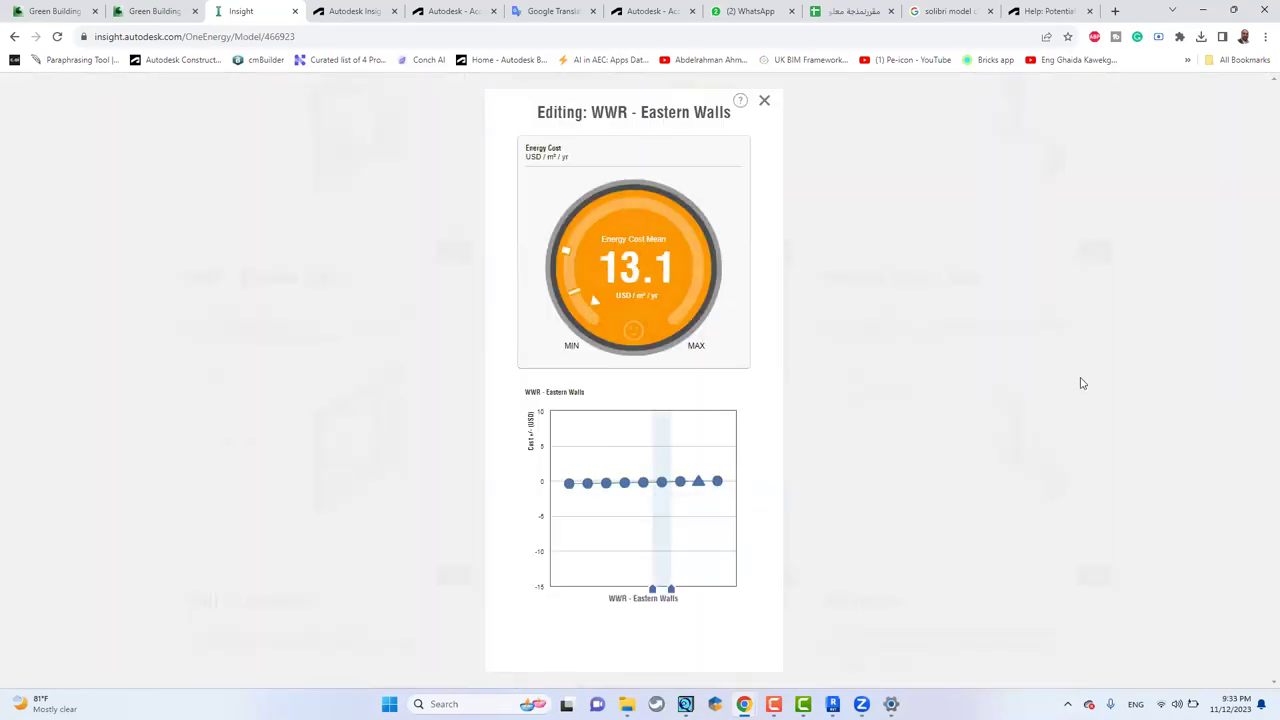
click(1080, 383)
Look over the northern and western factor tiles and inspect the WWR - Western Walls cost chart.
scroll(1203, 471, up, 4)
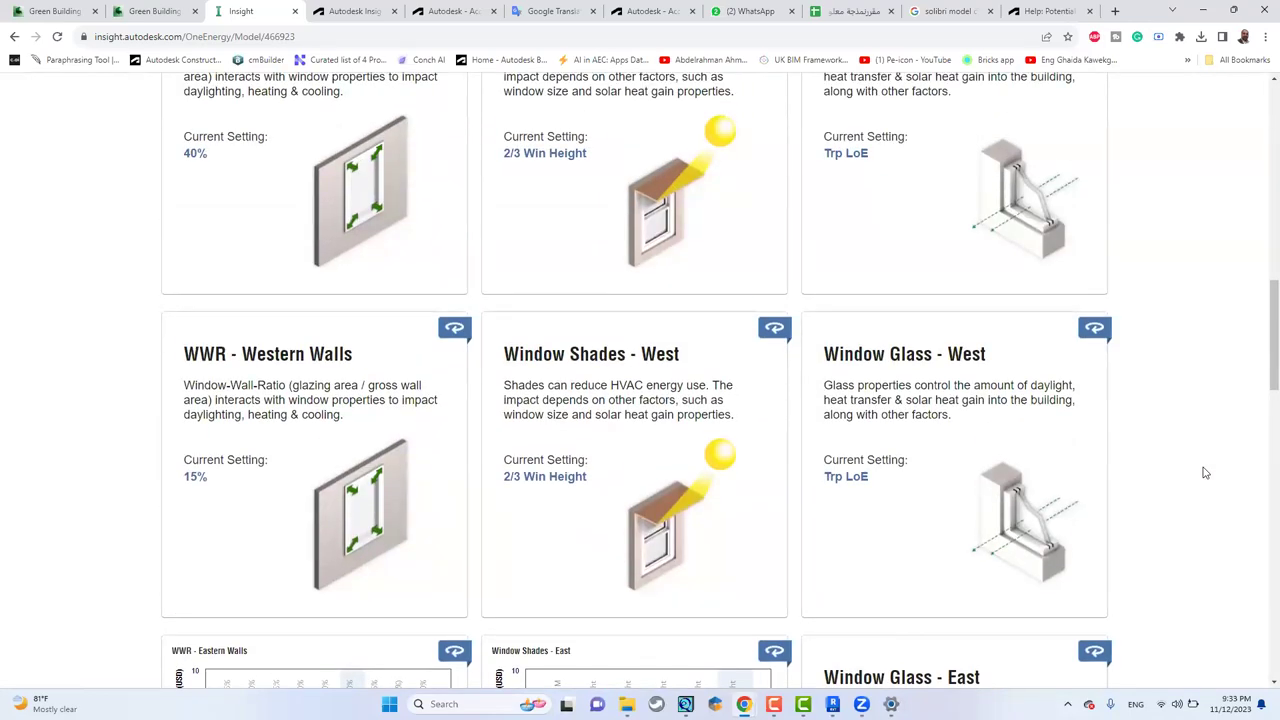
scroll(1205, 473, up, 2)
scroll(330, 476, down, 1)
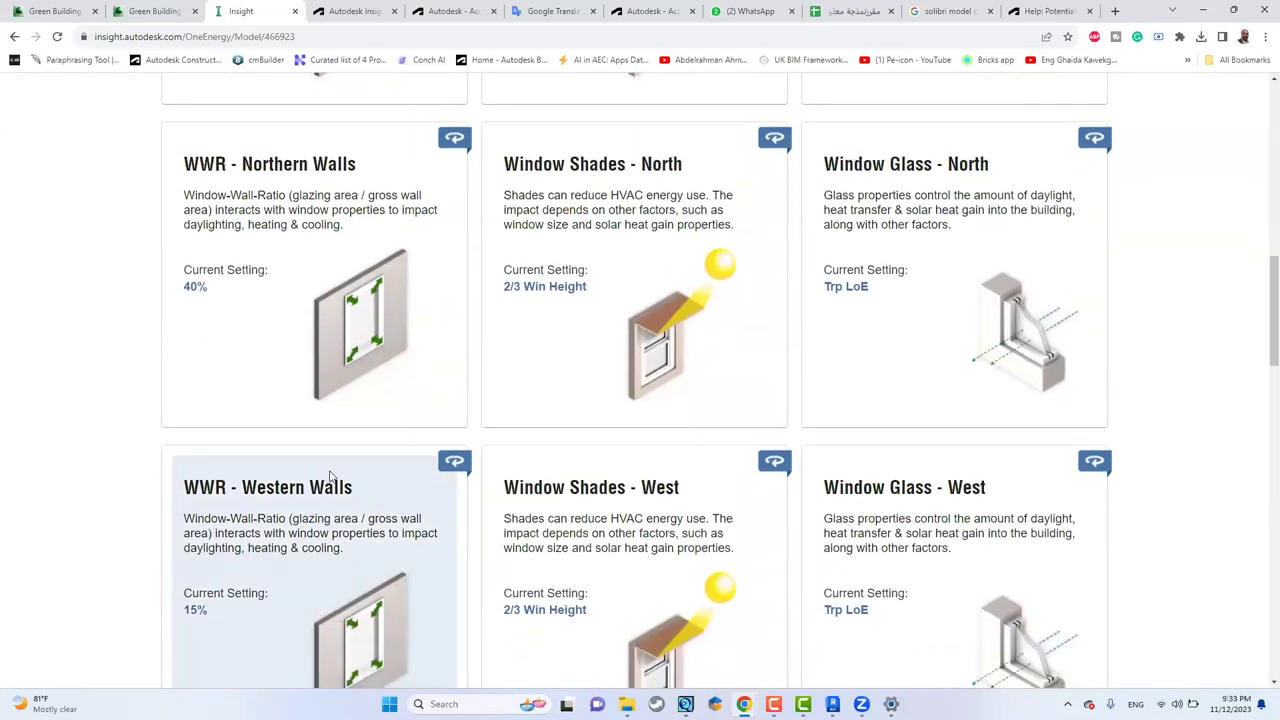
click(330, 476)
click(1011, 437)
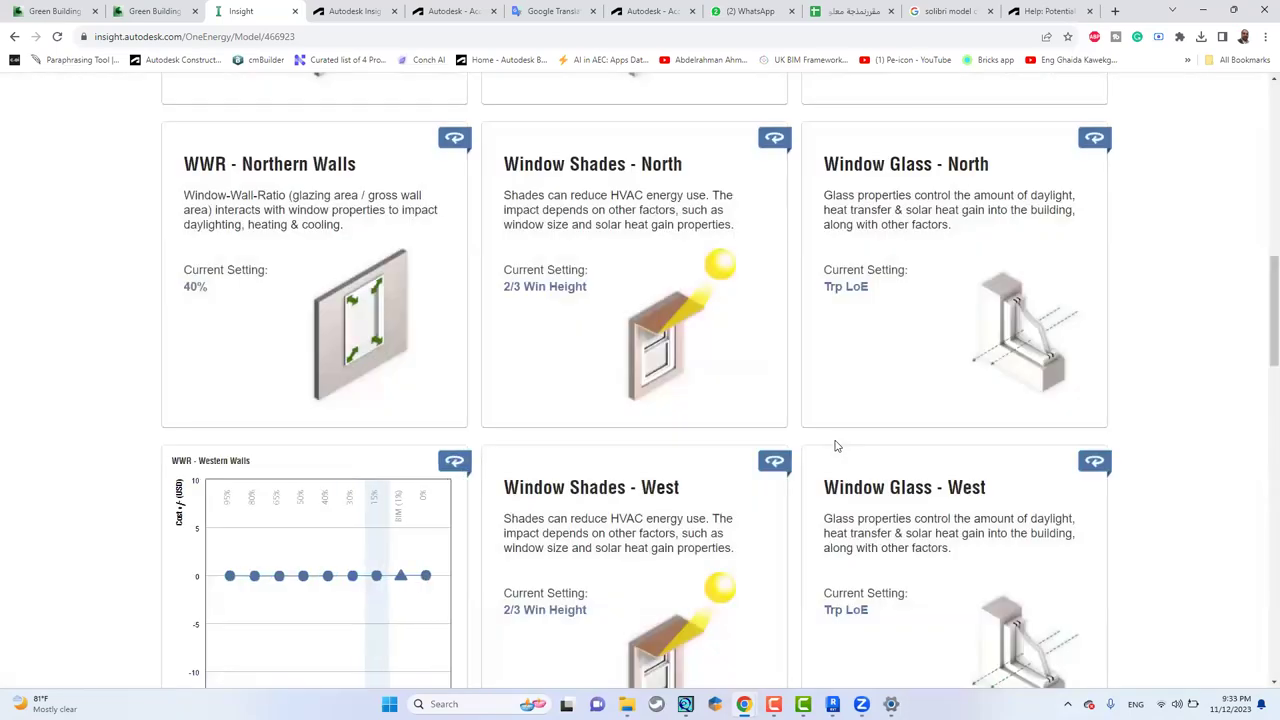
Inspect the cost chart for Window Glass - North and look back over the model's overview.
click(947, 313)
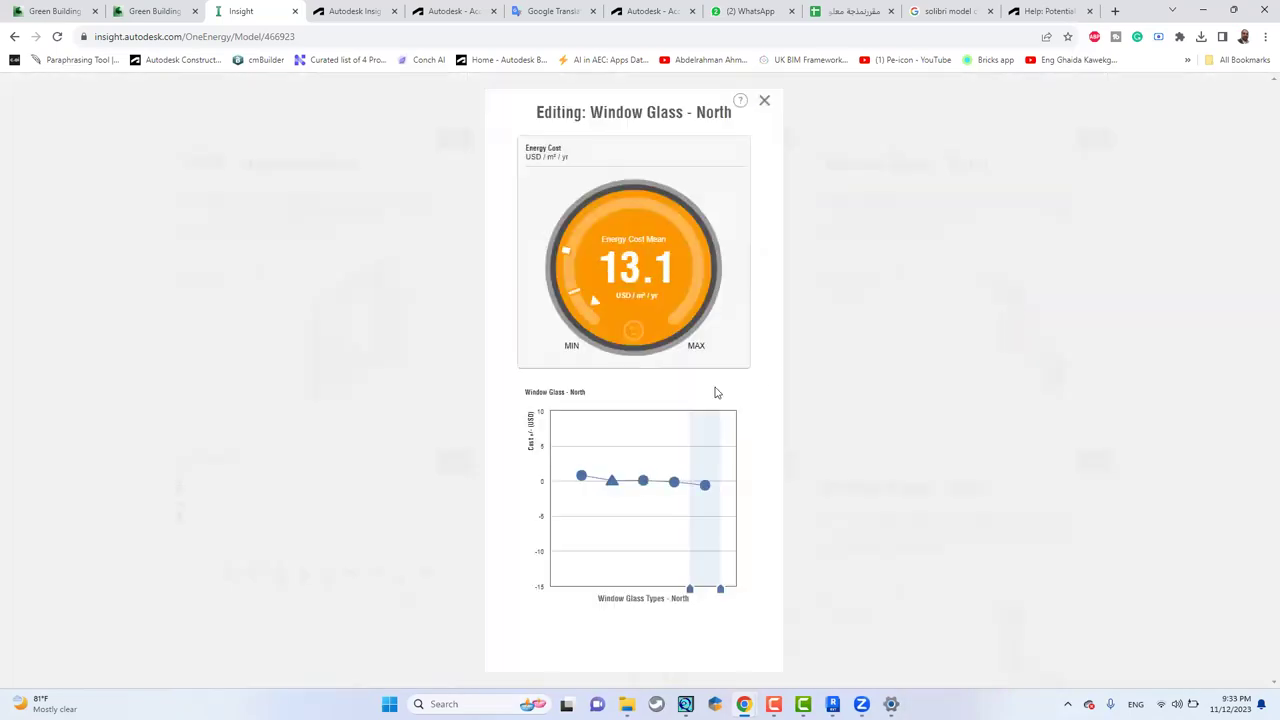
click(1085, 431)
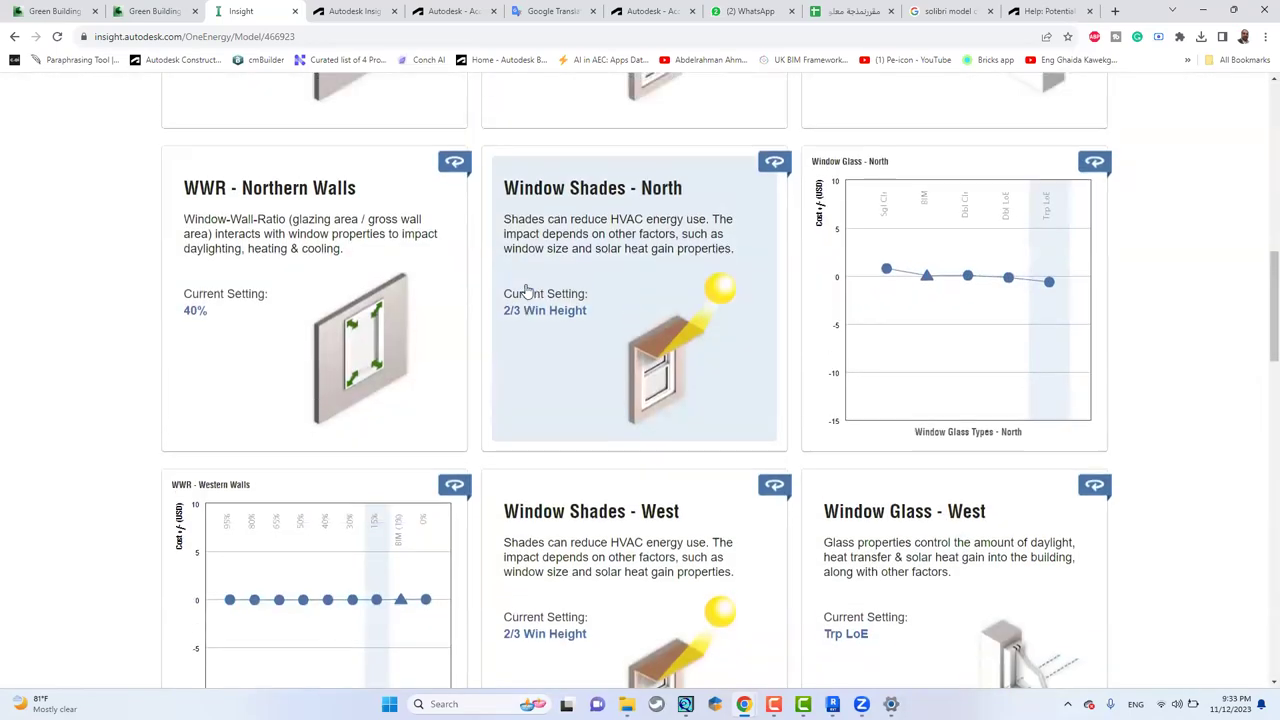
scroll(531, 291, up, 5)
scroll(666, 420, up, 2)
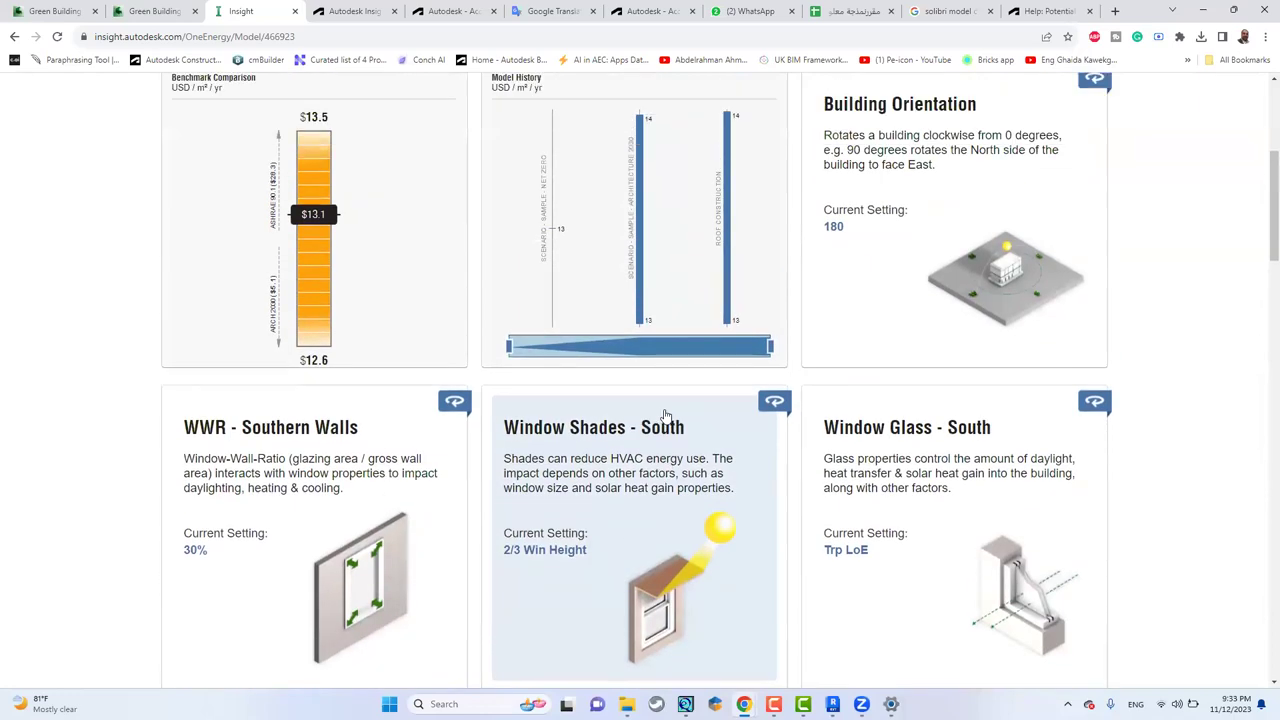
scroll(1150, 290, up, 3)
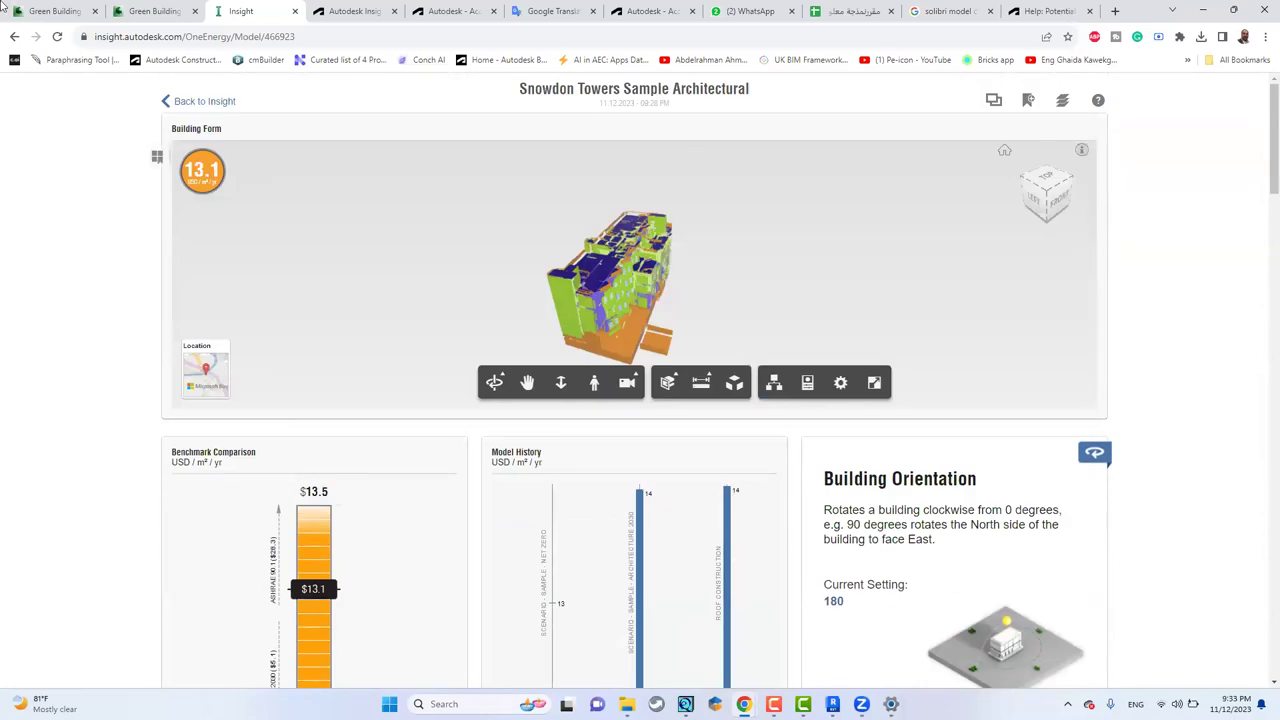
Return to the model list, open the second Snowdon Towers Sample Architectural model and look over its factor tiles.
click(16, 38)
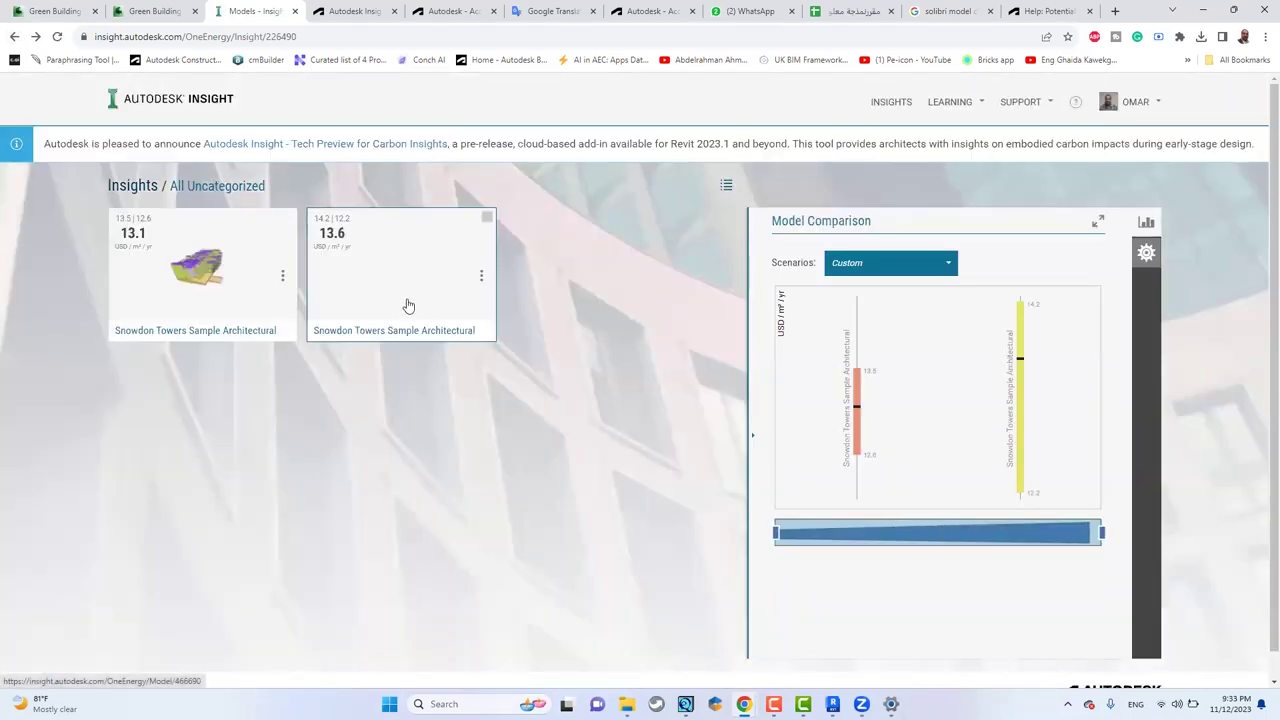
click(430, 244)
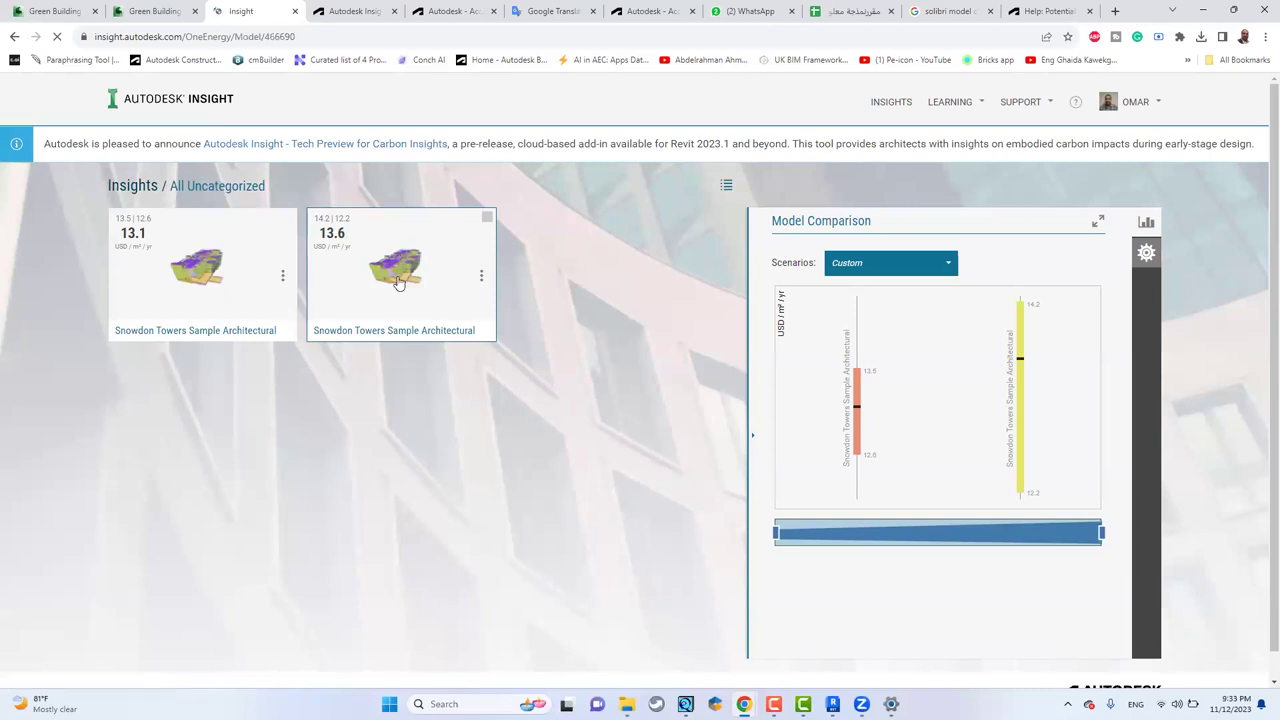
scroll(1184, 431, down, 2)
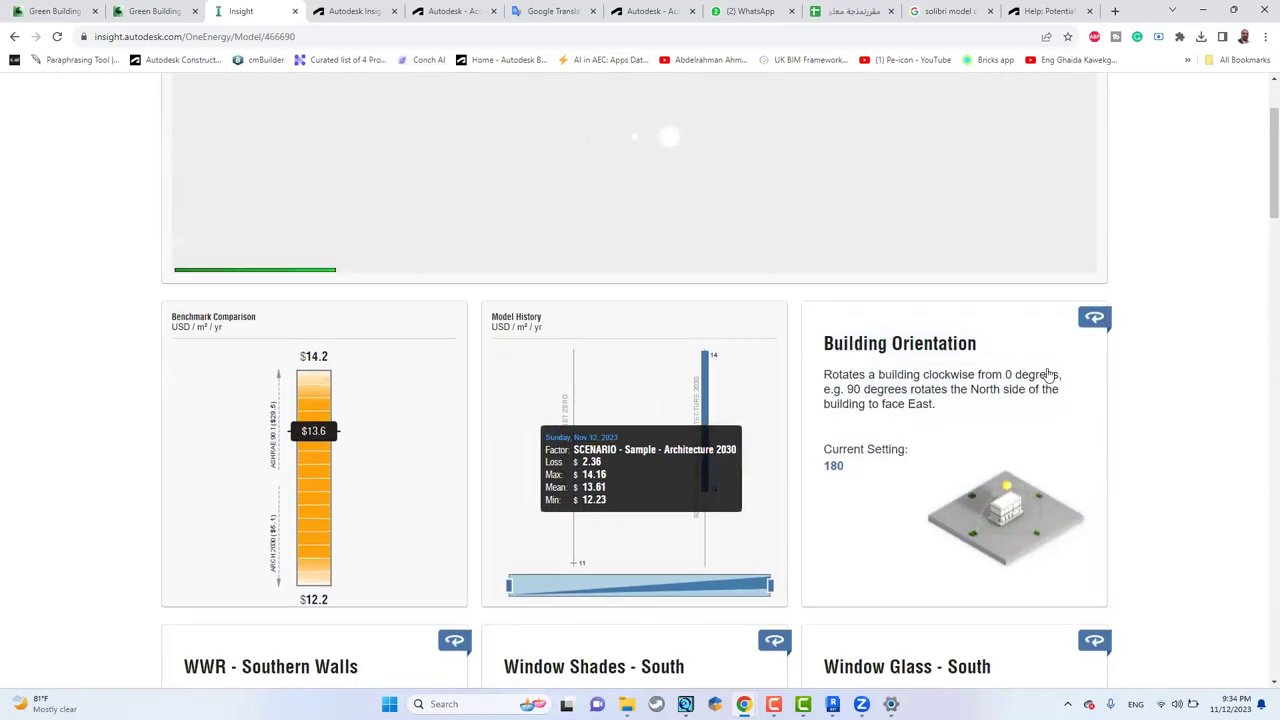
scroll(1055, 374, down, 6)
scroll(1060, 372, up, 5)
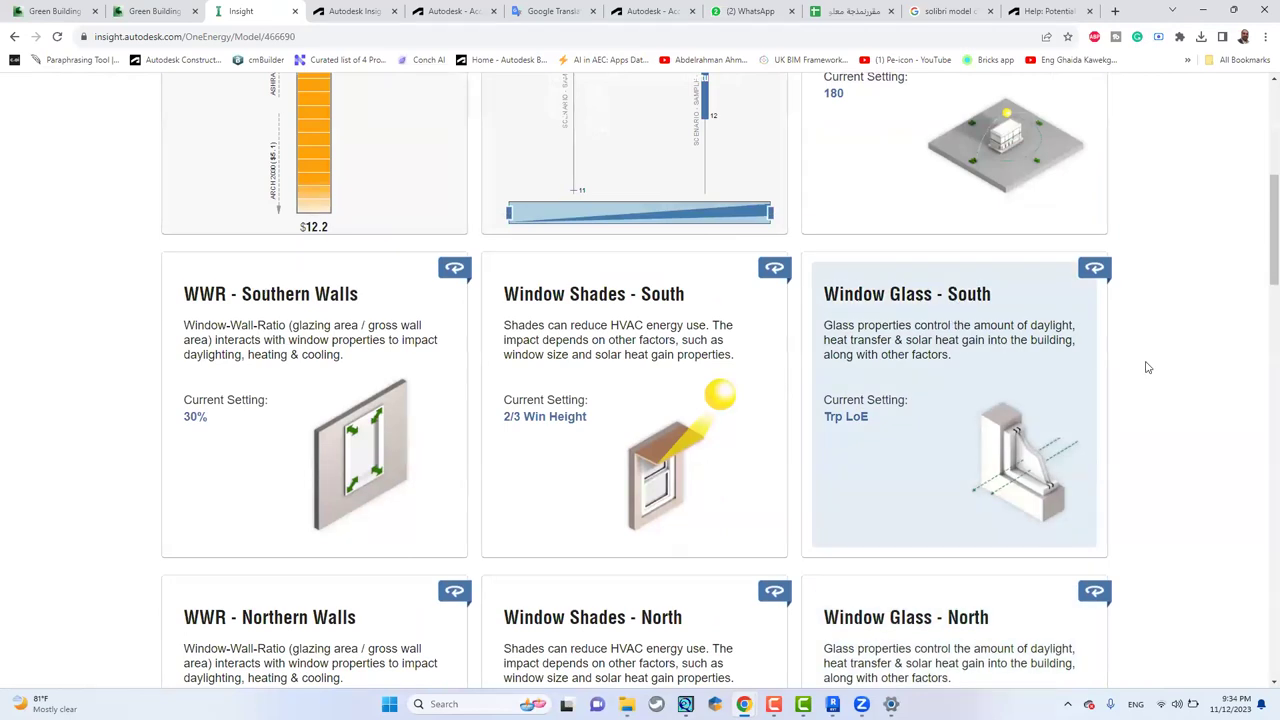
Inspect the cost charts for Window Glass - South and Building Orientation.
click(1147, 368)
click(1099, 286)
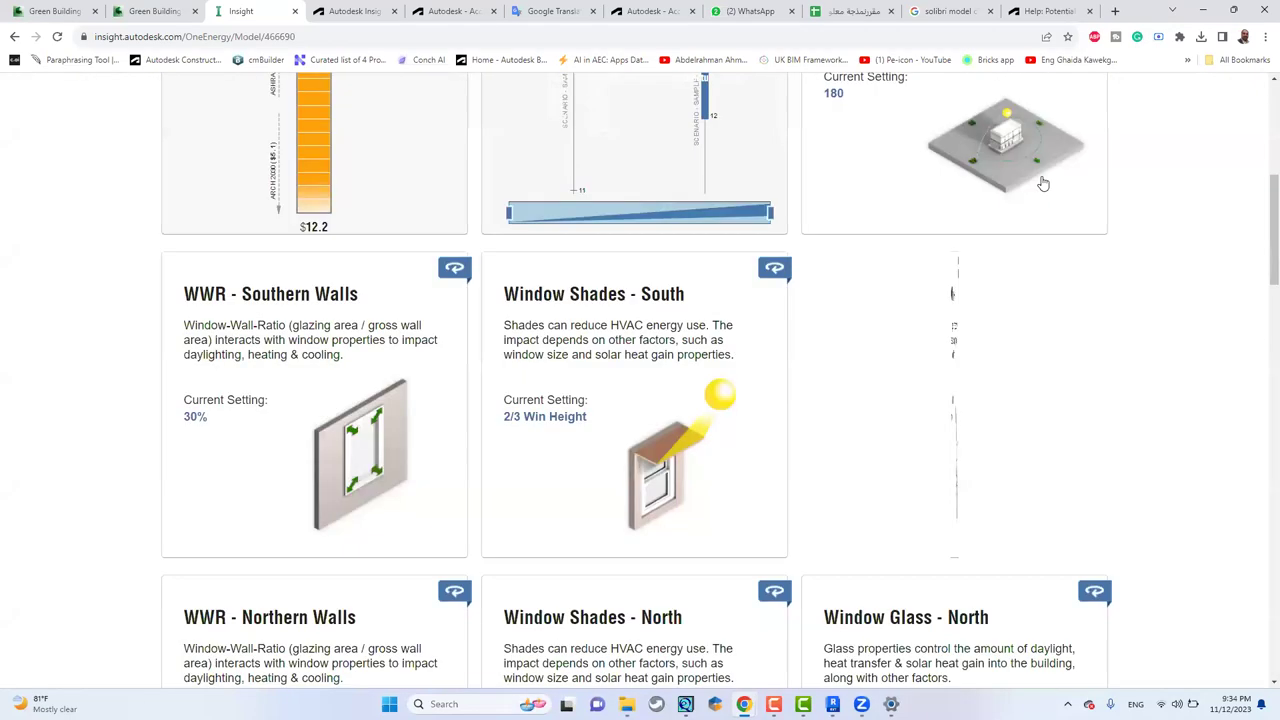
click(1086, 178)
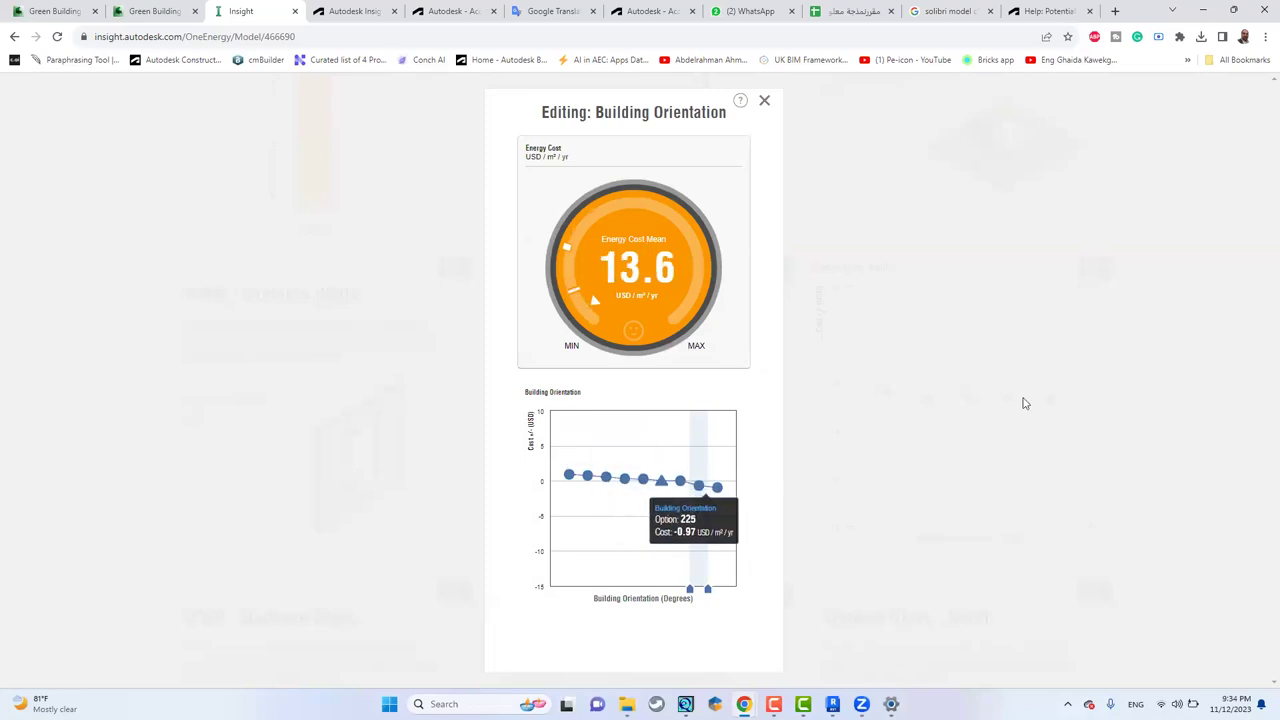
click(1105, 380)
Limit the Wall Construction range to the BIM option and return to the model's overview.
scroll(1121, 403, down, 10)
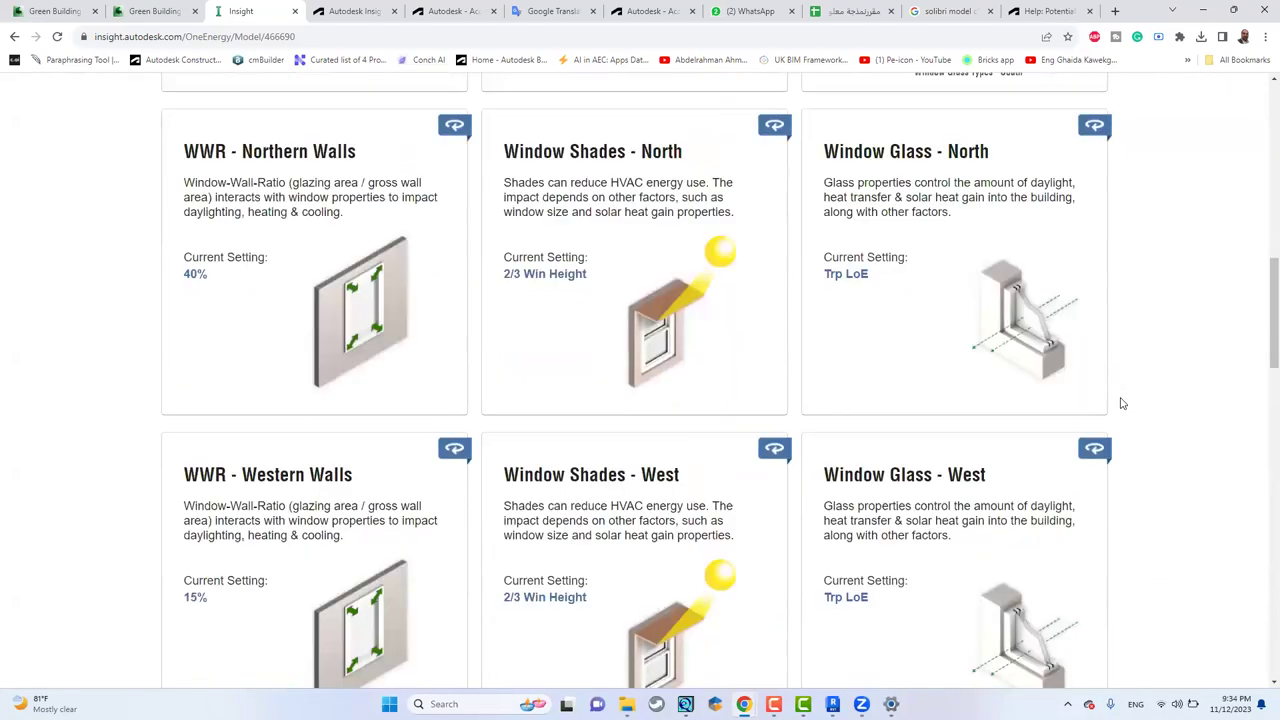
scroll(1121, 403, down, 3)
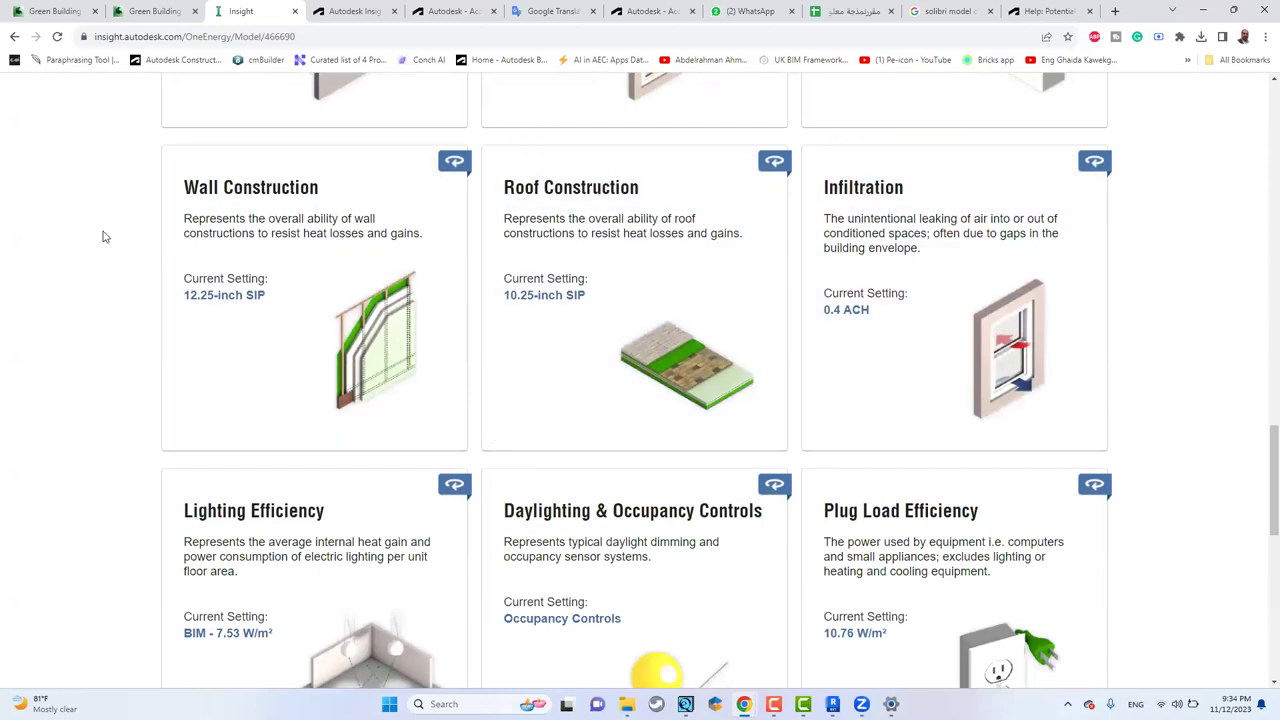
click(193, 229)
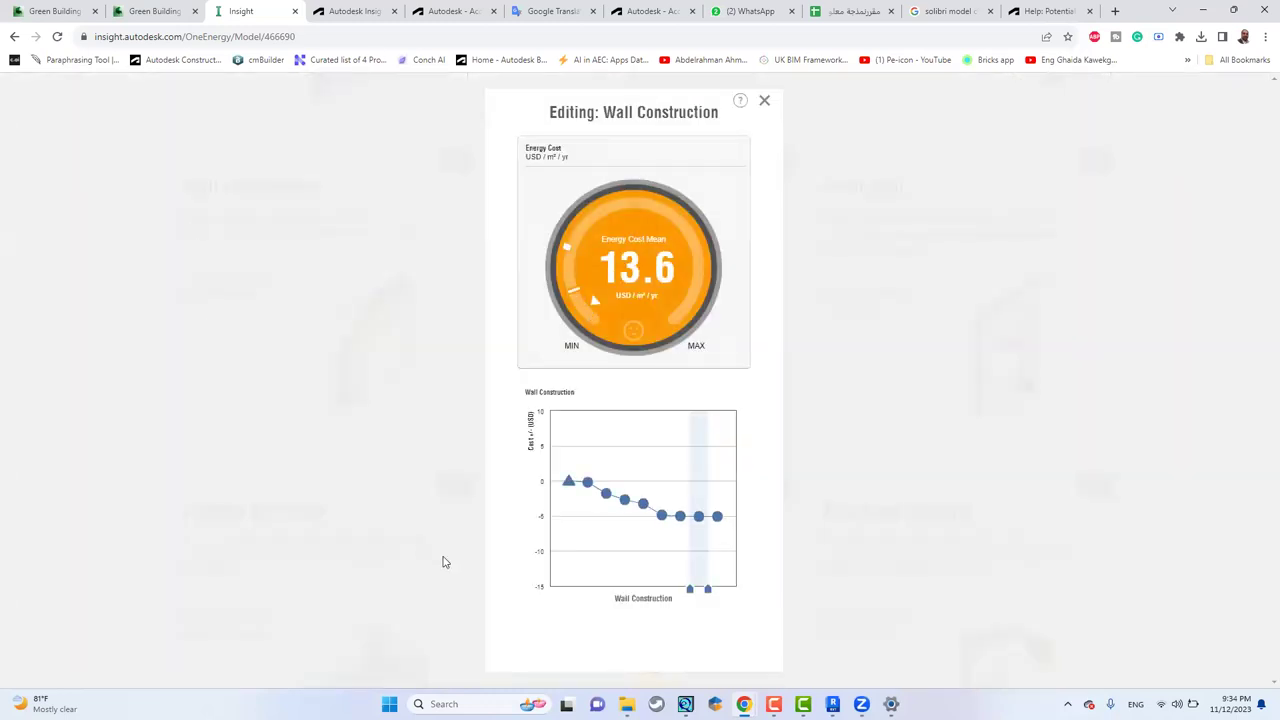
drag(690, 590, 557, 589)
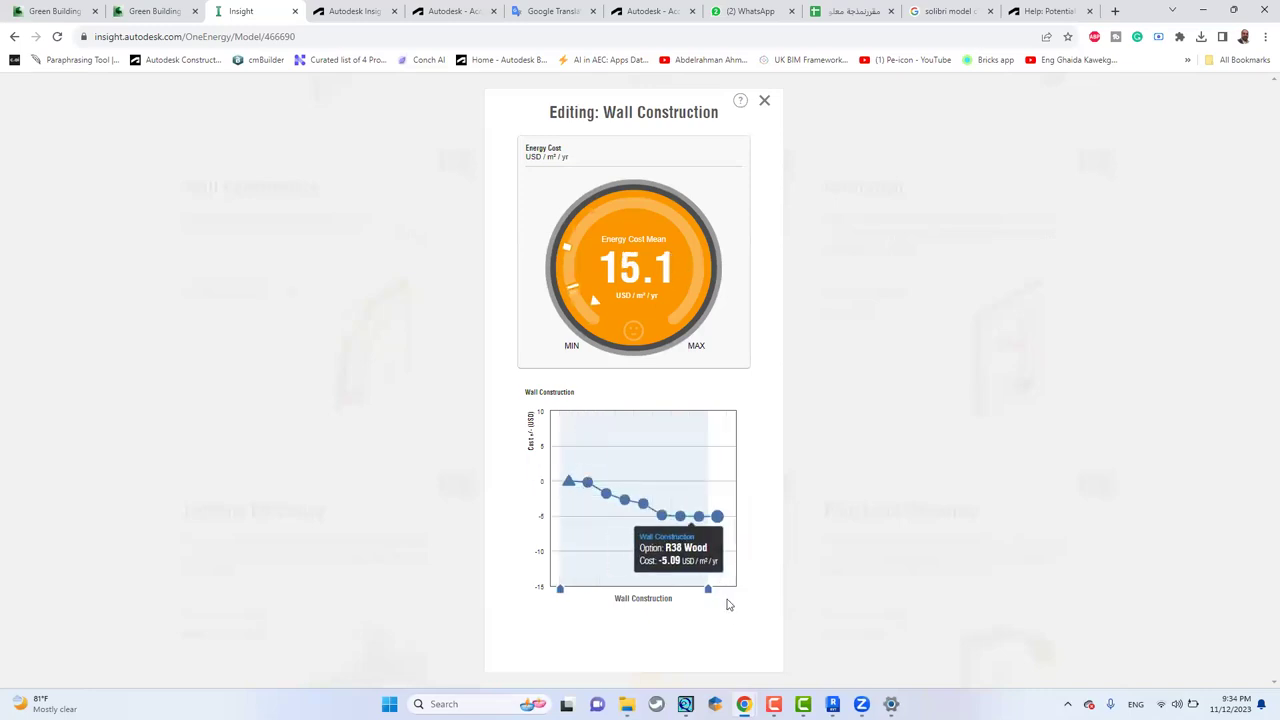
mouse_move(710, 591)
mouse_down()
mouse_move(626, 577)
mouse_move(589, 550)
mouse_up()
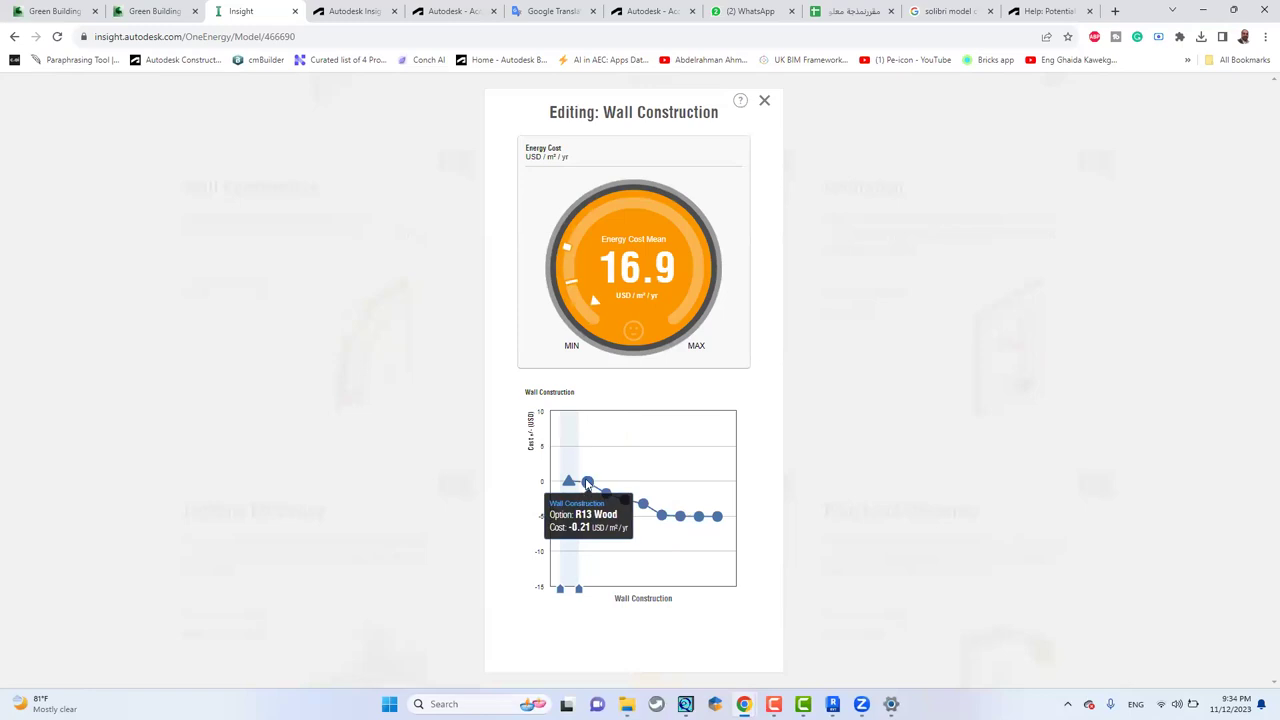
click(1222, 205)
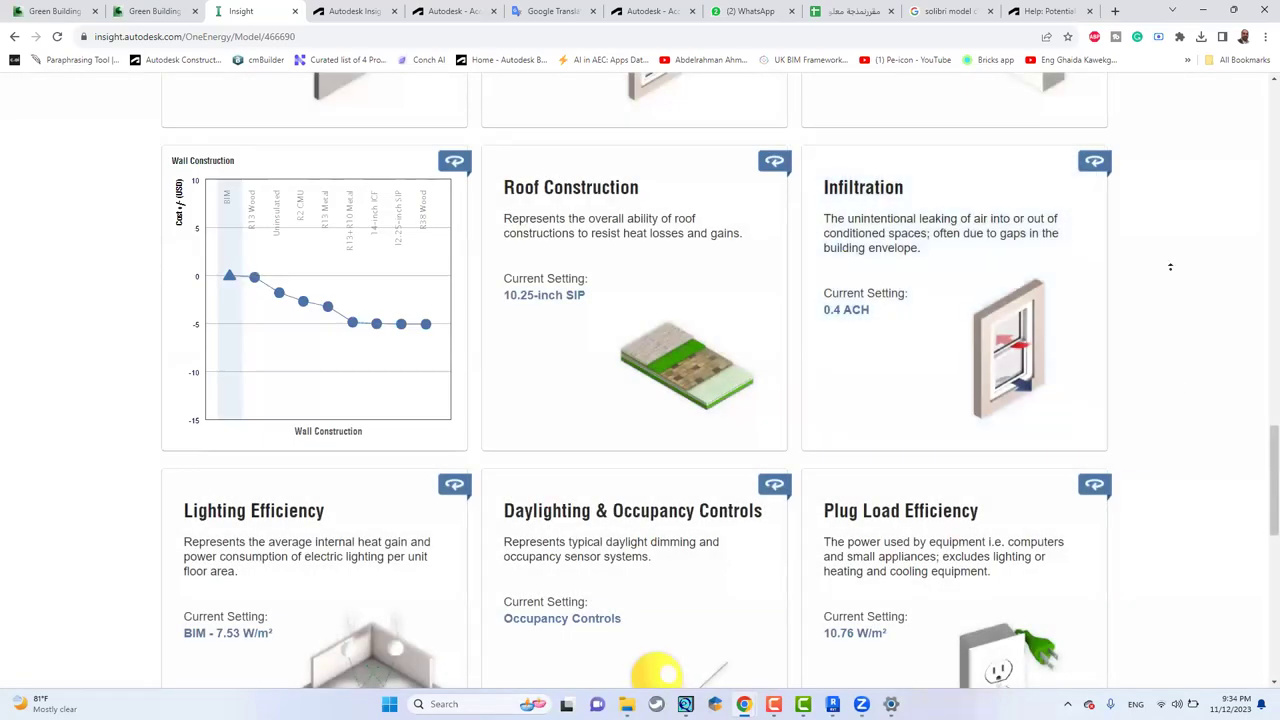
scroll(1170, 389, up, 15)
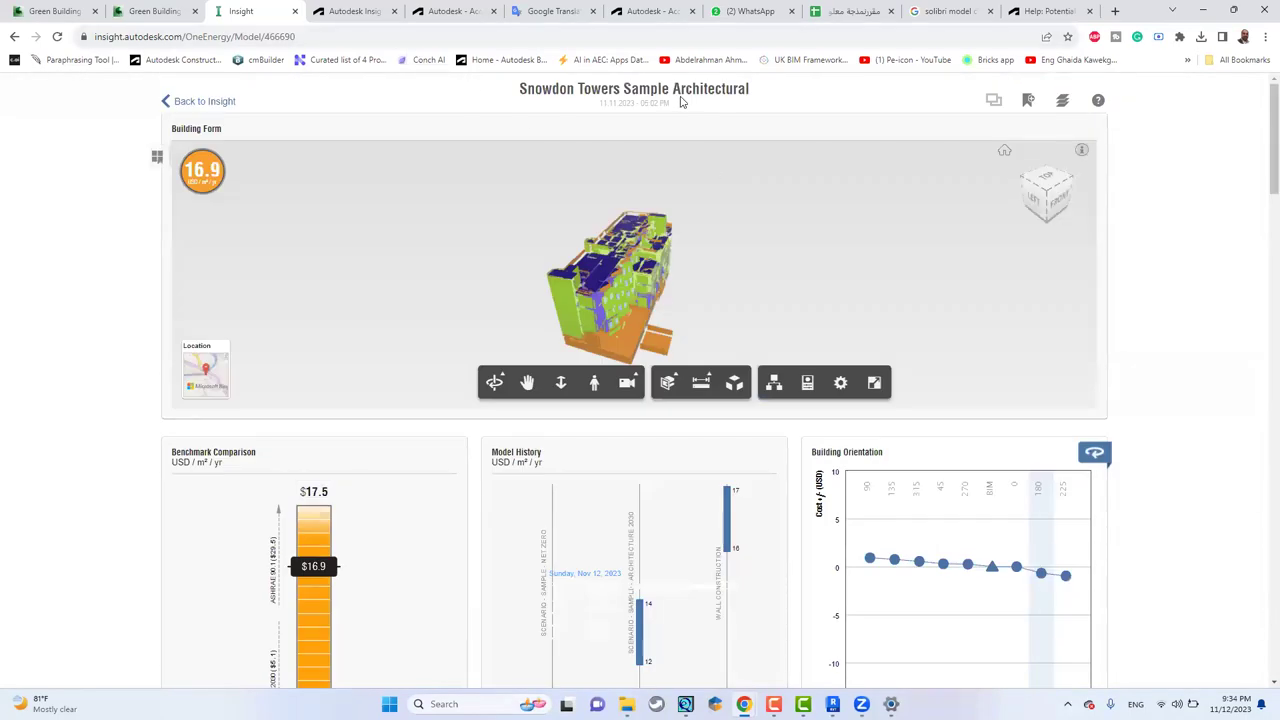
Switch to eQUEST and choose to select an existing project to open.
click(1203, 10)
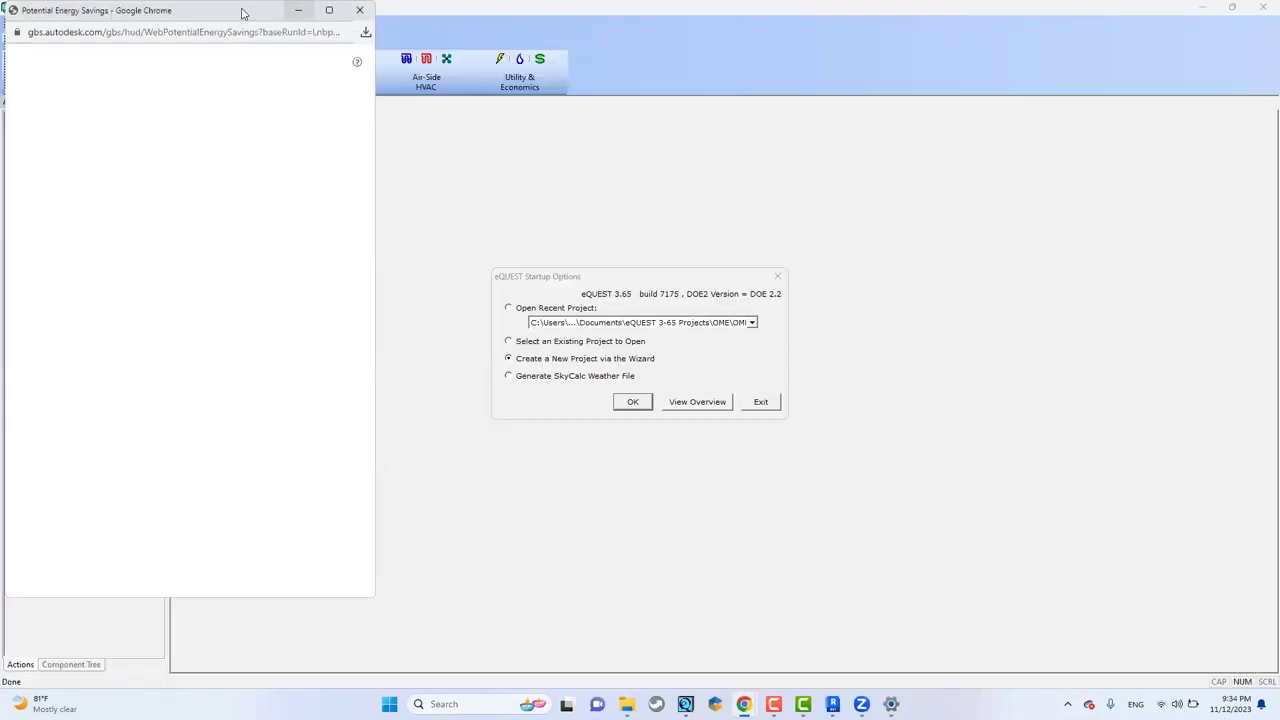
click(496, 182)
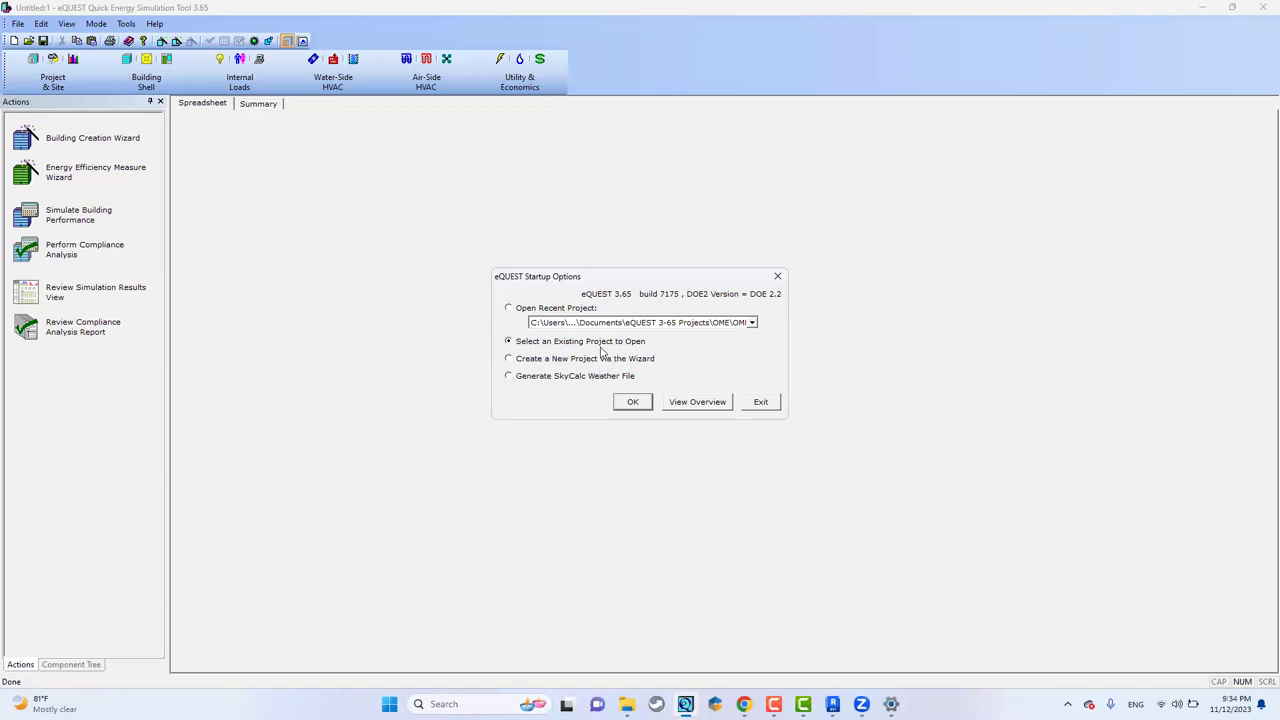
click(632, 402)
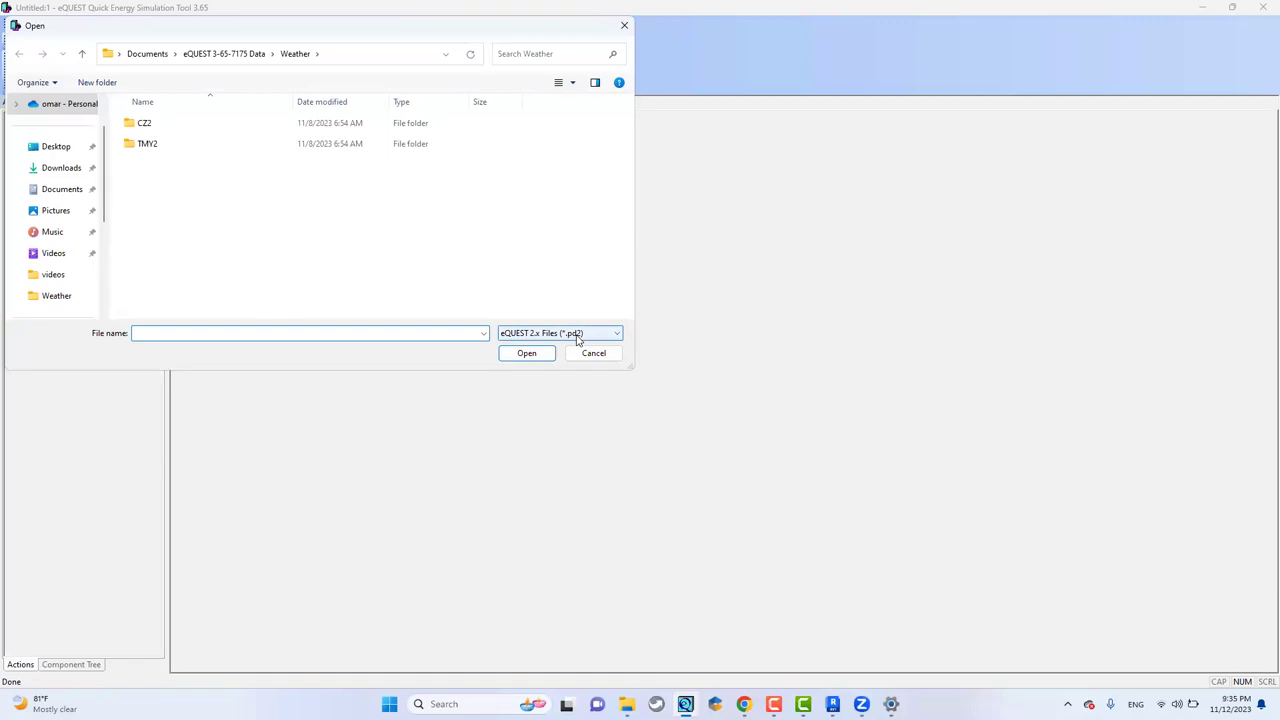
Filter for DOE-2.2 BDL Input Files (*.inp) and open adham.inp from the Weather folder.
click(577, 336)
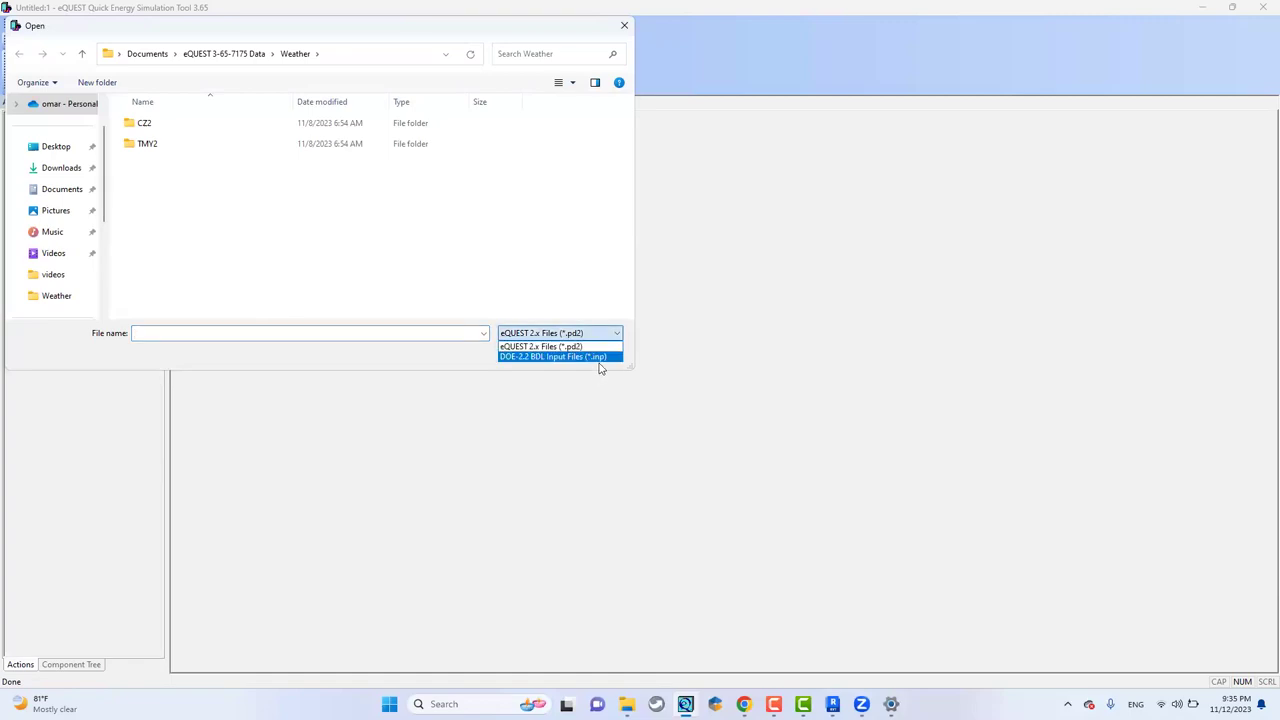
click(580, 357)
click(574, 334)
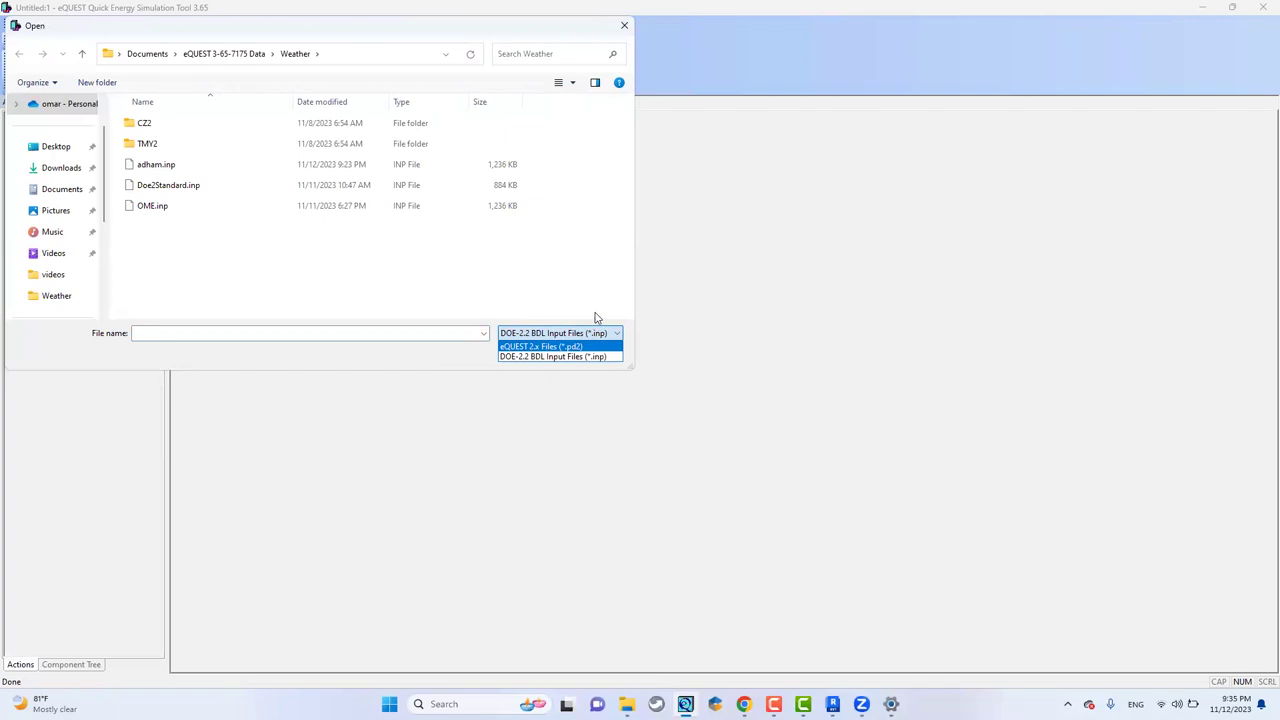
click(359, 354)
click(155, 164)
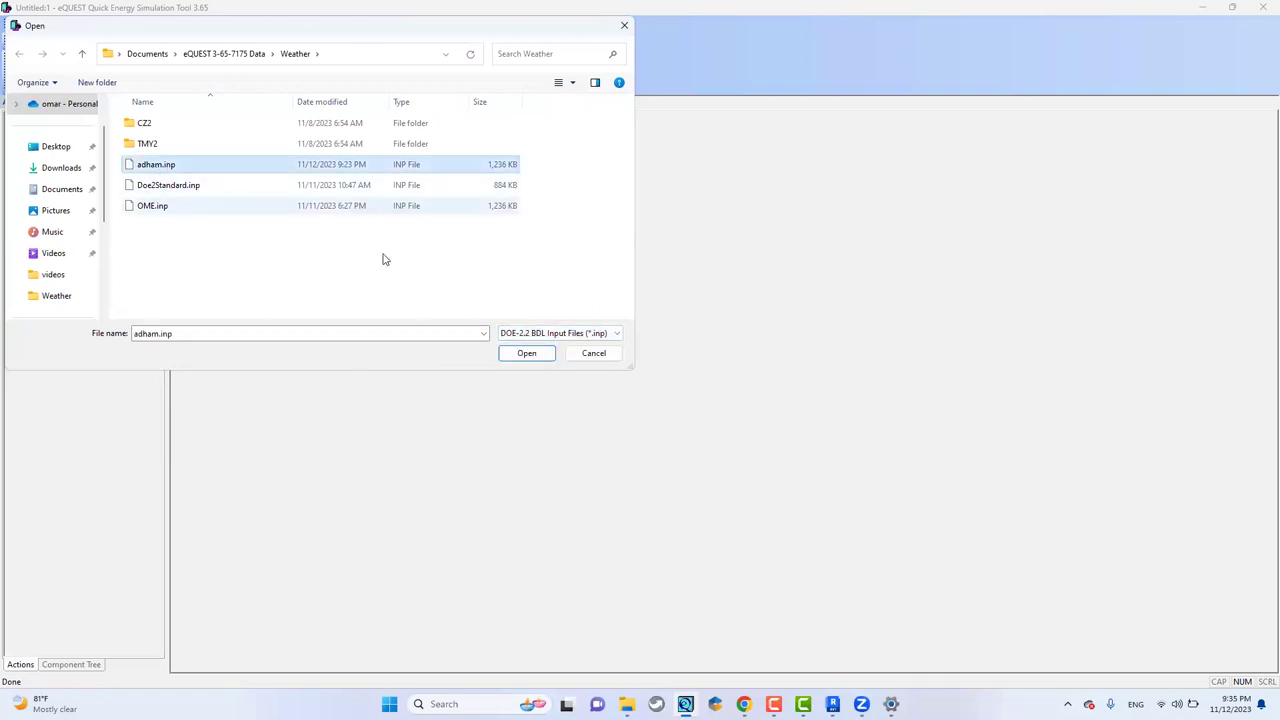
click(528, 354)
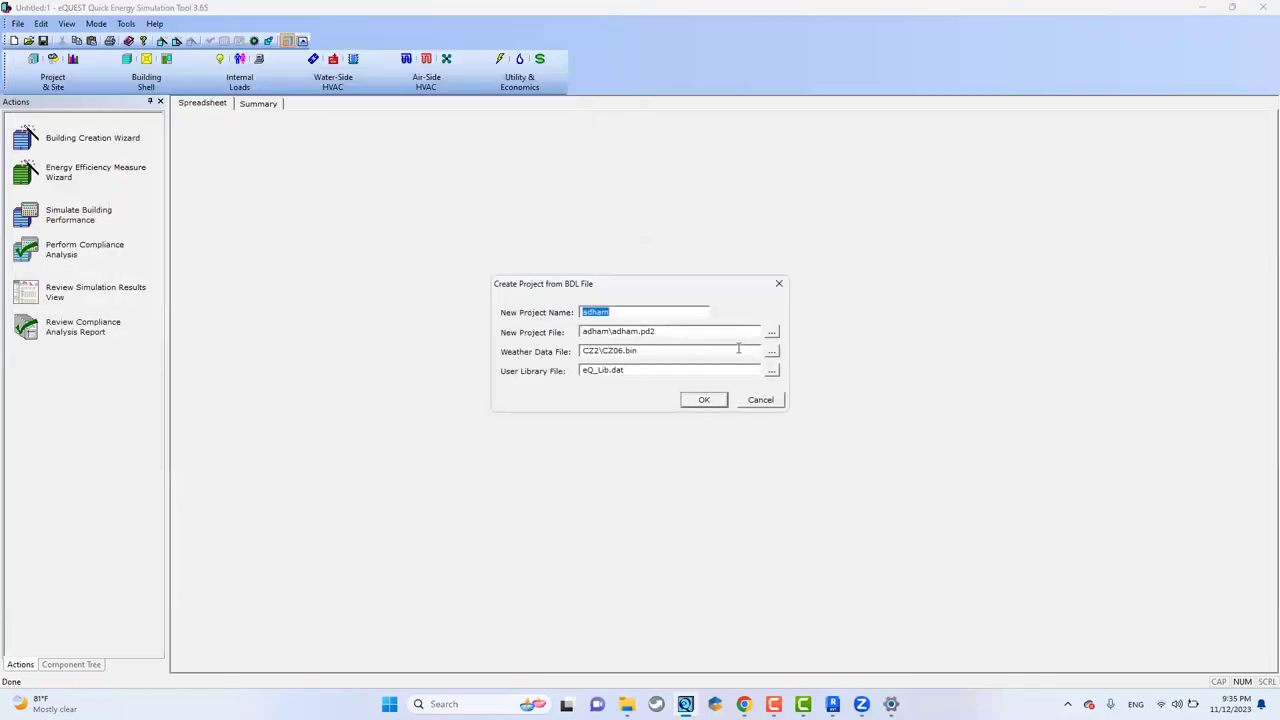
Assign adham.bin as the weather data file and create the project from the BDL file.
click(771, 351)
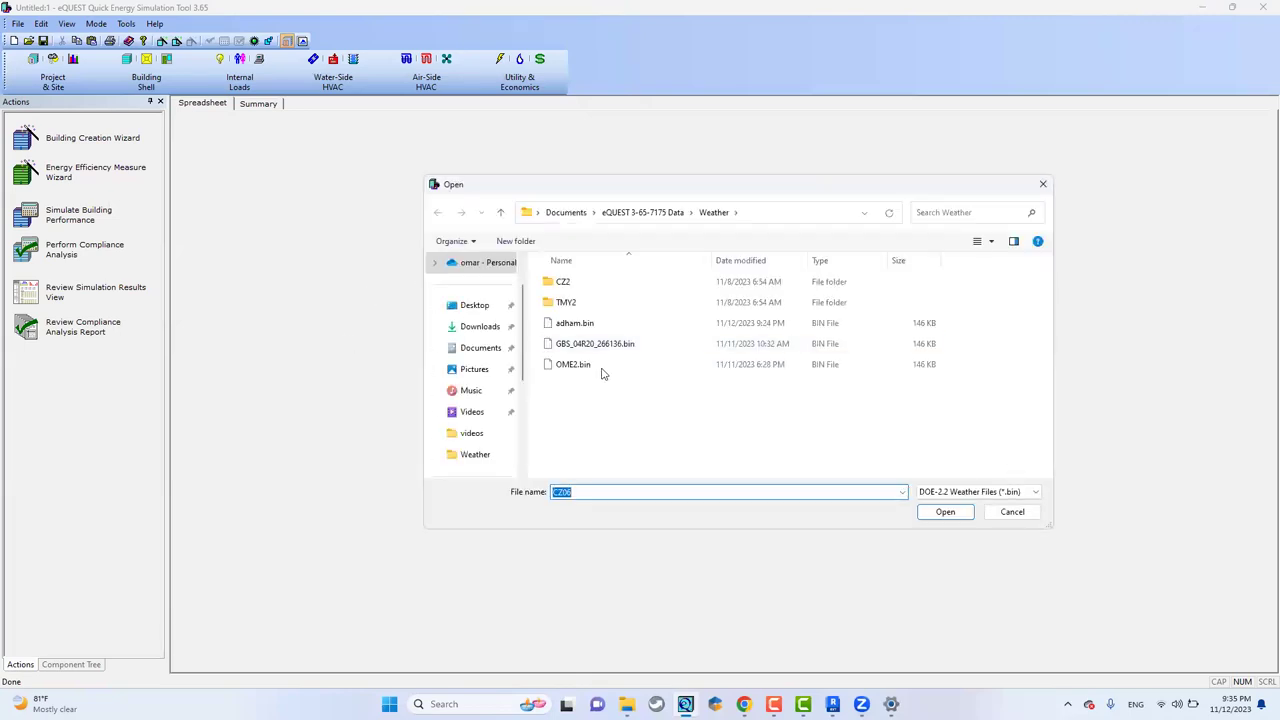
click(577, 323)
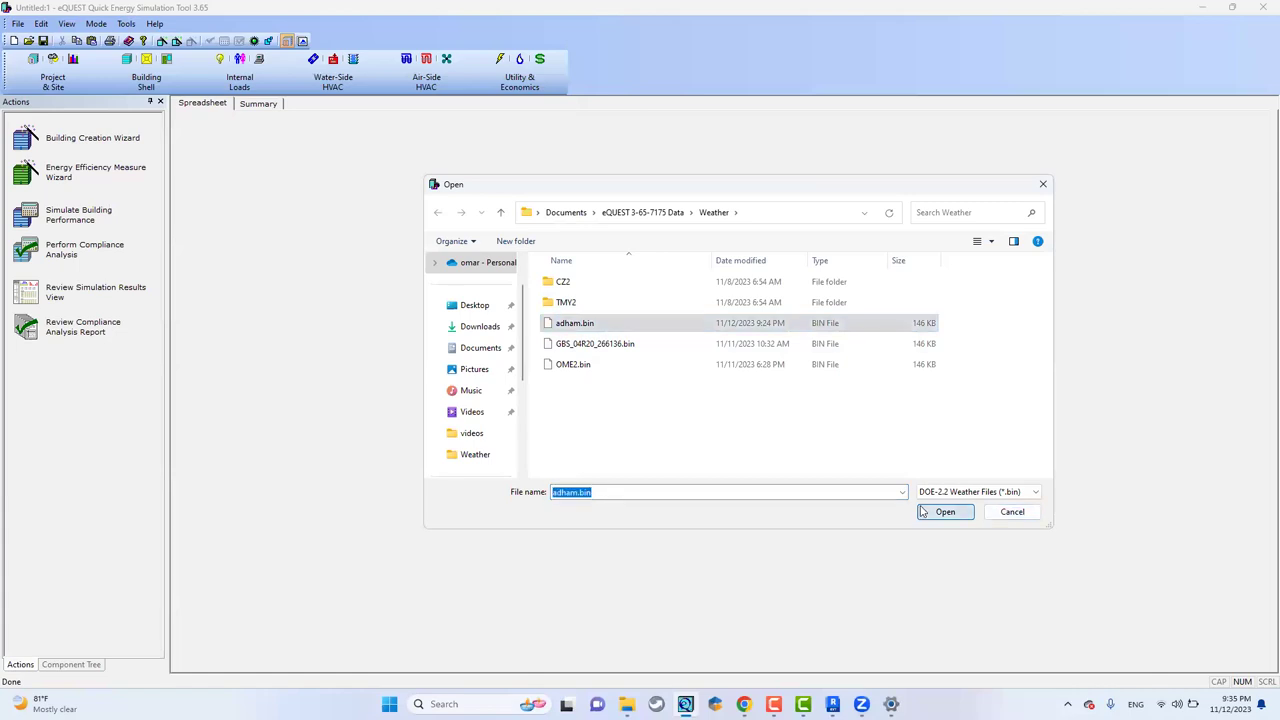
click(922, 511)
click(704, 399)
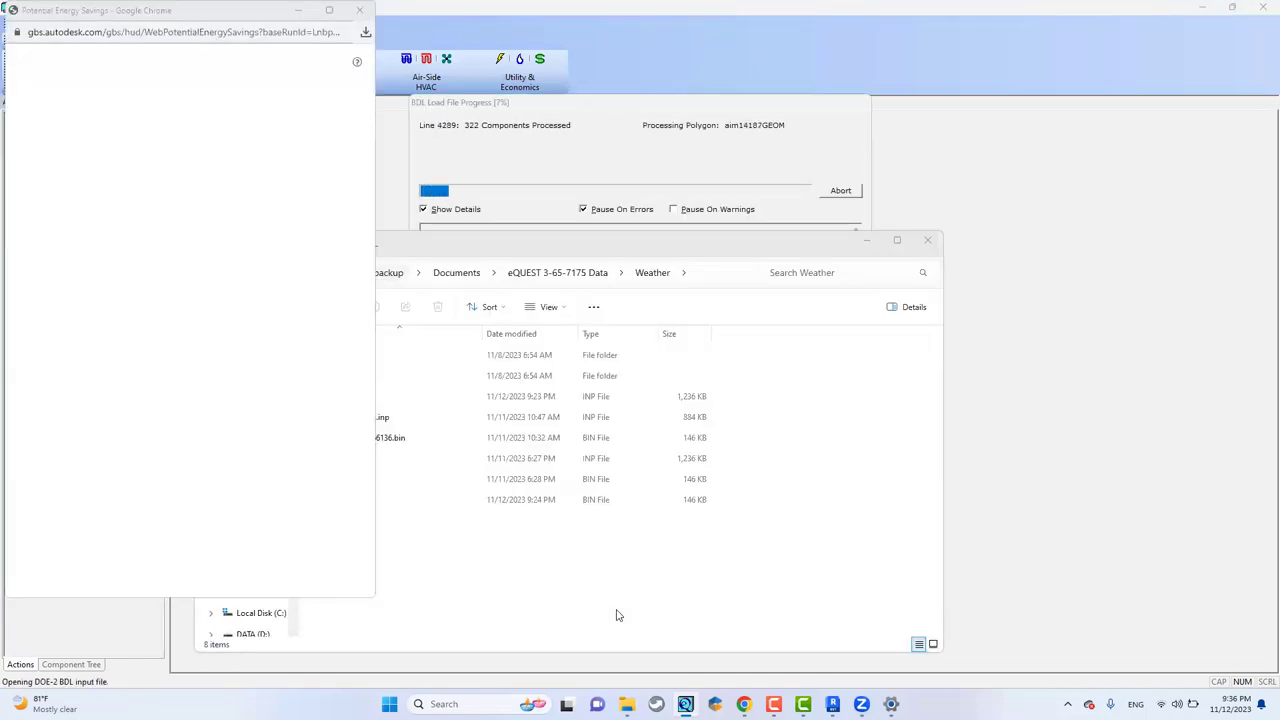
Close the Potential Energy Savings window, the Weather folder window and the BDL load log.
click(360, 10)
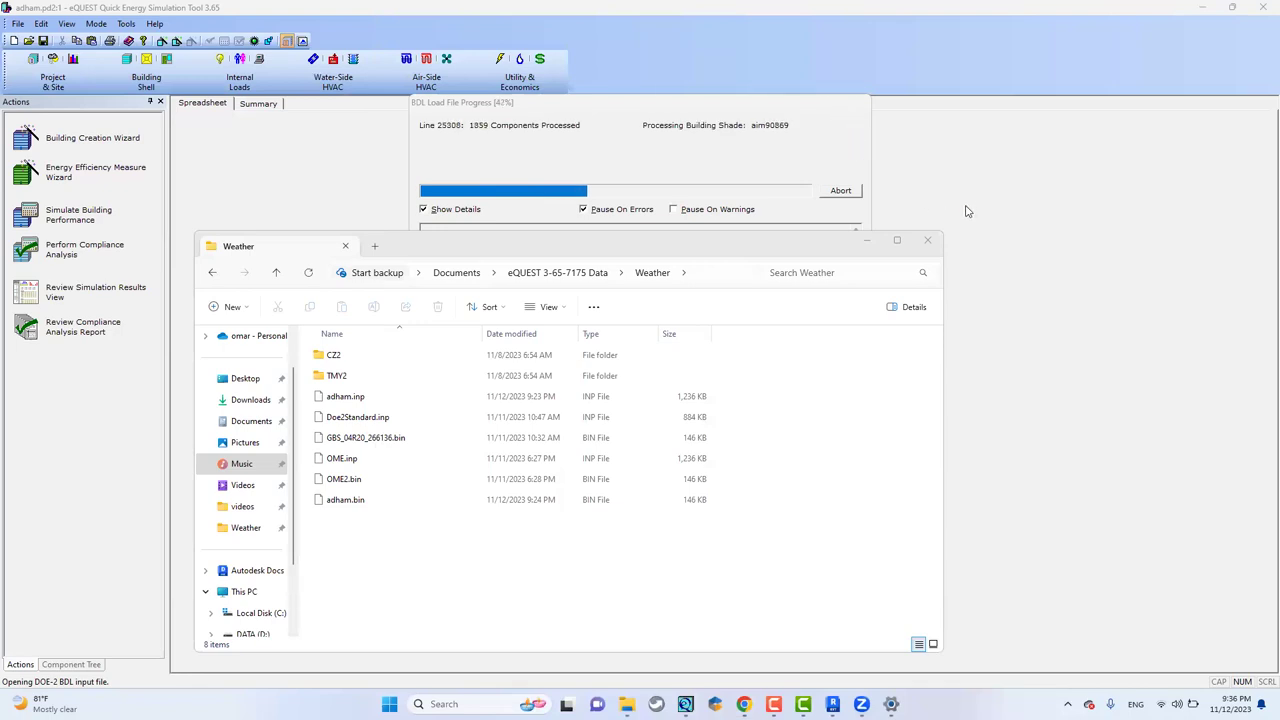
click(927, 240)
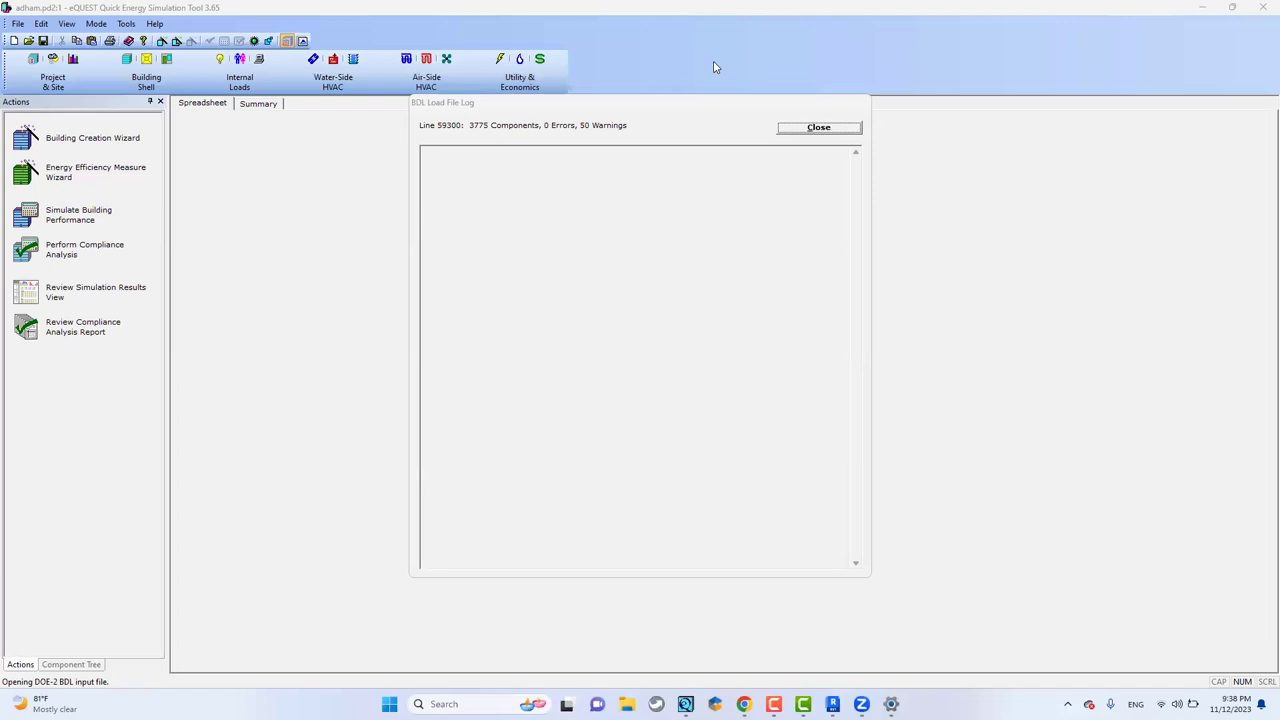
click(846, 133)
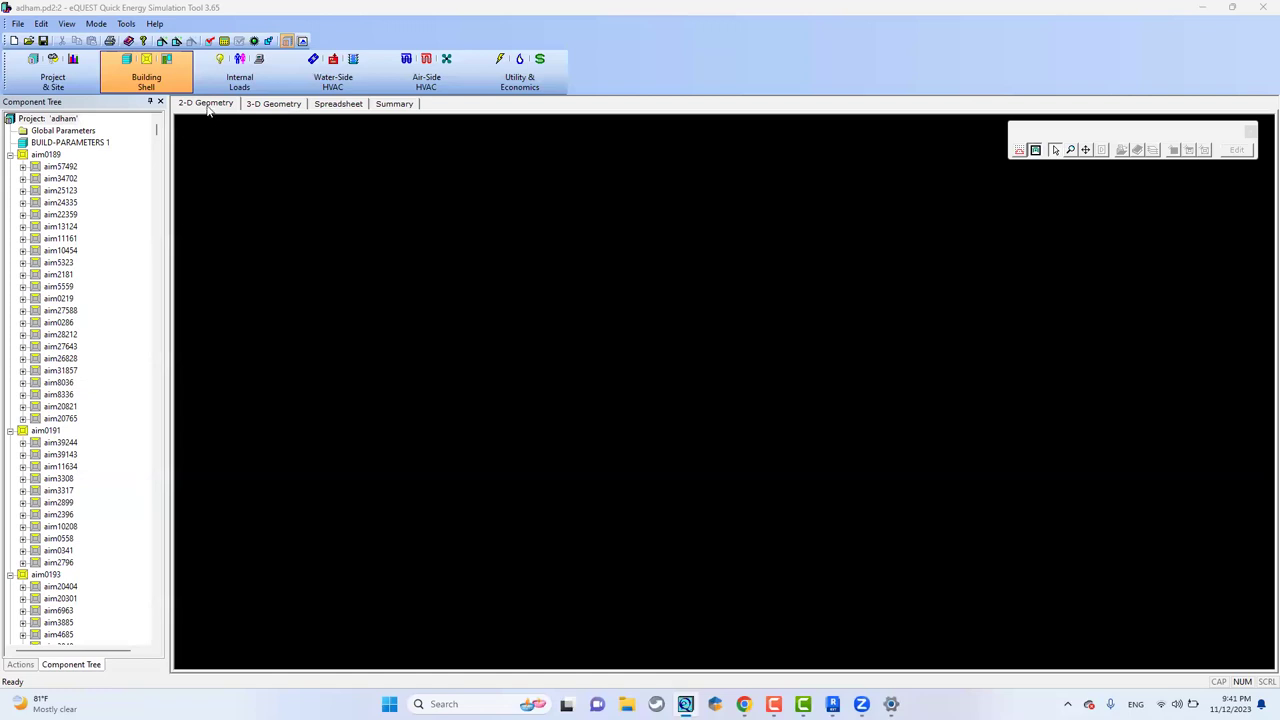
Display the building shell's 3-D geometry and review the floor, ceiling, window and wall categories in its color legend.
click(267, 111)
click(267, 111)
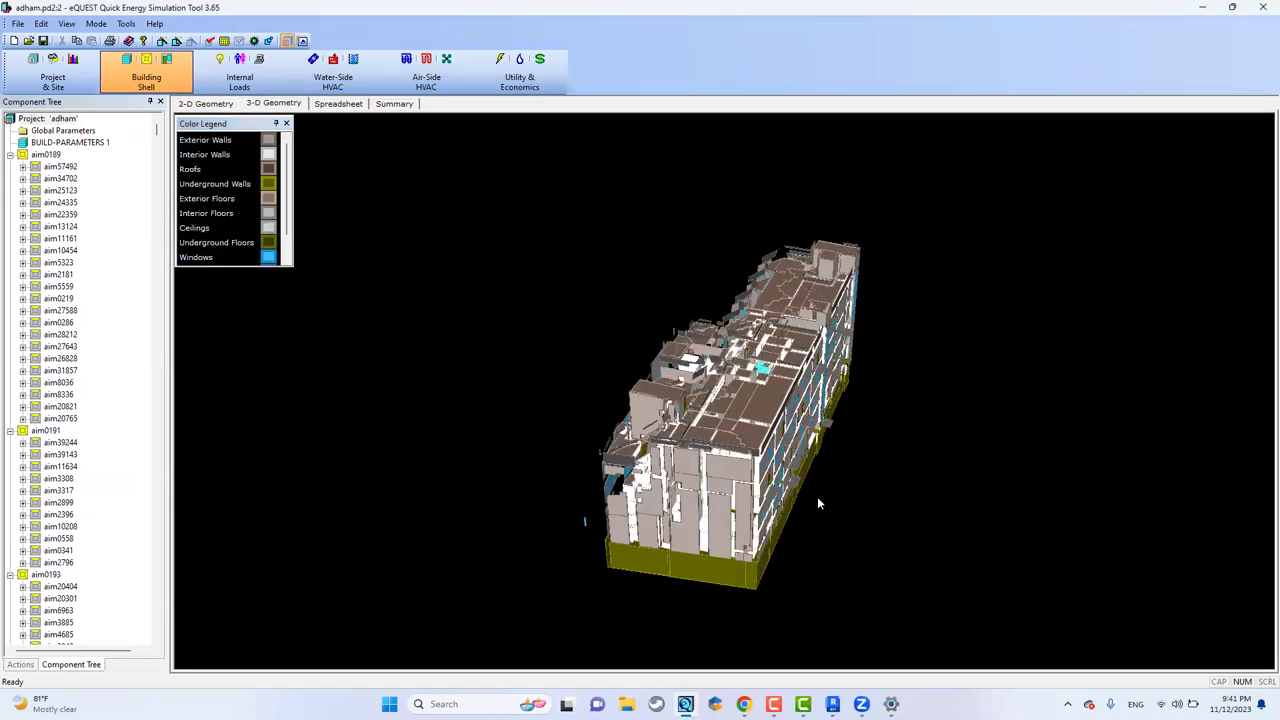
click(209, 200)
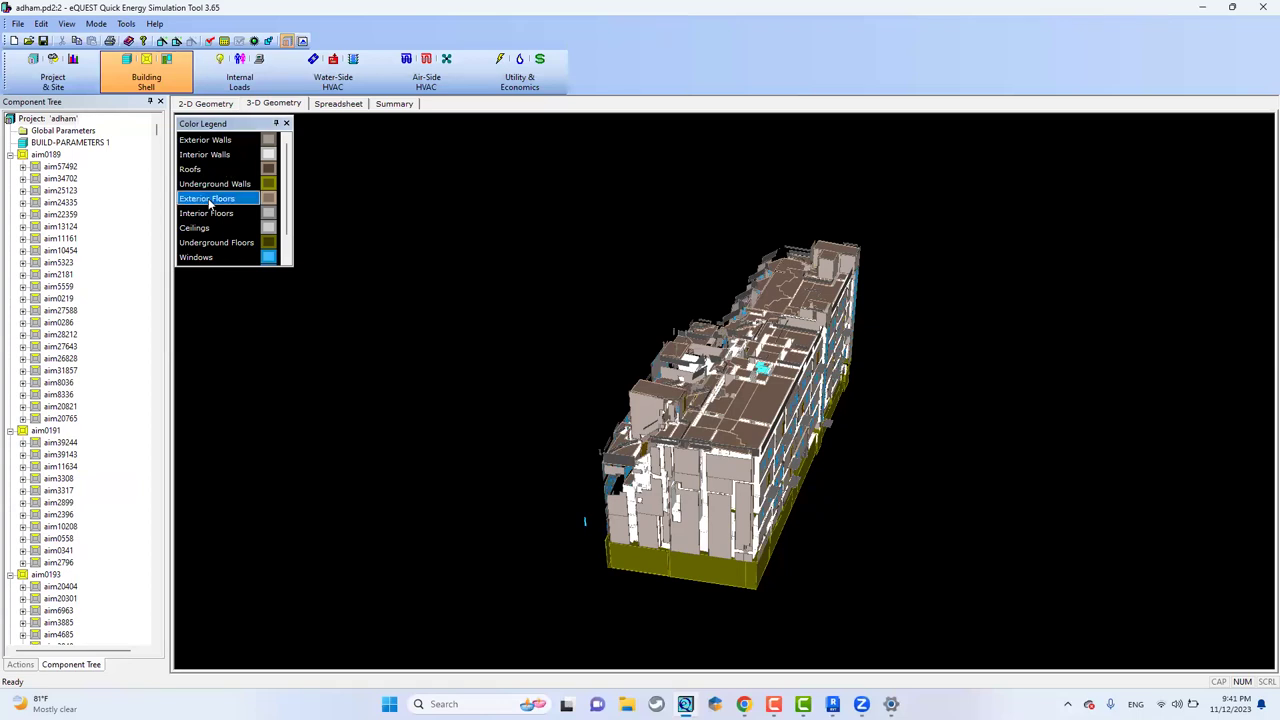
click(212, 213)
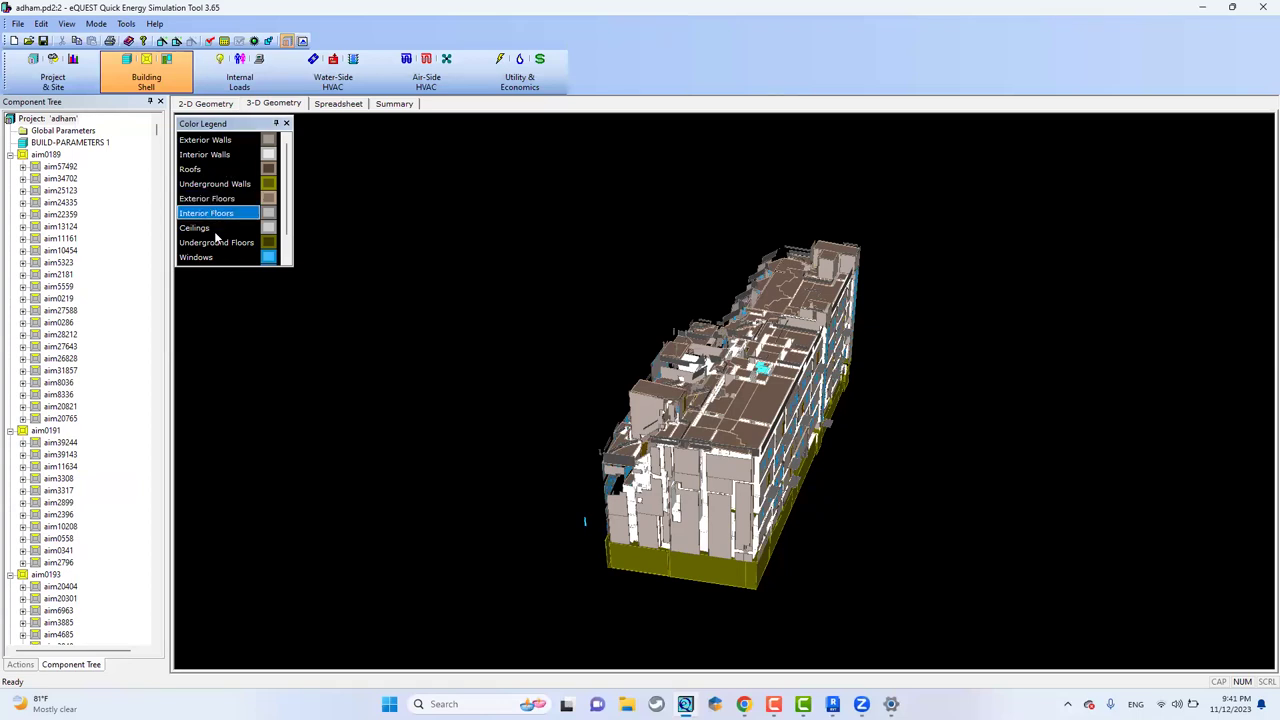
click(215, 229)
click(211, 258)
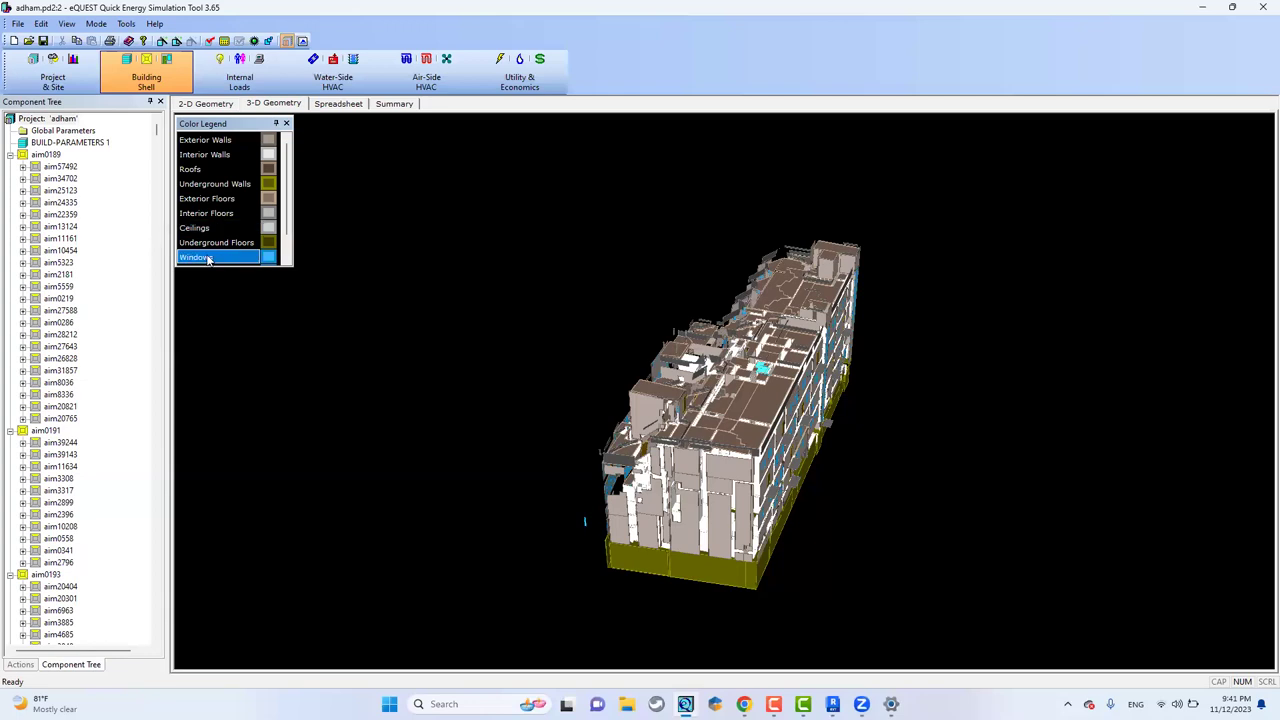
click(204, 156)
click(206, 141)
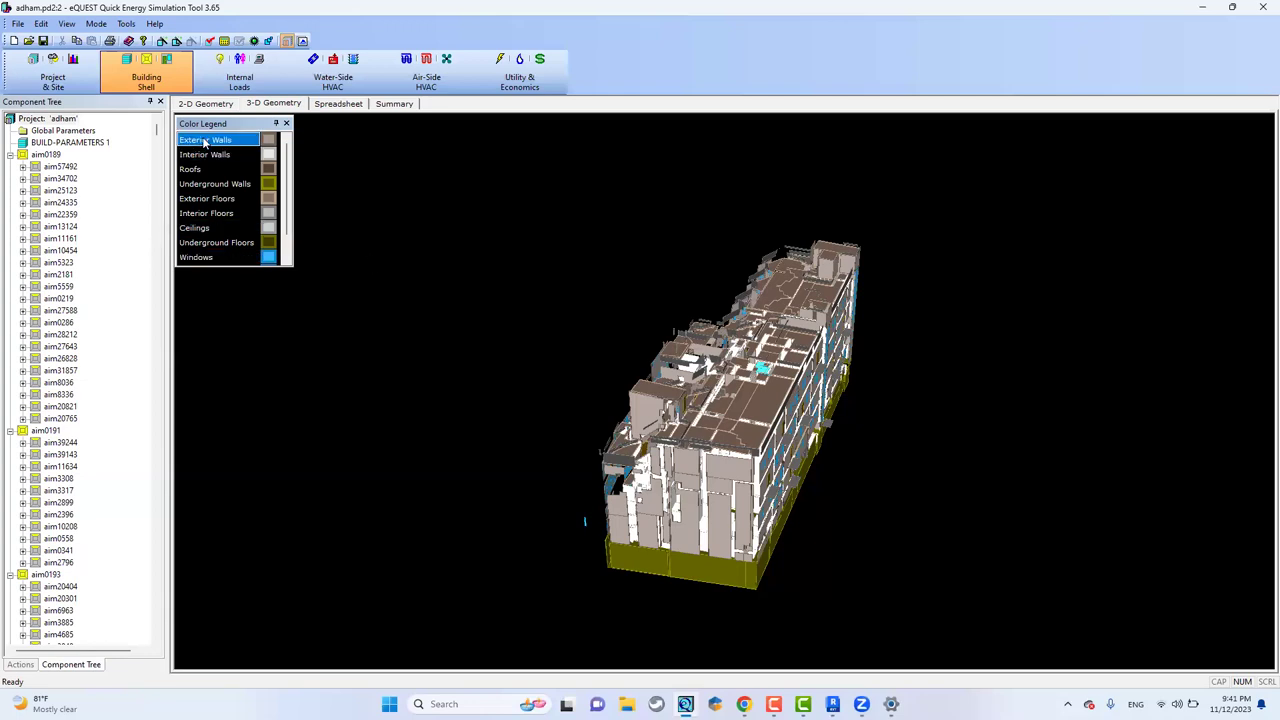
Color the walls of the 3-D building model by construction.
right_click(741, 551)
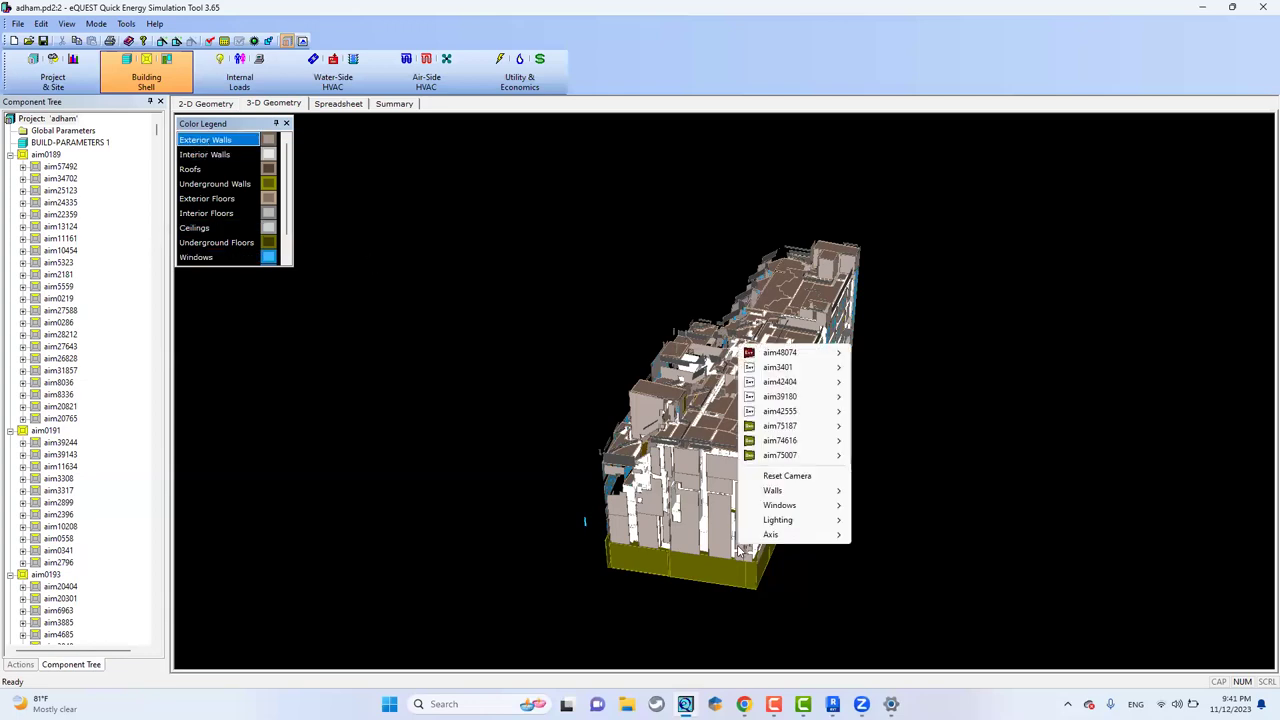
mouse_move(786, 491)
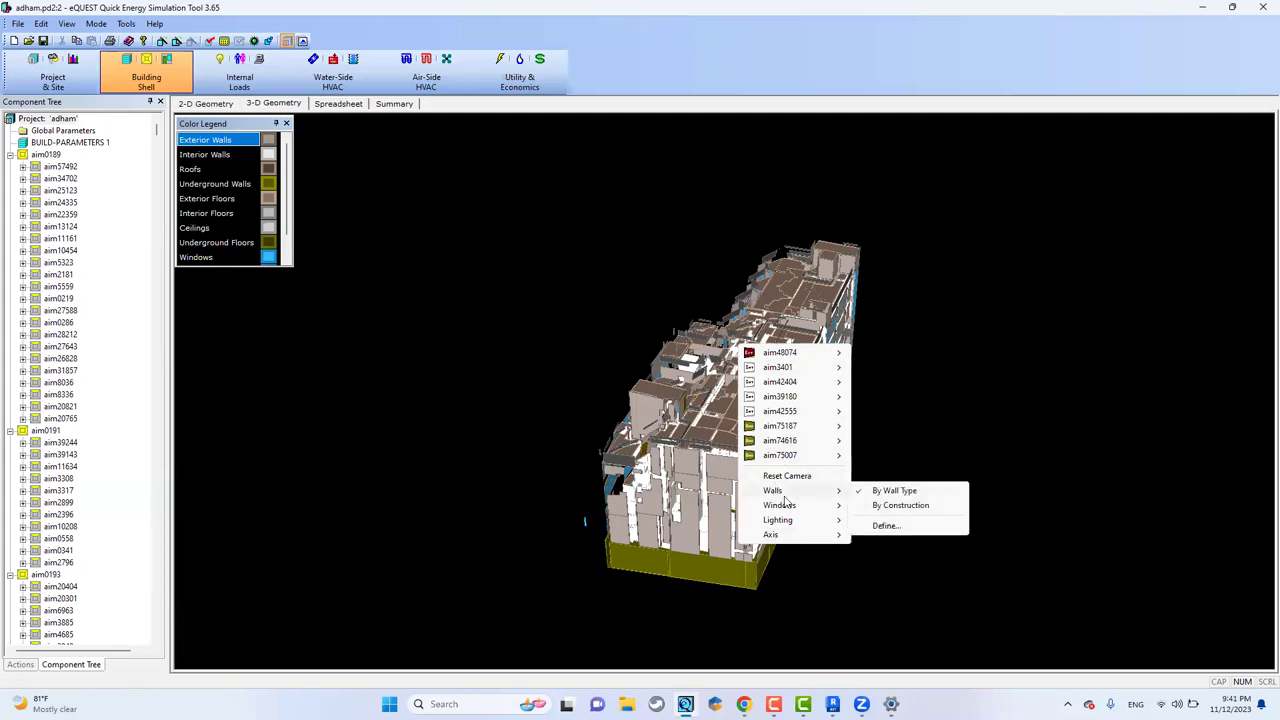
click(905, 507)
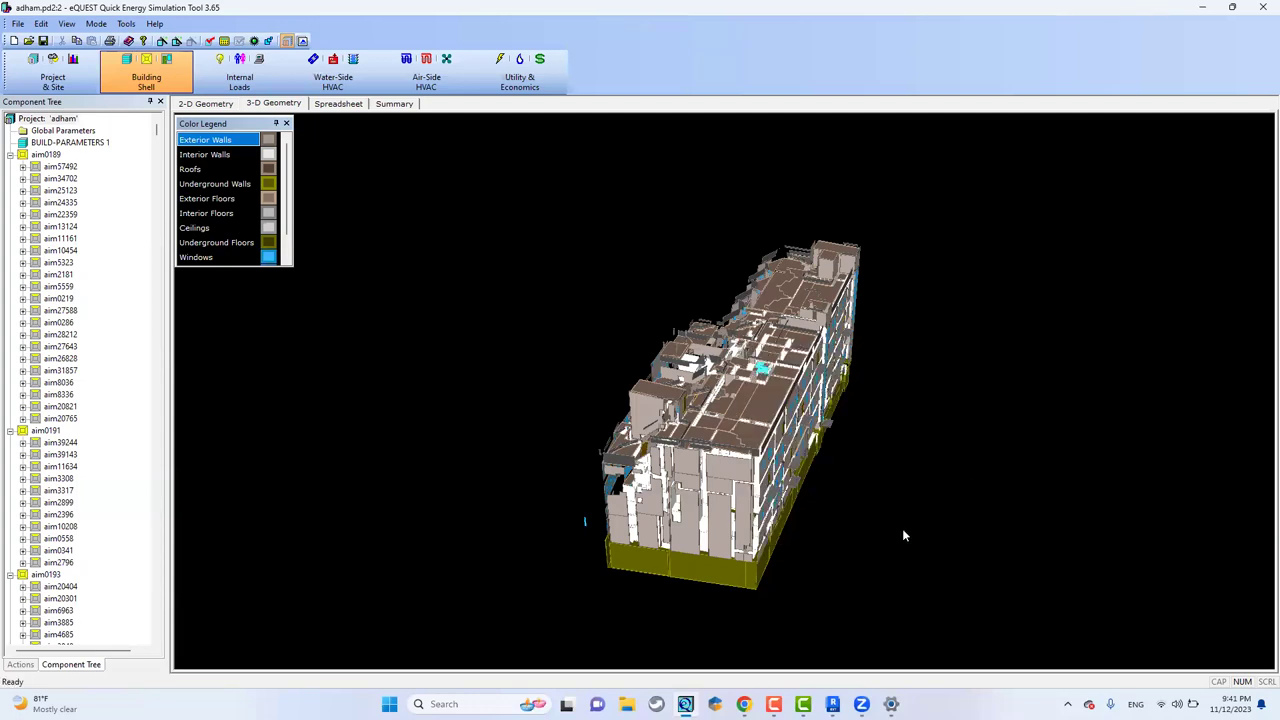
Review the basic specifications and the daylighting and solar properties of underground surface aim1007, and close its properties.
right_click(674, 563)
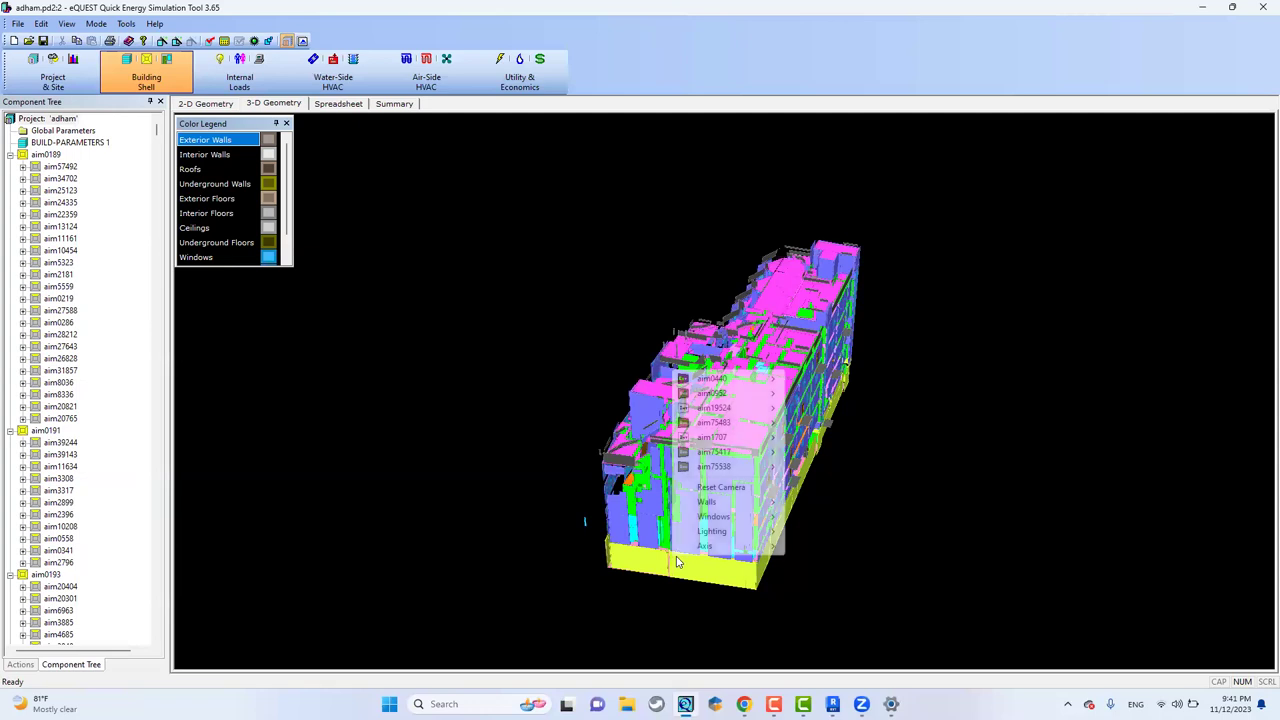
mouse_move(708, 520)
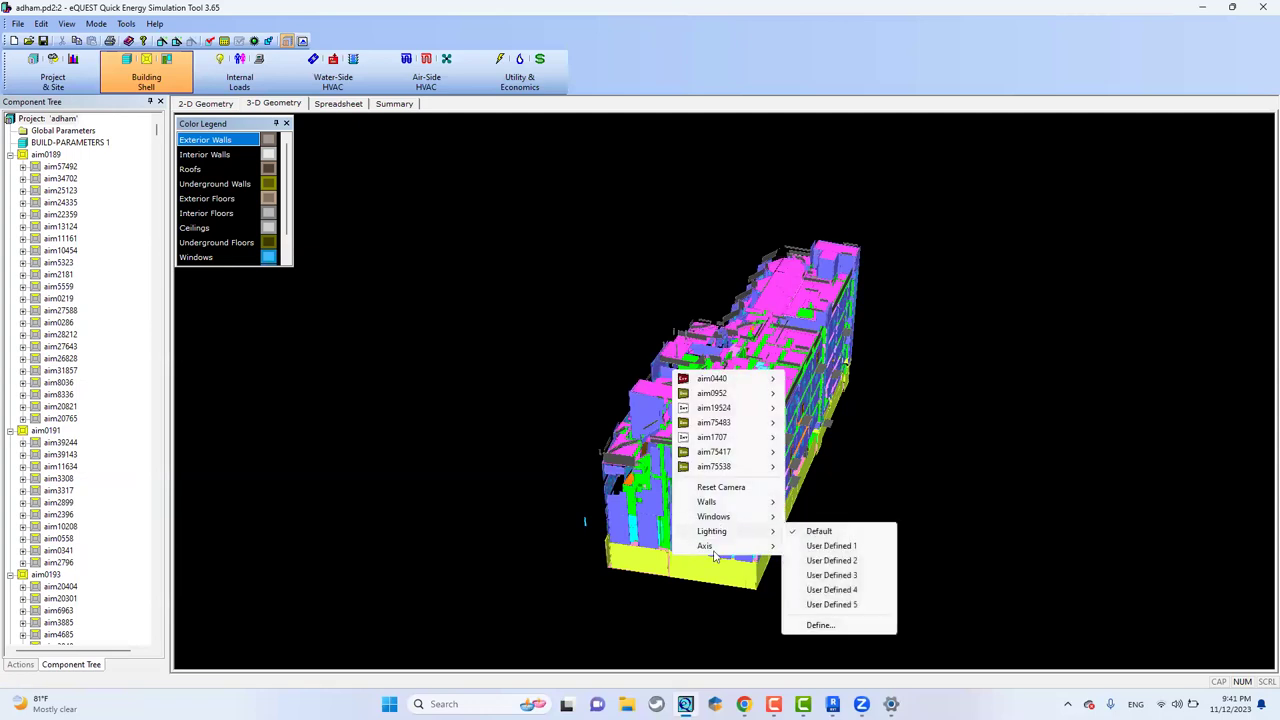
right_click(638, 570)
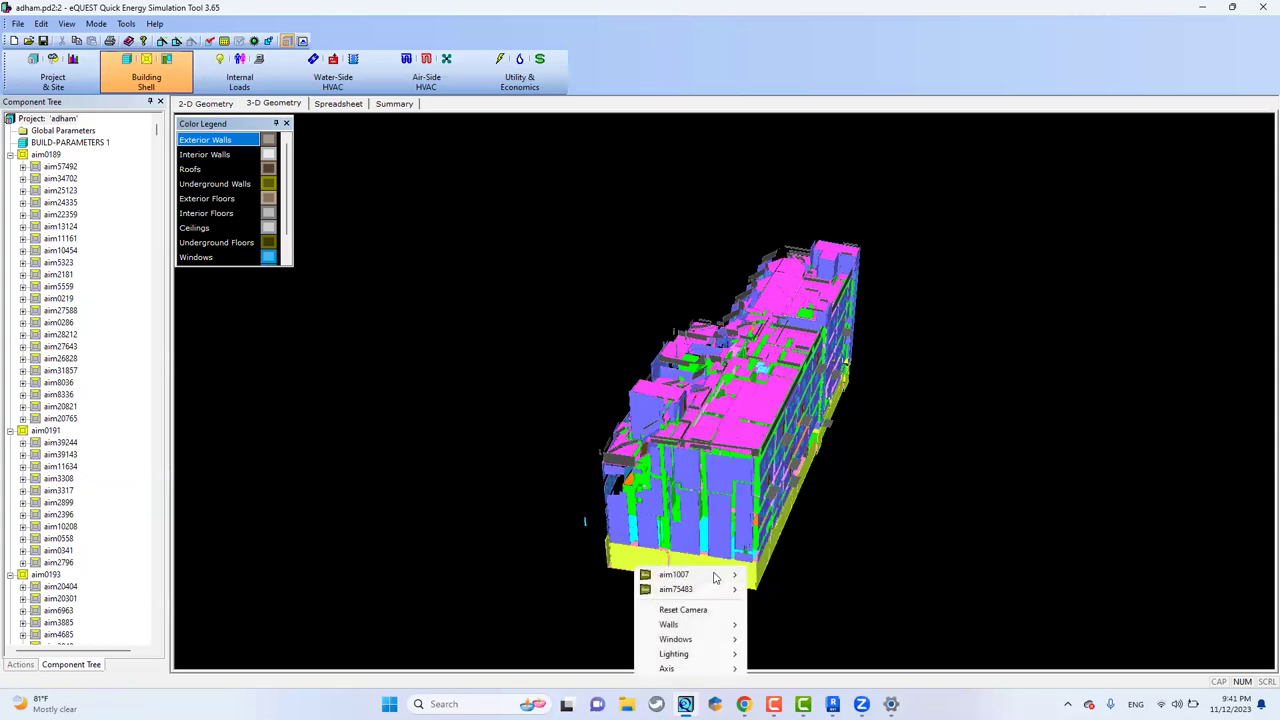
mouse_move(720, 593)
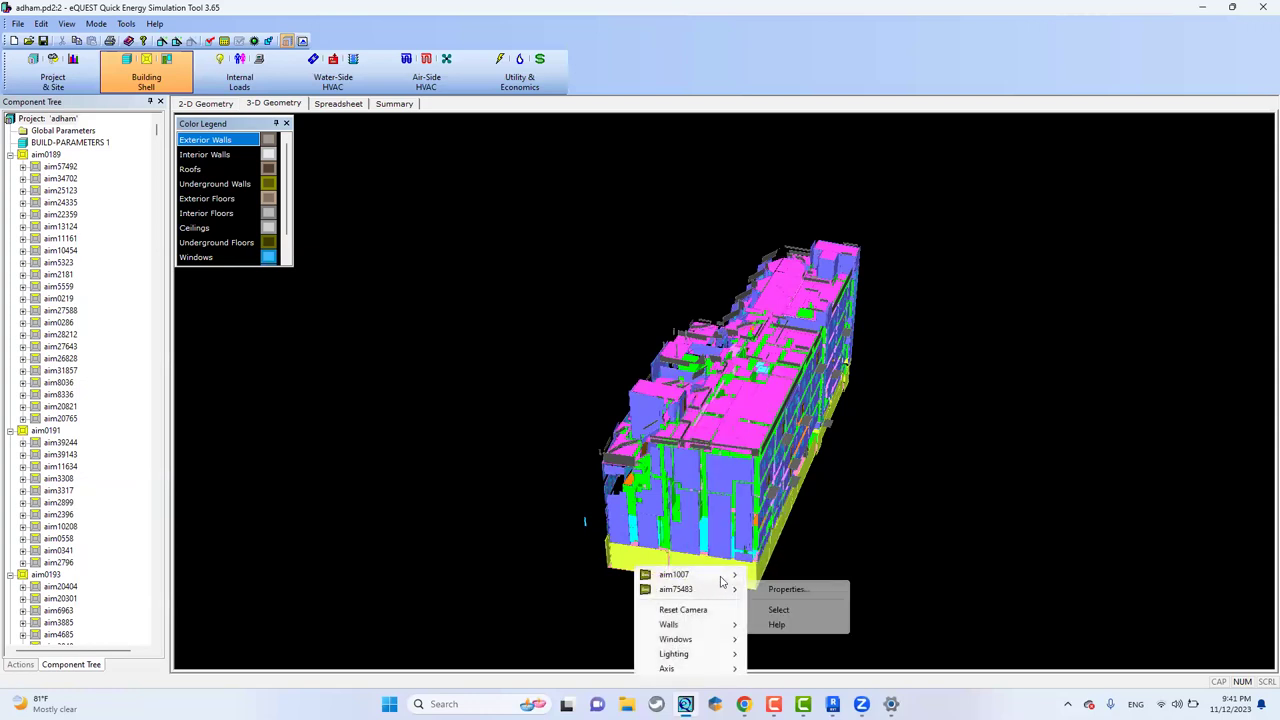
click(777, 575)
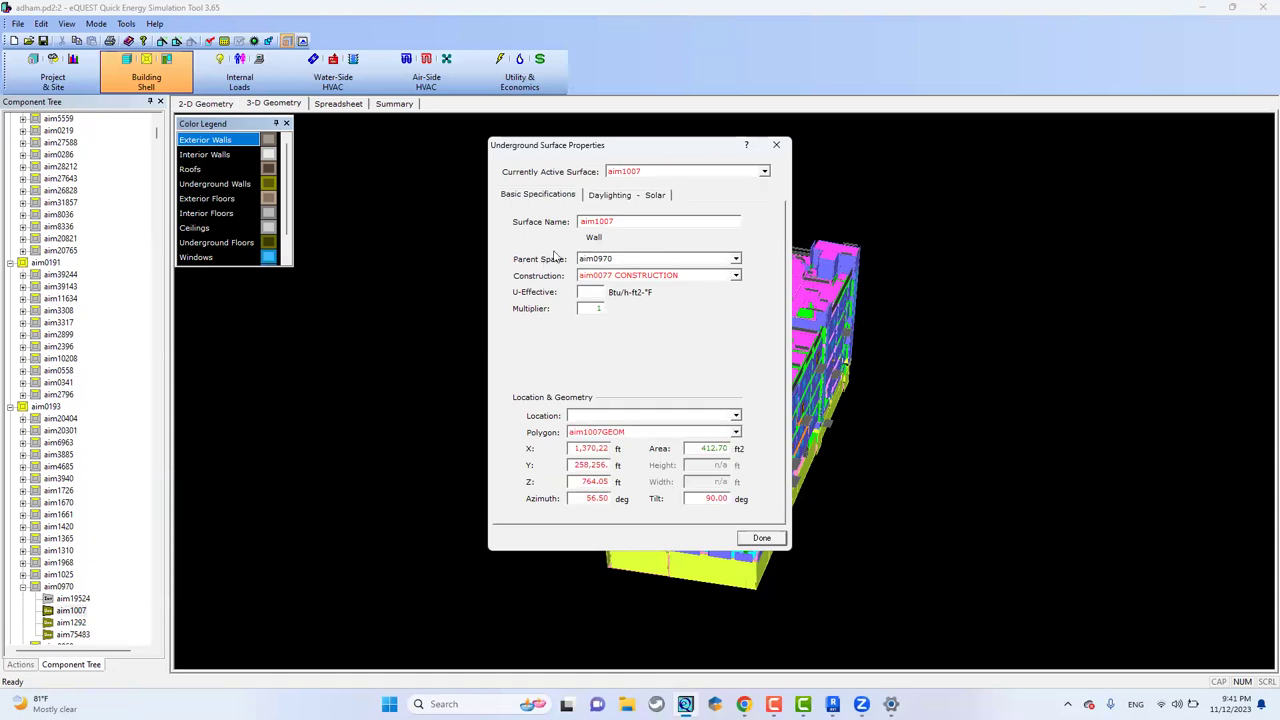
click(637, 196)
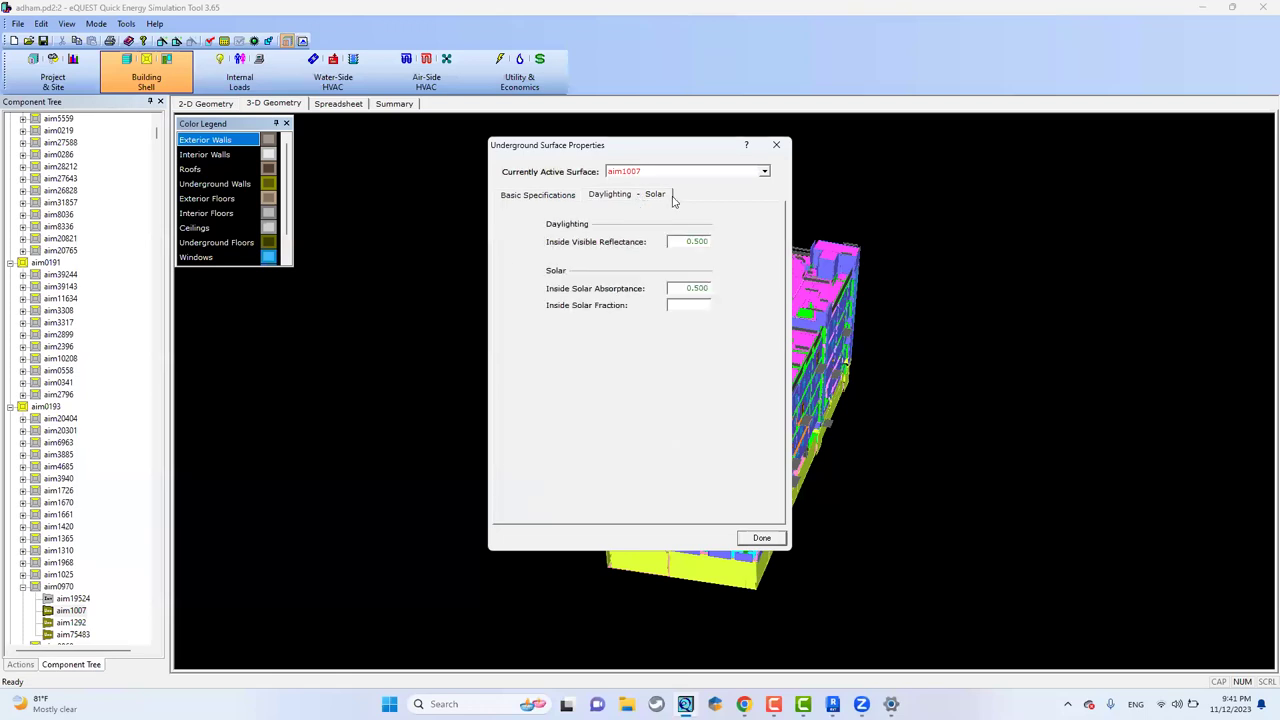
click(776, 146)
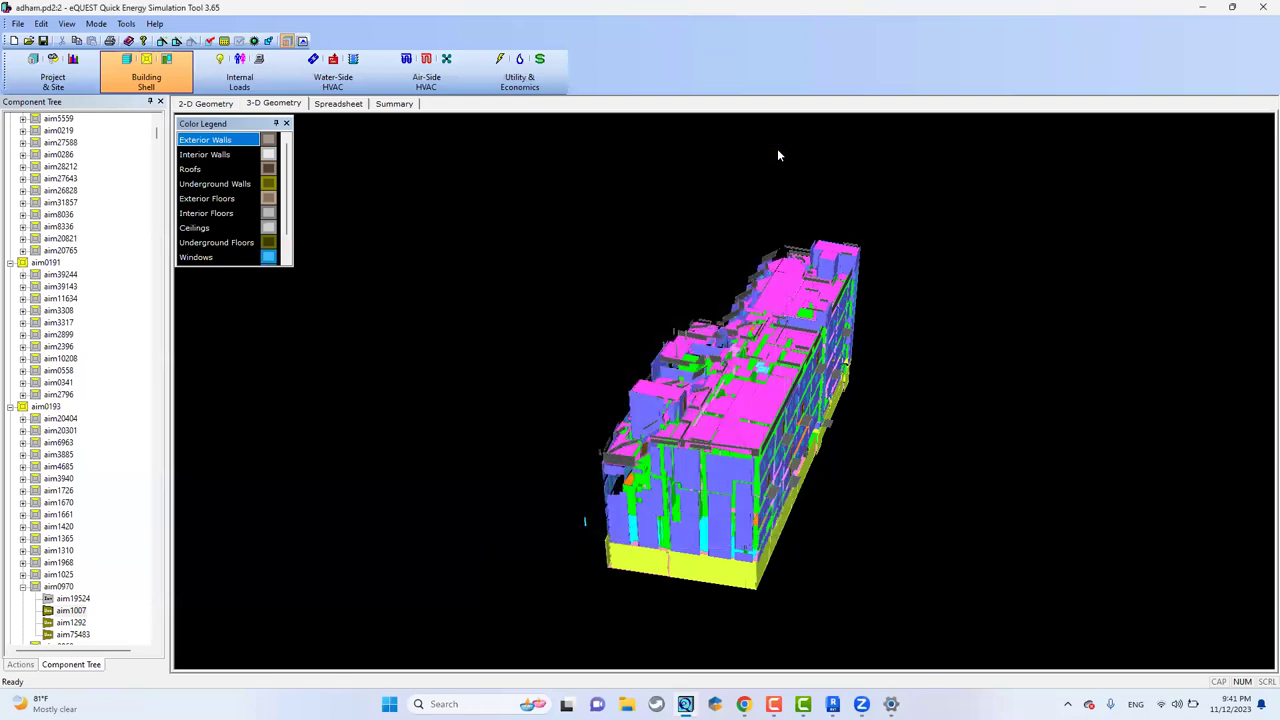
Switch to Project & Site and look over the Global Parameters and Project Data items.
click(48, 82)
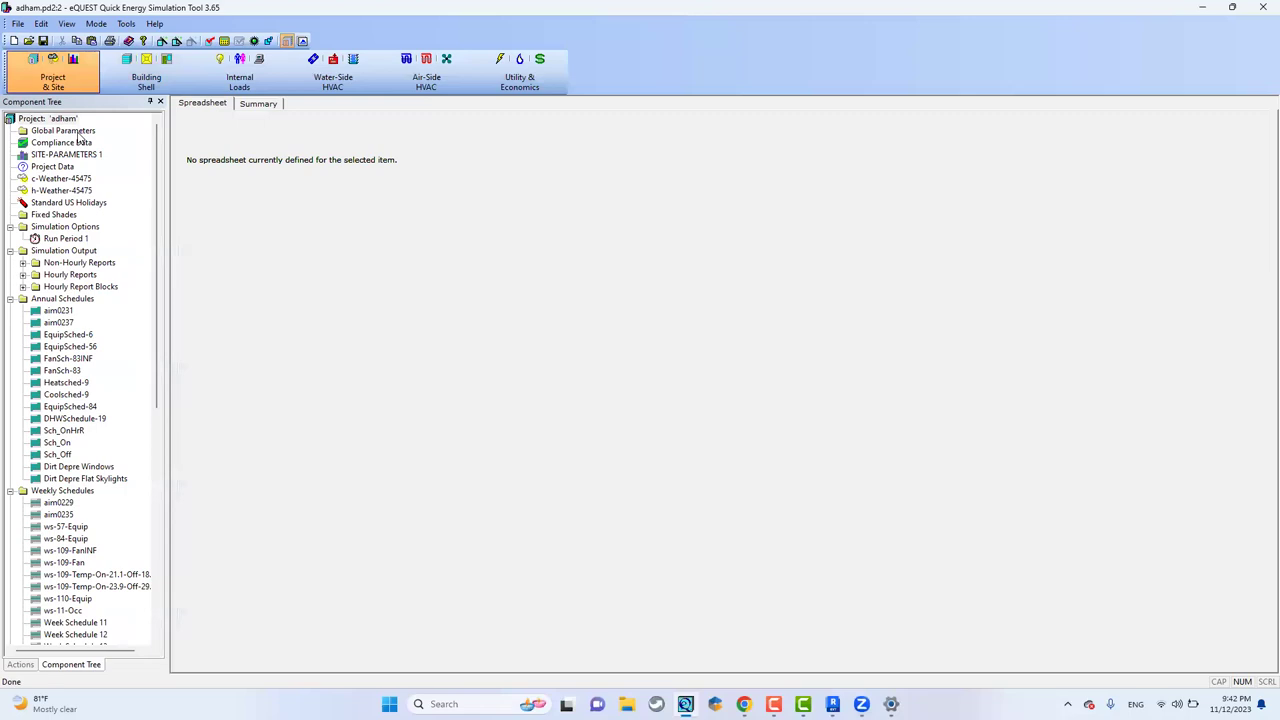
click(76, 131)
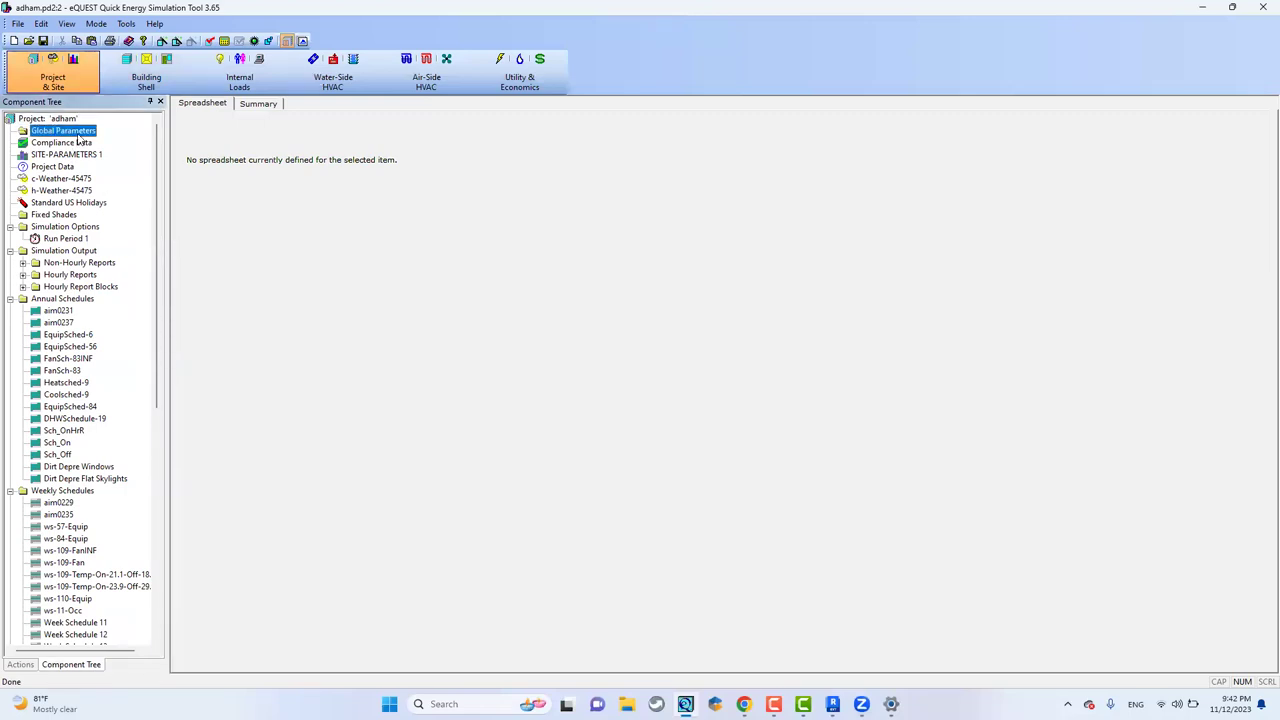
click(60, 168)
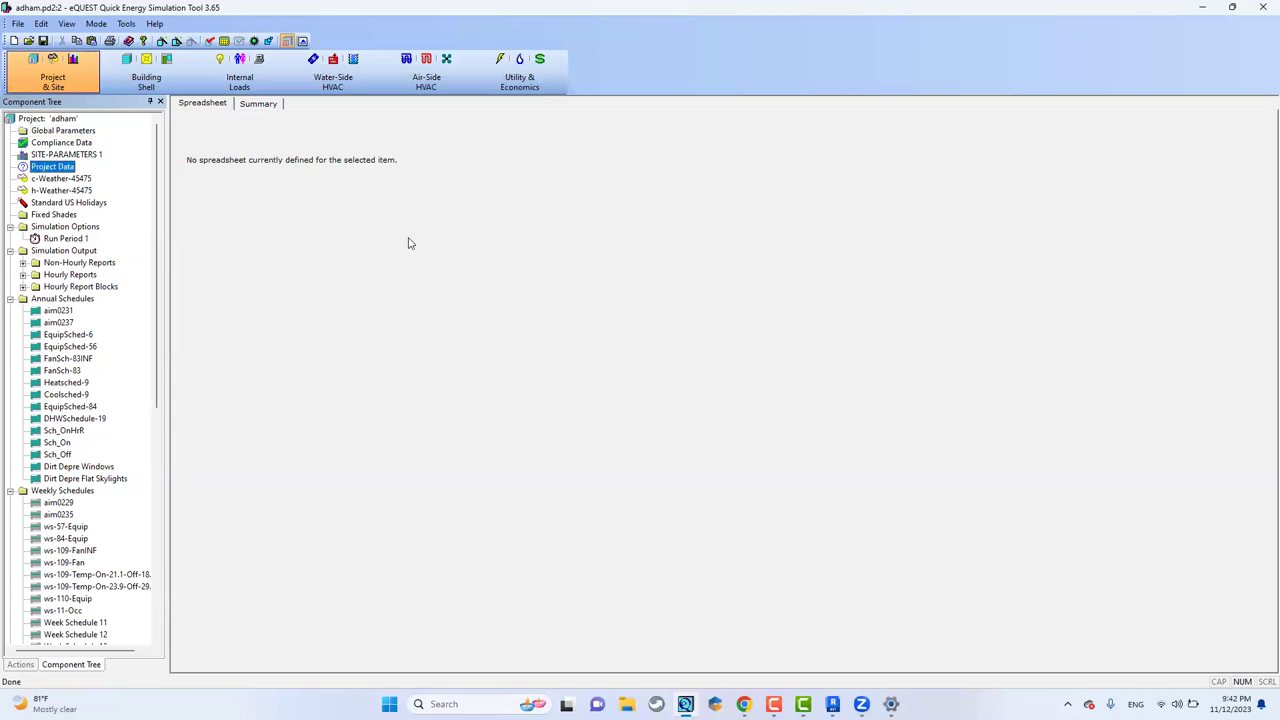
click(804, 143)
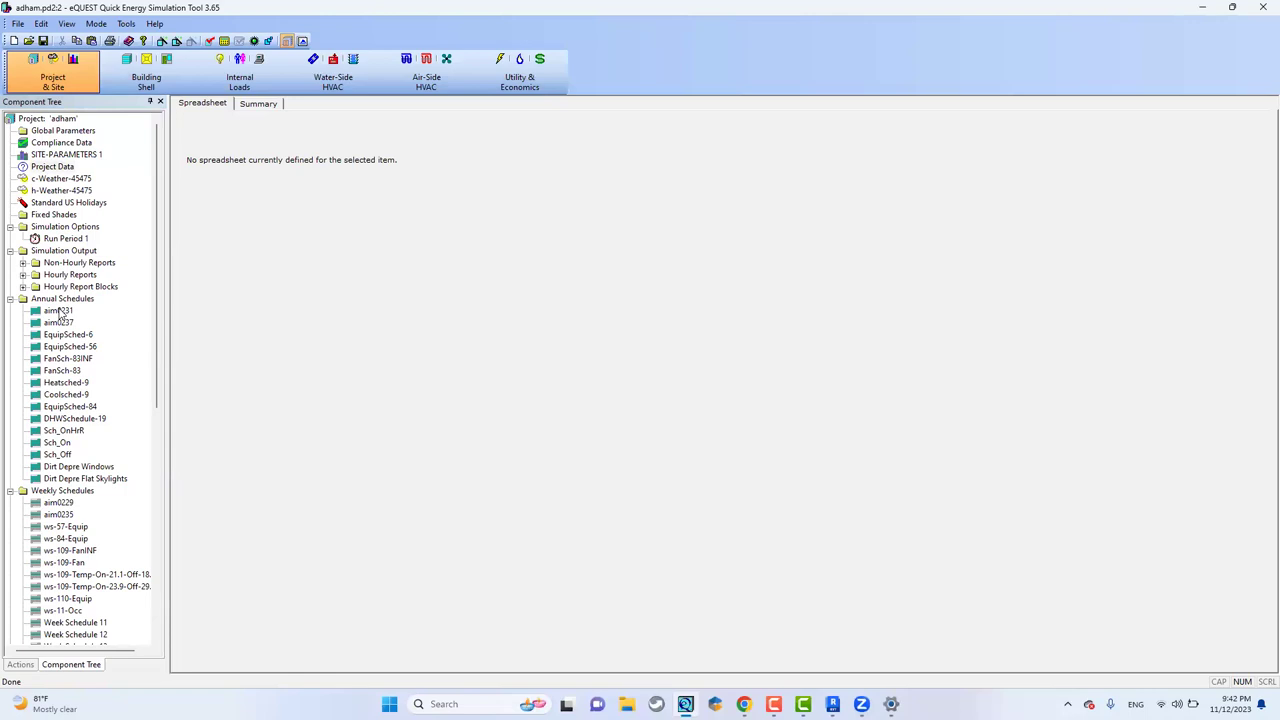
Browse the schedules, open annual schedule aim0231, and review its weekly assignments, the hourly values of day schedule aim0228 and the available day schedules.
click(60, 313)
scroll(100, 400, down, 12)
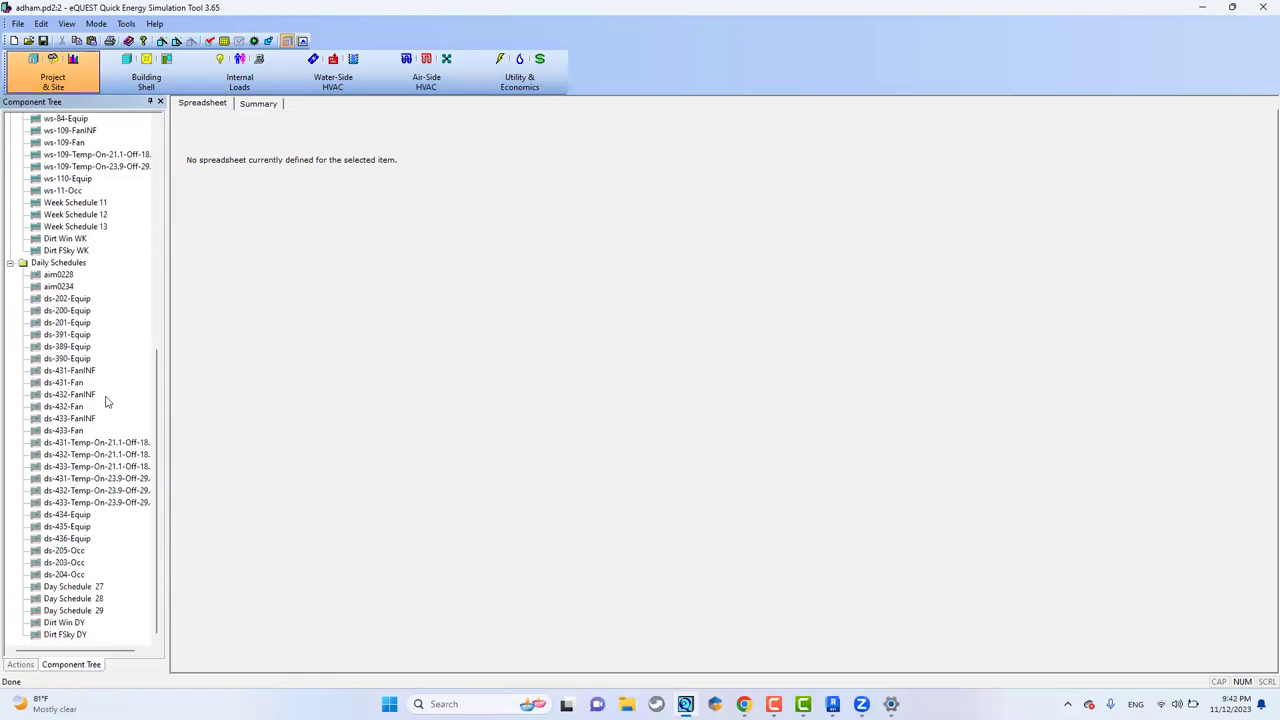
scroll(93, 340, up, 6)
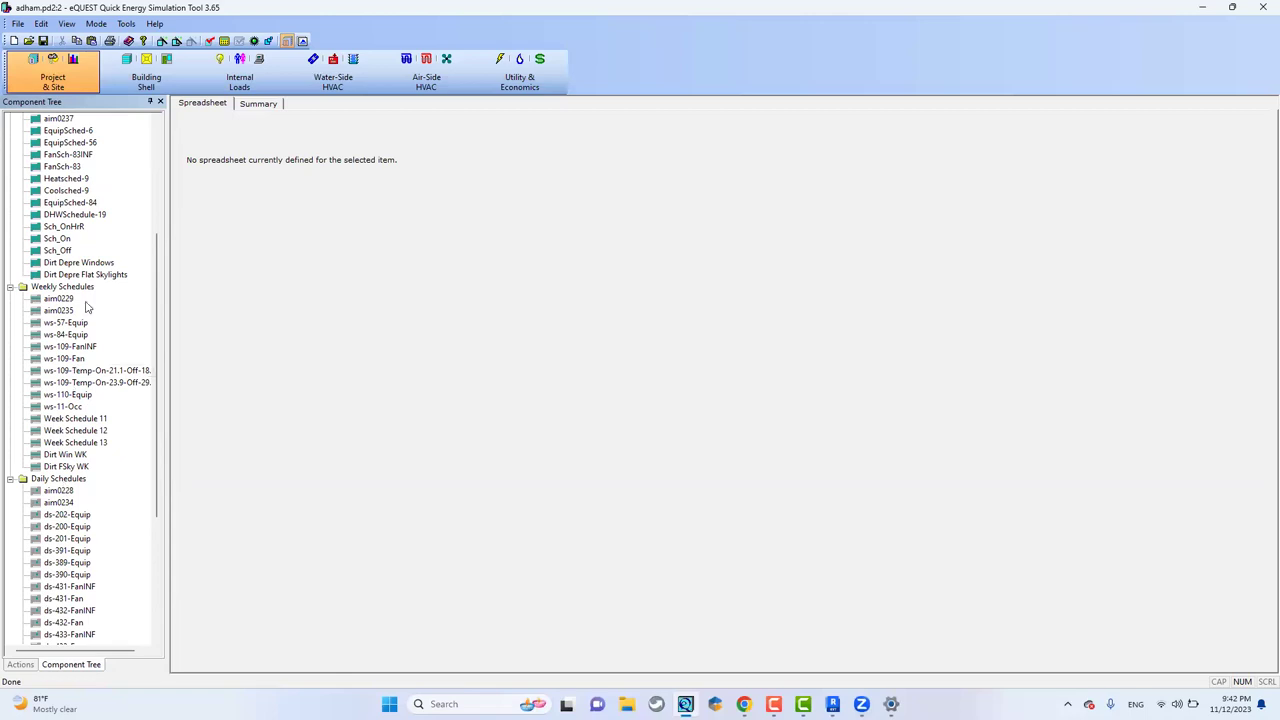
scroll(87, 307, up, 6)
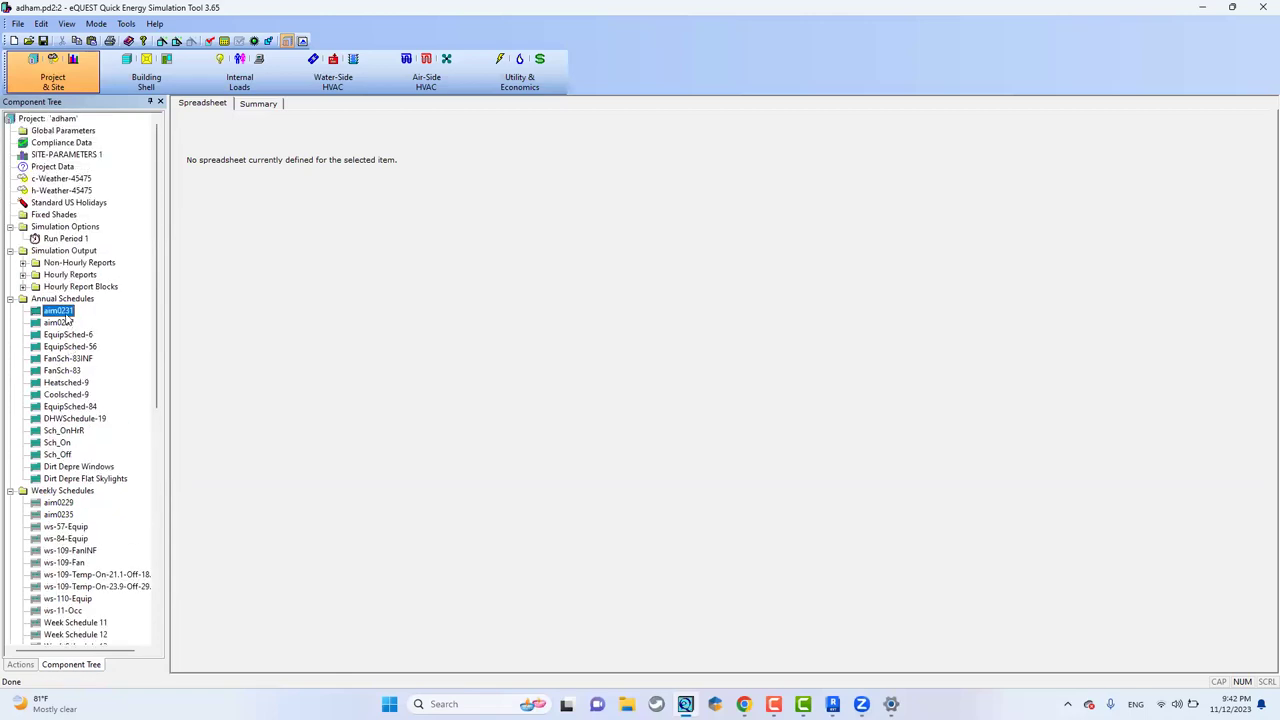
double_click(58, 310)
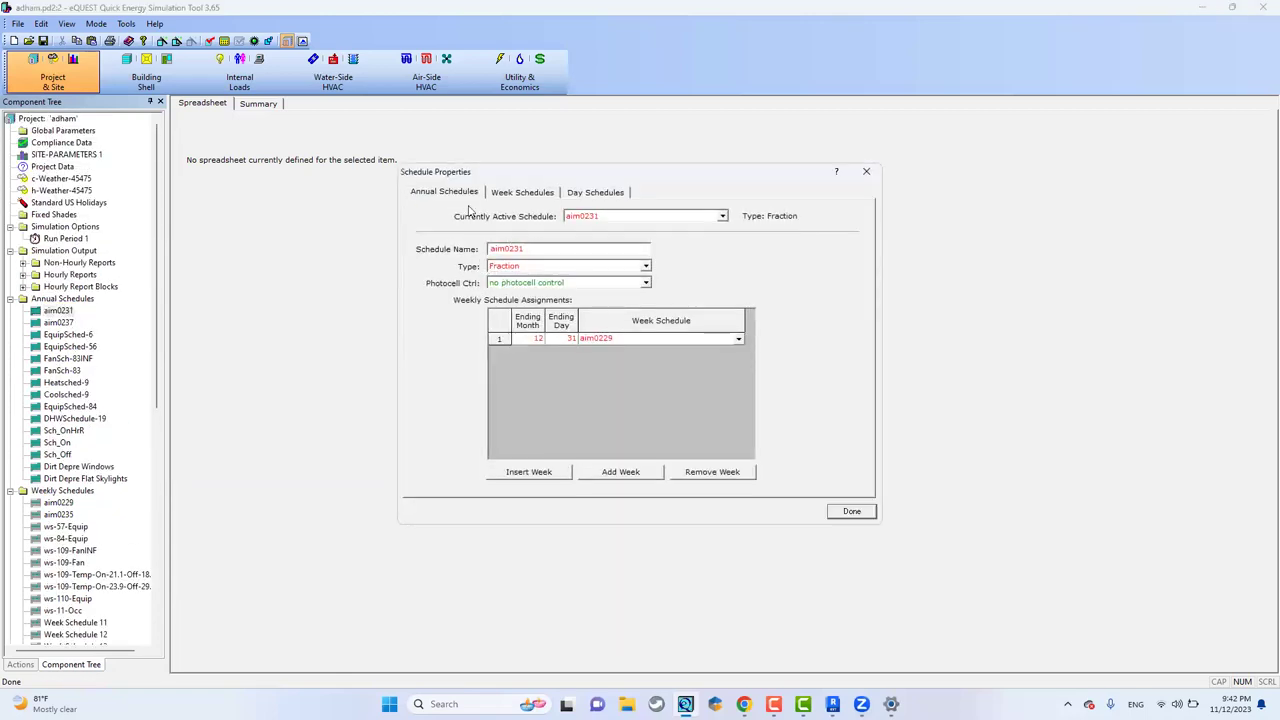
click(505, 190)
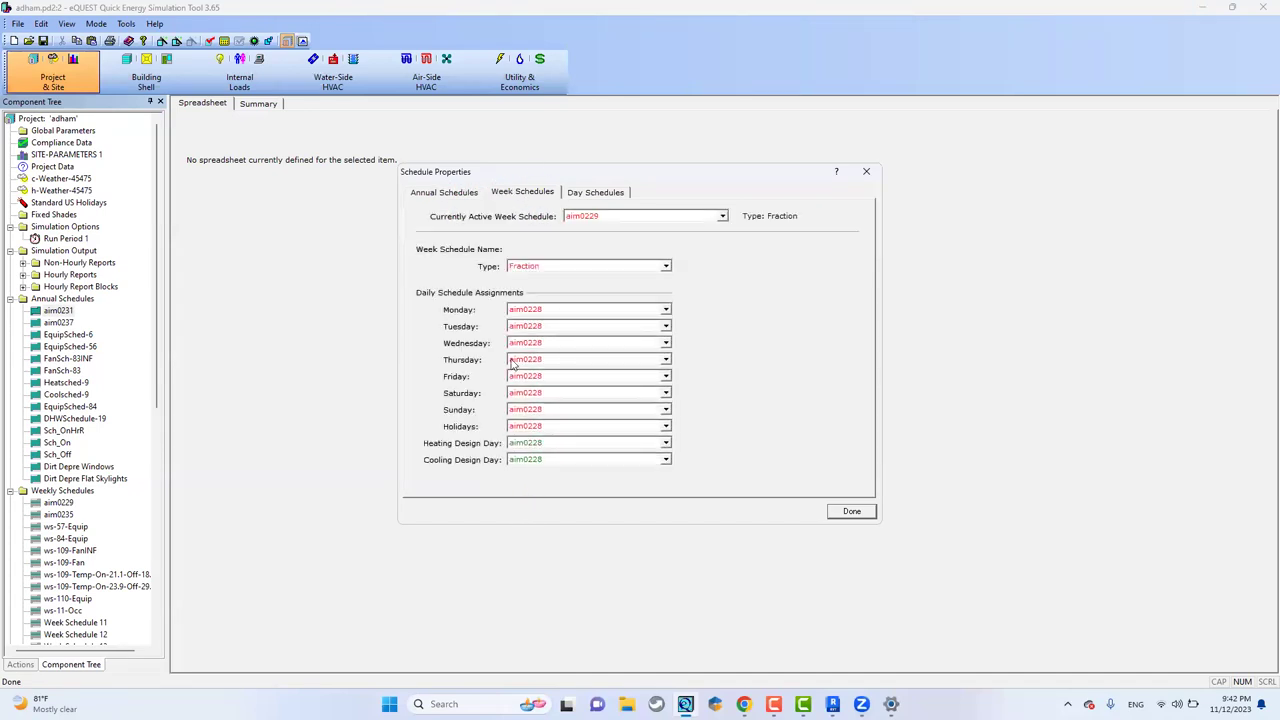
click(611, 193)
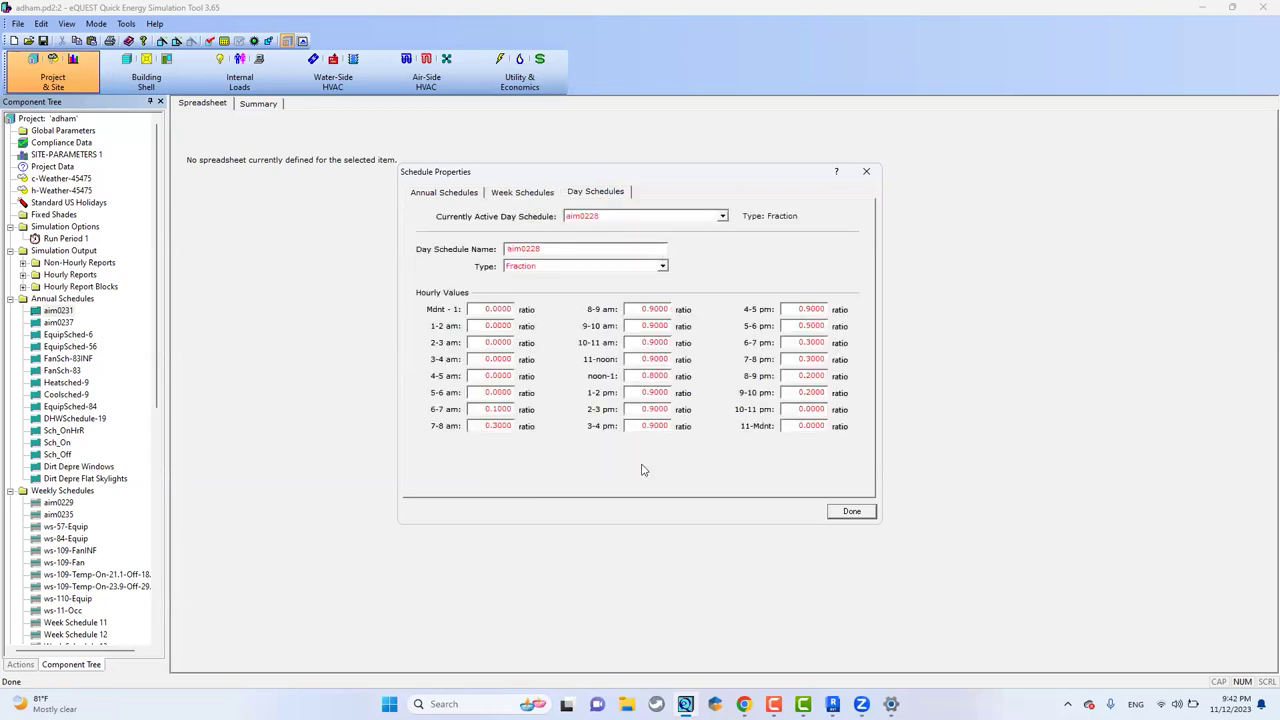
click(622, 218)
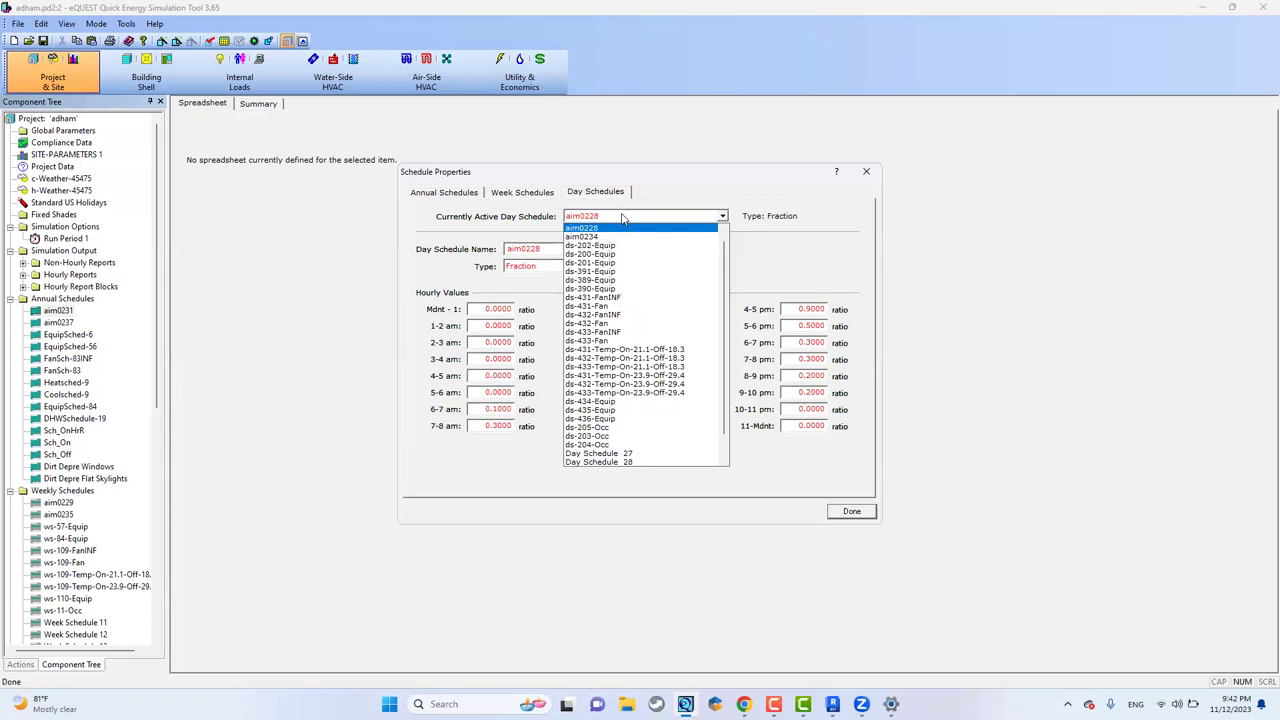
click(622, 218)
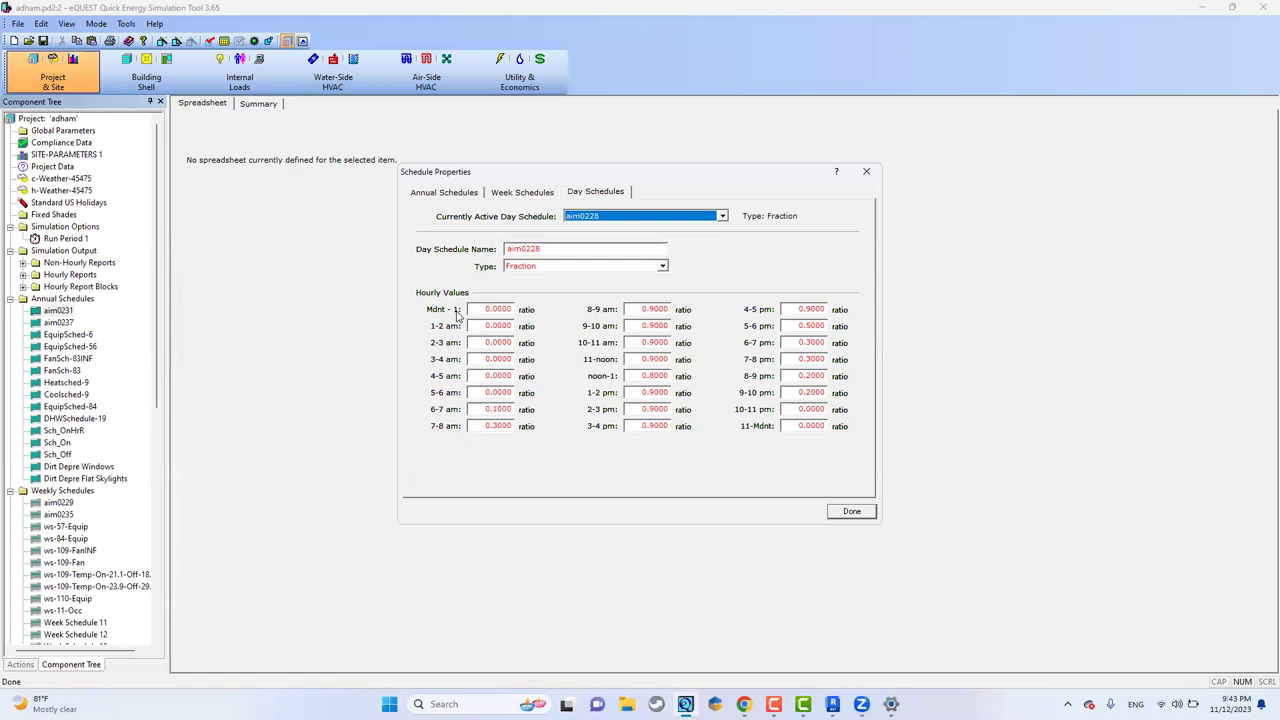
click(660, 67)
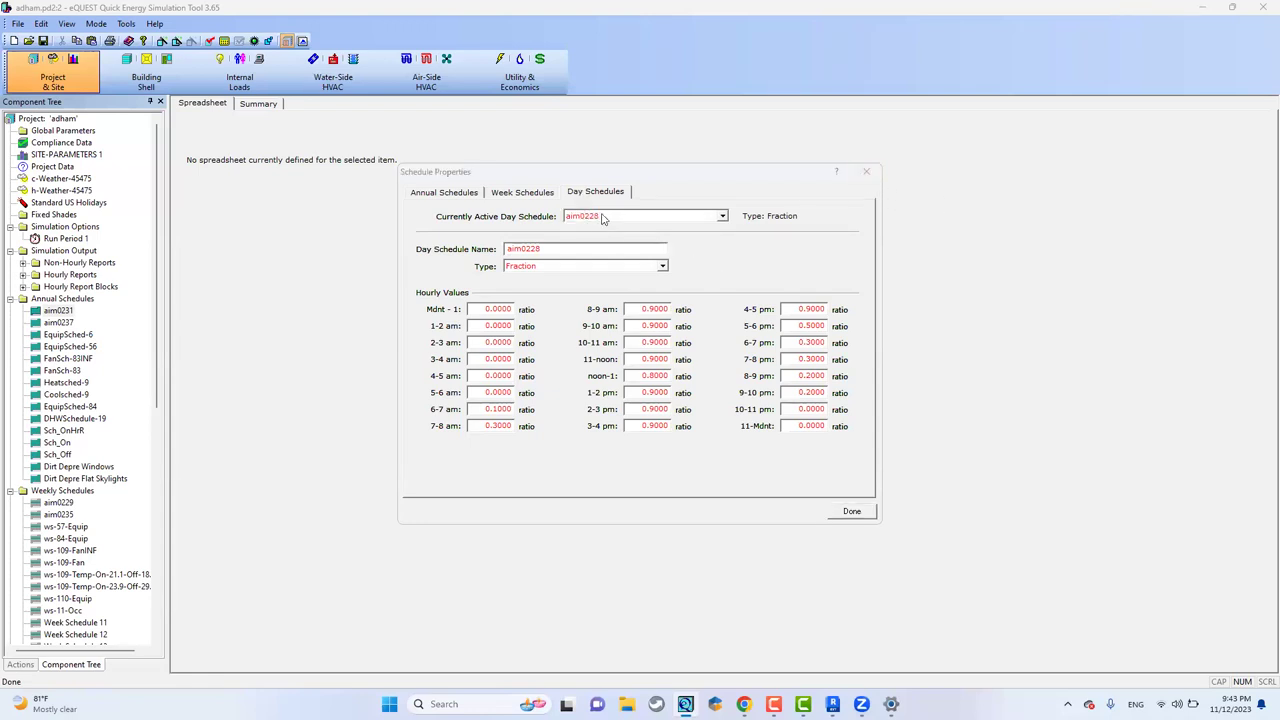
Set the four hourly ratios from midnight to 4 am in day schedule aim0228 to 0.5.
click(479, 310)
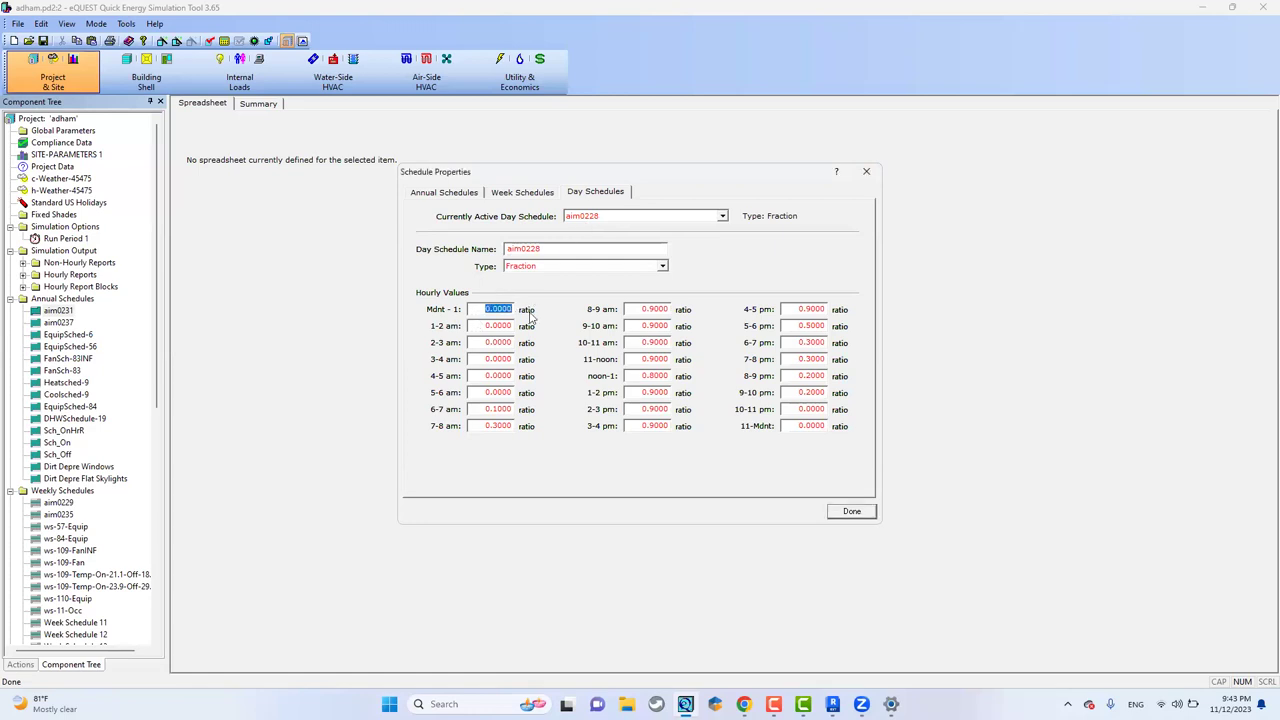
text(.5)
click(478, 327)
text(.5)
key(Tab)
text(.5)
click(485, 359)
text(.5)
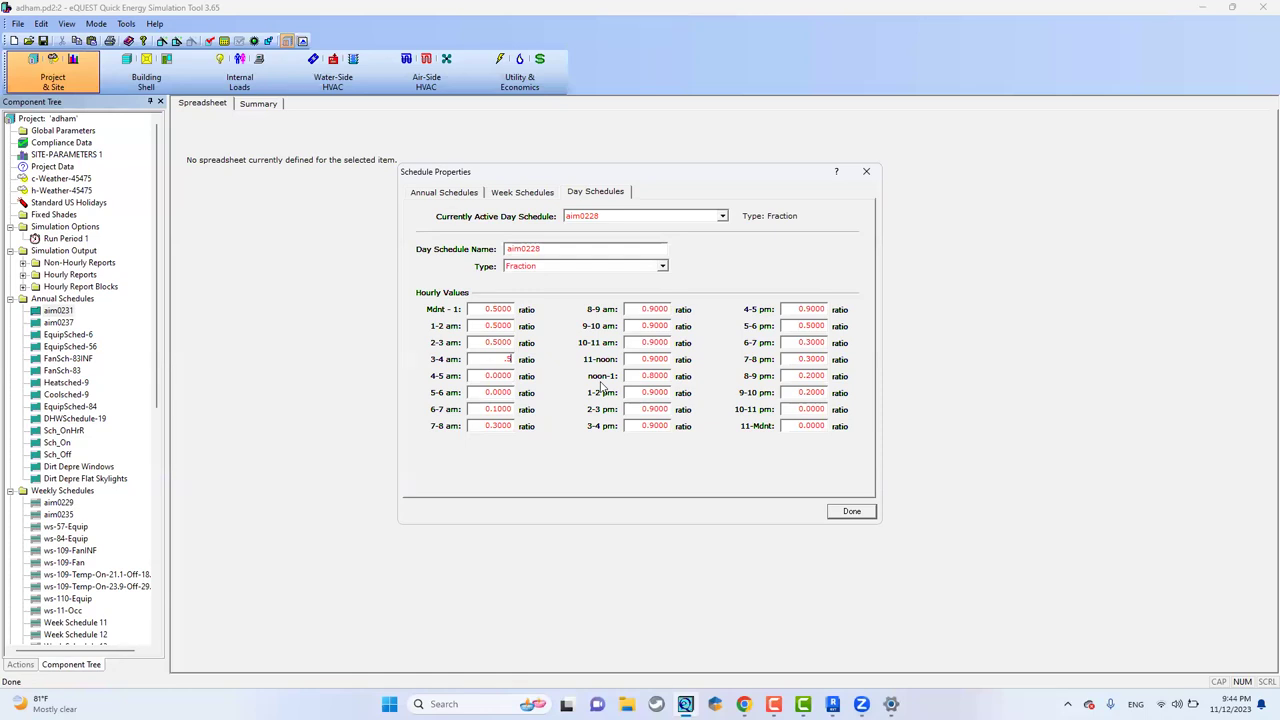
Try to change day schedule aim0228's type to On/Off, Temperature and Flag, restoring the previous values after each attempt.
click(569, 268)
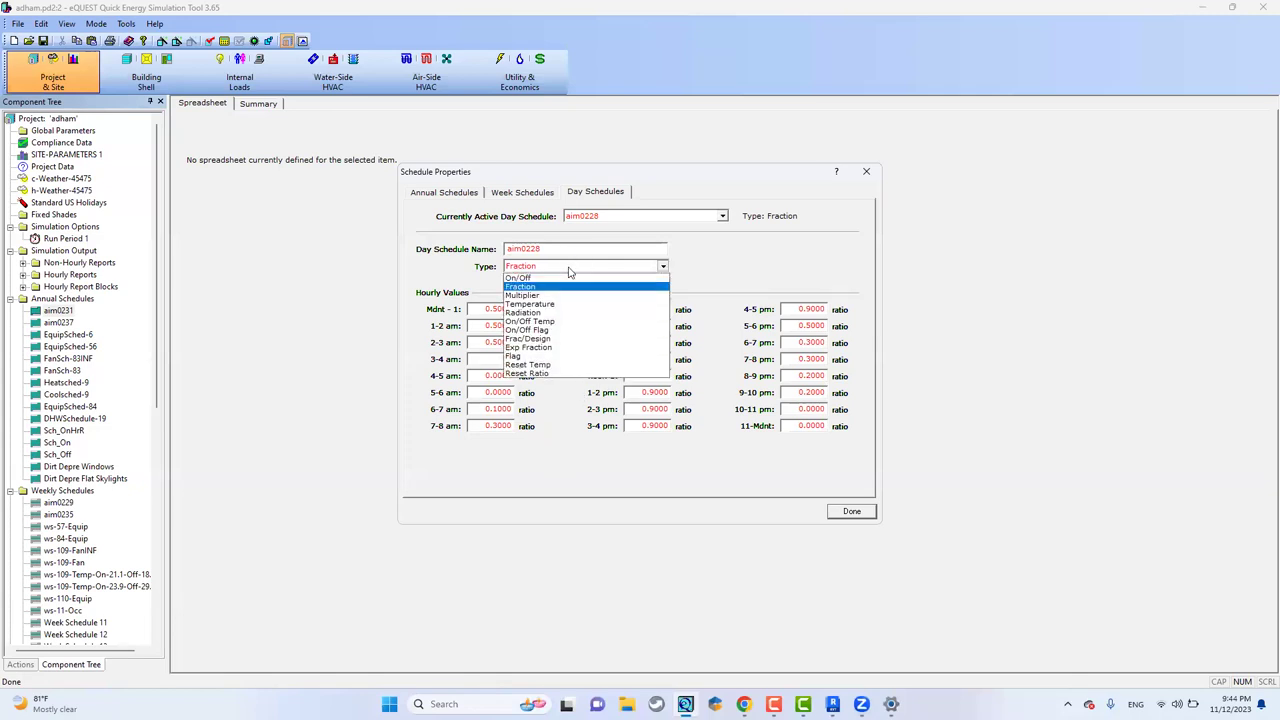
click(530, 279)
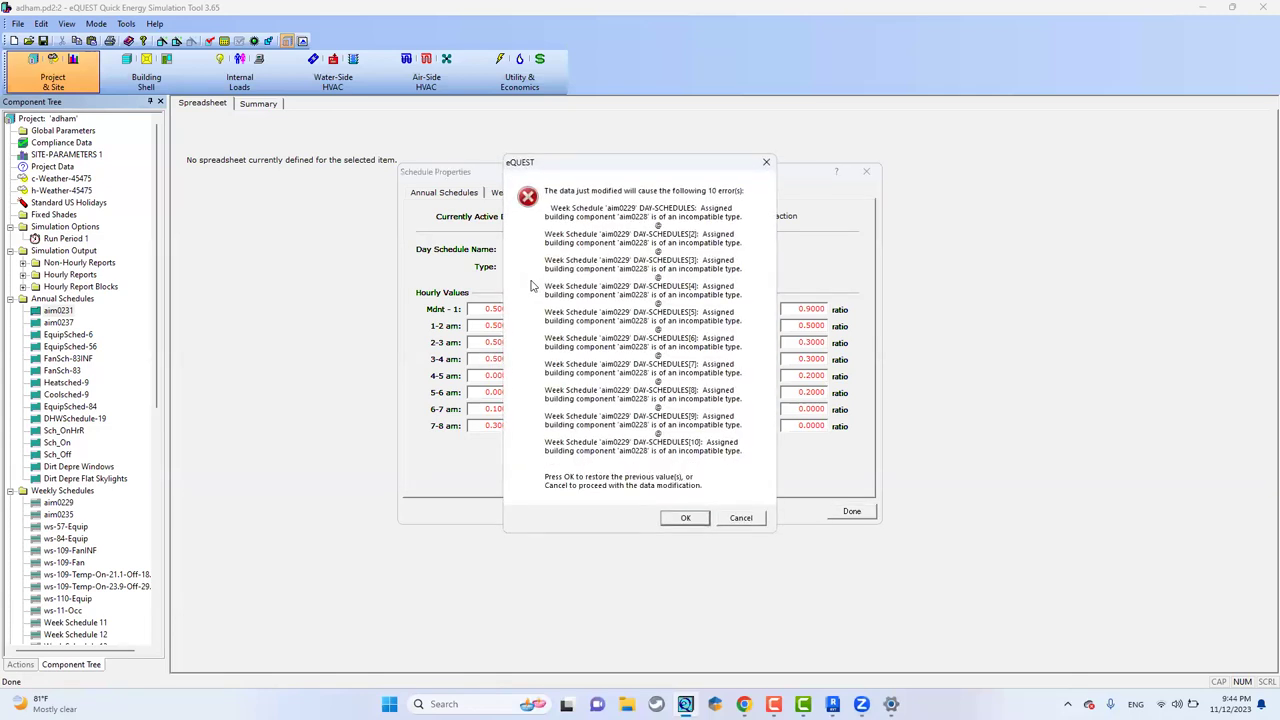
click(688, 518)
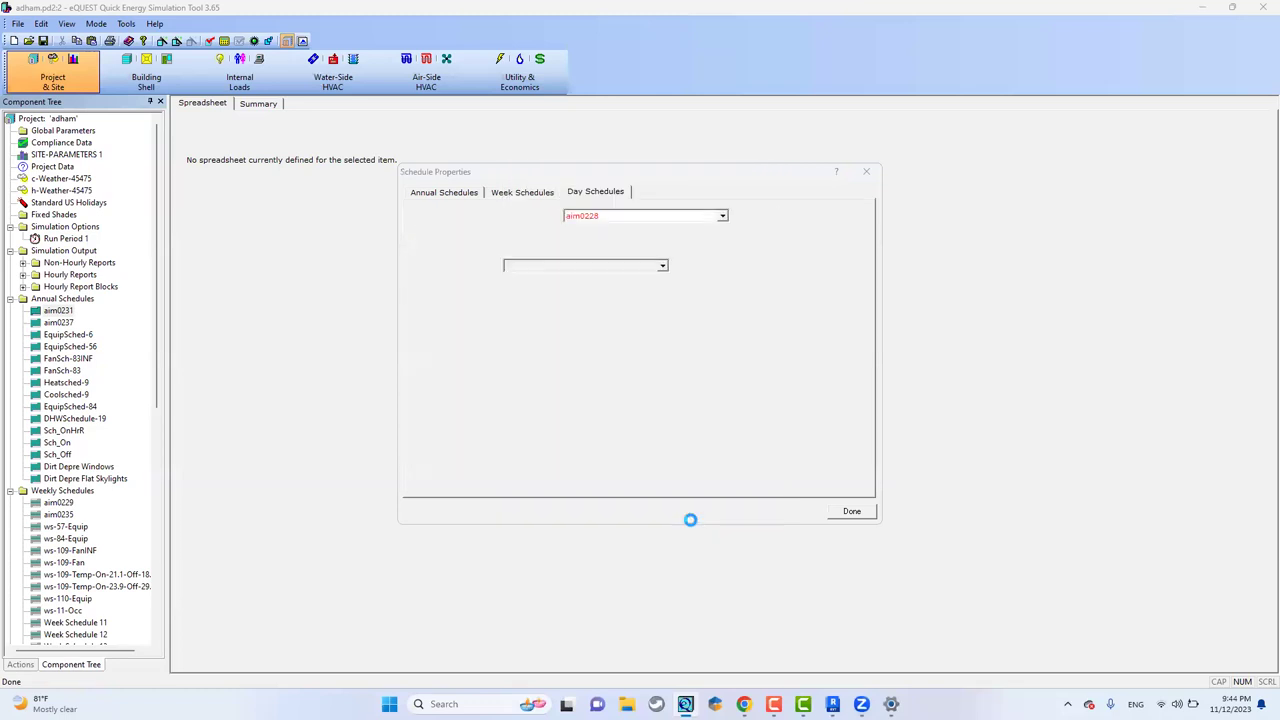
click(613, 266)
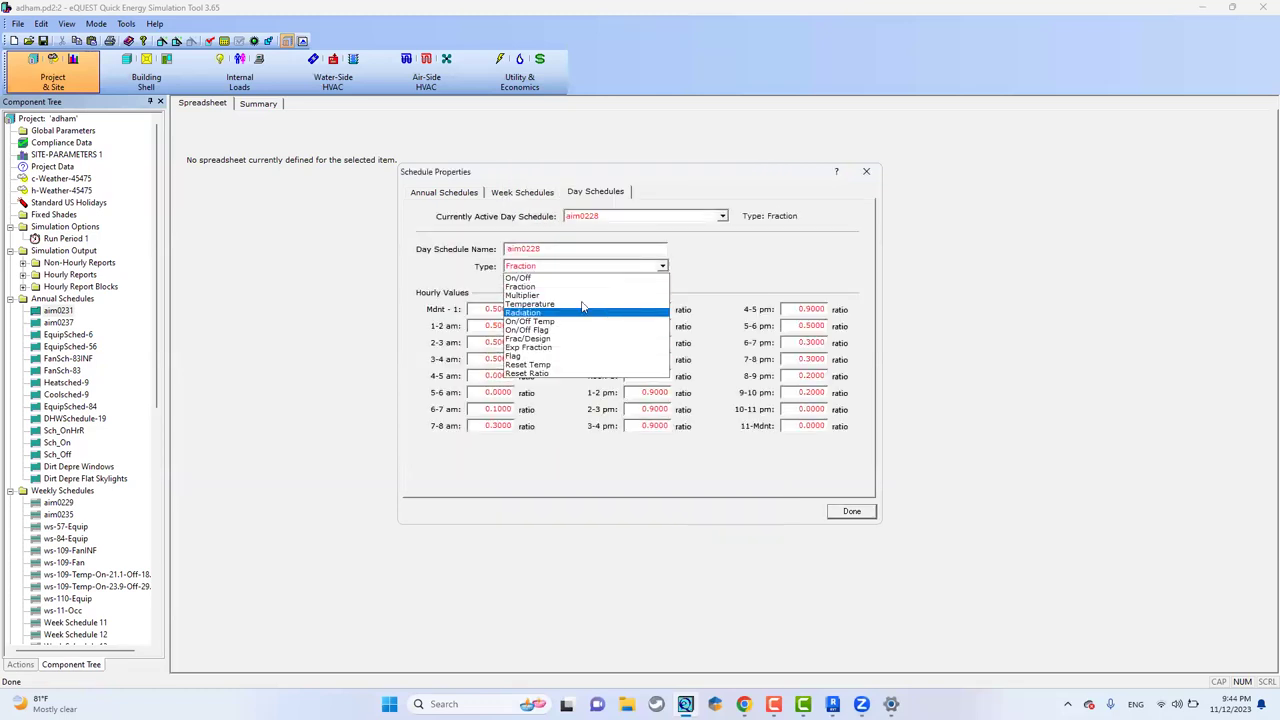
click(548, 286)
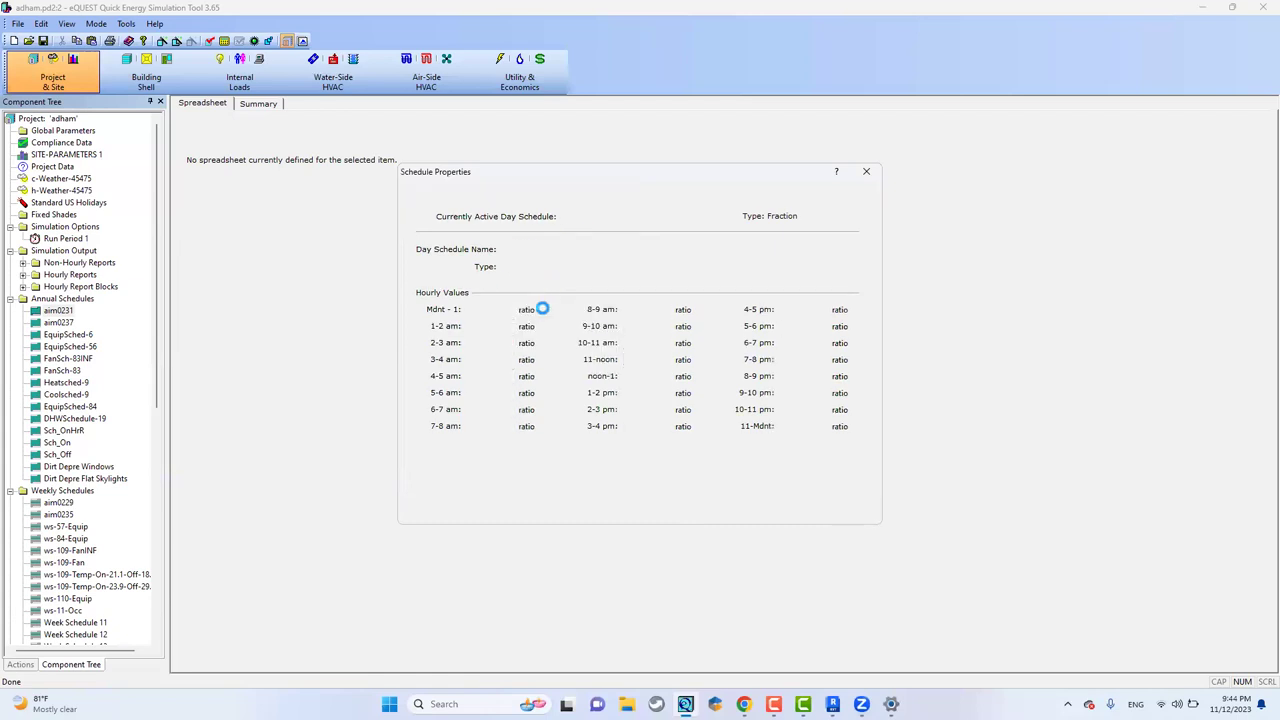
click(558, 266)
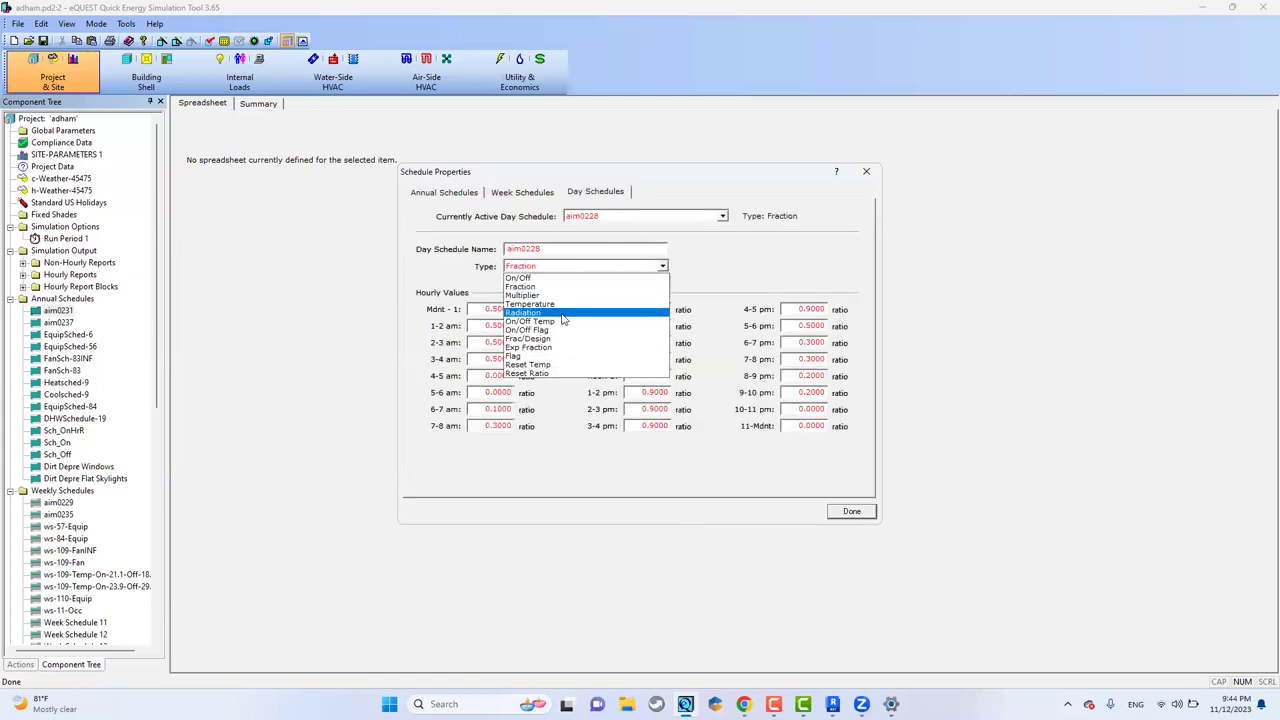
click(569, 304)
click(675, 520)
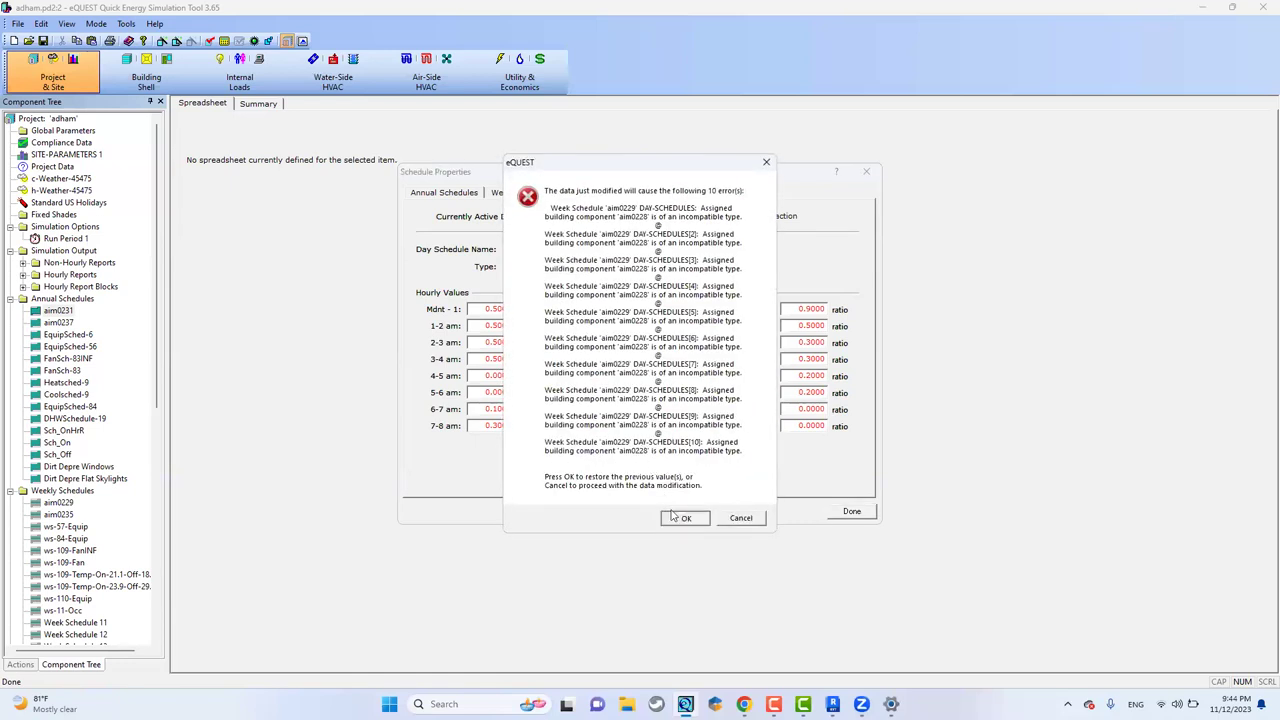
click(558, 266)
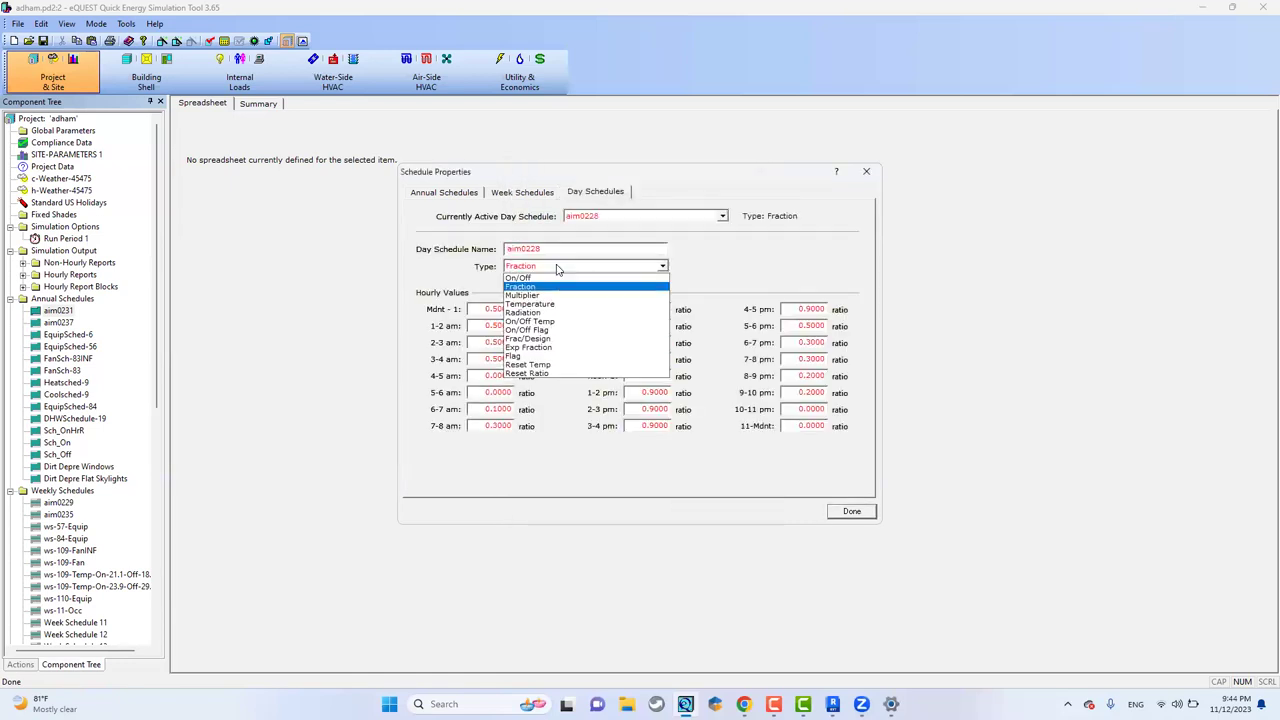
click(553, 357)
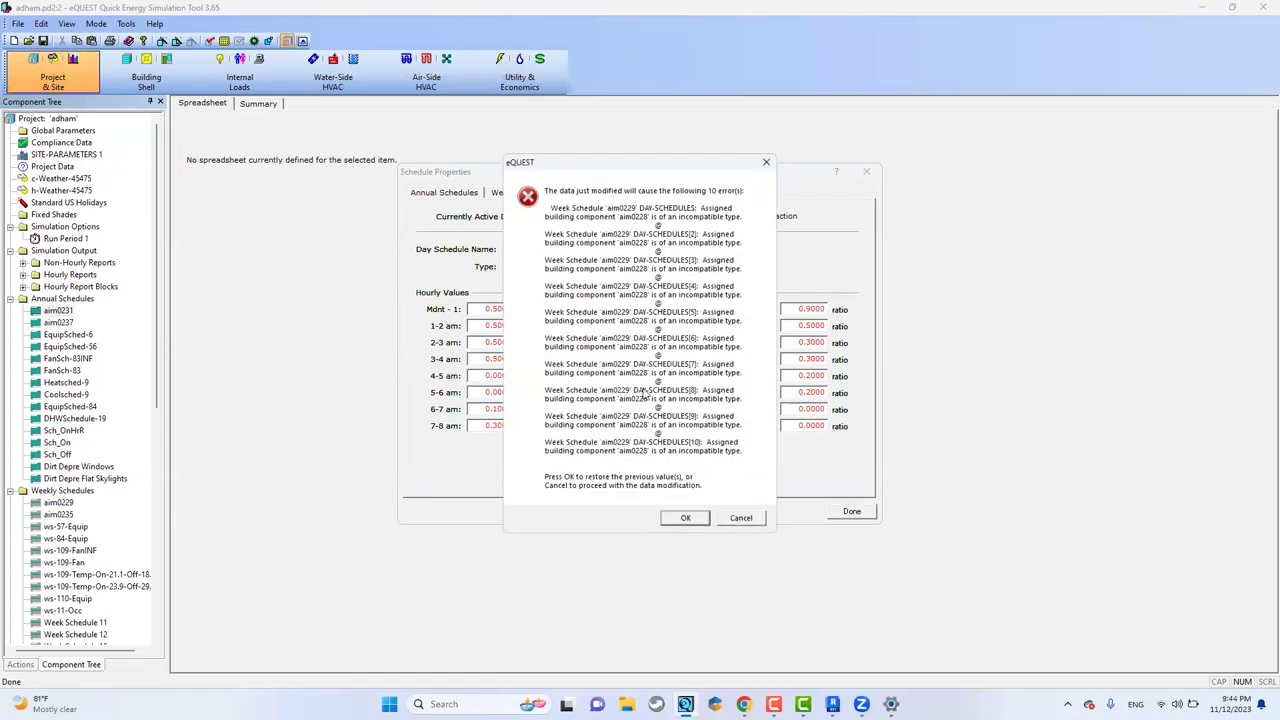
click(686, 518)
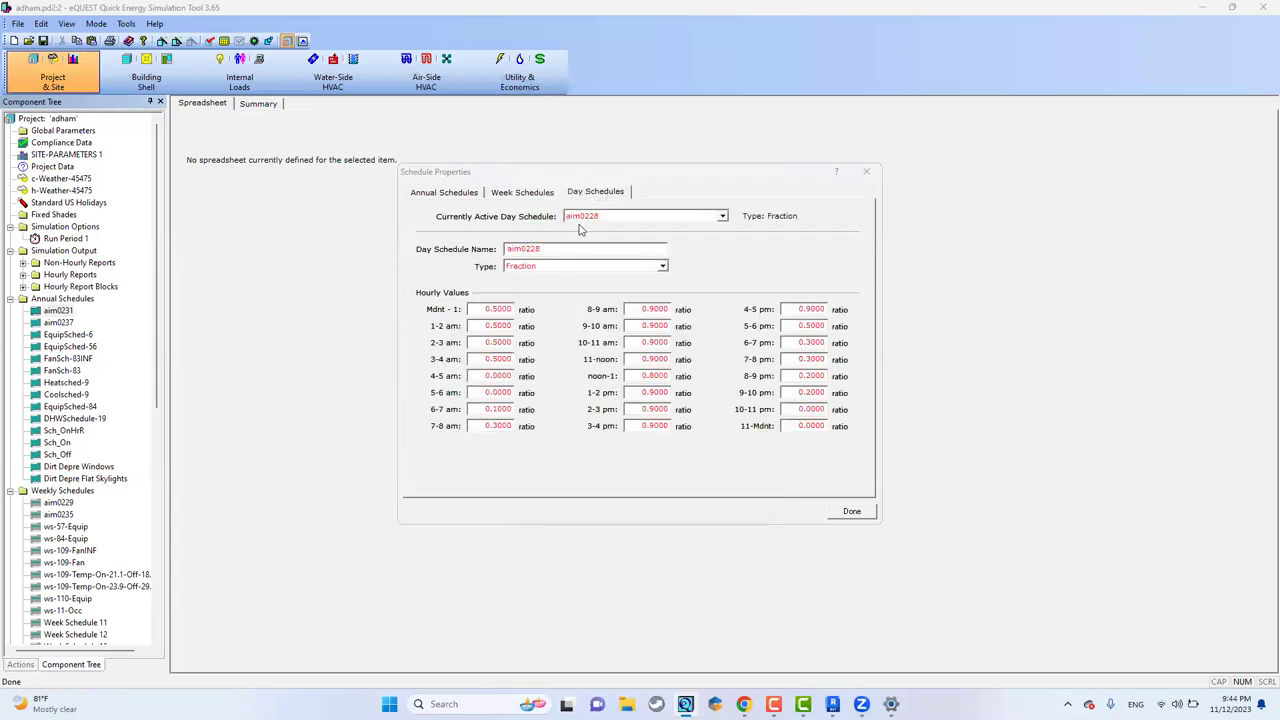
Review day schedules aim0234 and aim0228, week schedule aim0229's daily assignments and Monday's options, and annual schedule aim0231's weekly assignments.
click(581, 225)
click(576, 274)
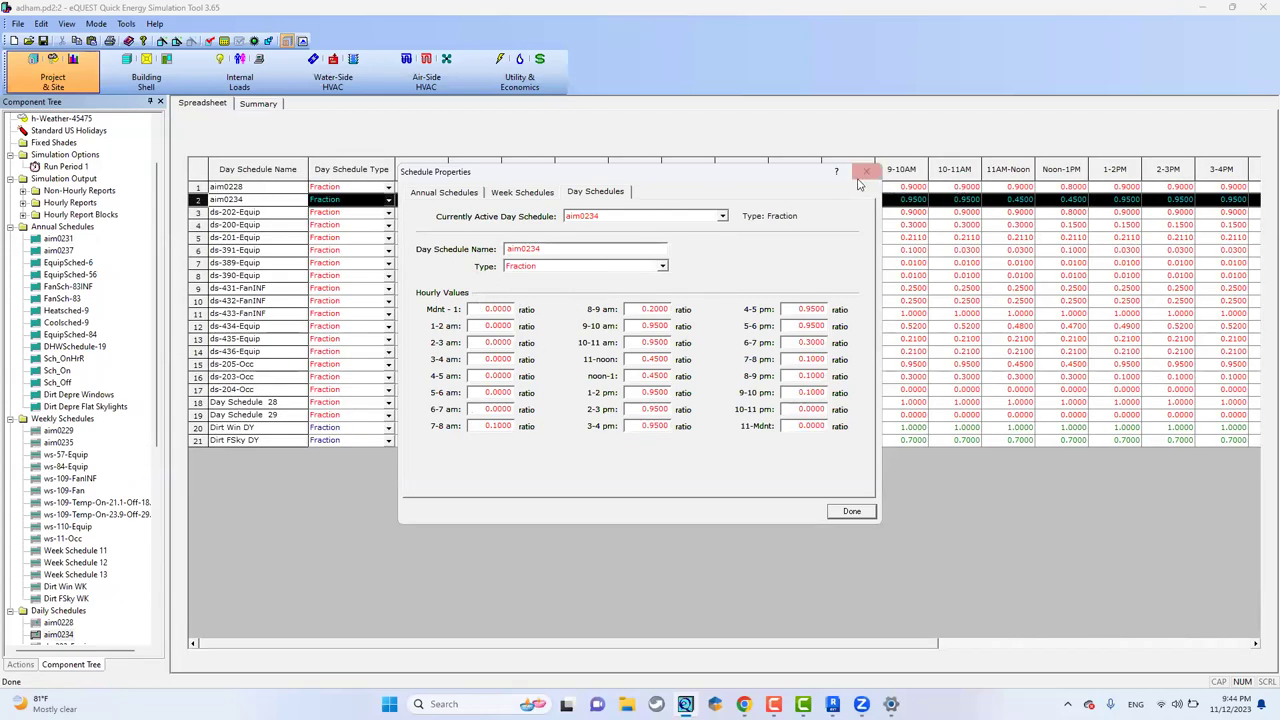
click(530, 192)
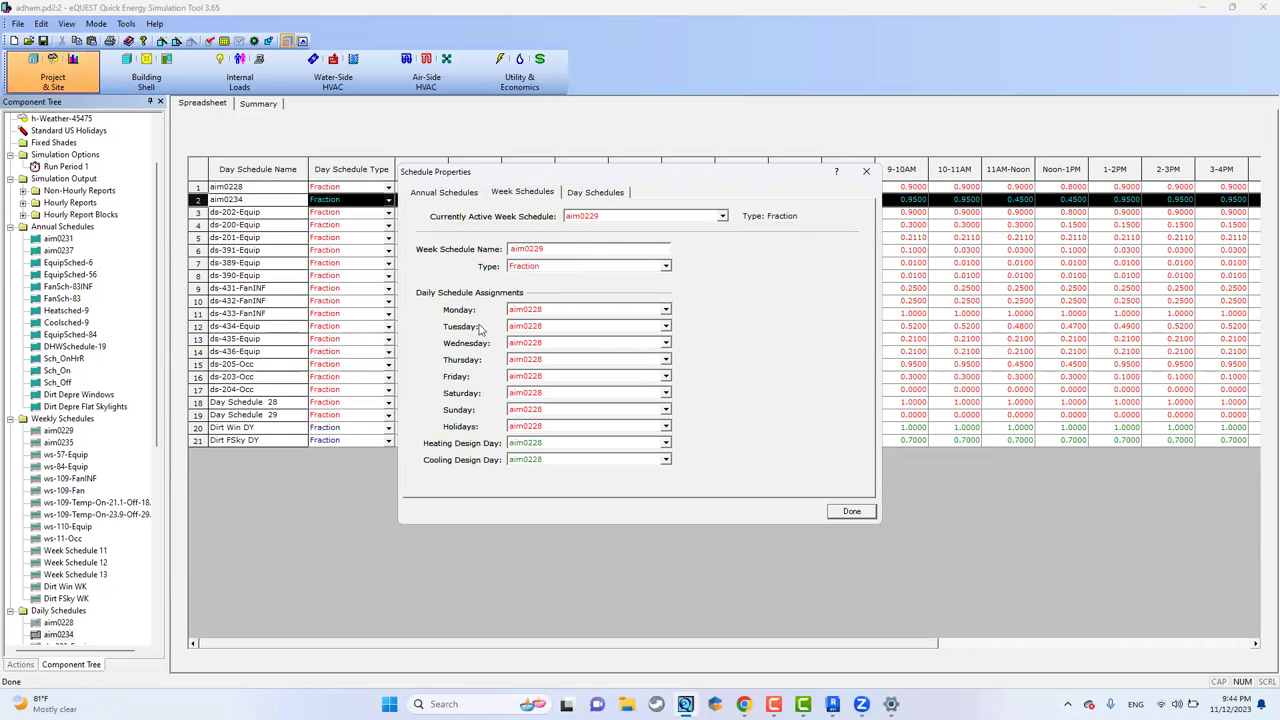
click(588, 310)
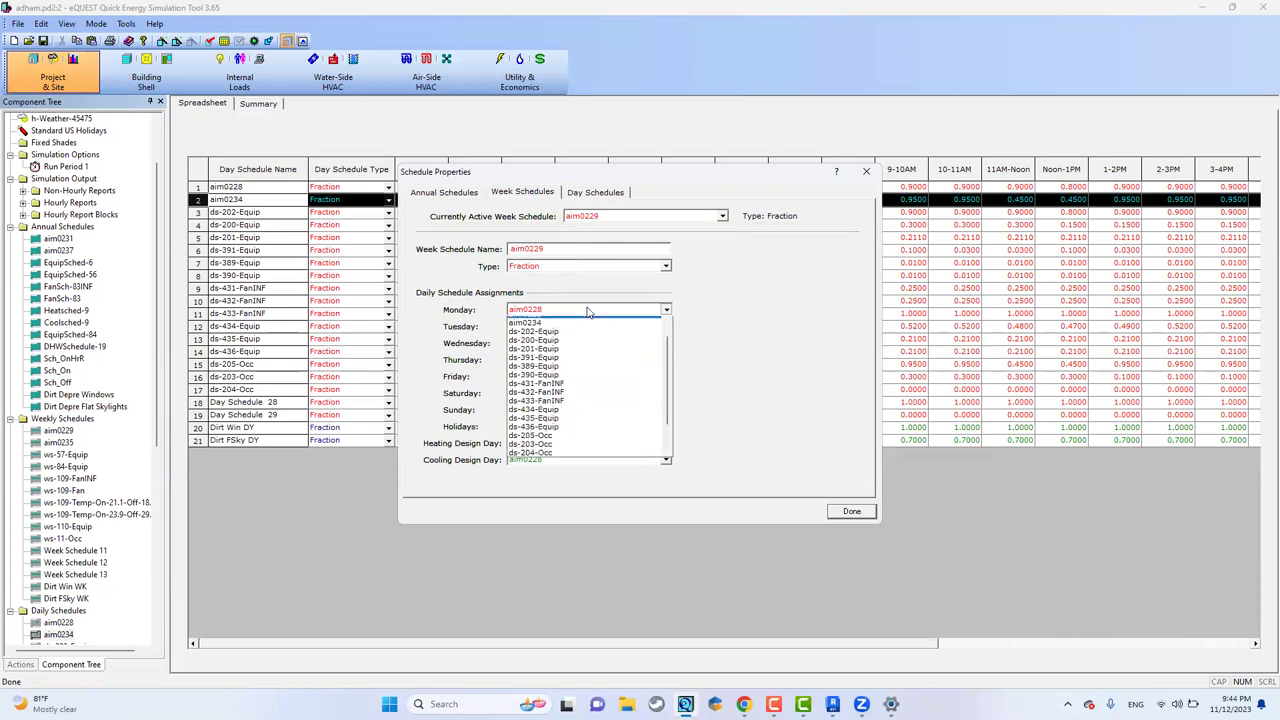
click(478, 340)
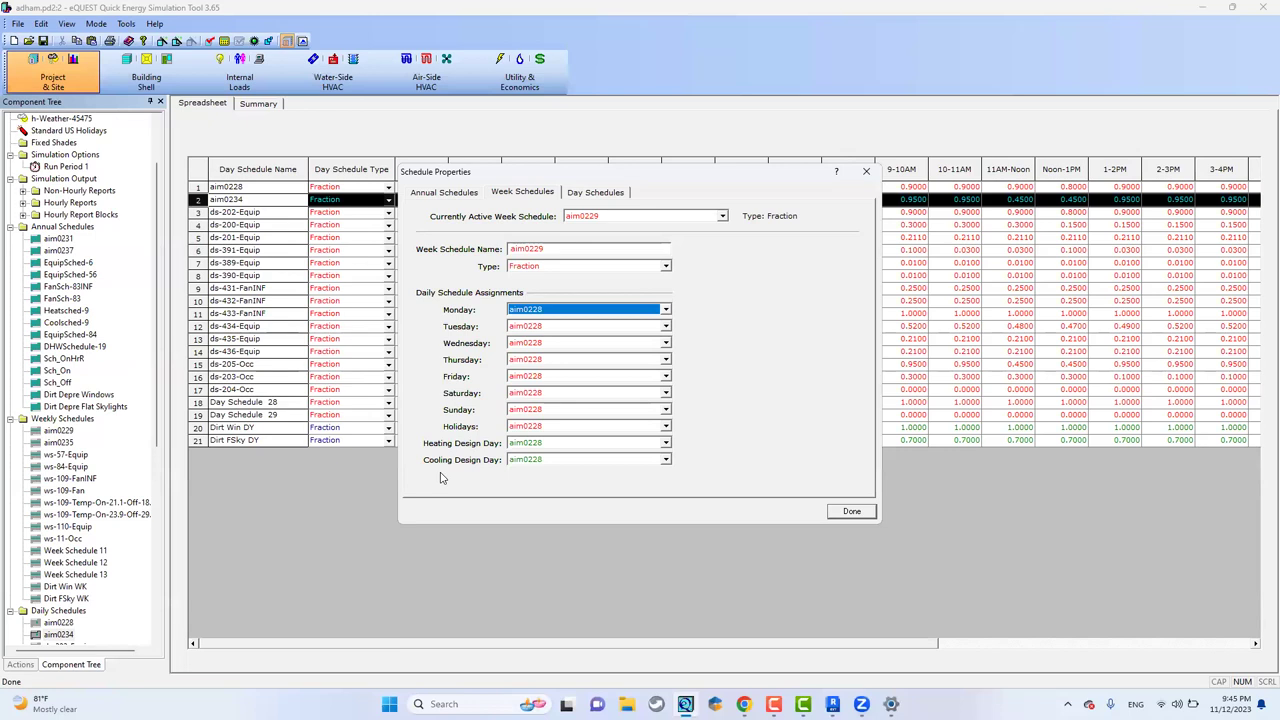
click(620, 192)
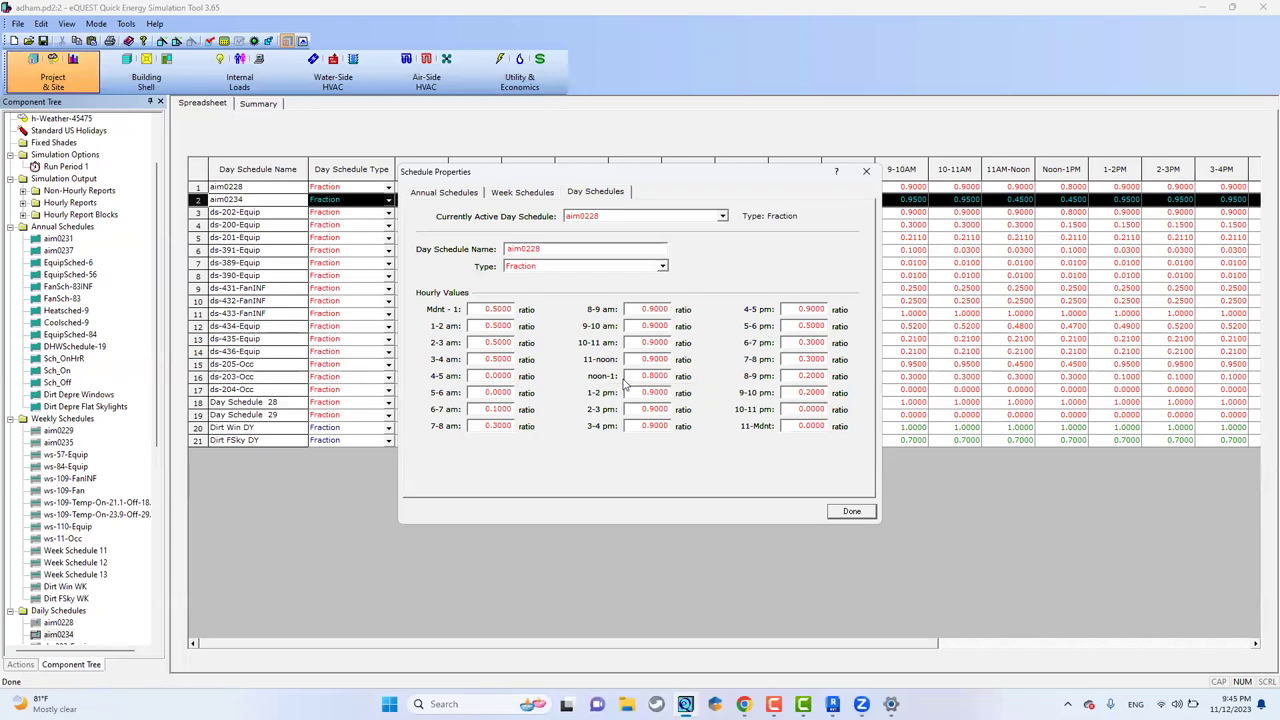
click(498, 192)
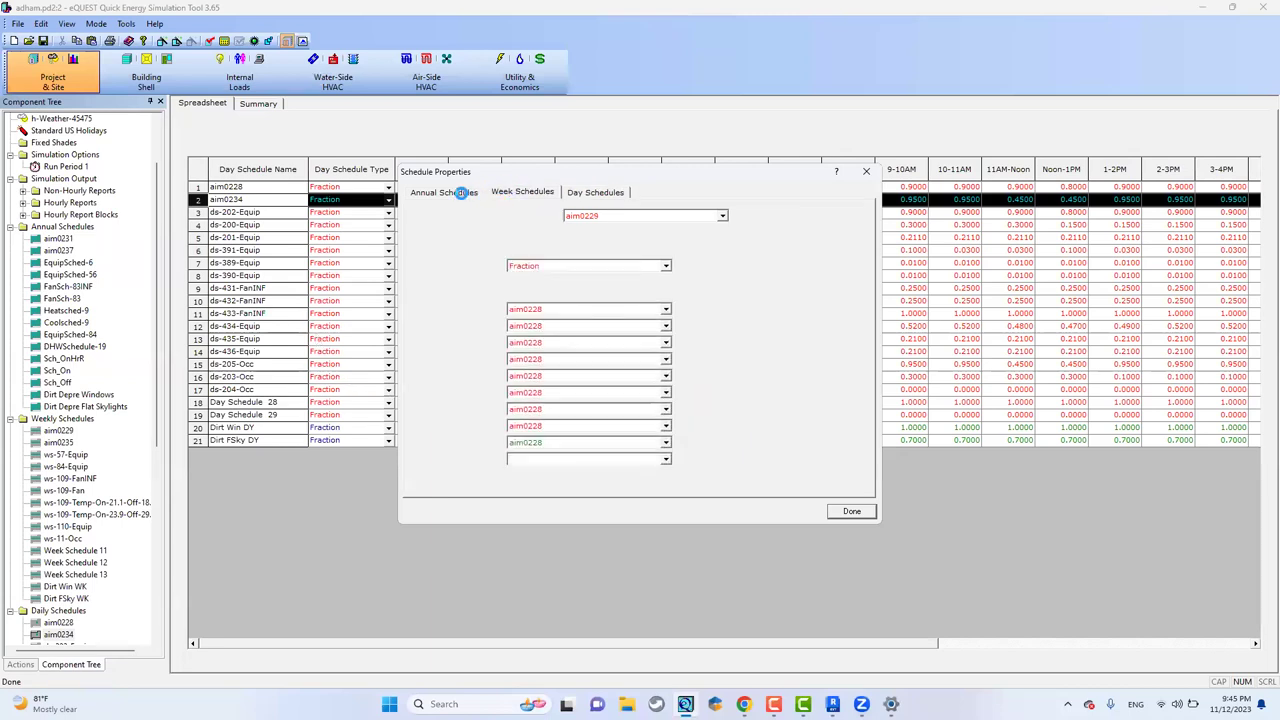
click(459, 192)
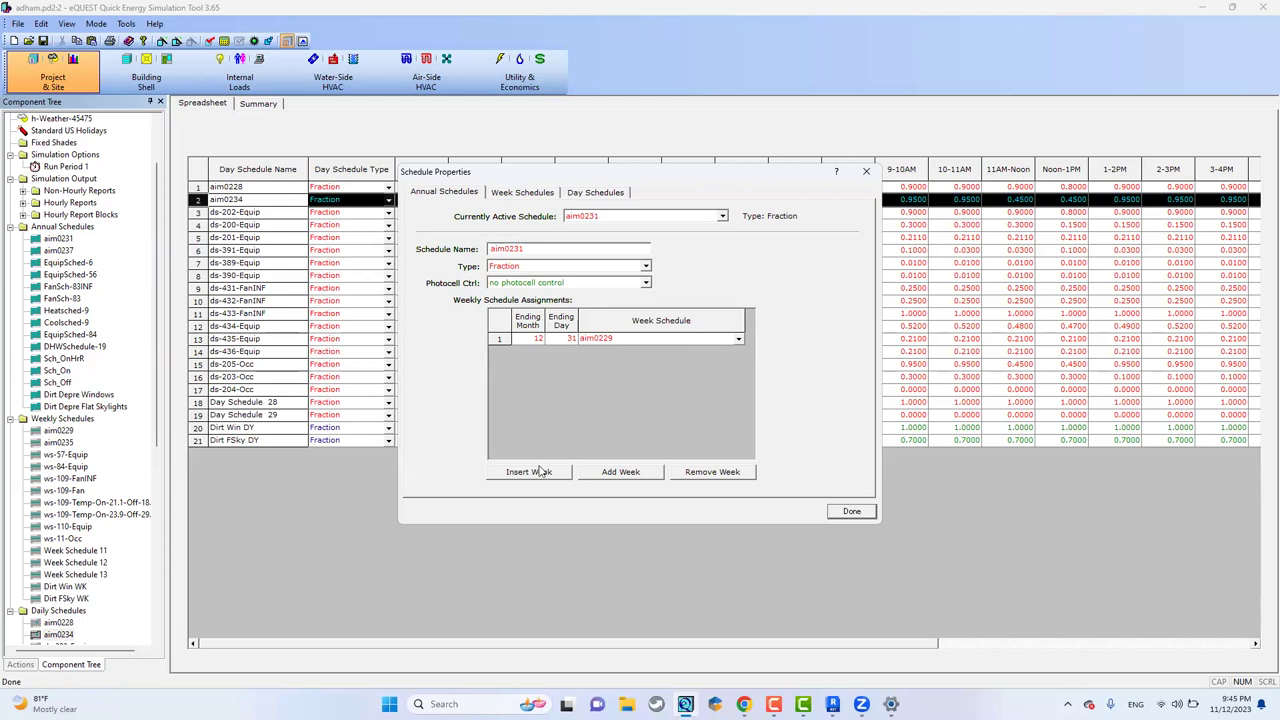
Add two rows to the weekly schedule assignments of annual schedule aim0231, restoring the previous values where incompatible types are reported.
click(590, 476)
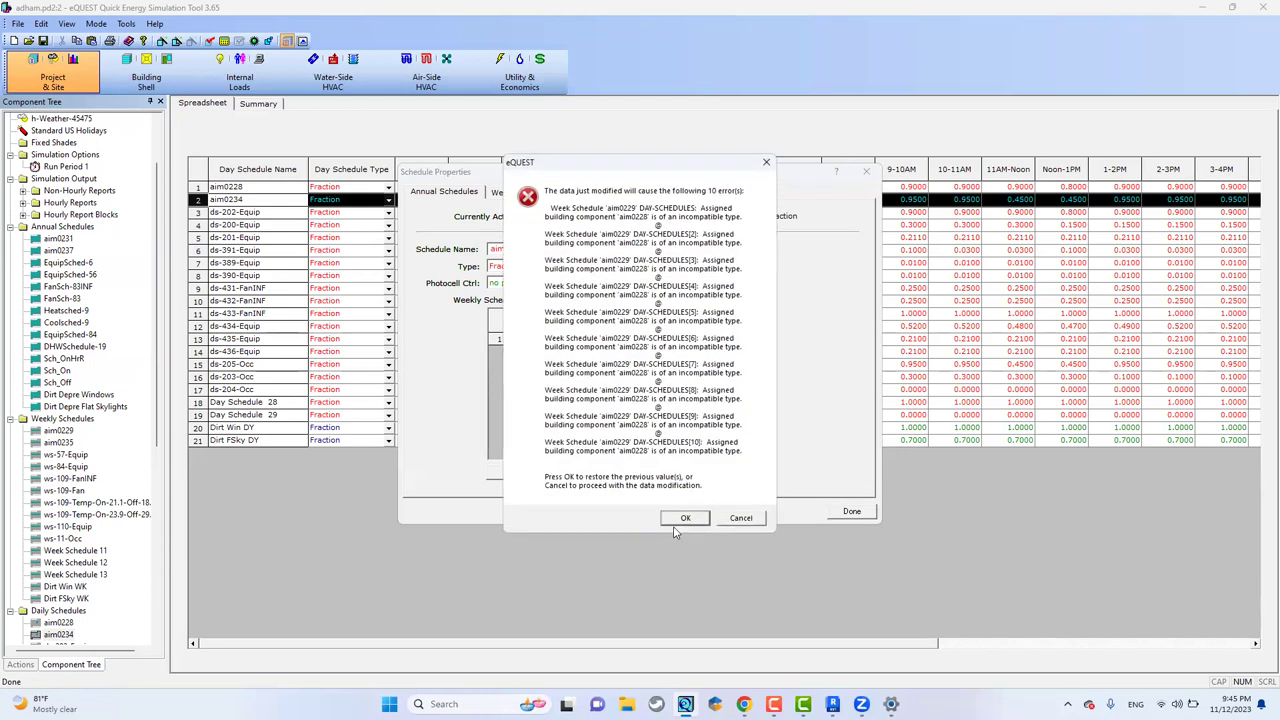
click(688, 519)
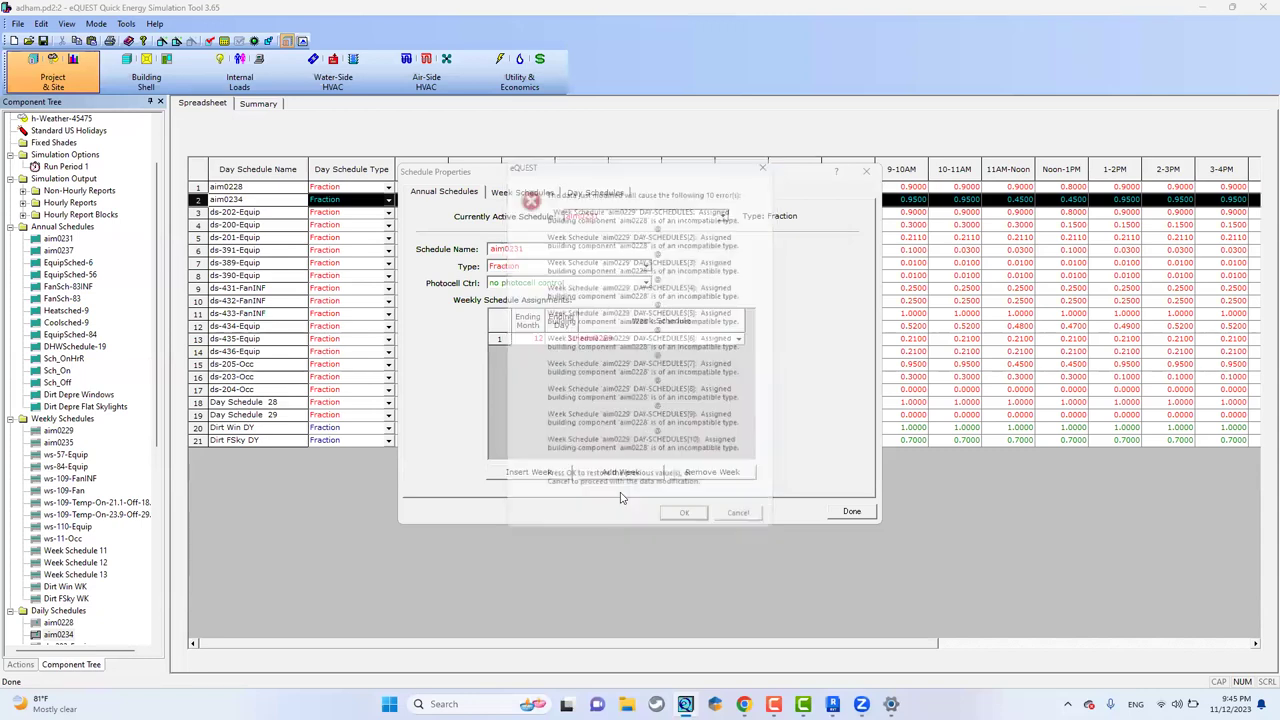
key(Return)
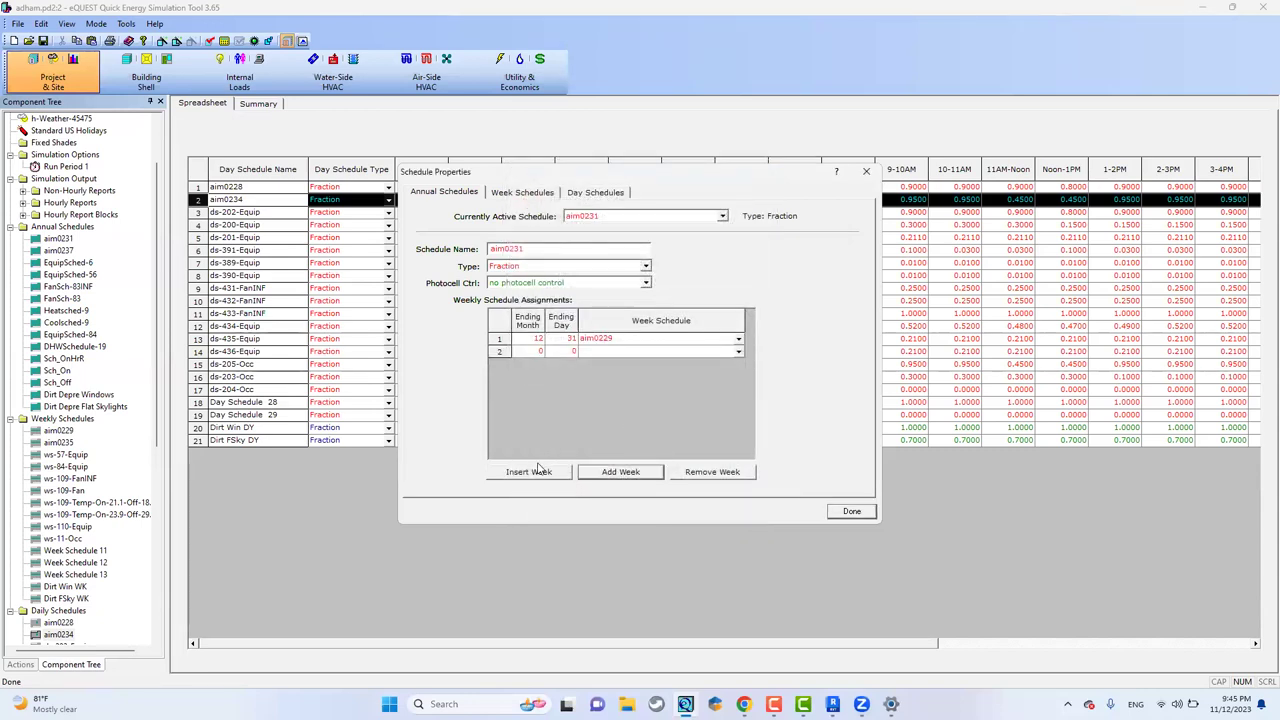
click(528, 471)
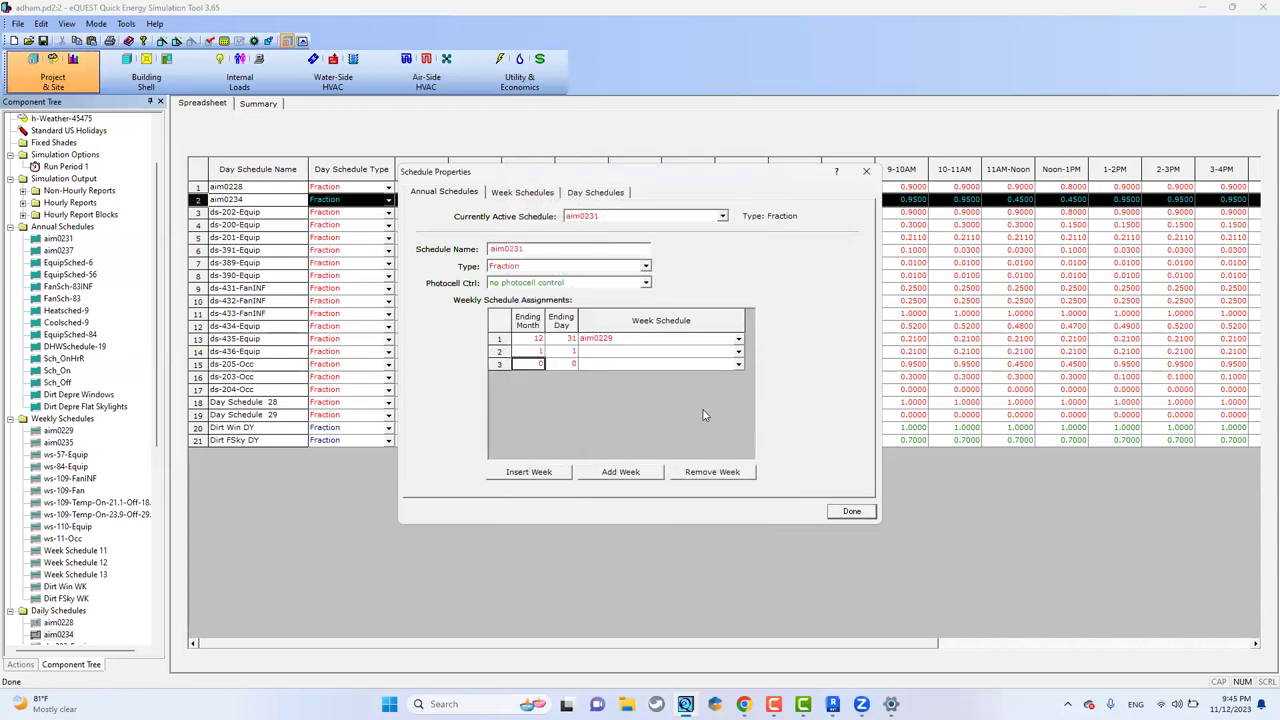
Set the second weekly assignment's ending day to 11 and assign it week schedule ws-57-Equip.
click(562, 339)
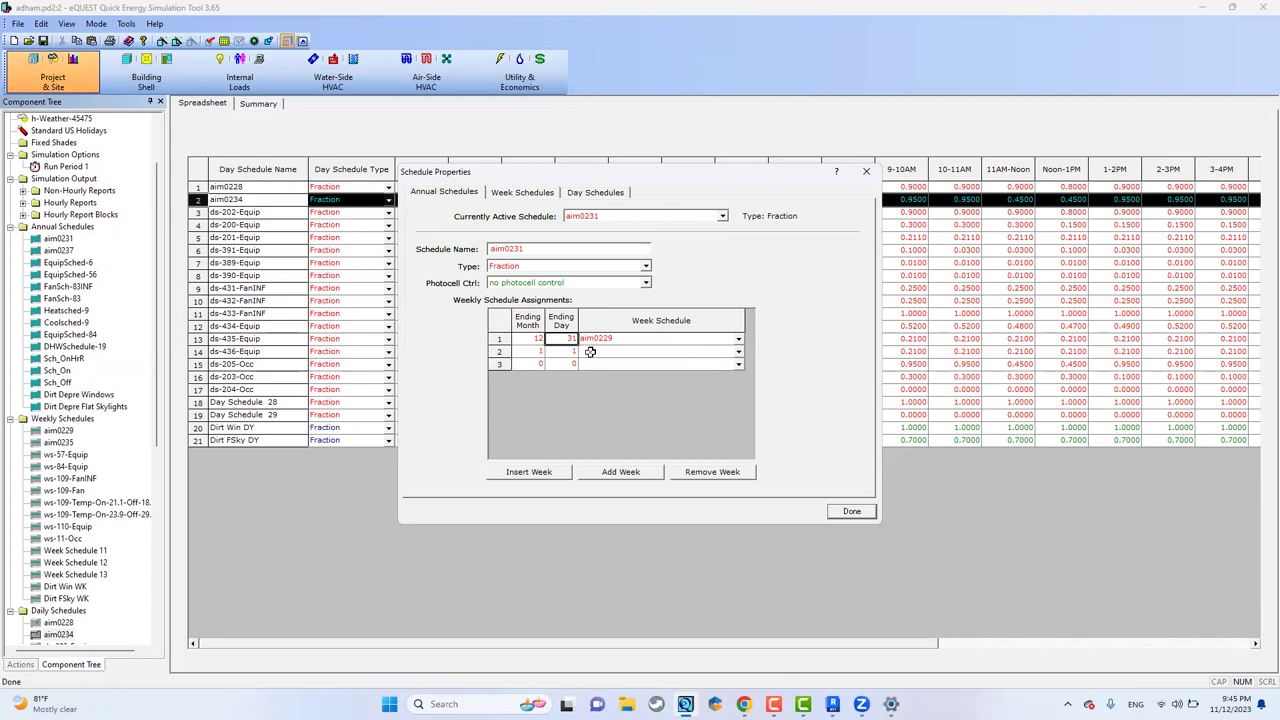
click(560, 351)
text(11)
key(Return)
click(738, 351)
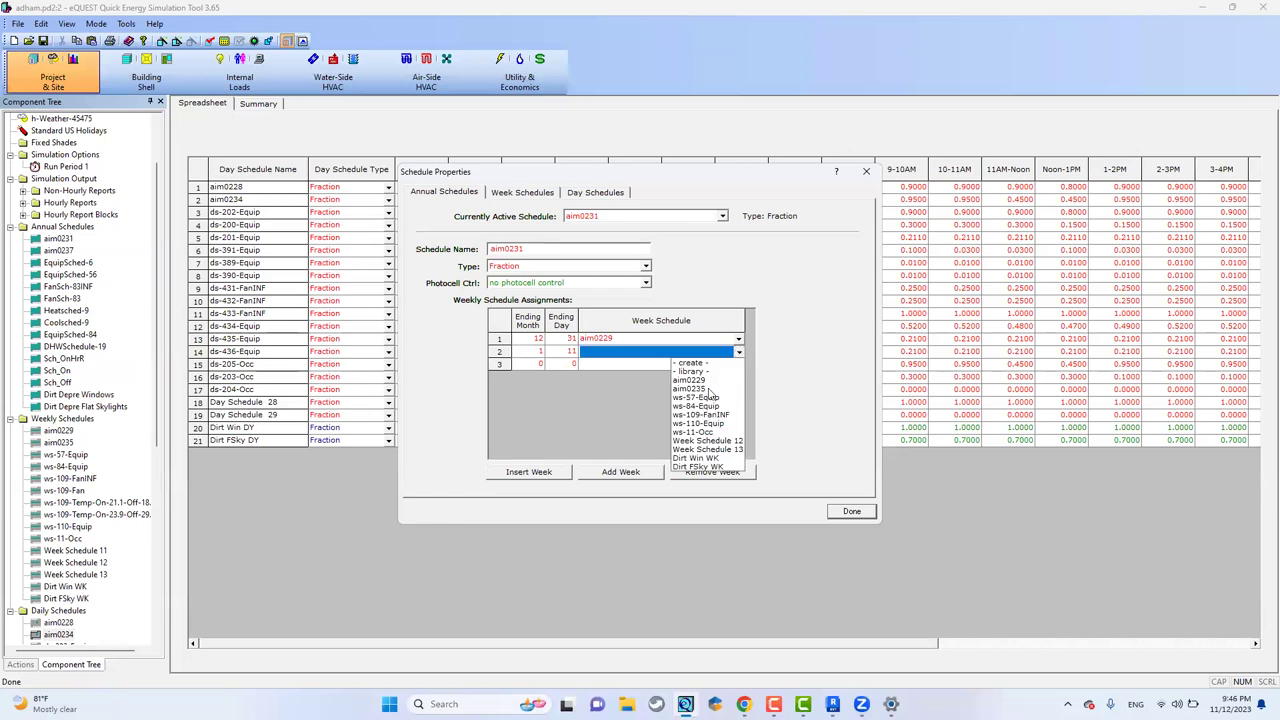
click(705, 398)
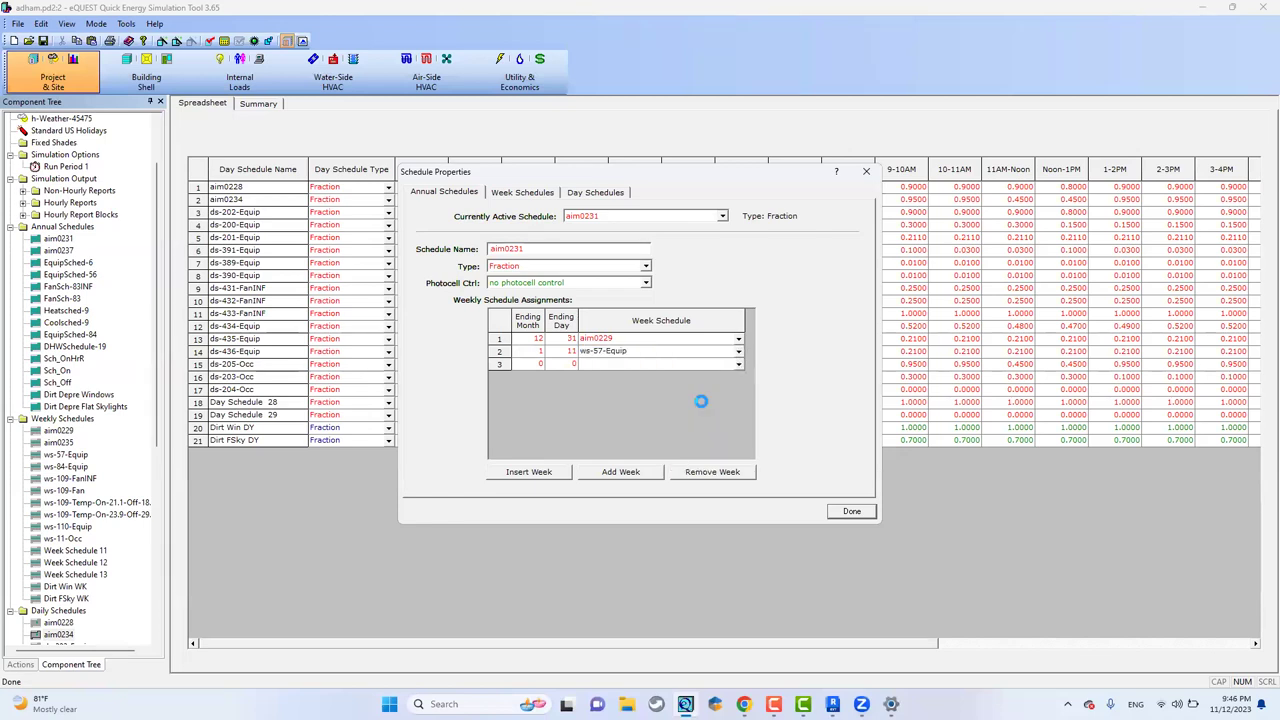
Remove the third weekly assignment row from annual schedule aim0231 and close the schedule properties.
click(503, 364)
click(705, 474)
click(833, 511)
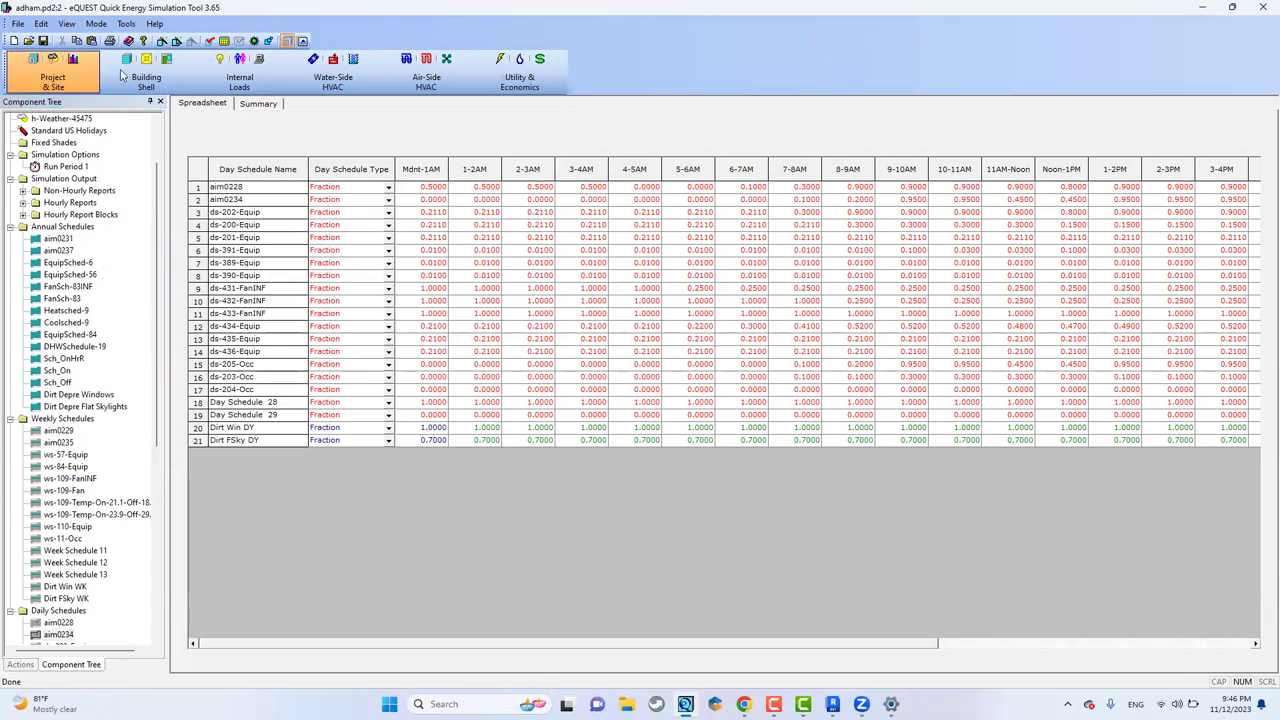
Switch to Building Shell and review the basic specifications of space aim57492 on floor aim0189.
click(70, 83)
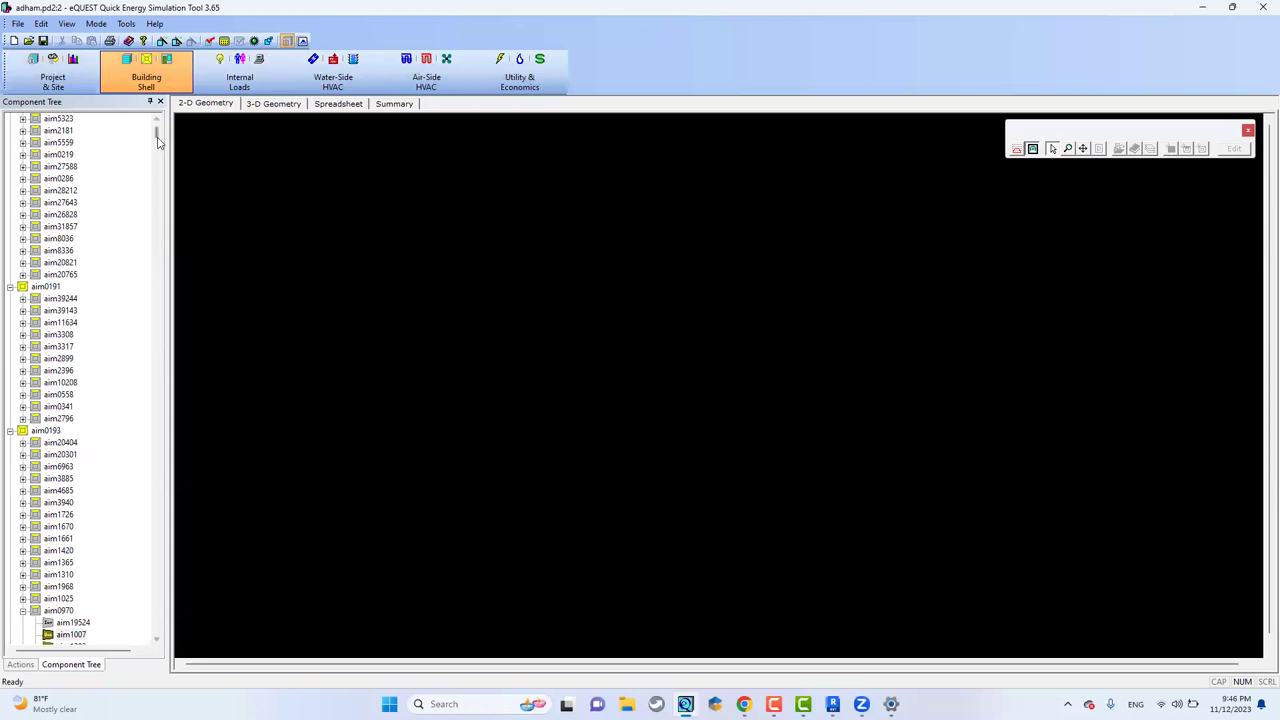
click(157, 140)
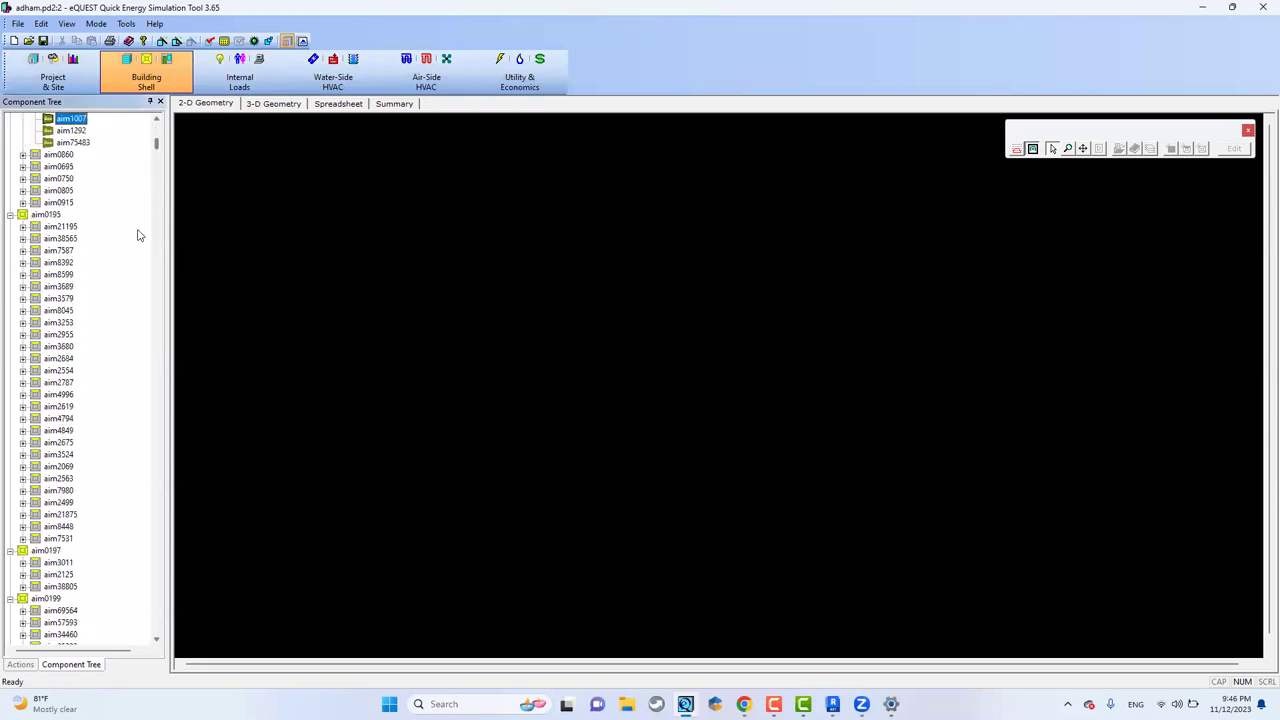
scroll(153, 188, up, 5)
scroll(150, 190, up, 11)
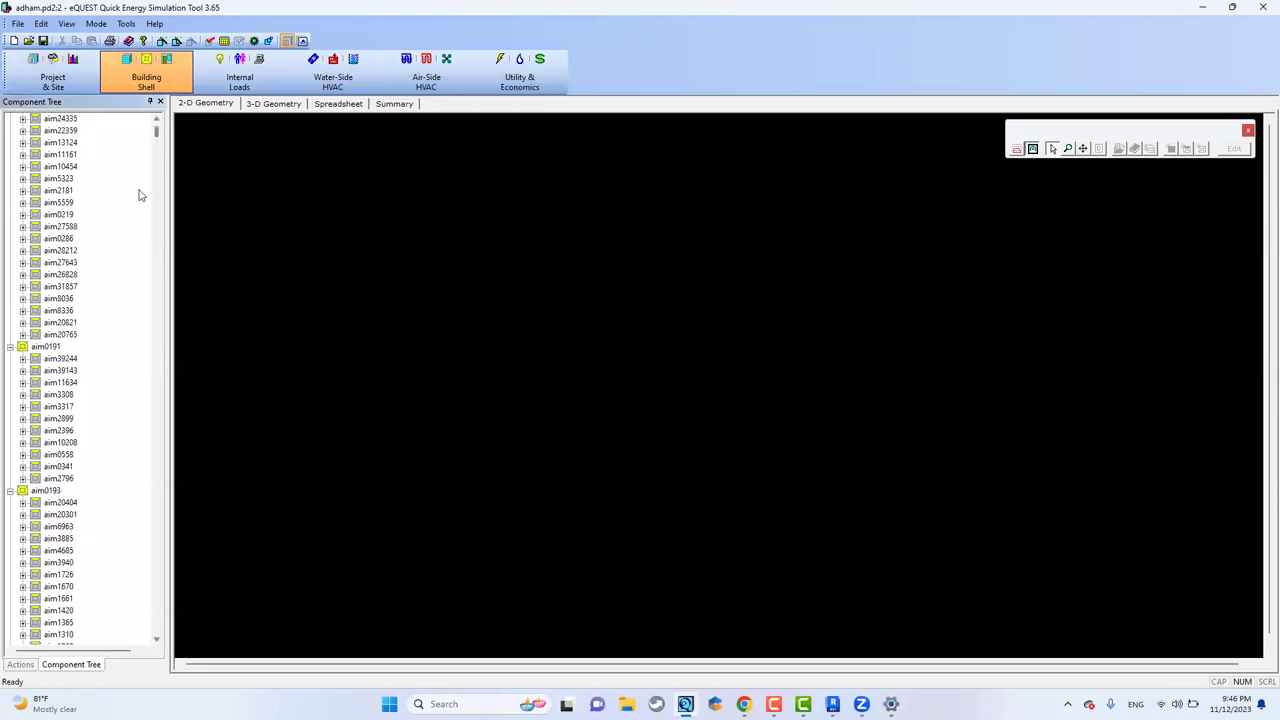
scroll(82, 205, up, 3)
right_click(68, 168)
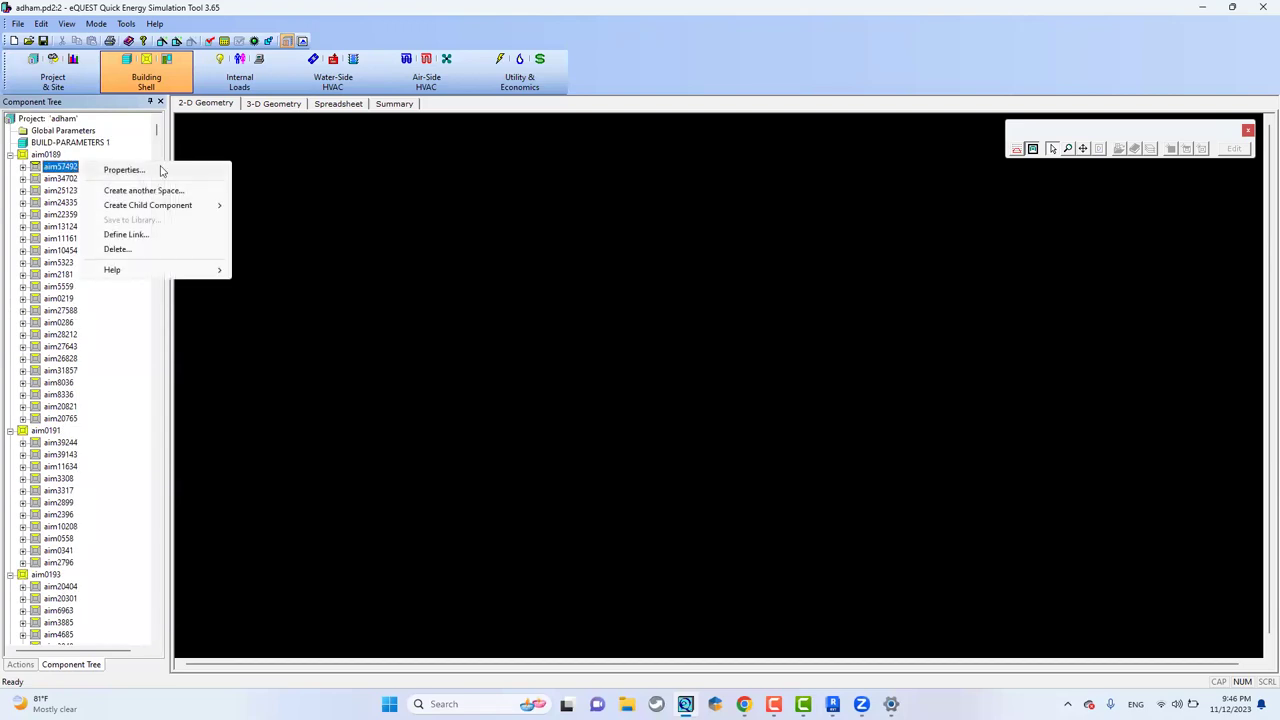
click(160, 171)
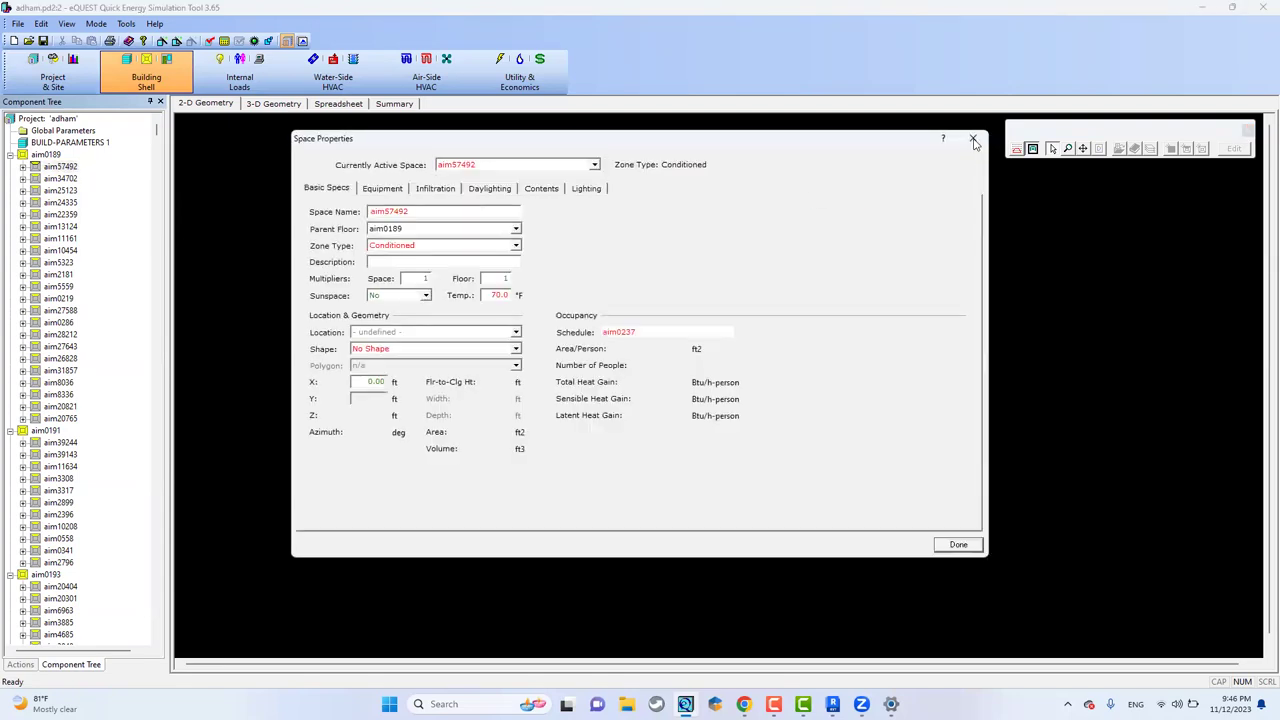
click(974, 141)
Collapse floors aim0189 and aim0191 and the Weekly Schedules folder, and look over the building shell's schedules, window layers, glass types and materials.
click(10, 155)
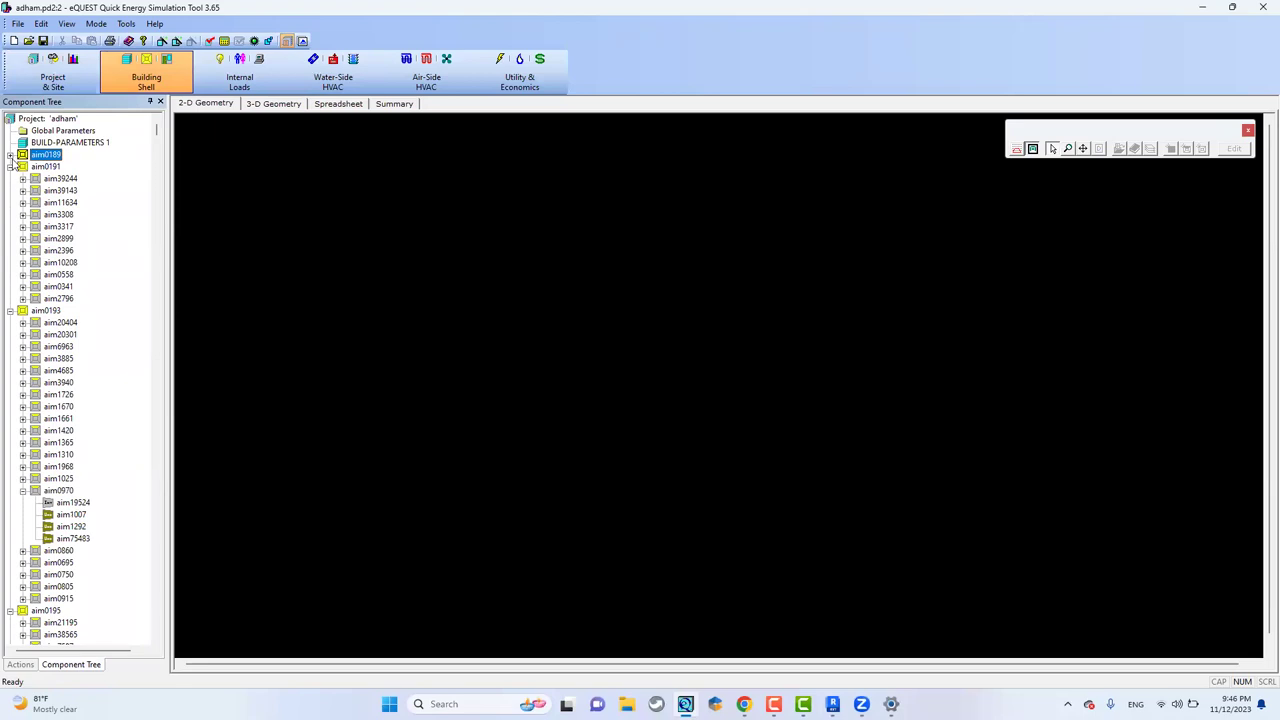
click(10, 167)
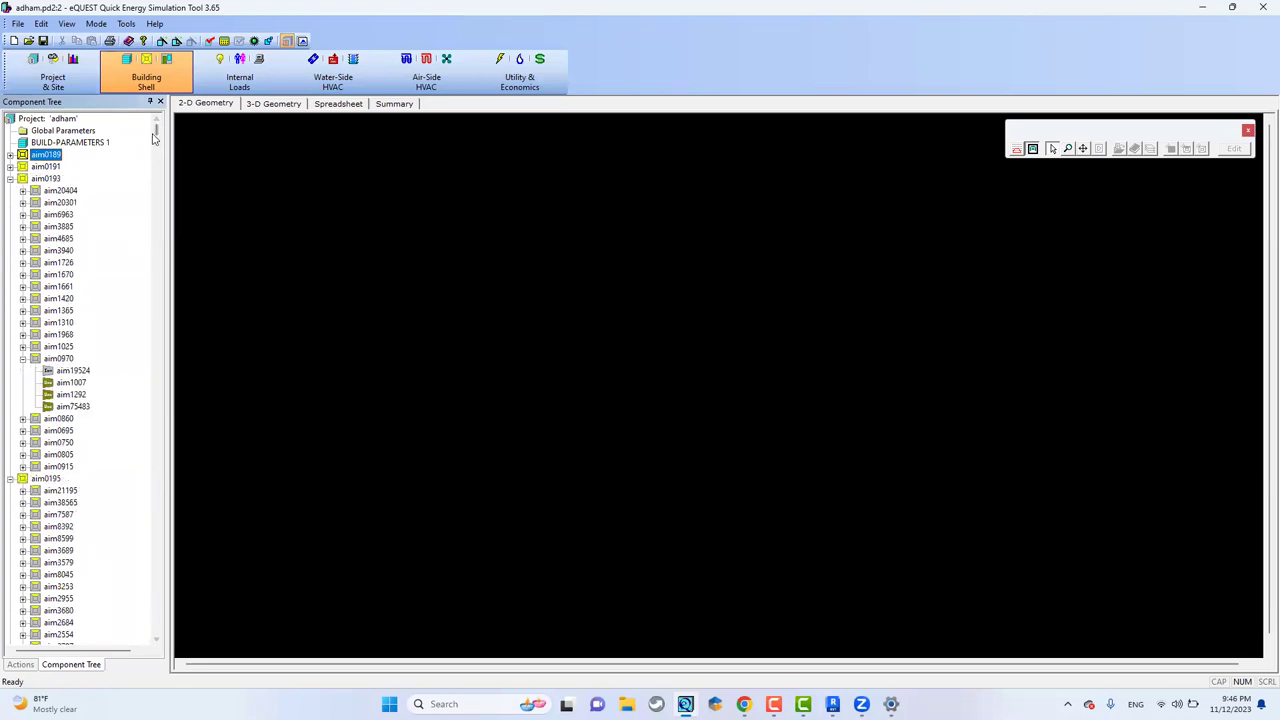
drag(156, 137, 169, 625)
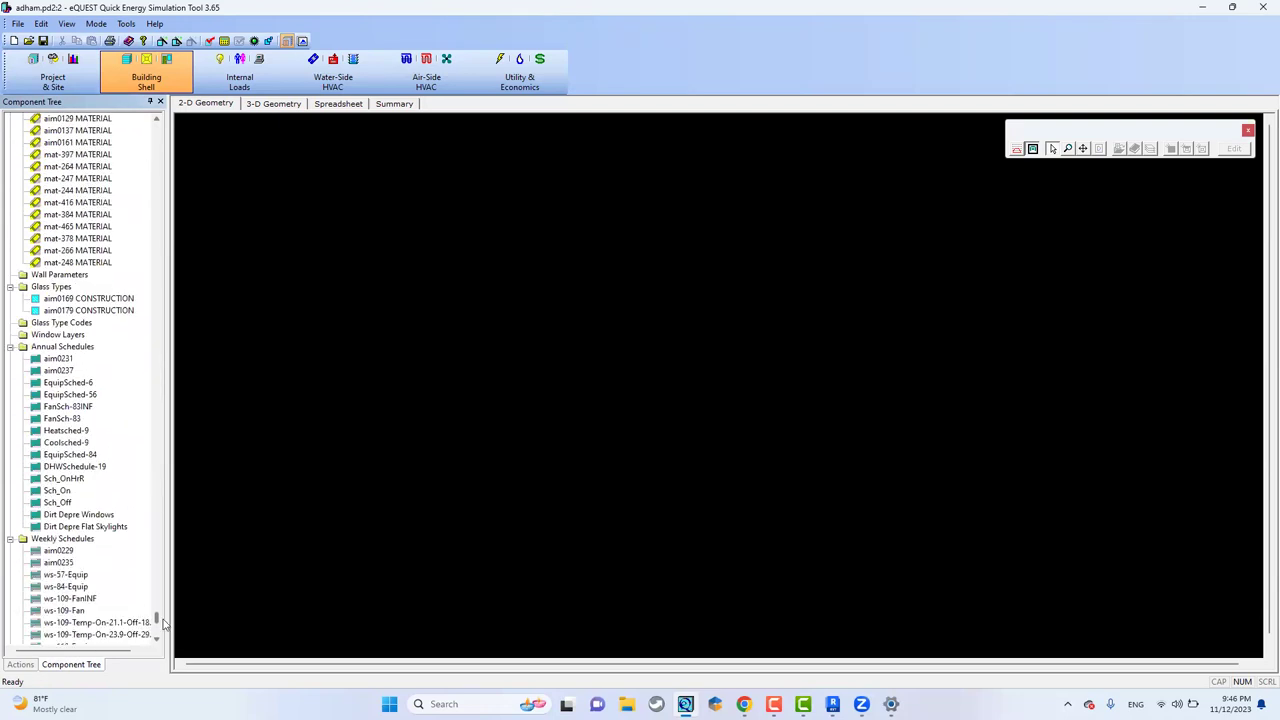
click(70, 539)
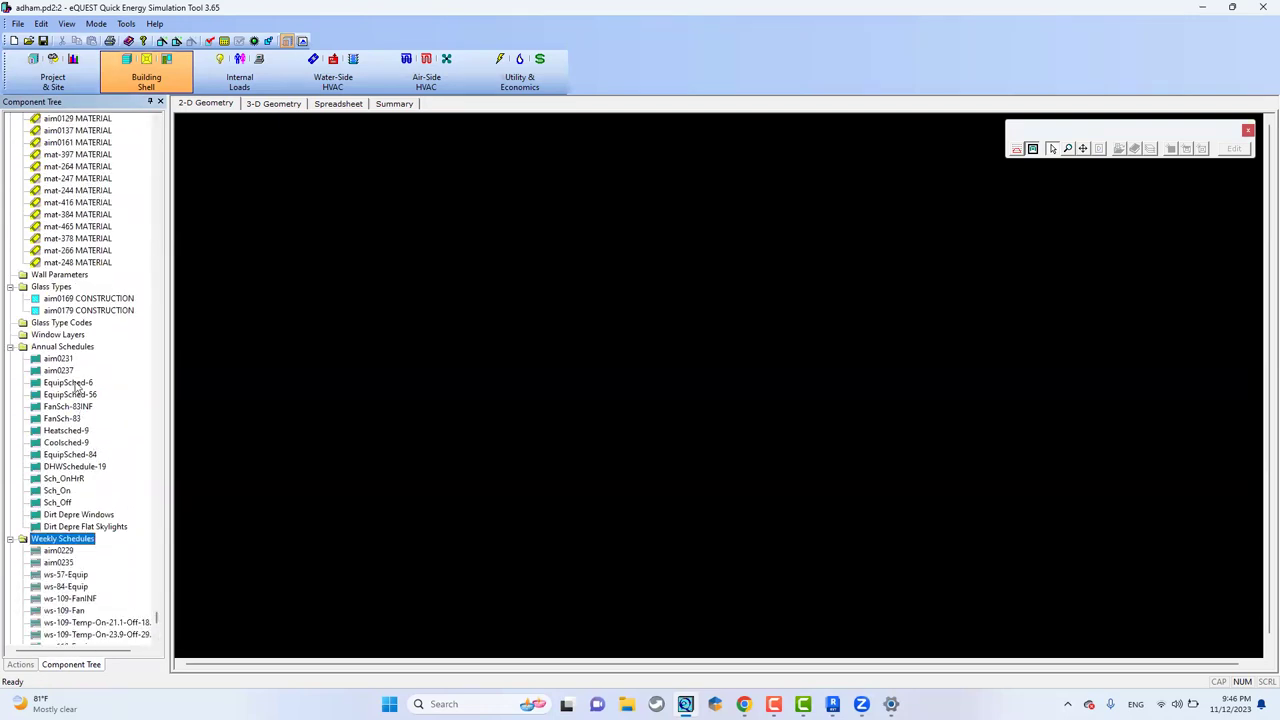
key(Home)
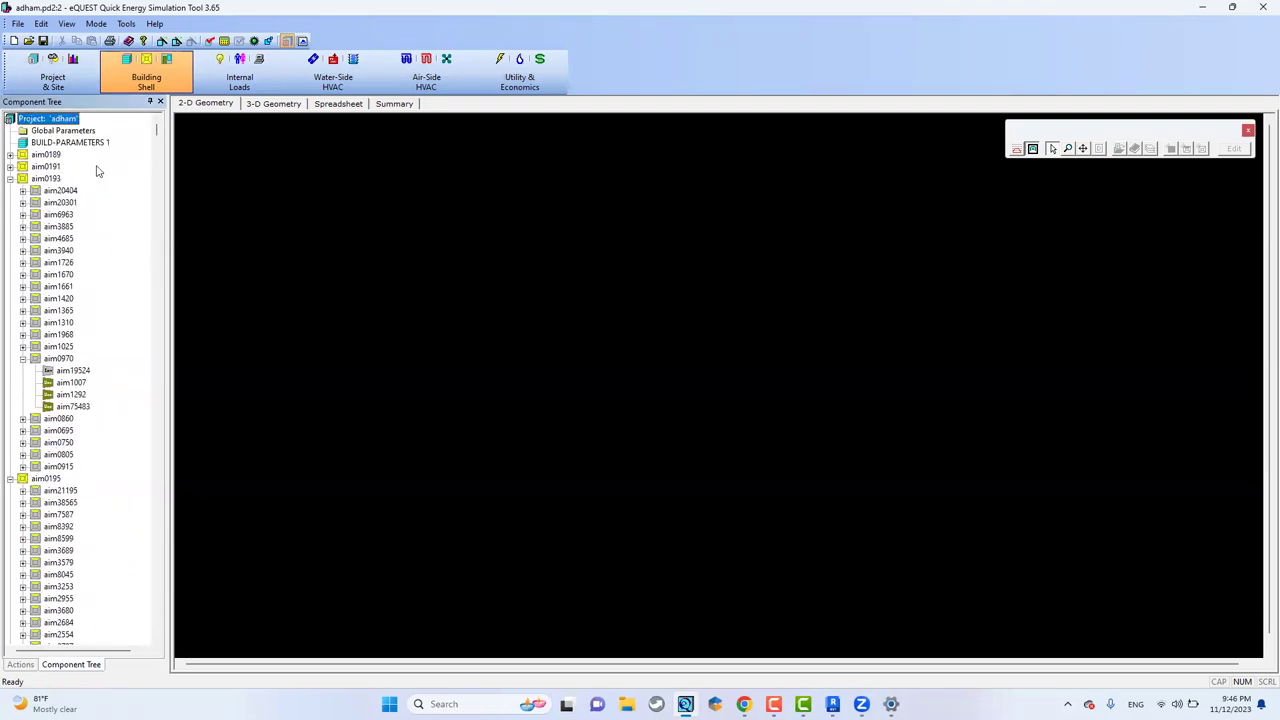
drag(156, 132, 113, 630)
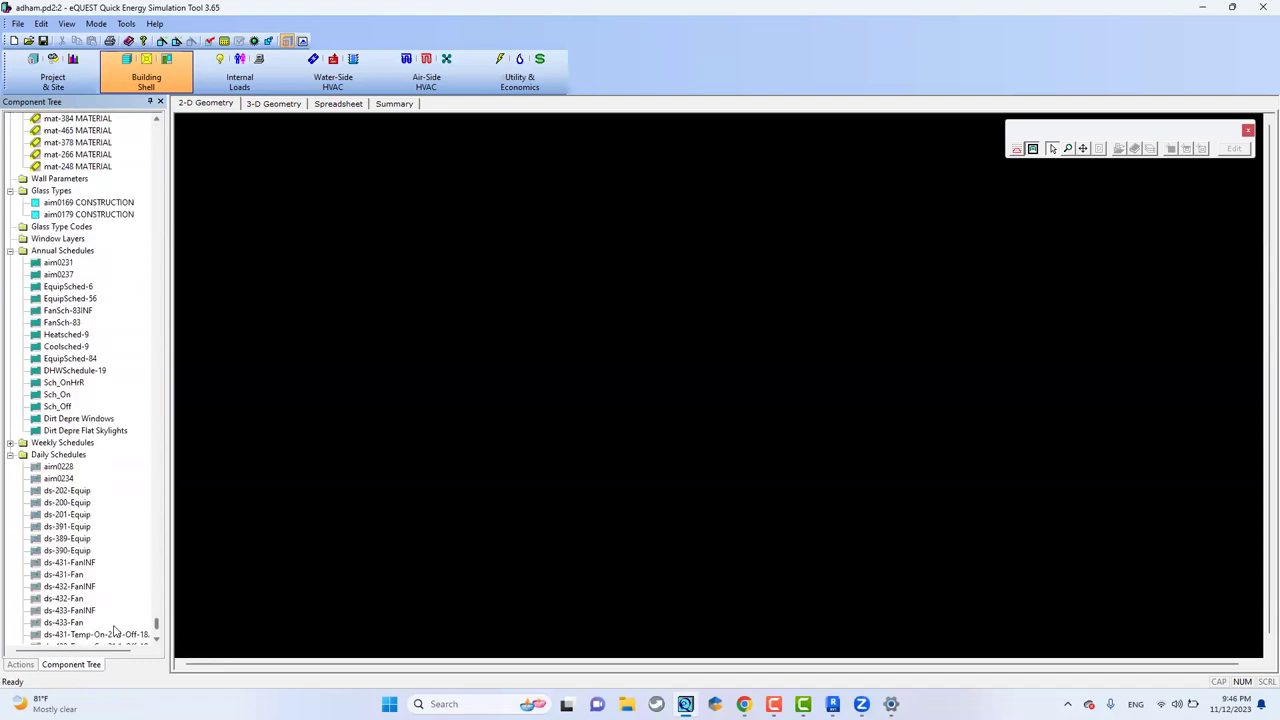
click(55, 443)
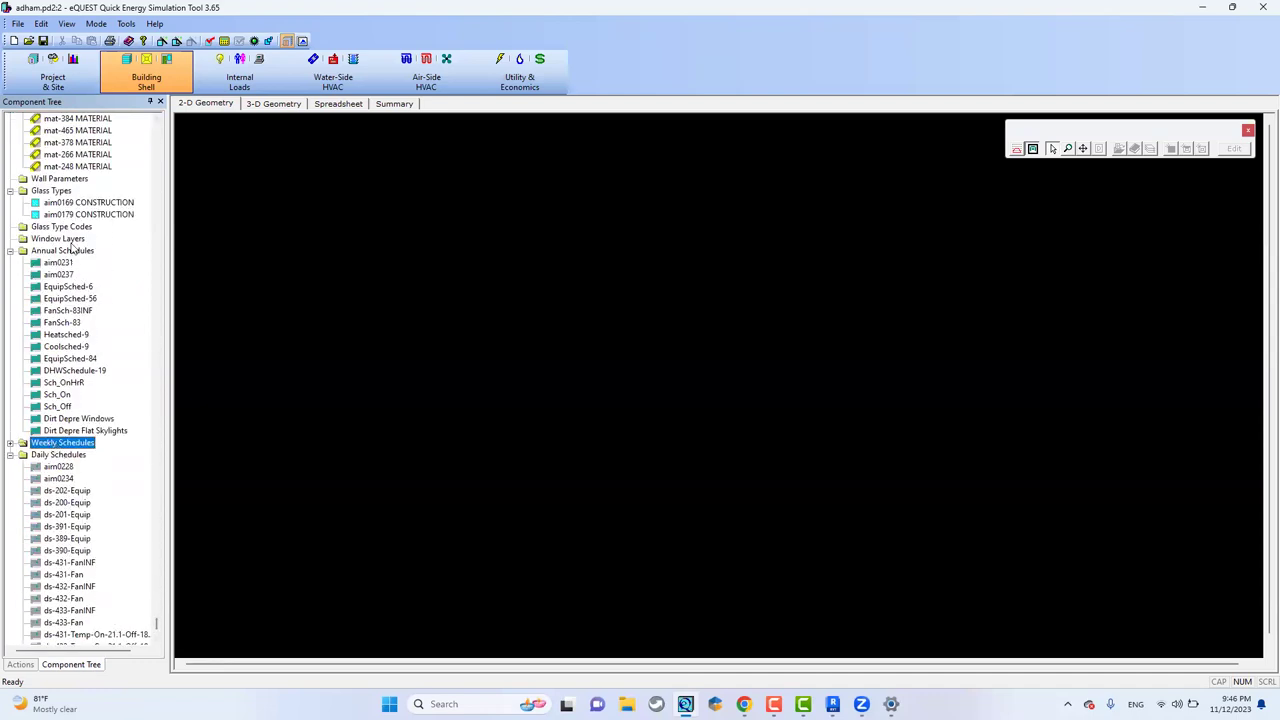
click(70, 241)
scroll(97, 378, up, 3)
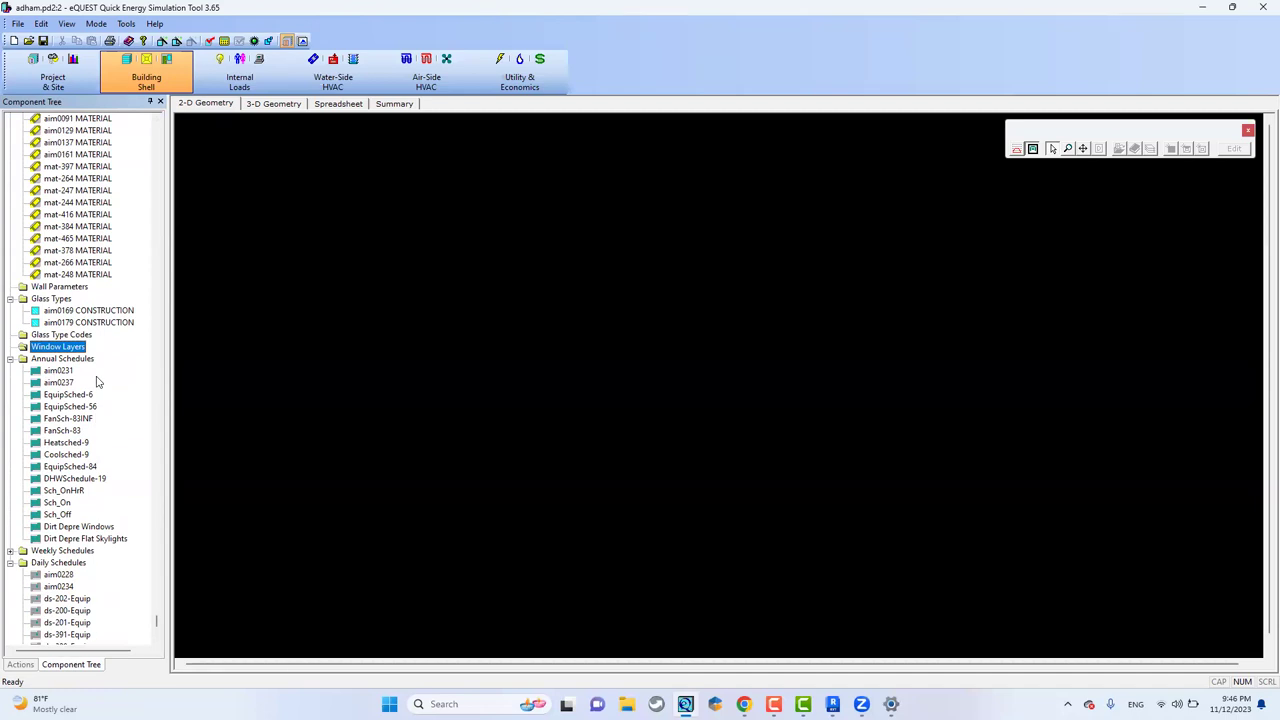
scroll(97, 382, up, 3)
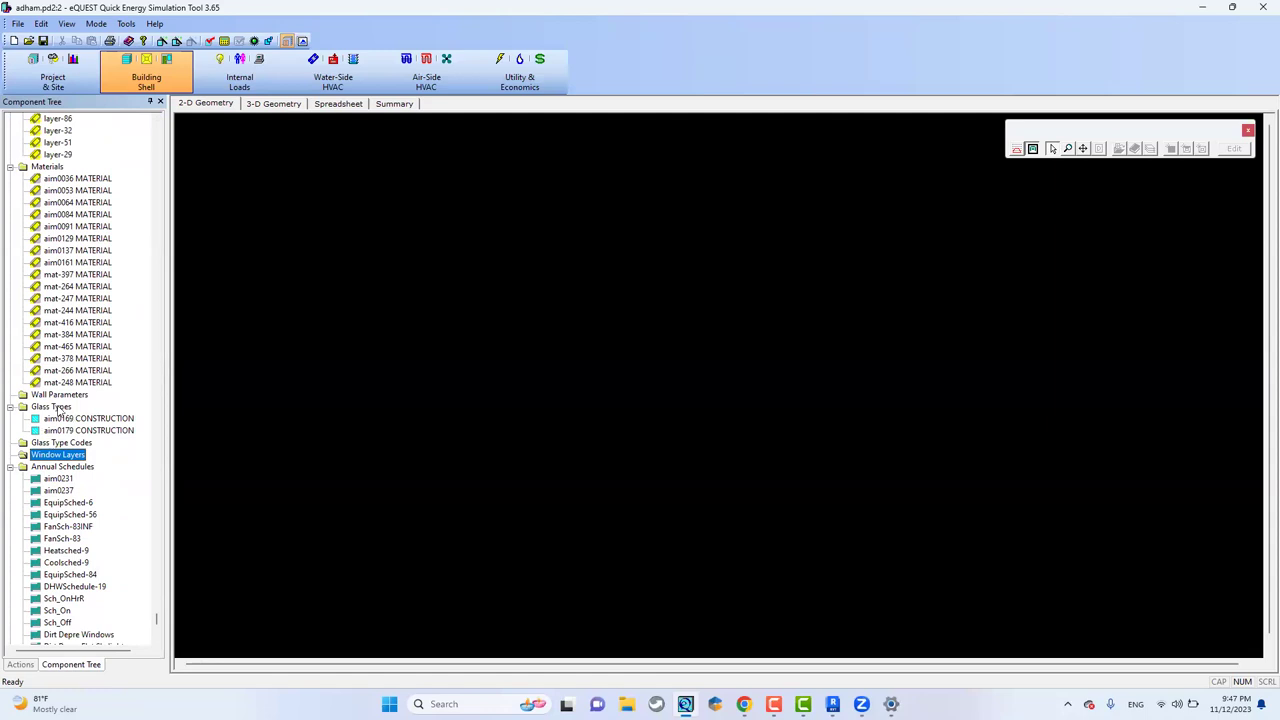
Create a window layer of type Glass and view its solar transmittances and reflectances.
right_click(108, 453)
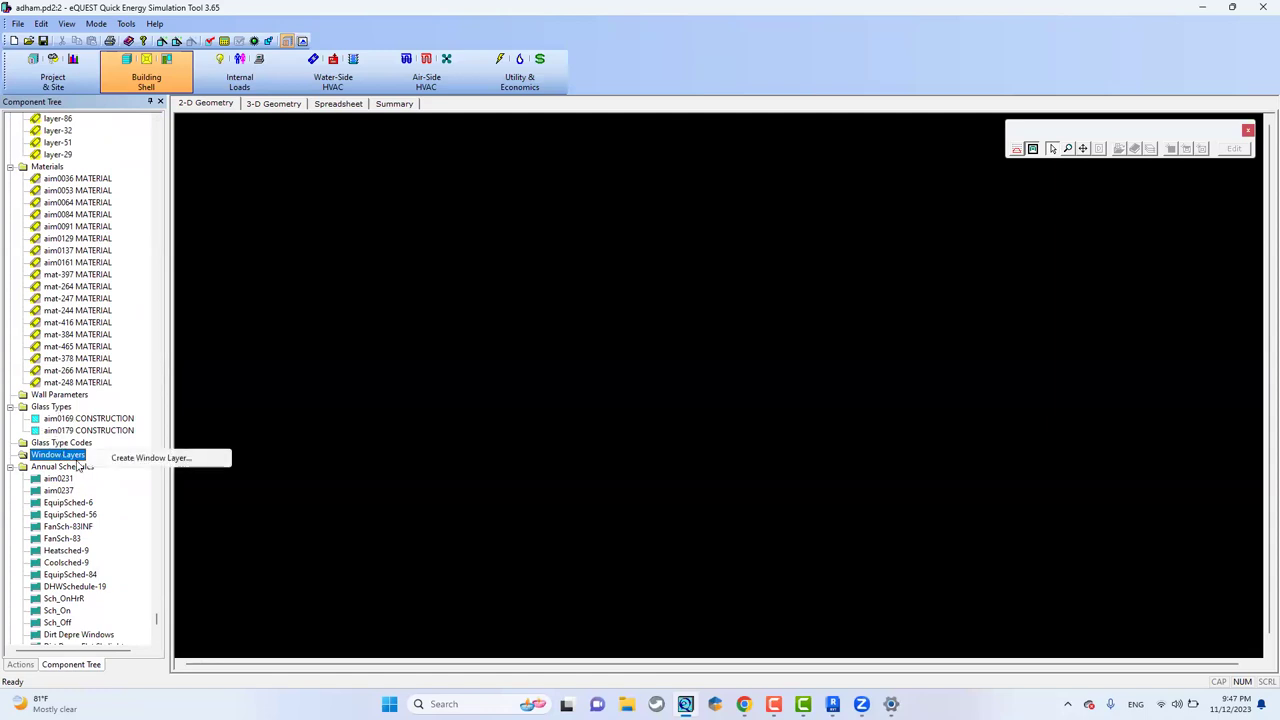
click(150, 458)
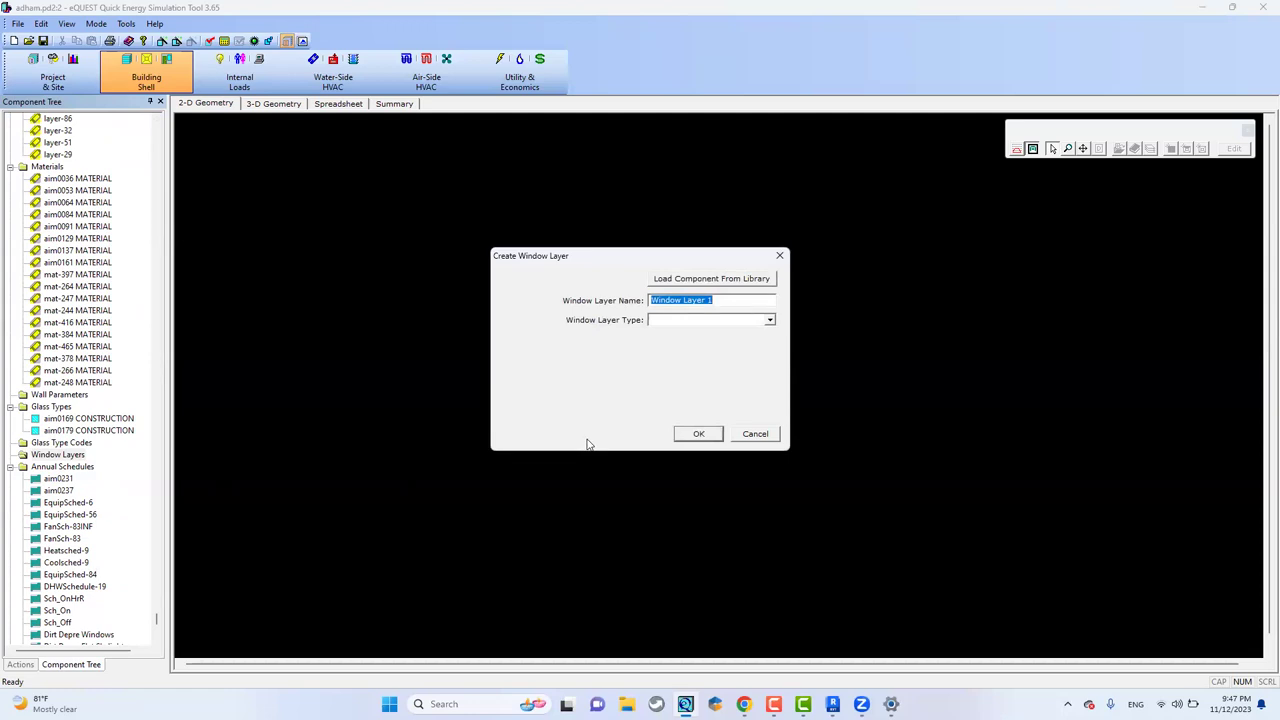
click(768, 320)
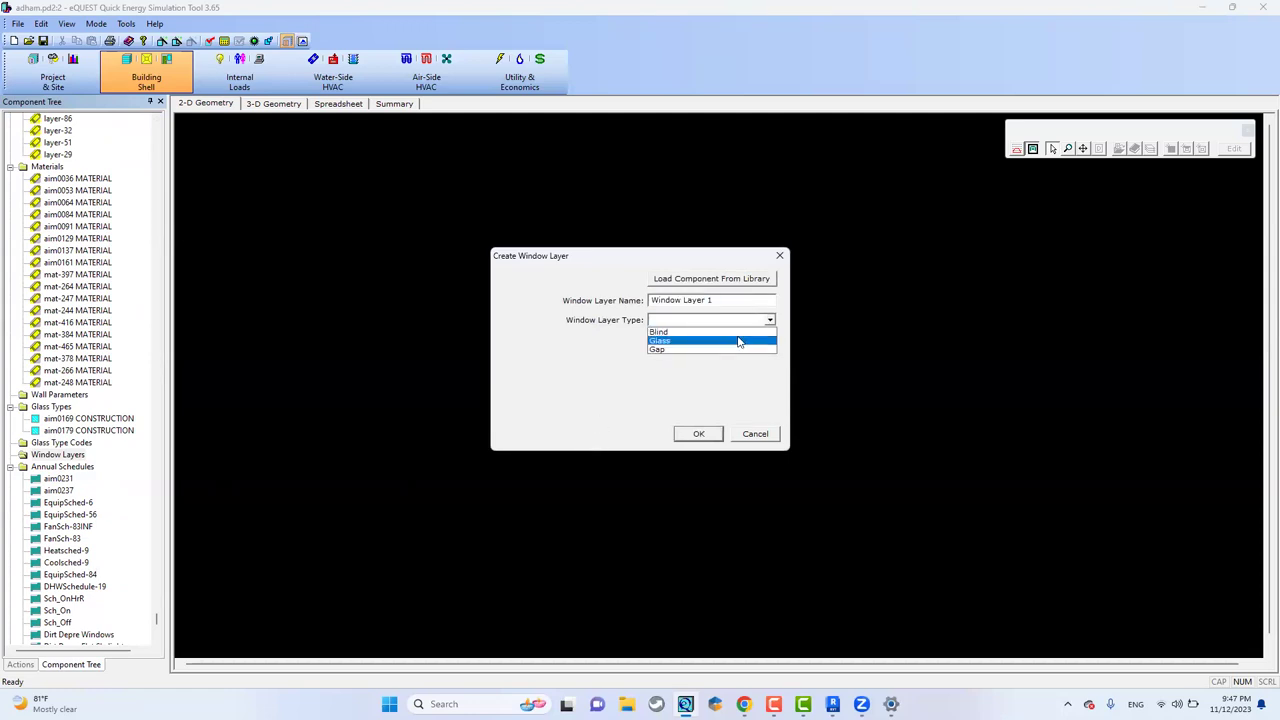
click(738, 341)
click(698, 435)
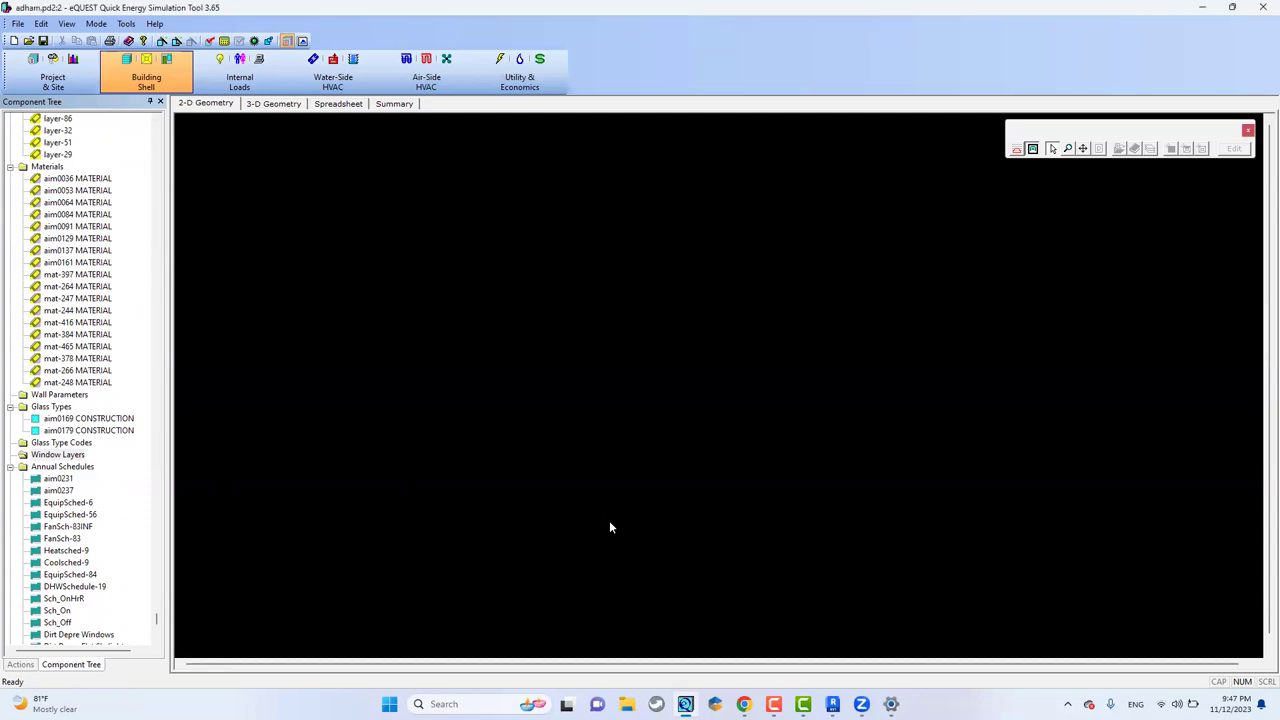
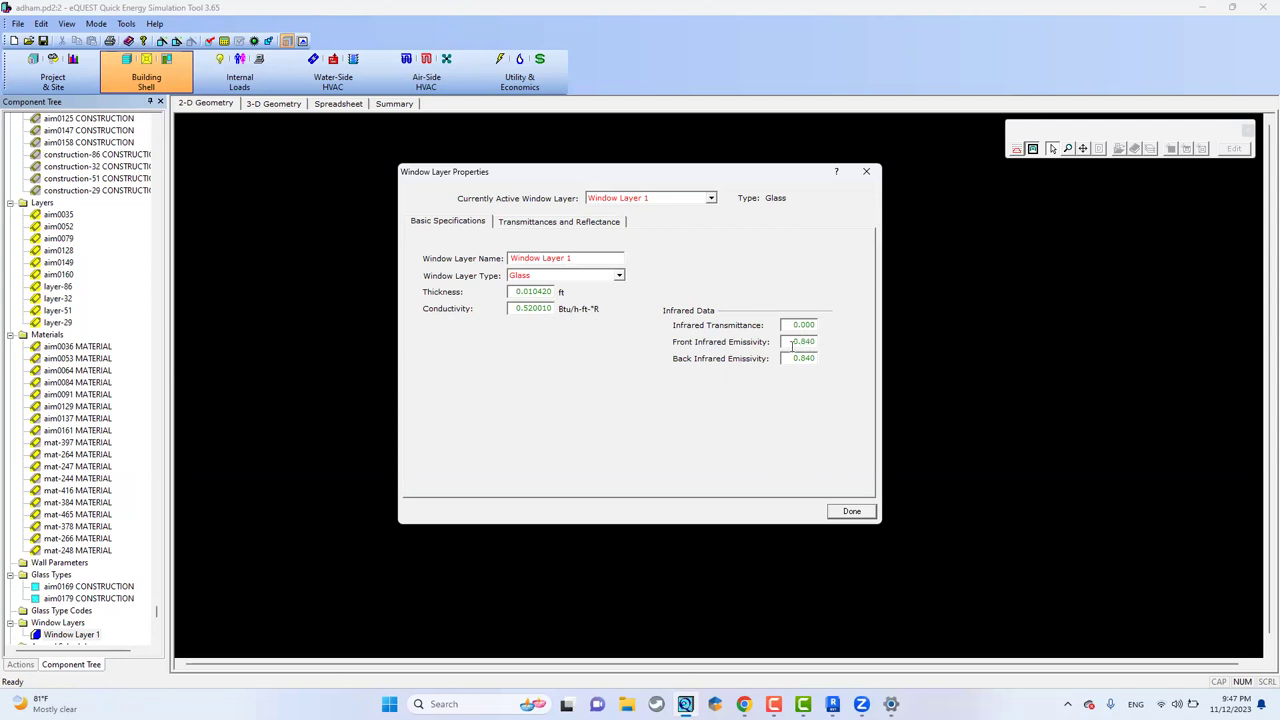
click(580, 224)
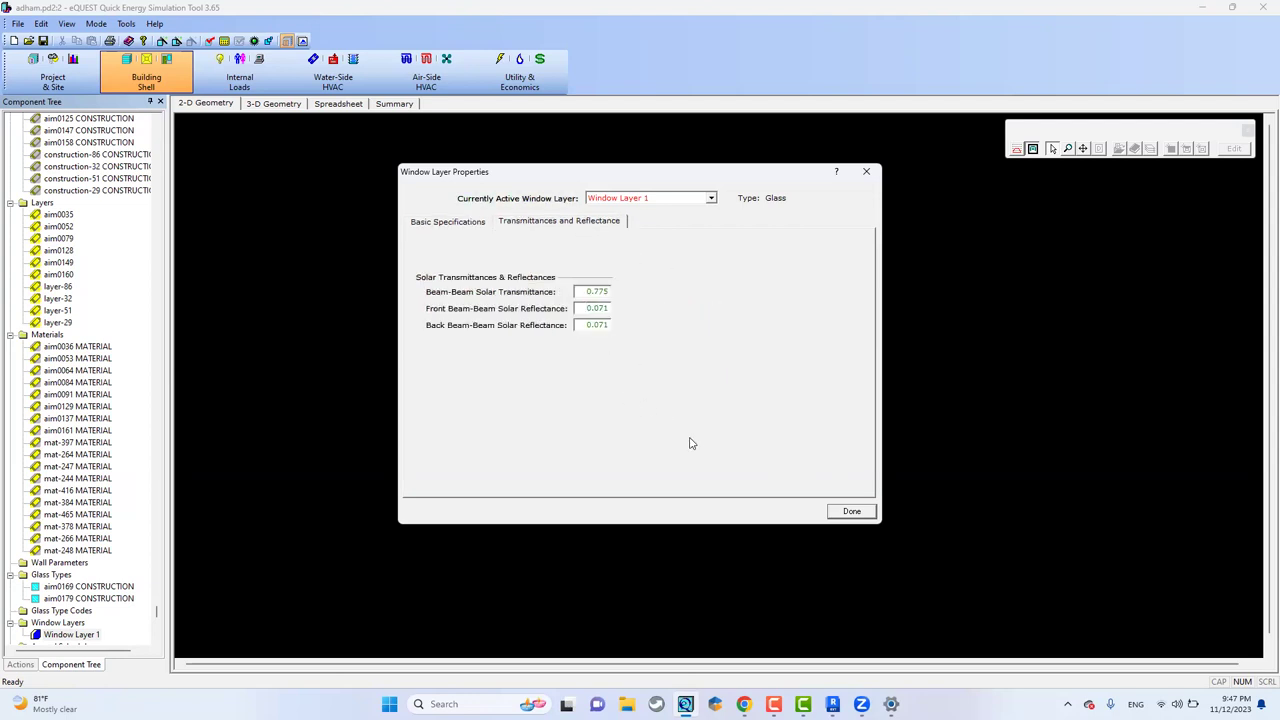
Close the window layer properties and start creating a new glass type in the building shell.
click(846, 511)
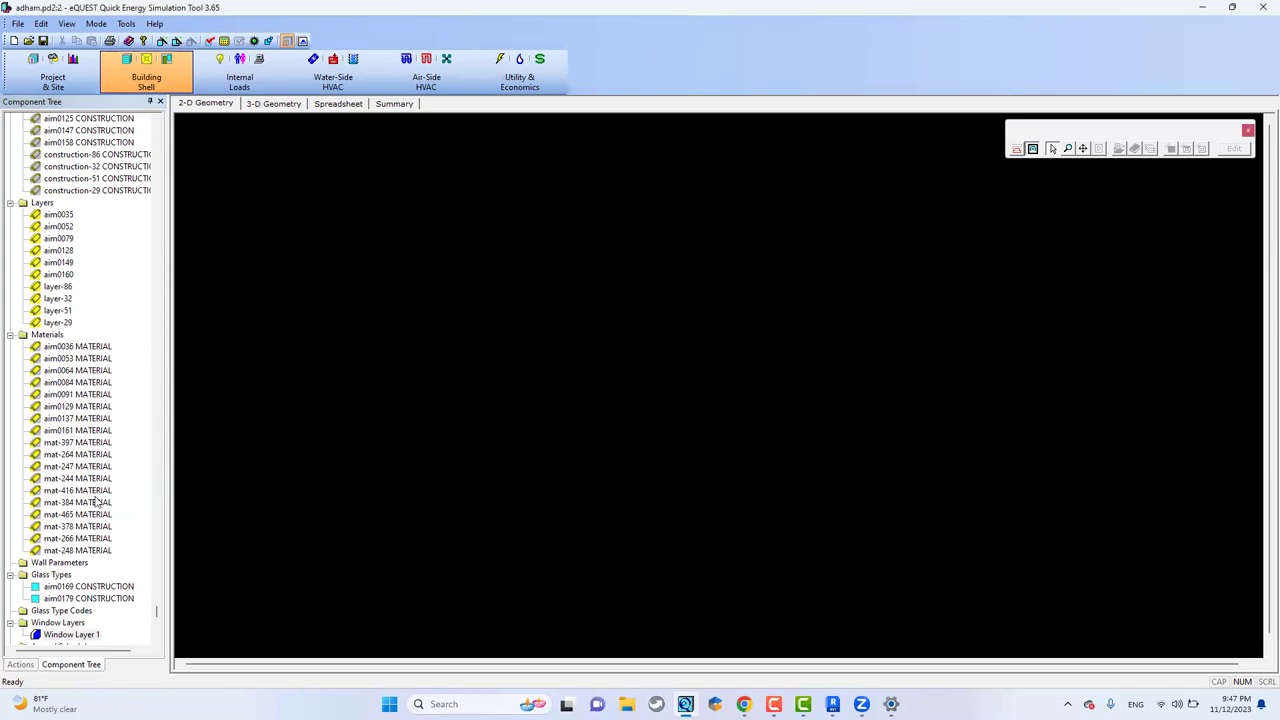
click(63, 575)
scroll(75, 480, down, 6)
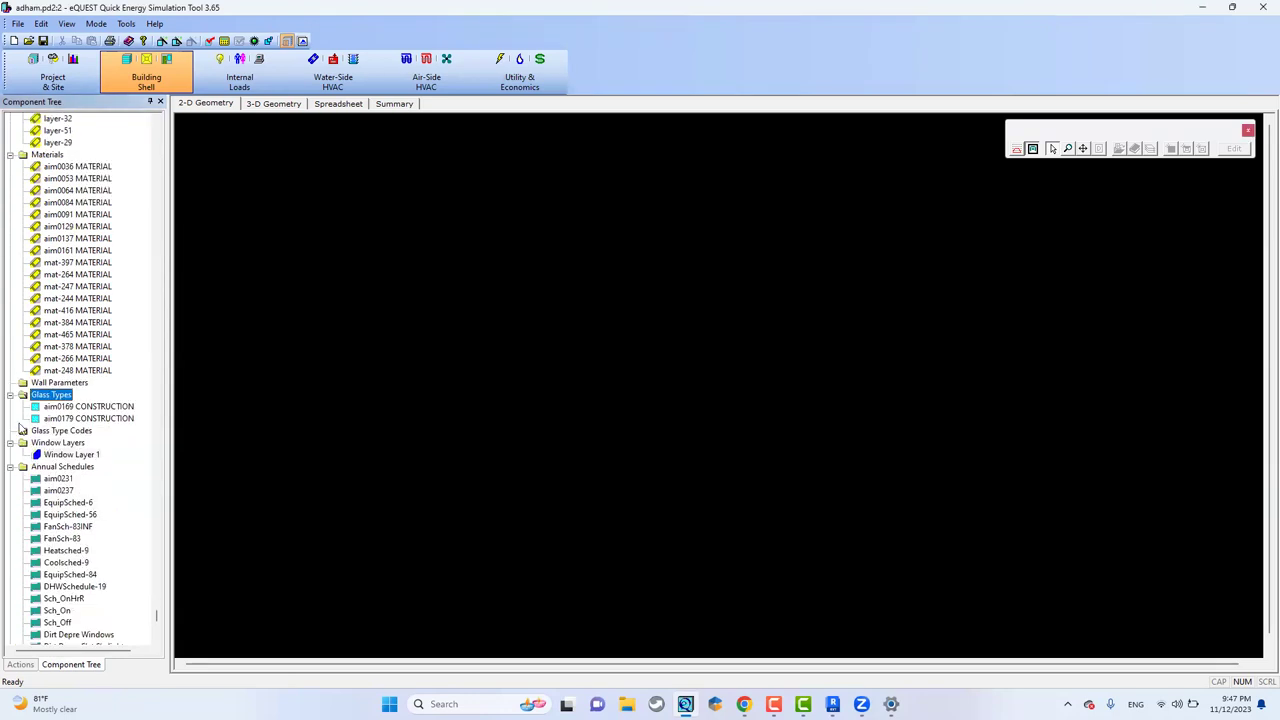
click(78, 406)
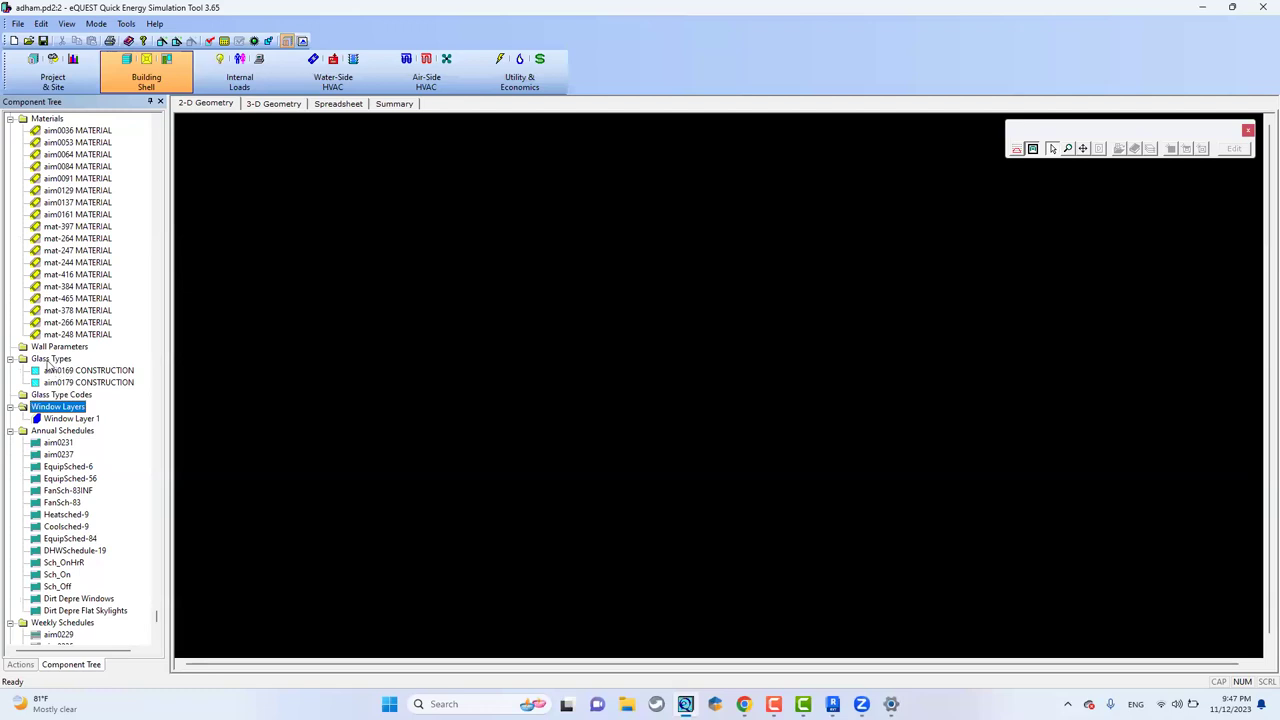
click(50, 359)
right_click(50, 360)
click(120, 361)
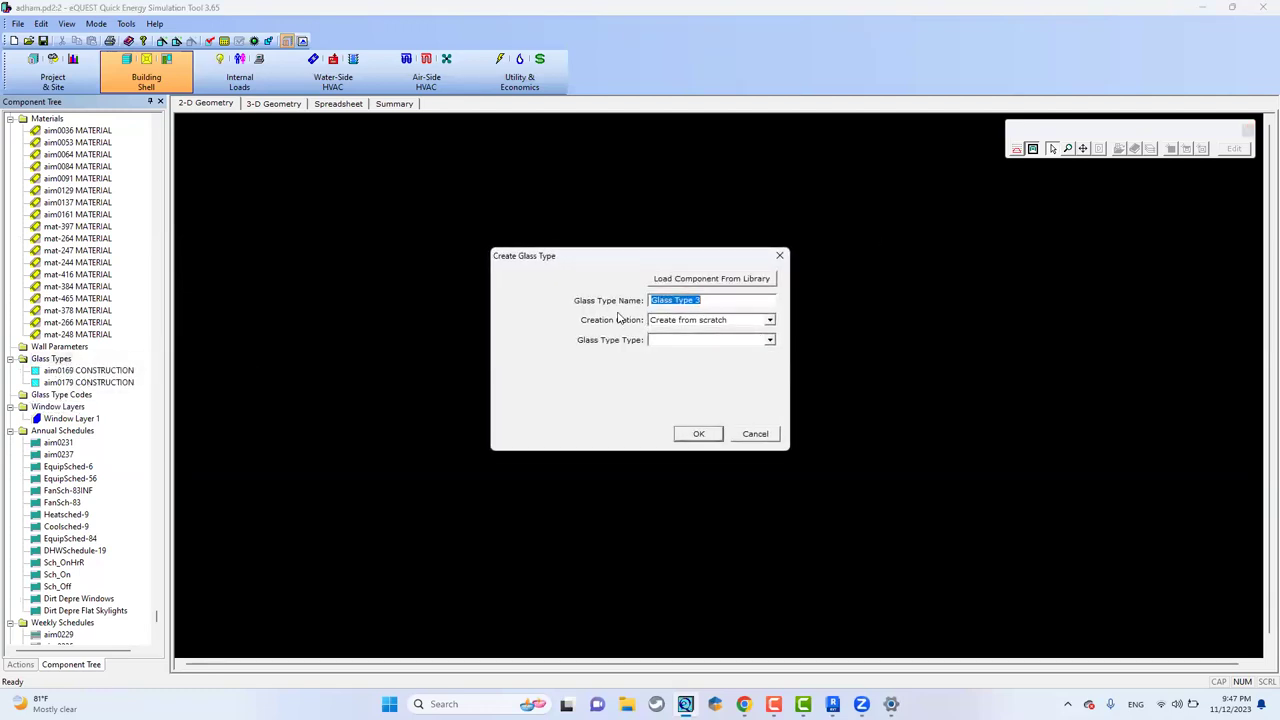
click(771, 320)
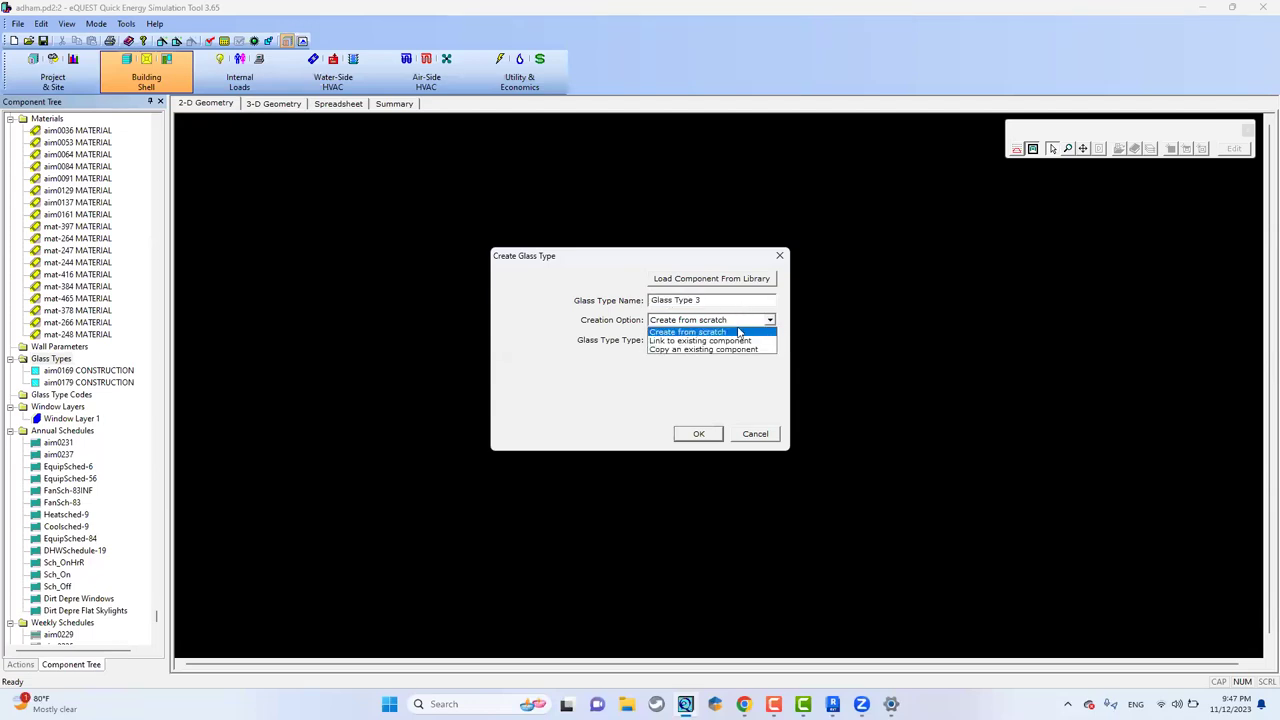
click(733, 341)
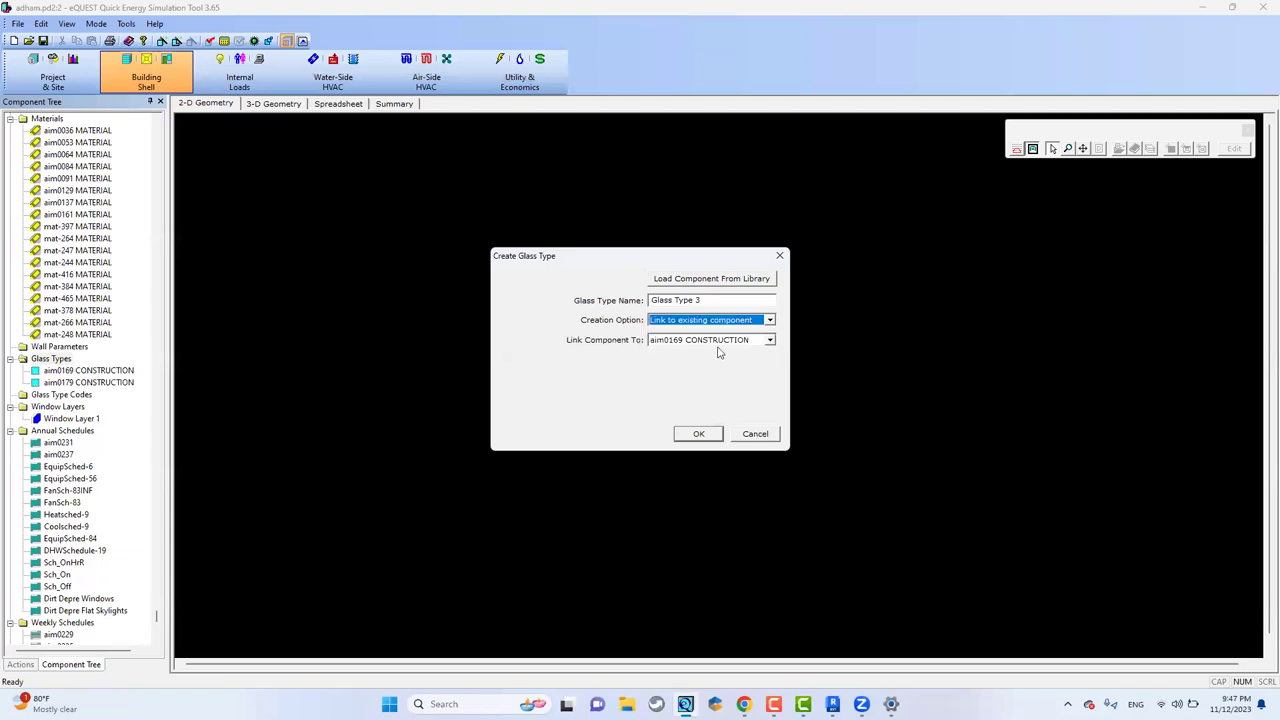
click(752, 324)
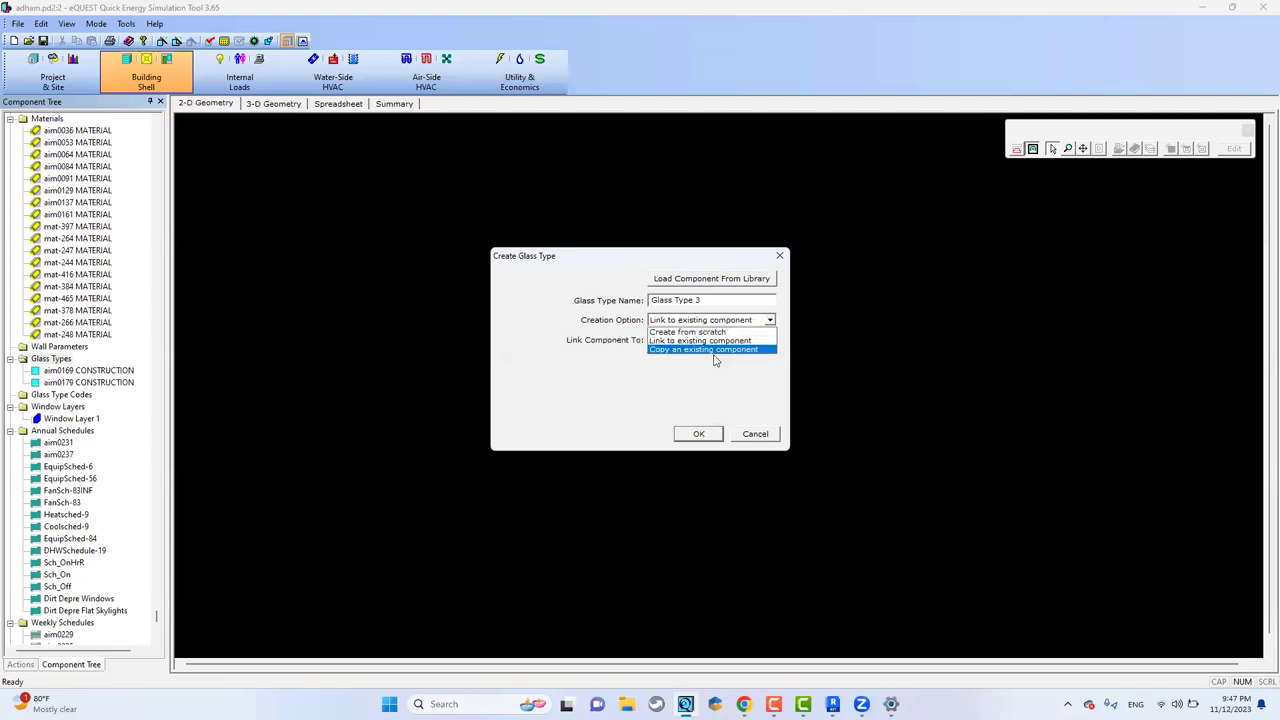
click(706, 348)
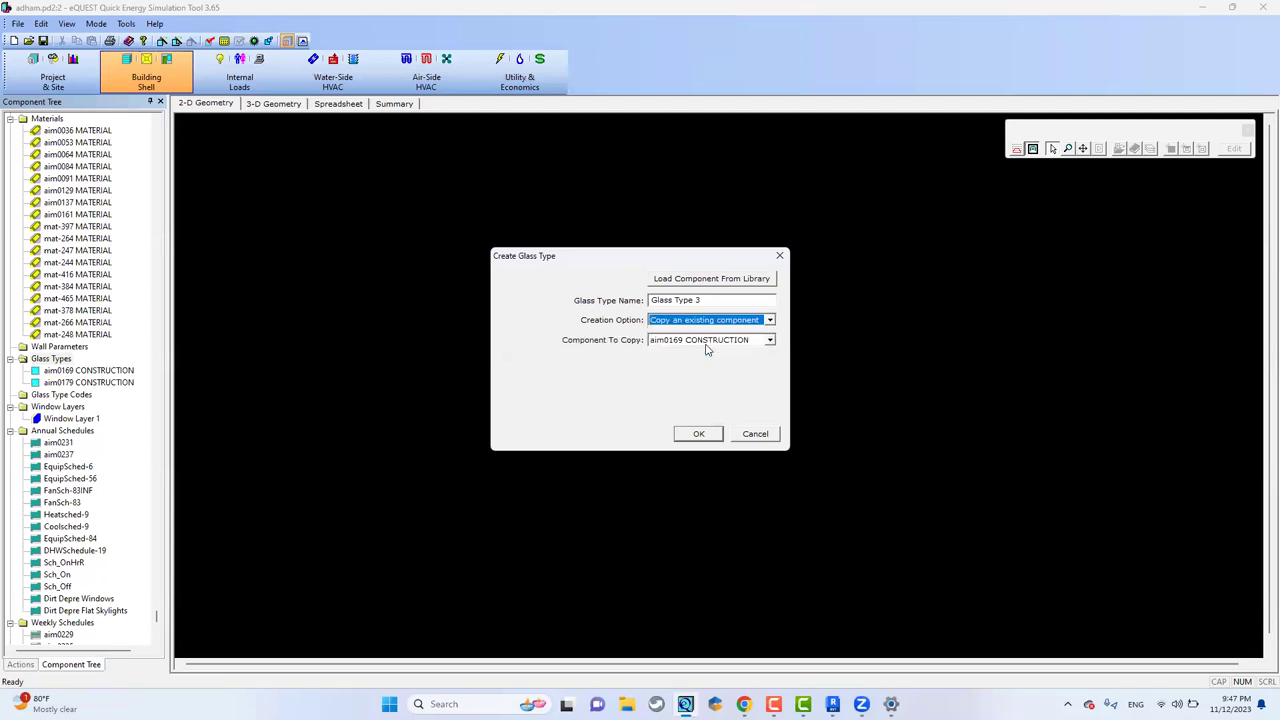
click(770, 320)
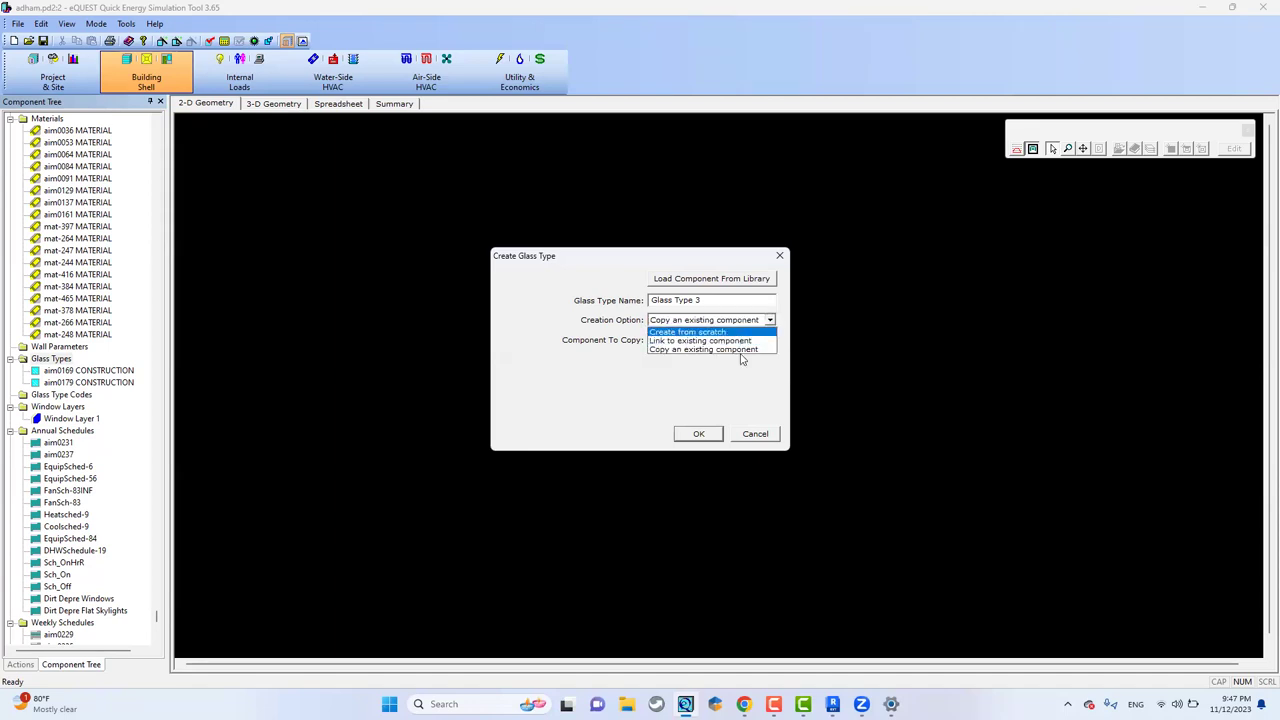
click(742, 332)
Create the glass type from scratch as Simplified with a shading coefficient of 22, and close its properties.
click(768, 340)
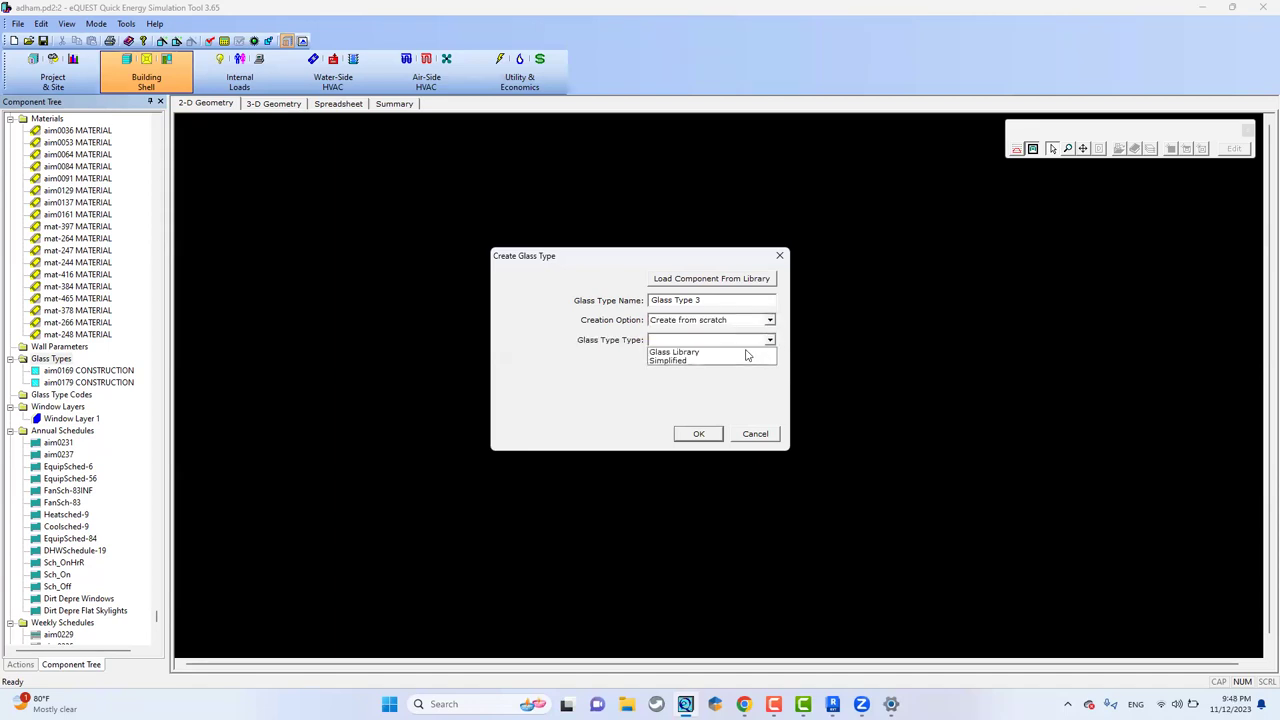
click(726, 352)
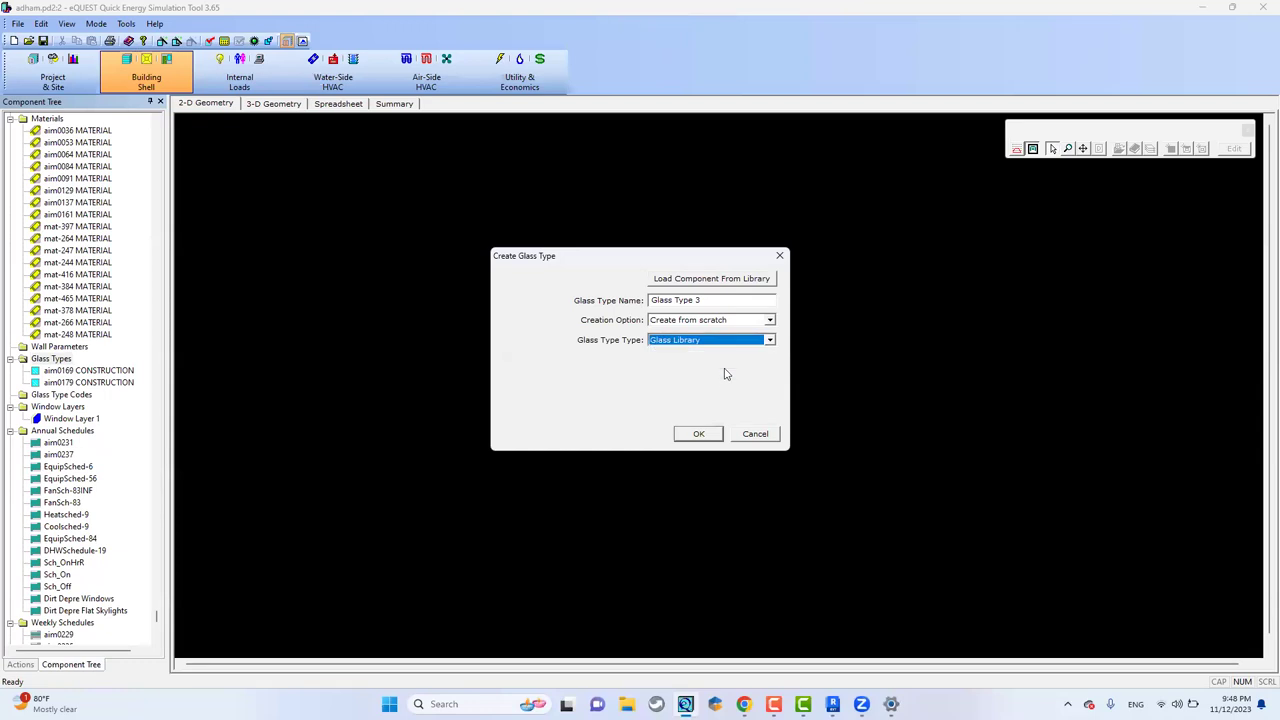
click(700, 342)
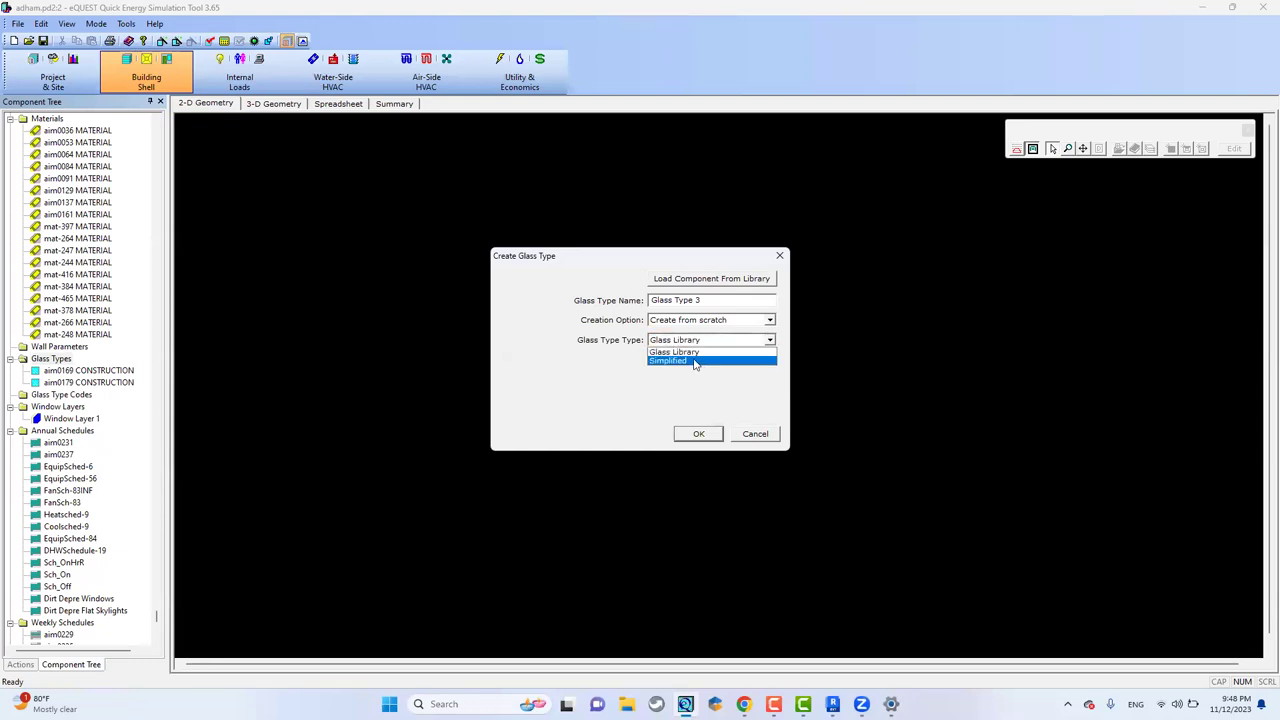
click(695, 362)
click(689, 434)
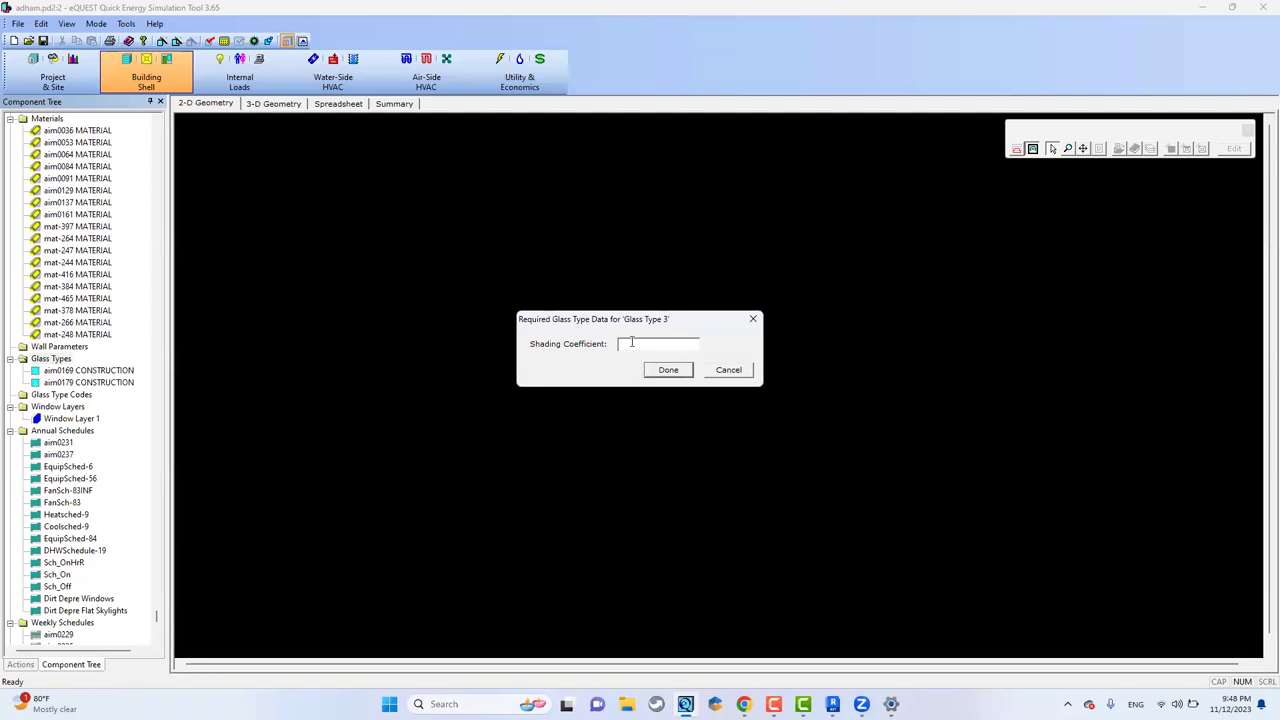
text(22)
click(674, 373)
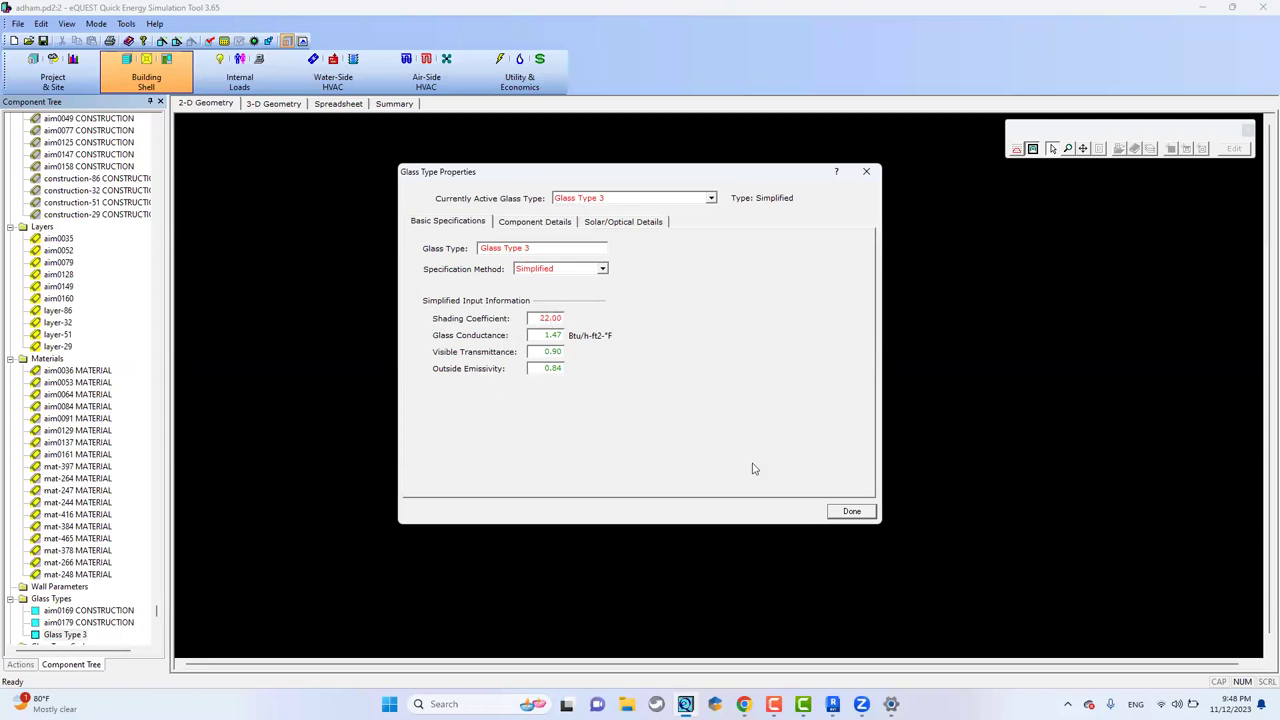
click(829, 512)
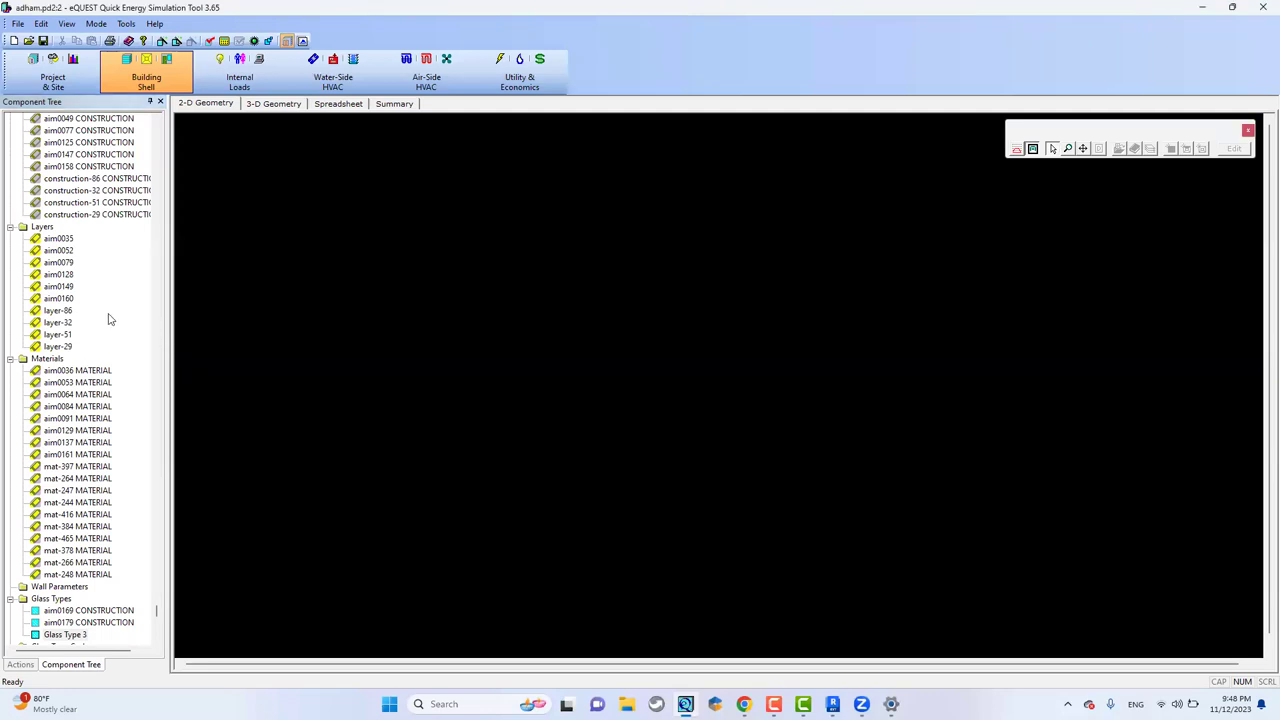
Start creating a new material in the building shell's Materials folder.
click(35, 370)
click(48, 359)
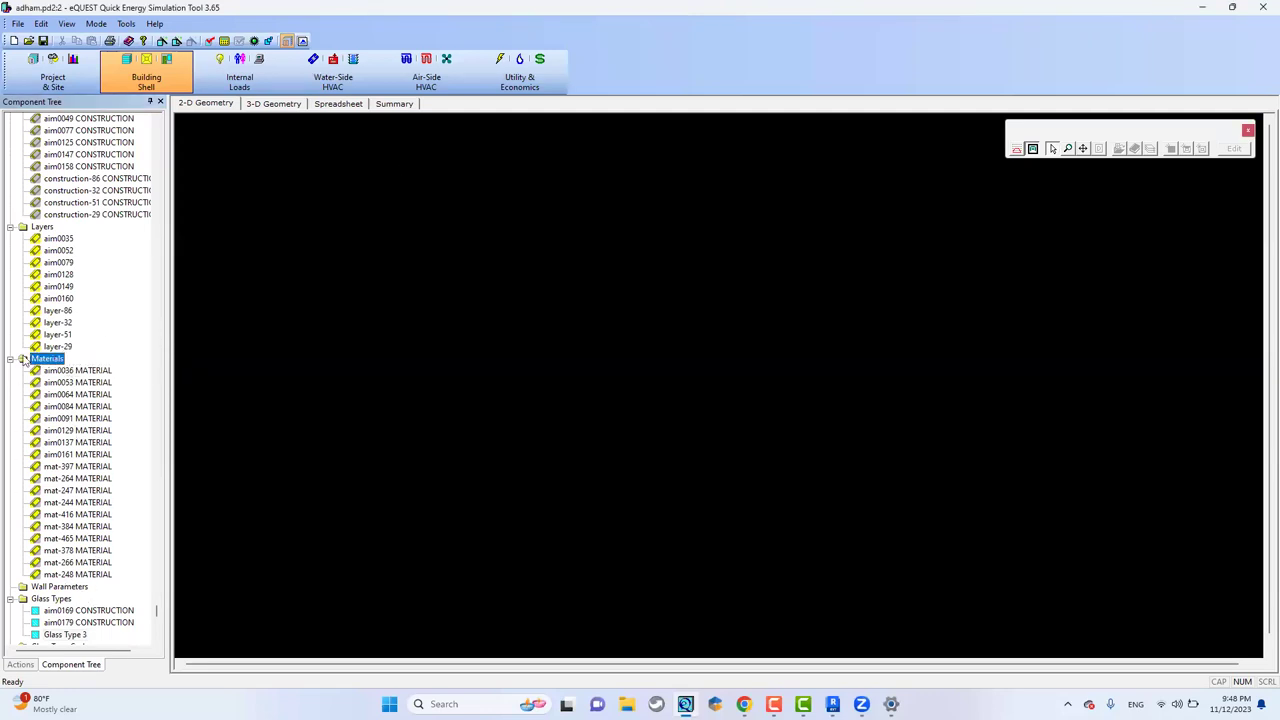
right_click(52, 362)
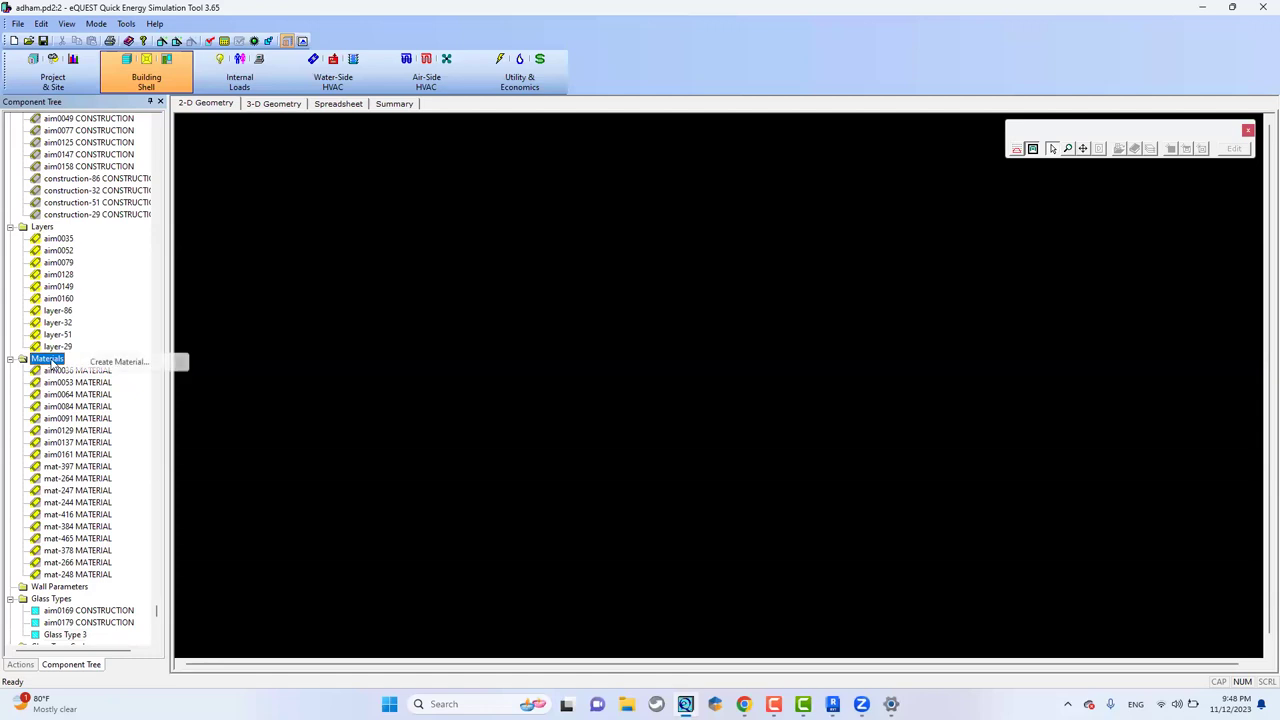
click(112, 364)
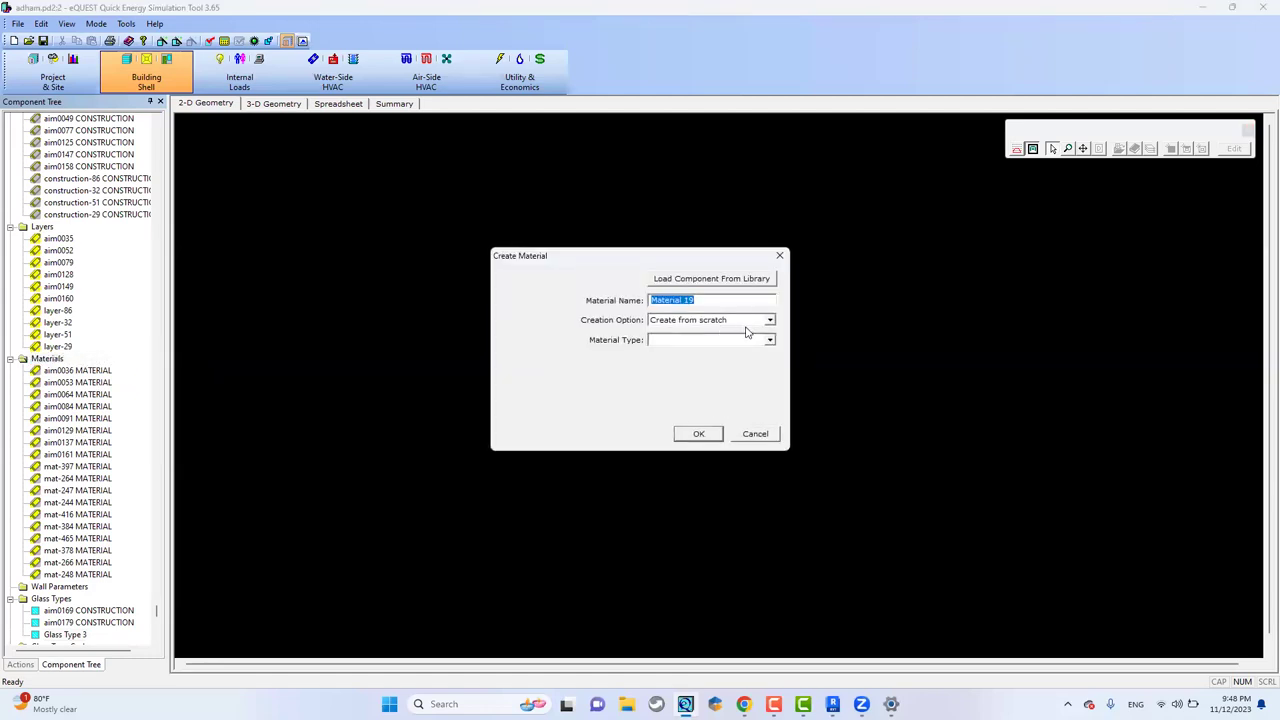
click(717, 300)
click(739, 320)
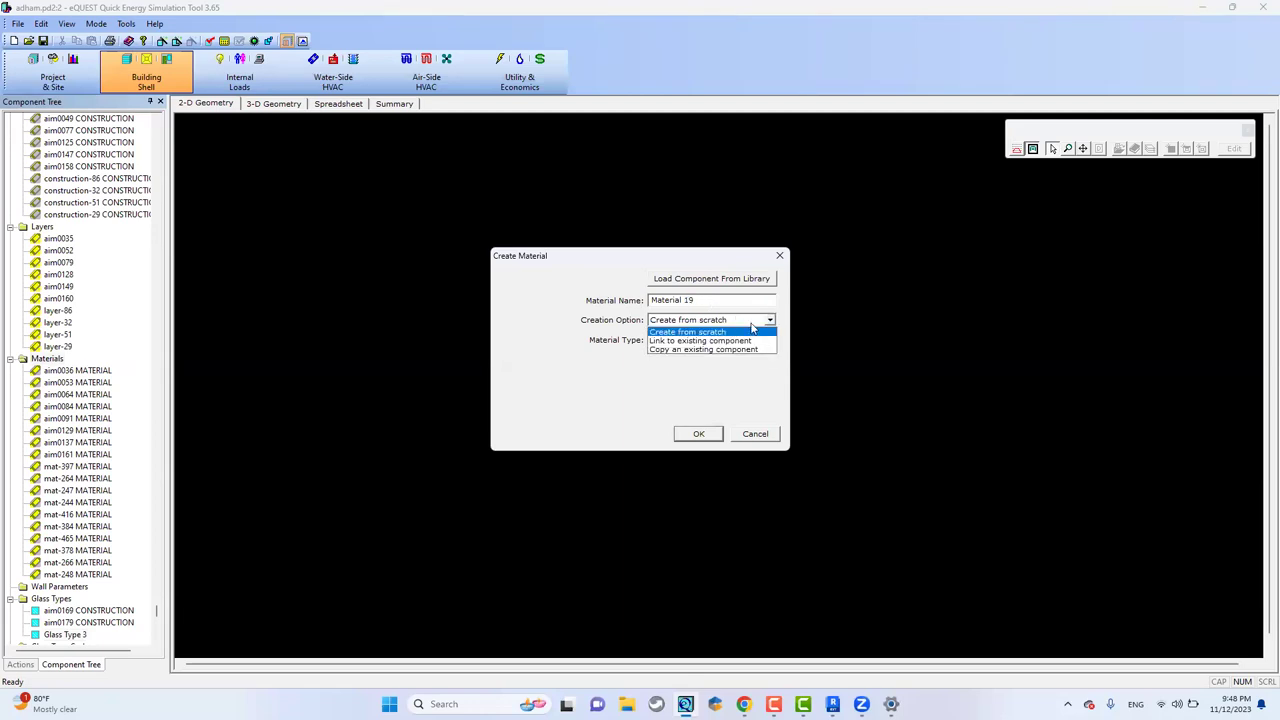
click(752, 330)
click(752, 342)
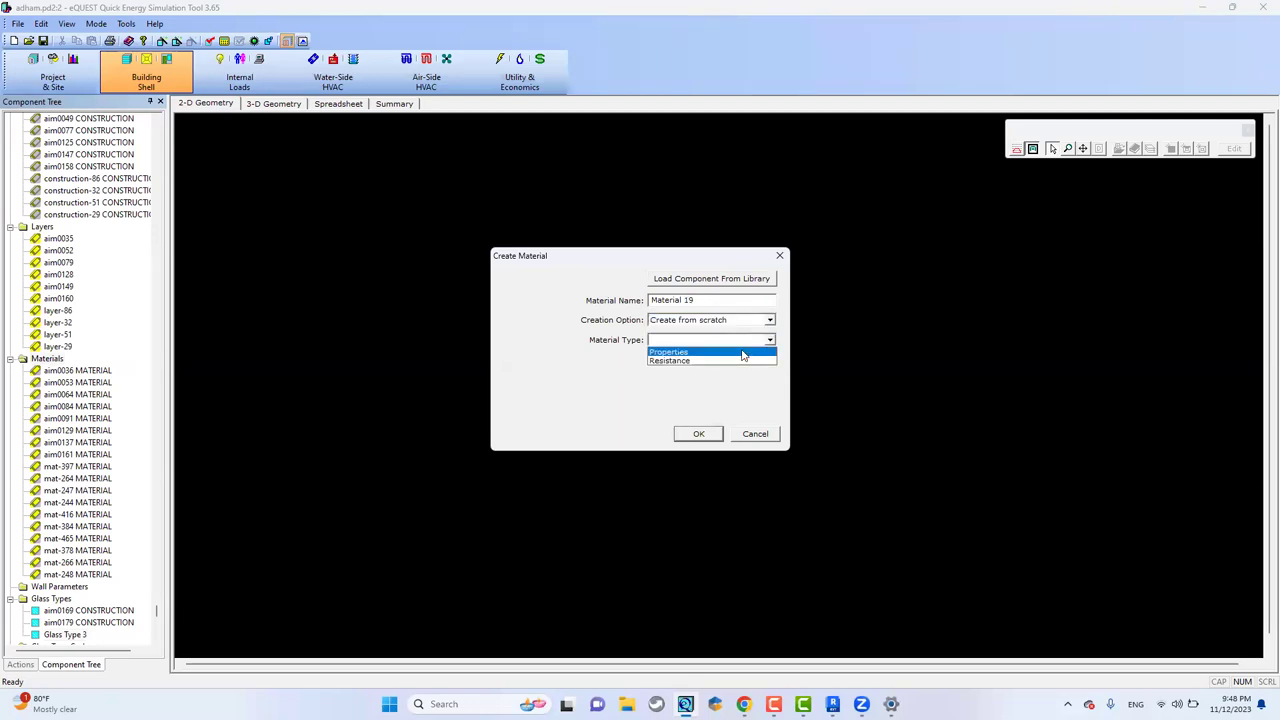
click(737, 353)
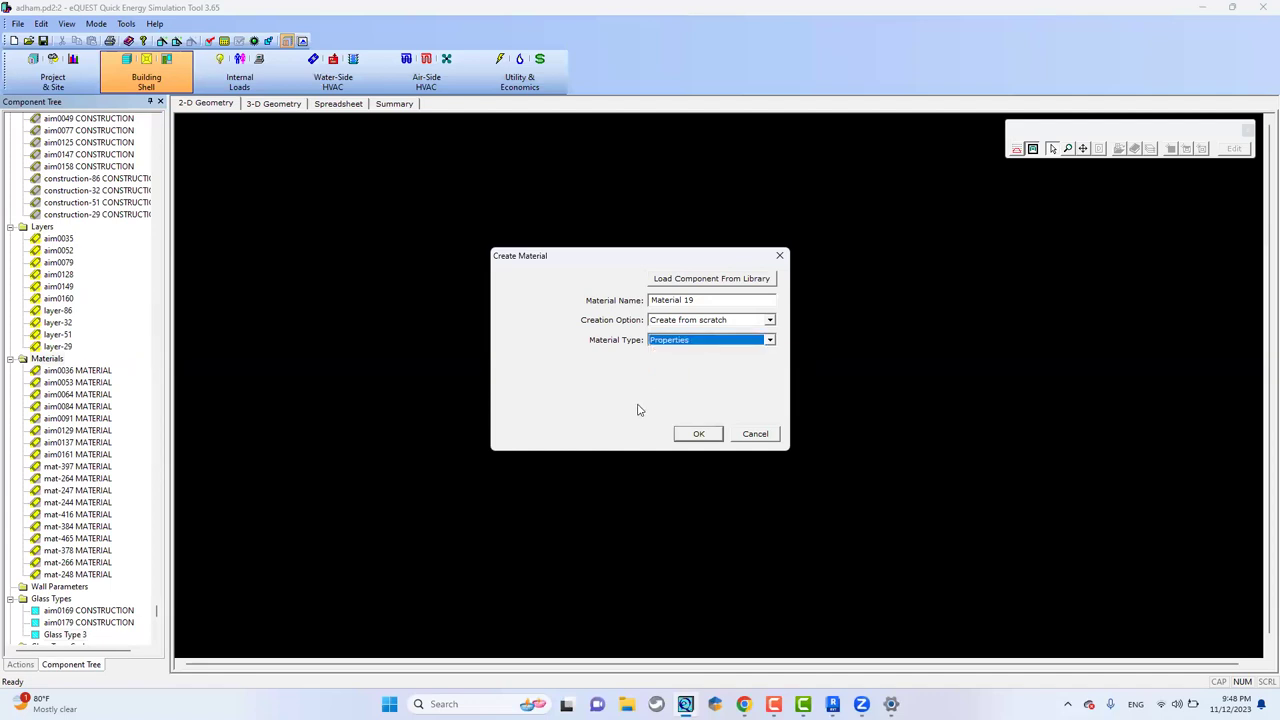
click(688, 346)
click(686, 363)
Create the new material by linking it to the existing component aim0161 MATERIAL.
click(686, 322)
click(687, 344)
click(687, 341)
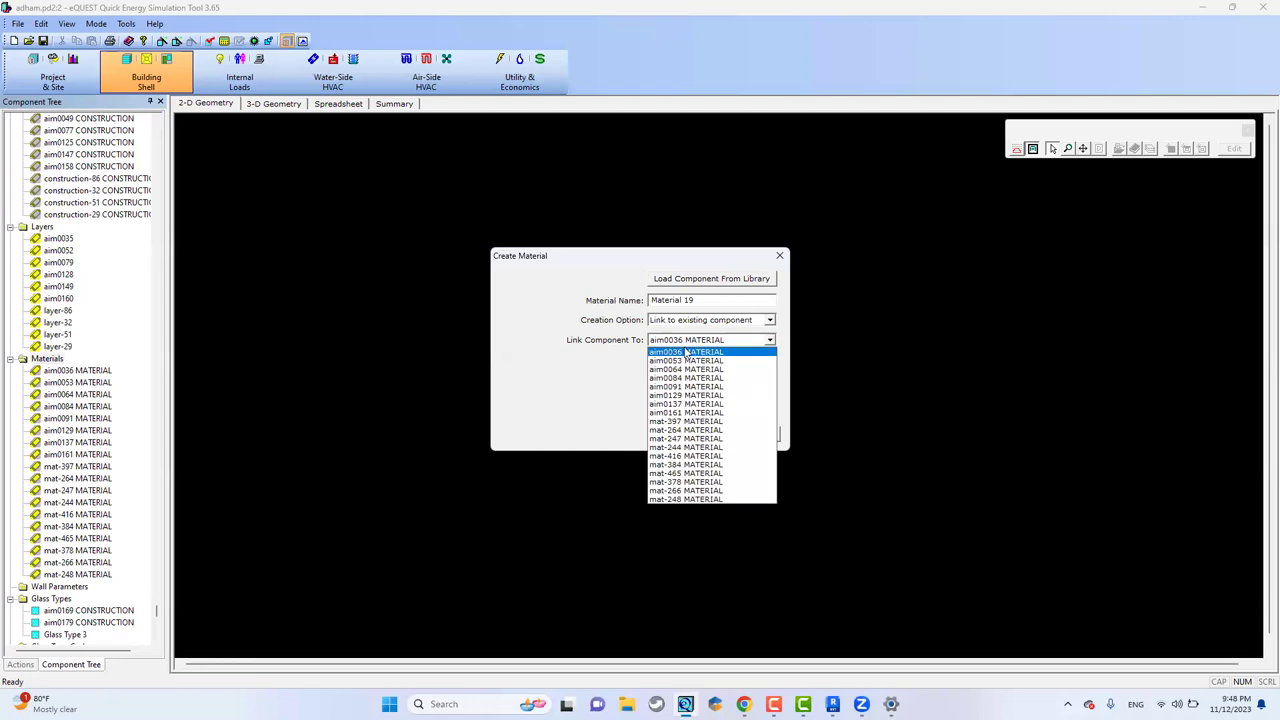
click(707, 412)
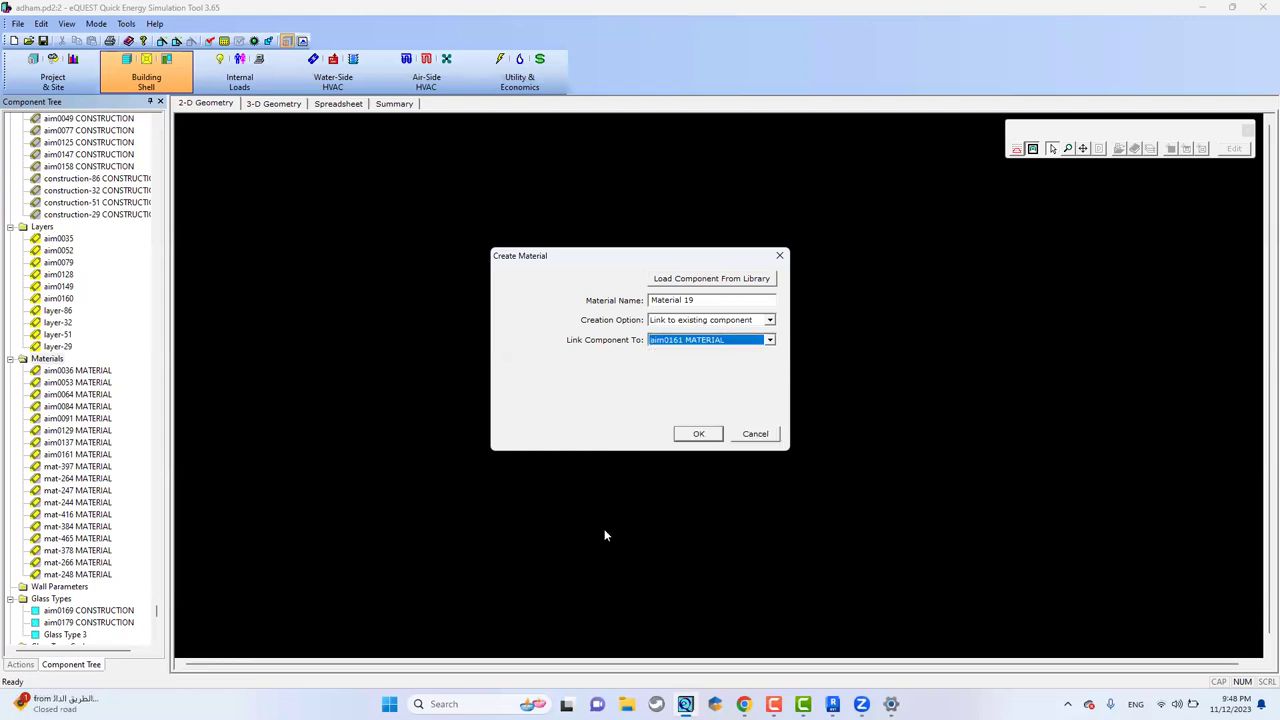
click(698, 433)
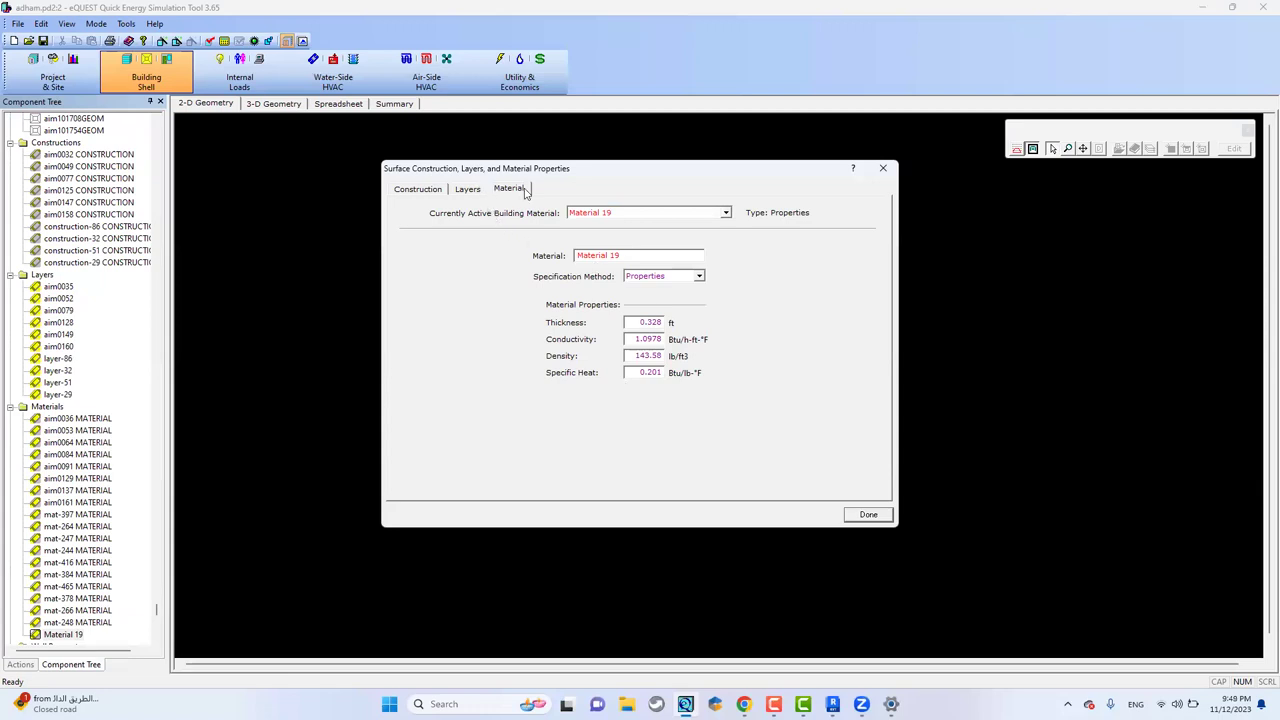
Replace the second material of layer set aim0079 with aim0036 MATERIAL.
click(469, 189)
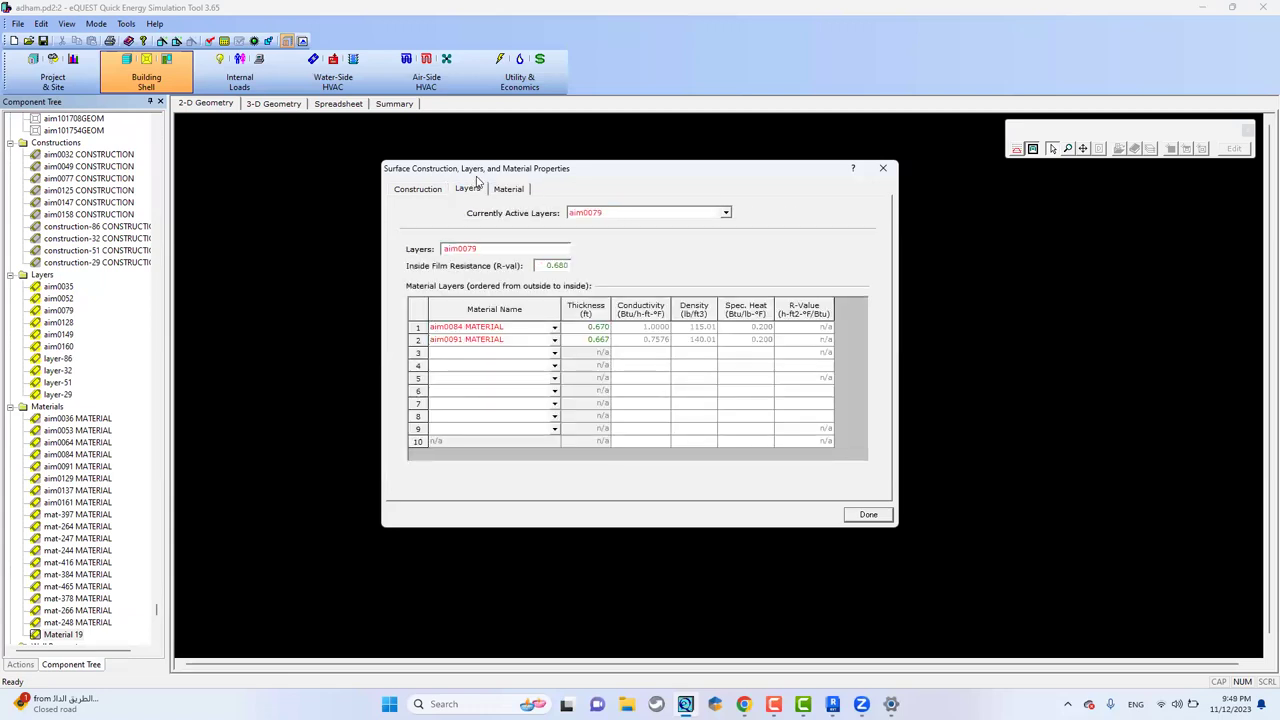
click(554, 340)
click(536, 369)
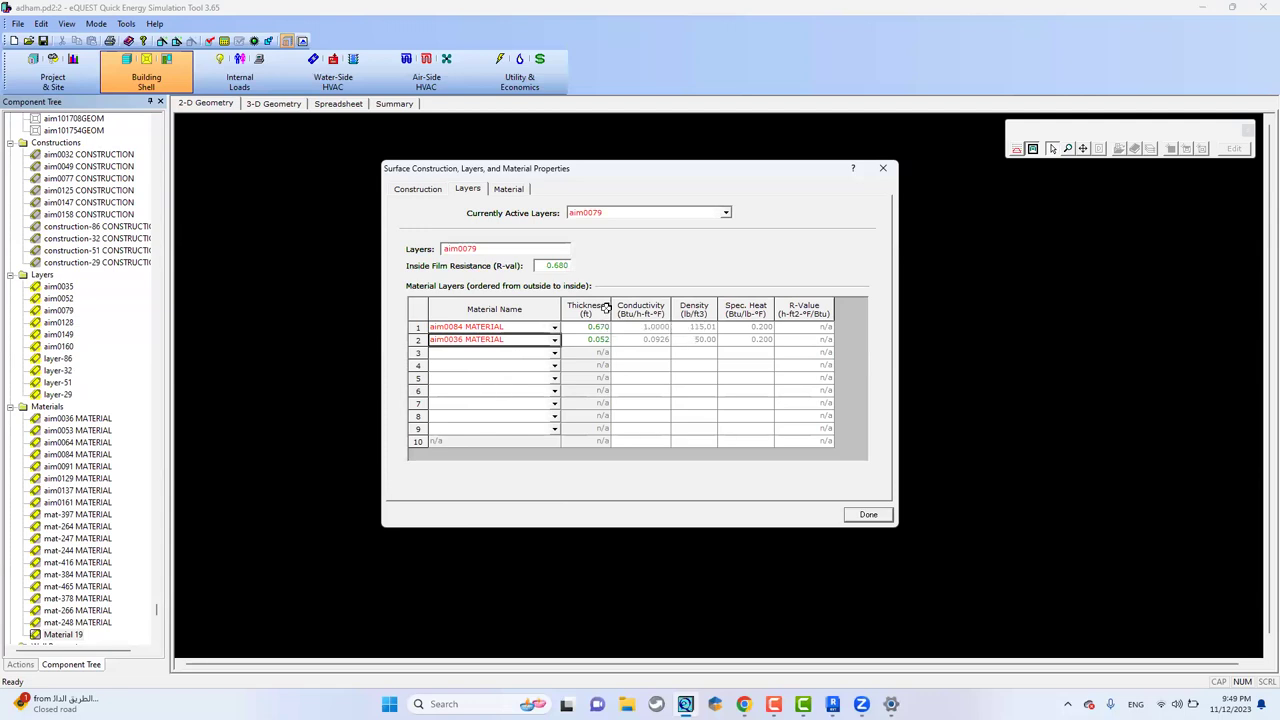
Review the surface parameters and layers of aim0077 CONSTRUCTION, look over the available constructions, and close the properties.
click(508, 189)
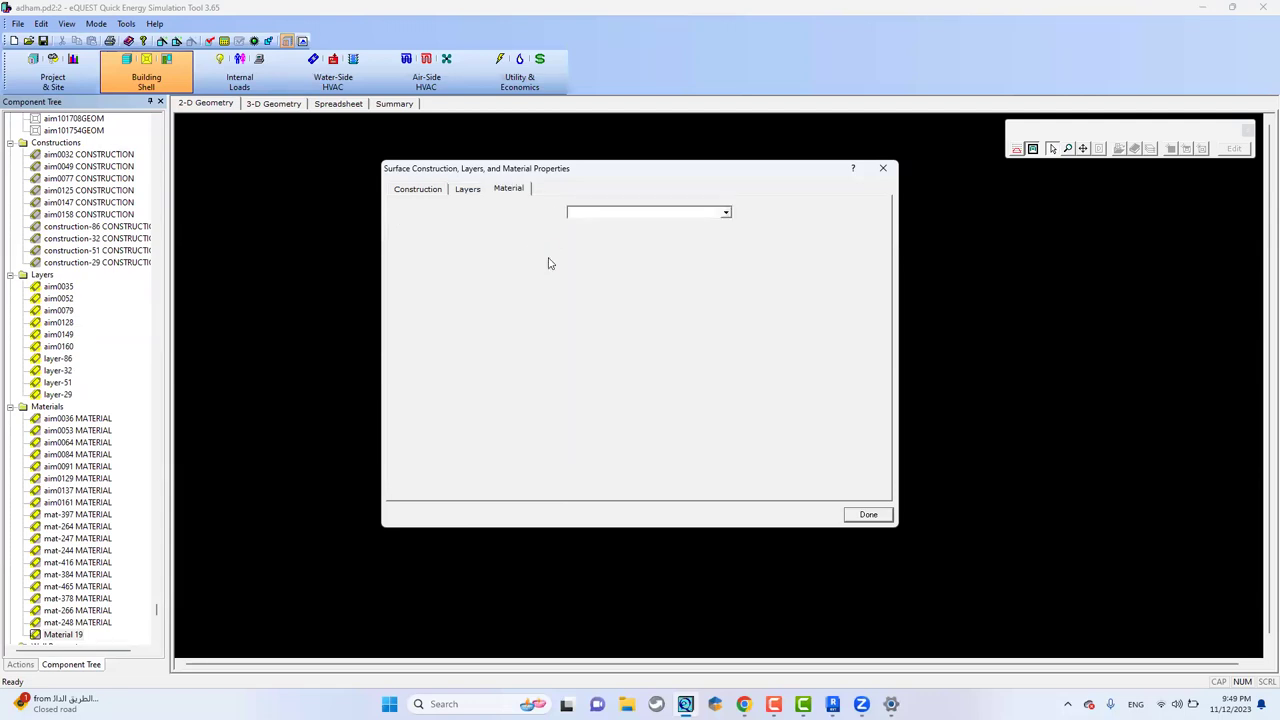
click(466, 189)
click(416, 192)
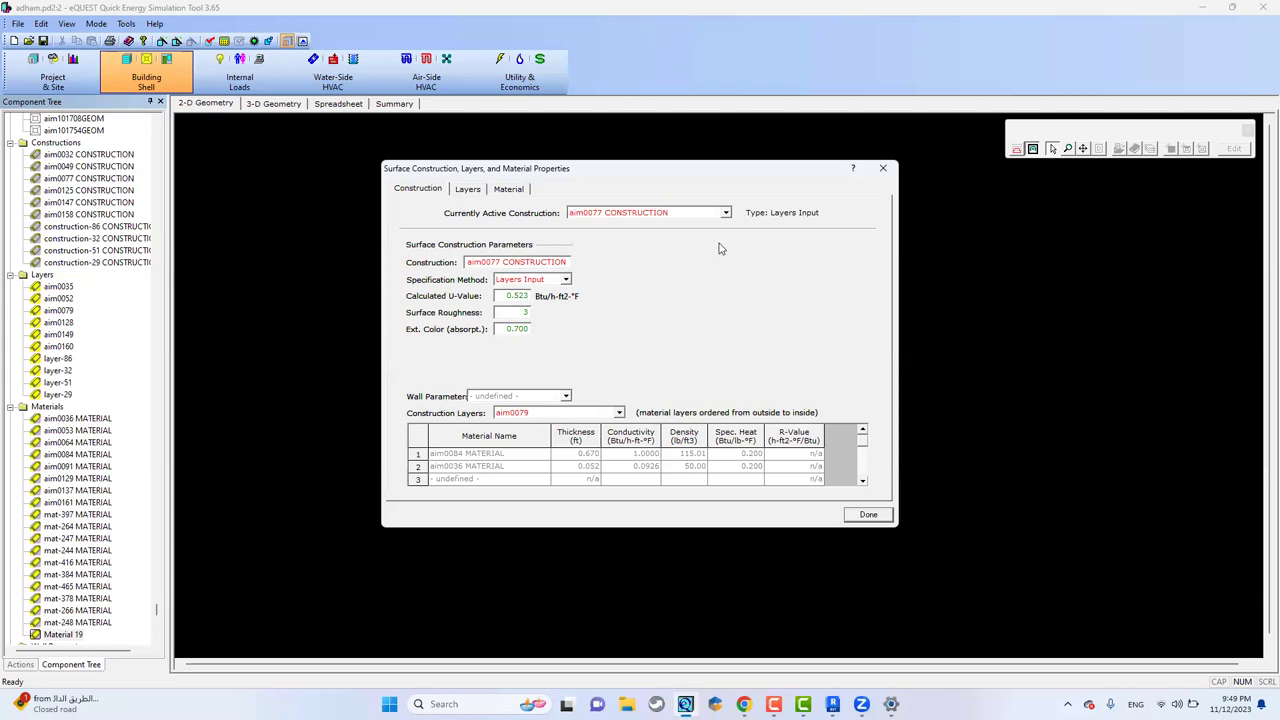
click(703, 213)
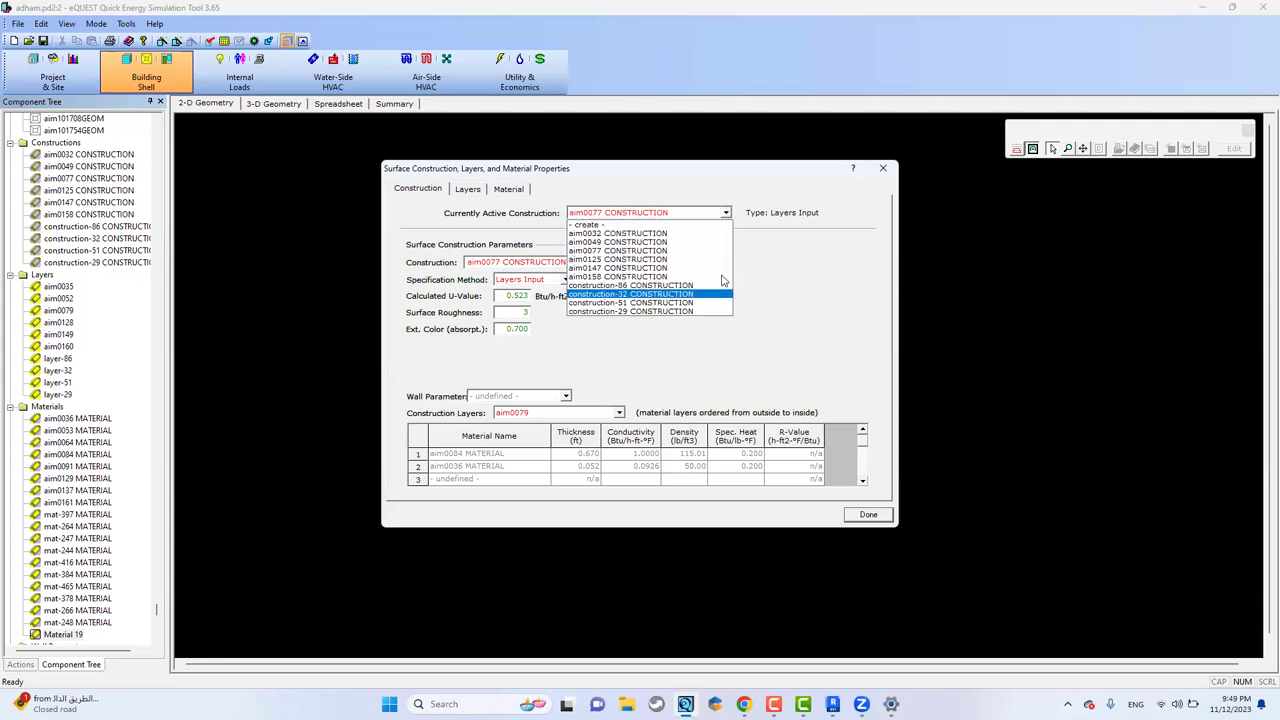
click(785, 292)
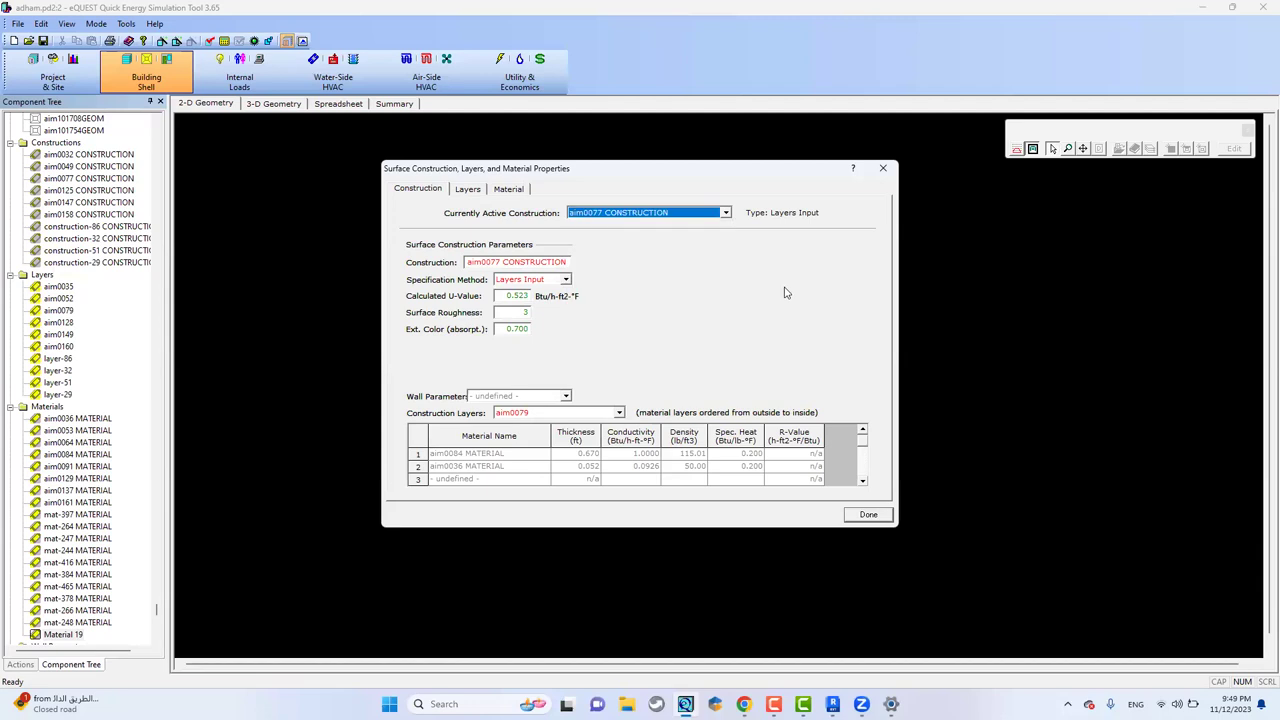
click(866, 515)
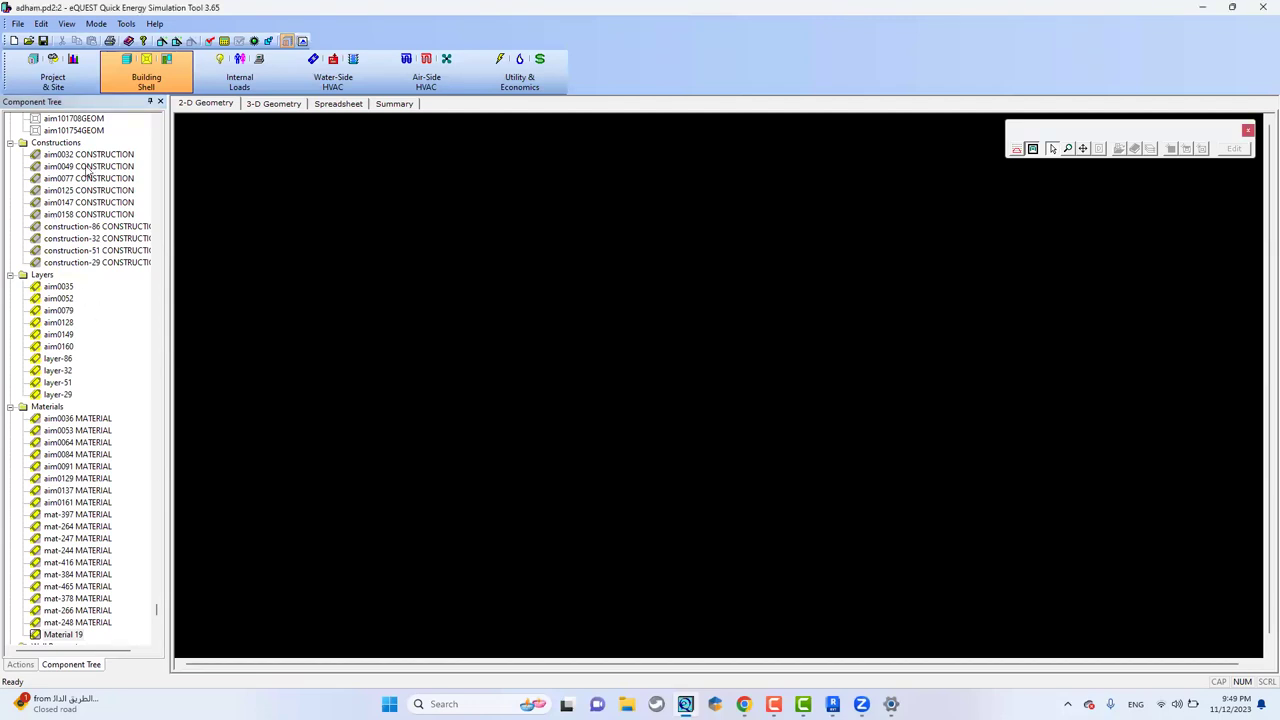
Start creating a new lamp type in the Lamp Types folder of the internal loads.
scroll(88, 170, up, 15)
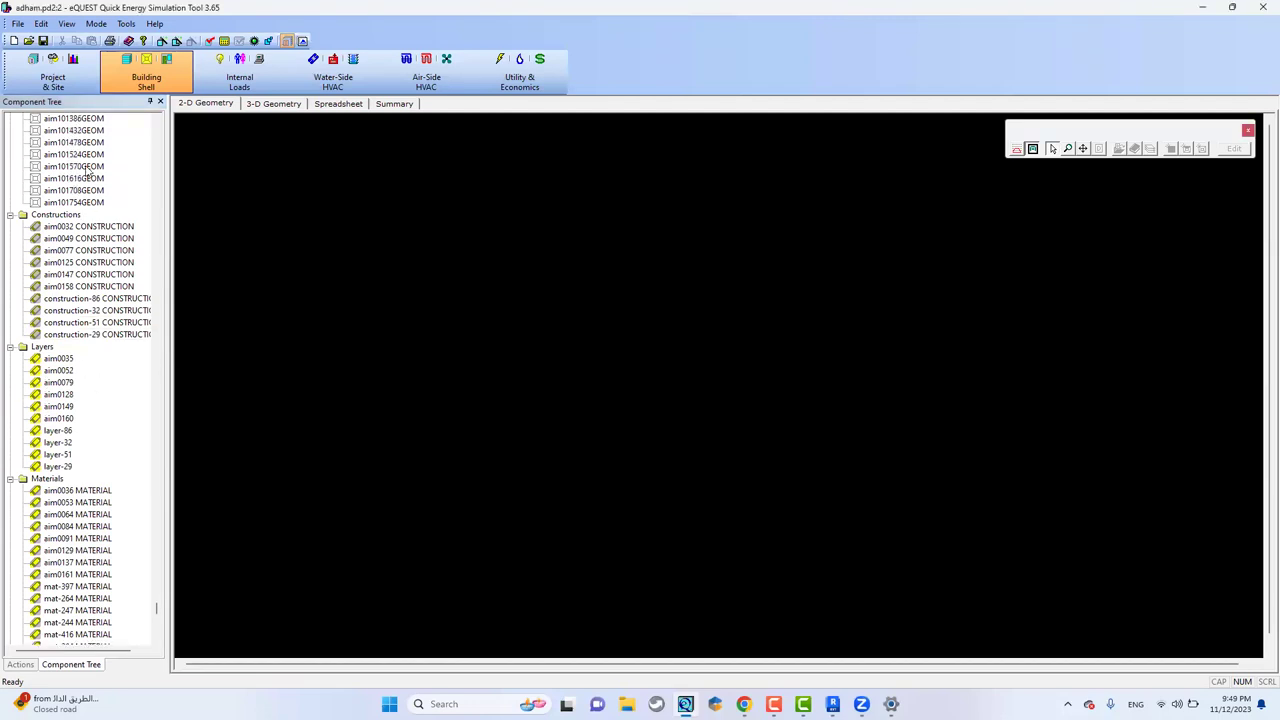
click(240, 78)
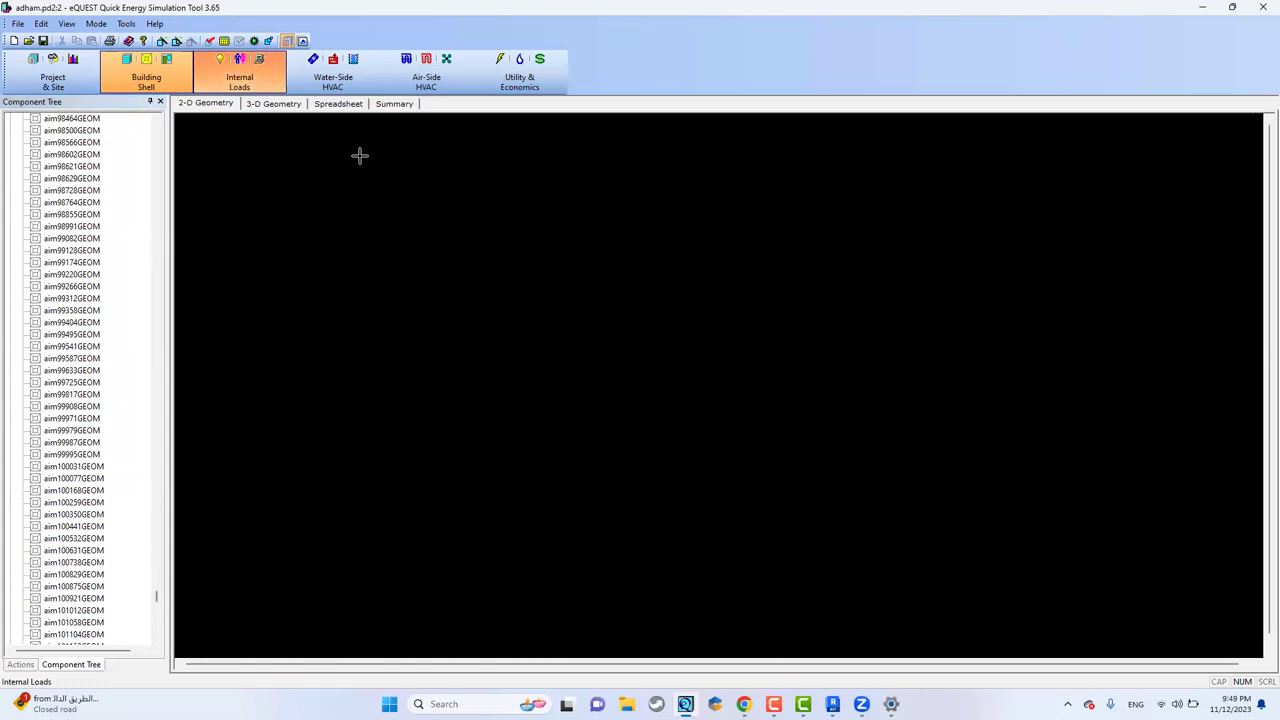
click(260, 87)
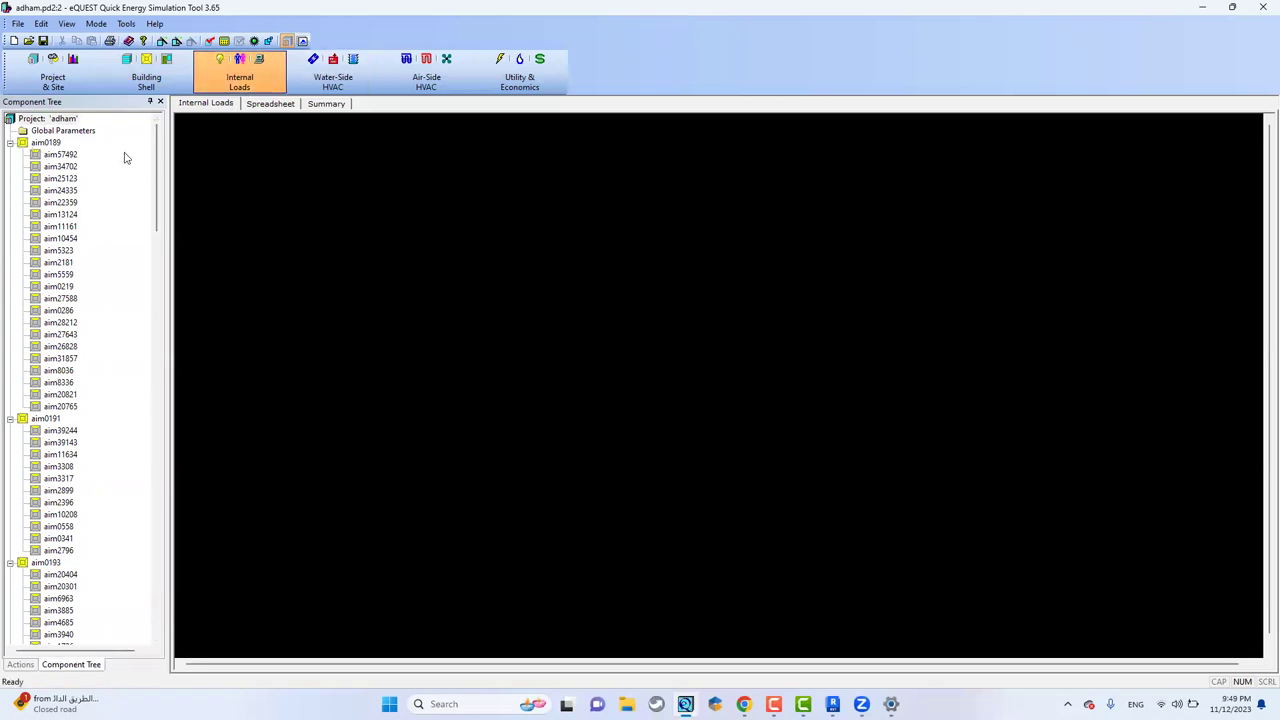
drag(157, 165, 174, 477)
click(67, 313)
right_click(96, 310)
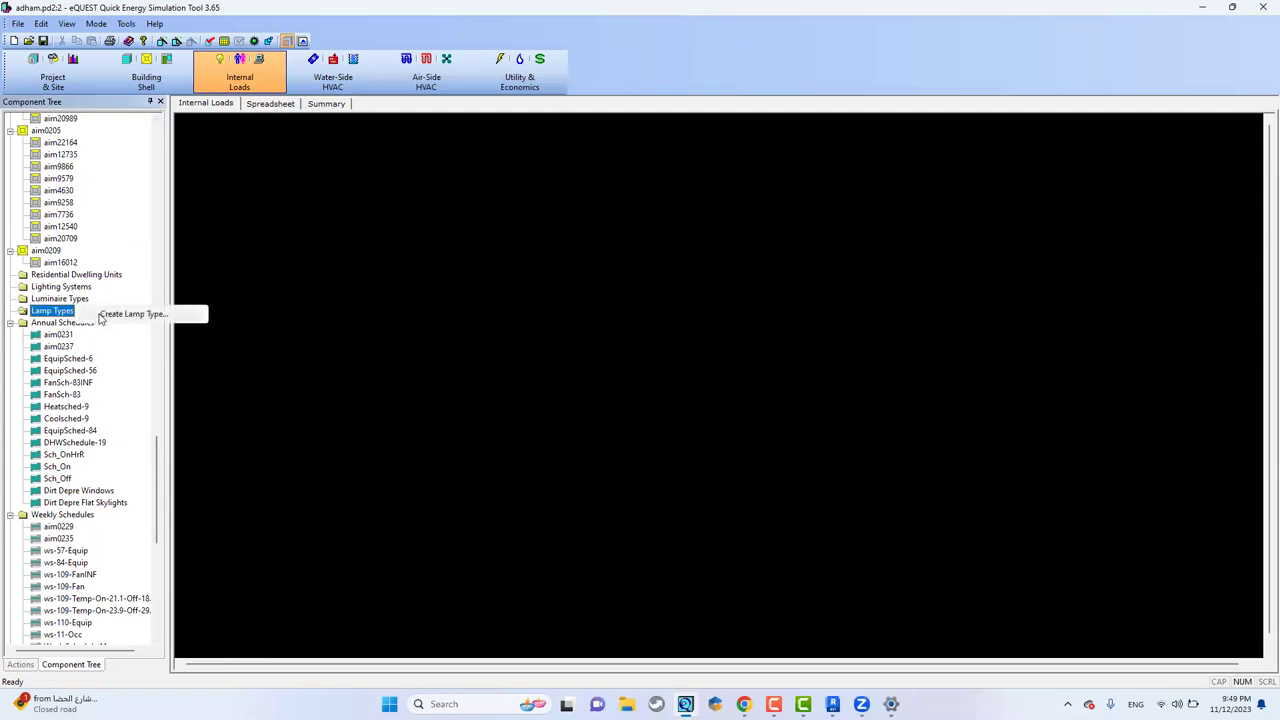
click(104, 314)
click(690, 438)
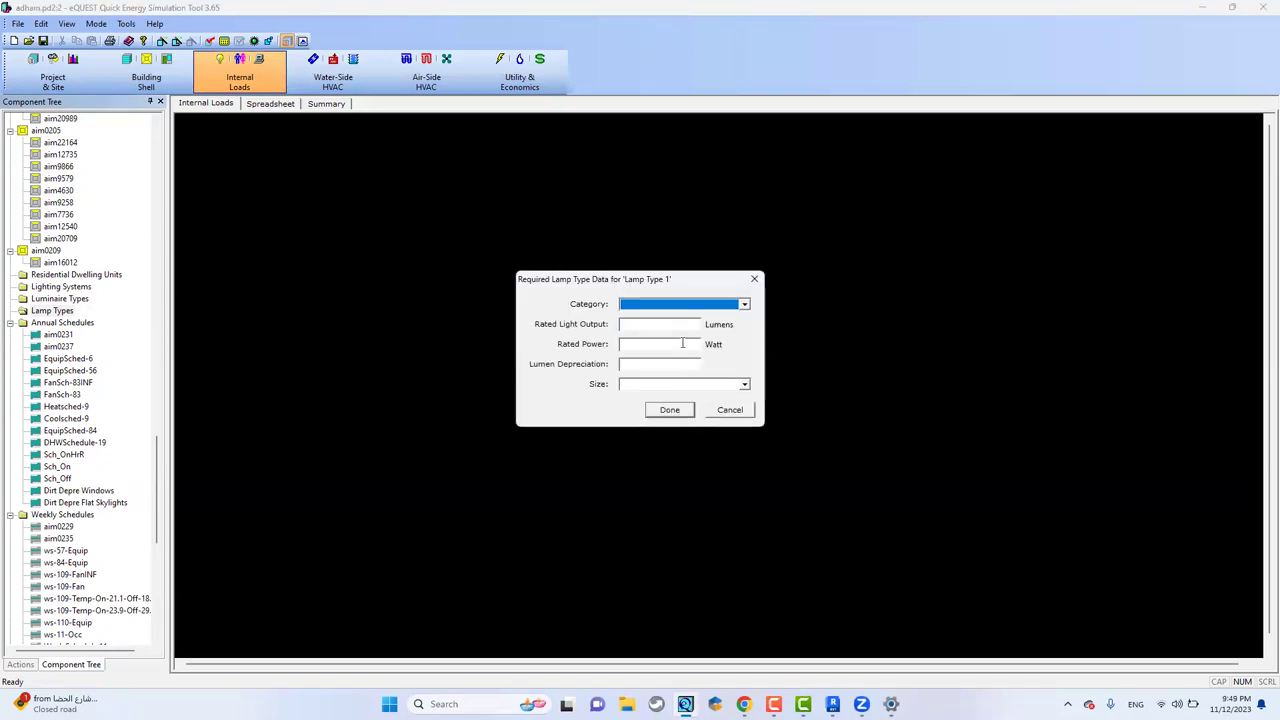
Define the lamp type as Tungsten Halogen with 1 lumen rated light output, 4,444 W rated power and 12 in. Fluorescent size.
click(661, 310)
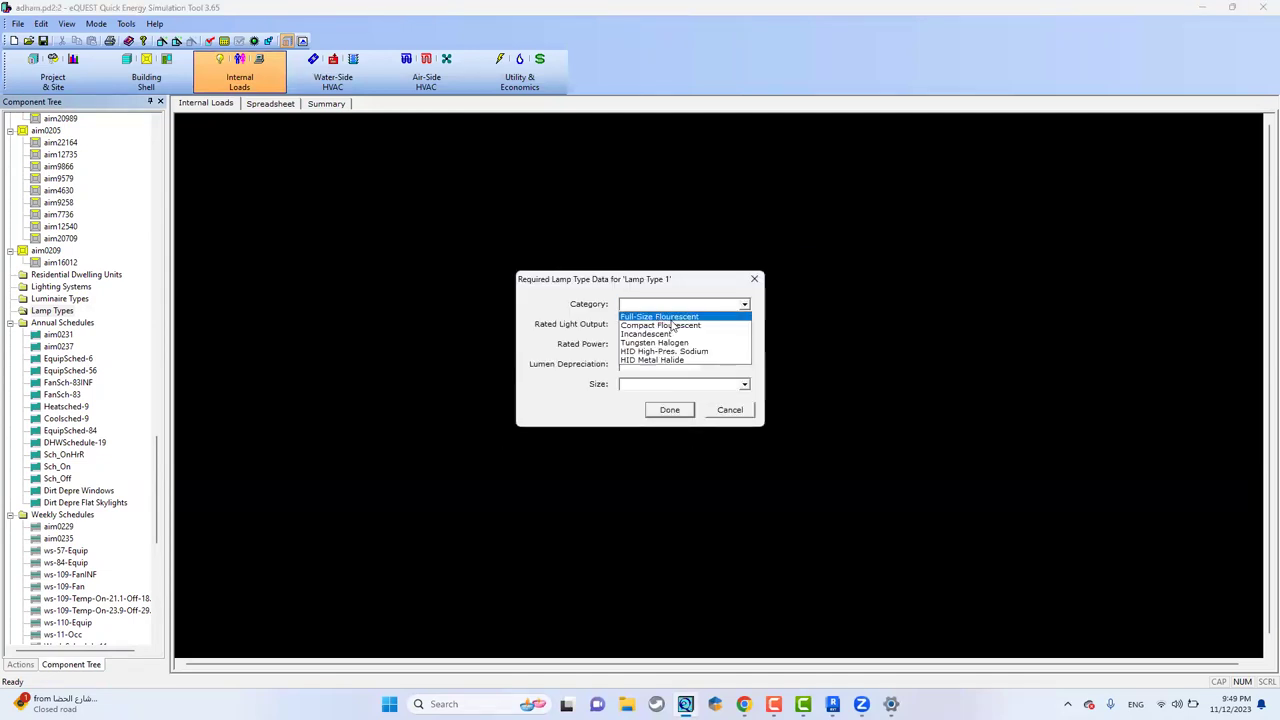
click(660, 342)
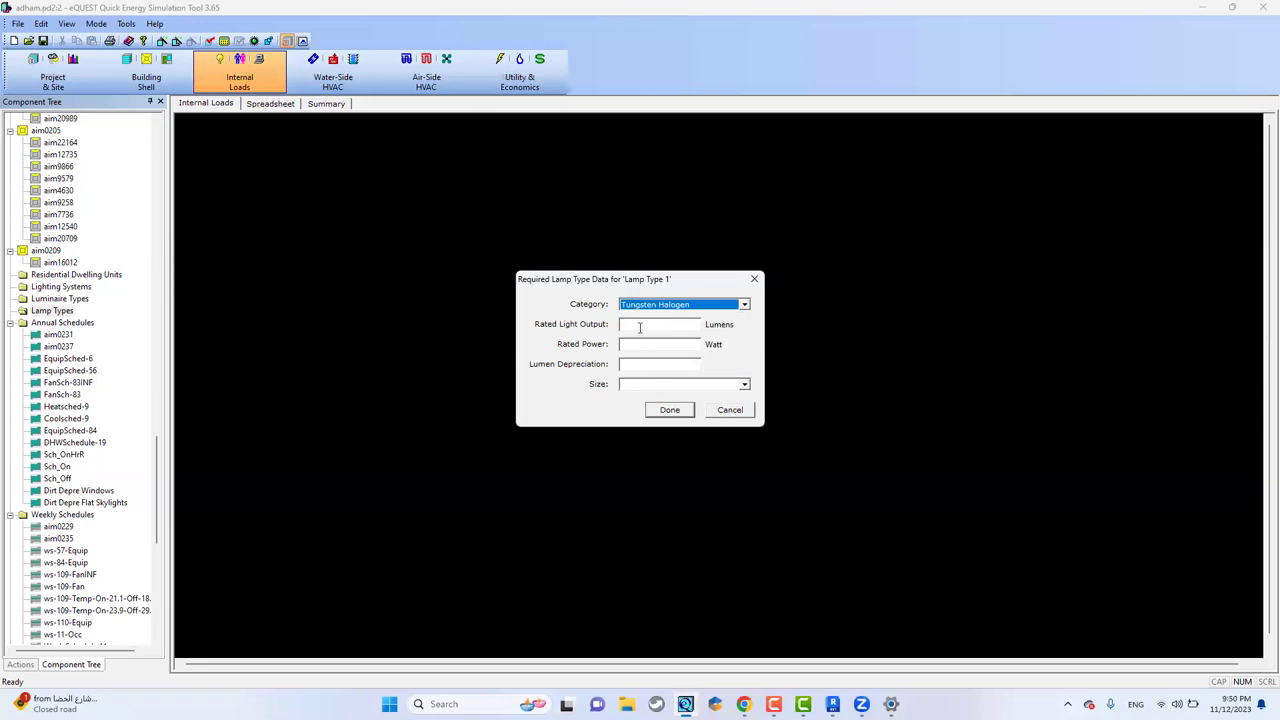
click(645, 326)
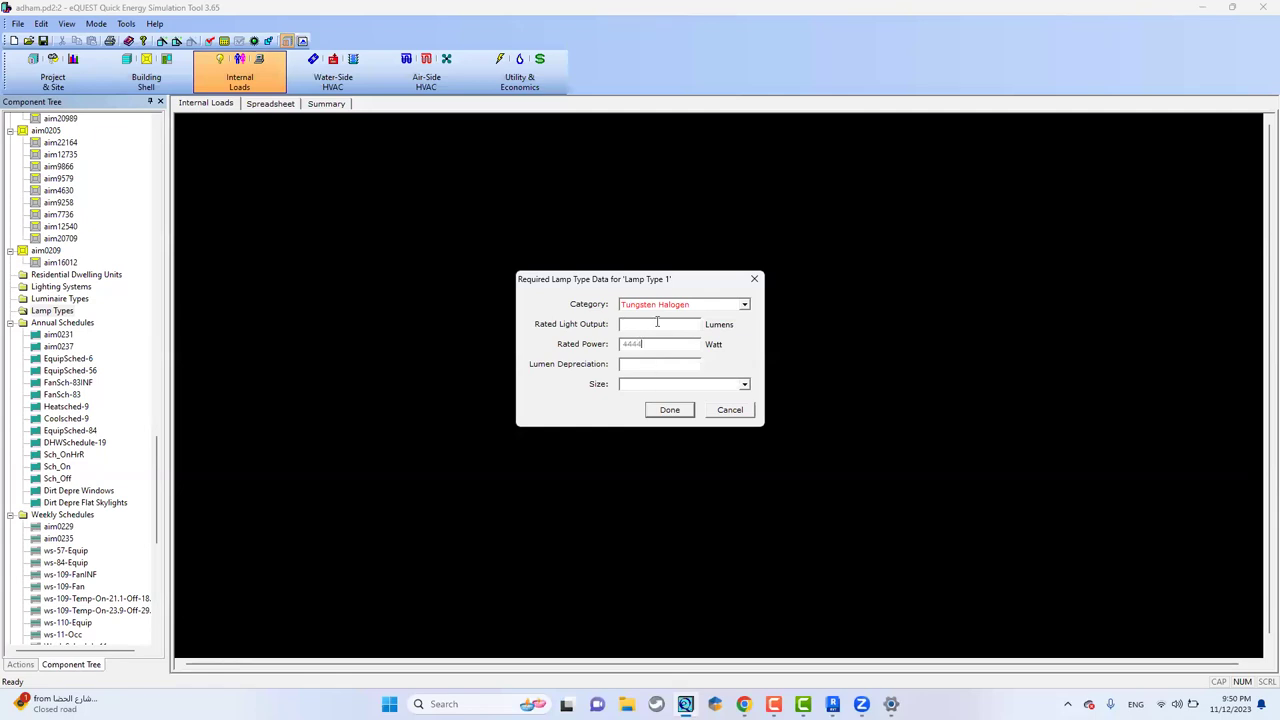
drag(660, 343, 525, 349)
click(647, 325)
text(1)
click(638, 385)
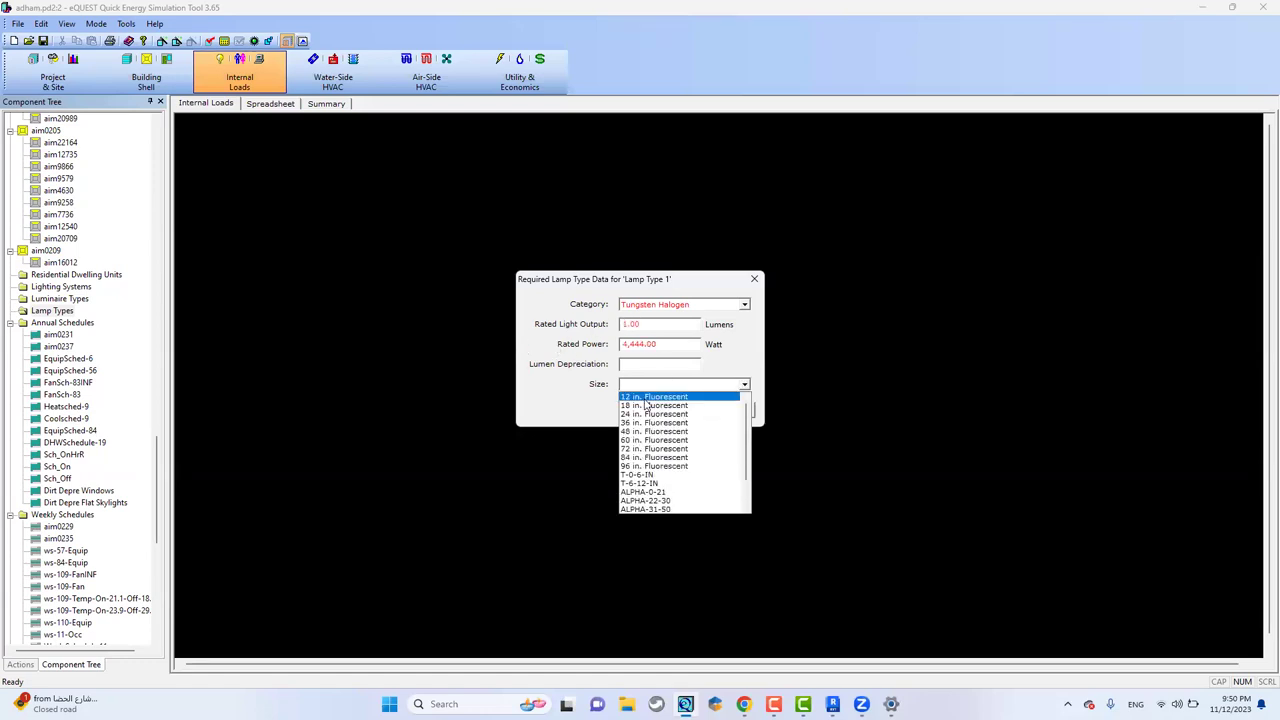
click(648, 399)
click(668, 410)
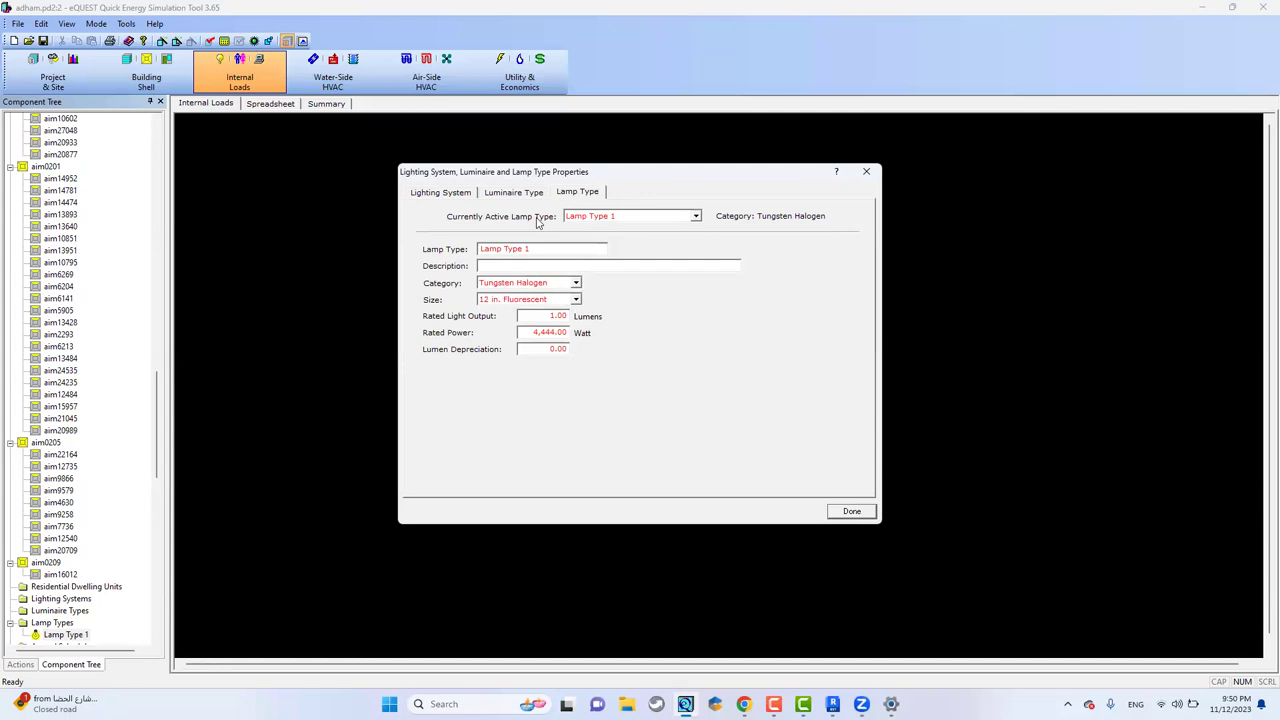
Start creating a new luminaire type and try to accept it without its required data.
click(513, 193)
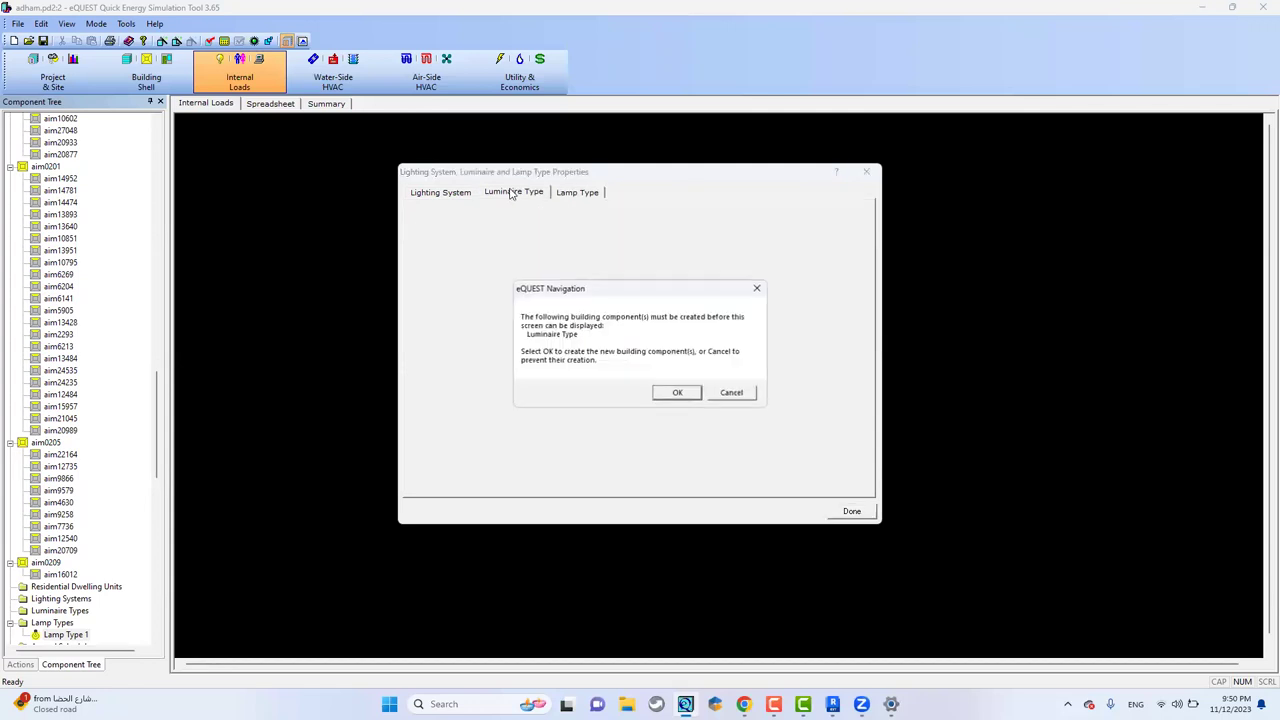
click(667, 396)
click(696, 436)
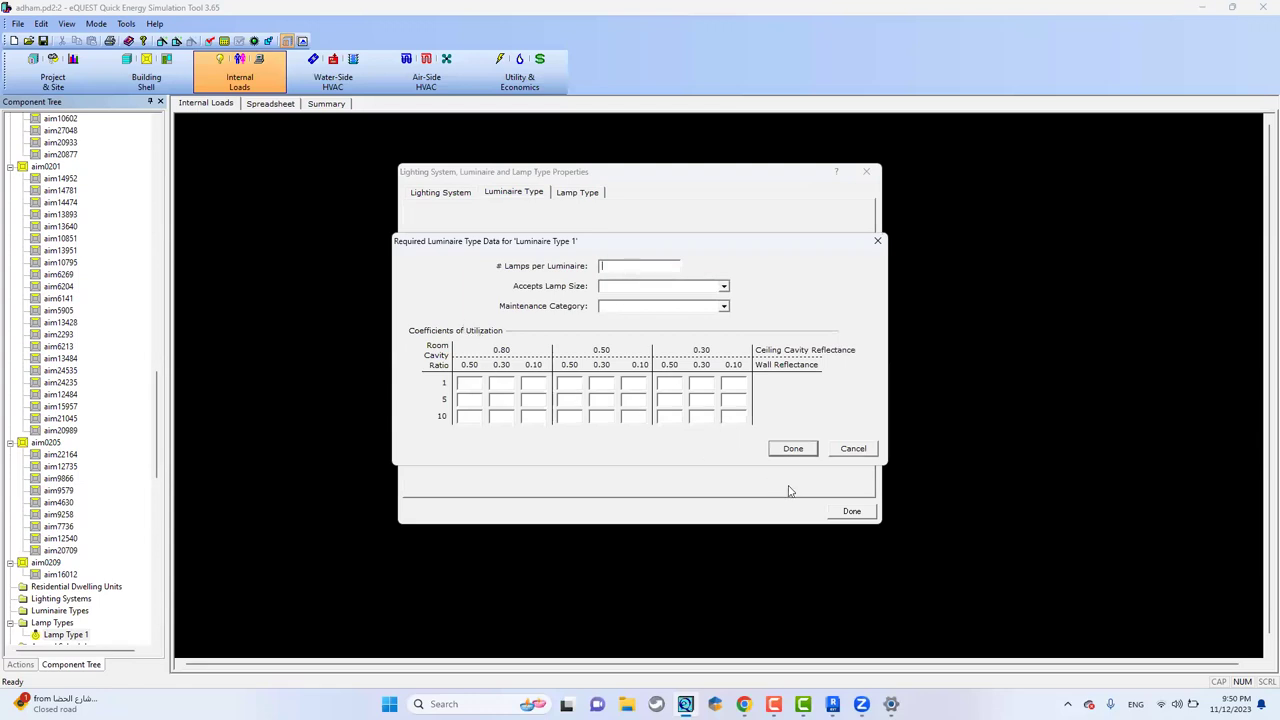
click(799, 454)
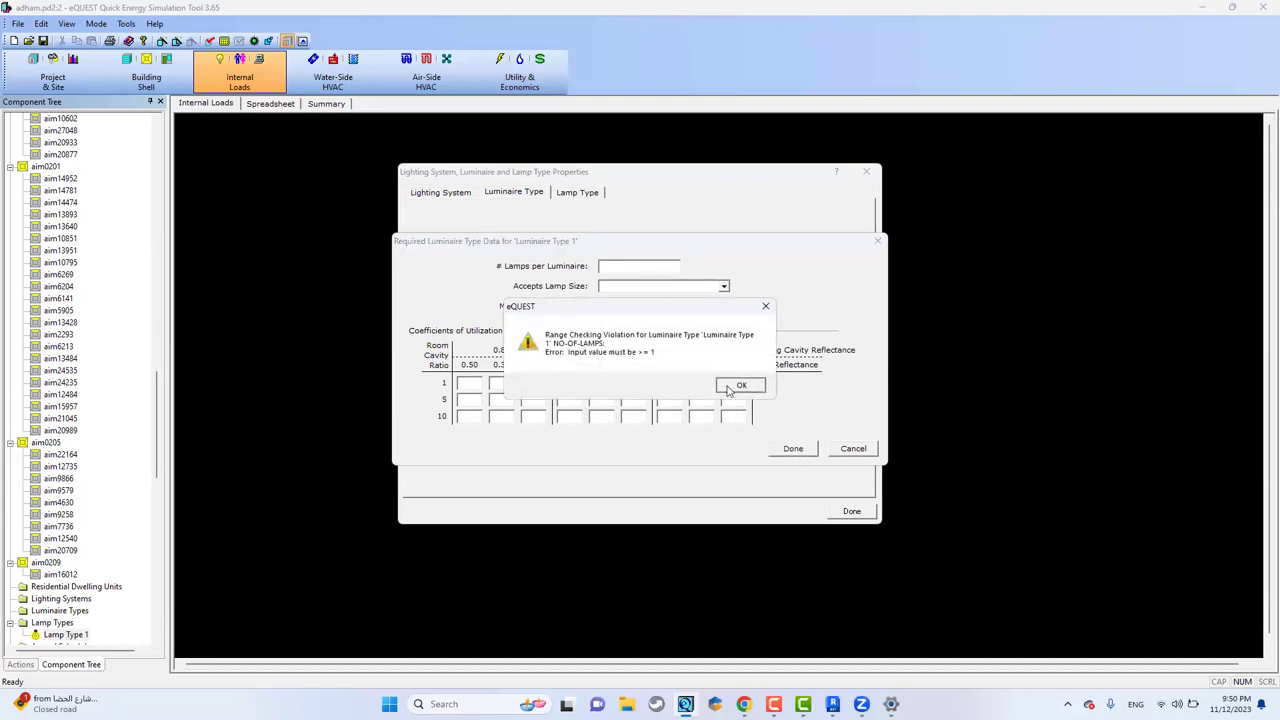
click(731, 385)
click(842, 452)
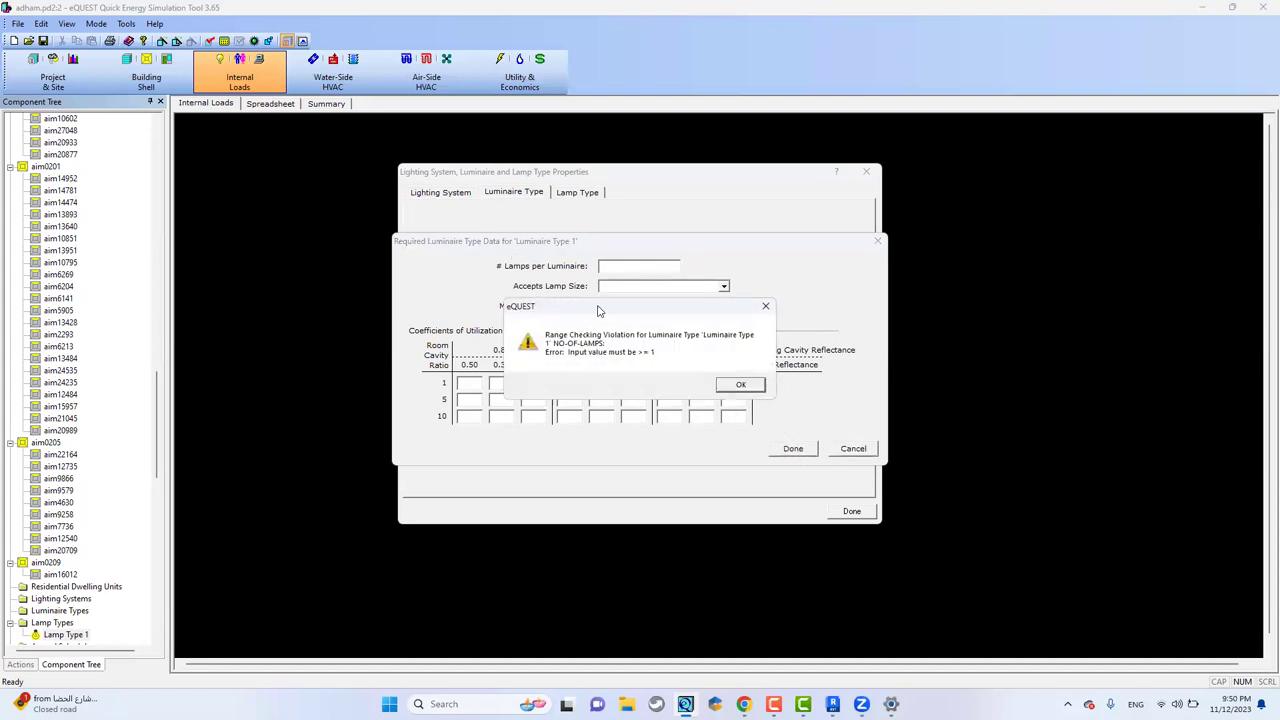
click(752, 393)
Define the luminaire type with 2 lamps per luminaire, 24 in. Fluorescent lamp size and maintenance category LUM-MAINT-II, and close the lighting properties.
click(633, 265)
text(2)
click(655, 287)
click(655, 318)
click(672, 306)
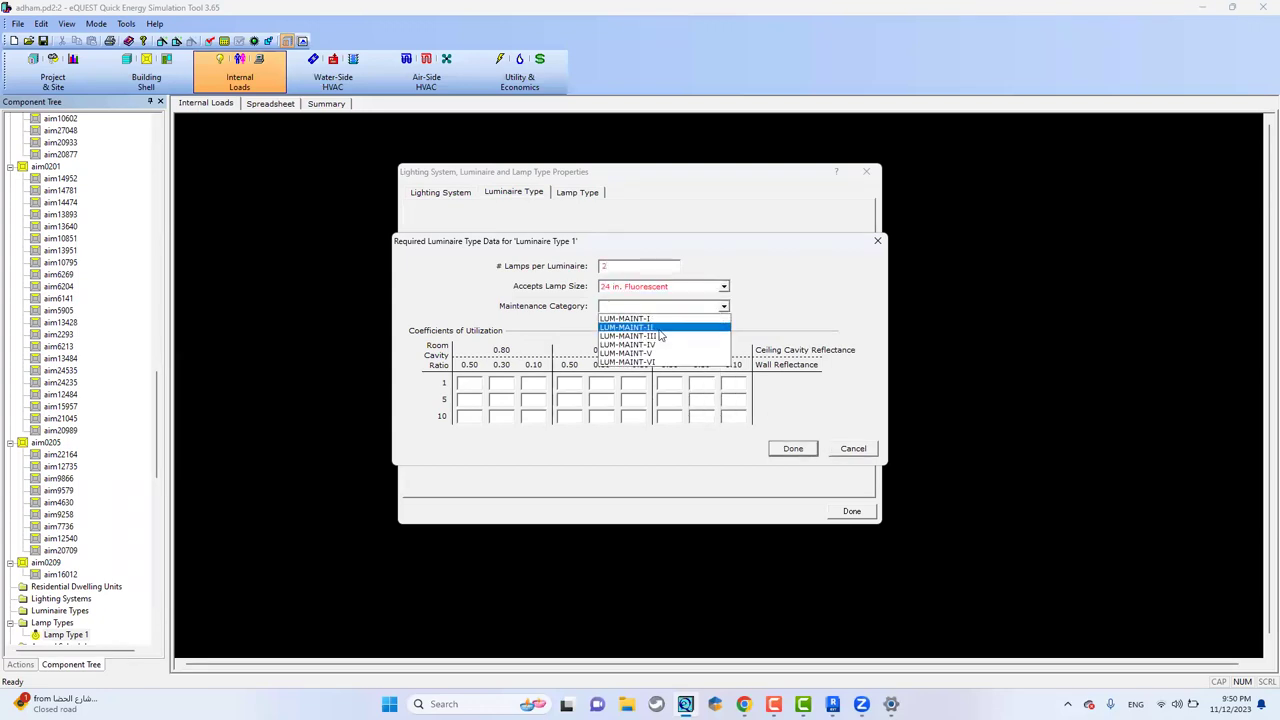
click(659, 328)
click(792, 449)
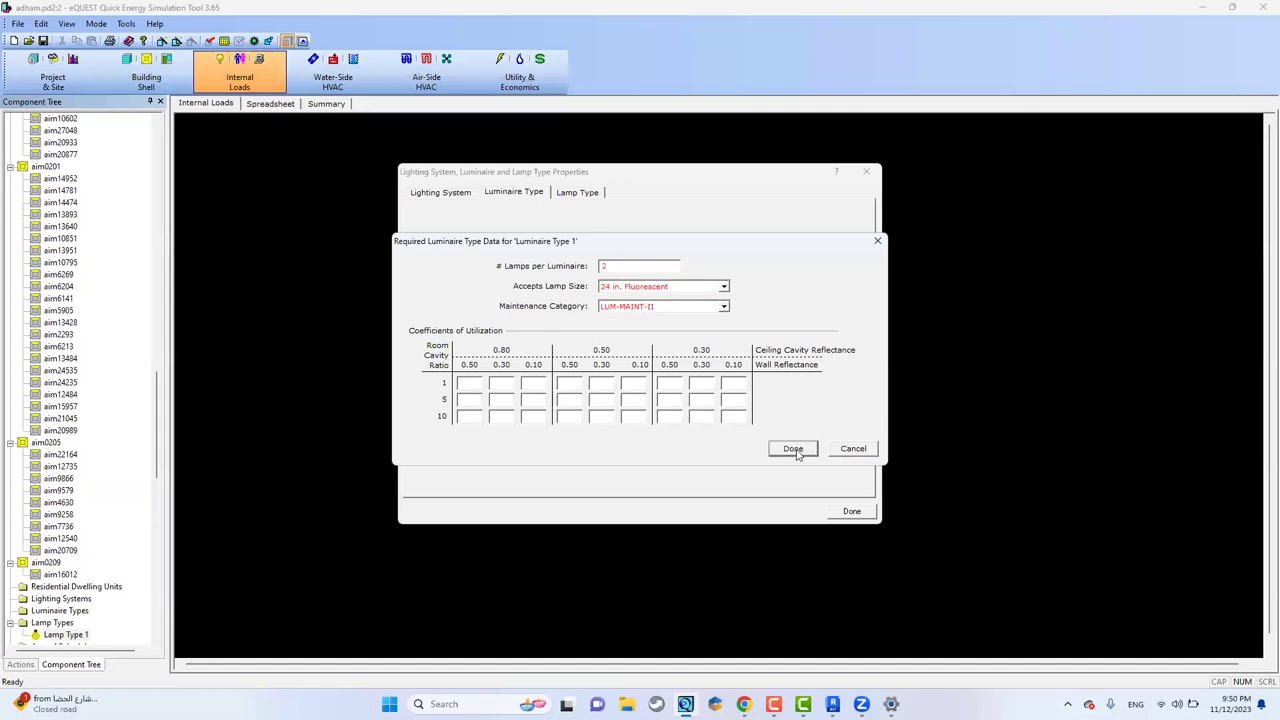
click(789, 449)
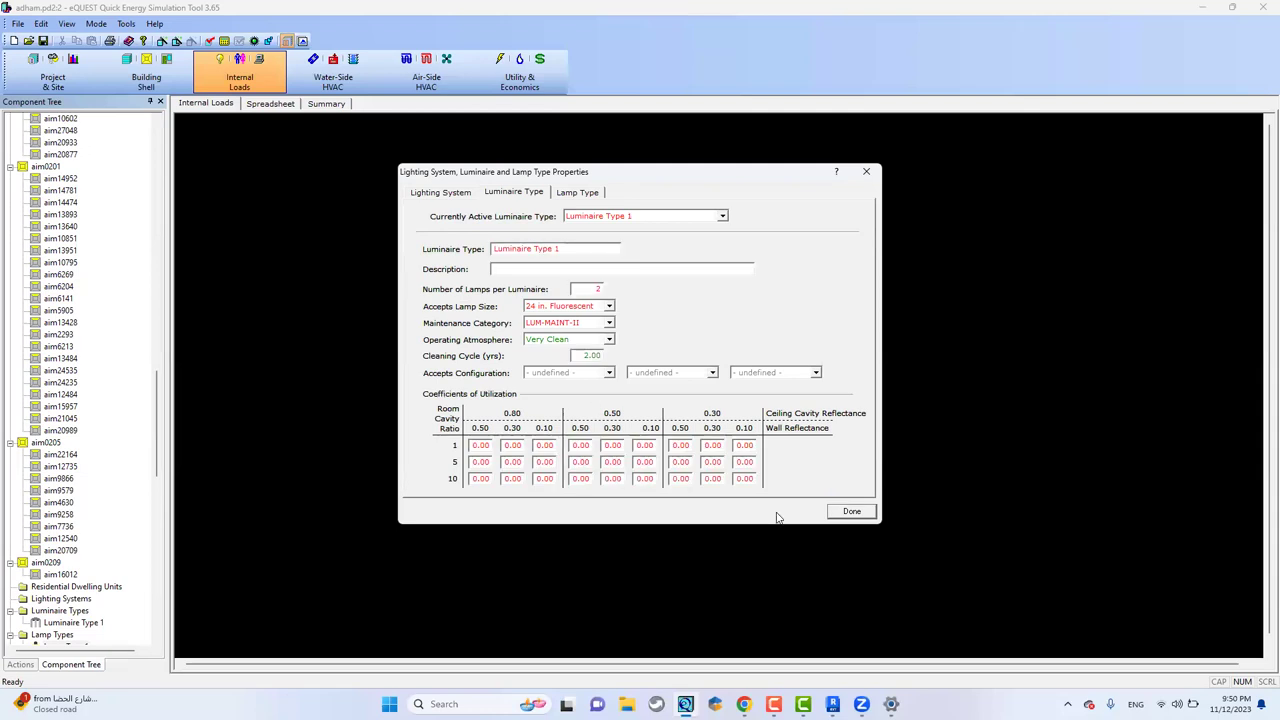
click(852, 512)
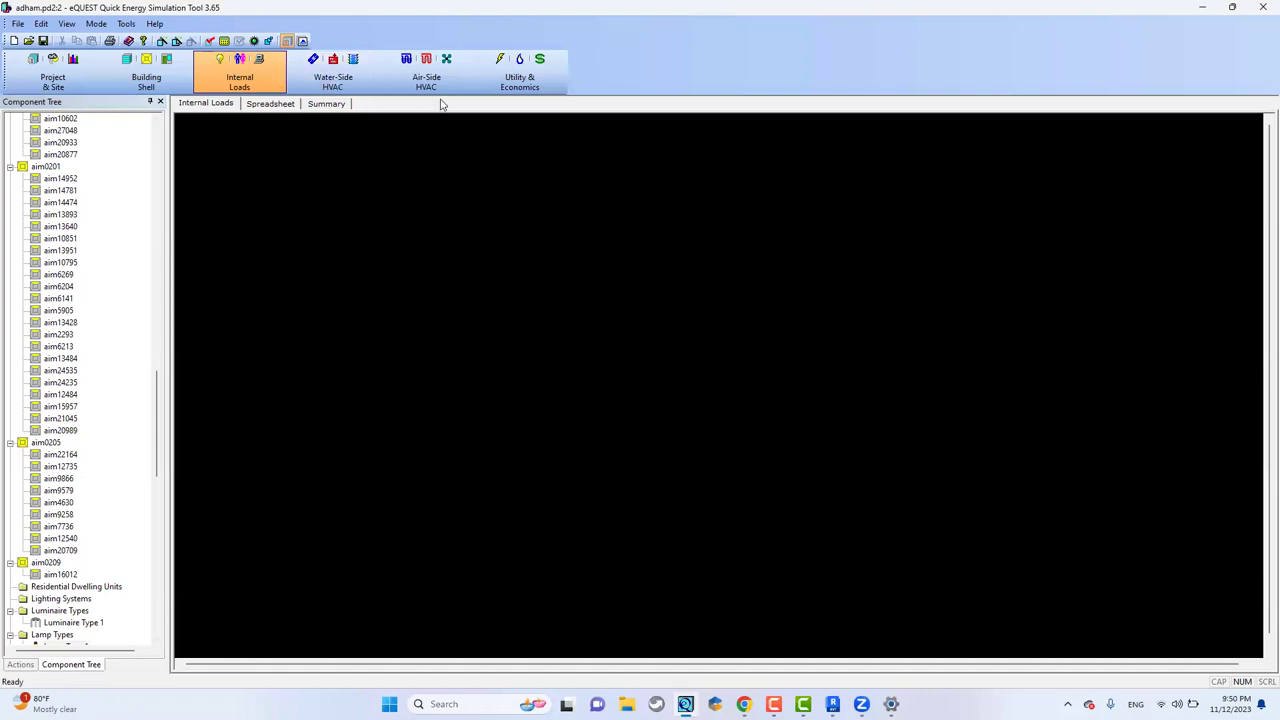
Examine the water-side HVAC plant layout and the component types that can be created for the project.
click(336, 76)
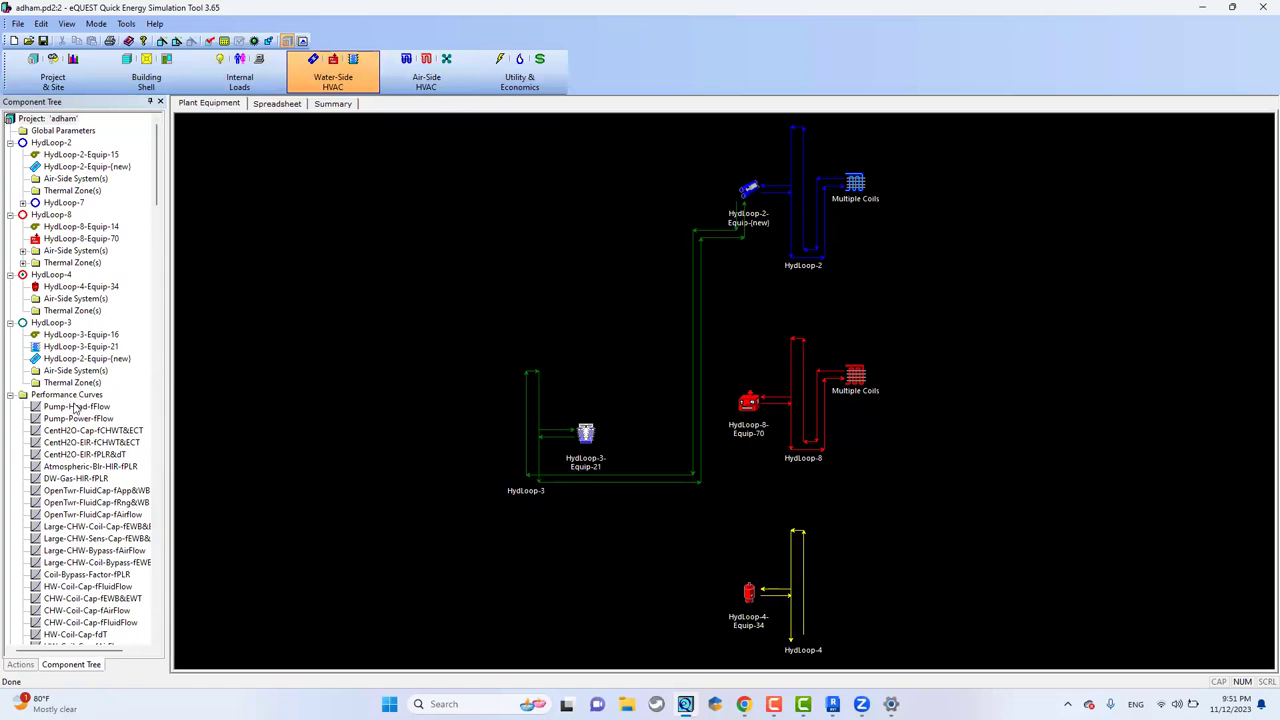
click(73, 119)
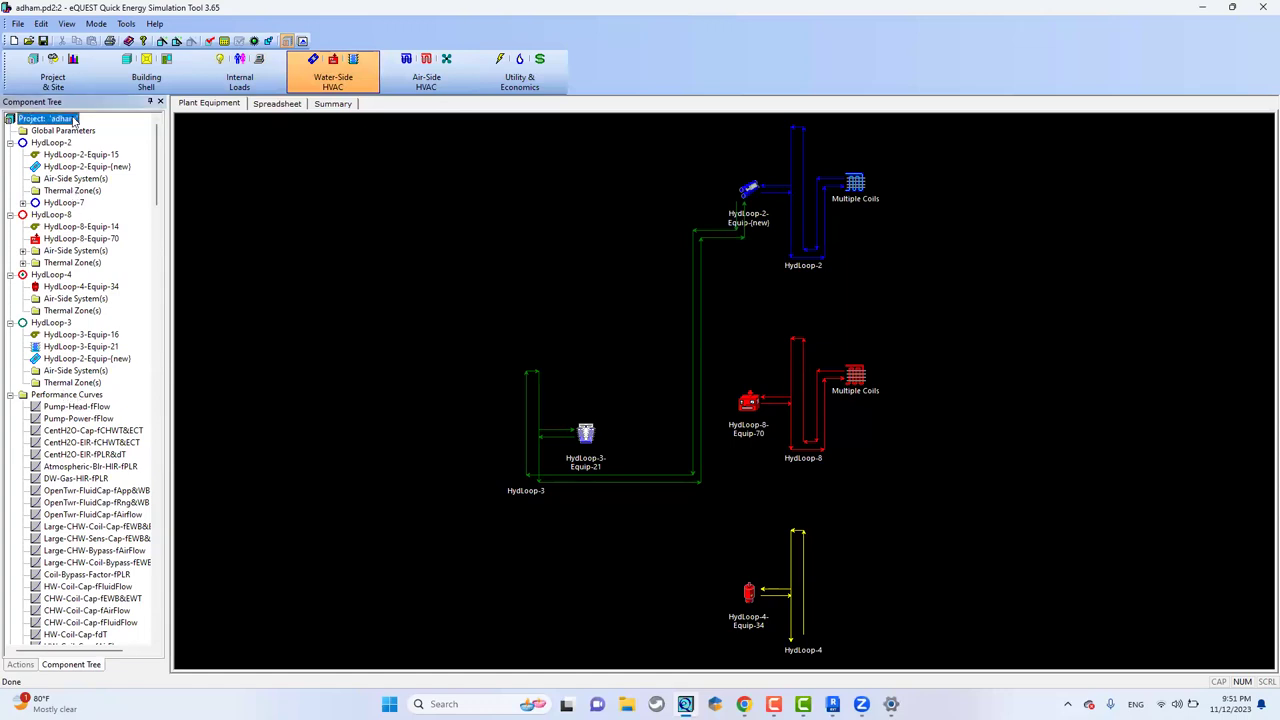
right_click(88, 122)
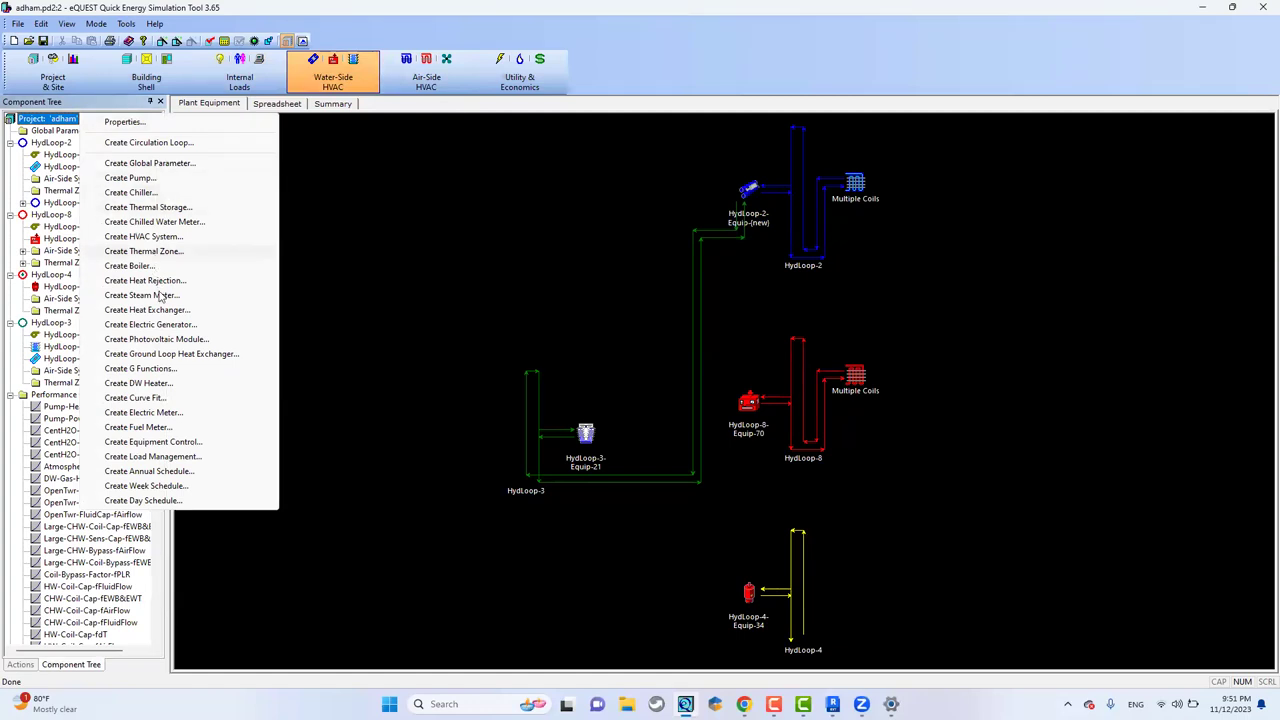
click(344, 159)
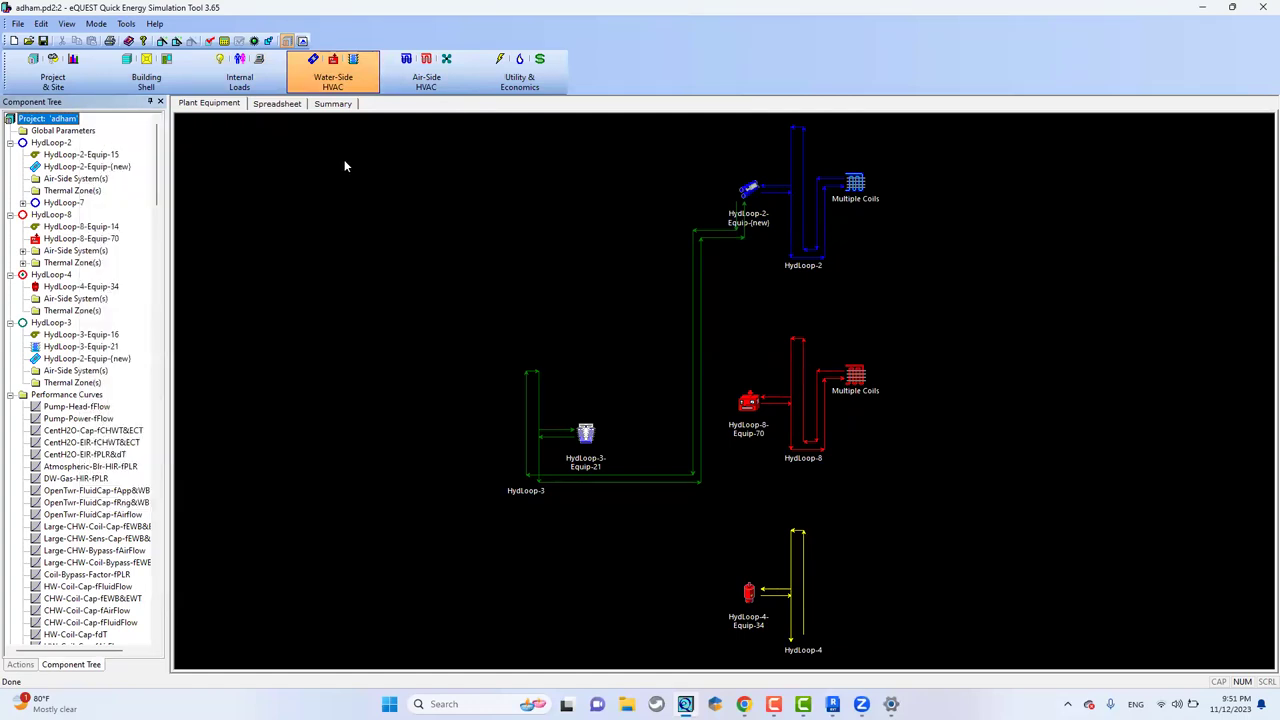
Start the building performance simulation, saving the current project as adham.pd2.
click(224, 43)
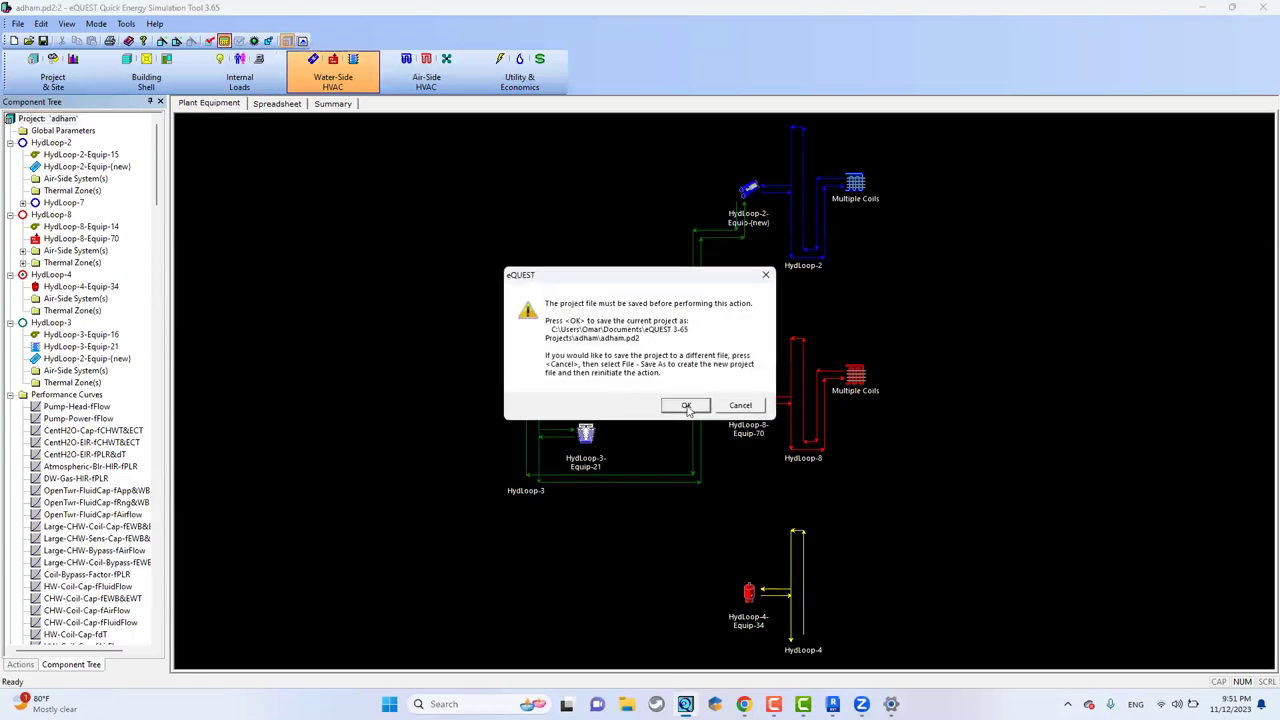
click(687, 406)
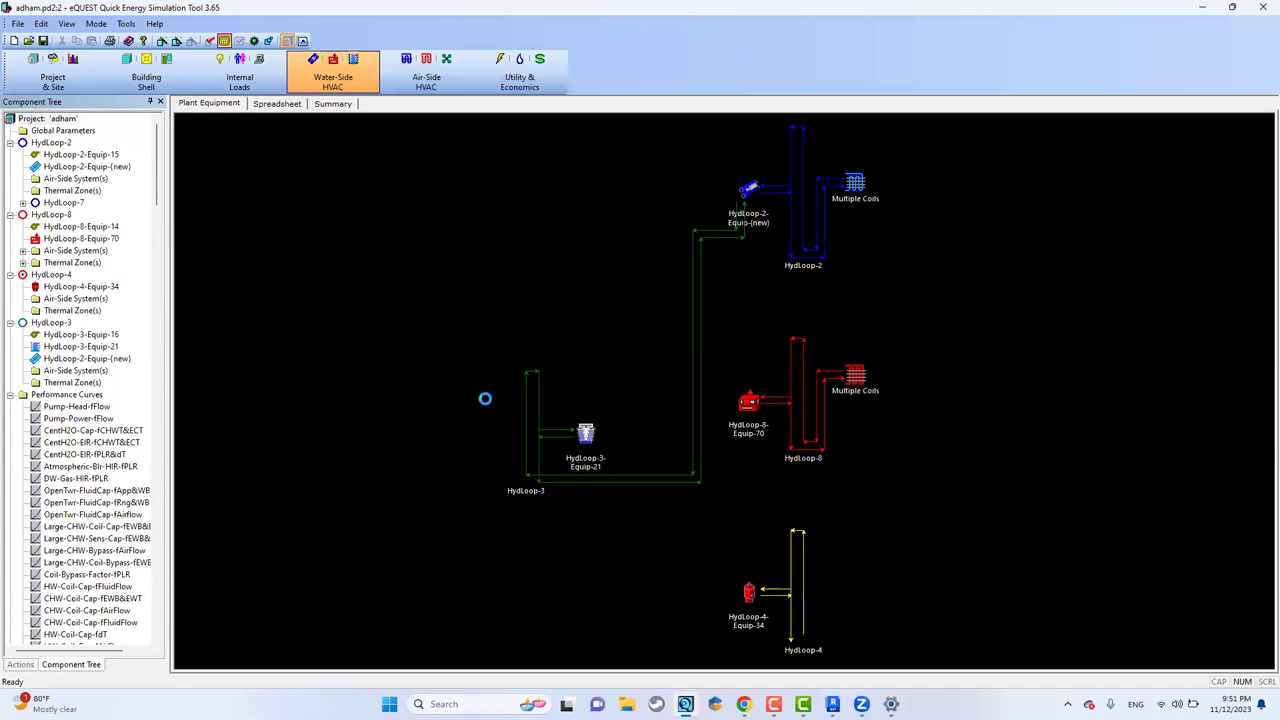